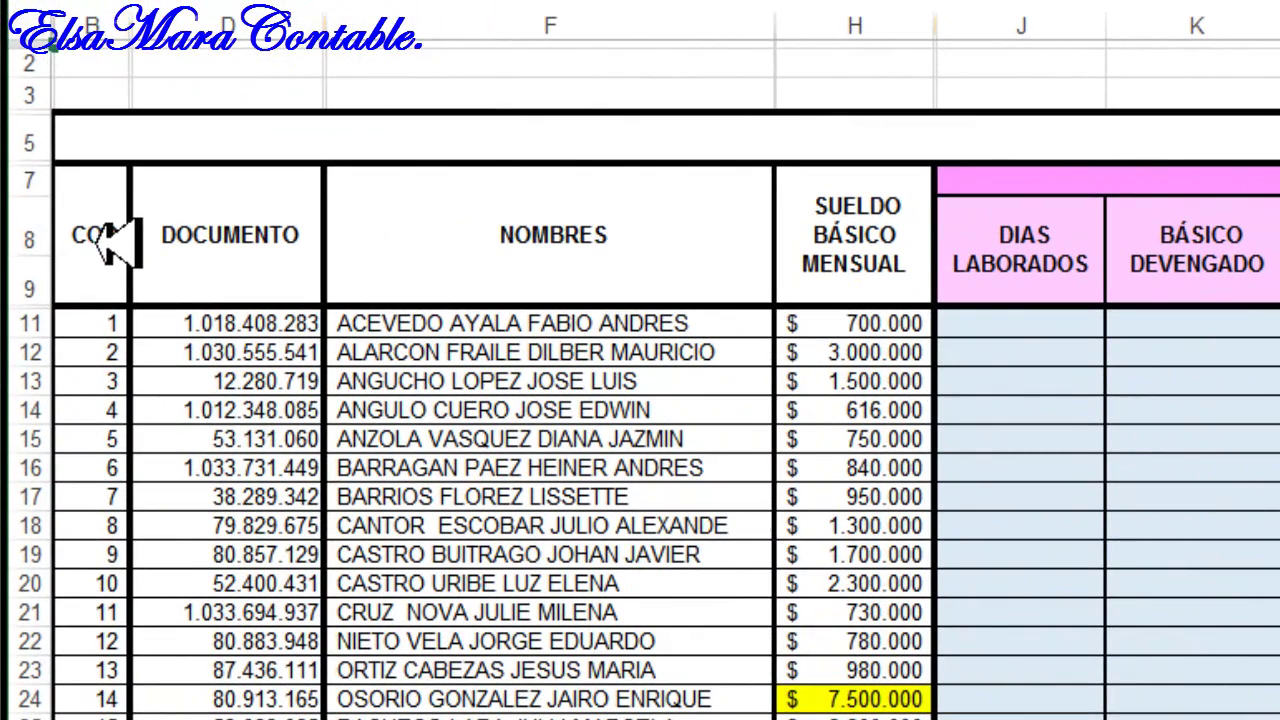
# Step: Examine the employee columns COD, DOCUMENTO and NOMBRES in the payroll sheet from row 11 downward
pyautogui.click(95, 240)
pyautogui.moveTo(88, 322); pyautogui.dragTo(95, 715)
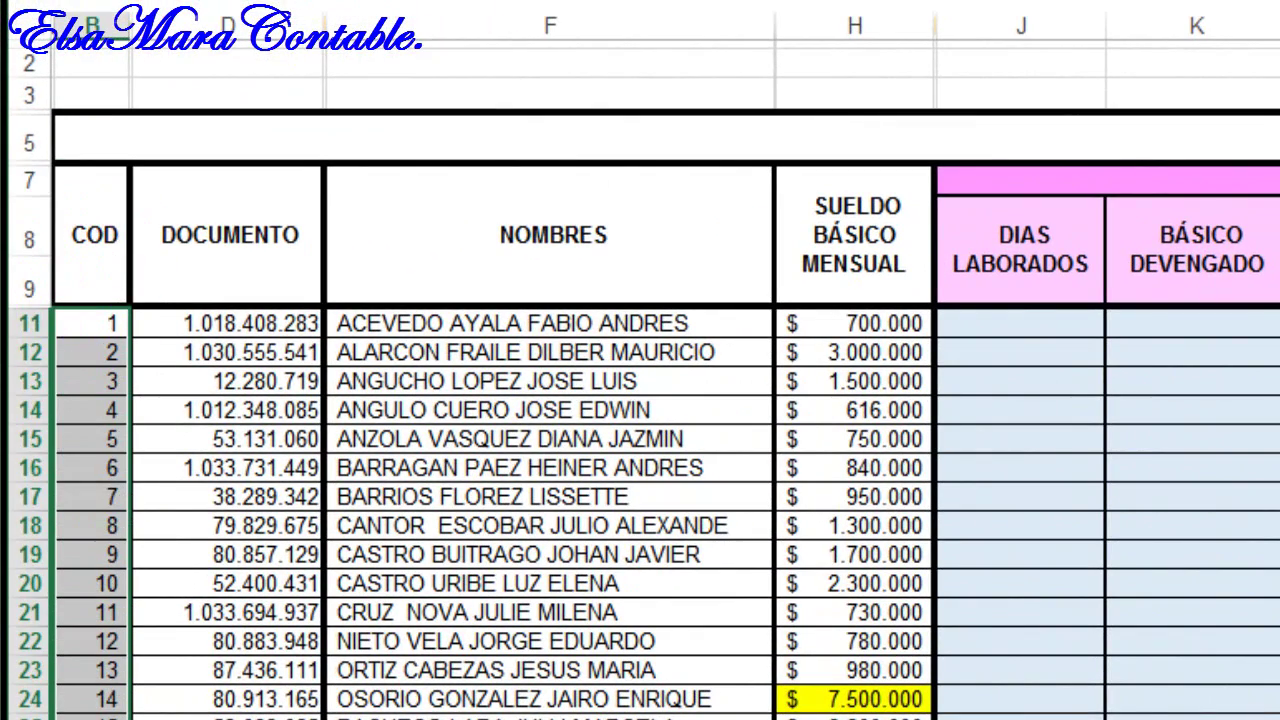
pyautogui.click(80, 323)
pyautogui.moveTo(95, 323); pyautogui.dragTo(150, 700)
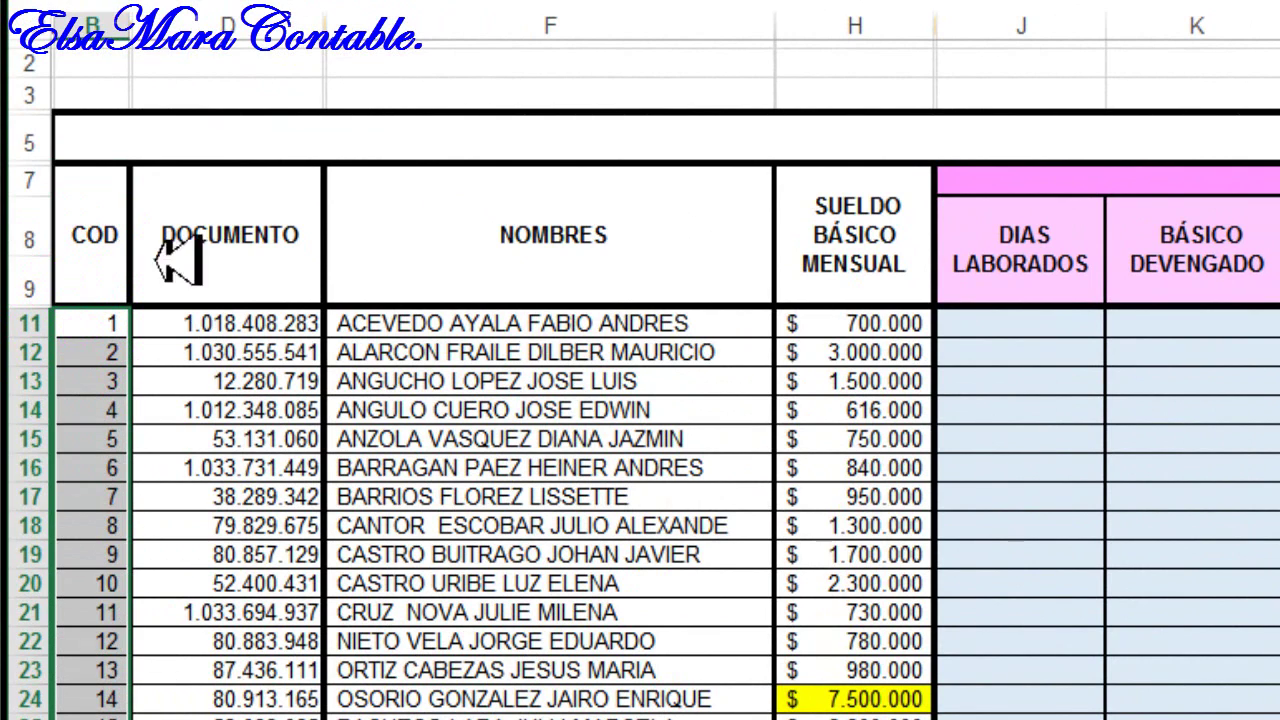
pyautogui.click(100, 250)
pyautogui.click(245, 245)
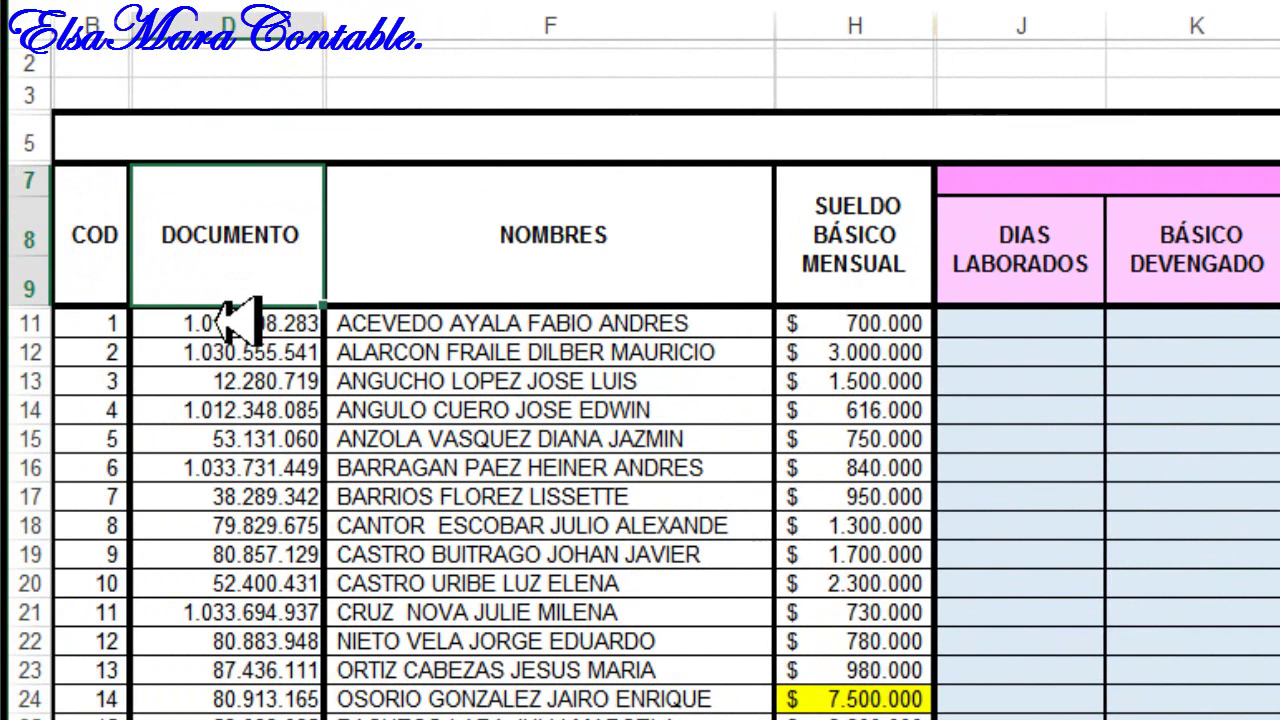
pyautogui.moveTo(243, 323); pyautogui.dragTo(250, 715)
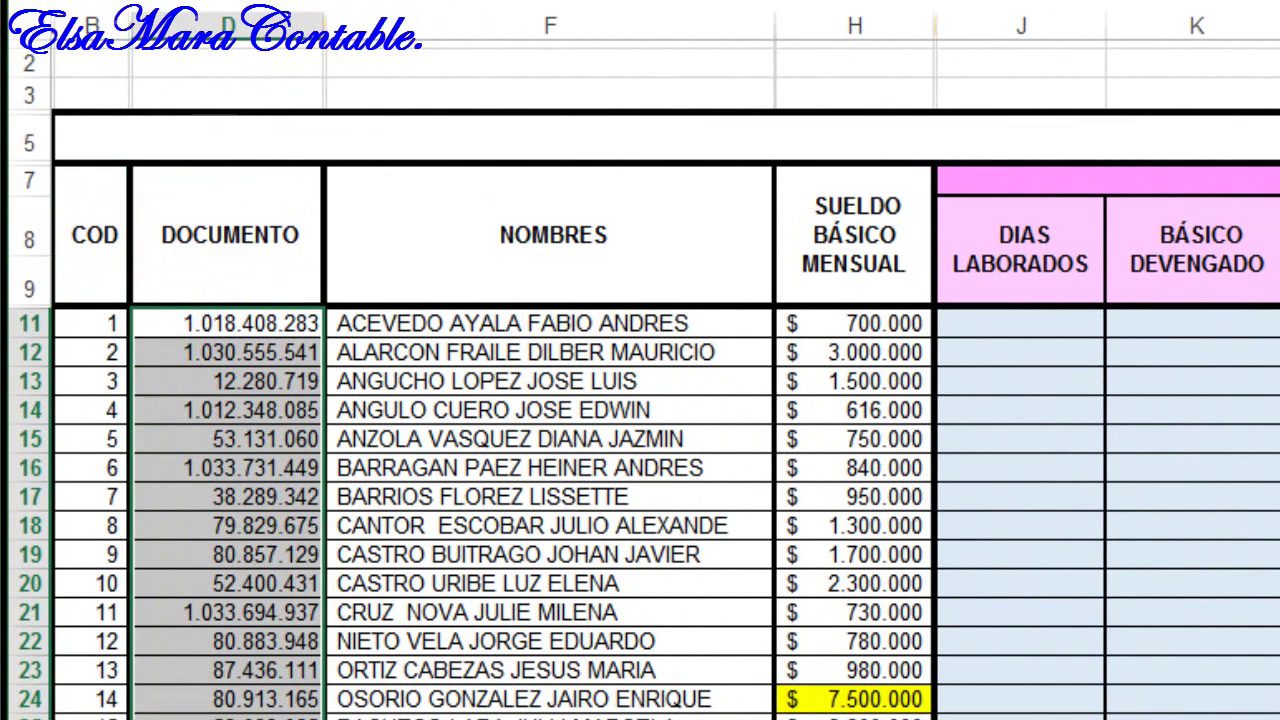
pyautogui.click(509, 245)
pyautogui.click(470, 325)
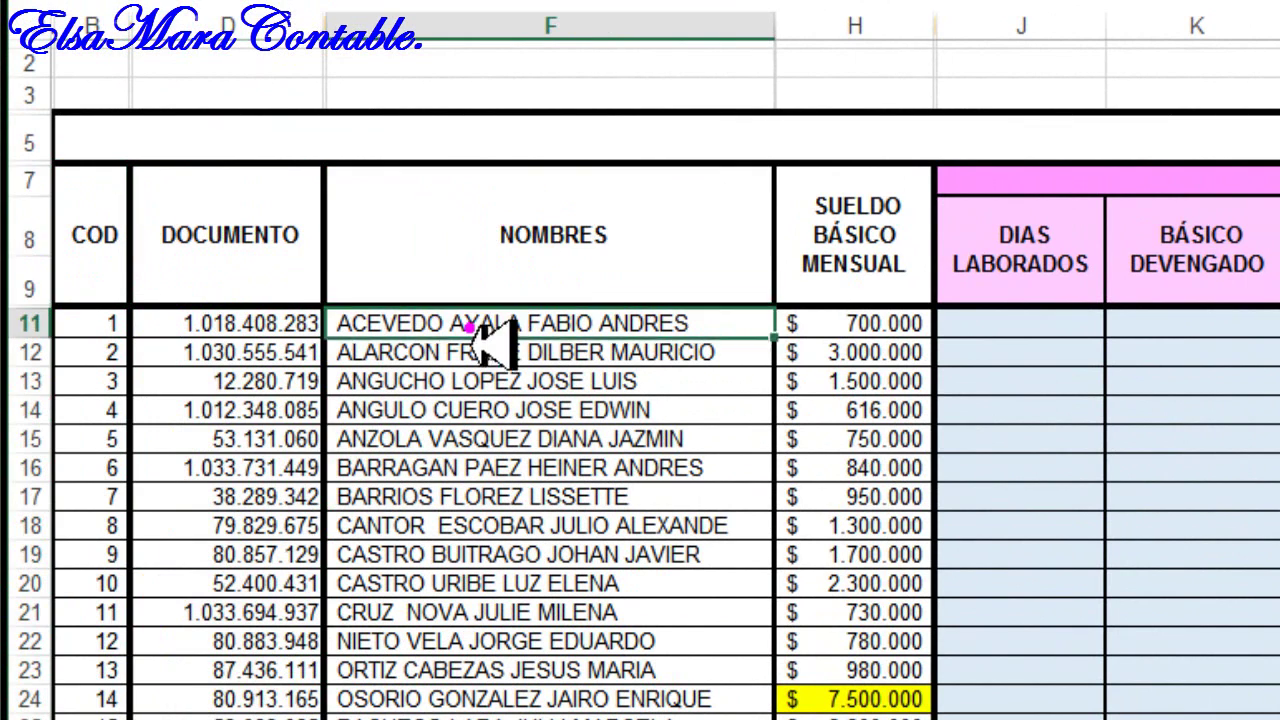
pyautogui.moveTo(490, 345); pyautogui.dragTo(490, 719)
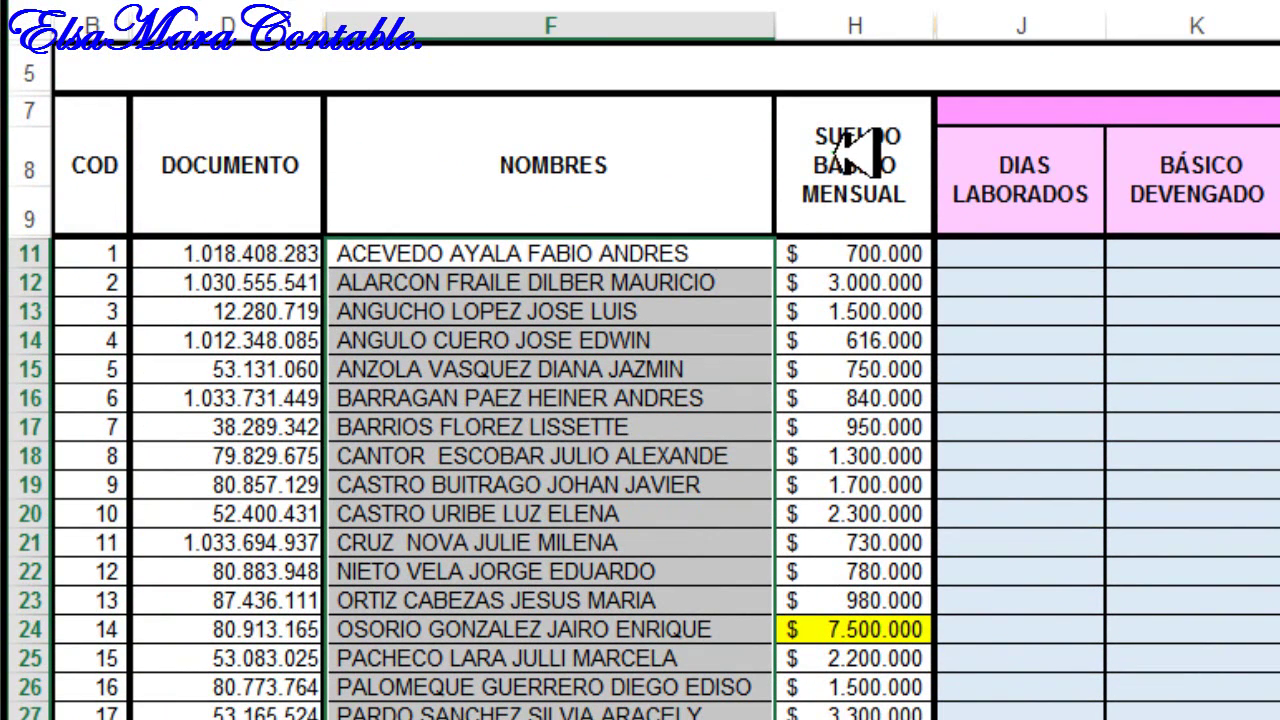
pyautogui.moveTo(460, 282); pyautogui.dragTo(457, 646)
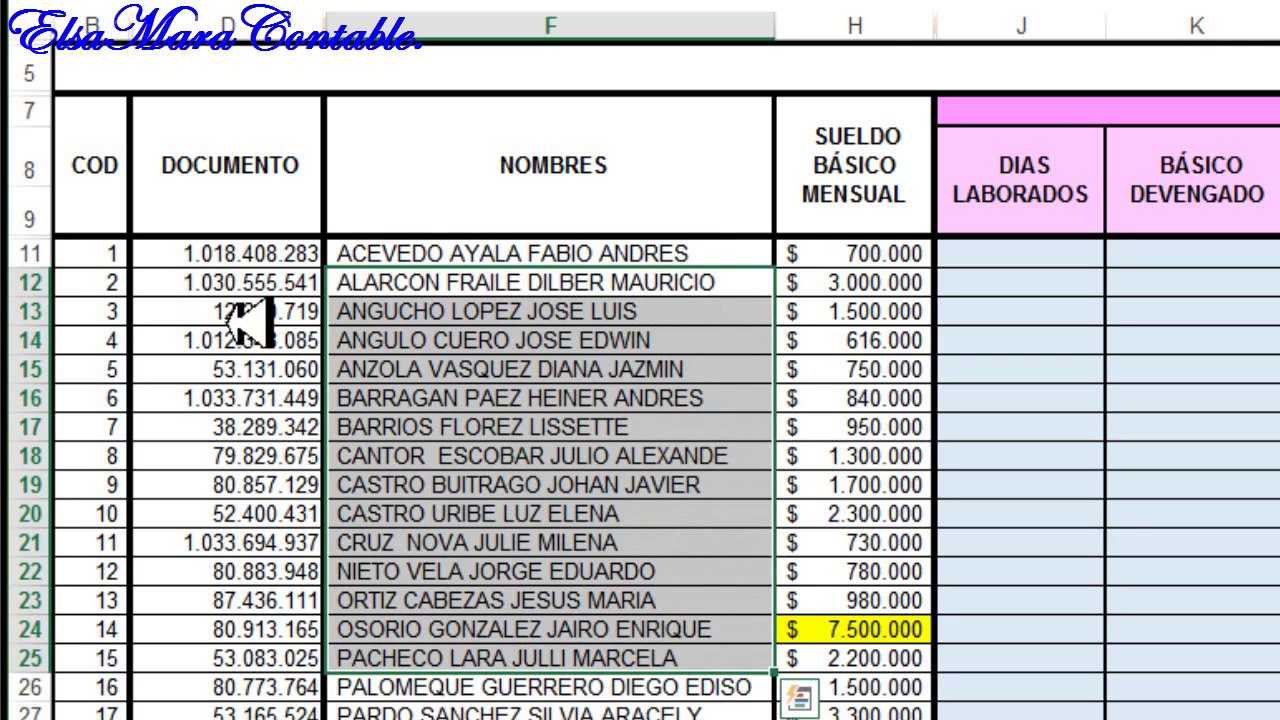
pyautogui.moveTo(243, 254); pyautogui.dragTo(240, 710)
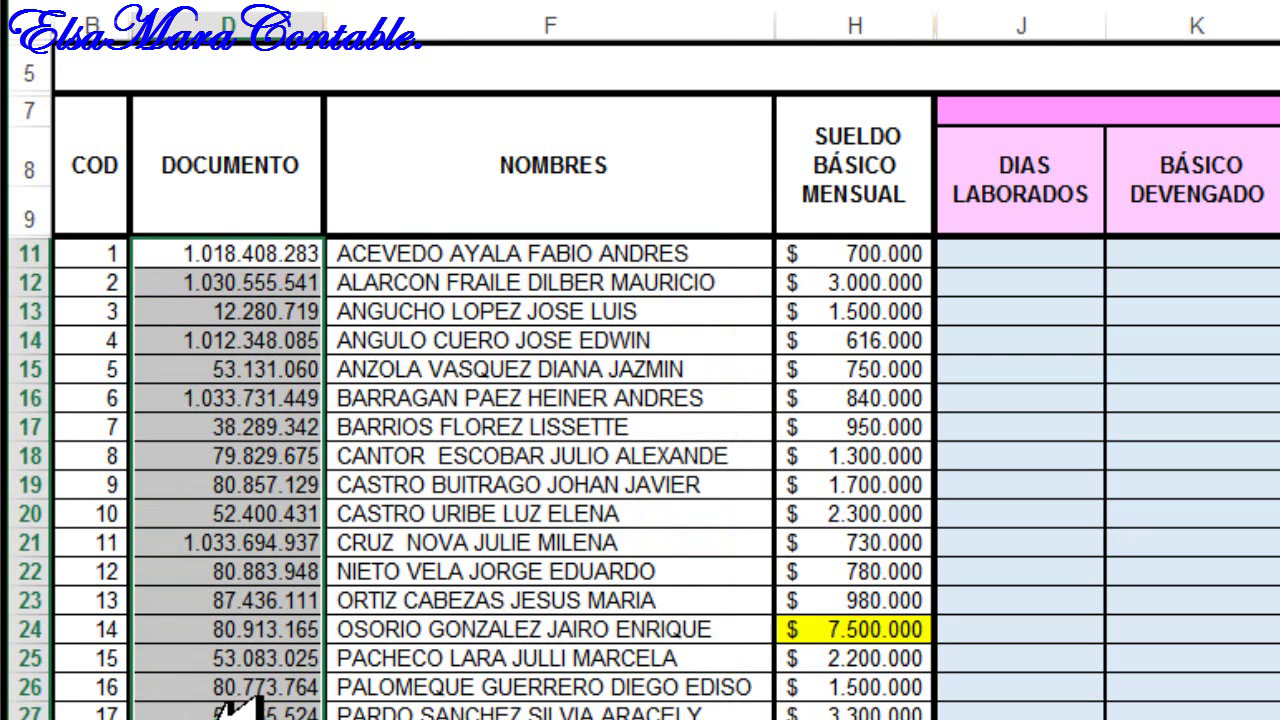
pyautogui.click(257, 446)
pyautogui.click(405, 437)
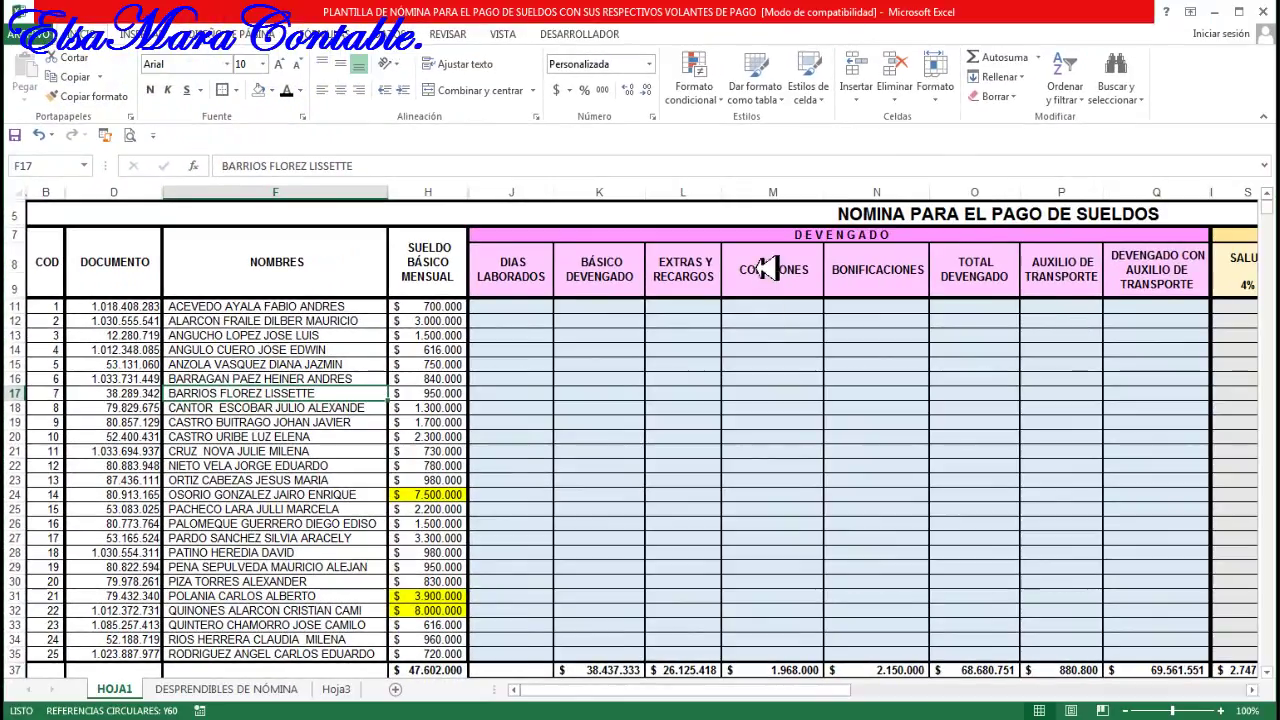
# Step: Review the payroll's DEVENGADO block, SUELDO BÁSICO MENSUAL column, DEDUCIDO block and FIRMA DE RECIBIDO column
pyautogui.moveTo(762, 236); pyautogui.dragTo(774, 636)
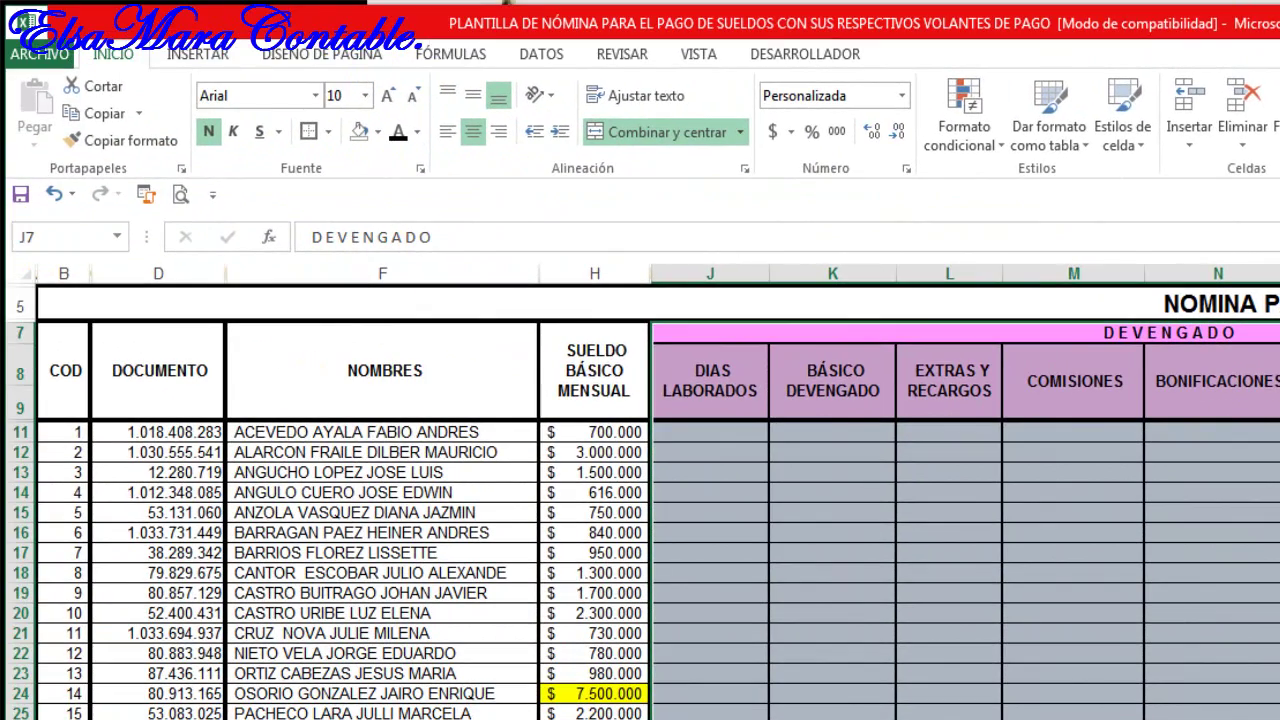
pyautogui.moveTo(591, 370); pyautogui.dragTo(597, 719)
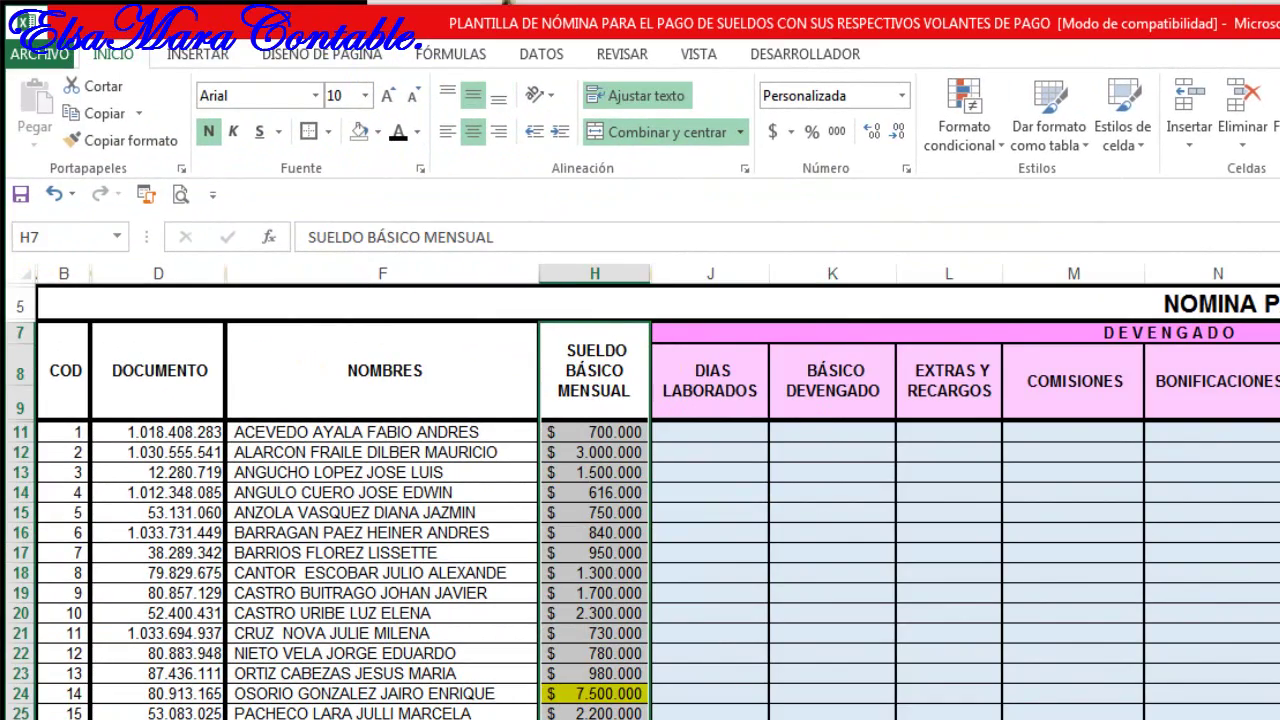
pyautogui.hscroll(10, 640, 500)
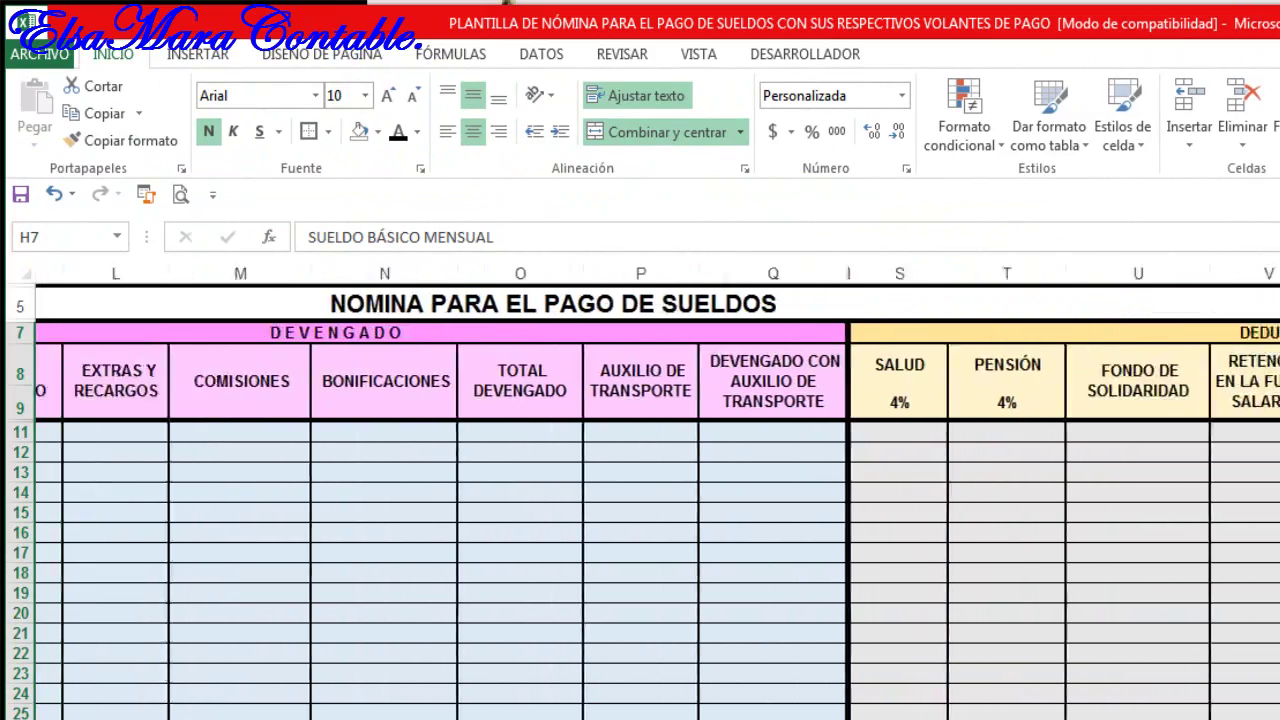
pyautogui.hscroll(5, 869, 554)
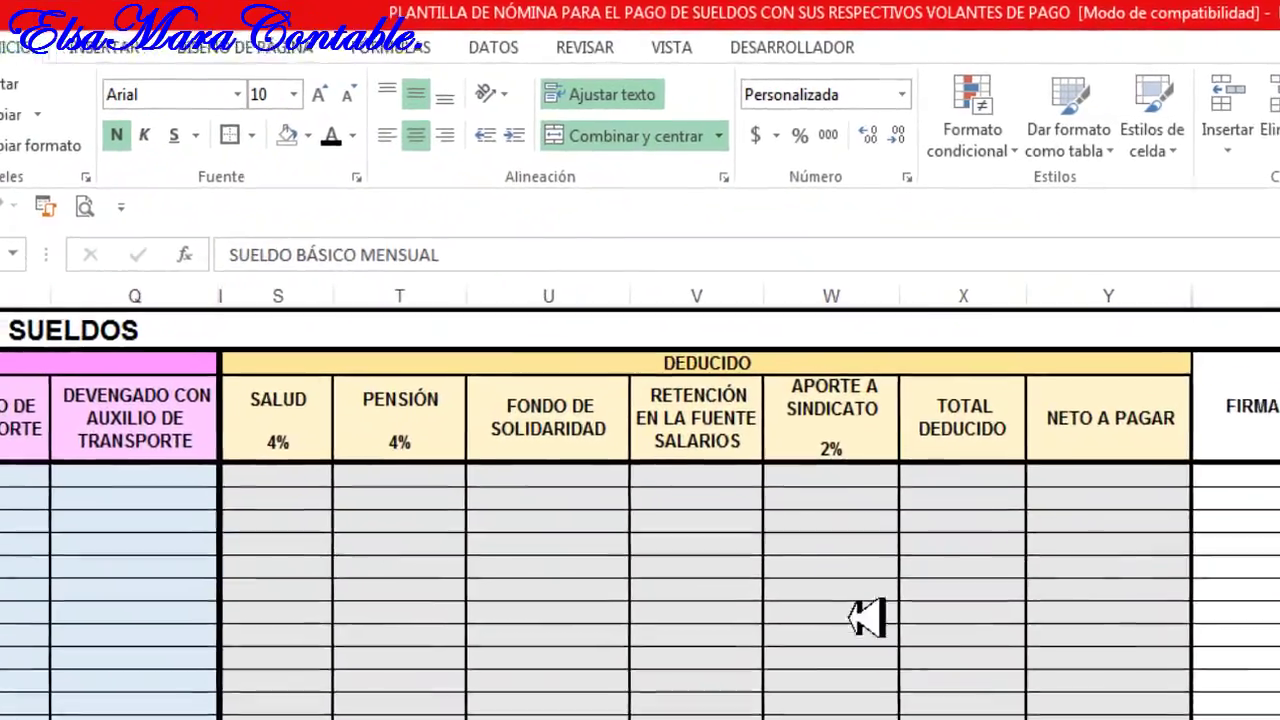
pyautogui.moveTo(680, 364); pyautogui.dragTo(680, 650)
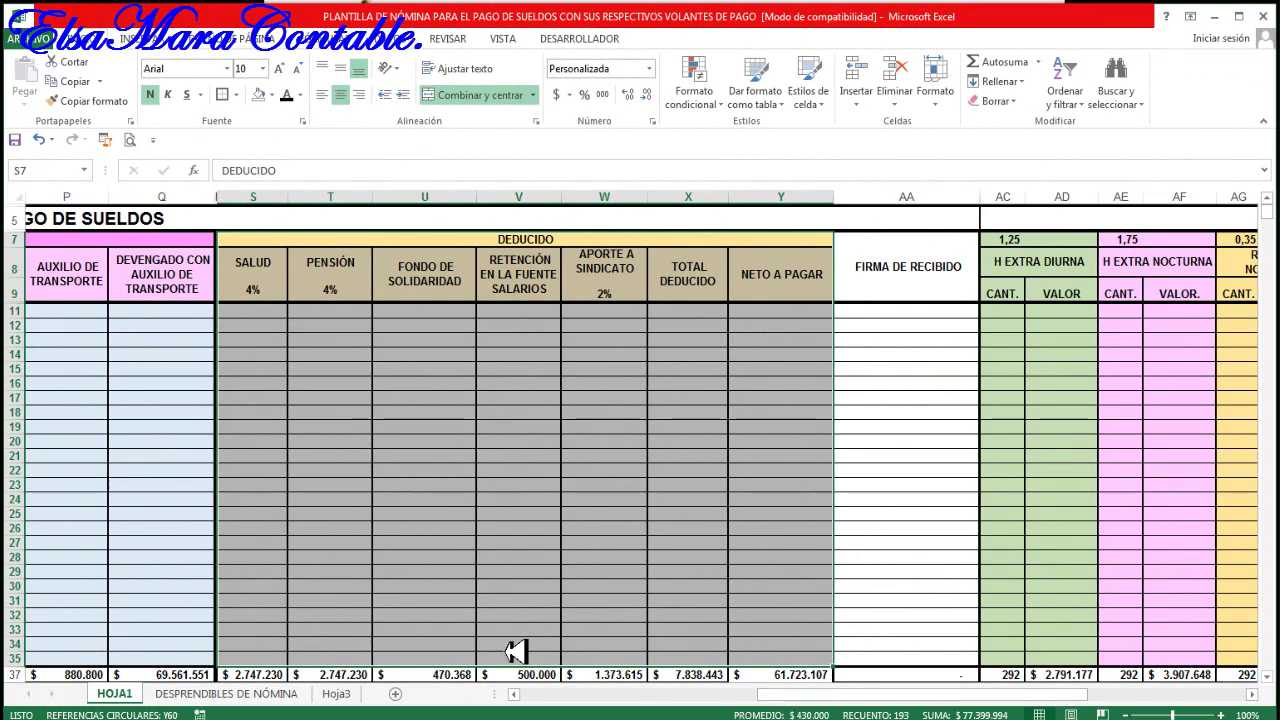
pyautogui.click(806, 587)
pyautogui.moveTo(863, 693); pyautogui.dragTo(945, 697)
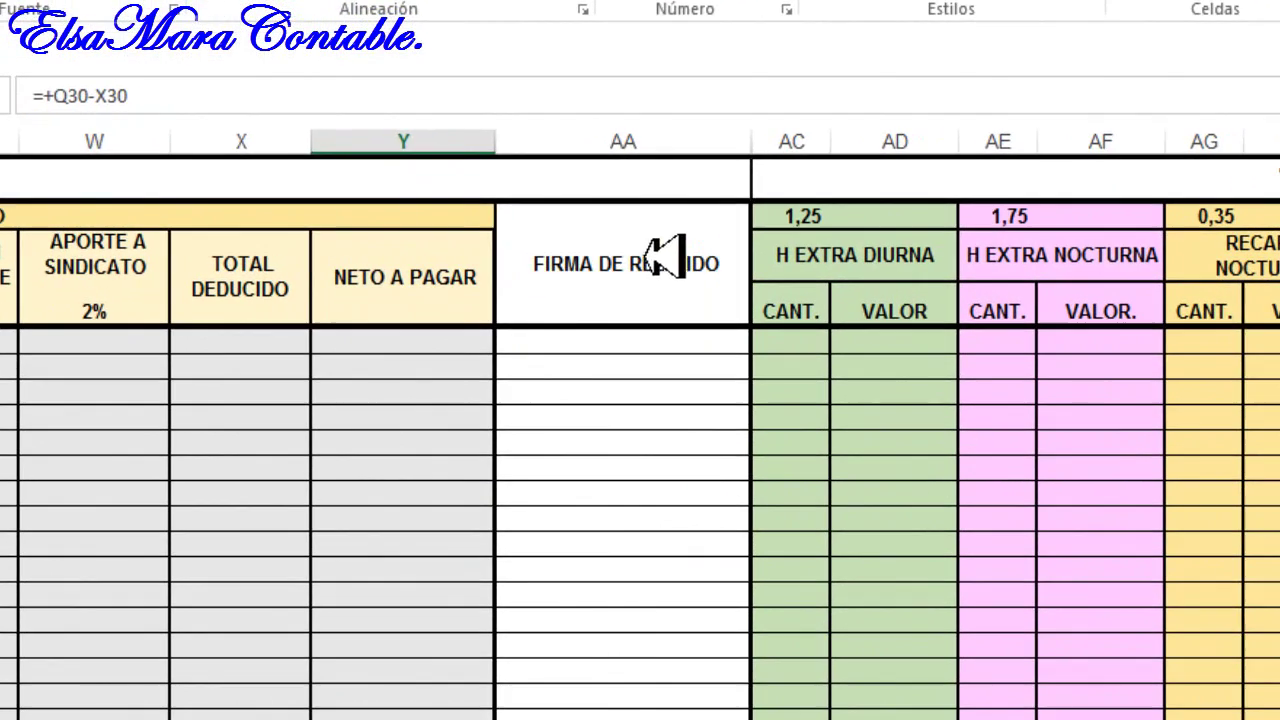
pyautogui.moveTo(665, 255); pyautogui.dragTo(640, 715)
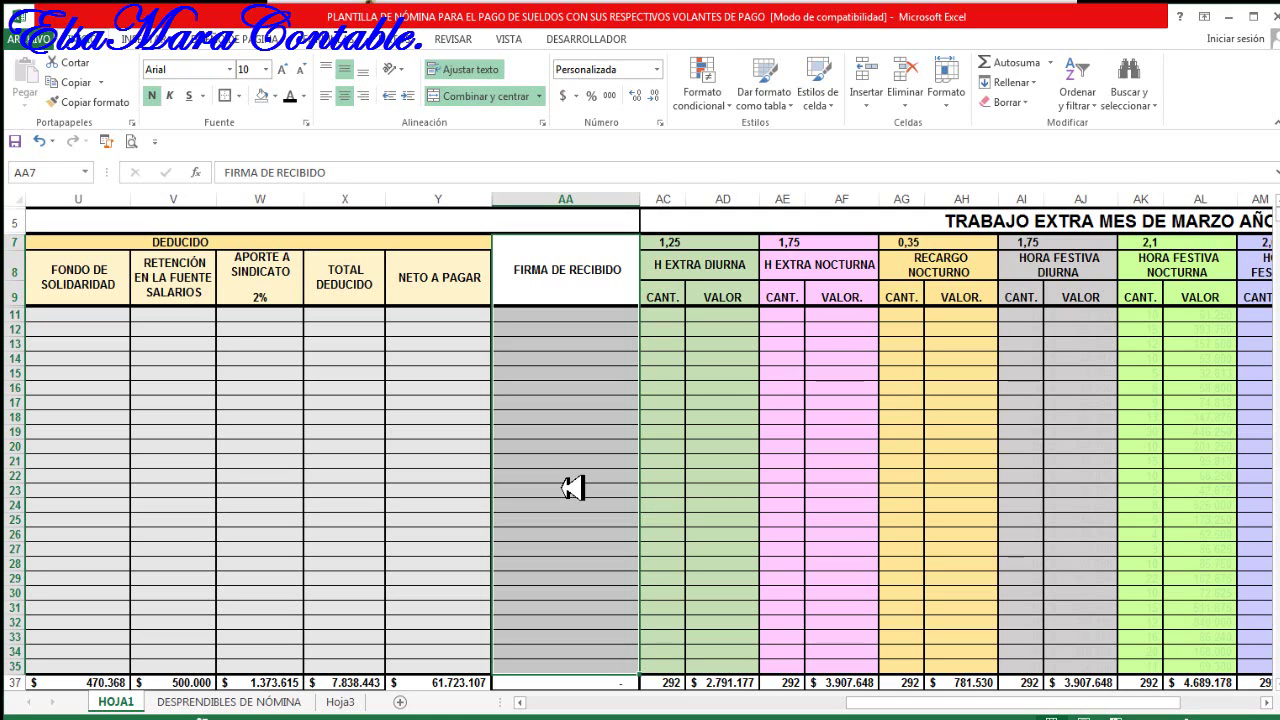
# Step: Examine the payslip template on the DESPRENDIBLES DE NÓMINA sheet, including its employee fields, concepts, and DEVENGADO and DEDUCIDO amounts
pyautogui.click(280, 703)
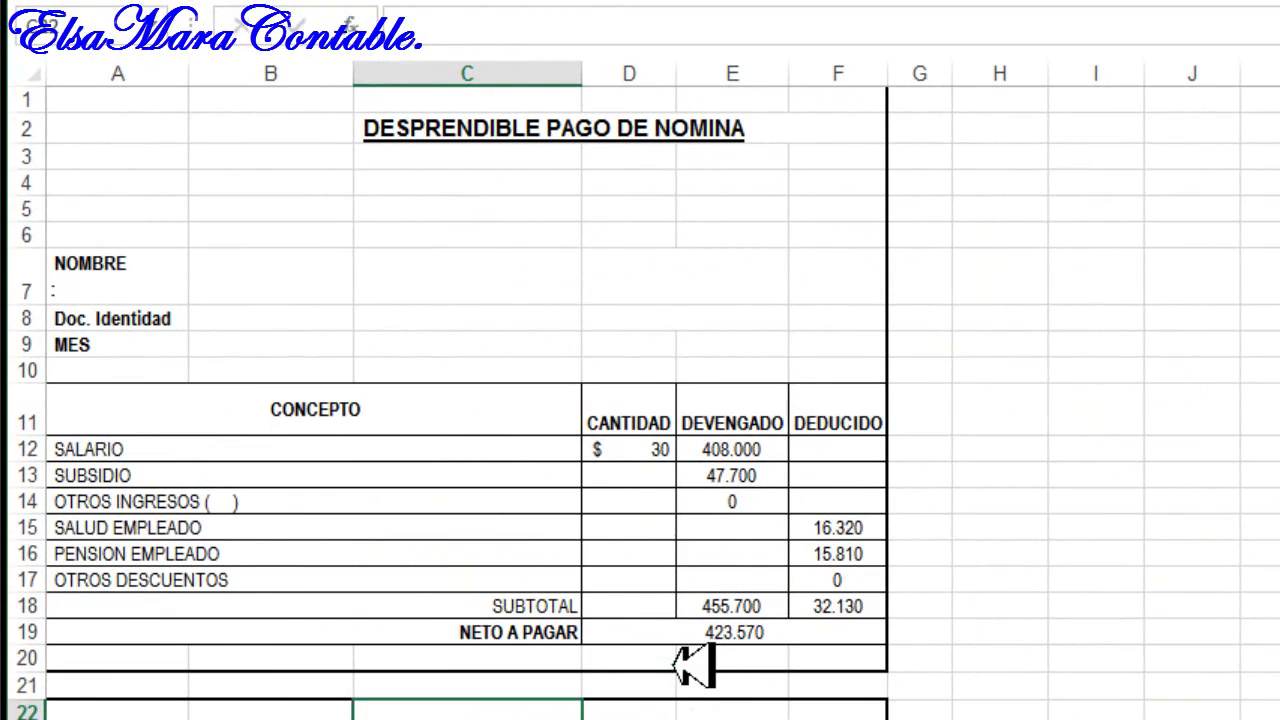
pyautogui.click(398, 392)
pyautogui.moveTo(140, 100); pyautogui.dragTo(650, 660)
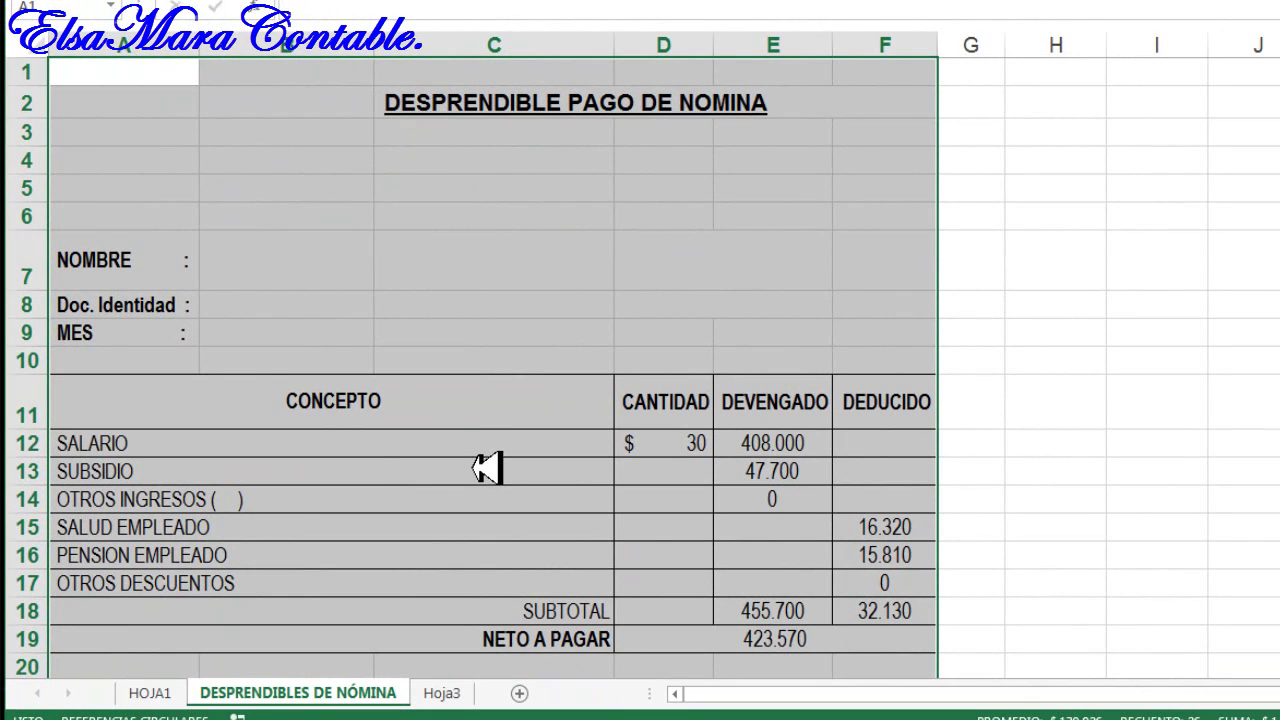
pyautogui.click(263, 266)
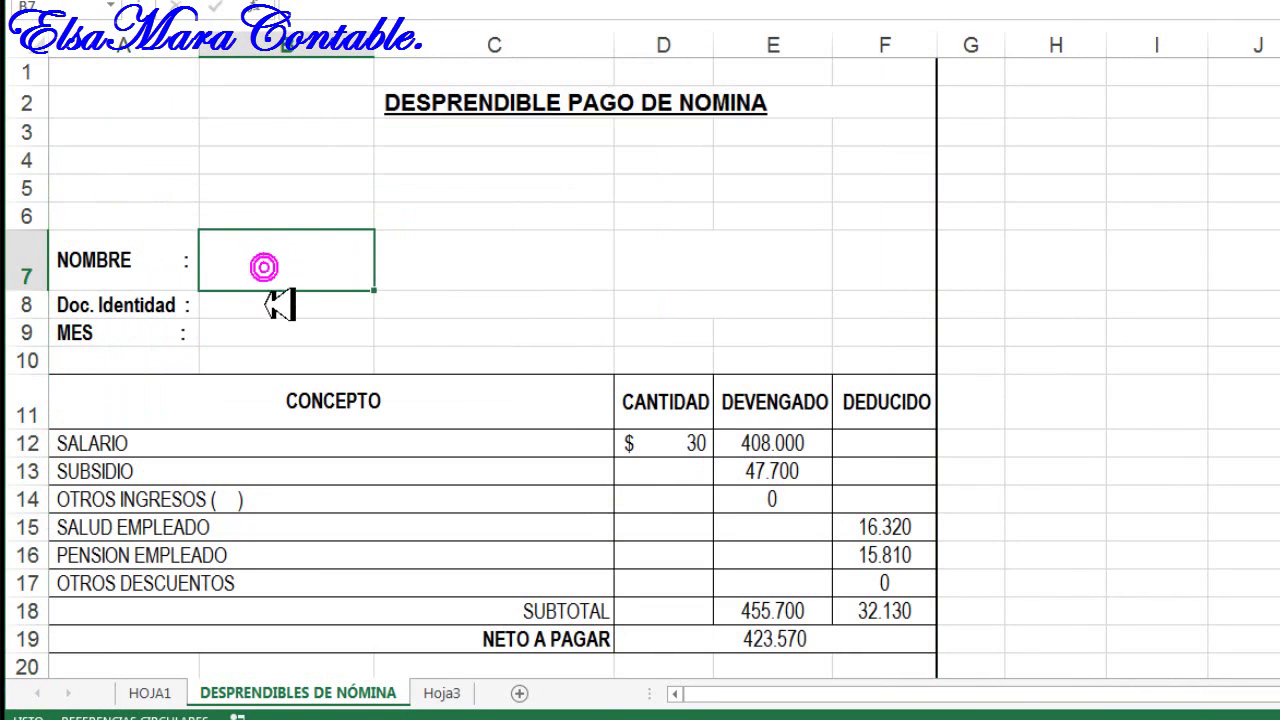
pyautogui.click(262, 311)
pyautogui.click(258, 332)
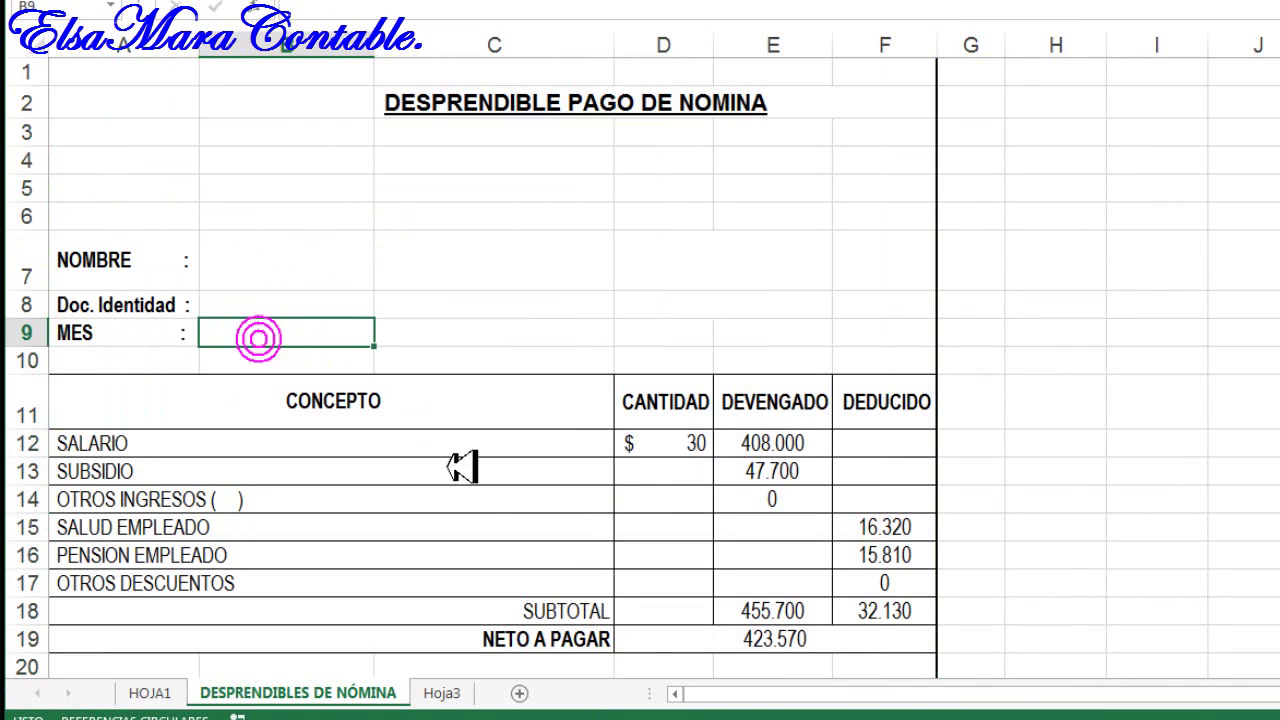
pyautogui.click(135, 447)
pyautogui.moveTo(135, 447); pyautogui.dragTo(425, 562)
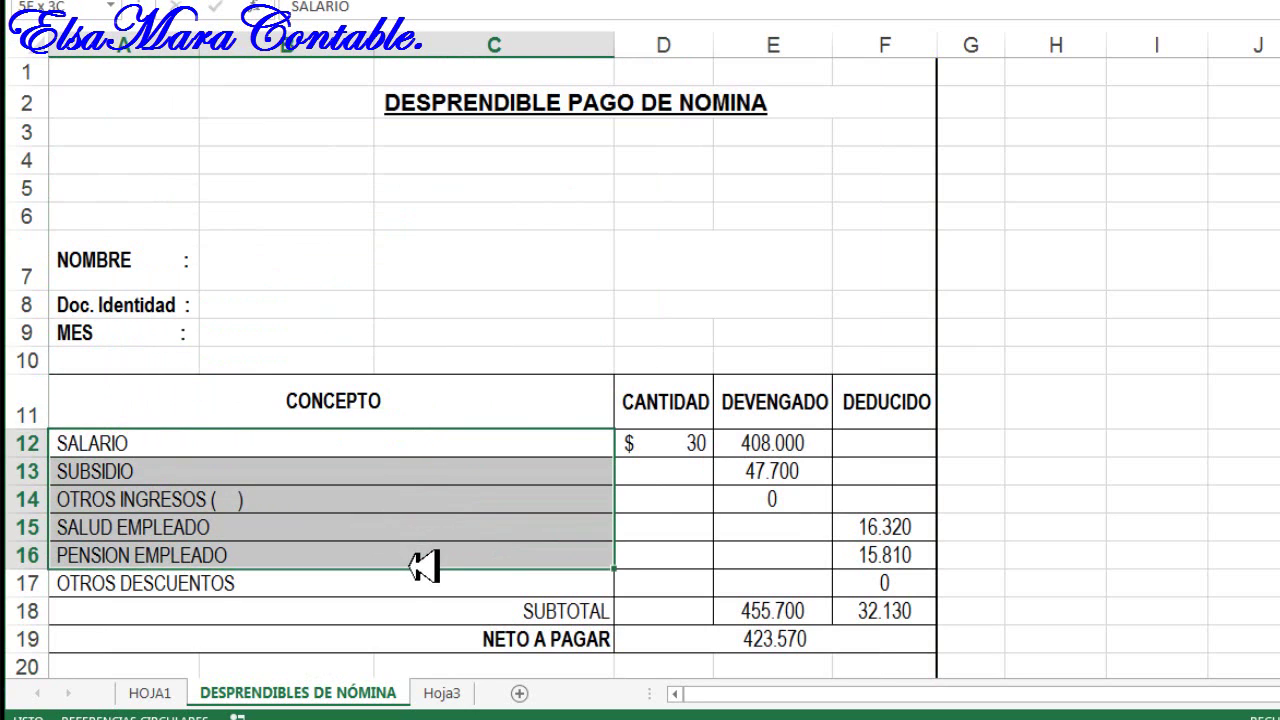
pyautogui.click(775, 524)
pyautogui.click(826, 585)
pyautogui.click(863, 553)
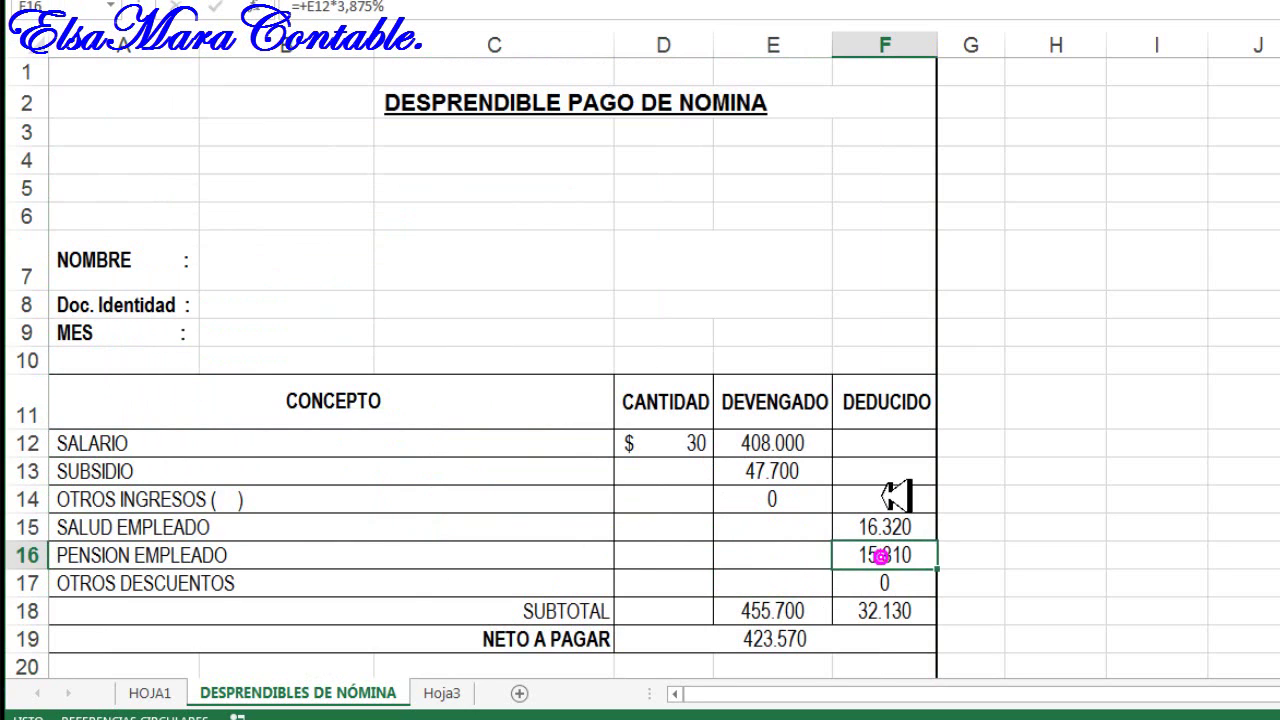
pyautogui.click(880, 496)
pyautogui.scroll(-3, 1078, 532)
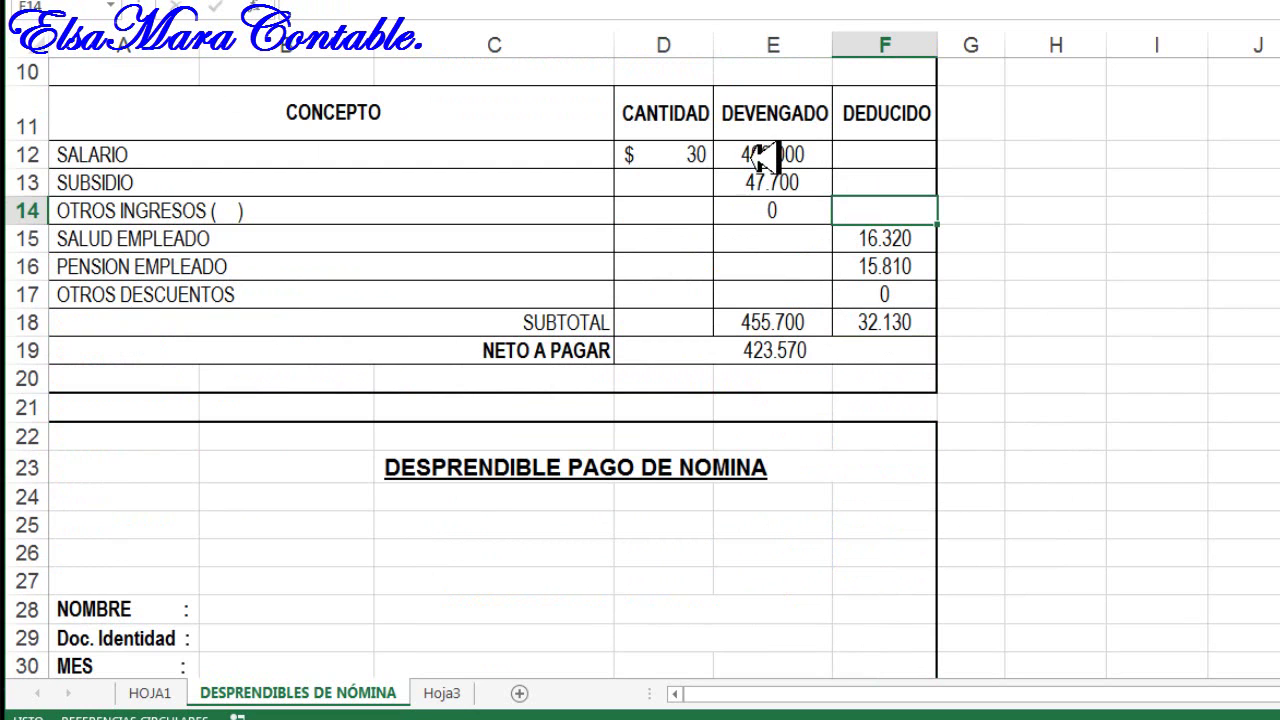
# Step: Return to HOJA1 and review the TRABAJO EXTRA headings from H EXTRA DIURNA through VALOR TOTAL DE HORAS EXTRAS Y RECARGOS
pyautogui.click(155, 692)
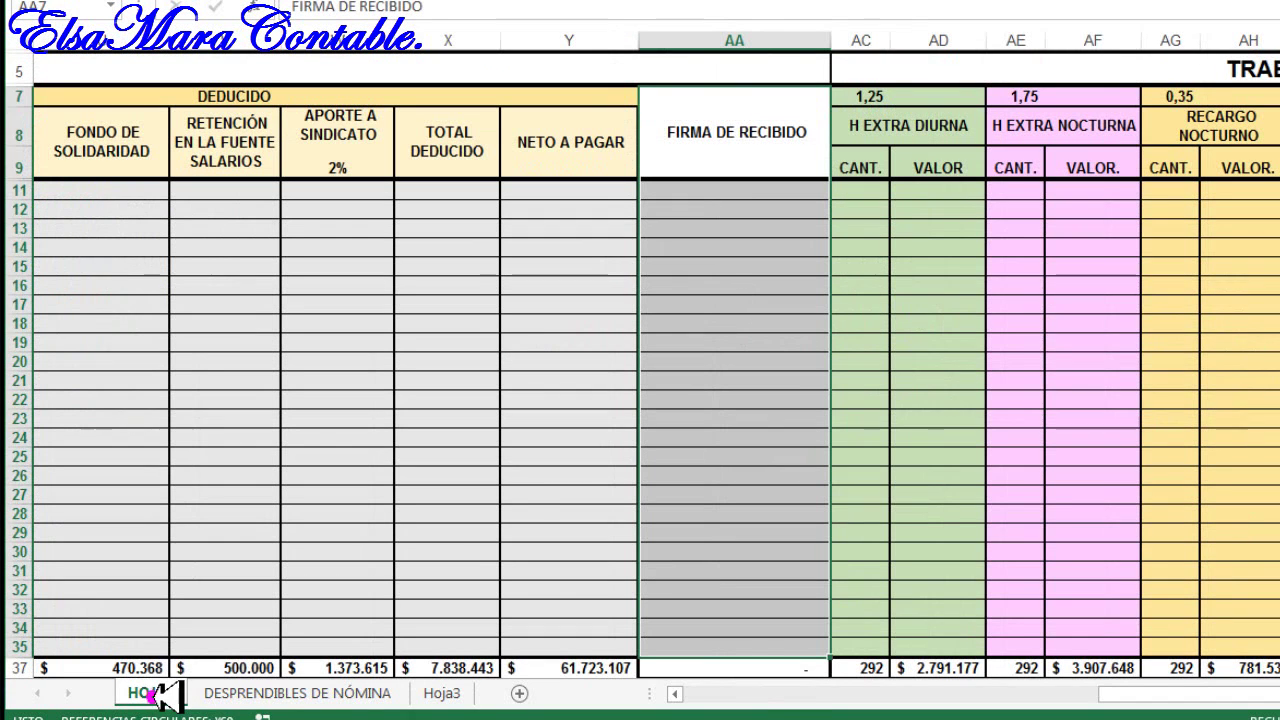
pyautogui.click(880, 590)
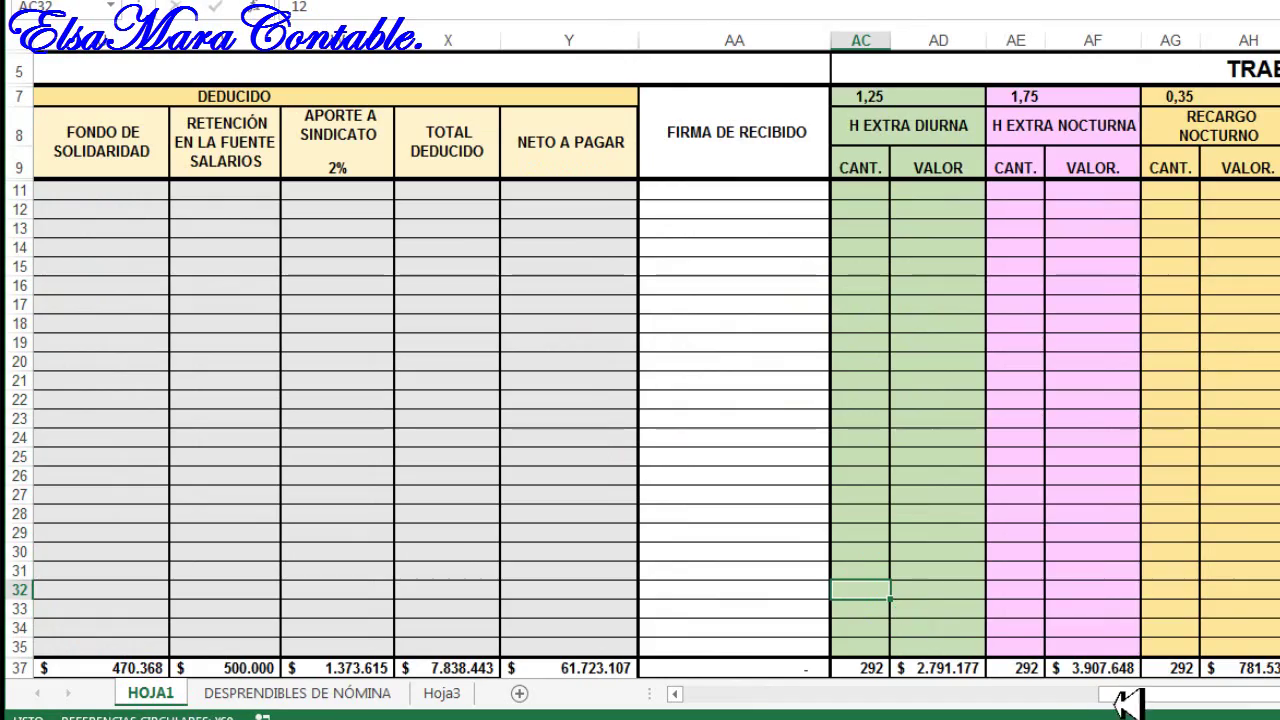
pyautogui.moveTo(1128, 697); pyautogui.dragTo(1224, 696)
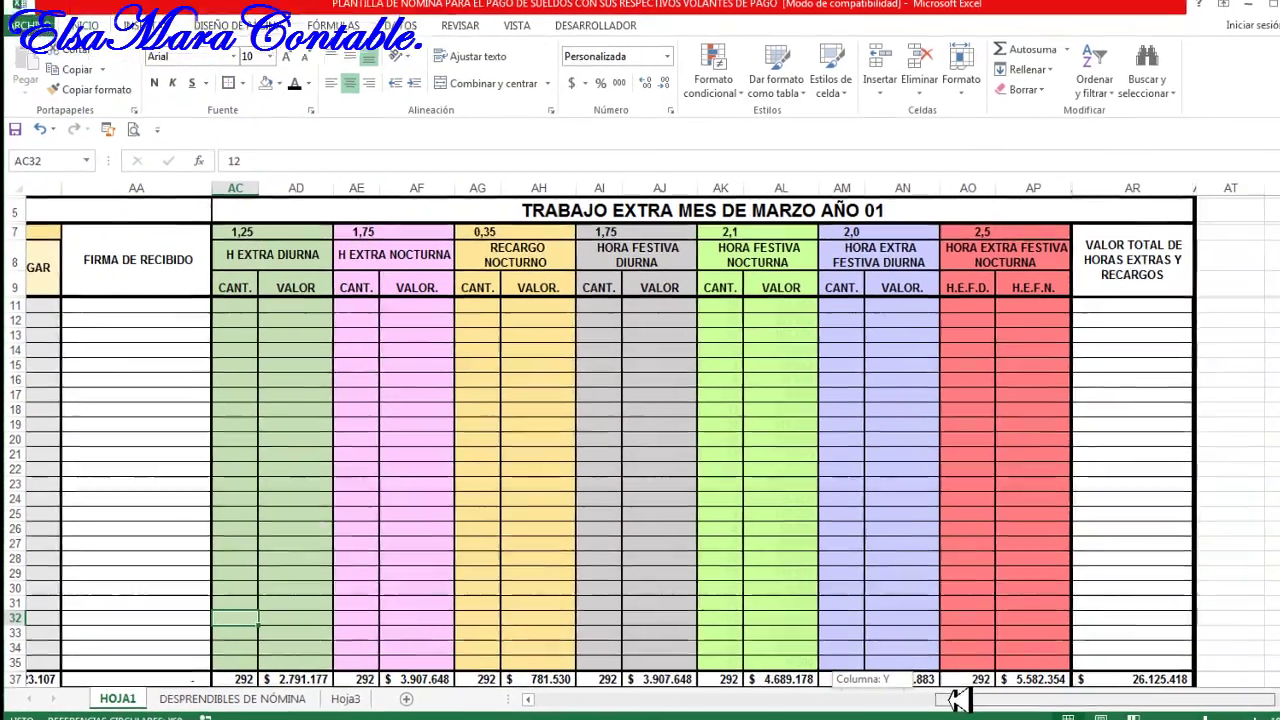
pyautogui.moveTo(955, 700); pyautogui.dragTo(952, 701)
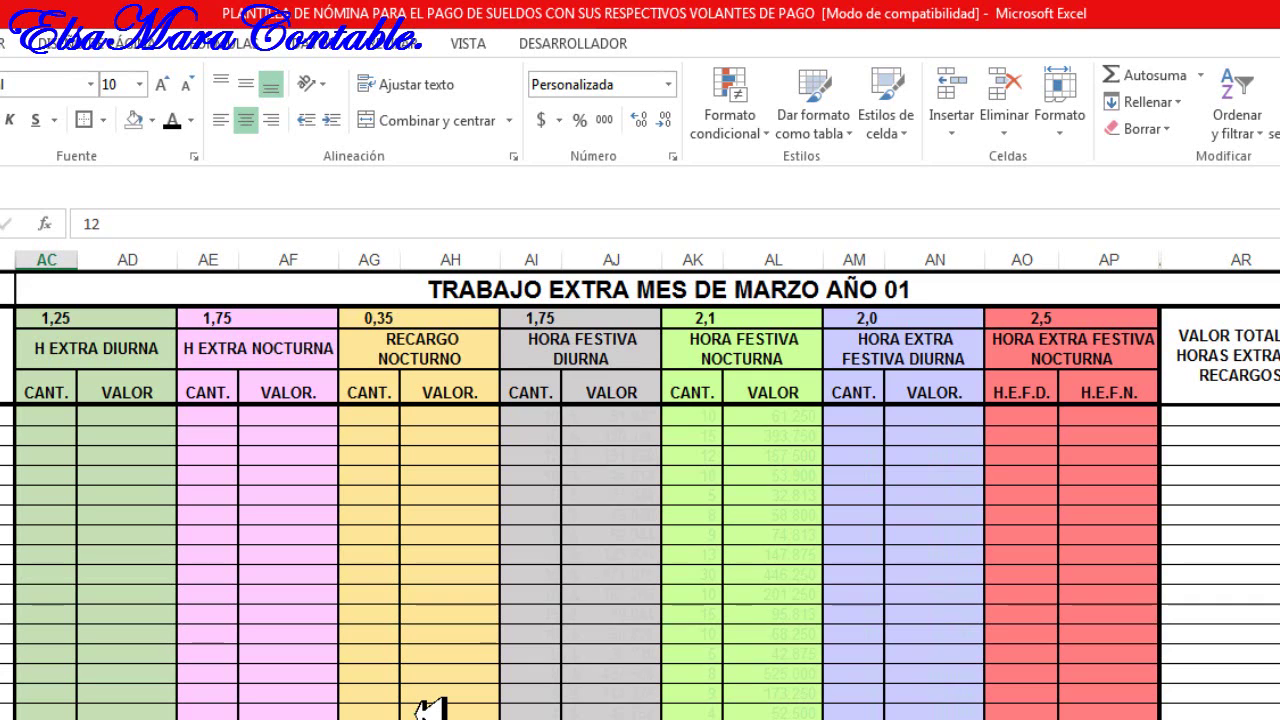
pyautogui.click(66, 347)
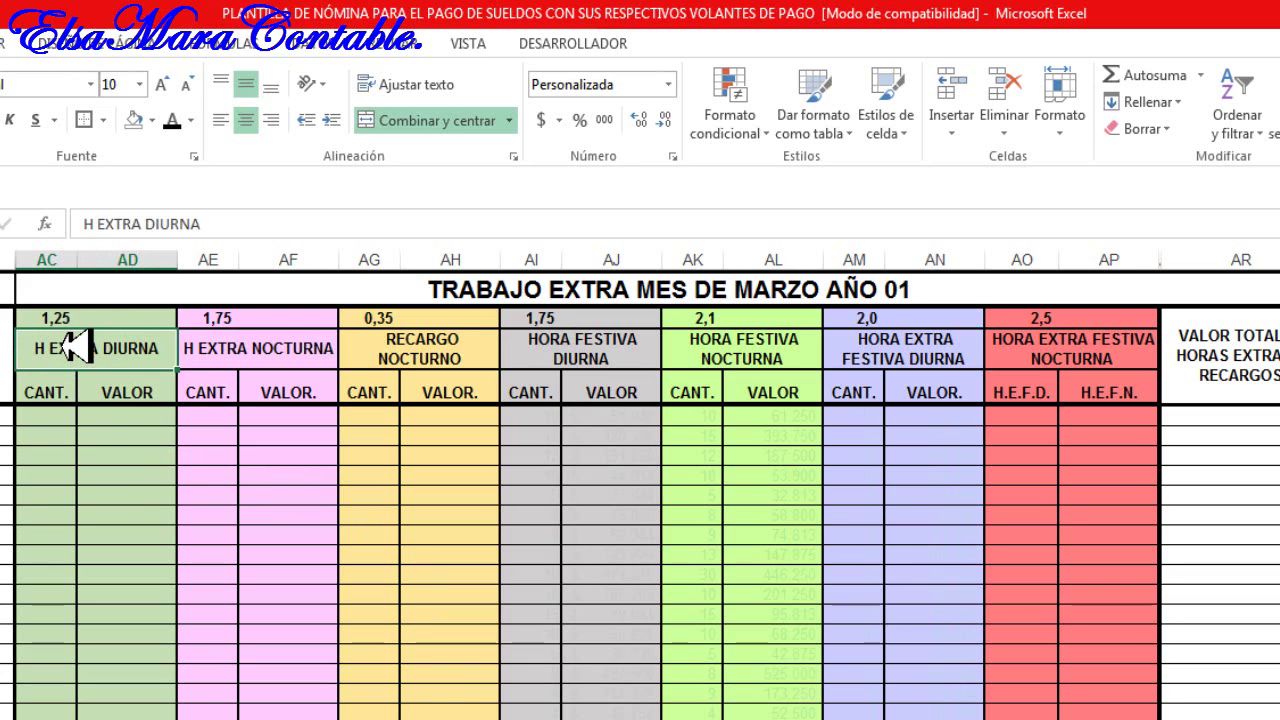
pyautogui.click(242, 349)
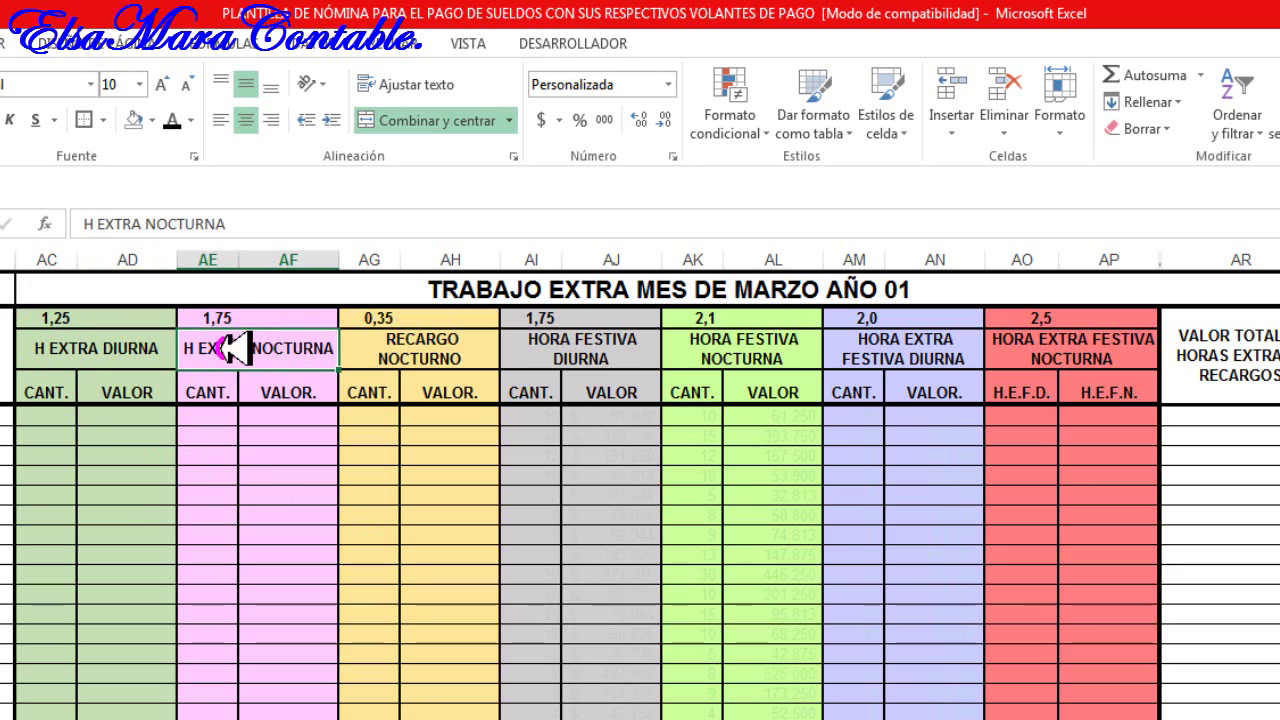
pyautogui.click(440, 352)
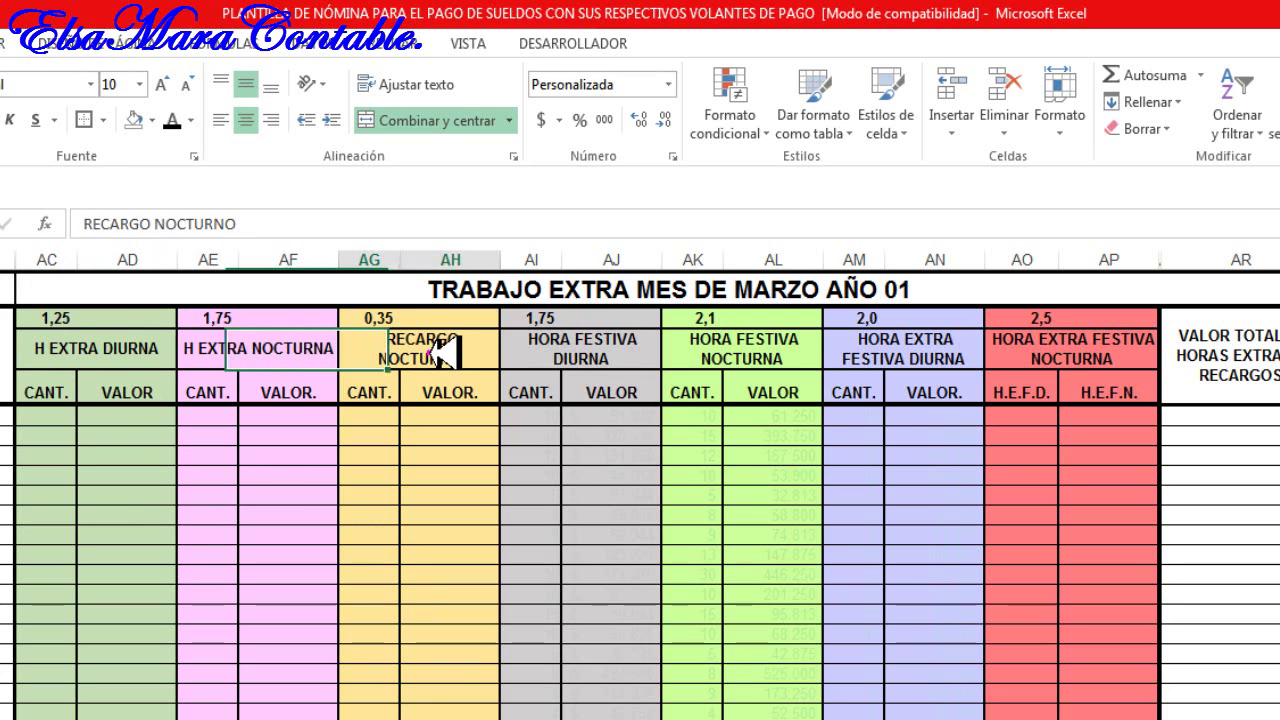
pyautogui.click(597, 355)
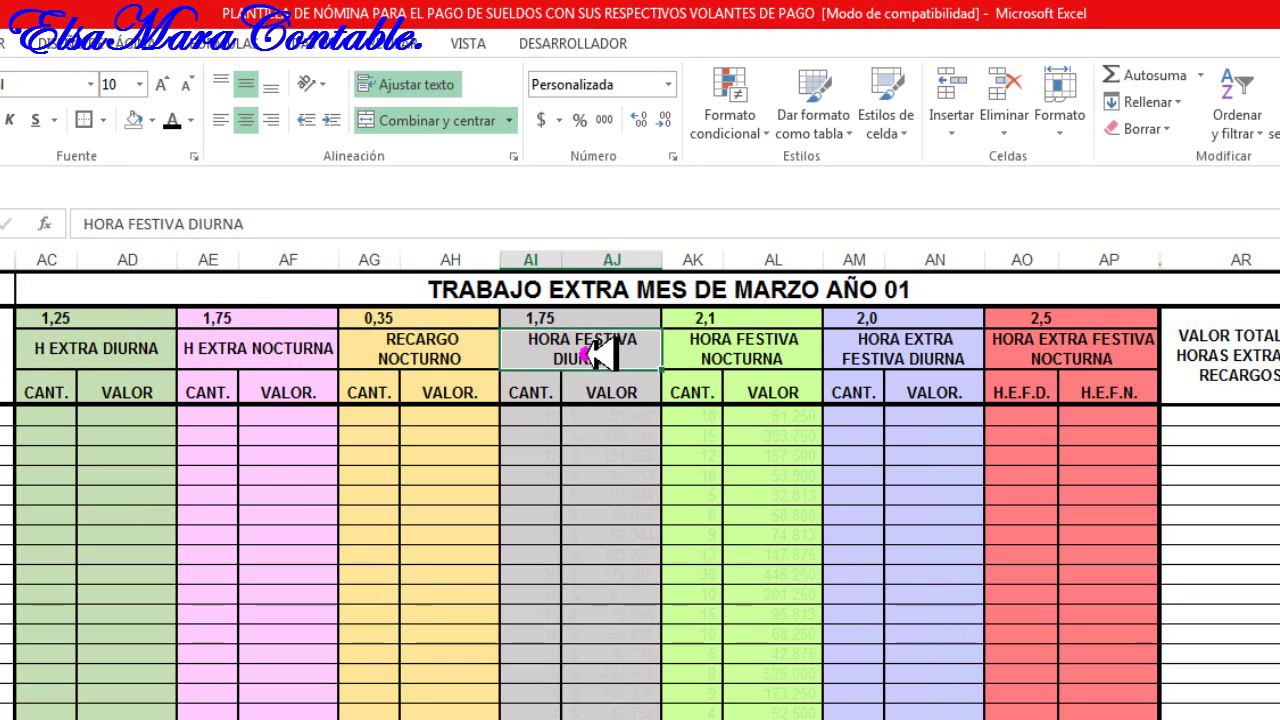
pyautogui.click(771, 358)
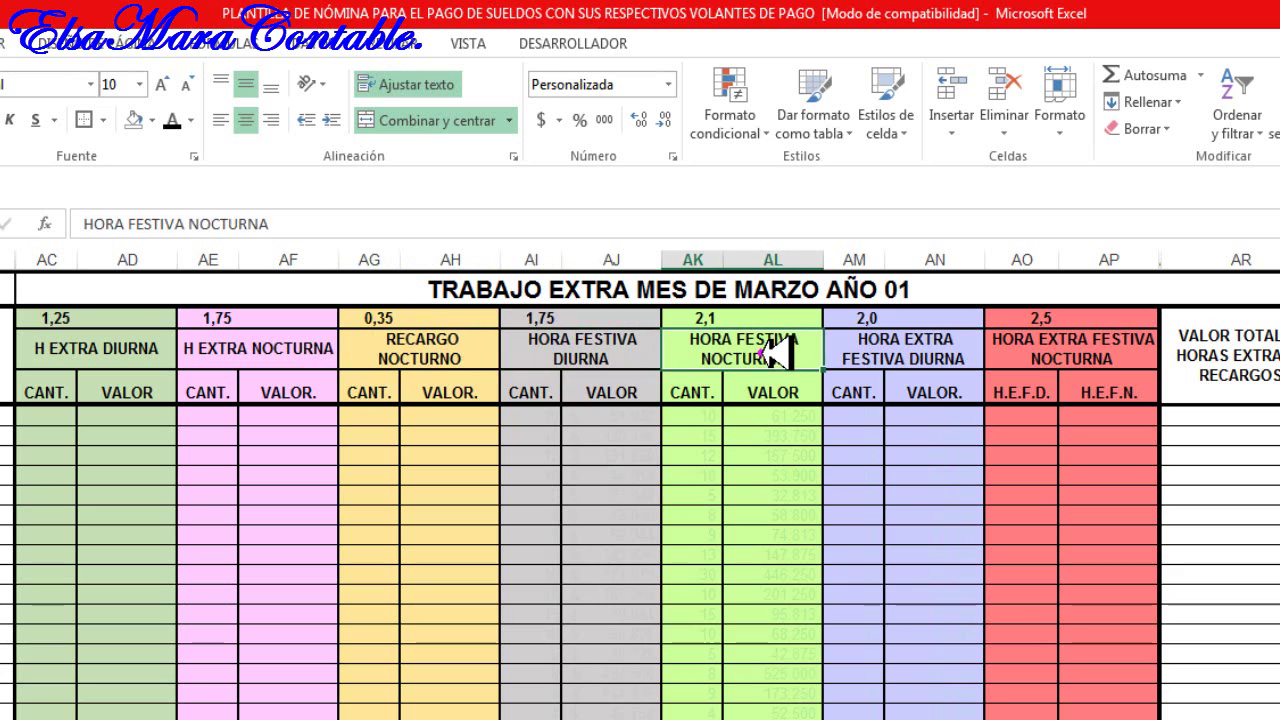
pyautogui.click(913, 362)
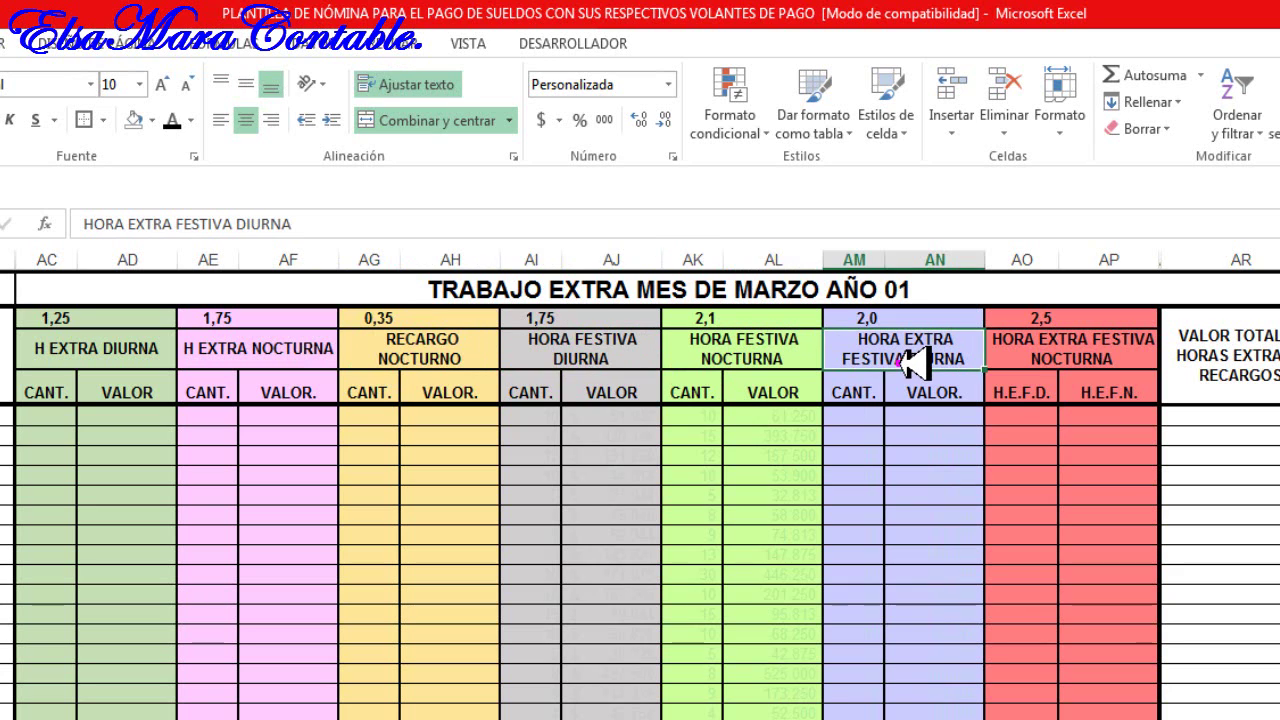
pyautogui.click(1065, 347)
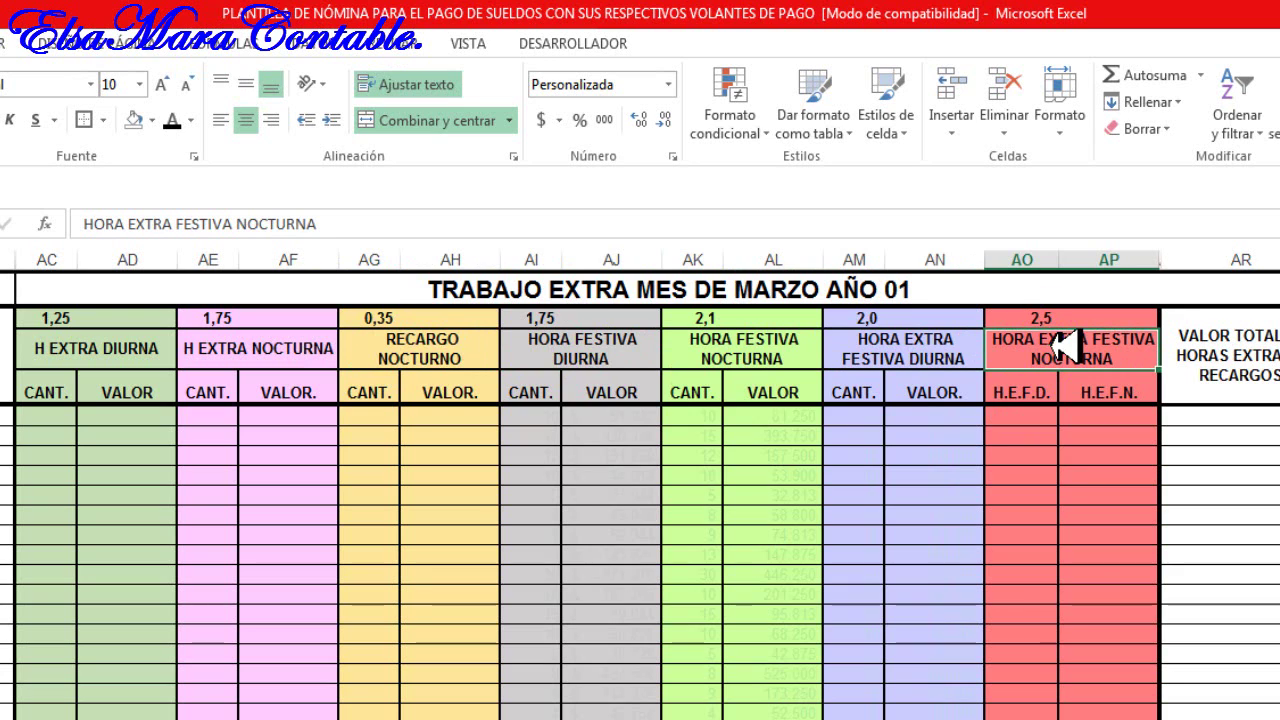
pyautogui.click(1243, 355)
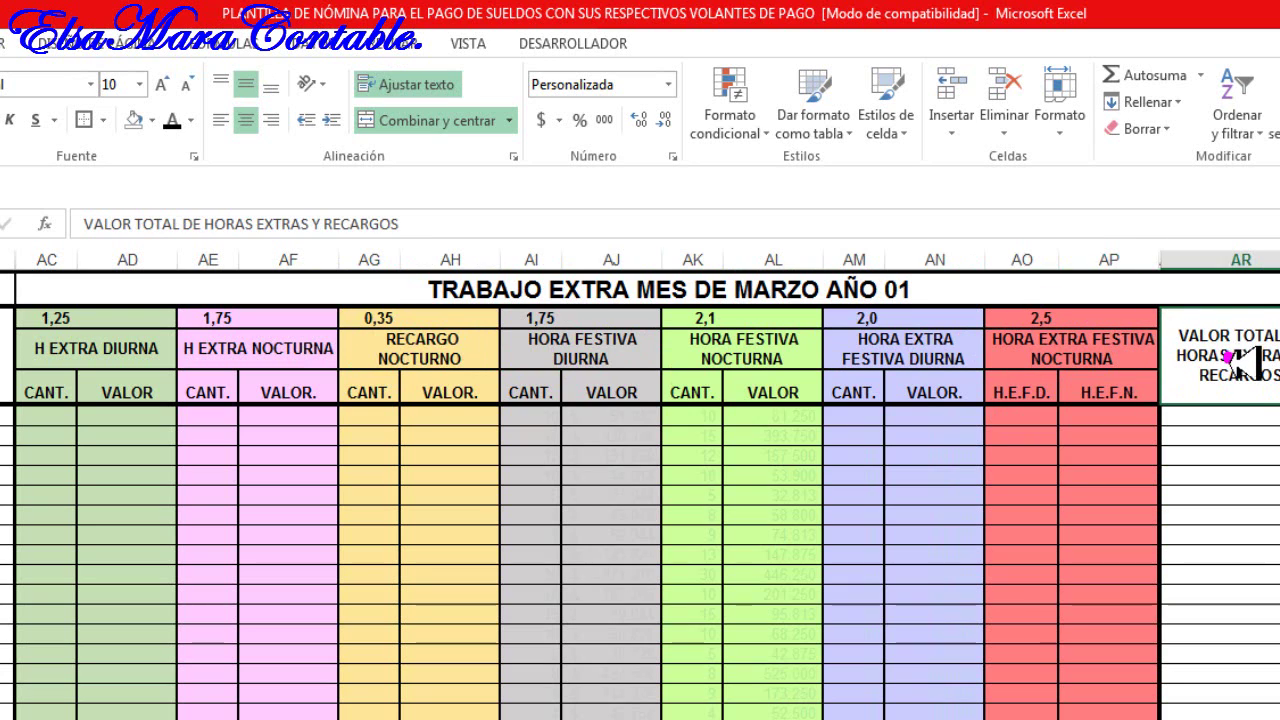
# Step: Check the first cell under VALOR TOTAL DE HORAS EXTRAS Y RECARGOS and return to the start of payroll row 11
pyautogui.click(1238, 418)
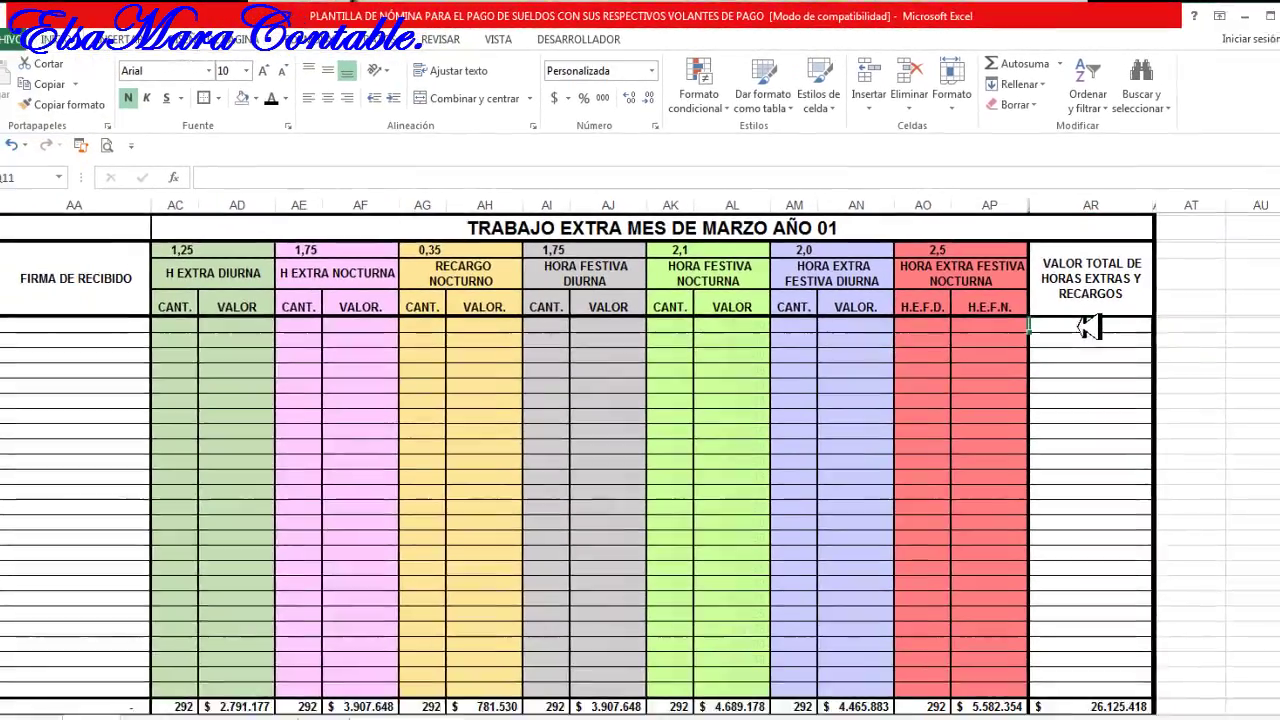
pyautogui.press('Left')
pyautogui.press('Left')
pyautogui.press('Left')
pyautogui.press('Left')
pyautogui.press('Left')
pyautogui.press('Left')
pyautogui.press('Home')
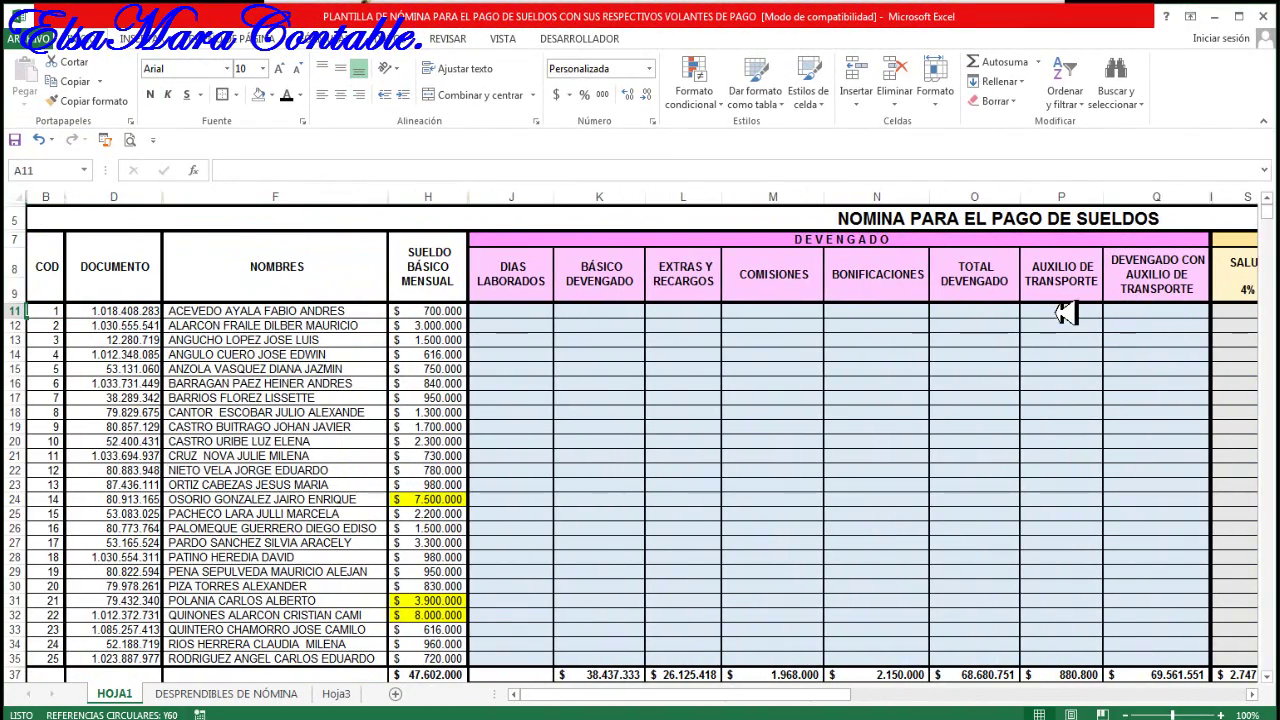
# Step: Review the provision tables for PRESTACIONES SOCIALES, SEGURIDAD SOCIAL and PARAFISCALES below the payroll, along with their accounting entries
pyautogui.scroll(-5, 920, 455)
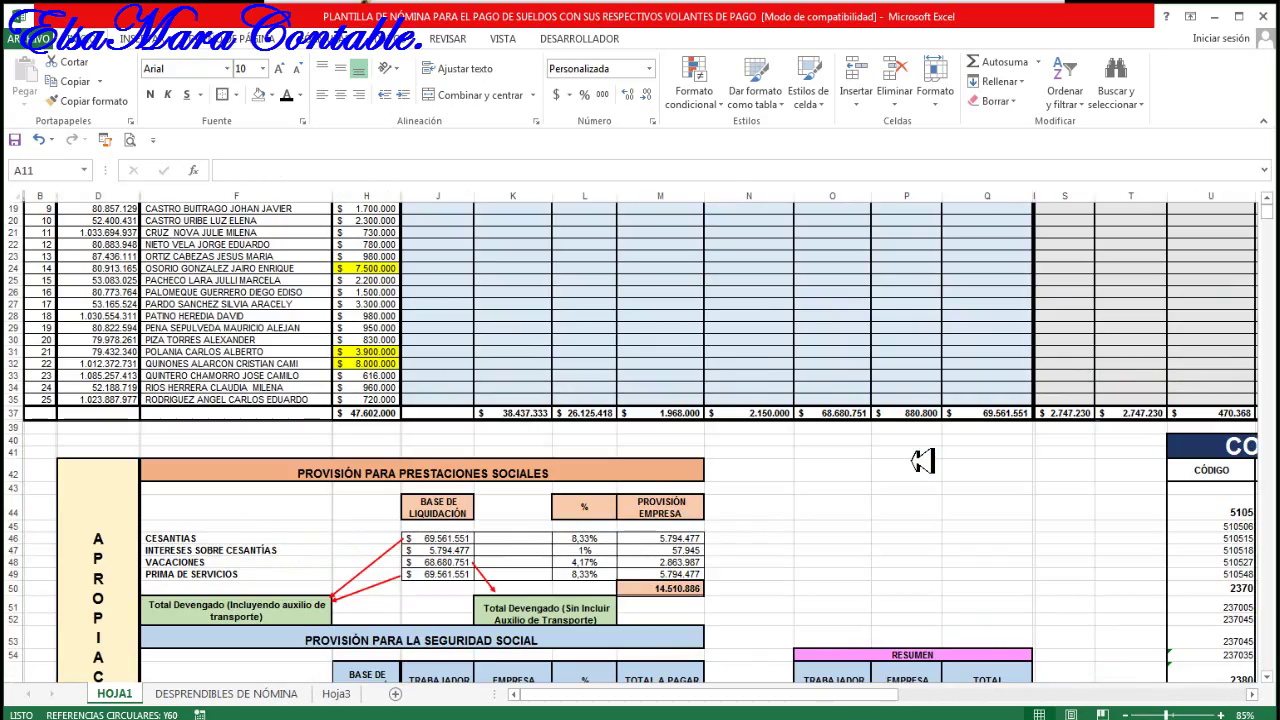
pyautogui.scroll(-5, 920, 460)
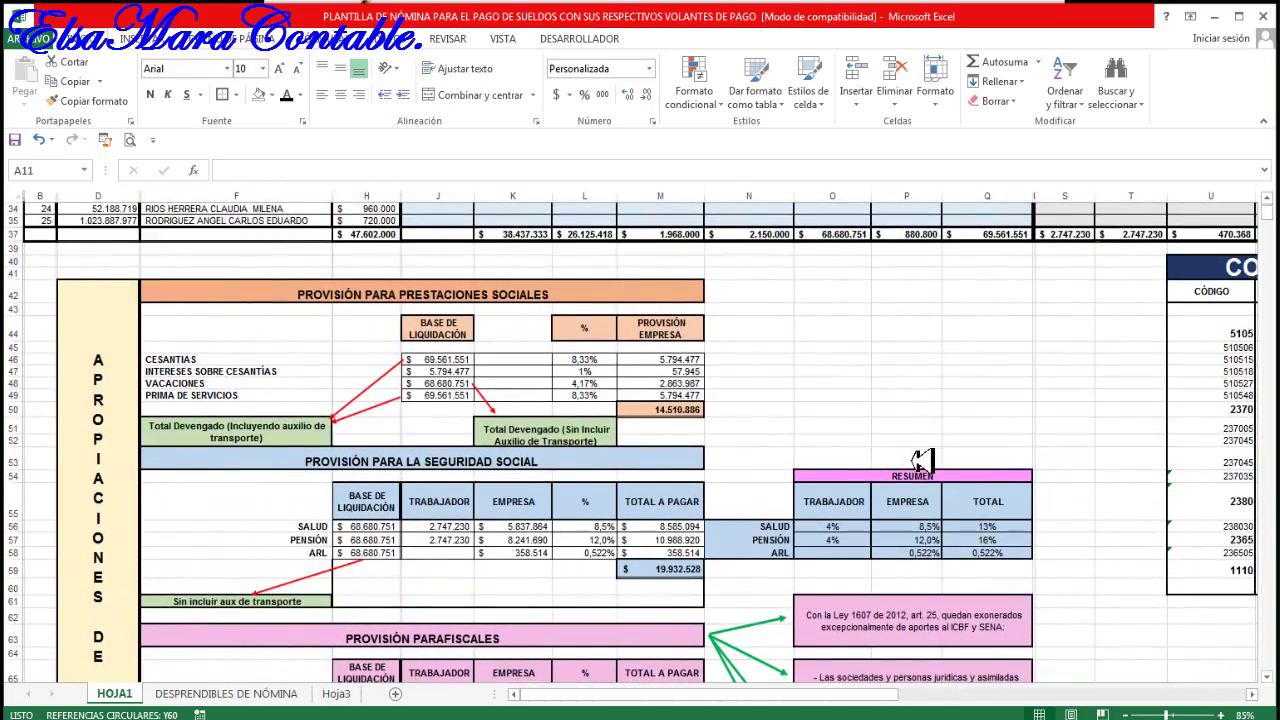
pyautogui.scroll(-2, 920, 460)
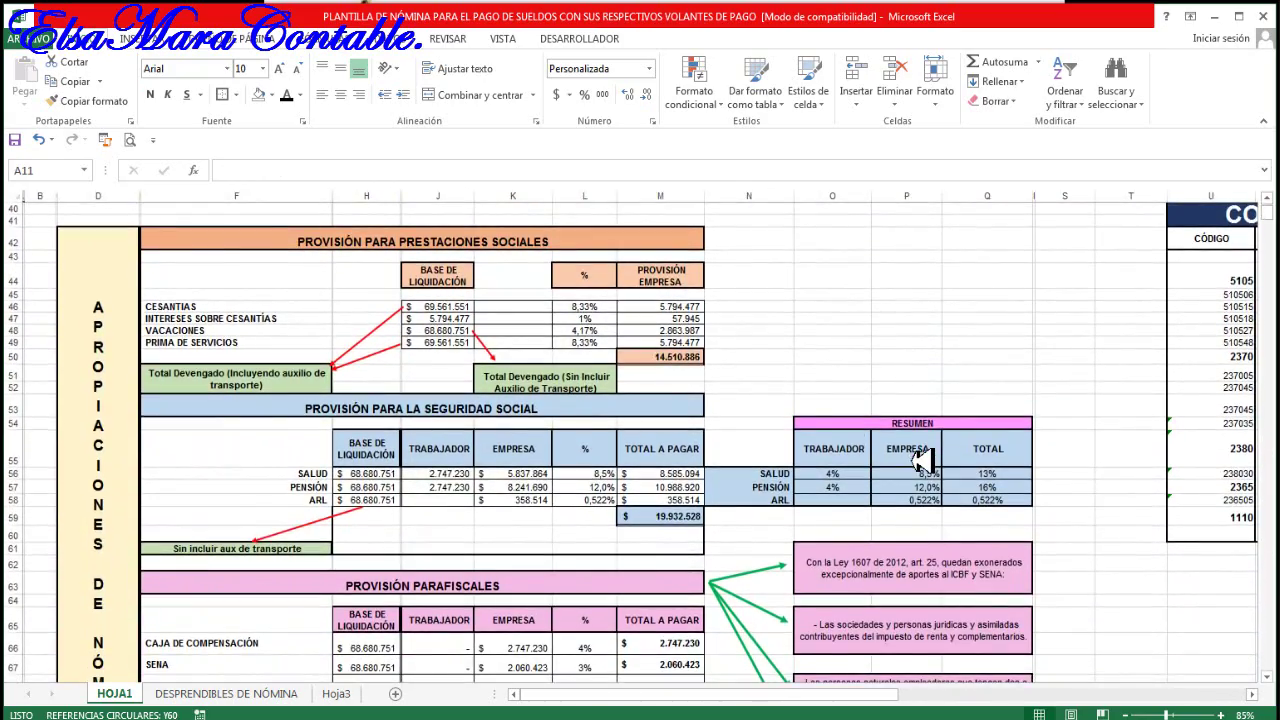
pyautogui.scroll(-3, 920, 458)
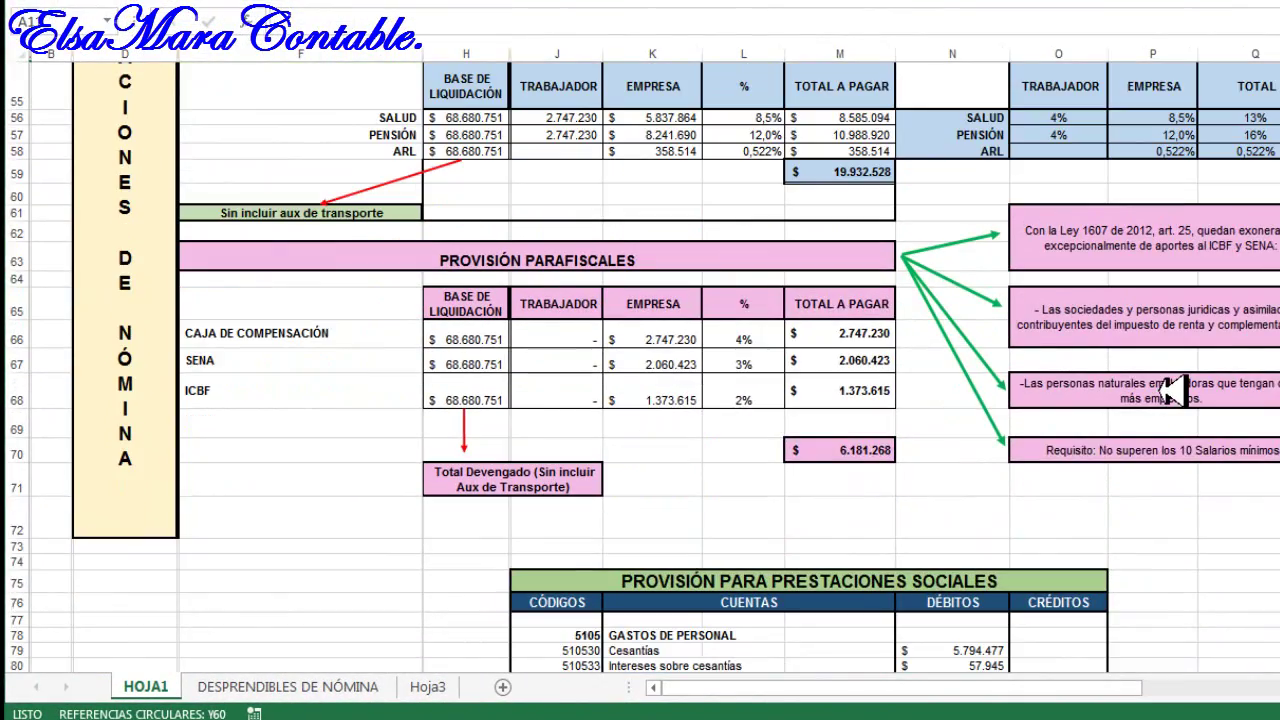
pyautogui.scroll(-6, 1172, 390)
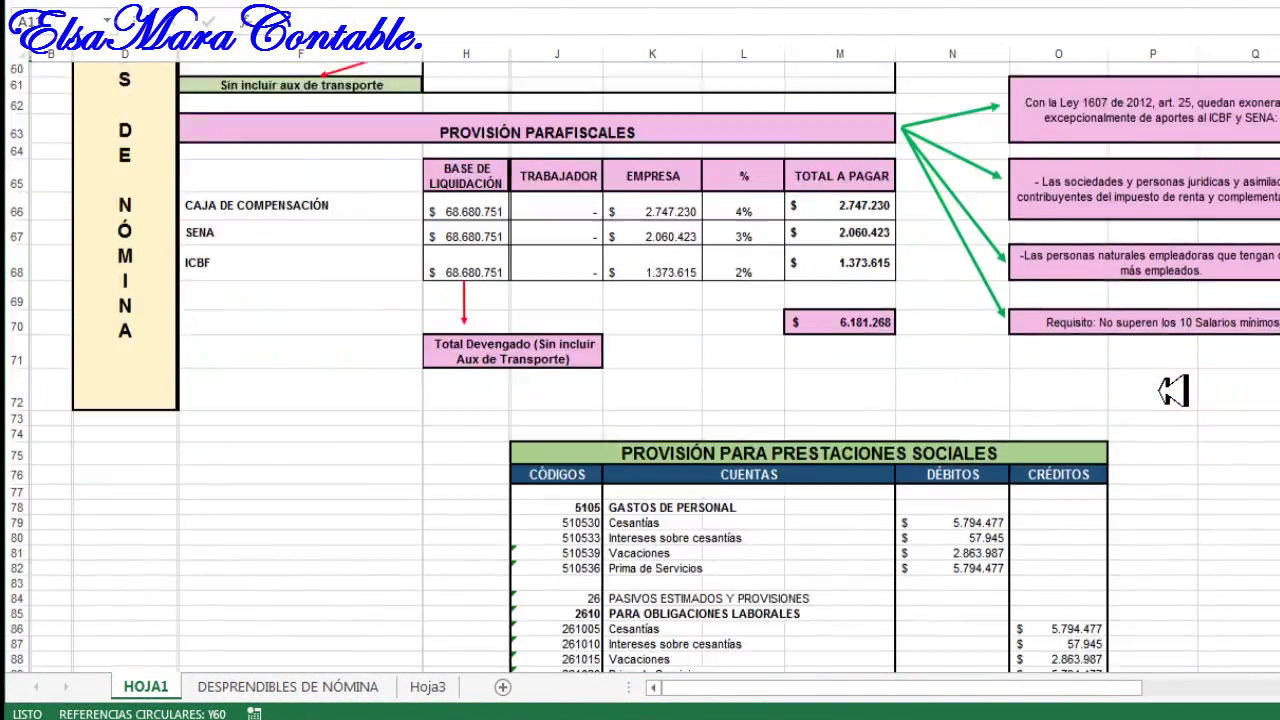
pyautogui.scroll(-6, 1172, 390)
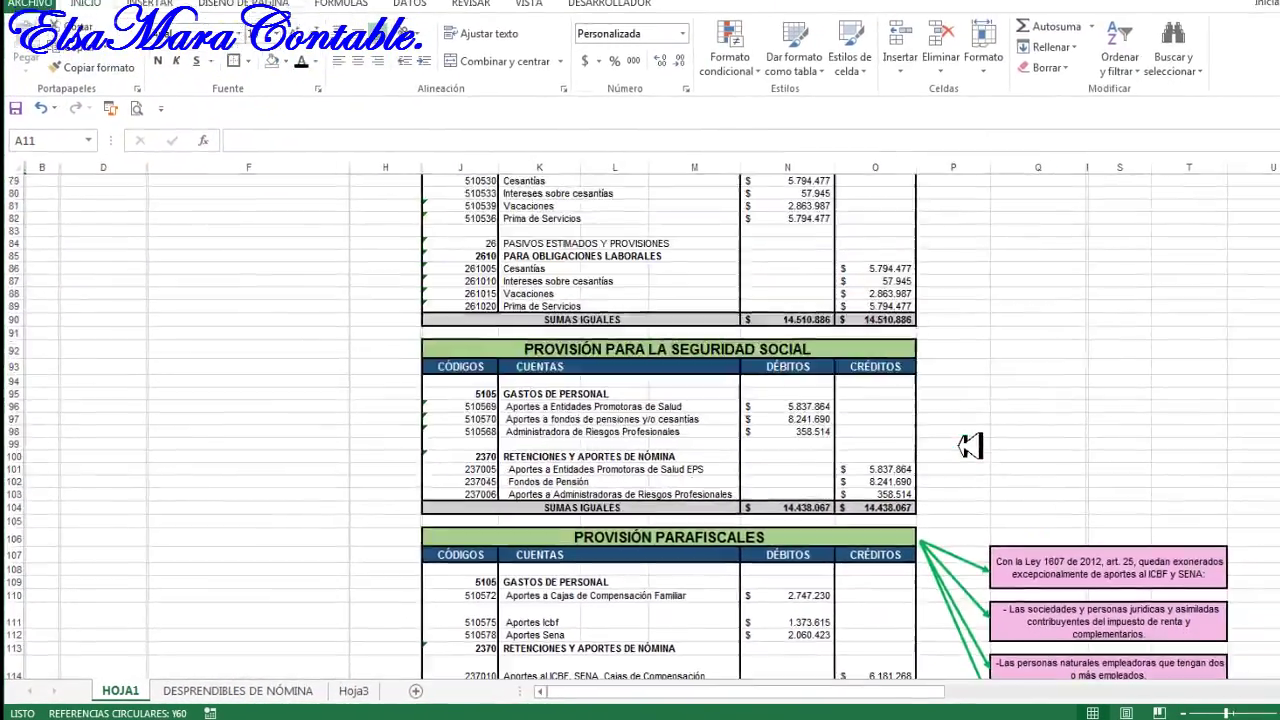
pyautogui.scroll(19, 971, 443)
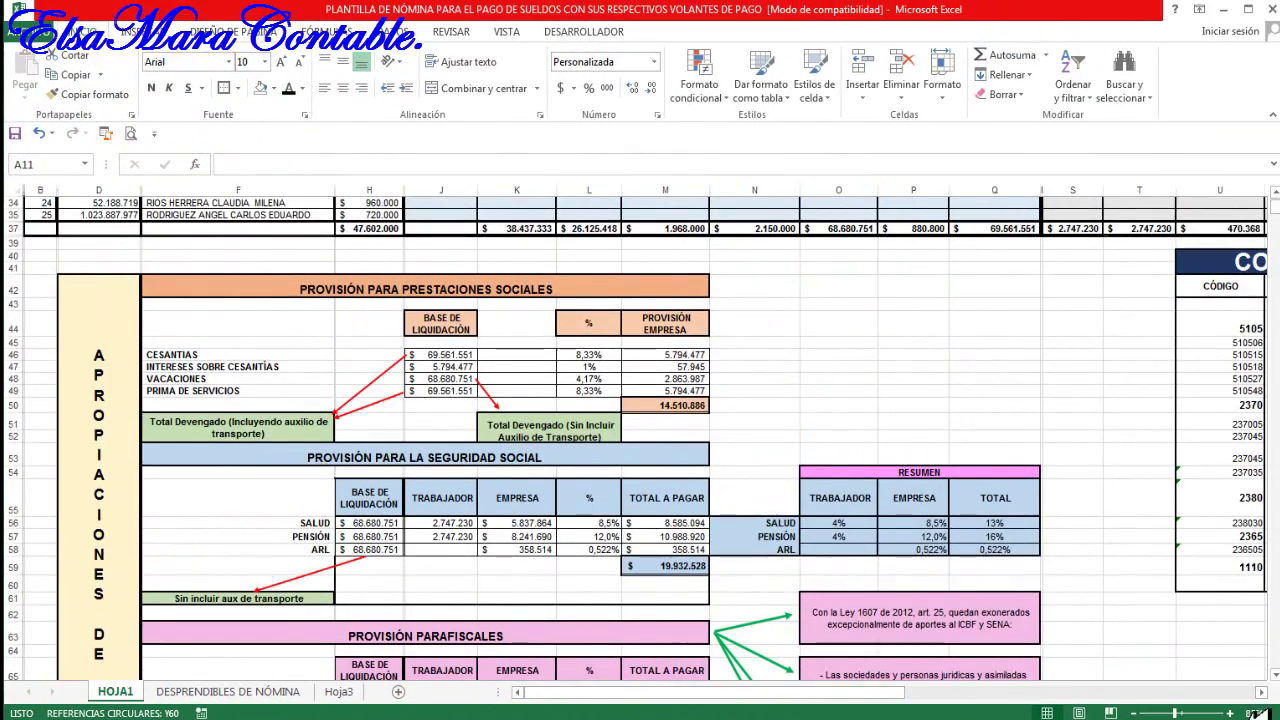
# Step: Review the accounts, DÉBITO and CRÉDITO columns of the CONTABILIZACIÓN DE LA NÓMINA table and return to cell A1
pyautogui.moveTo(900, 693); pyautogui.dragTo(1110, 692)
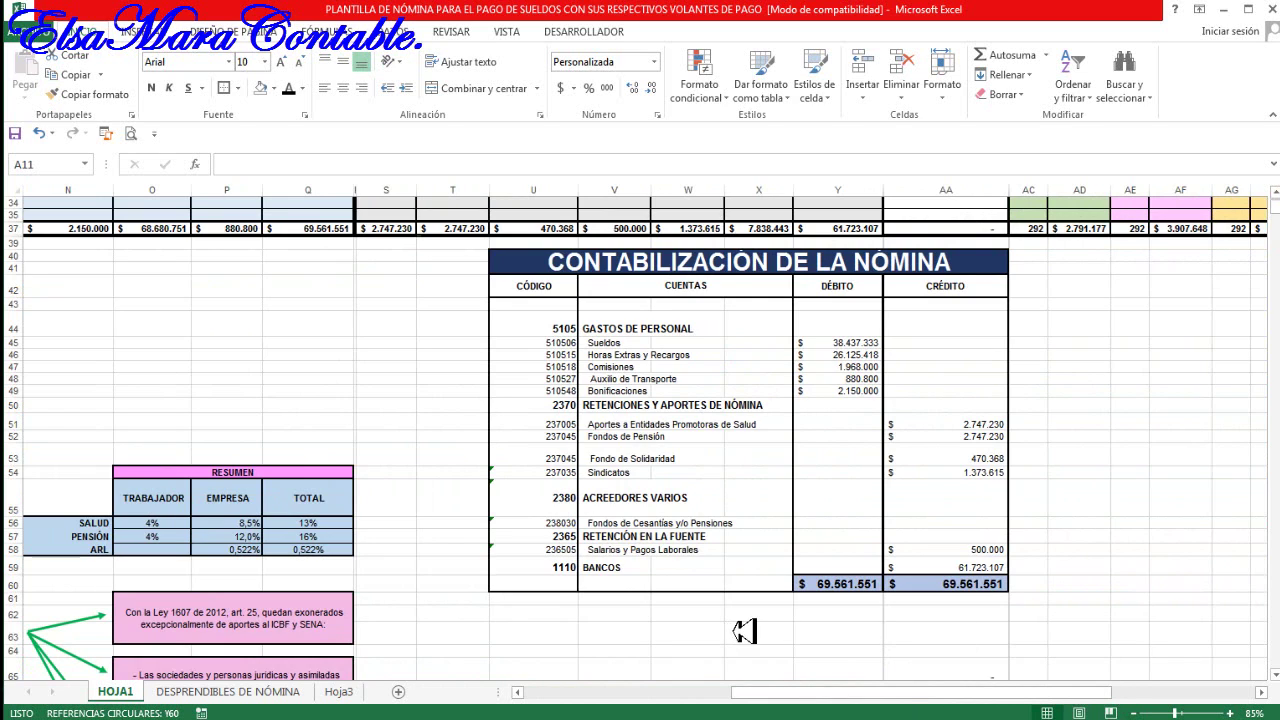
pyautogui.click(298, 432)
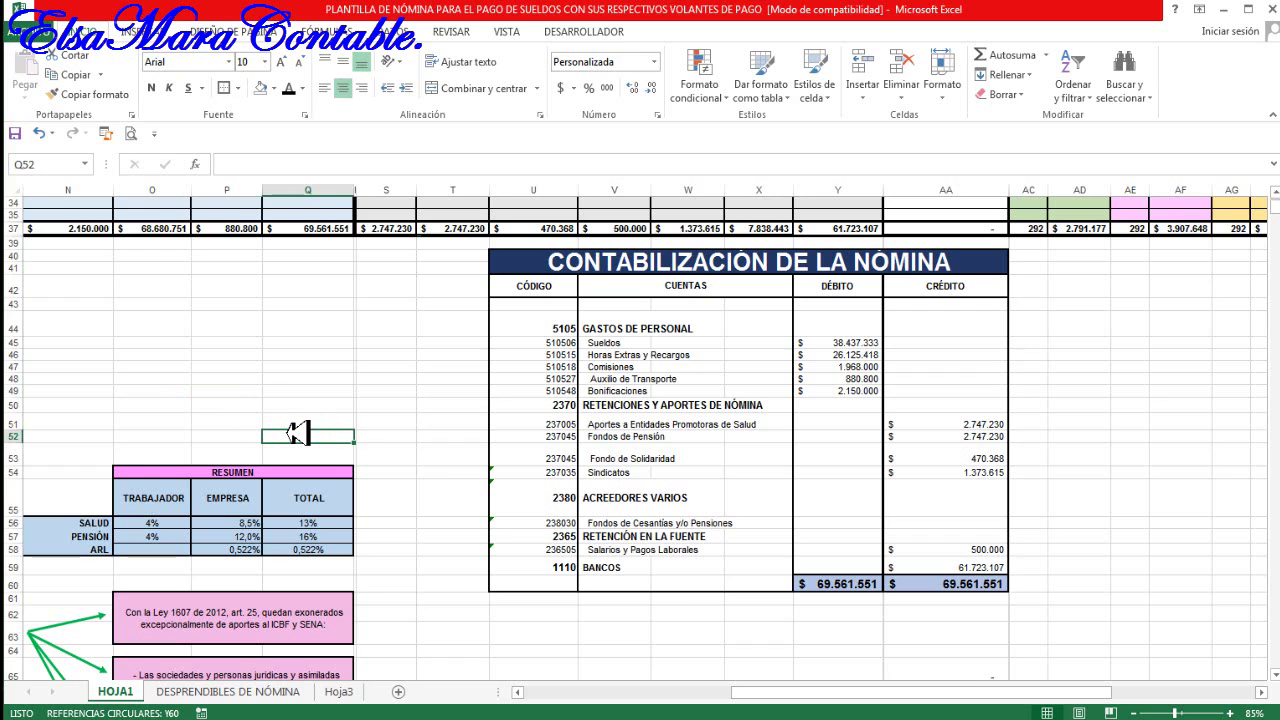
pyautogui.hotkey('ctrl', 'Home')
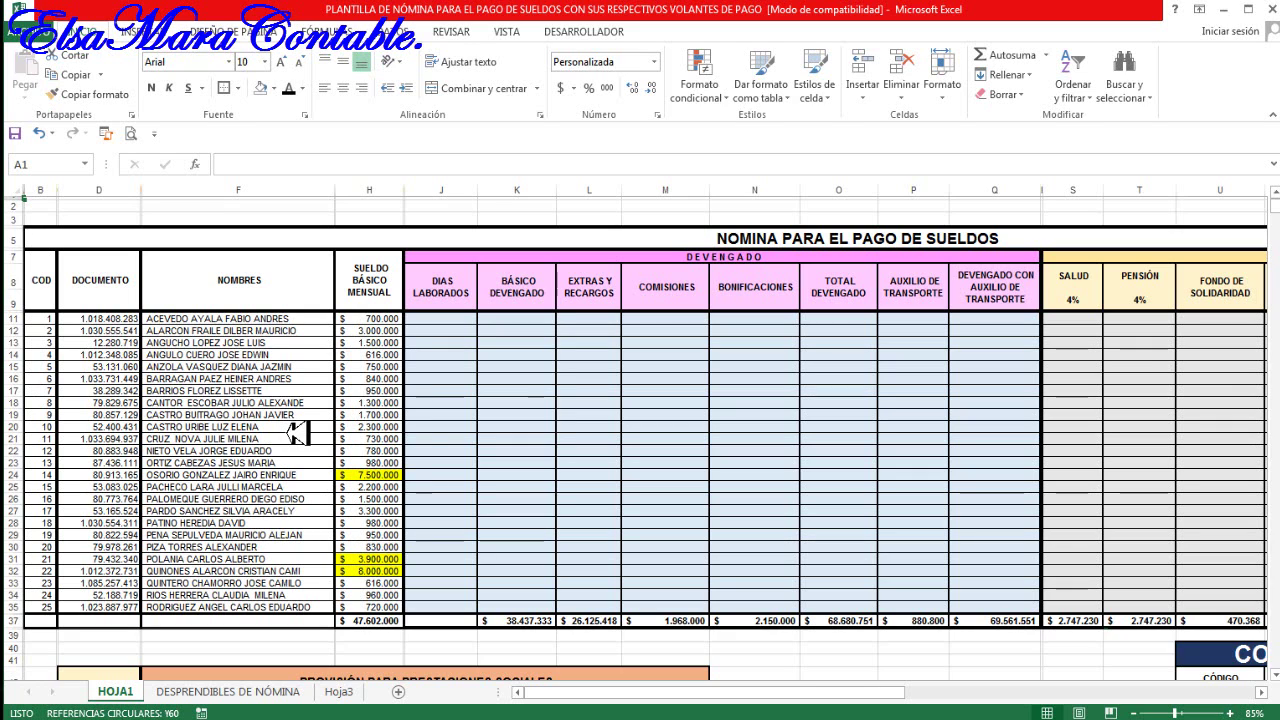
# Step: Examine the DEVENGADO cells of row 11 from DIAS LABORADOS to BONIFICACIONES and the DIAS LABORADOS column downward
pyautogui.click(472, 498)
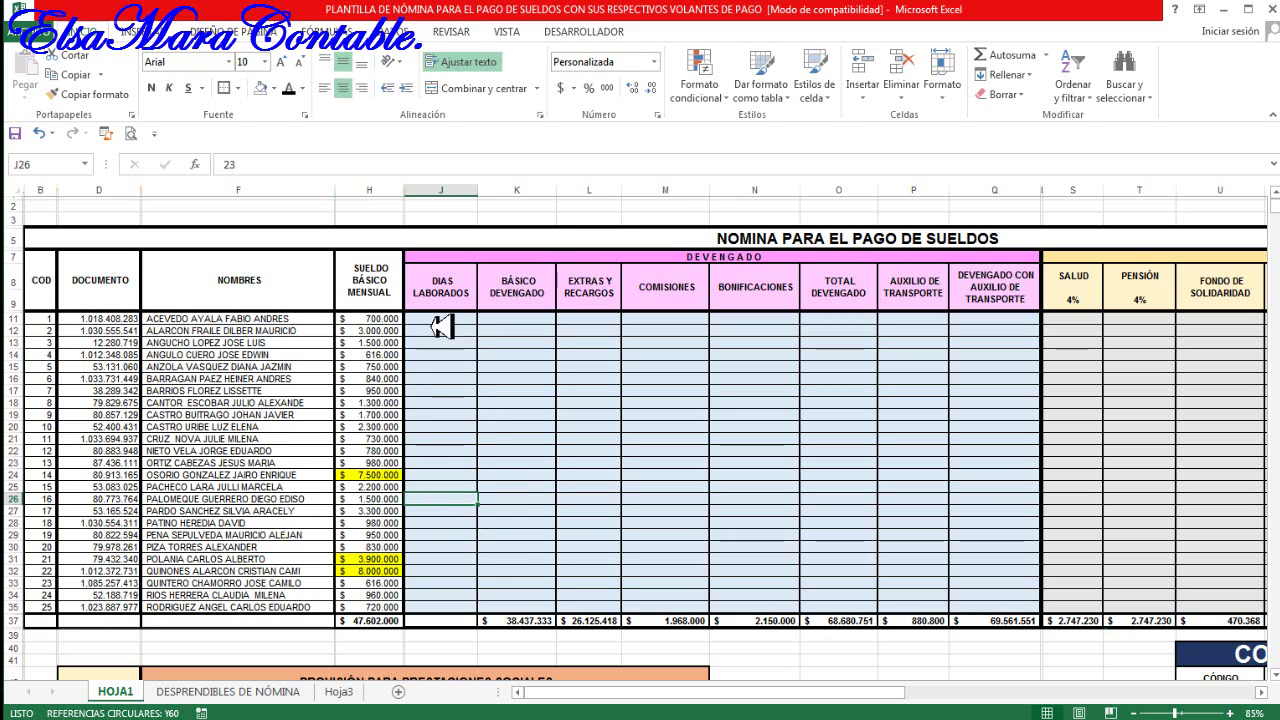
pyautogui.moveTo(425, 320); pyautogui.dragTo(557, 324)
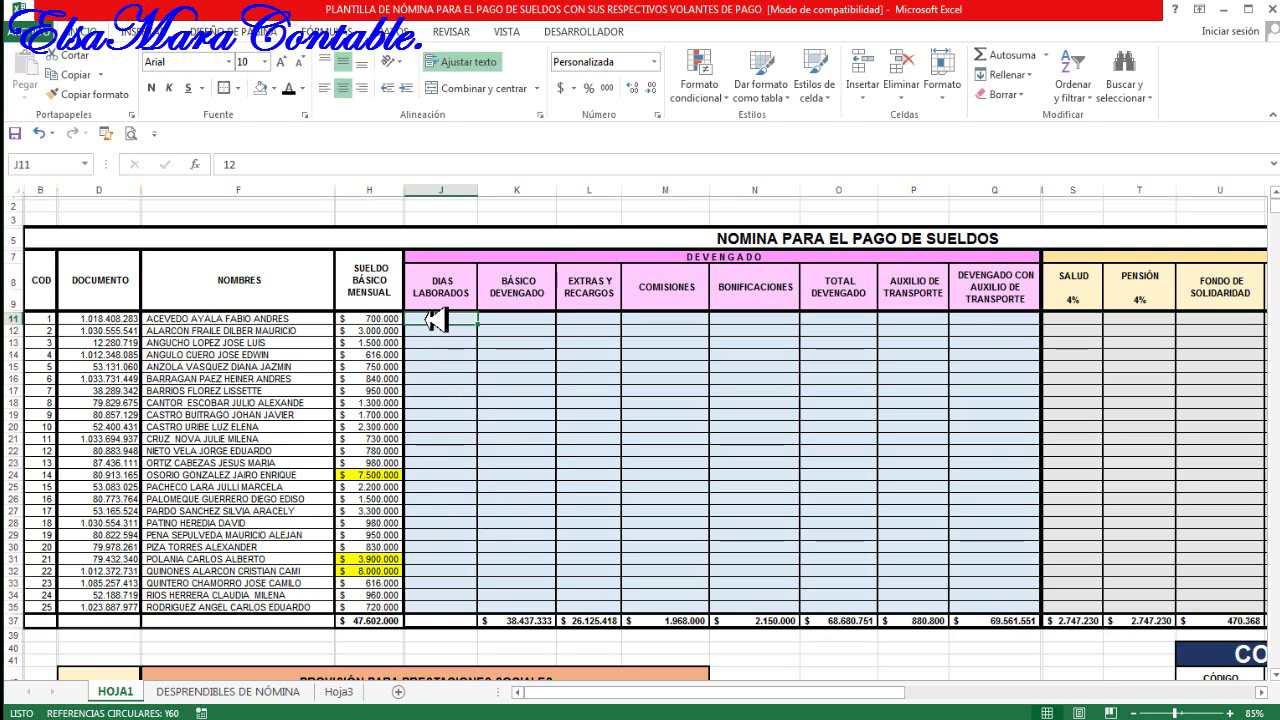
pyautogui.moveTo(945, 360); pyautogui.dragTo(1238, 354)
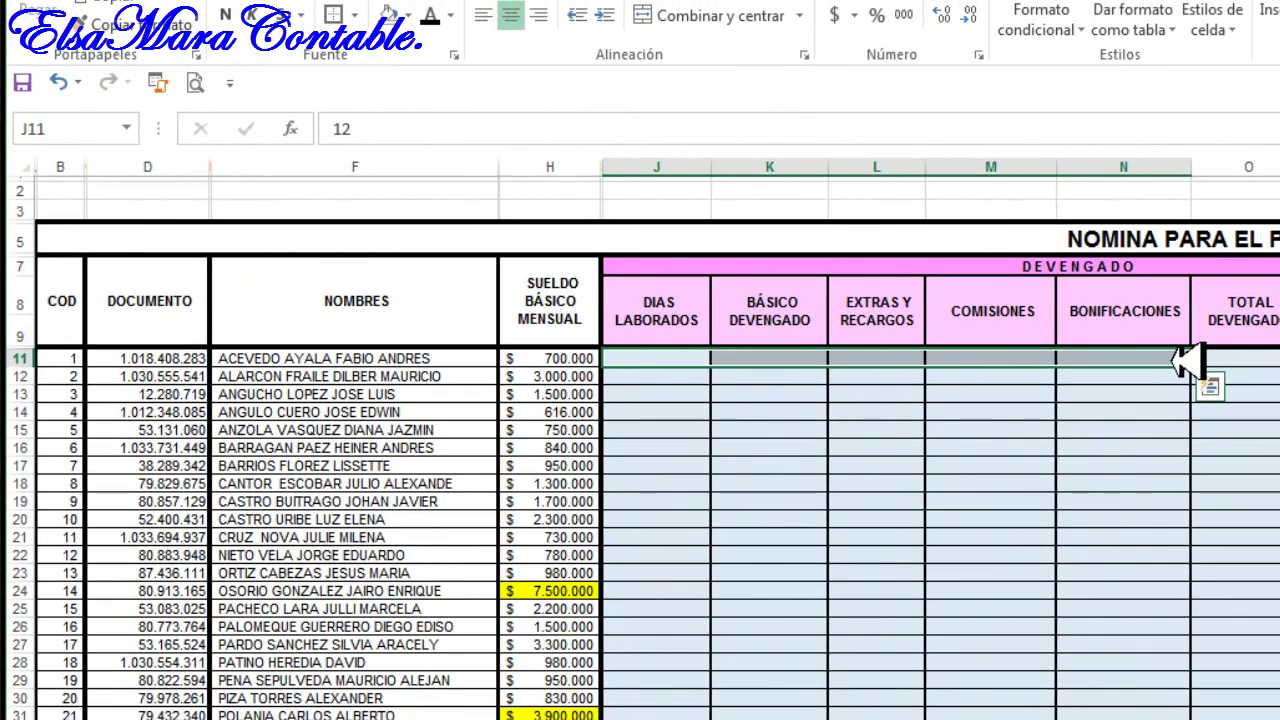
pyautogui.click(640, 360)
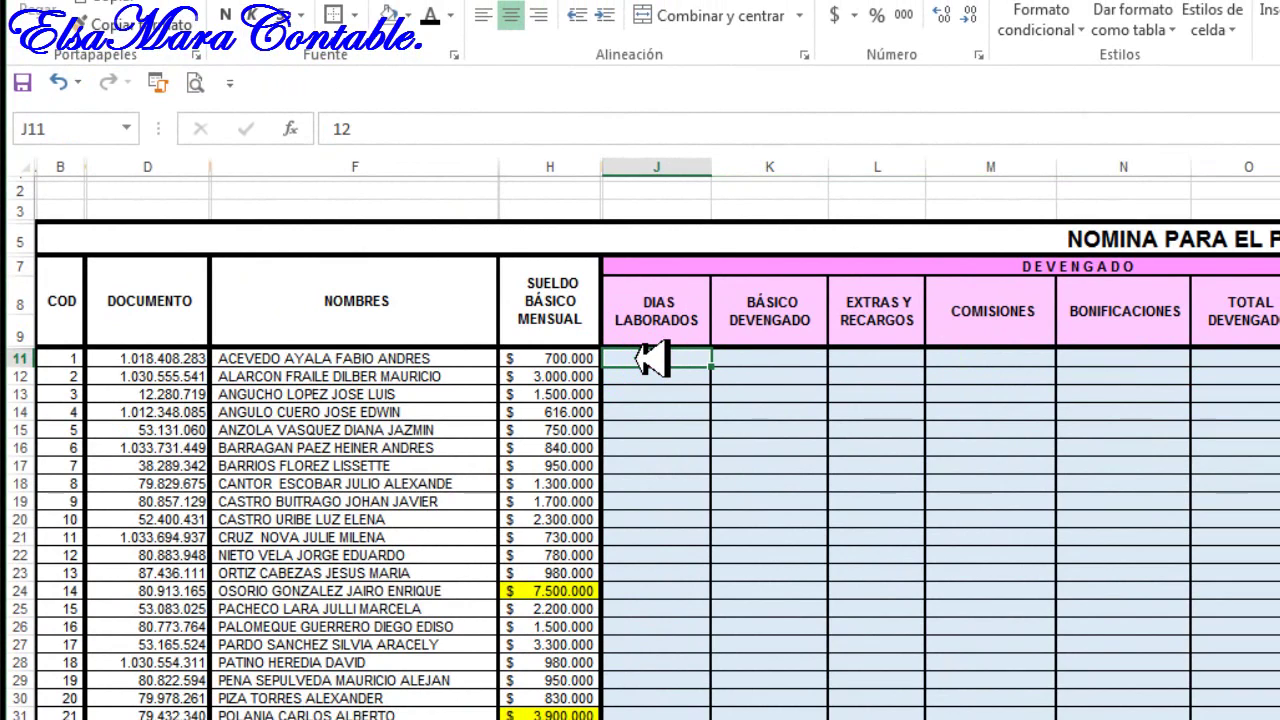
pyautogui.moveTo(652, 374); pyautogui.dragTo(660, 712)
pyautogui.click(805, 631)
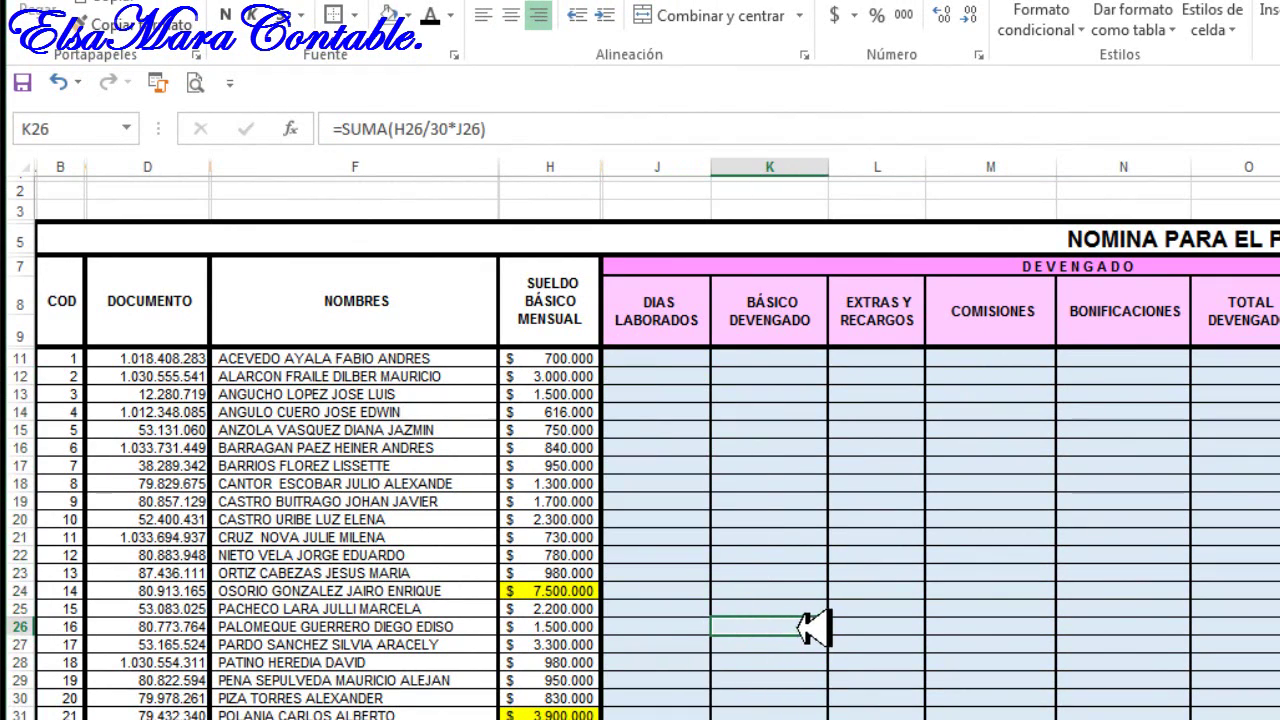
# Step: Apply a black font color to the DIAS LABORADOS values in J11:J35 and enlarge their font size
pyautogui.click(640, 357)
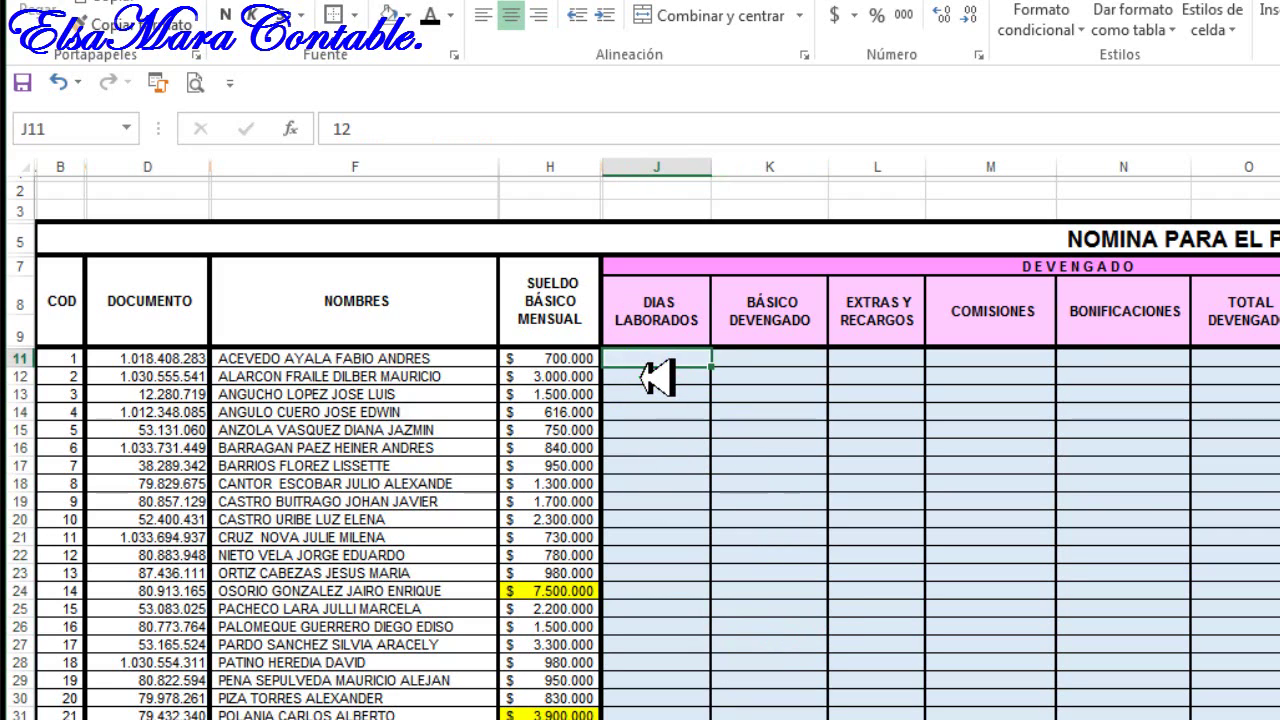
pyautogui.click(651, 367)
pyautogui.moveTo(640, 357); pyautogui.dragTo(651, 712)
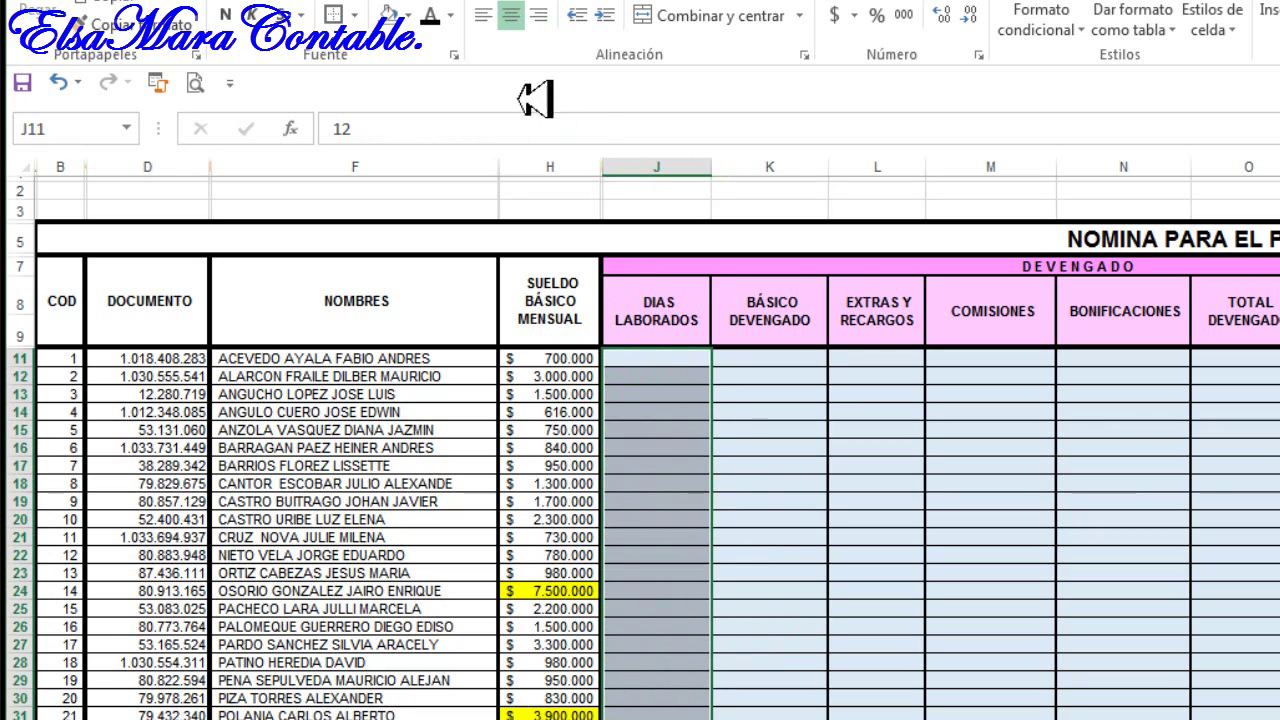
pyautogui.click(430, 15)
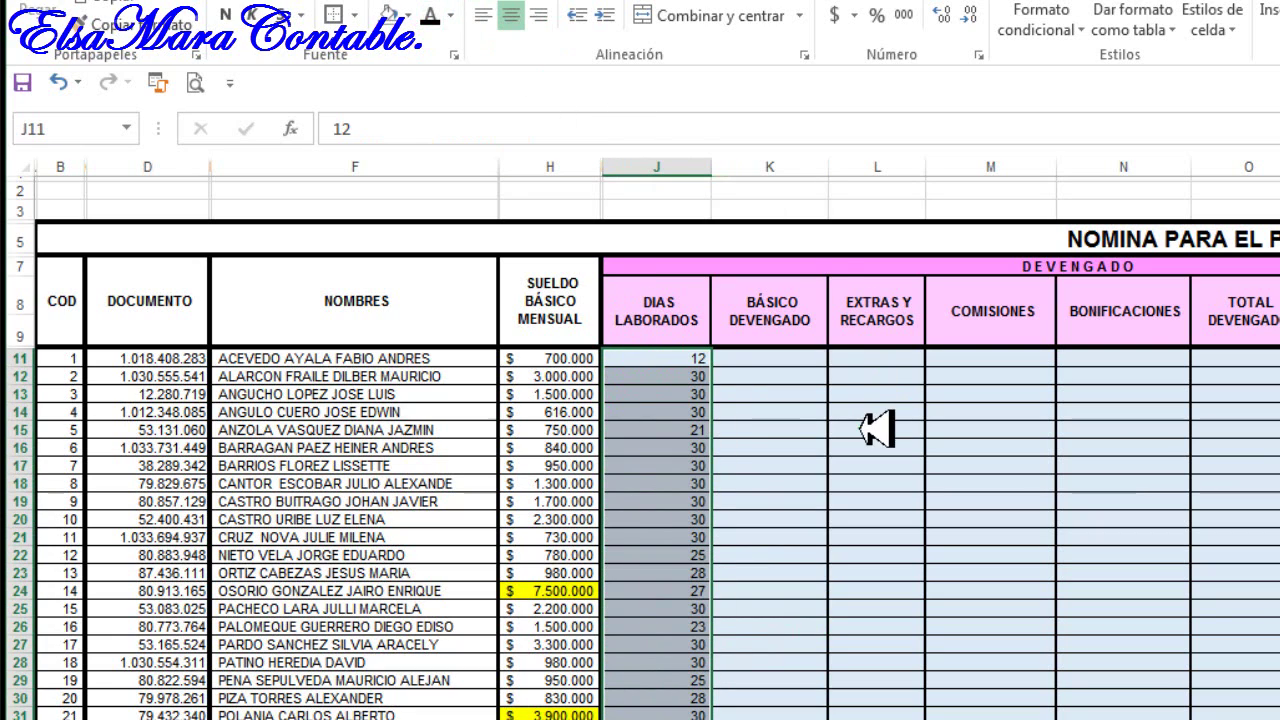
pyautogui.click(800, 422)
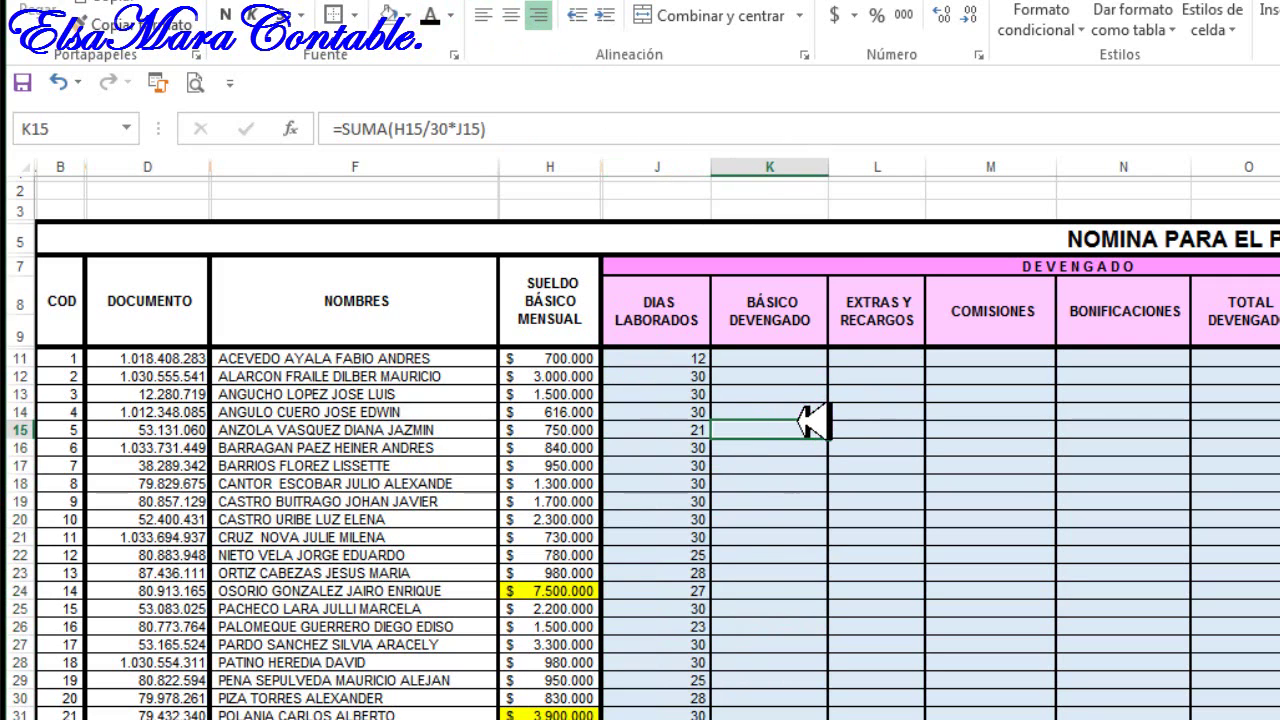
pyautogui.moveTo(688, 358); pyautogui.dragTo(662, 719)
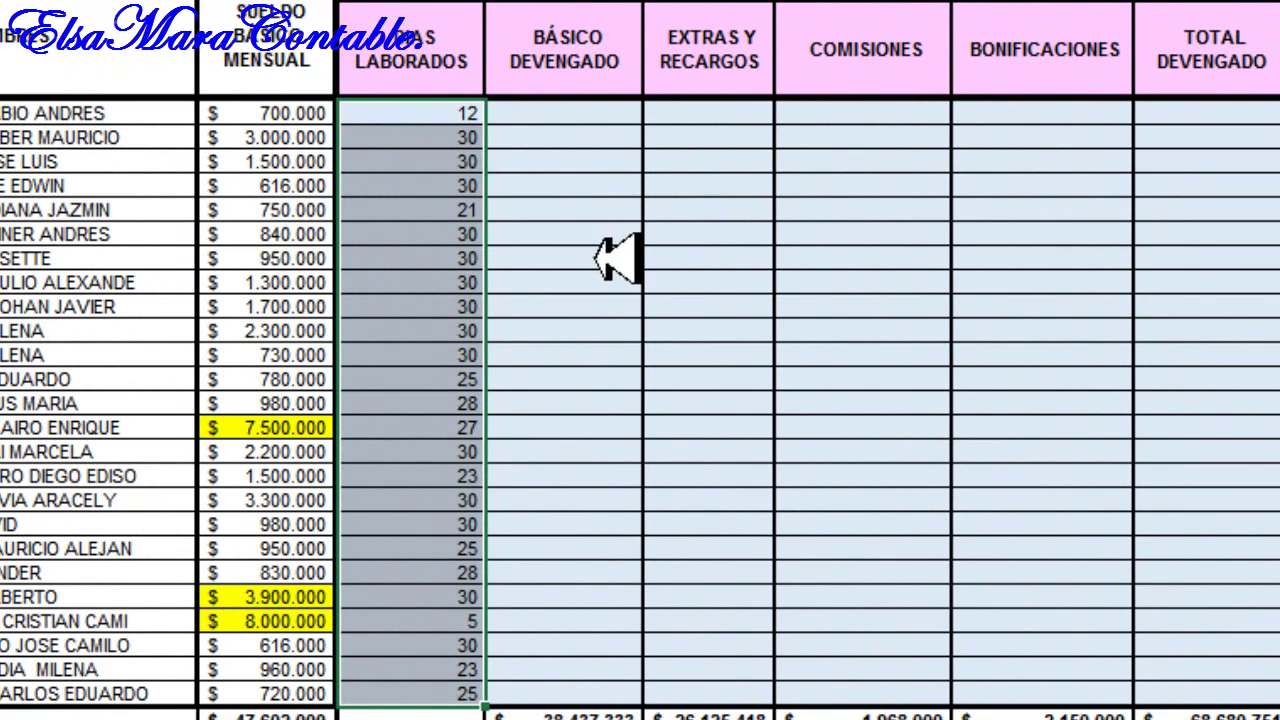
pyautogui.click(708, 240)
# Step: Examine the SUELDO BÁSICO MENSUAL column from H11 downward, including the yellow-highlighted salaries in H24, H31 and H32
pyautogui.click(265, 118)
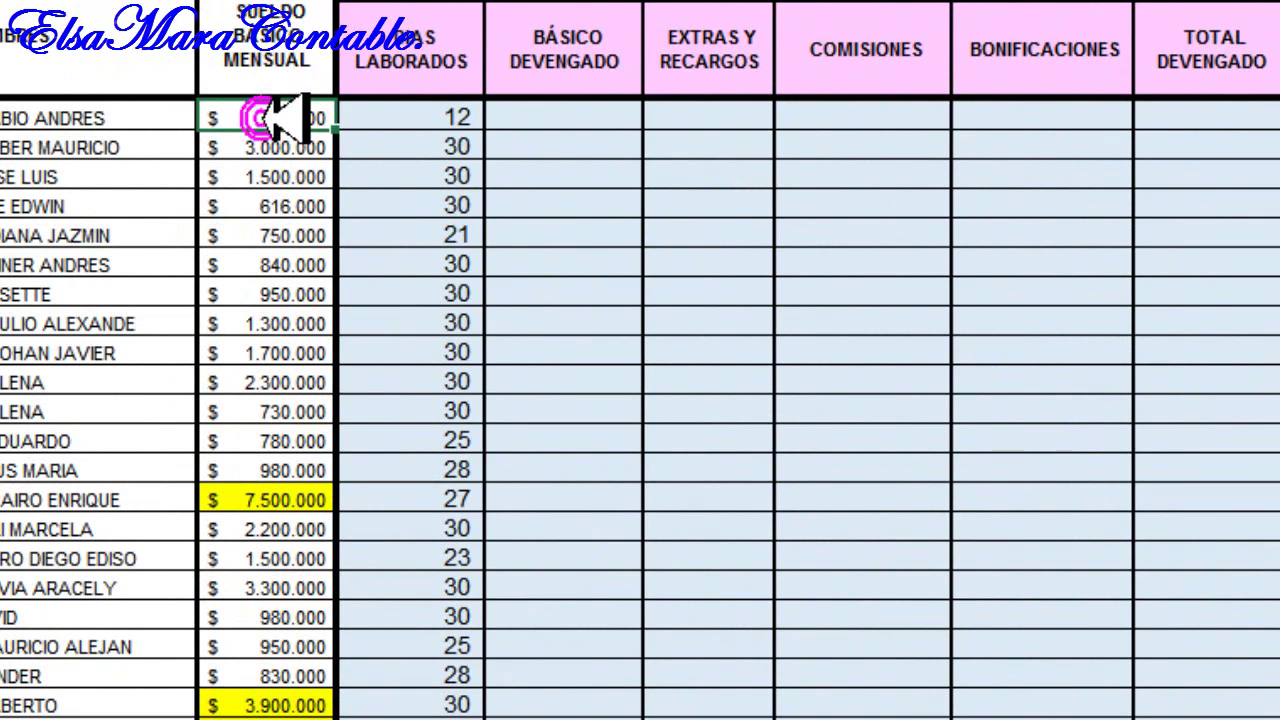
pyautogui.moveTo(286, 114); pyautogui.dragTo(314, 712)
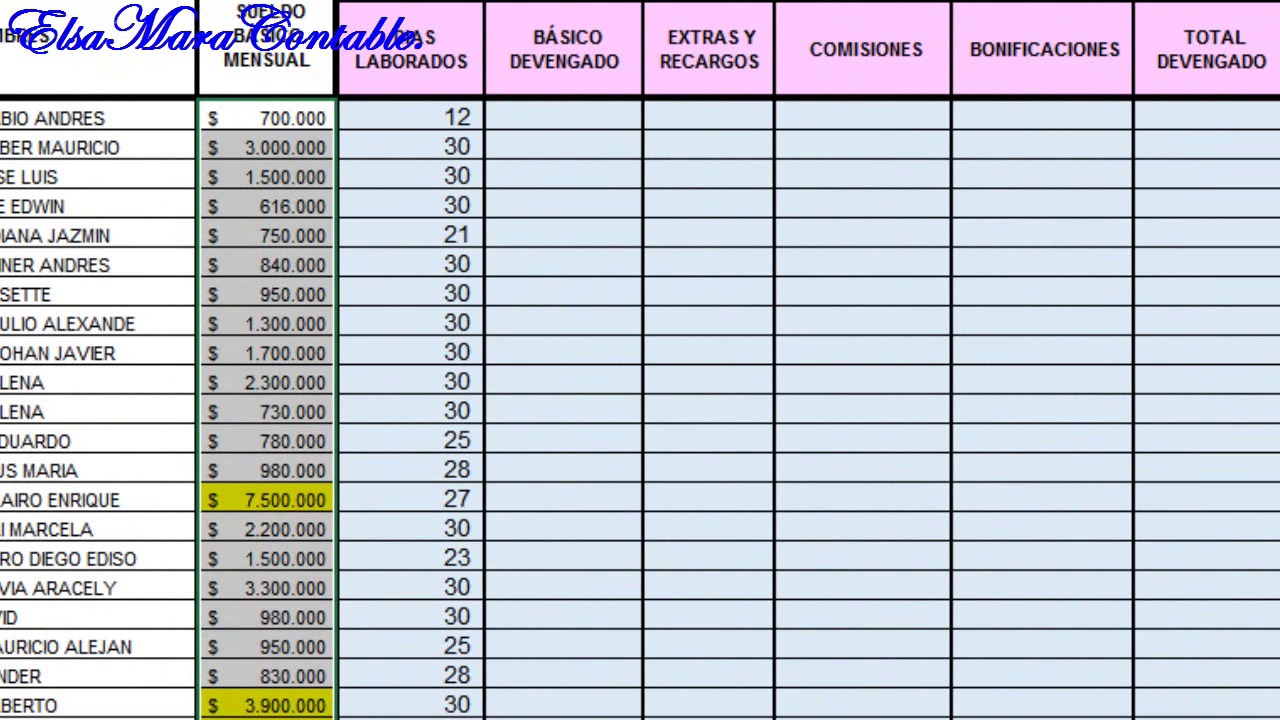
pyautogui.click(285, 502)
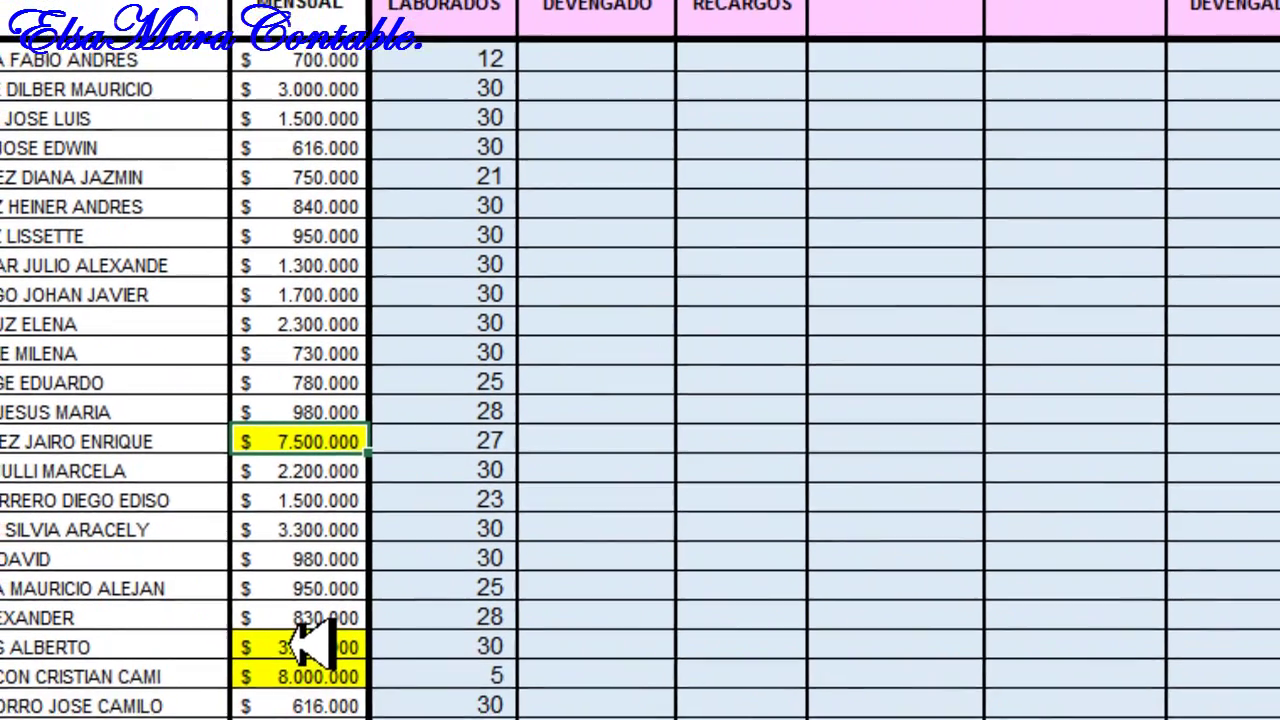
pyautogui.click(262, 705)
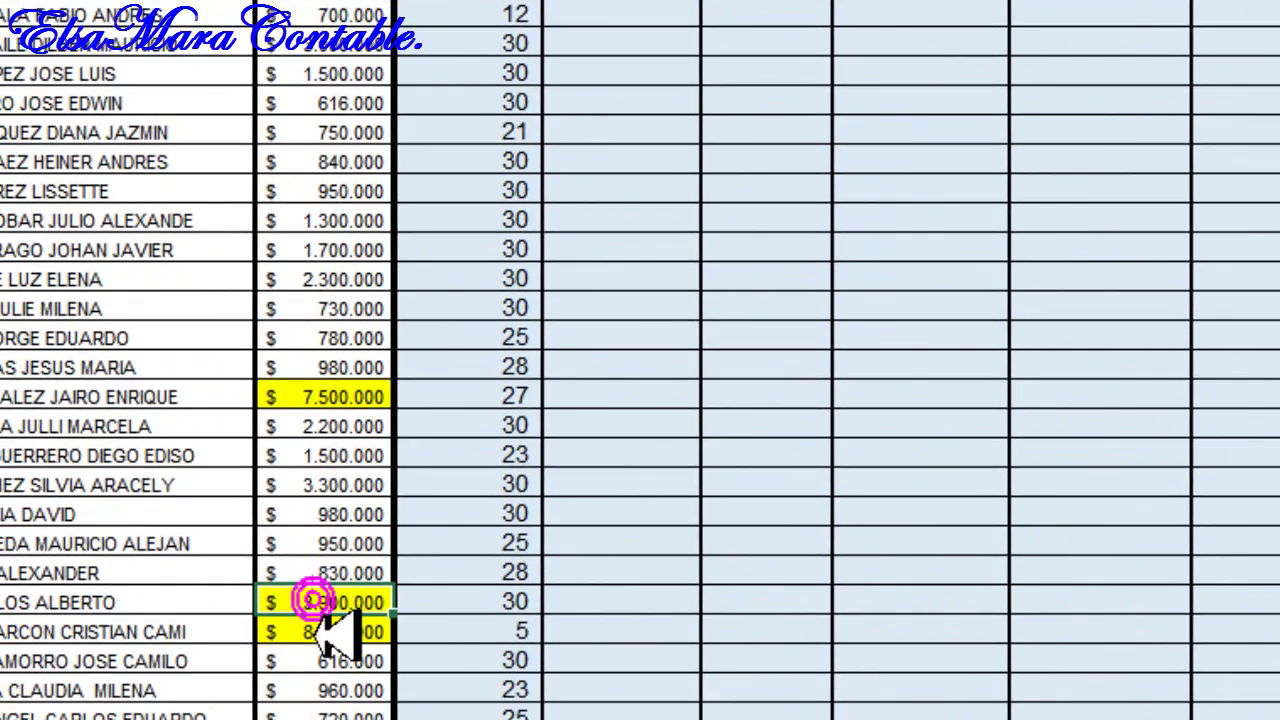
pyautogui.click(314, 632)
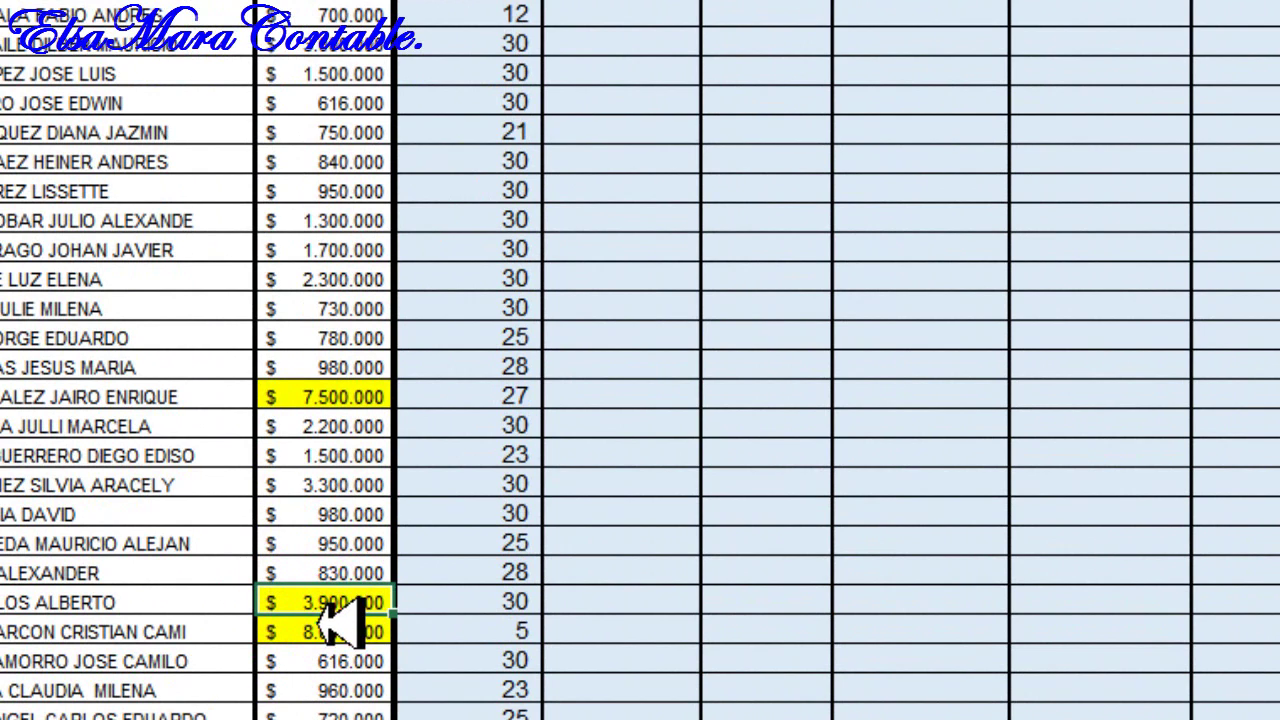
pyautogui.press('F4')
pyautogui.click(165, 631)
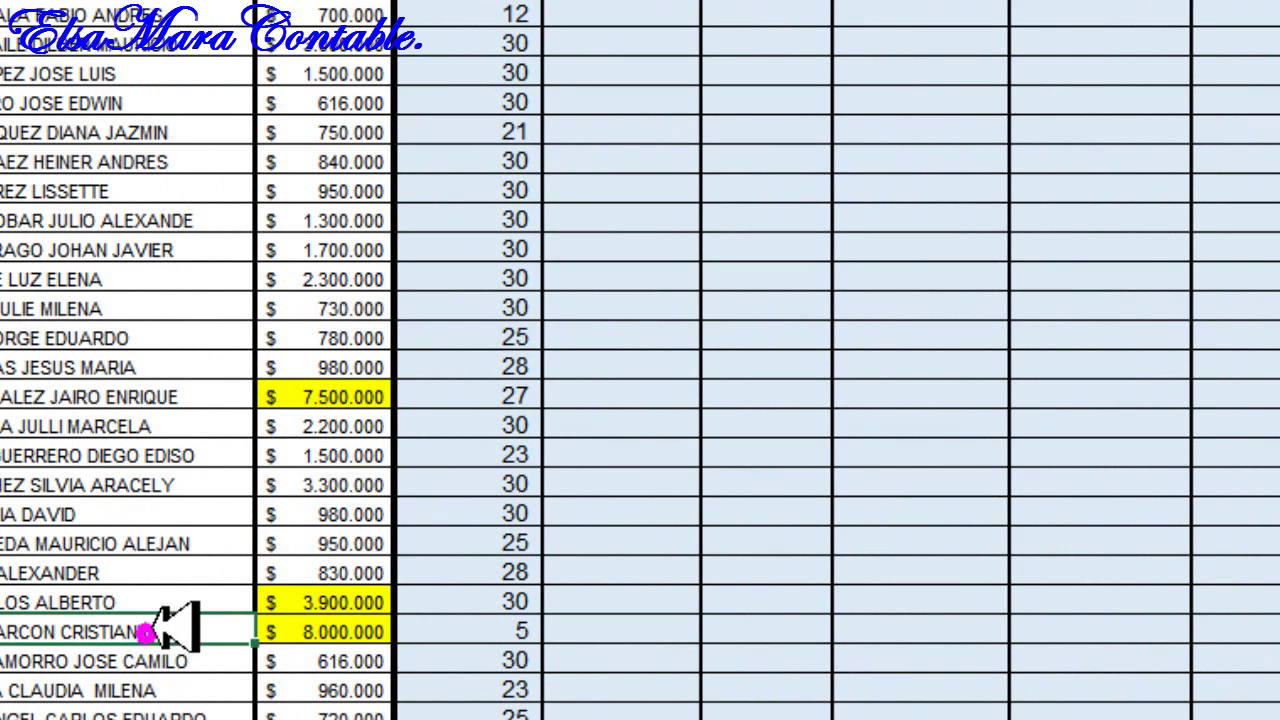
pyautogui.click(300, 631)
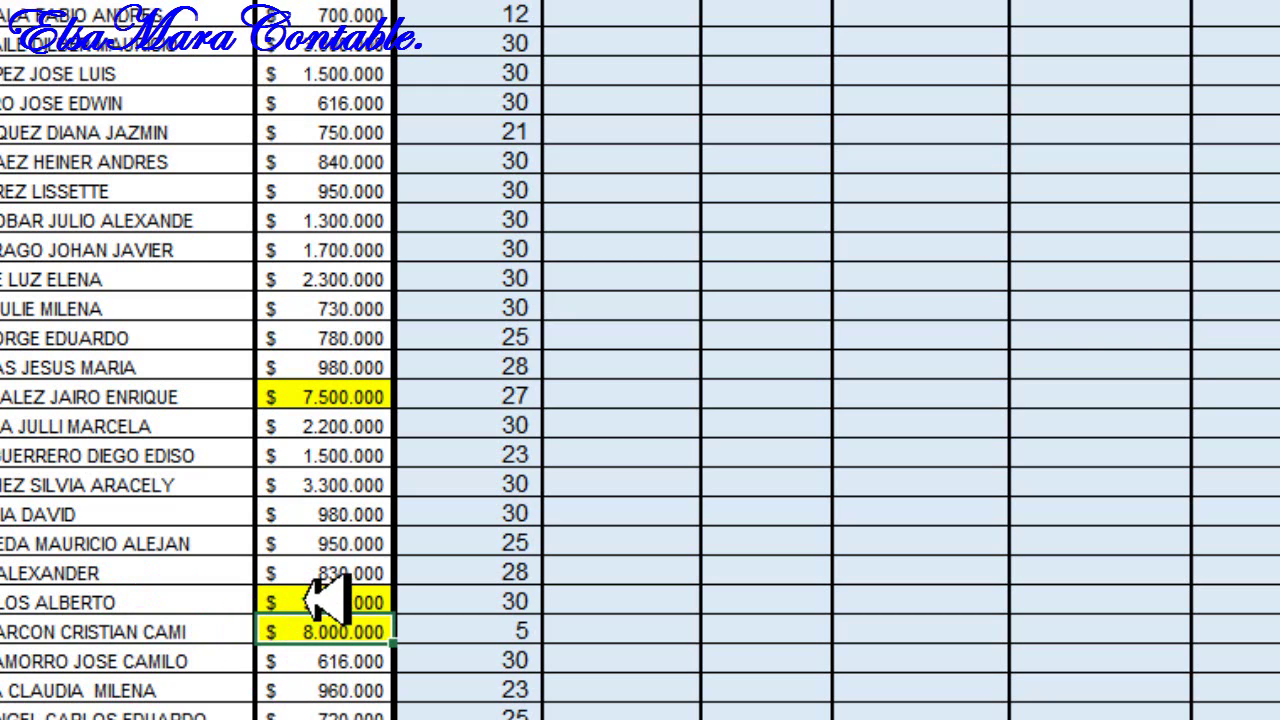
pyautogui.click(300, 602)
pyautogui.click(300, 633)
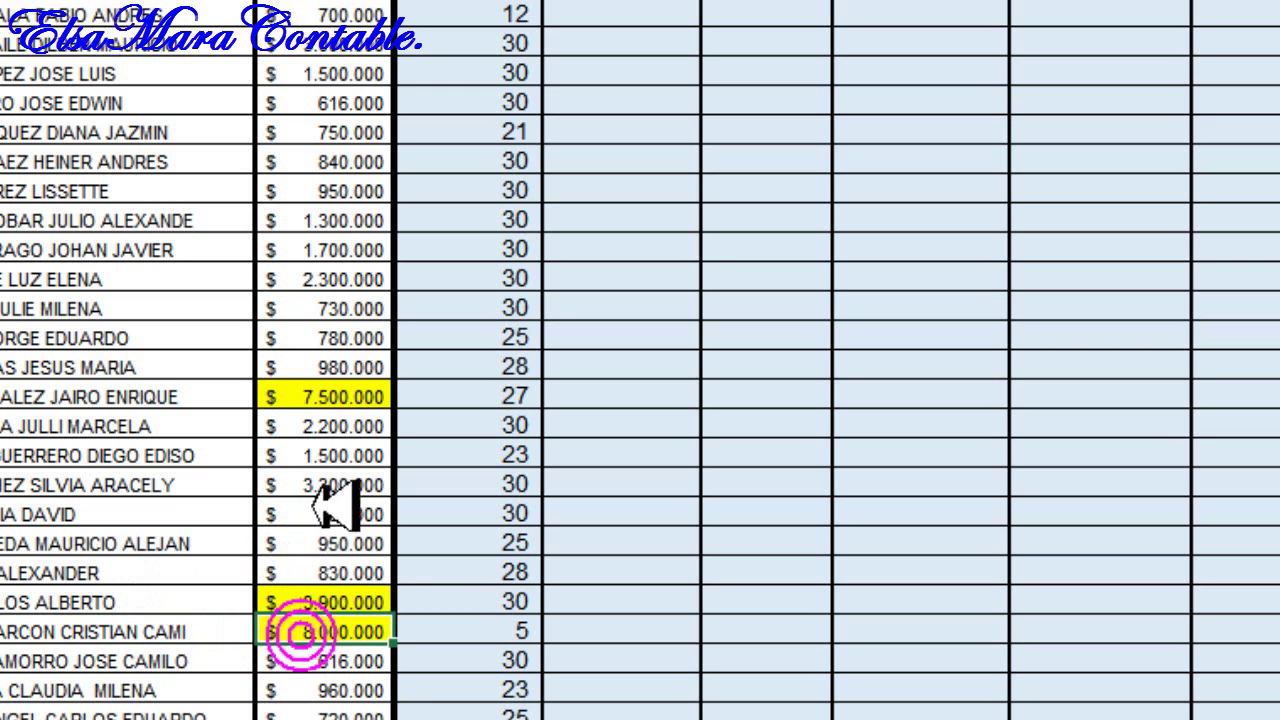
pyautogui.click(325, 397)
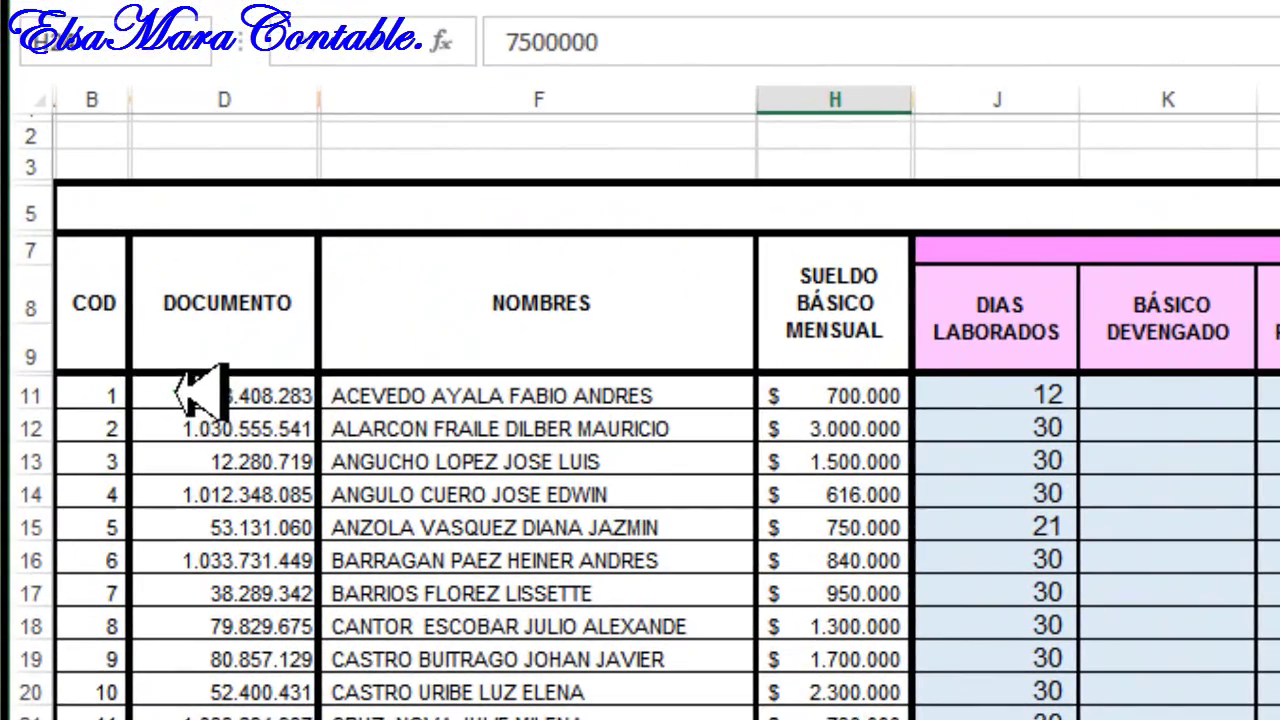
# Step: Examine row 11's DOCUMENTO, NOMBRES, SUELDO BÁSICO MENSUAL and DIAS LABORADOS cells and the BÁSICO DEVENGADO formula in K11
pyautogui.moveTo(200, 395); pyautogui.dragTo(524, 405)
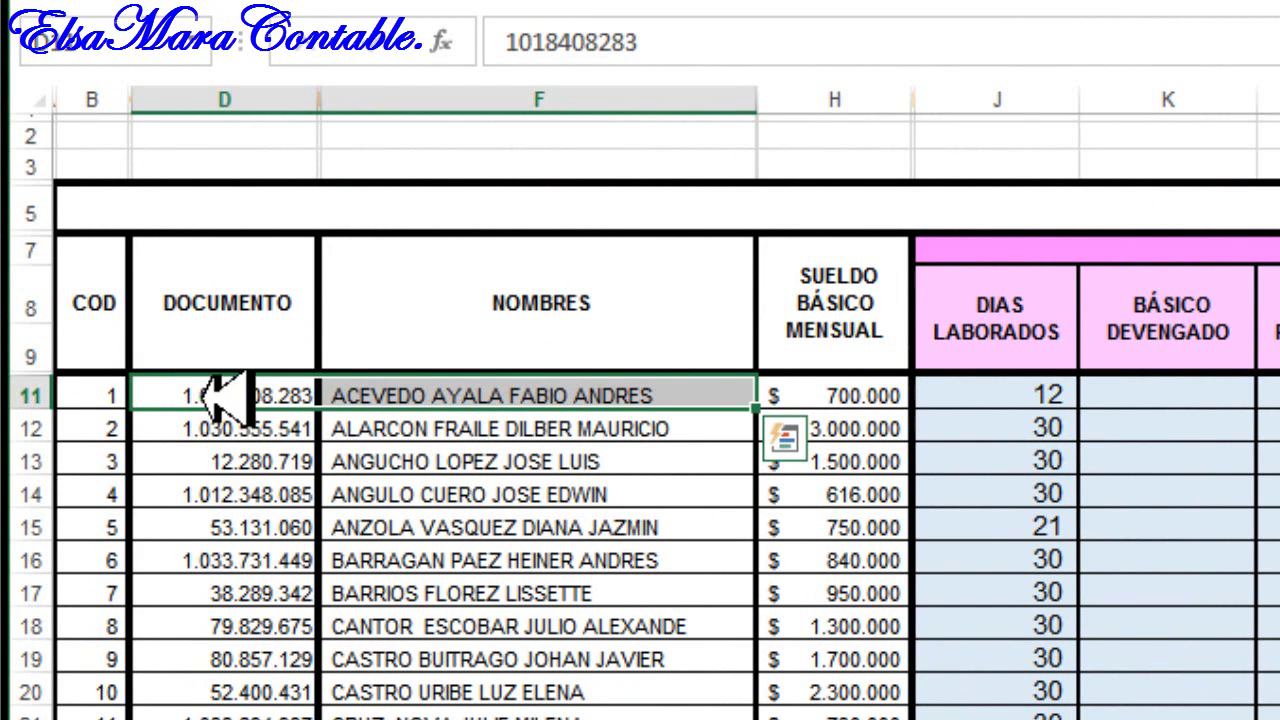
pyautogui.click(845, 393)
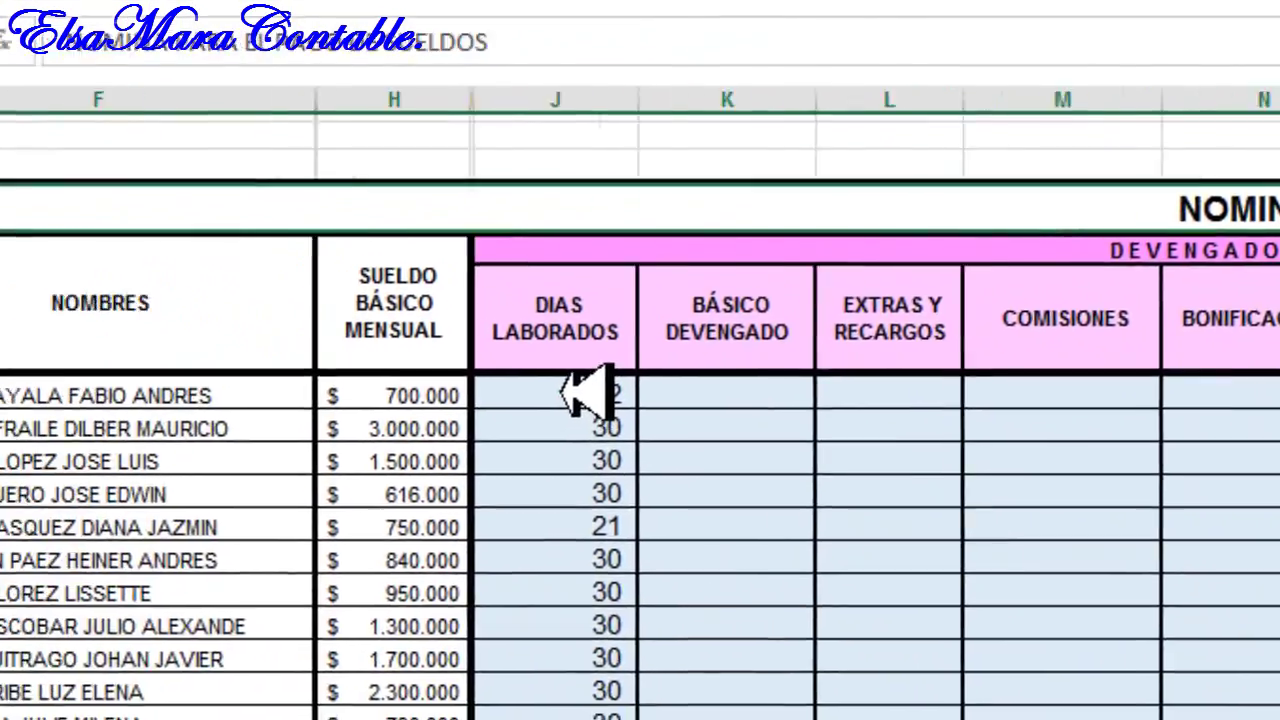
pyautogui.click(906, 443)
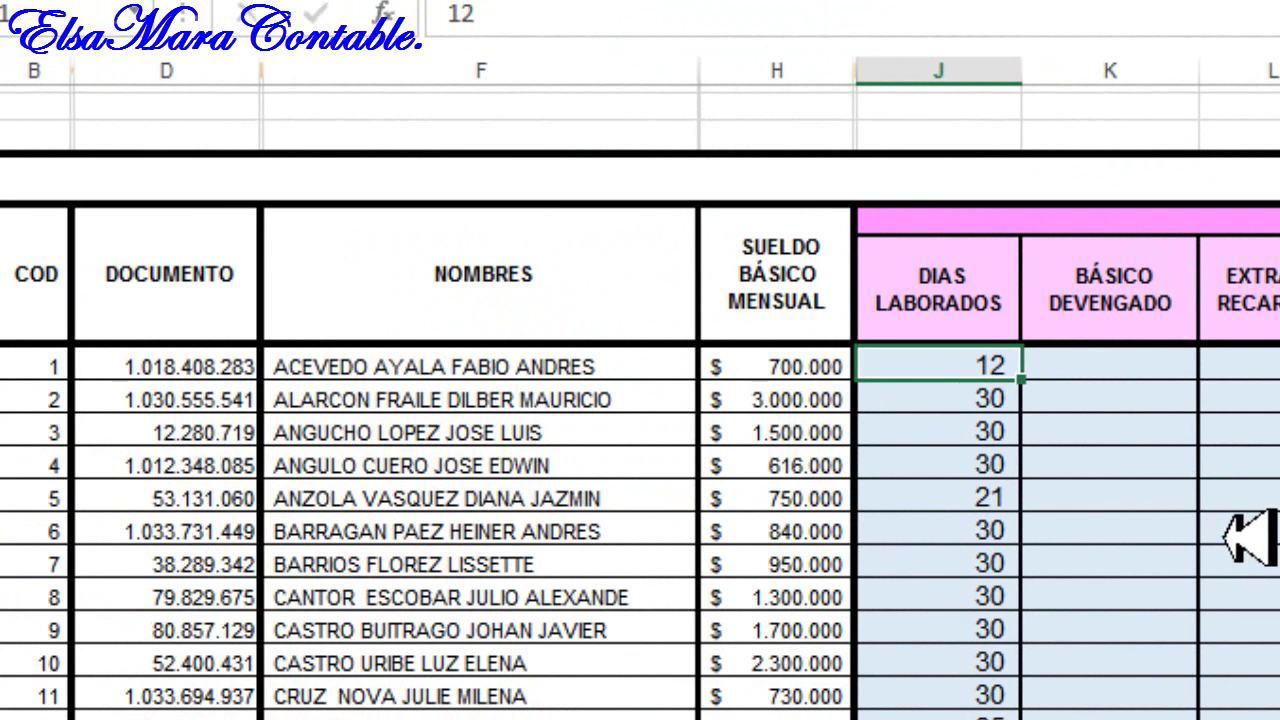
pyautogui.click(1060, 365)
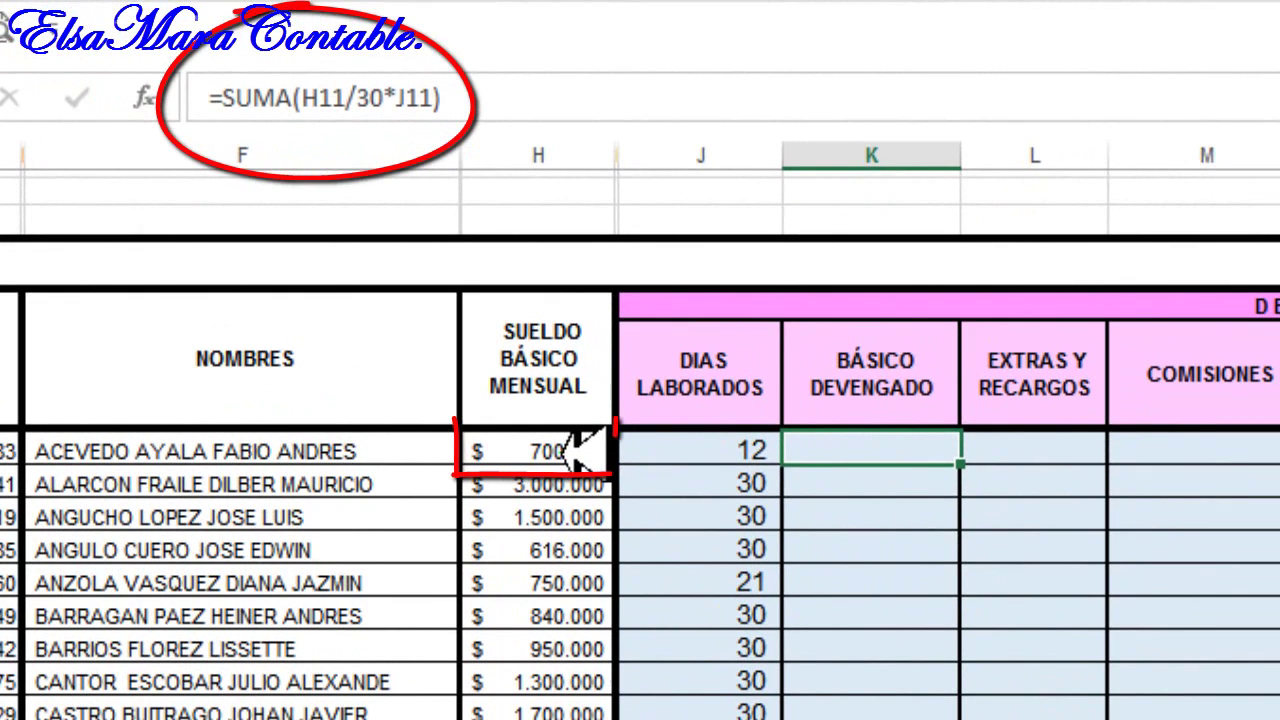
# Step: Examine the SUELDO BÁSICO MENSUAL in H11, the BÁSICO DEVENGADO formula in K11 and the days worked in J11
pyautogui.click(578, 452)
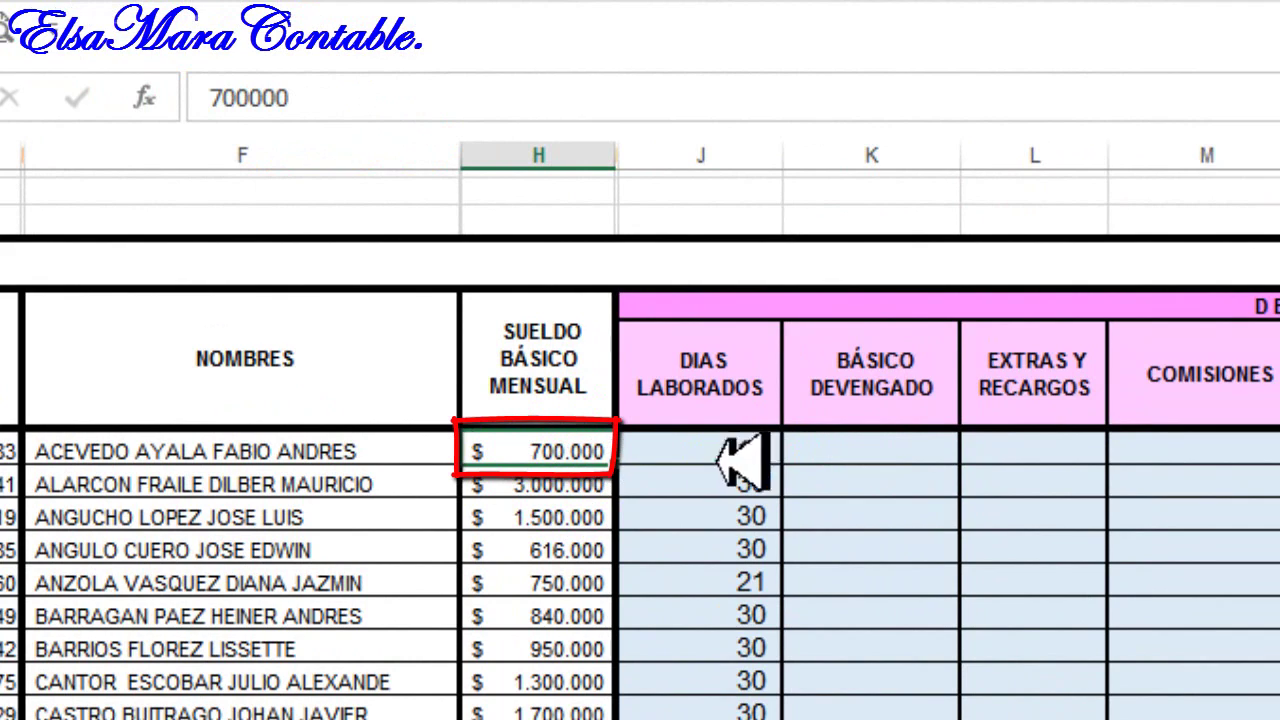
pyautogui.click(852, 452)
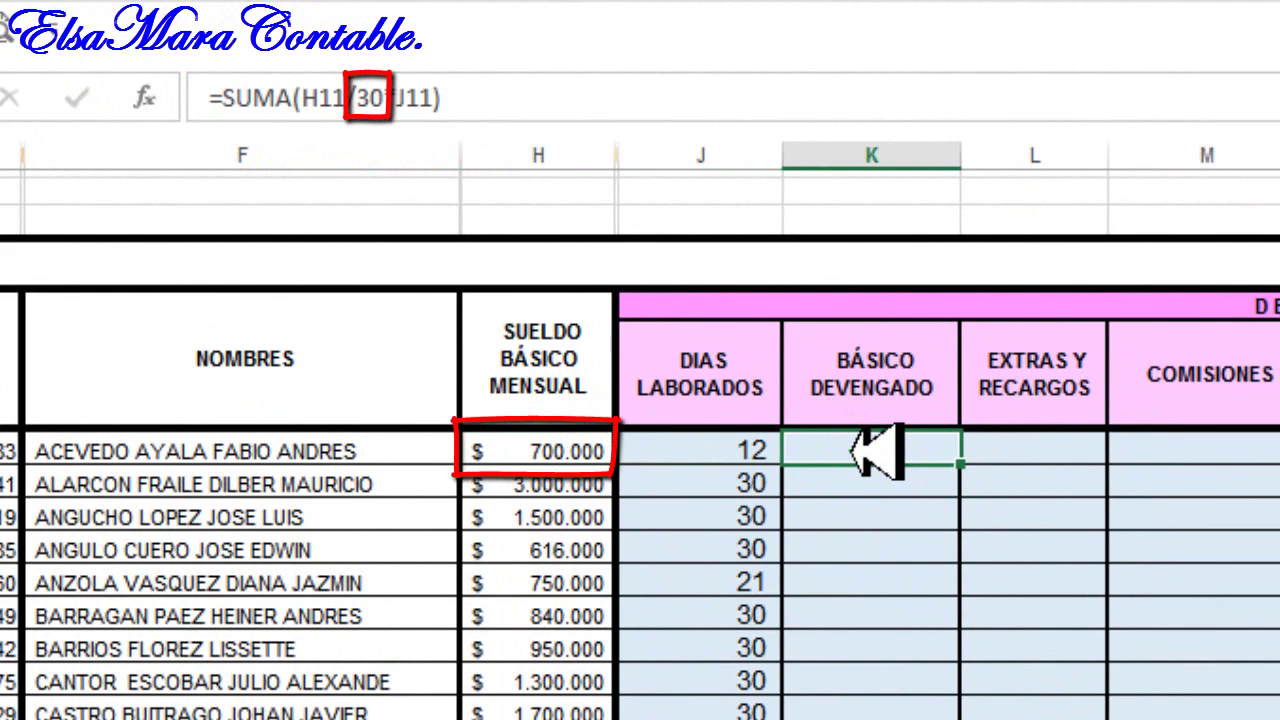
pyautogui.click(740, 450)
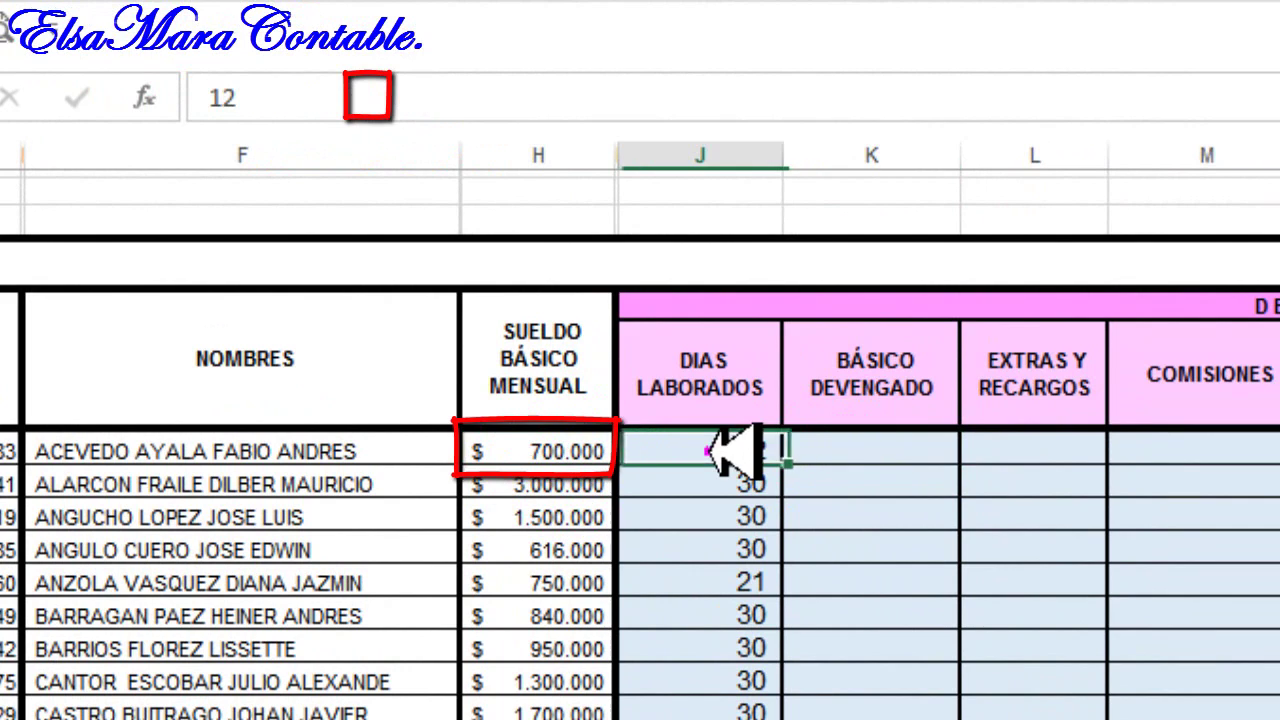
# Step: Enter the formula +H11/30*J11 in K11 and compare it with the formula in the cell below
pyautogui.click(835, 452)
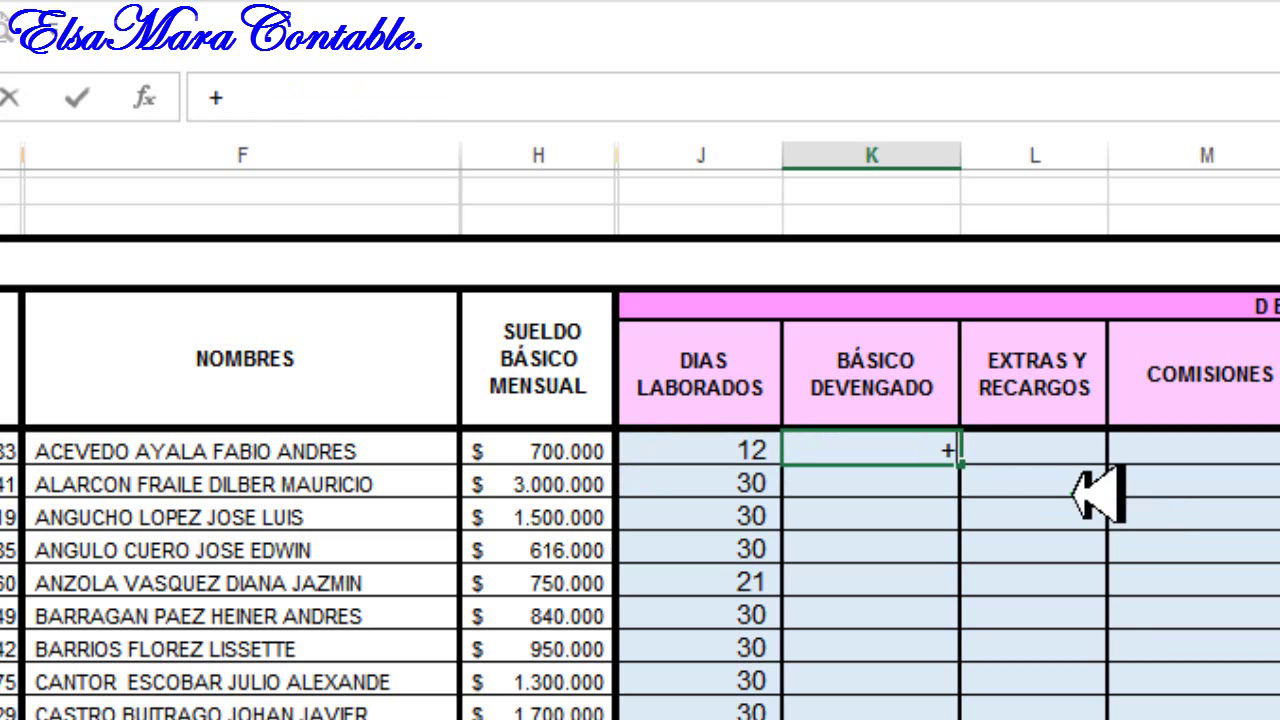
pyautogui.click(528, 450)
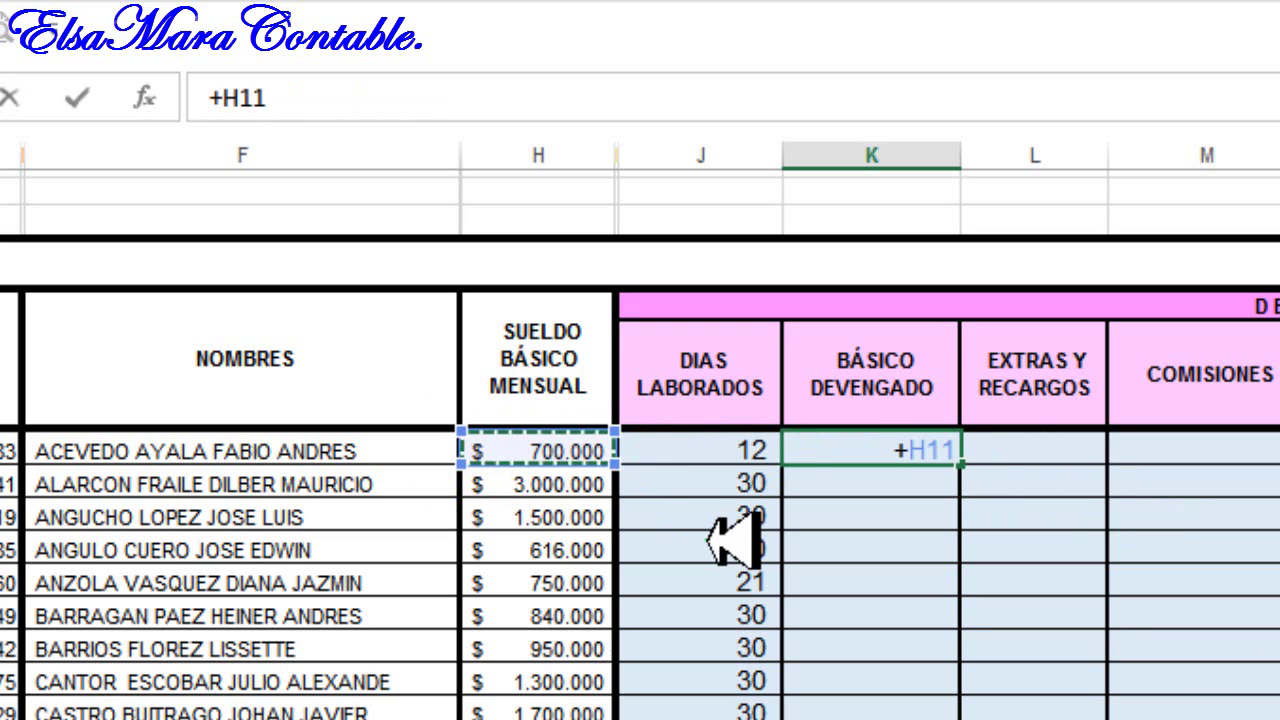
pyautogui.write('/')
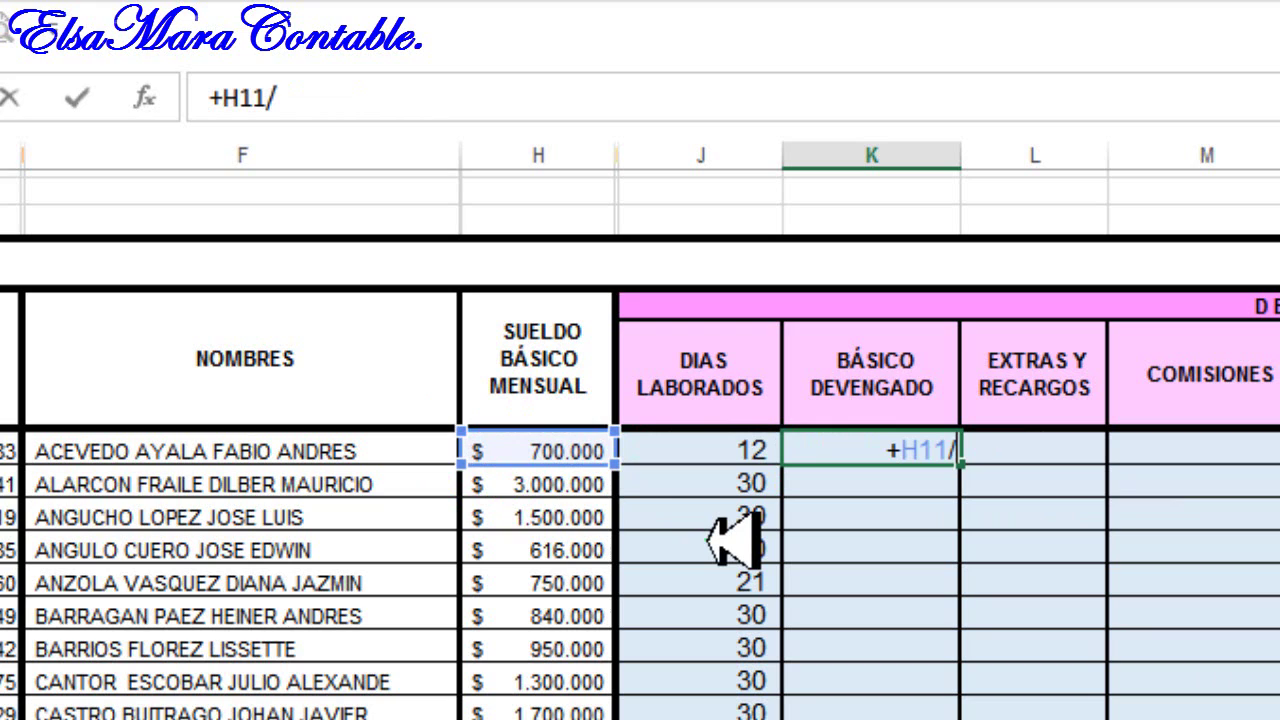
pyautogui.write('30*')
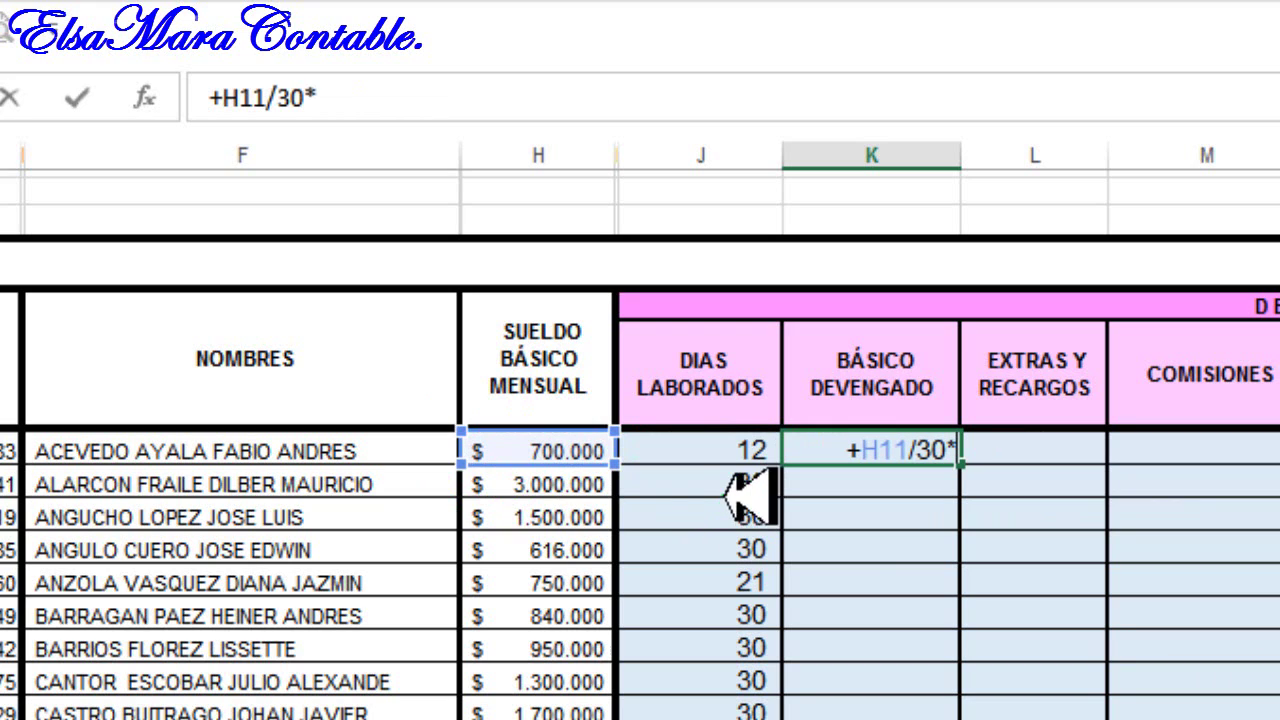
pyautogui.click(735, 450)
pyautogui.press('Return')
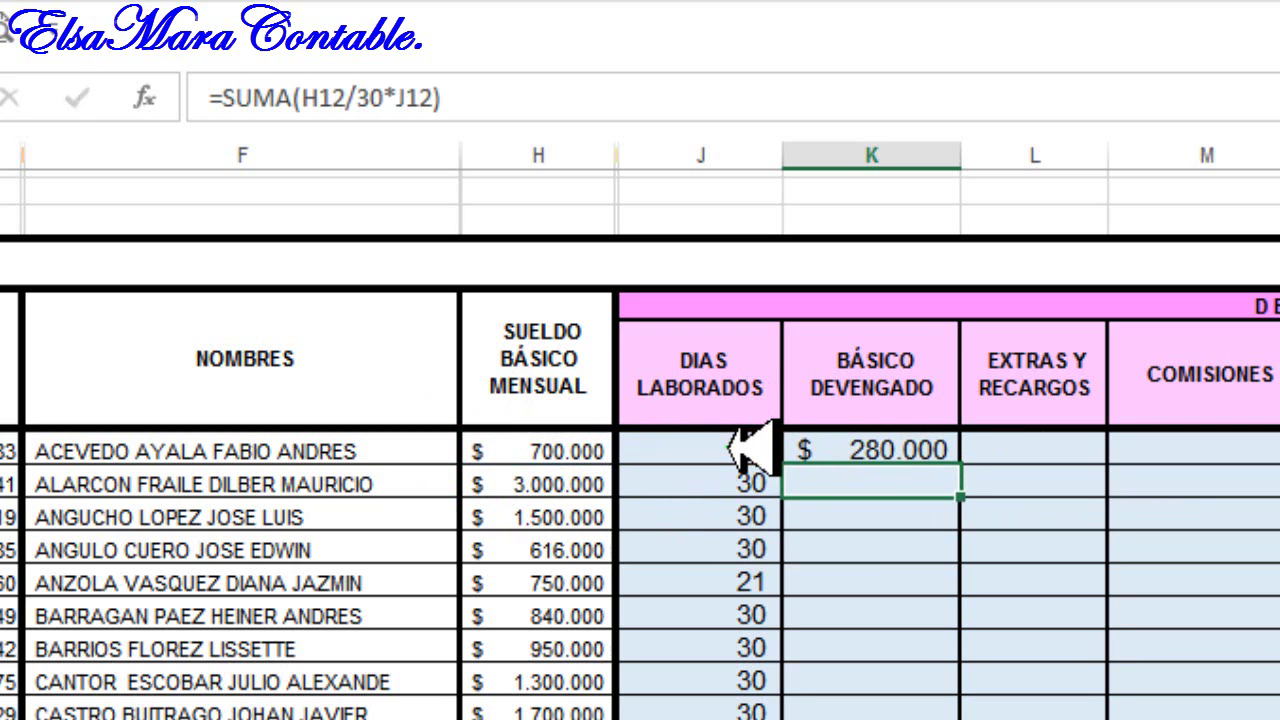
pyautogui.click(878, 448)
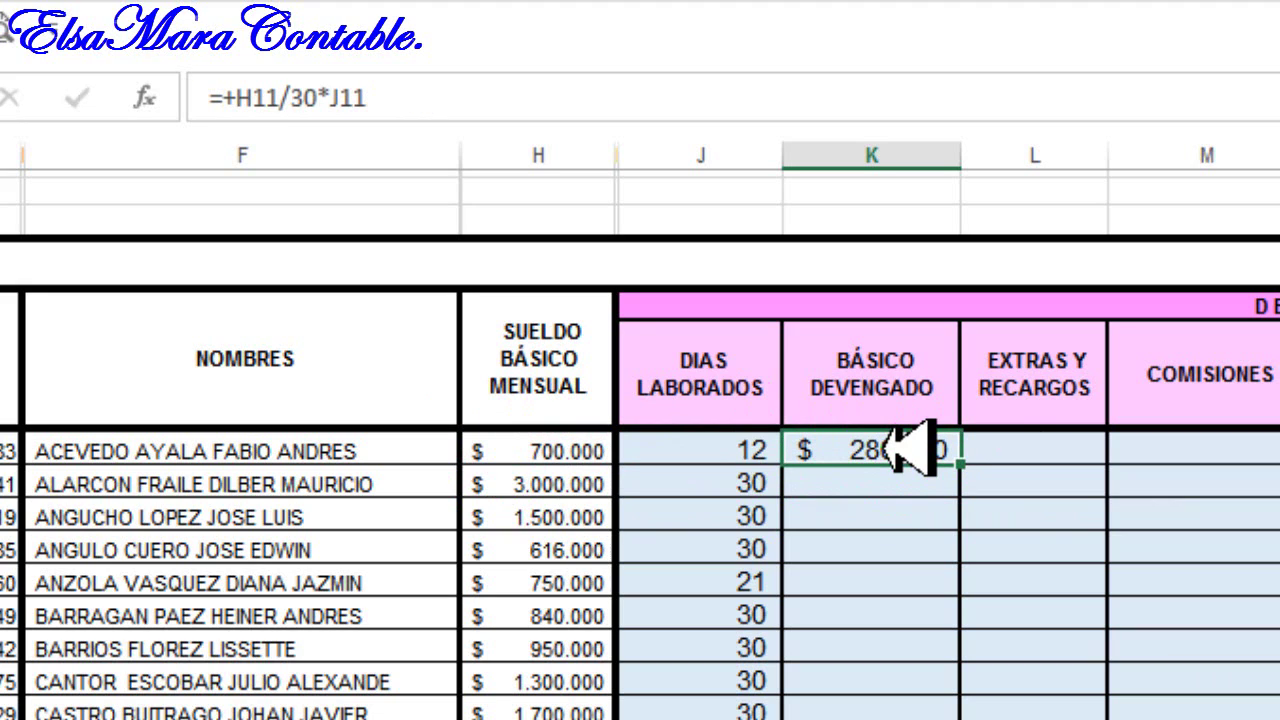
pyautogui.press('Down')
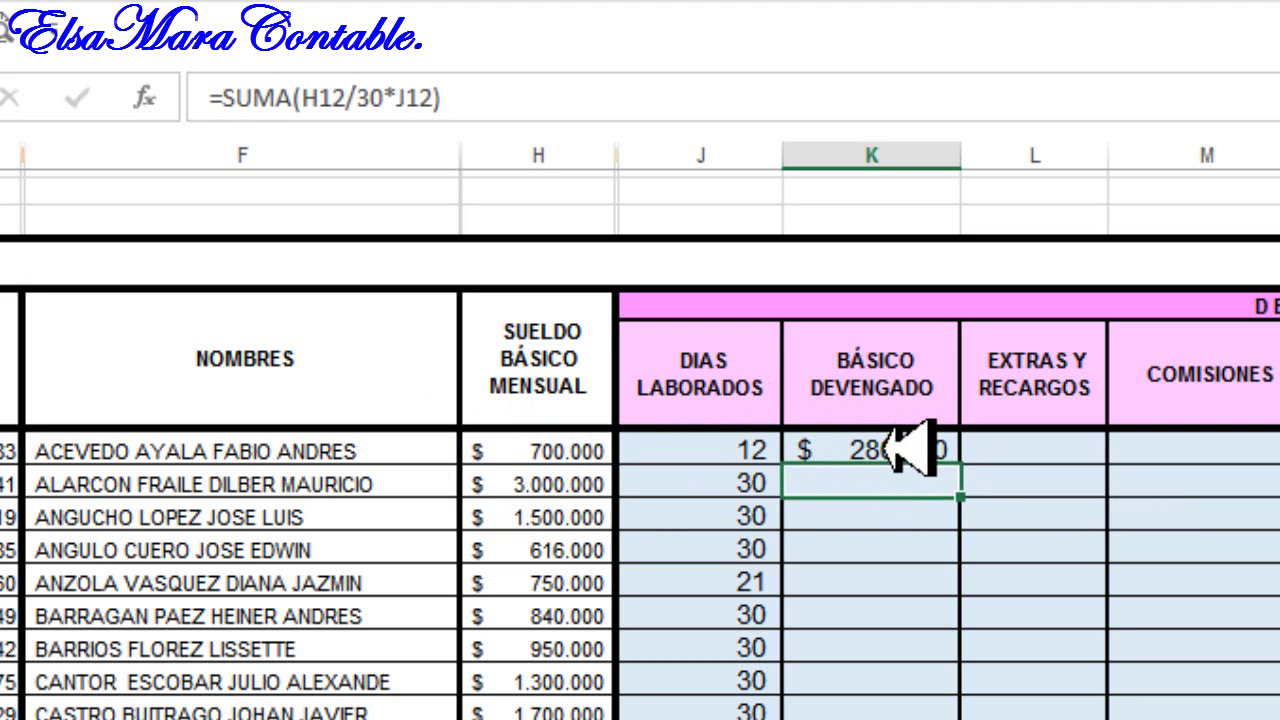
pyautogui.press('Down')
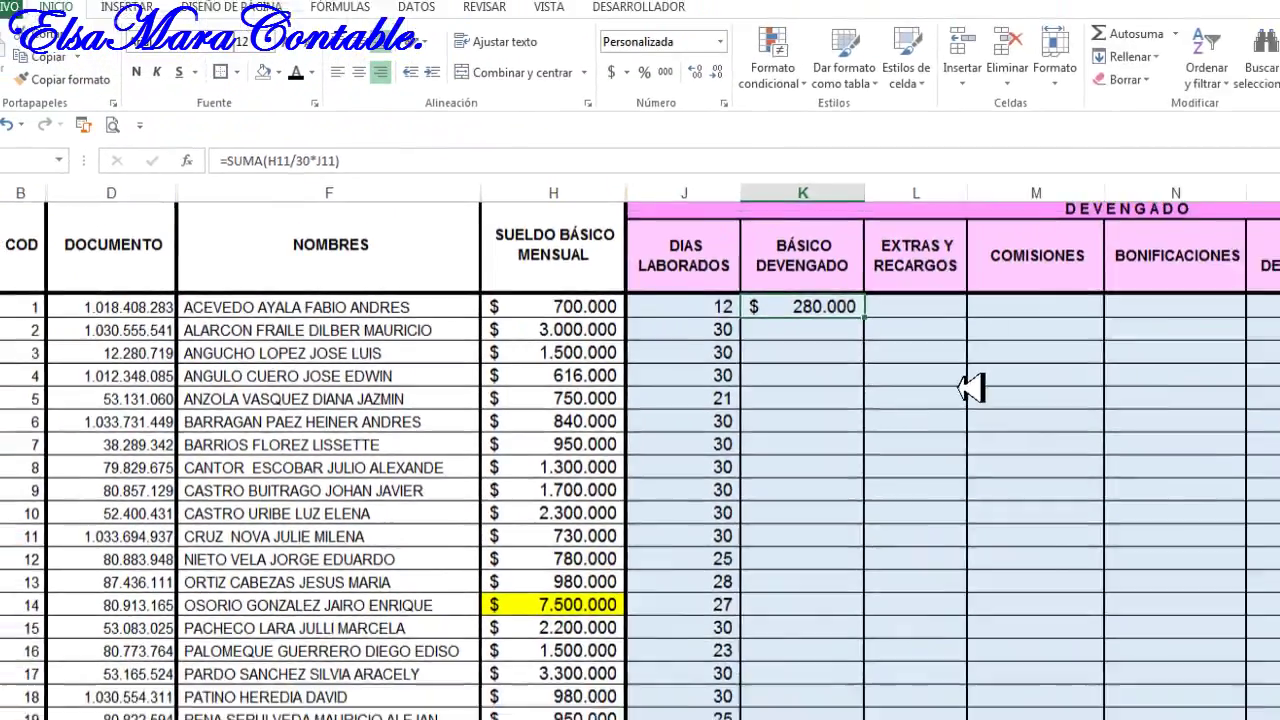
# Step: Apply a black font color to the BÁSICO DEVENGADO values in K12:K35
pyautogui.click(1097, 562)
pyautogui.scroll(-1, 864, 365)
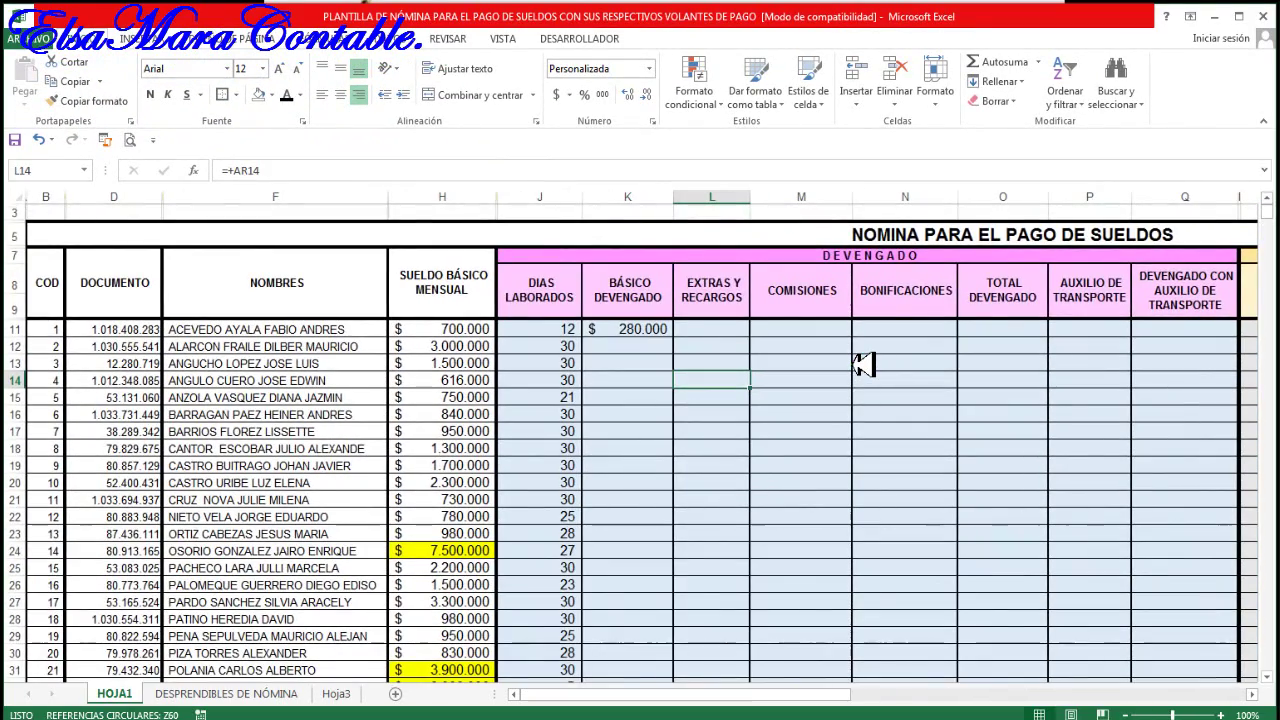
pyautogui.scroll(-2, 864, 365)
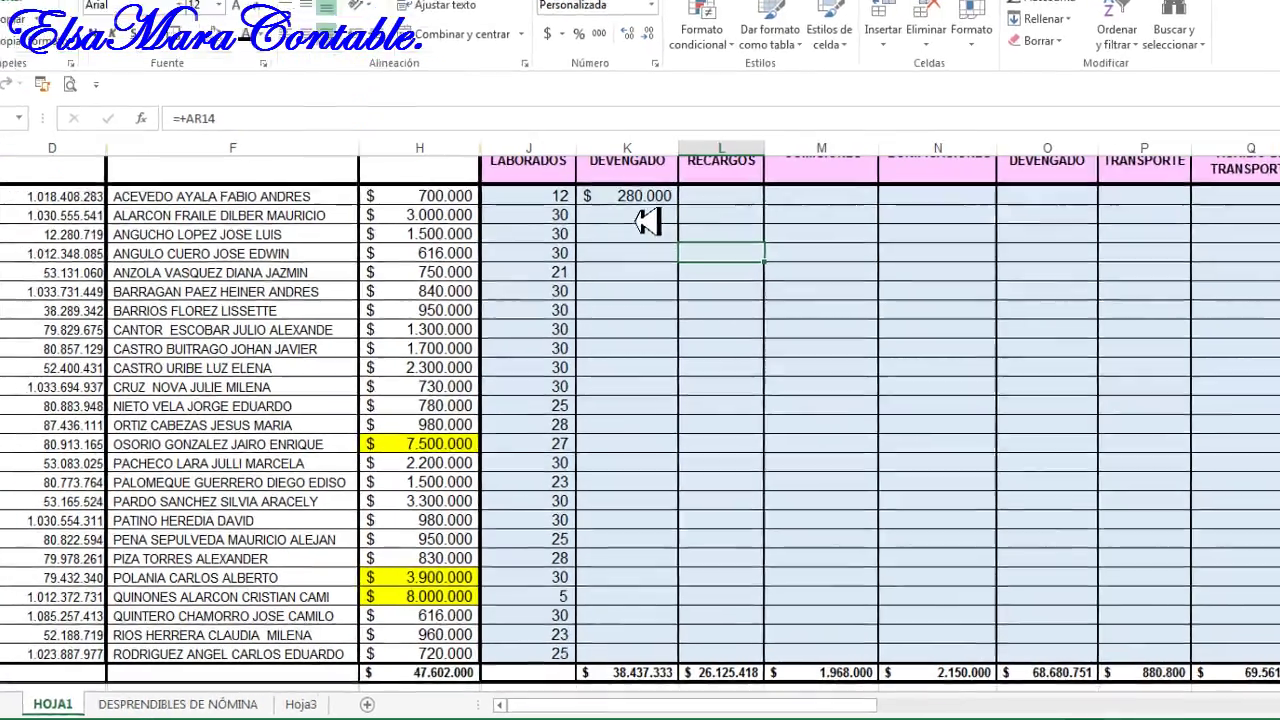
pyautogui.moveTo(632, 257); pyautogui.dragTo(640, 674)
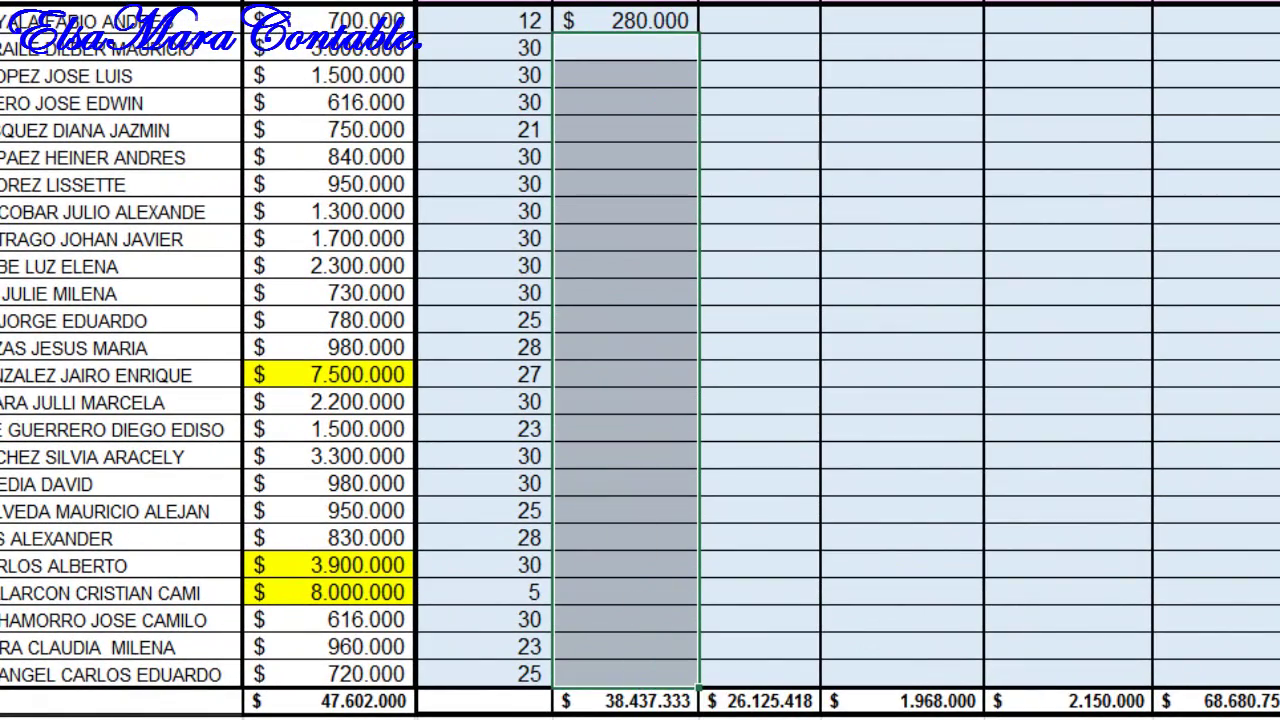
pyautogui.hotkey('ctrl', 'v')
pyautogui.click(680, 292)
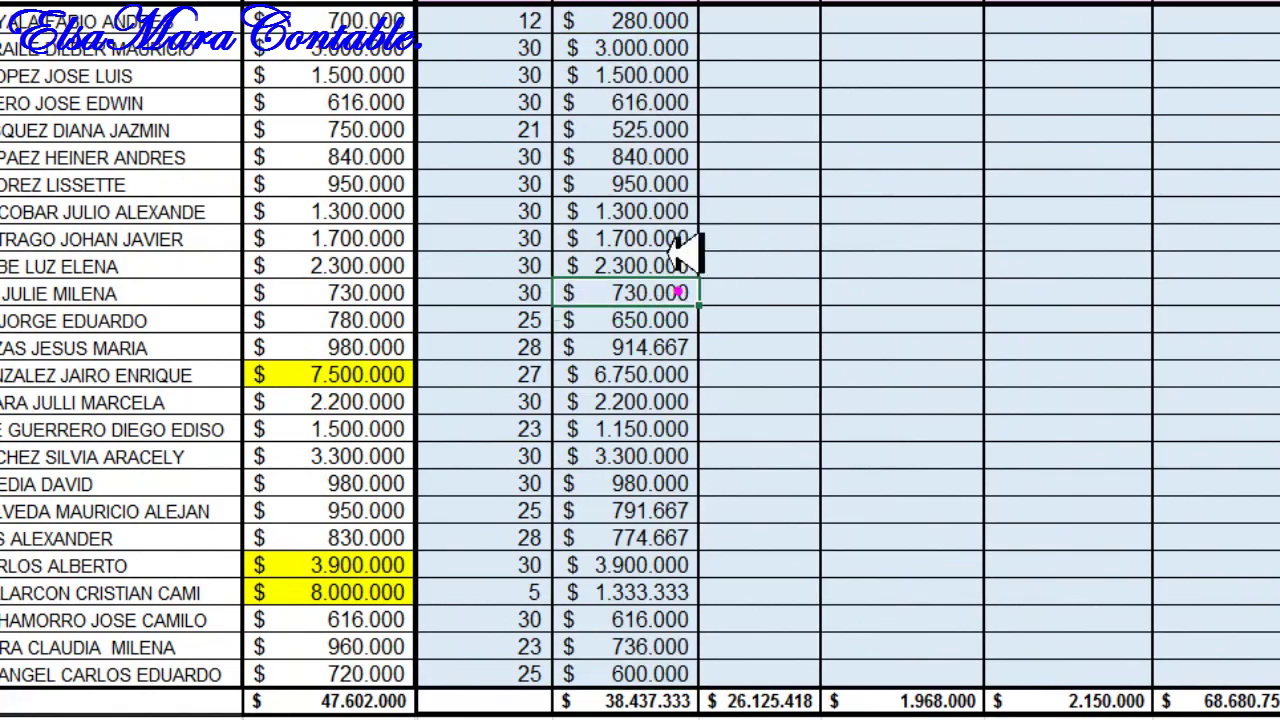
# Step: Examine the BÁSICO DEVENGADO formulas from K13 down to K35, plus the EXTRAS Y RECARGOS header and cell L11
pyautogui.click(628, 70)
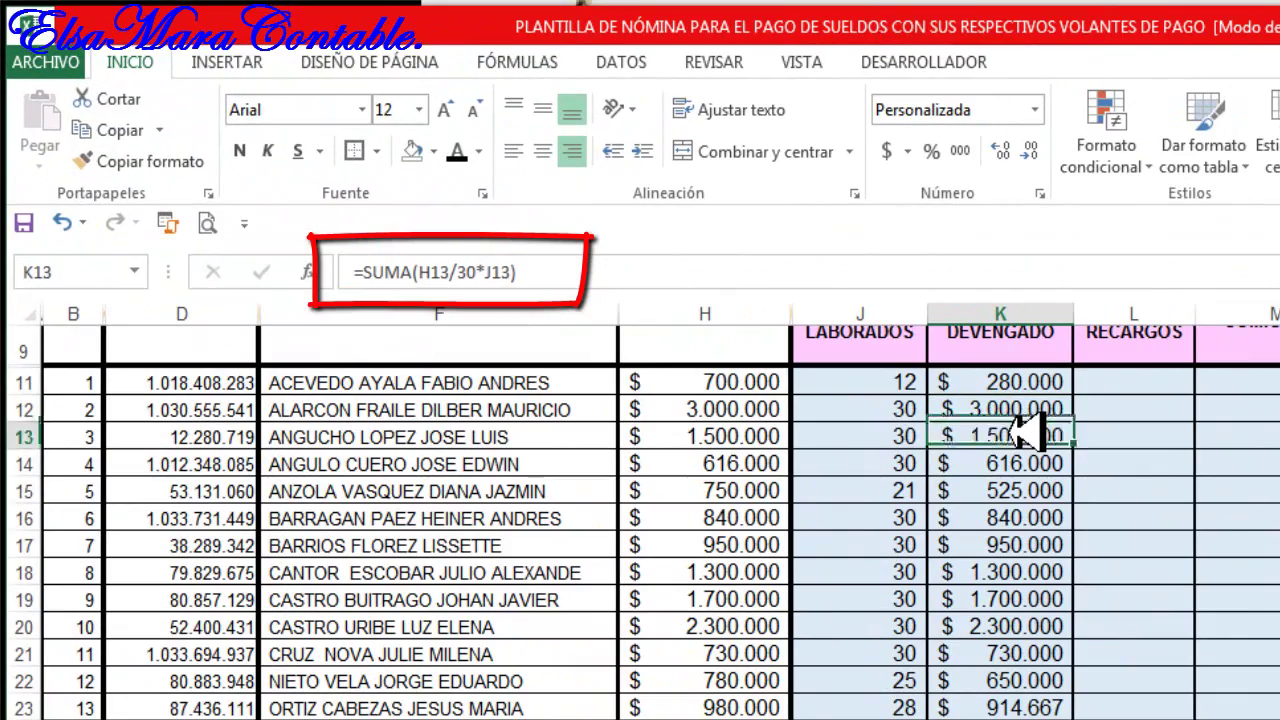
pyautogui.press('Down')
pyautogui.press('Down')
pyautogui.press('Down')
pyautogui.press('Down')
pyautogui.press('Down')
pyautogui.press('Down')
pyautogui.press('Down')
pyautogui.press('Down')
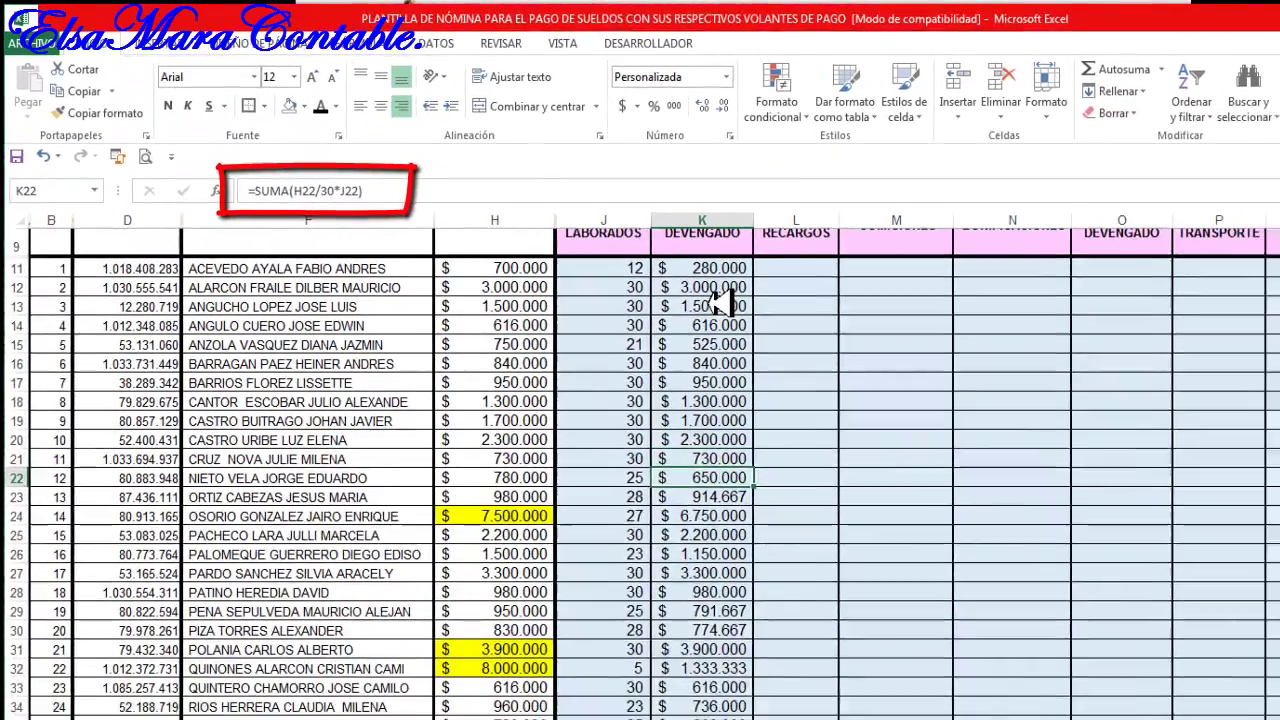
pyautogui.press('Down')
pyautogui.press('Down')
pyautogui.press('Down')
pyautogui.press('Down')
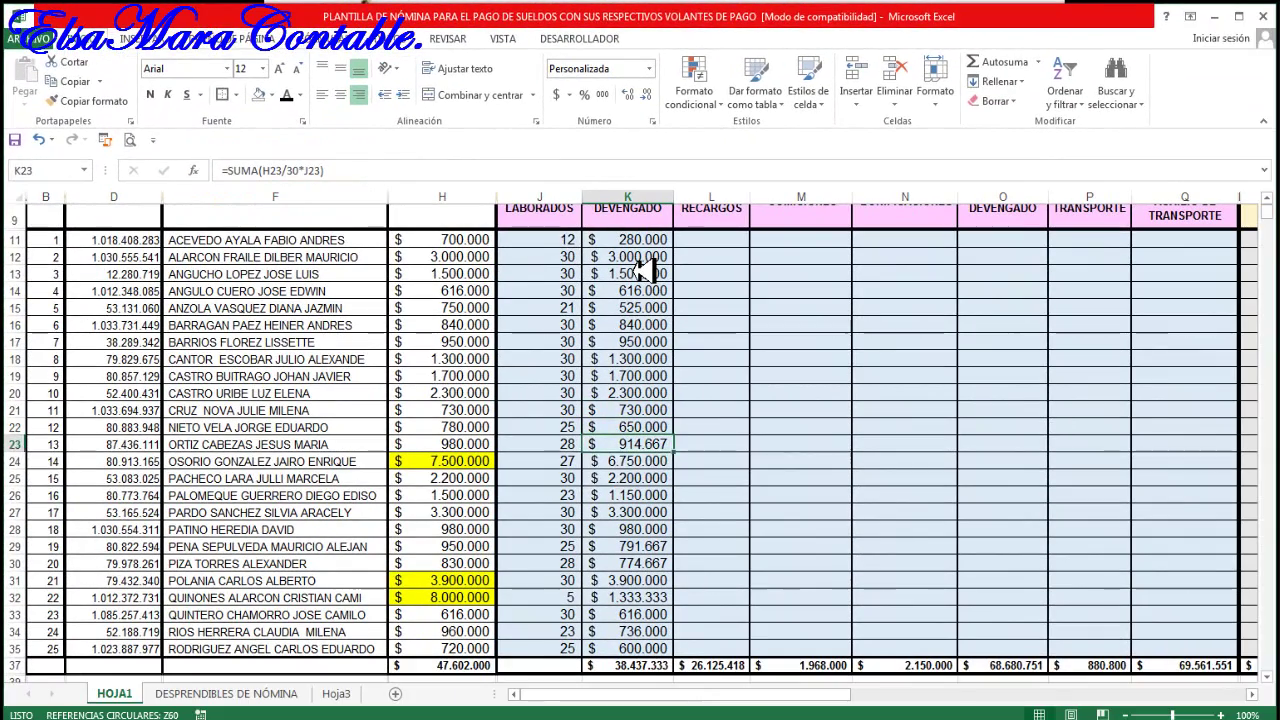
pyautogui.press('Down')
pyautogui.press('Down')
pyautogui.press('Down')
pyautogui.press('Down')
pyautogui.press('Down')
pyautogui.press('Down')
pyautogui.press('Down')
pyautogui.press('Down')
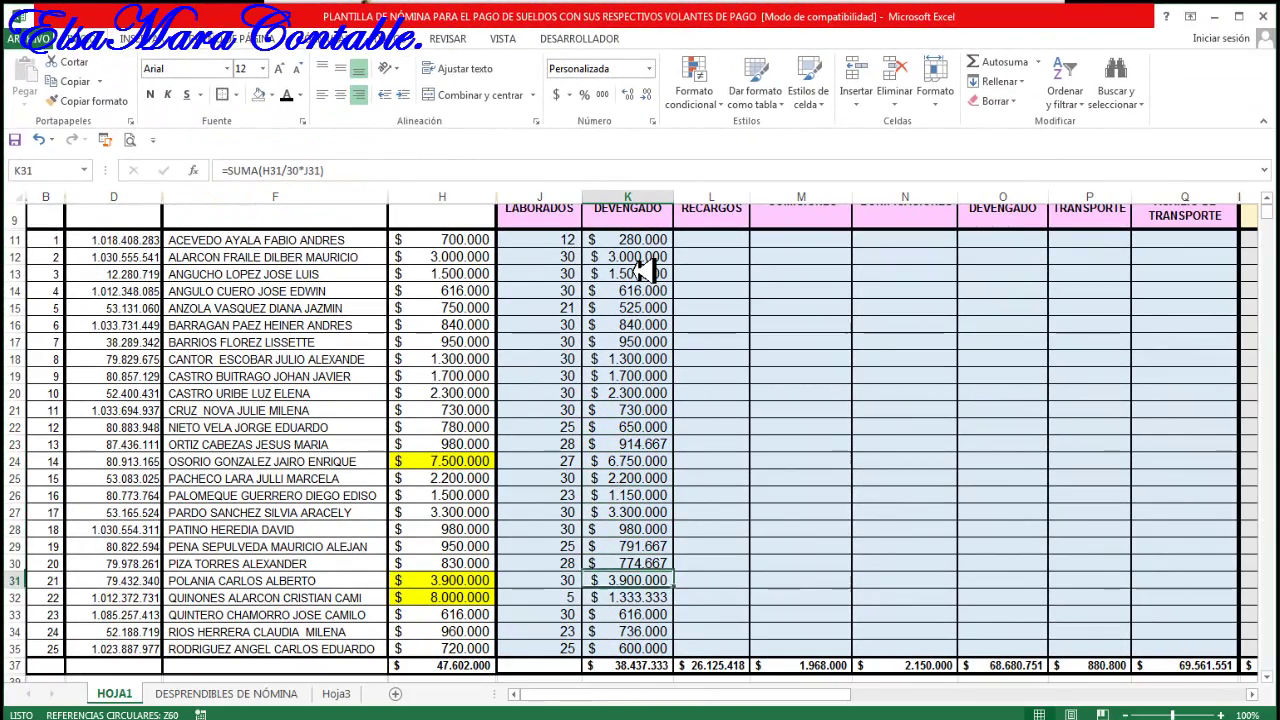
pyautogui.press('Down')
pyautogui.press('Down')
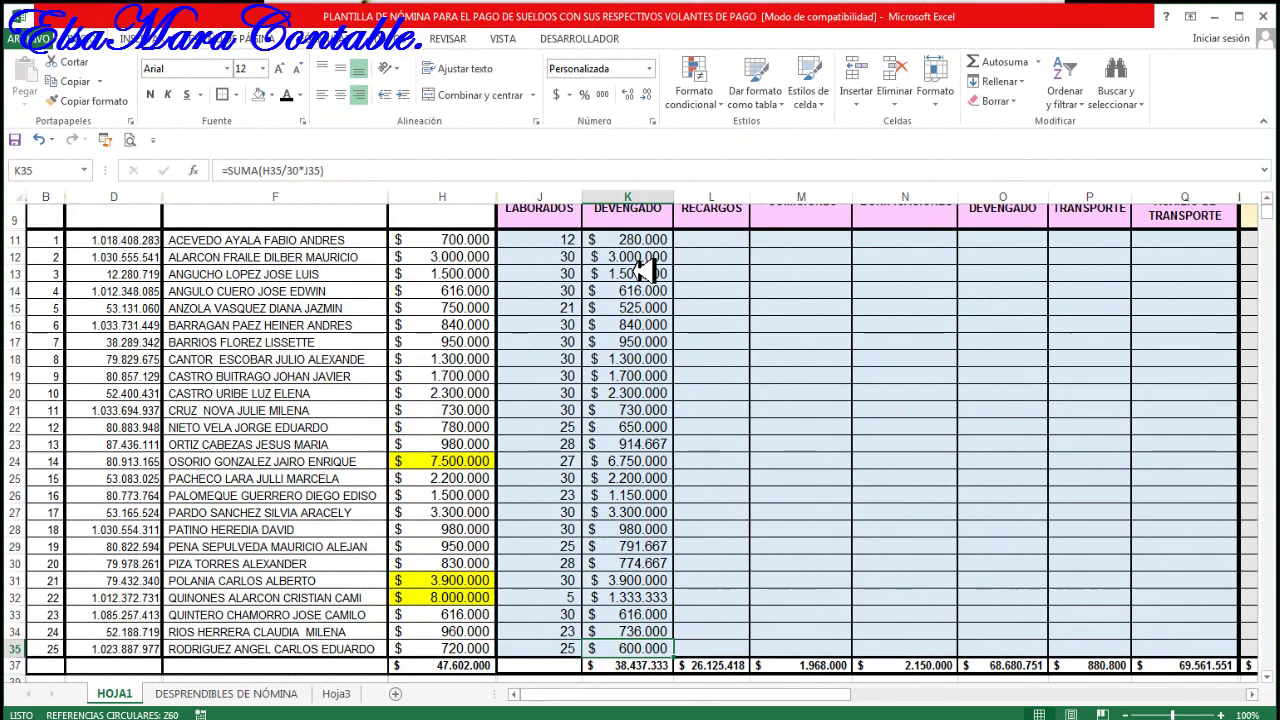
pyautogui.scroll(1, 641, 268)
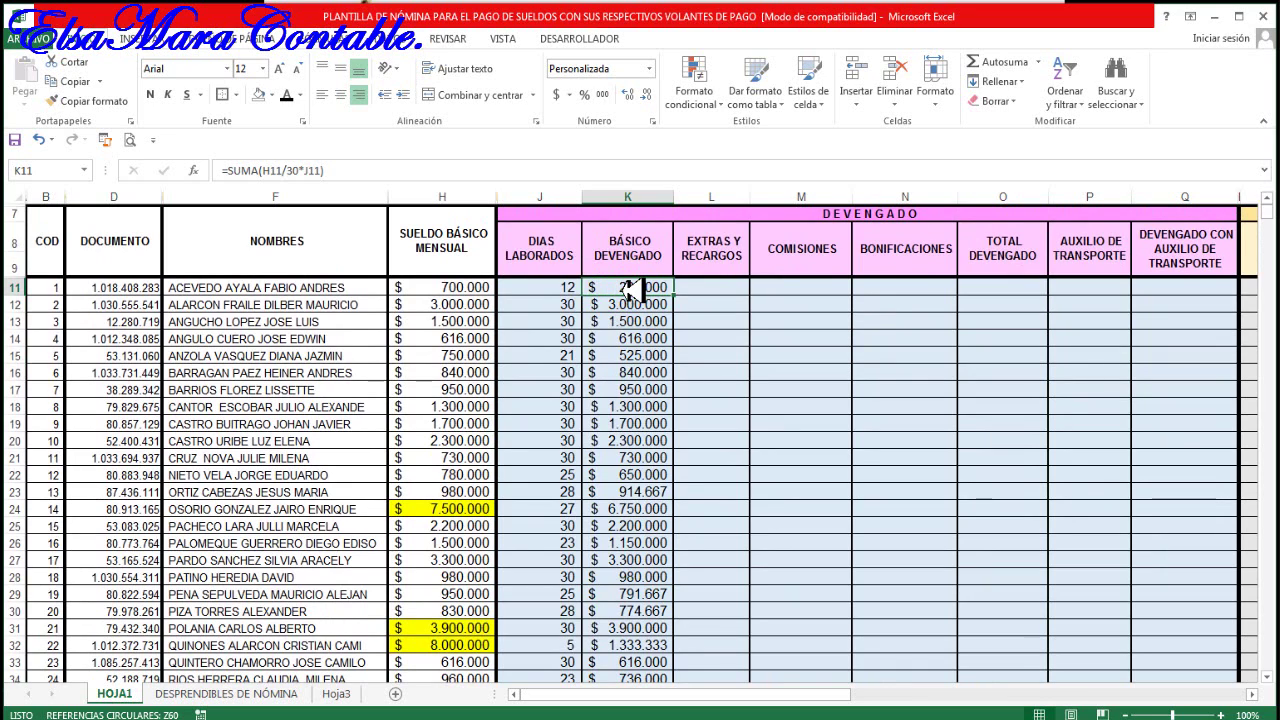
pyautogui.click(728, 251)
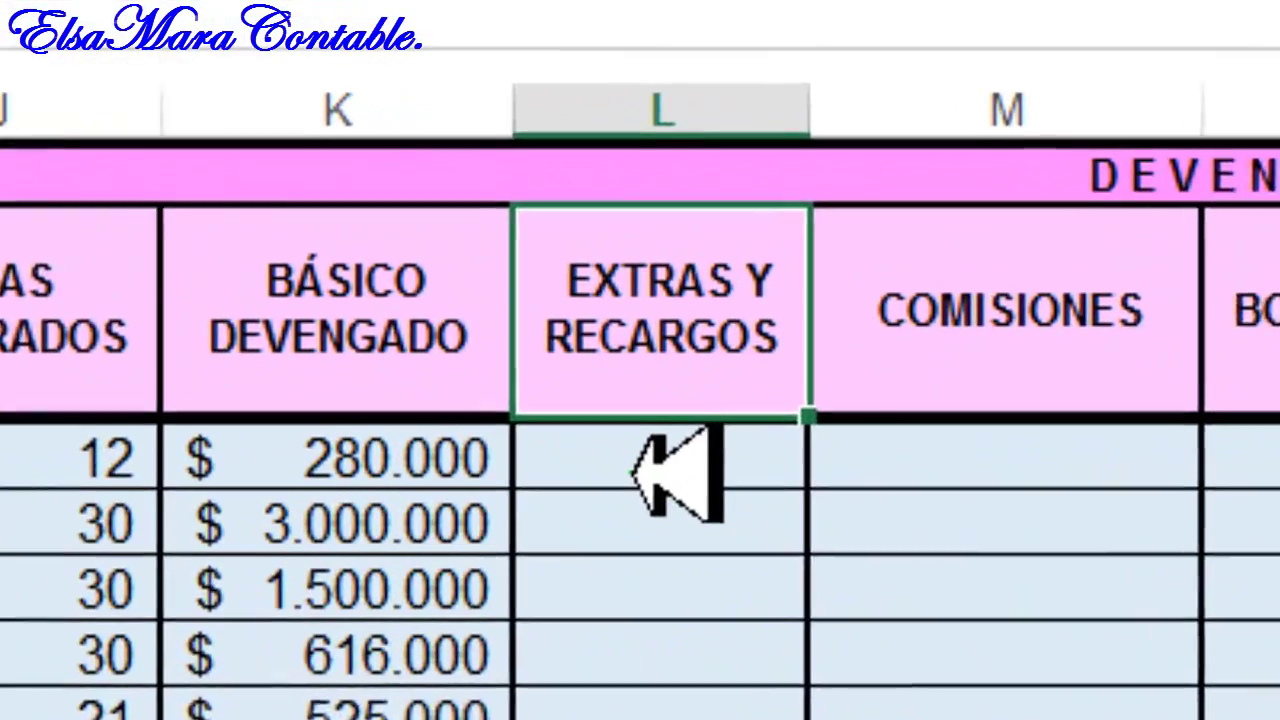
pyautogui.click(710, 287)
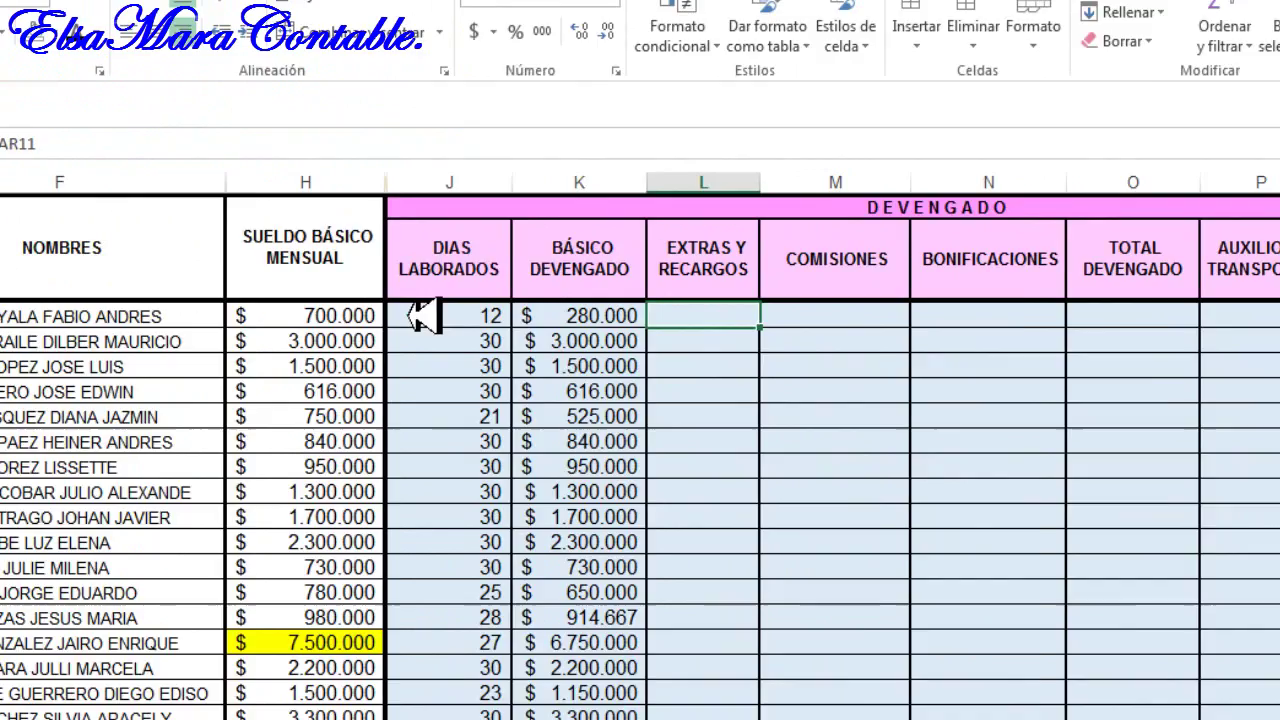
# Step: Freeze the panes at J11, fixing the header rows above and the employee columns through SUELDO BÁSICO MENSUAL
pyautogui.click(25, 500)
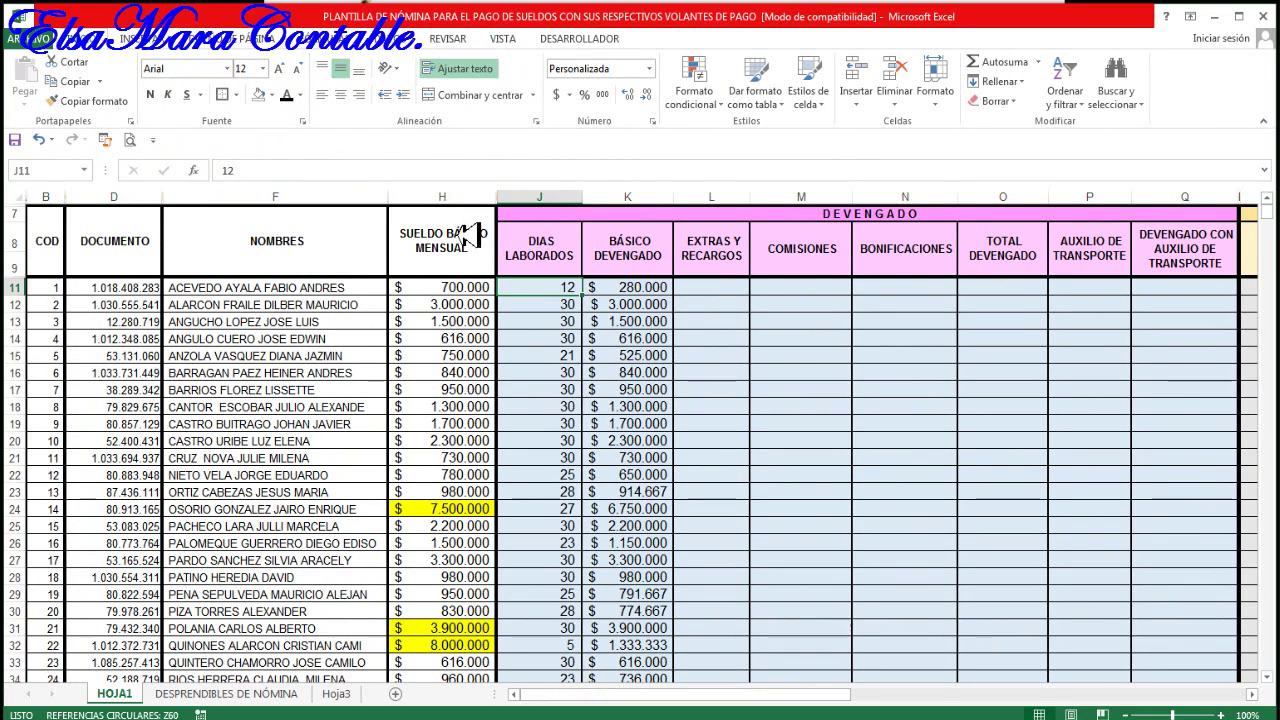
pyautogui.click(507, 38)
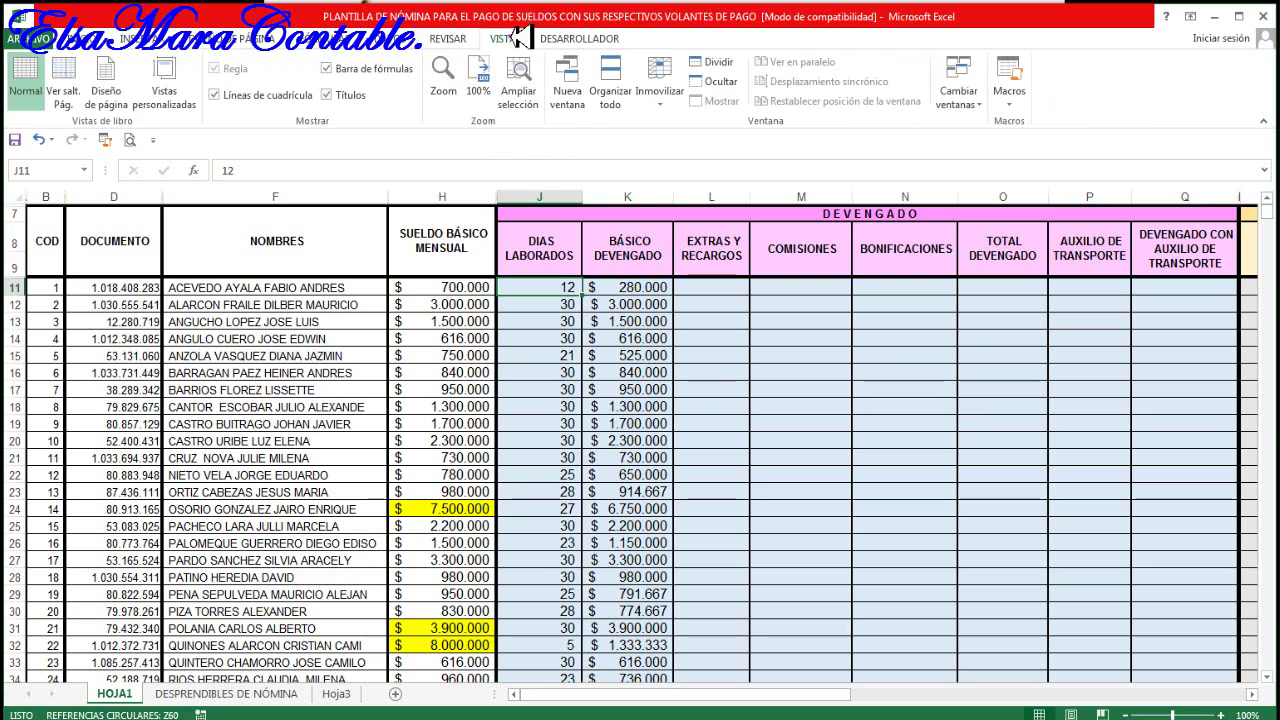
pyautogui.click(655, 82)
pyautogui.click(705, 135)
pyautogui.click(652, 352)
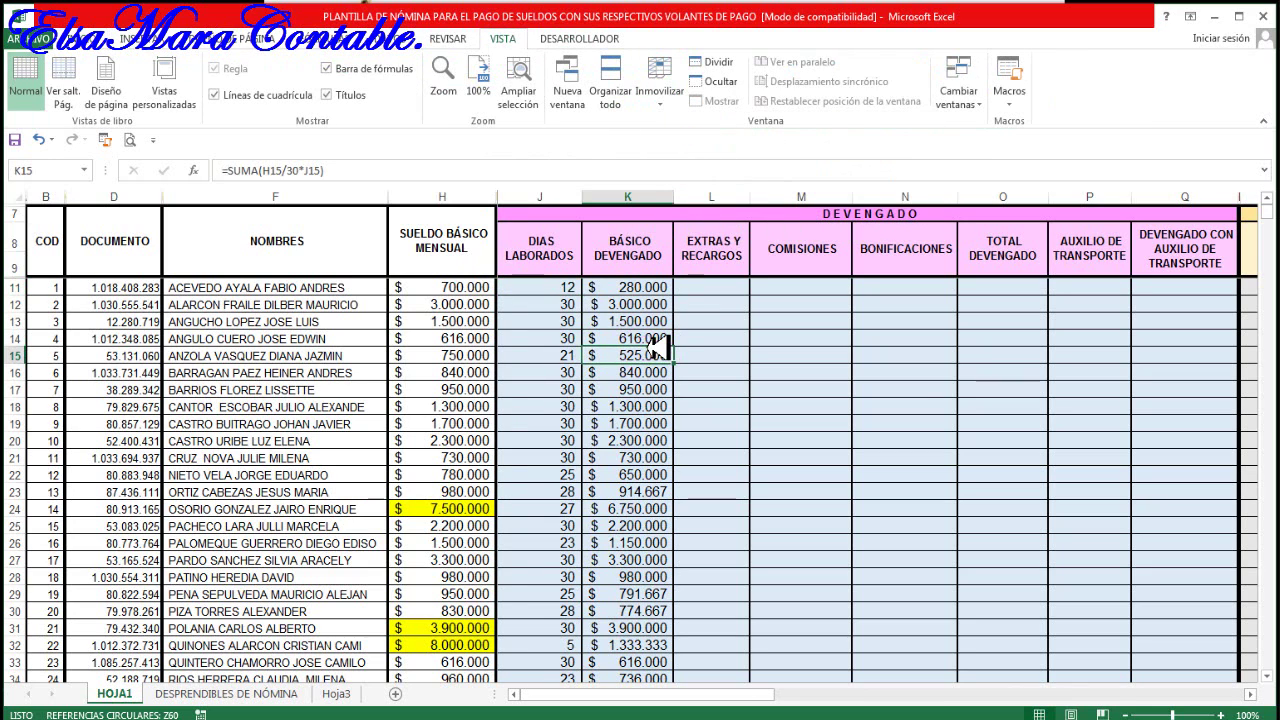
# Step: Examine row 15 from K15 across the DEDUCIDO section to AM15, plus the H EXTRA DIURNA and H EXTRA NOCTURNA headers
pyautogui.press('Right')
pyautogui.press('Right')
pyautogui.press('Right')
pyautogui.press('Right')
pyautogui.press('Right')
pyautogui.press('Right')
pyautogui.press('Right')
pyautogui.press('Right')
pyautogui.press('Right')
pyautogui.press('Right')
pyautogui.press('Right')
pyautogui.press('Right')
pyautogui.press('Right')
pyautogui.press('Right')
pyautogui.press('Right')
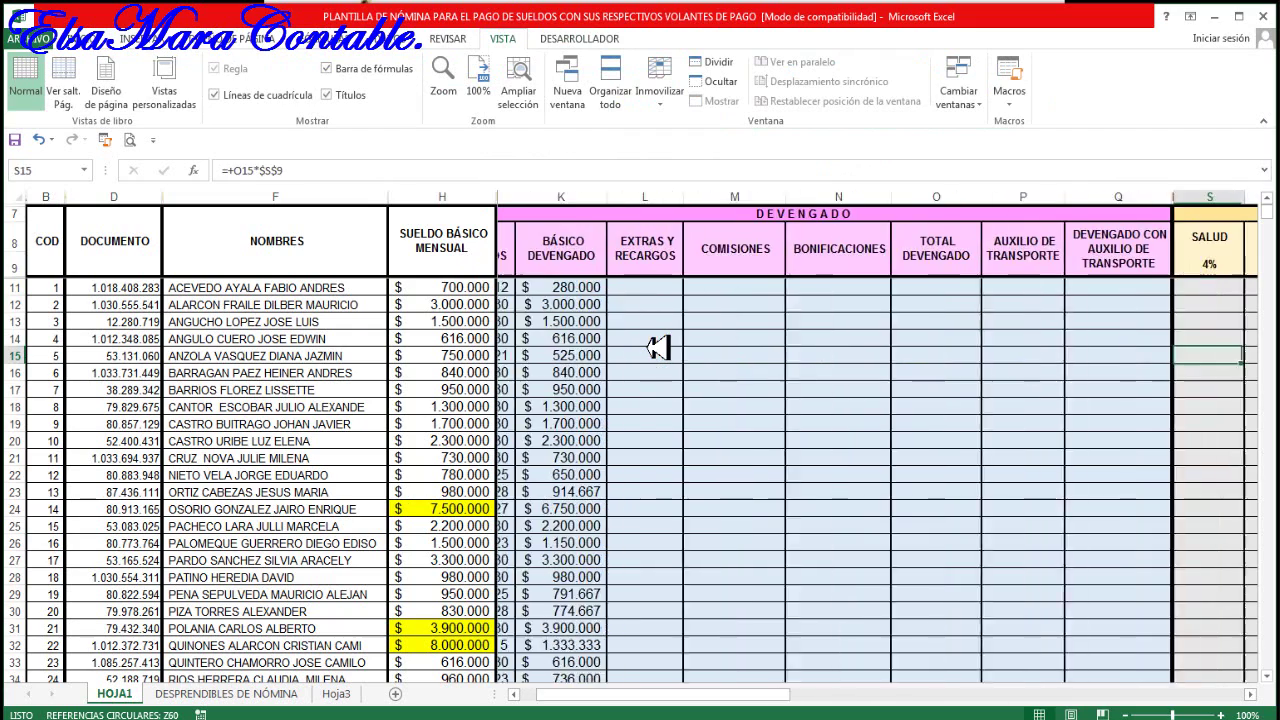
pyautogui.press('Right')
pyautogui.press('Right')
pyautogui.press('Right')
pyautogui.press('Right')
pyautogui.press('Right')
pyautogui.press('Right')
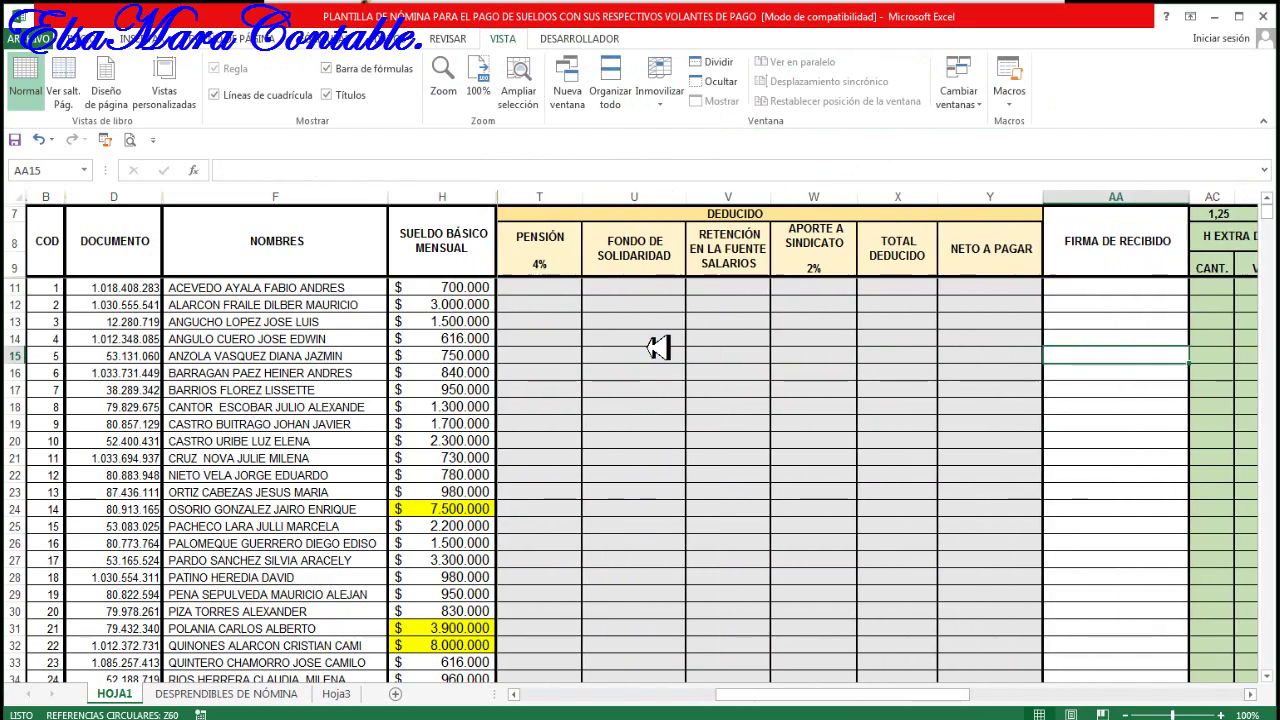
pyautogui.press('Right')
pyautogui.press('Right')
pyautogui.press('Right')
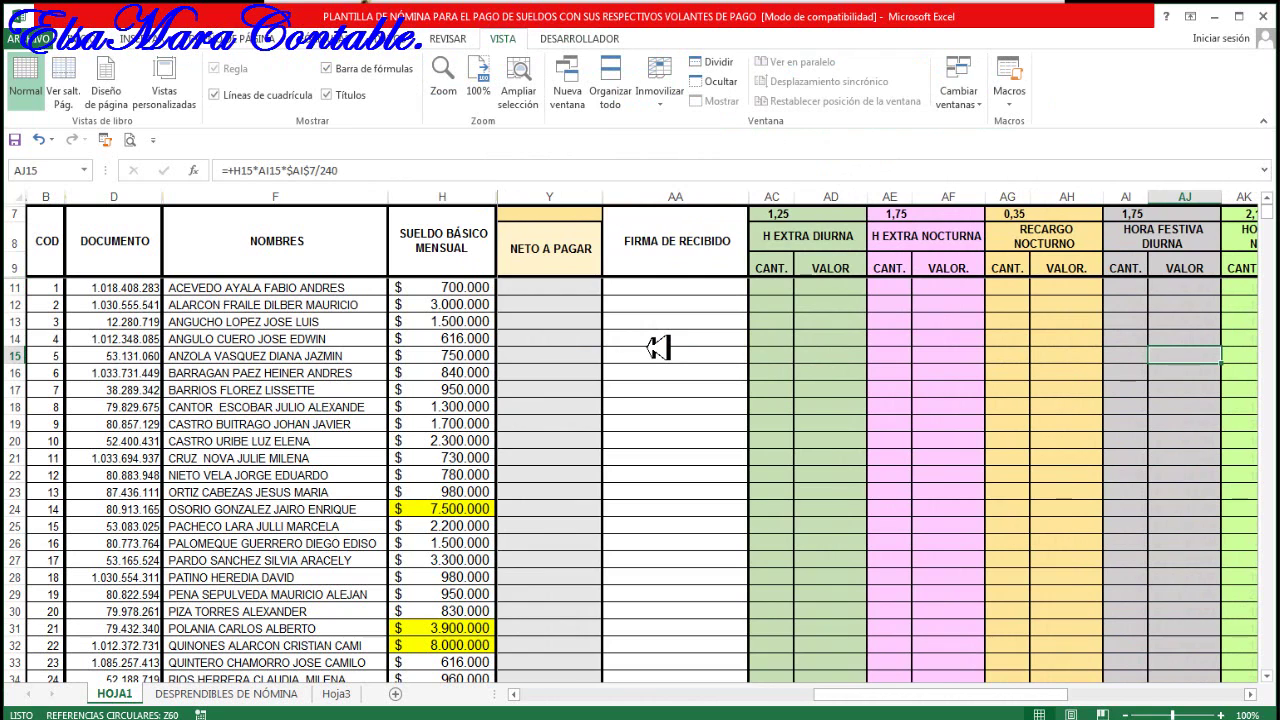
pyautogui.press('Right')
pyautogui.press('Right')
pyautogui.press('Right')
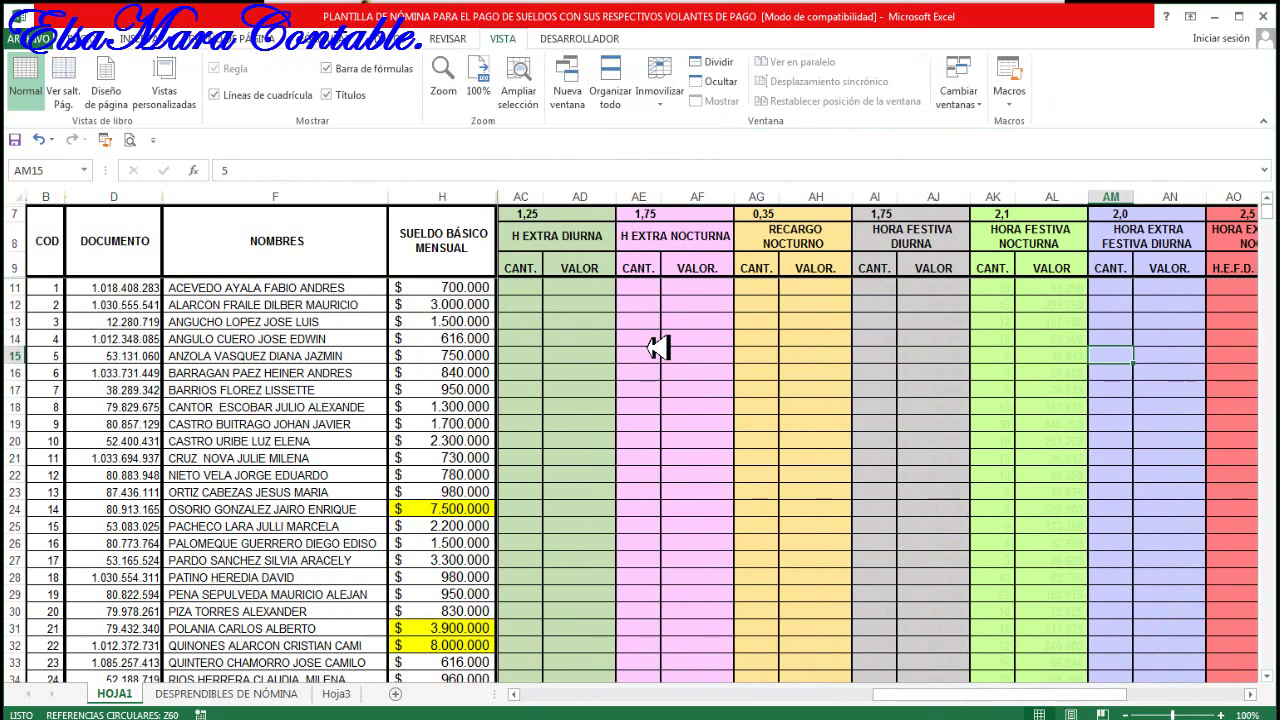
pyautogui.click(530, 236)
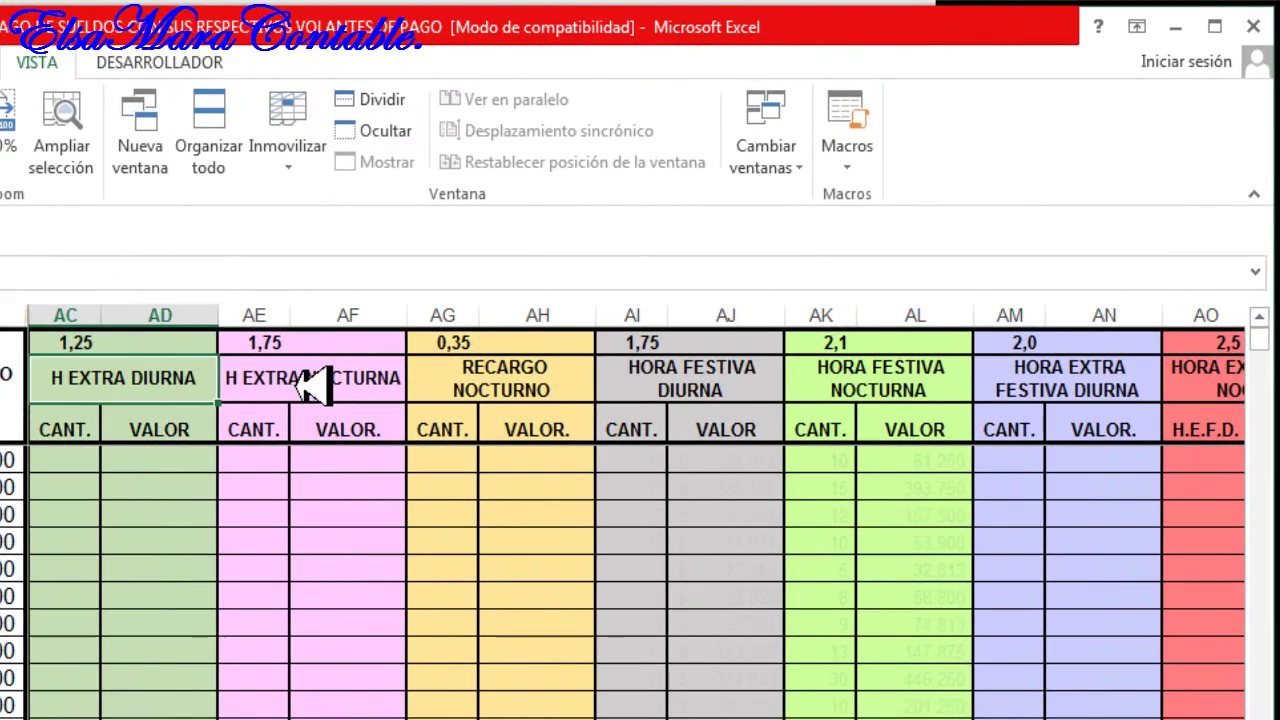
pyautogui.click(305, 388)
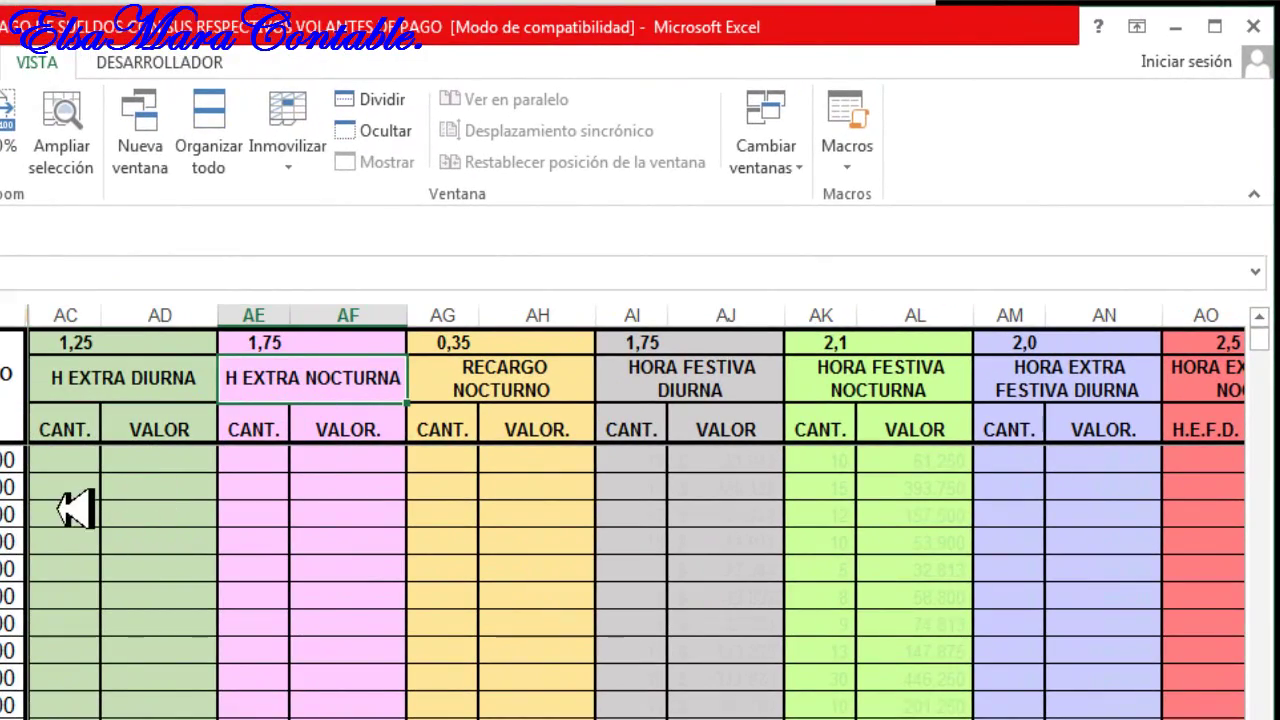
# Step: Apply a black font color to the H EXTRA DIURNA quantities in AC11:AC35
pyautogui.moveTo(60, 455); pyautogui.dragTo(75, 719)
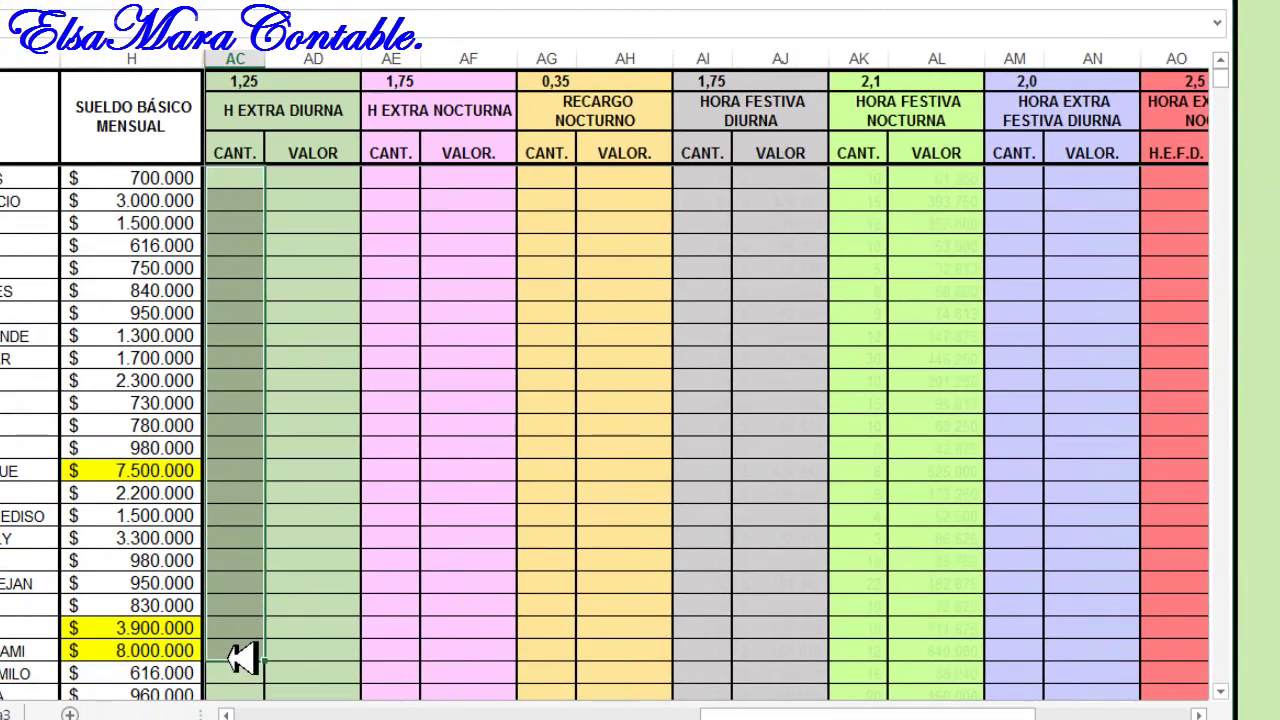
pyautogui.moveTo(243, 658)
pyautogui.mouseDown()
pyautogui.moveTo(240, 697)
pyautogui.moveTo(243, 667)
pyautogui.mouseUp()
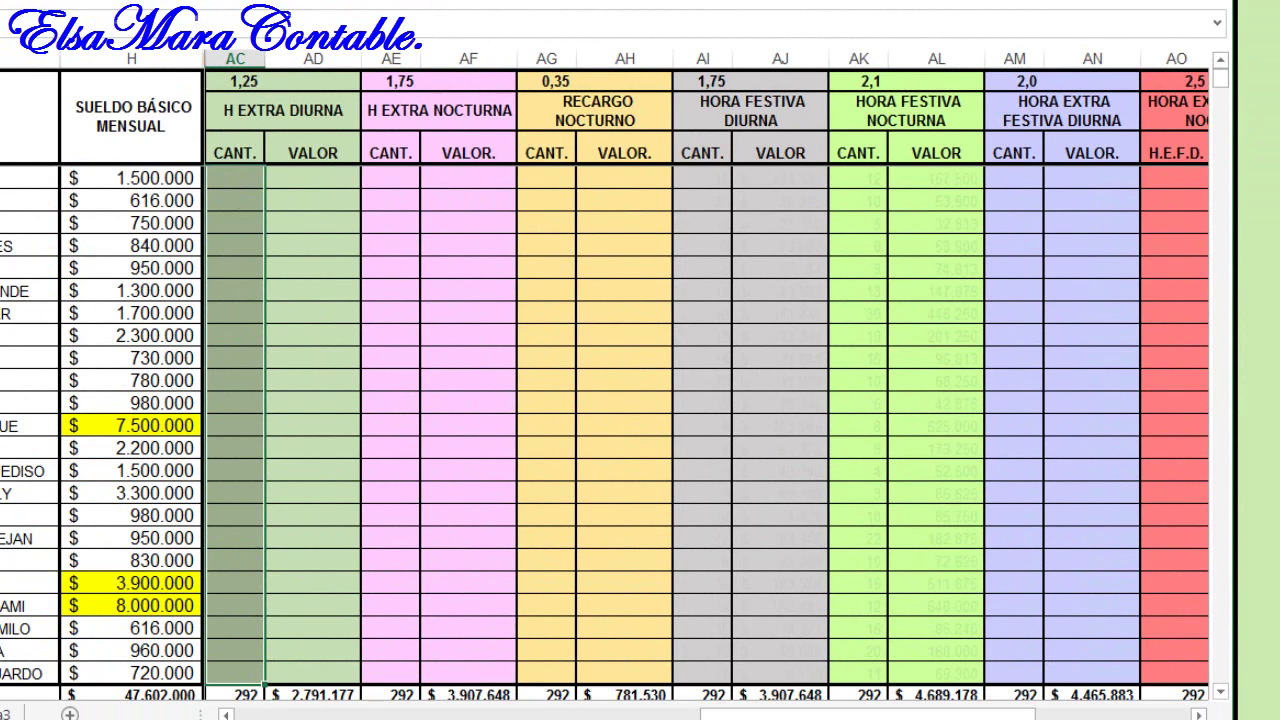
pyautogui.hotkey('ctrl', 'v')
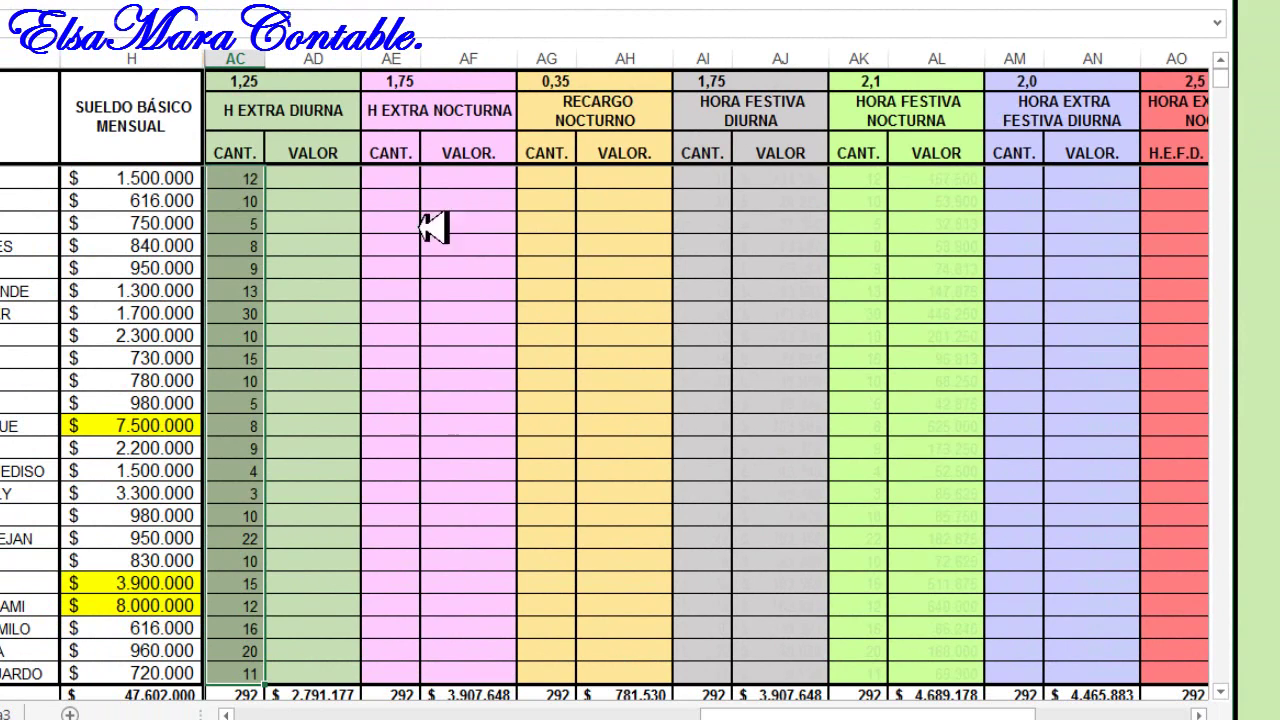
# Step: Apply a black font color to the H EXTRA NOCTURNA quantities in AE13:AE35 and the RECARGO NOCTURNO quantities in AG13:AG35
pyautogui.moveTo(397, 176); pyautogui.dragTo(406, 677)
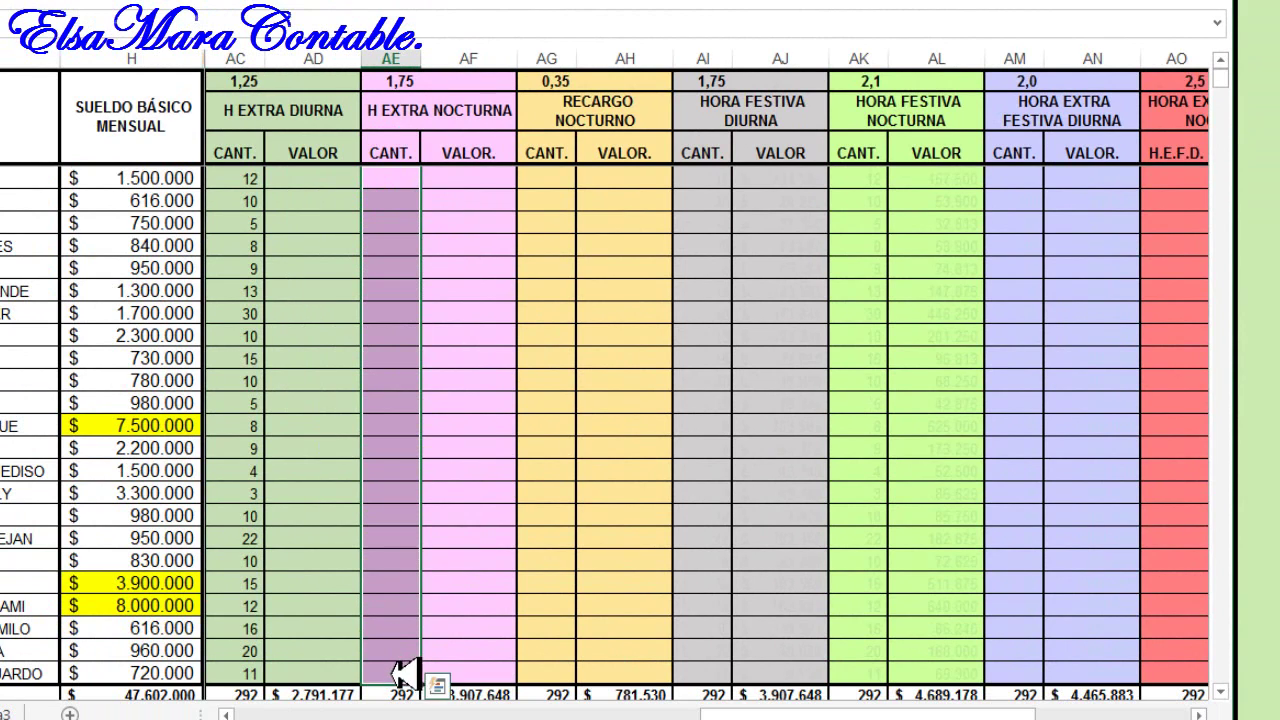
pyautogui.hotkey('ctrl', 'v')
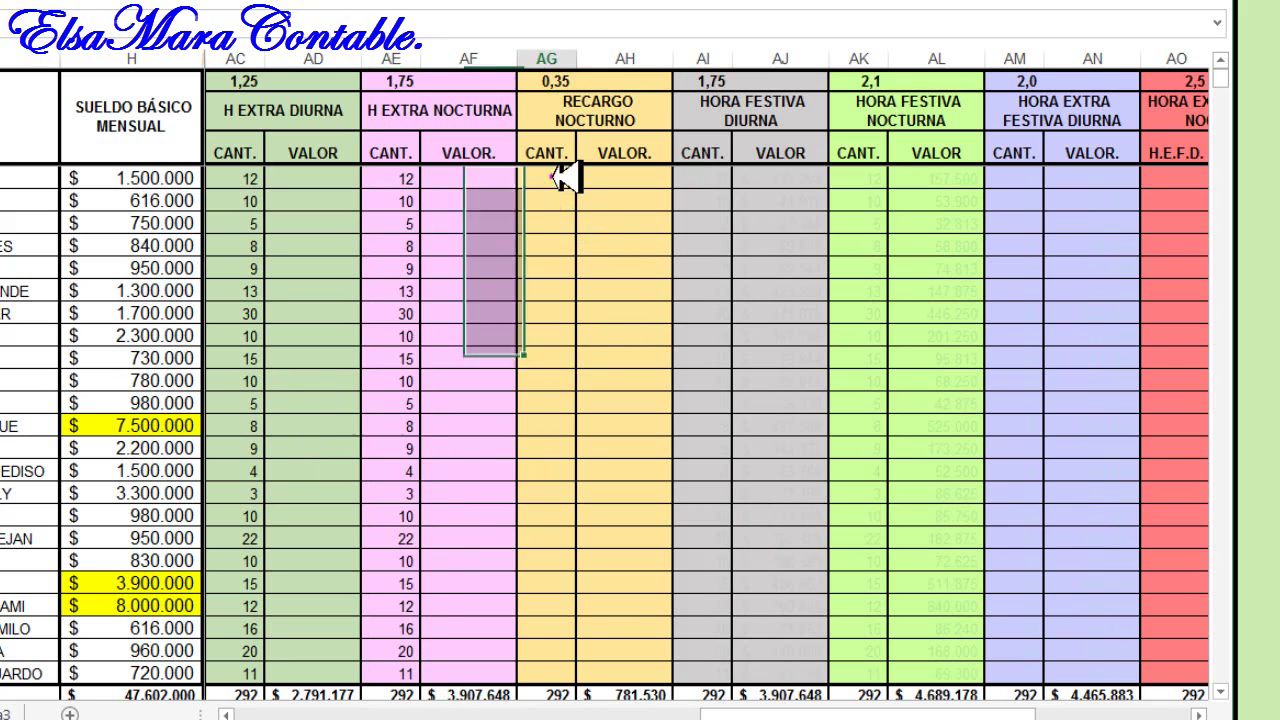
pyautogui.moveTo(563, 177); pyautogui.dragTo(560, 675)
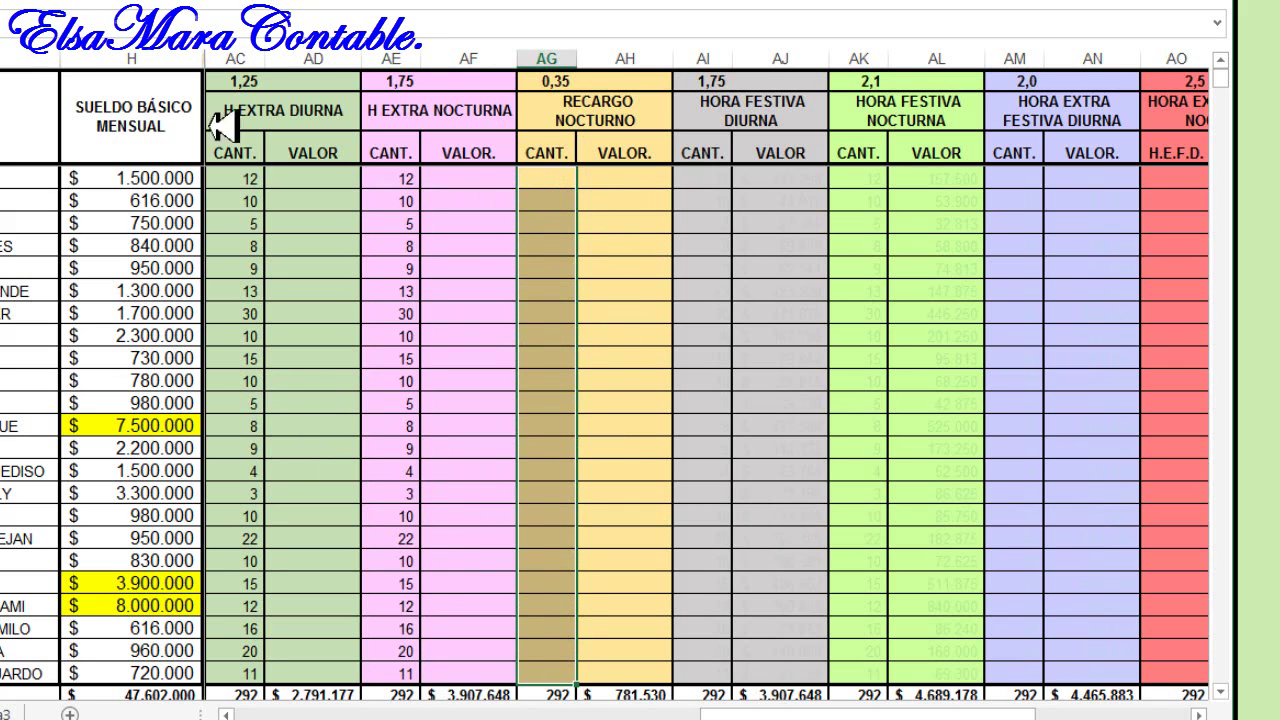
pyautogui.hotkey('ctrl', 'v')
# Step: Apply a black font color to the HORA FESTIVA DIURNA, HORA FESTIVA NOCTURNA and HORA EXTRA FESTIVA DIURNA quantities in AI, AK and AM, rows 13 to 35
pyautogui.moveTo(703, 180); pyautogui.dragTo(720, 677)
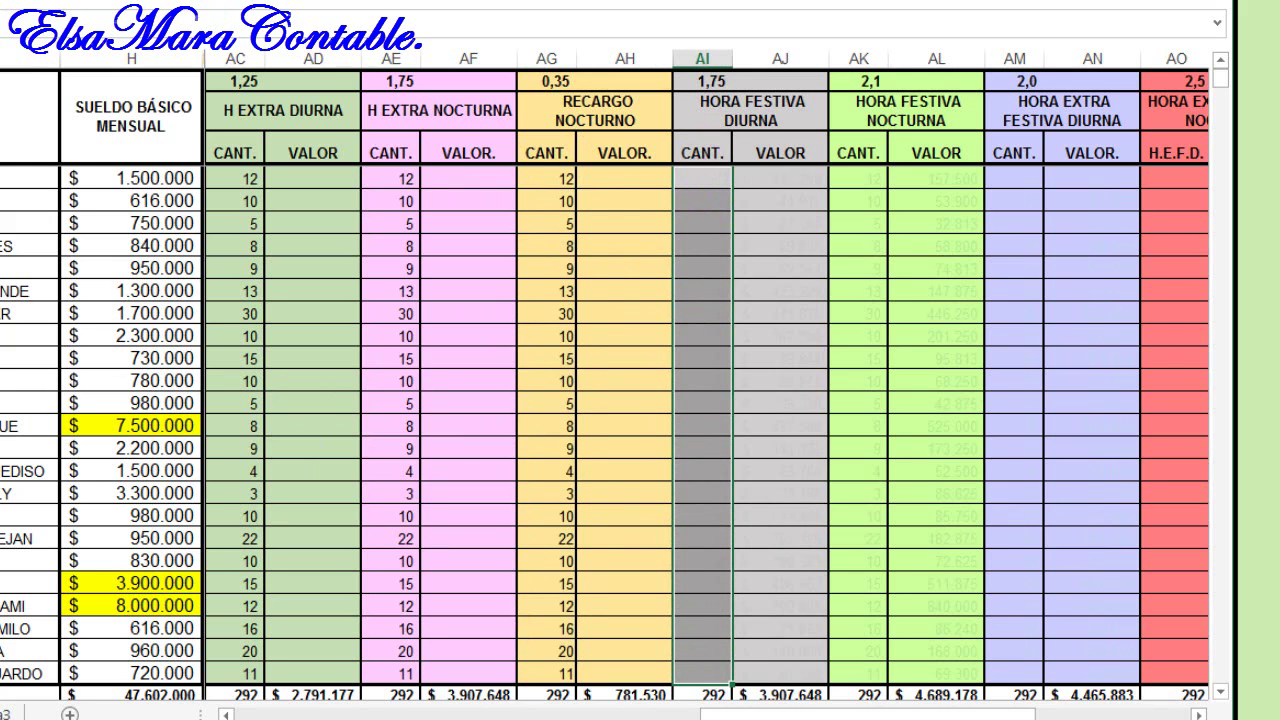
pyautogui.hotkey('ctrl', 'v')
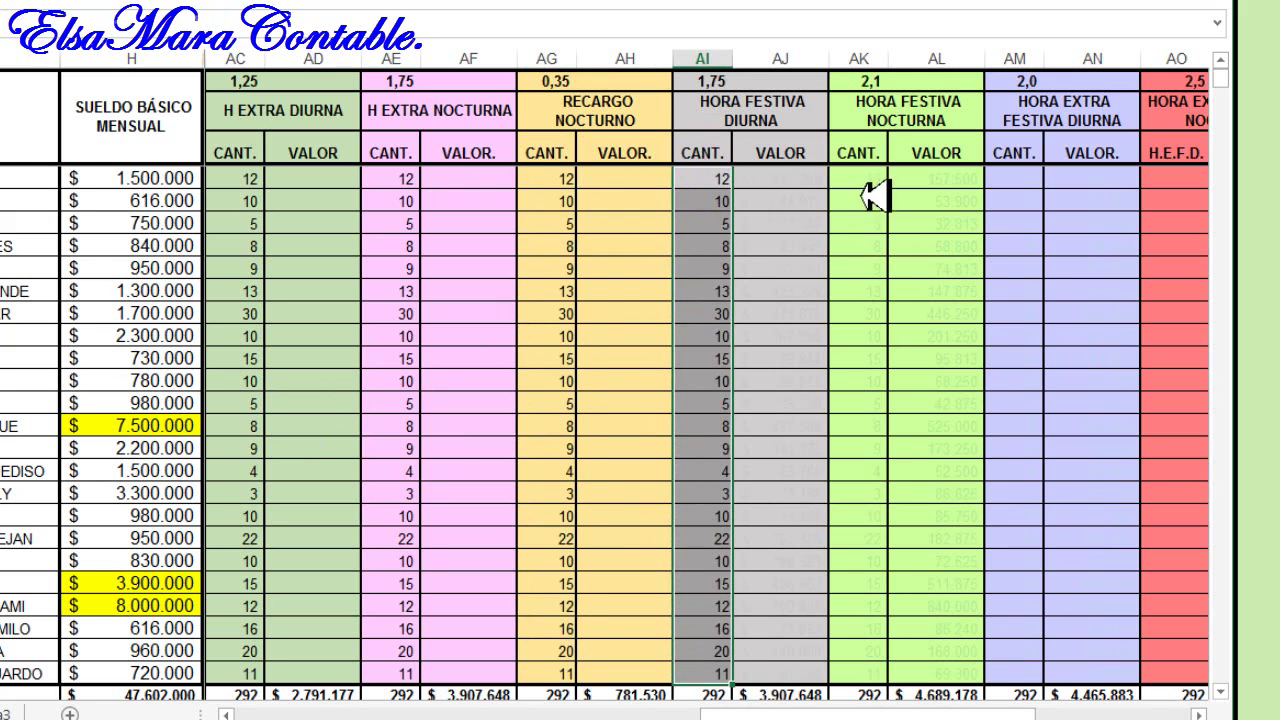
pyautogui.moveTo(860, 178); pyautogui.dragTo(868, 663)
pyautogui.hotkey('ctrl', 'c')
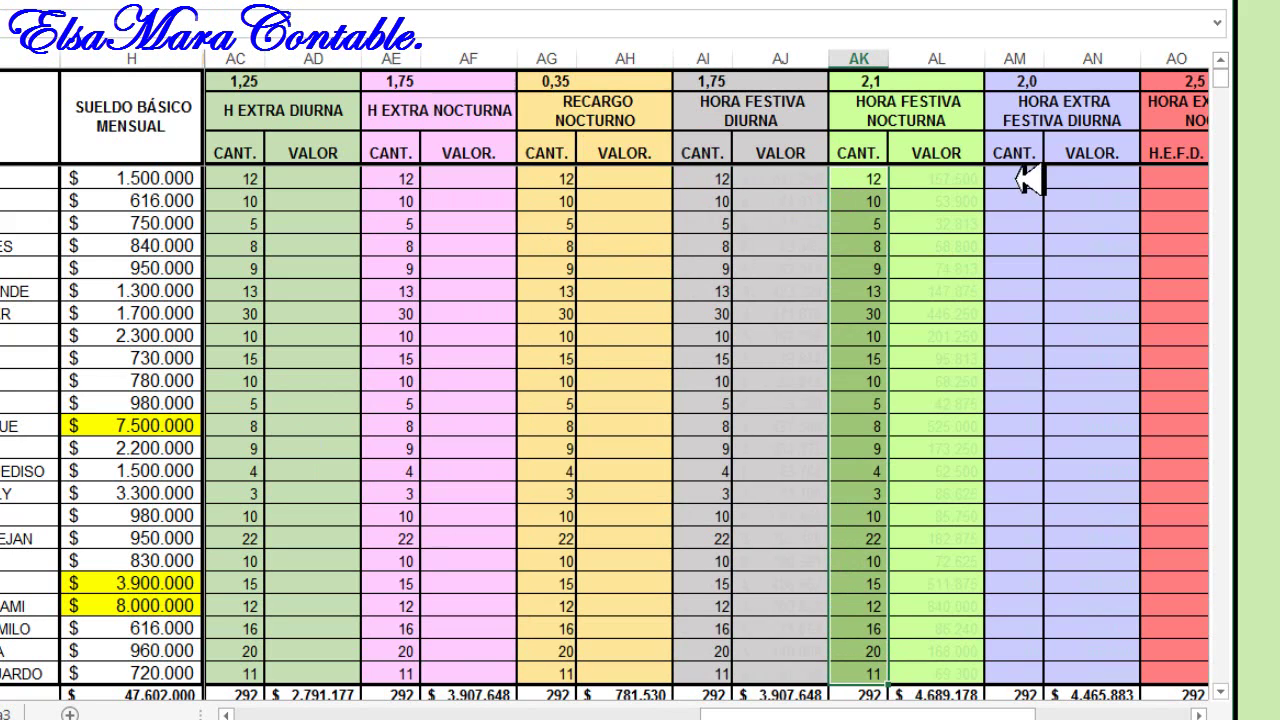
pyautogui.moveTo(1015, 177); pyautogui.dragTo(1030, 665)
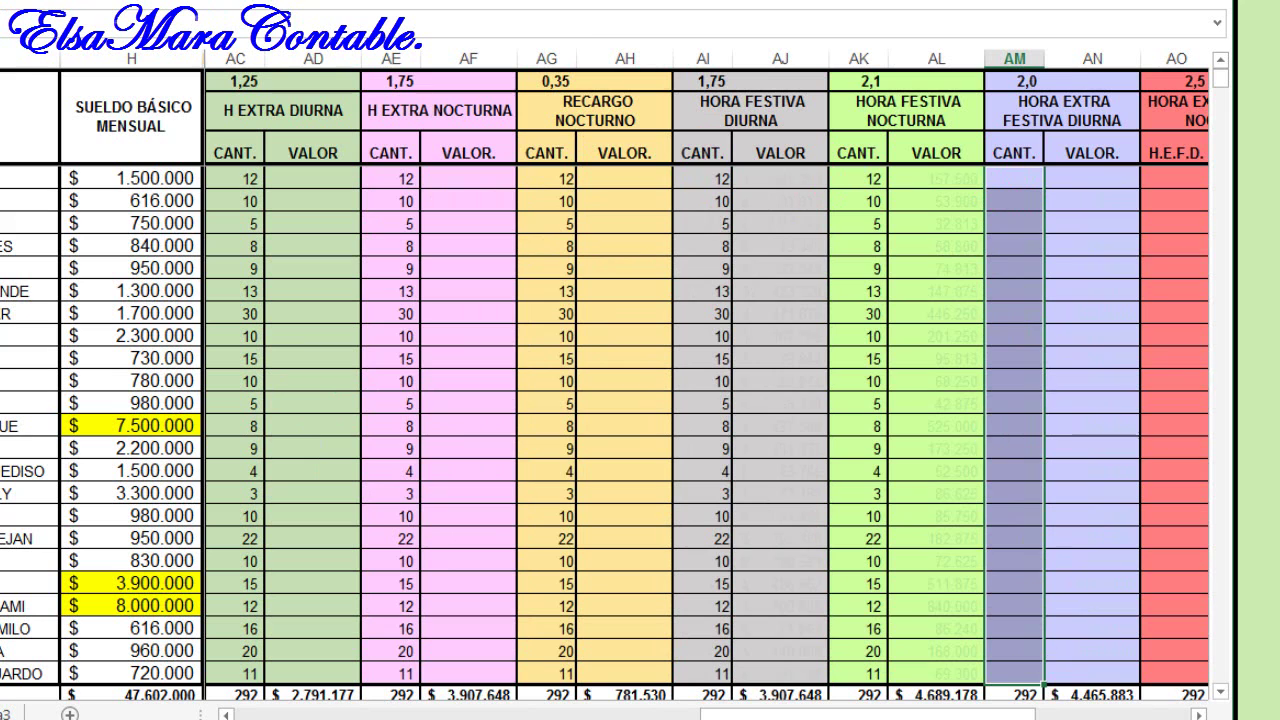
pyautogui.click(1100, 400)
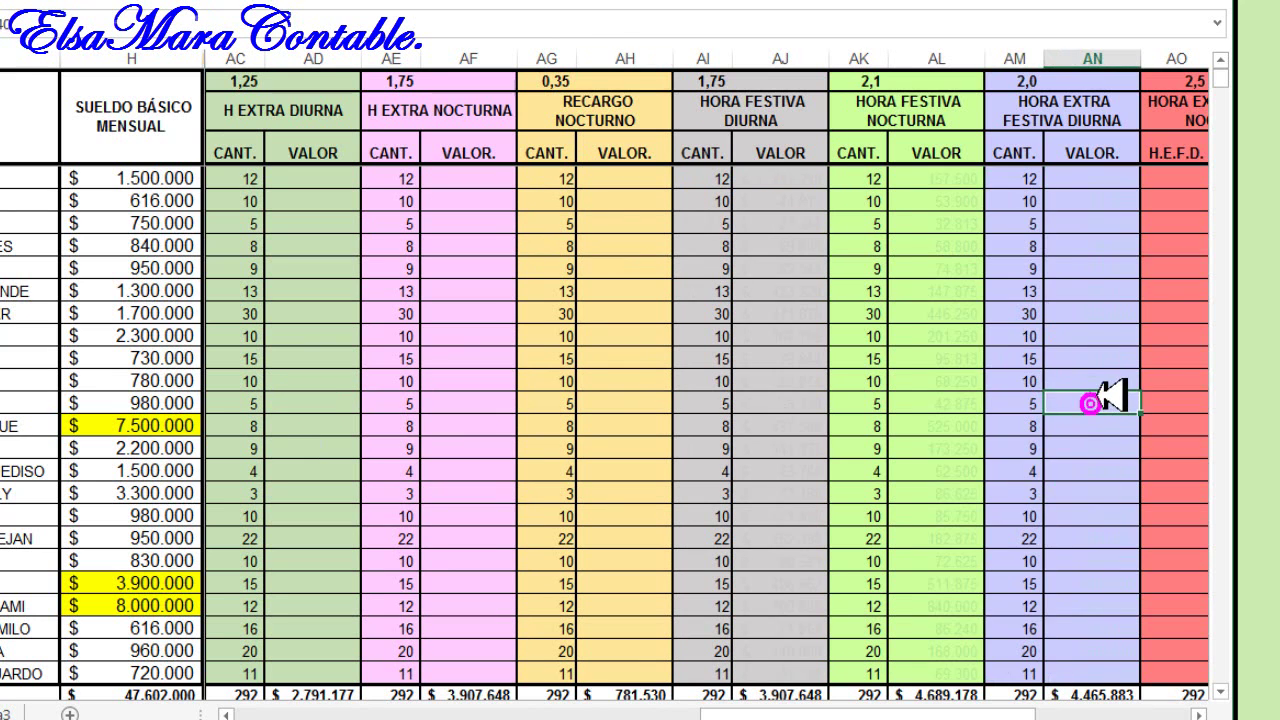
# Step: Apply a black font color to the H.E.F.D. quantities of HORA EXTRA FESTIVA NOCTURNA in AO13:AO35
pyautogui.press('Right')
pyautogui.press('Right')
pyautogui.press('Right')
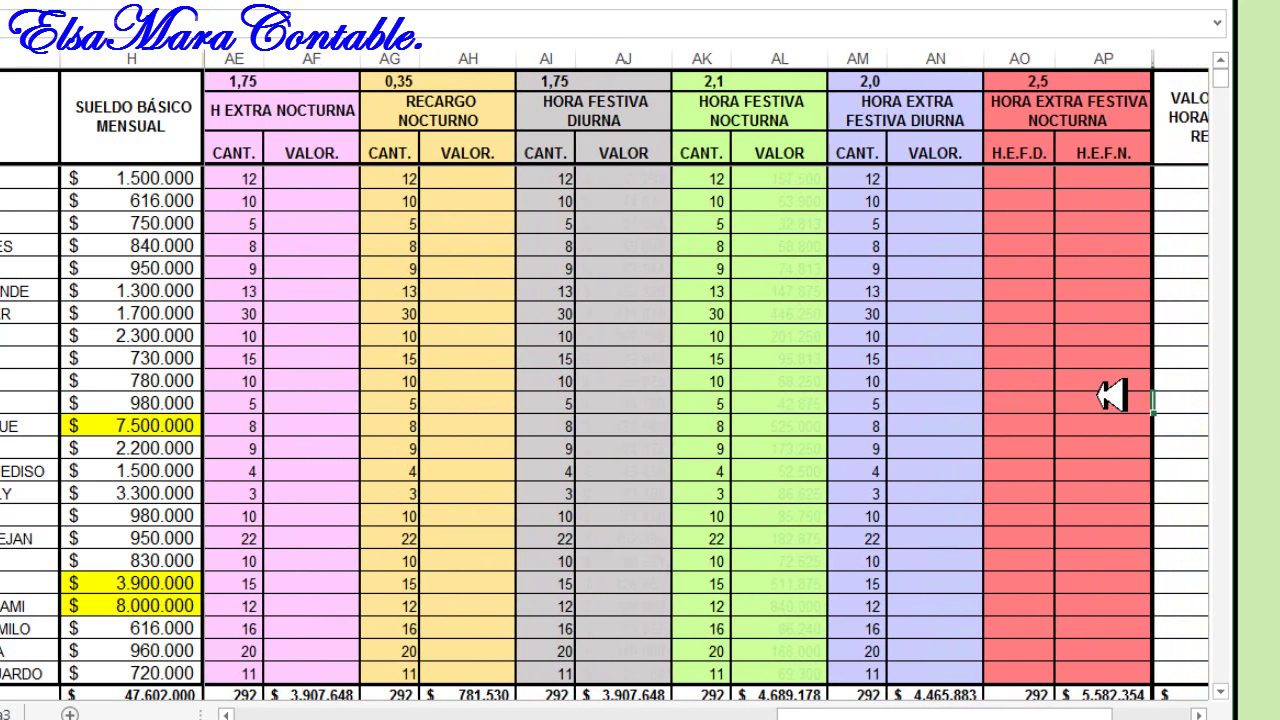
pyautogui.moveTo(1012, 178); pyautogui.dragTo(1029, 666)
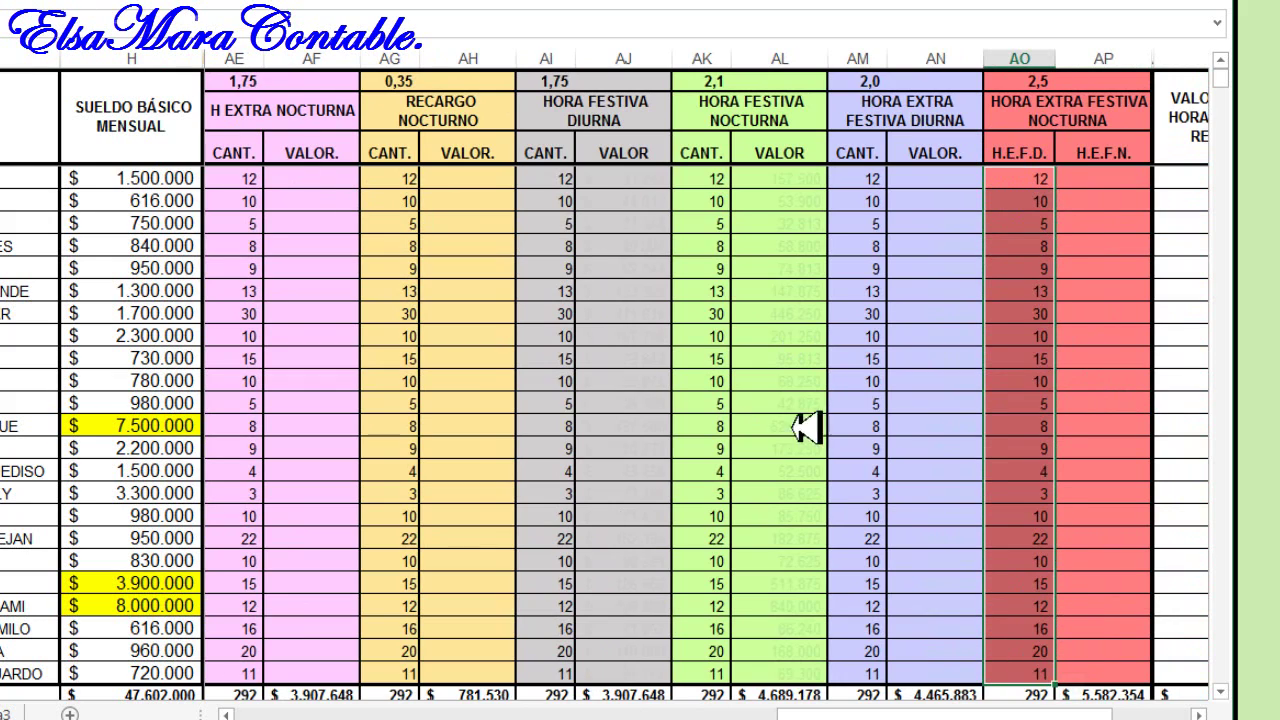
pyautogui.hotkey('ctrl', 'v')
# Step: Enlarge the font in rows 13 to 35 across the columns from H EXTRA DIURNA to HORA EXTRA FESTIVA NOCTURNA
pyautogui.click(760, 408)
pyautogui.press('Left')
pyautogui.press('Left')
pyautogui.press('Left')
pyautogui.press('Left')
pyautogui.press('Left')
pyautogui.press('Left')
pyautogui.press('Left')
pyautogui.press('Left')
pyautogui.press('Left')
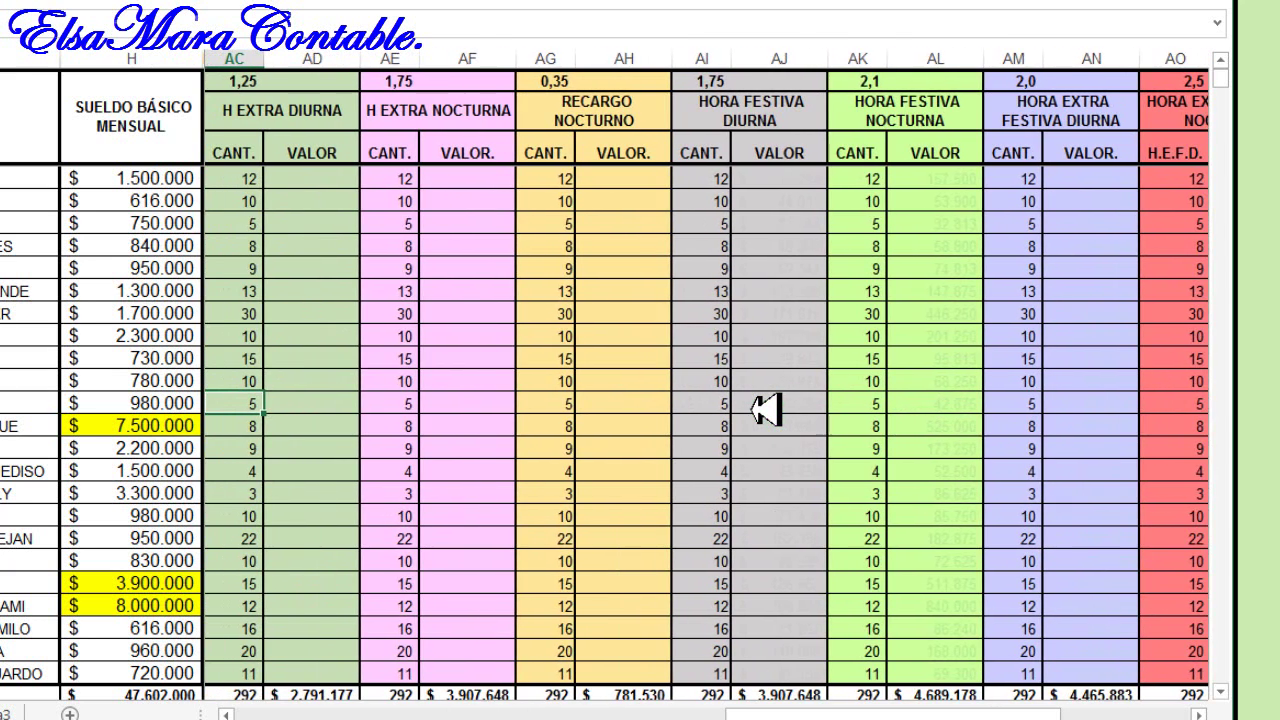
pyautogui.press('Left')
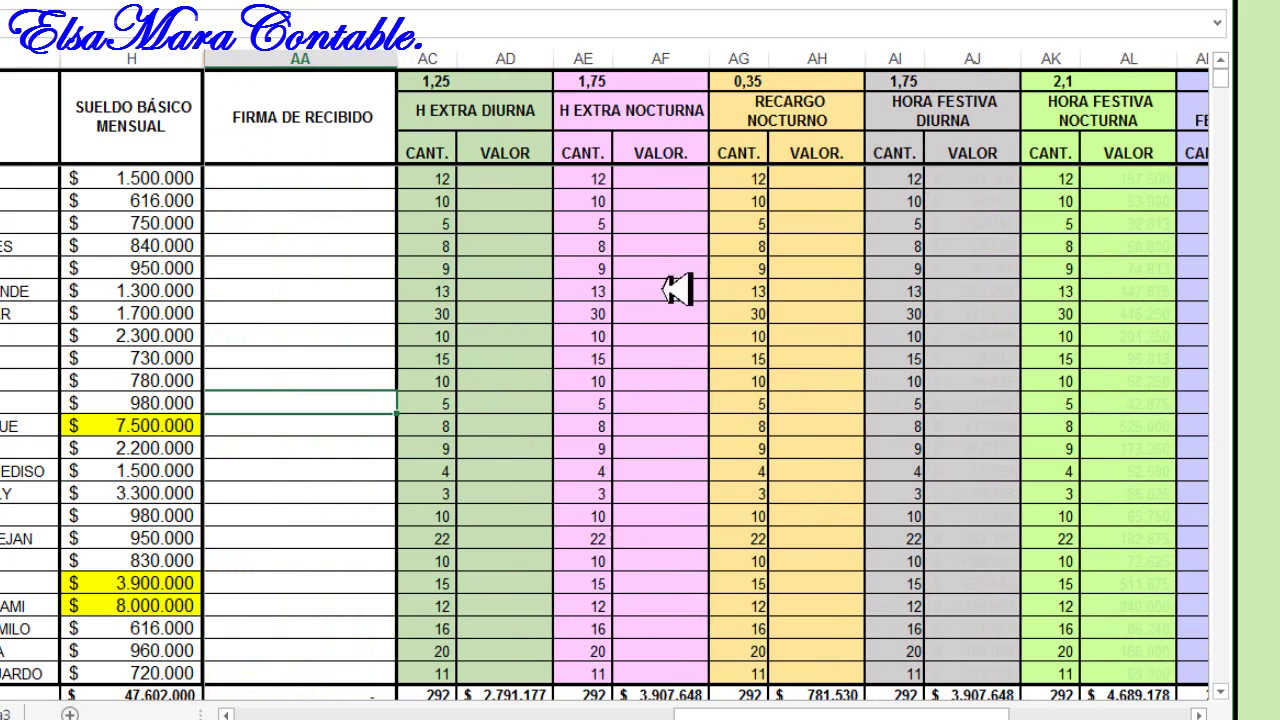
pyautogui.moveTo(434, 177); pyautogui.dragTo(783, 666)
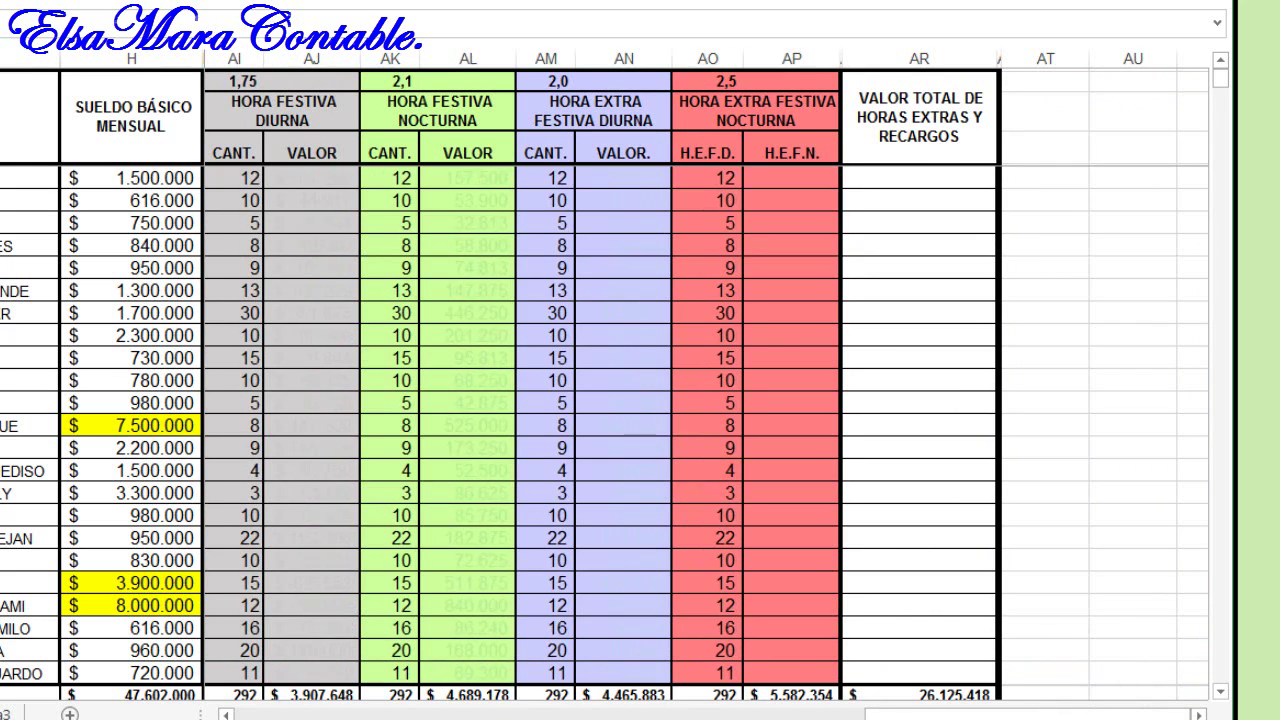
# Step: Examine the enlarged quantities across the overtime and surcharge columns, from HORA FESTIVA NOCTURNA back to FIRMA DE RECIBIDO and forward to column AM
pyautogui.press('Left')
pyautogui.press('Left')
pyautogui.press('Left')
pyautogui.press('Left')
pyautogui.press('Left')
pyautogui.press('Left')
pyautogui.press('Left')
pyautogui.press('Left')
pyautogui.press('Left')
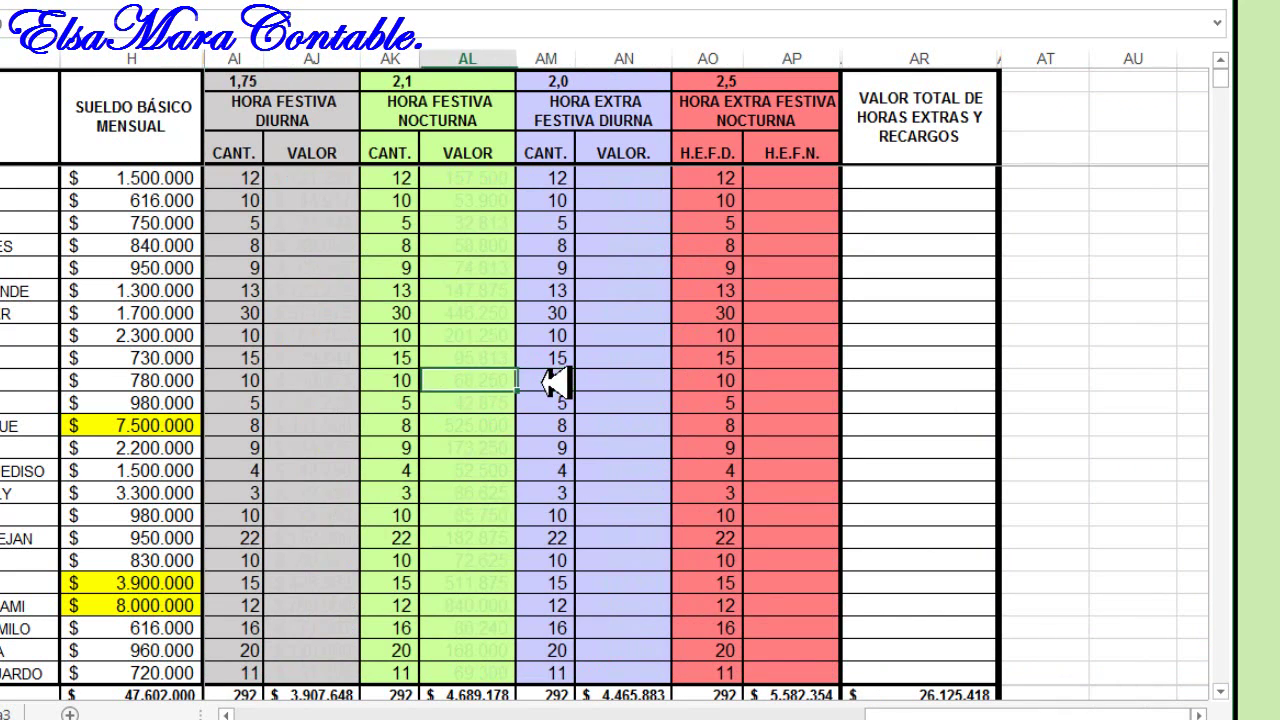
pyautogui.press('Left')
pyautogui.press('Left')
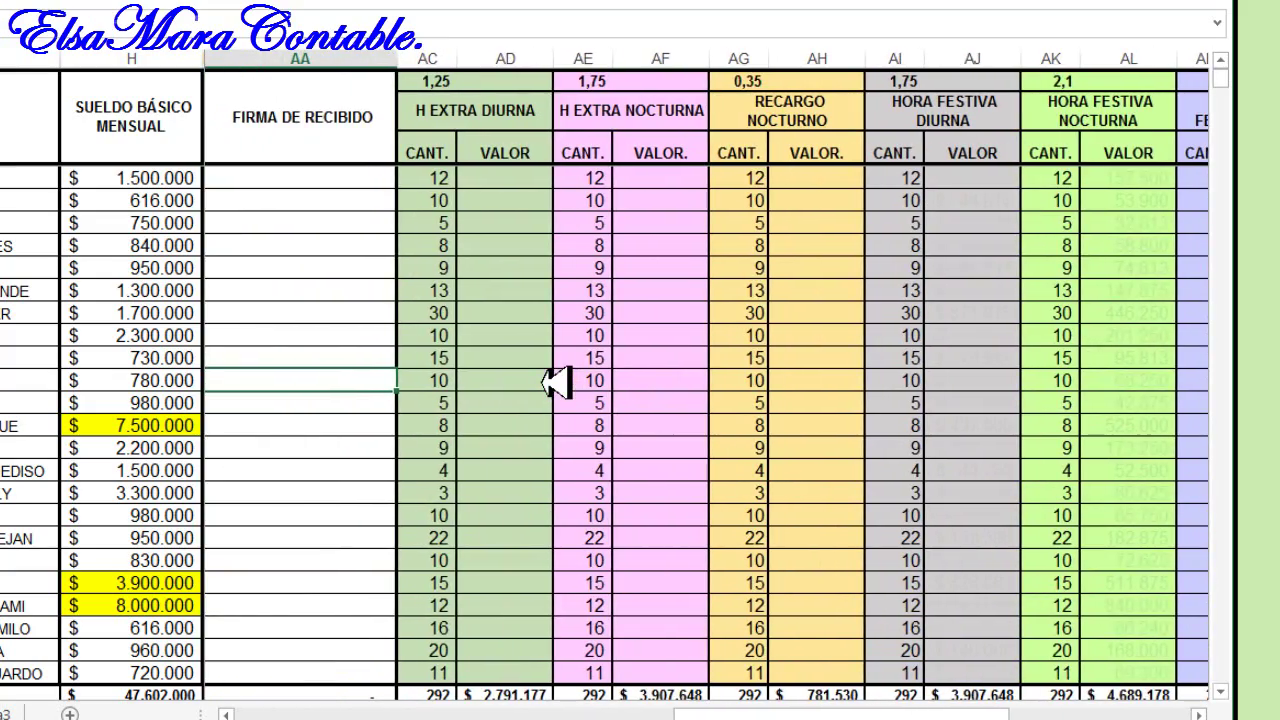
pyautogui.press('Right')
pyautogui.press('Right')
pyautogui.press('Right')
pyautogui.press('Right')
pyautogui.press('Right')
pyautogui.press('Right')
pyautogui.press('Right')
pyautogui.press('Right')
pyautogui.press('Right')
pyautogui.press('Right')
pyautogui.press('Right')
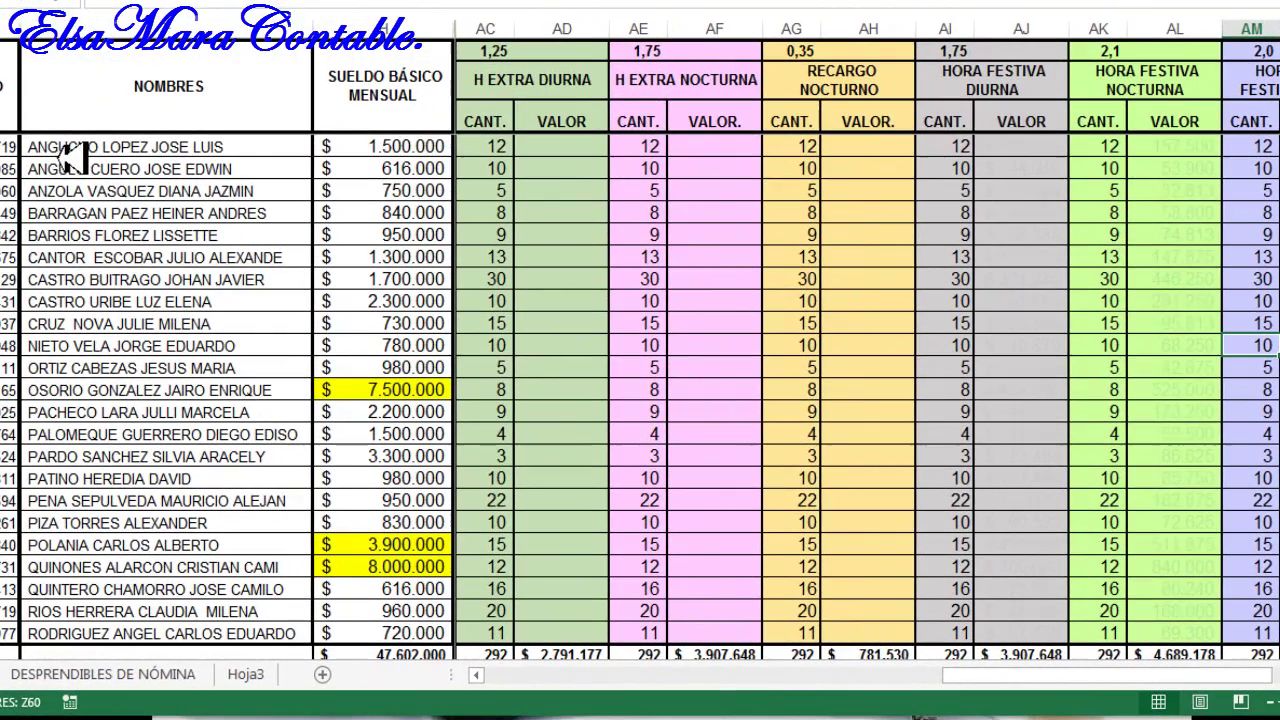
# Step: Apply a black font color to the first two employees' H EXTRA NOCTURNA quantities in AE11:AE12
pyautogui.scroll(1, 77, 150)
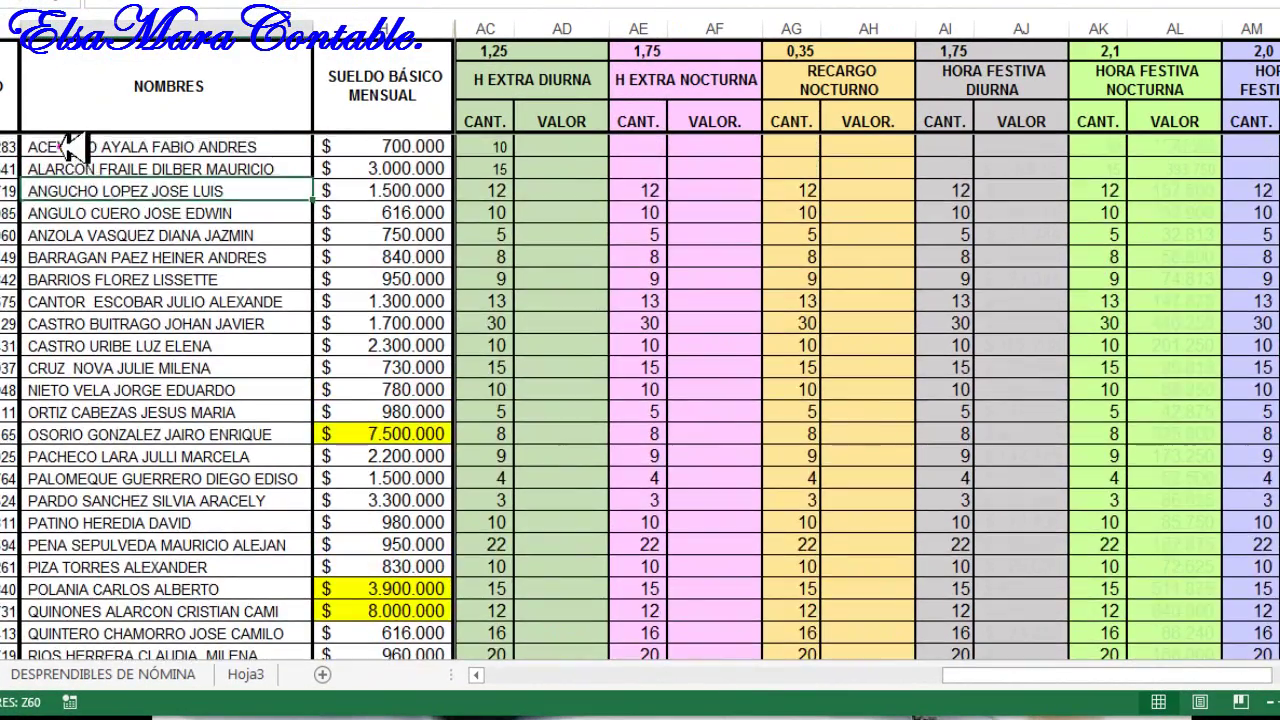
pyautogui.click(210, 155)
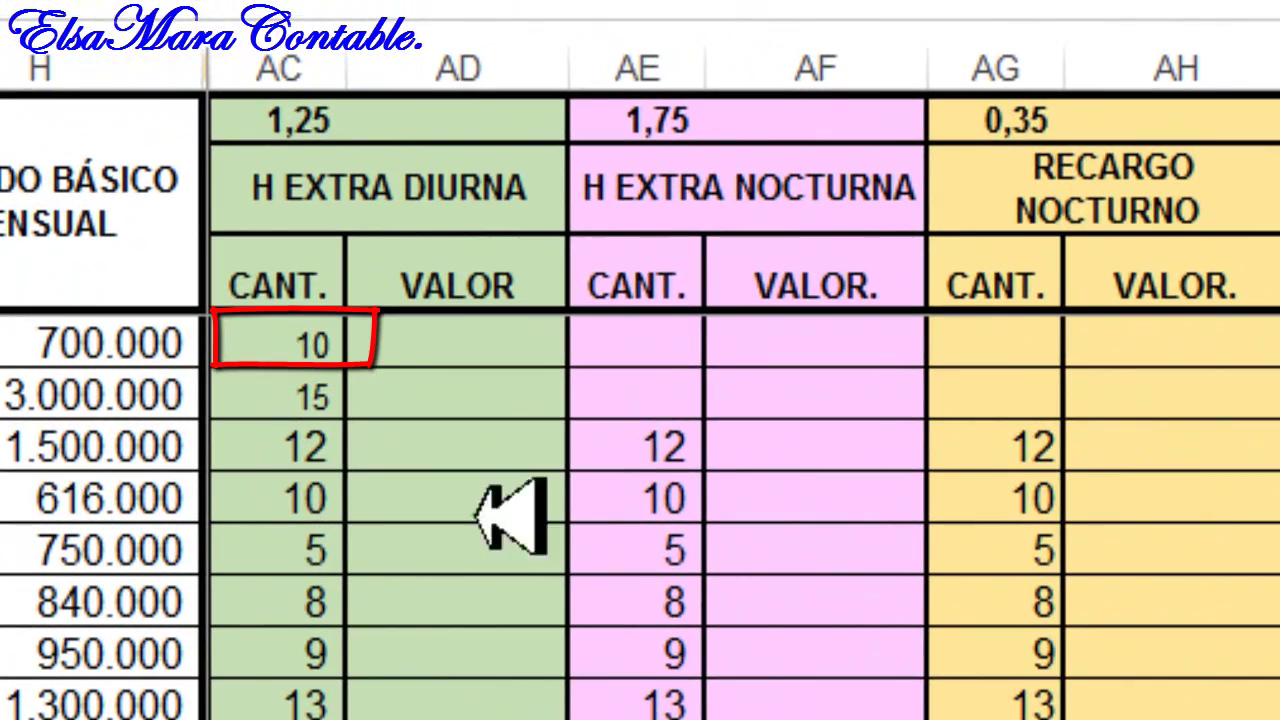
pyautogui.click(600, 146)
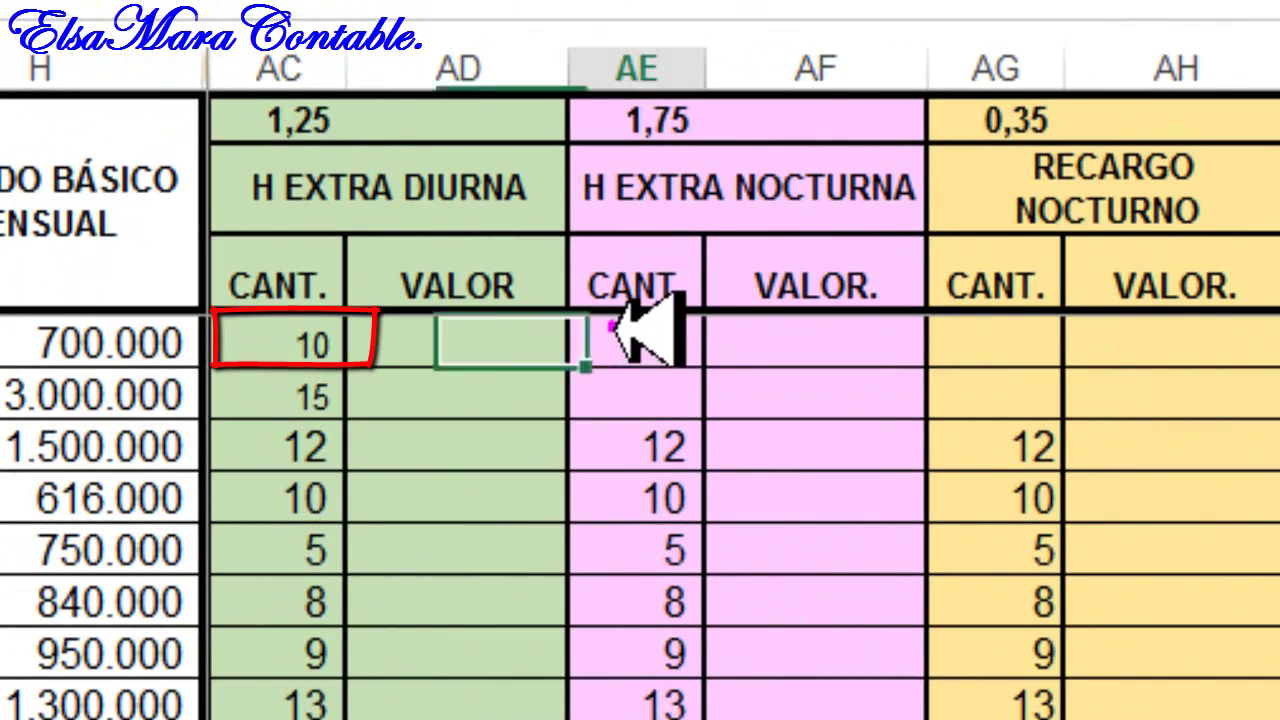
pyautogui.moveTo(640, 340); pyautogui.dragTo(643, 389)
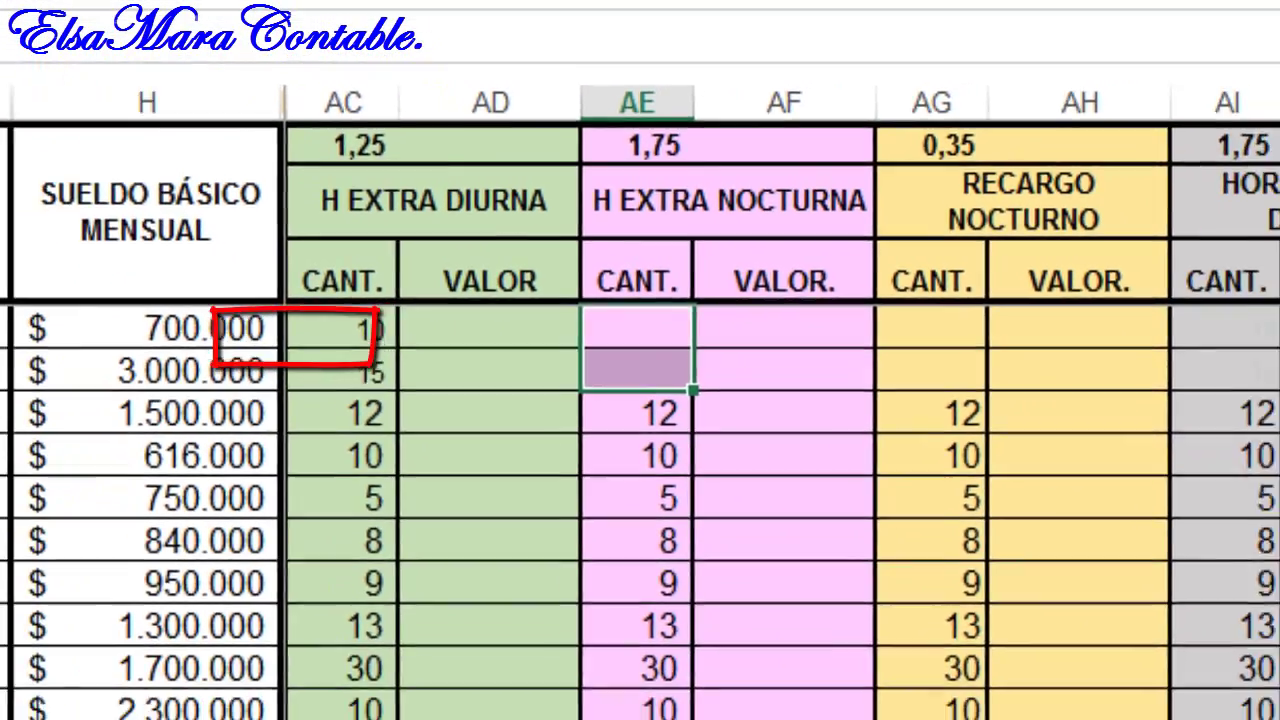
pyautogui.write('10 15')
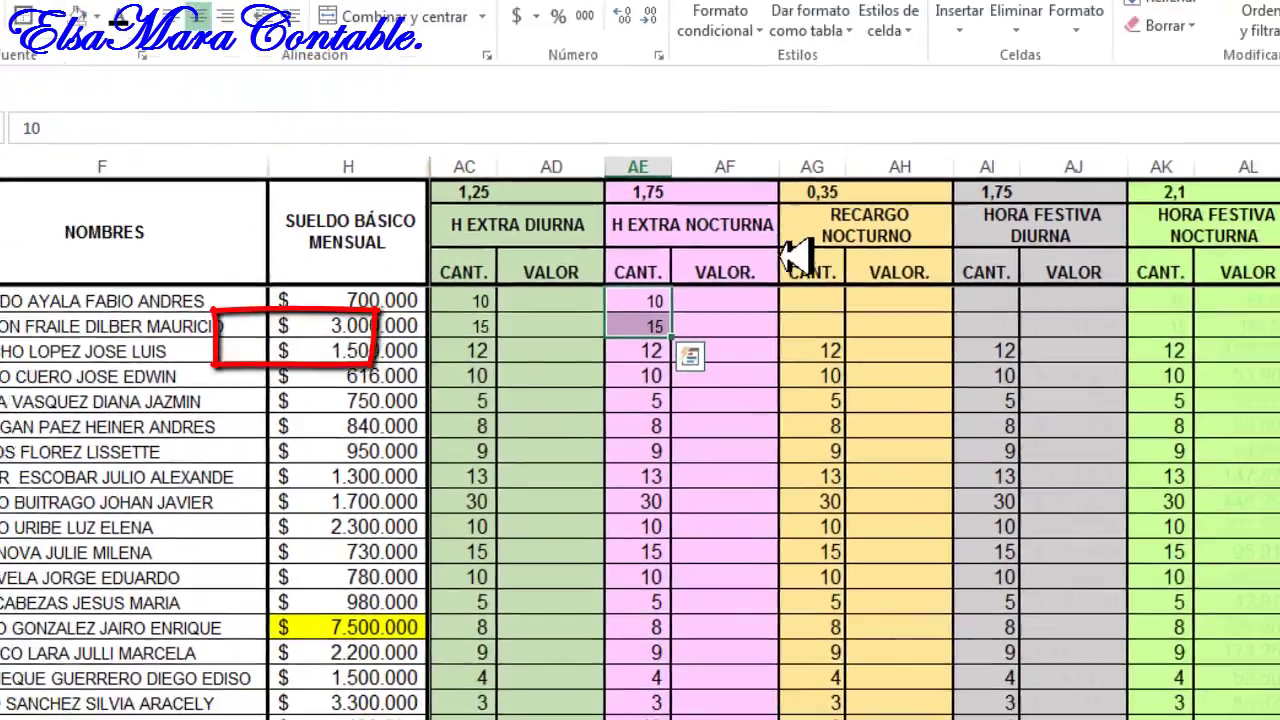
# Step: Apply a black font color to the quantities in rows 11 and 12 of columns AG, AI, AK, AM and AO
pyautogui.moveTo(806, 300); pyautogui.dragTo(810, 326)
pyautogui.write('10 15')
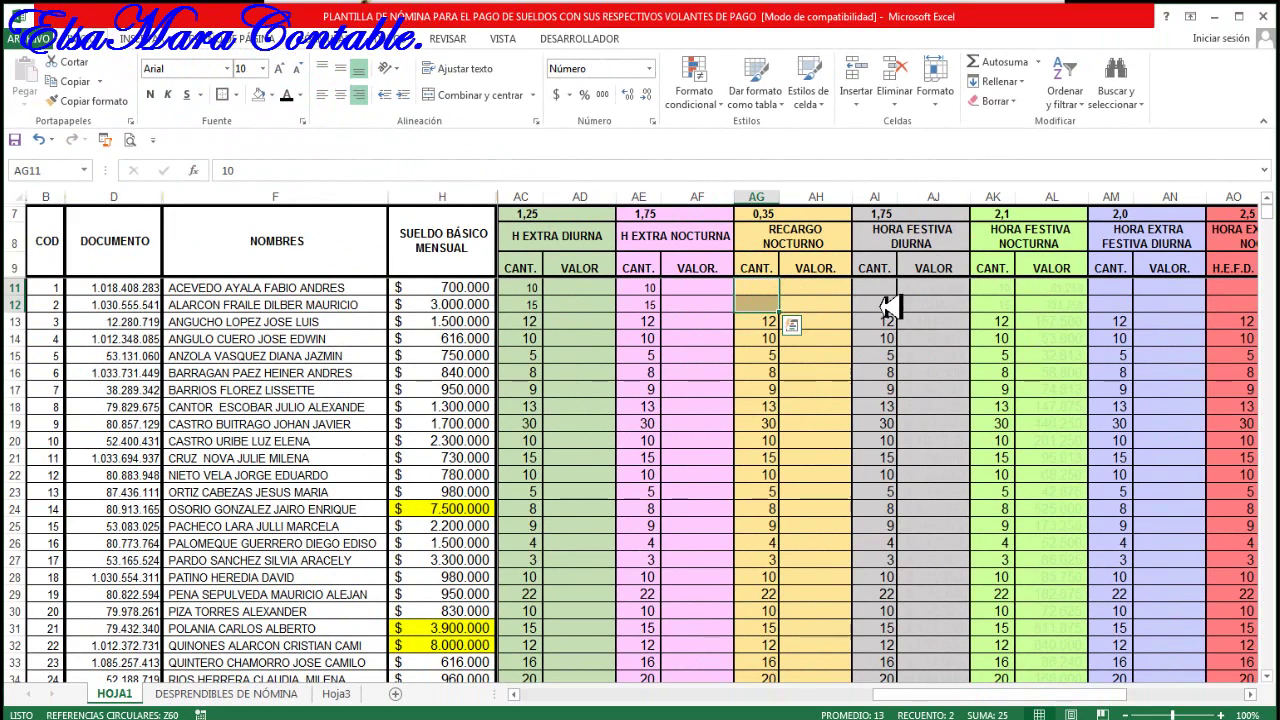
pyautogui.moveTo(883, 288); pyautogui.dragTo(883, 305)
pyautogui.moveTo(994, 289); pyautogui.dragTo(994, 321)
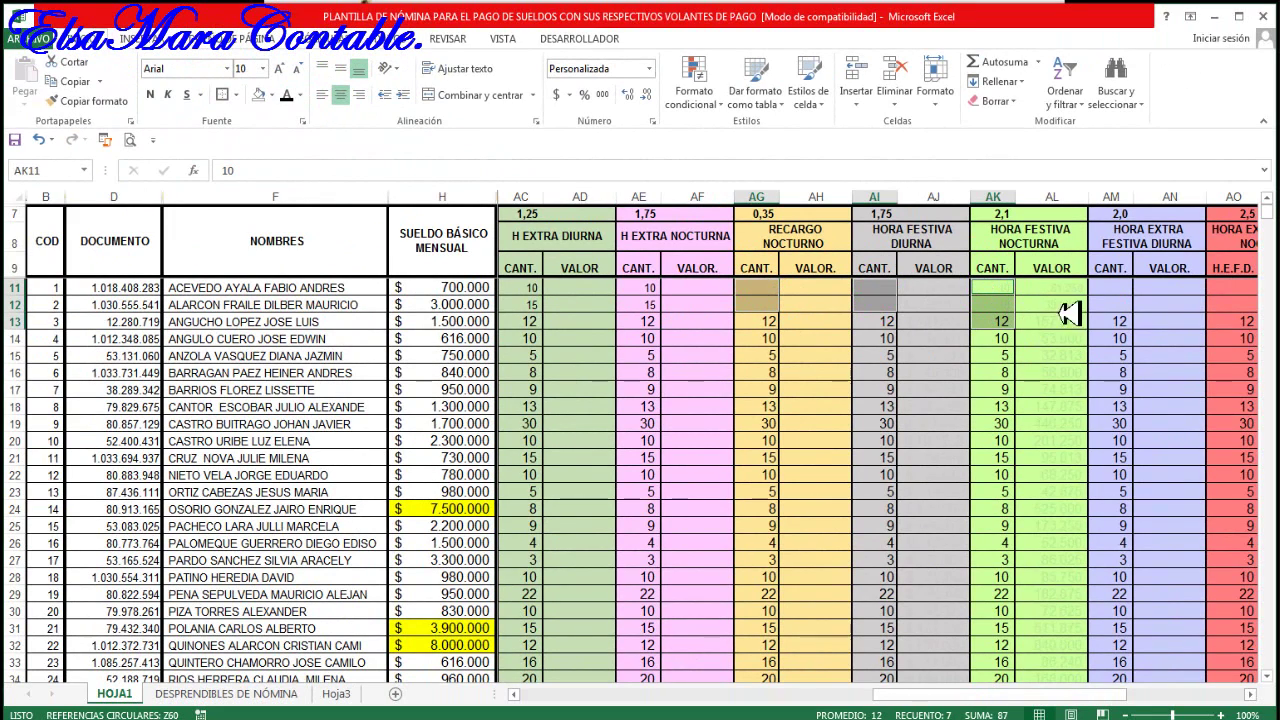
pyautogui.moveTo(1117, 288); pyautogui.dragTo(1118, 322)
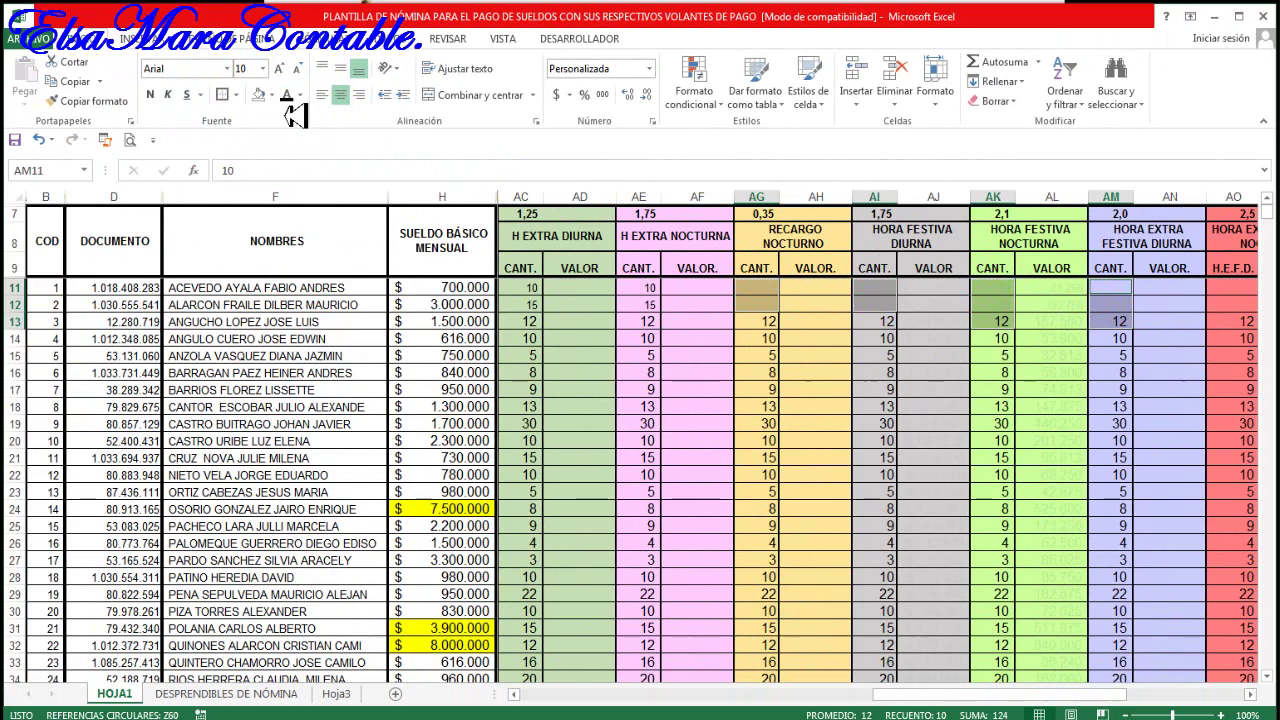
pyautogui.moveTo(1237, 287); pyautogui.dragTo(1240, 312)
pyautogui.click(1071, 443)
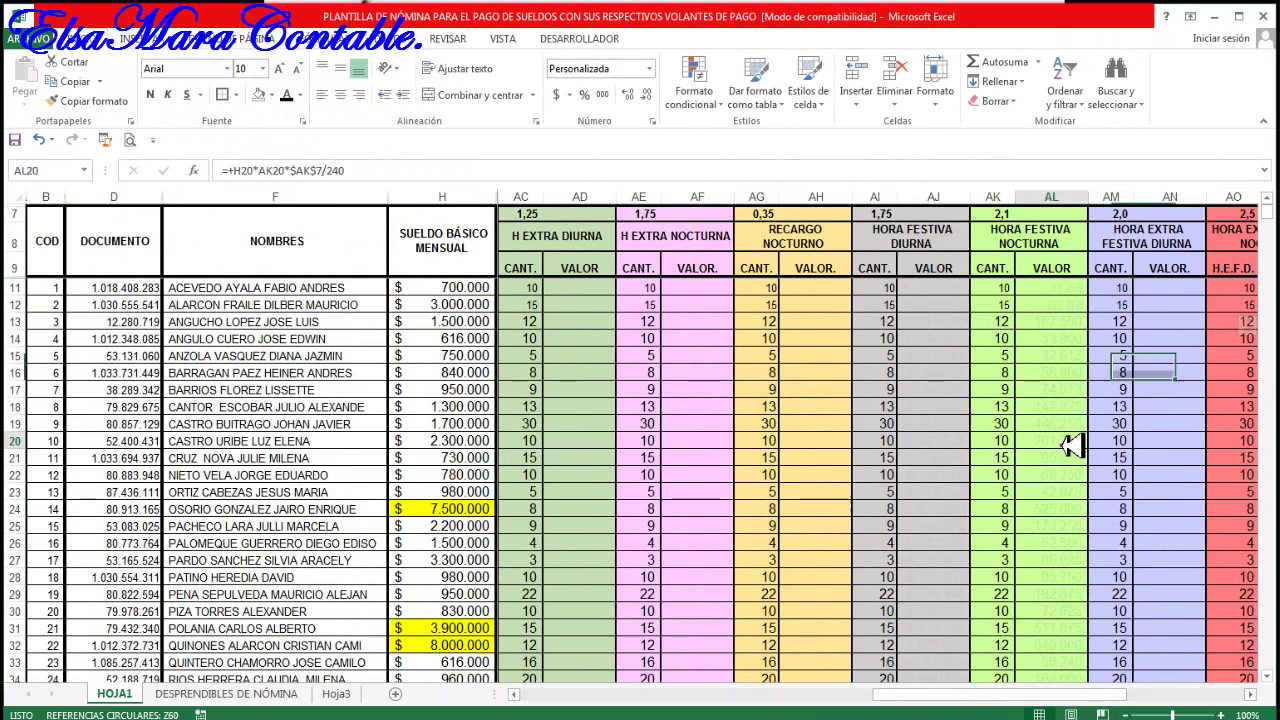
# Step: Examine row 20 from AL20 to VALOR TOTAL DE HORAS EXTRAS Y RECARGOS in AR20, and back across to Z20
pyautogui.press('Right')
pyautogui.press('Right')
pyautogui.press('Right')
pyautogui.press('Right')
pyautogui.press('Right')
pyautogui.press('Right')
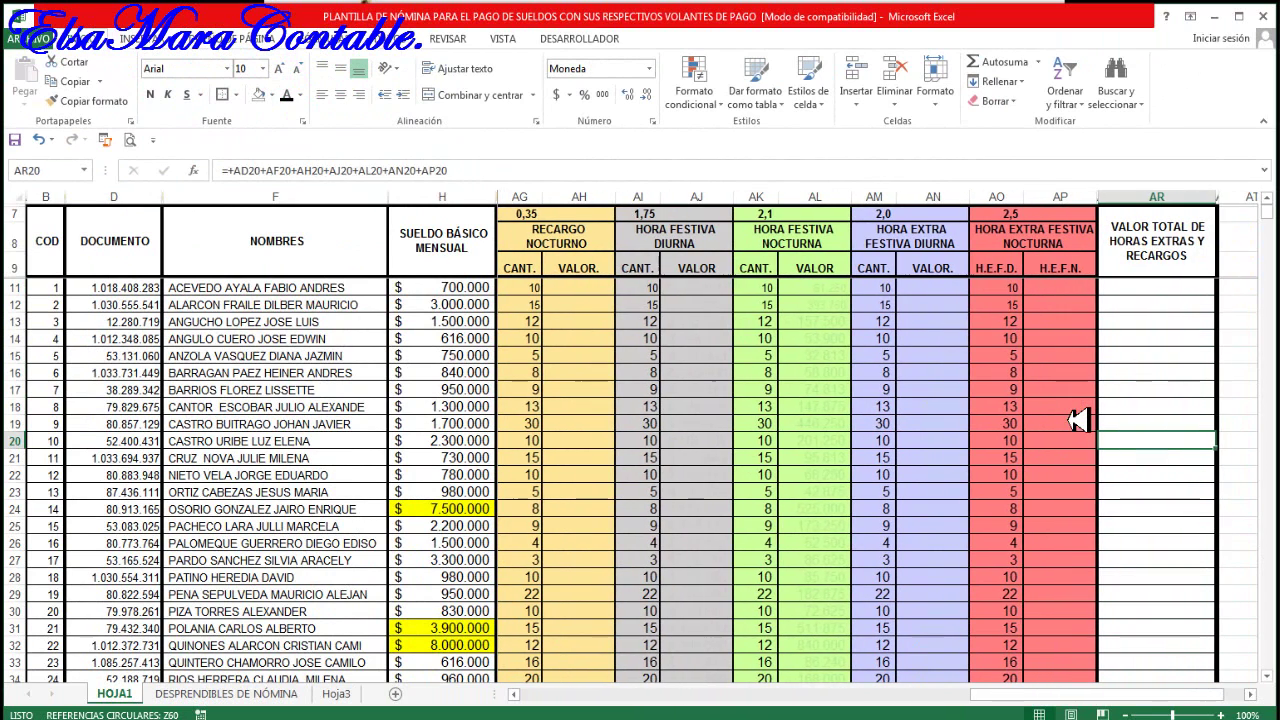
pyautogui.press('Left')
pyautogui.press('Left')
pyautogui.press('Left')
pyautogui.press('Left')
pyautogui.press('Left')
pyautogui.press('Left')
pyautogui.press('Left')
pyautogui.press('Left')
pyautogui.press('Left')
pyautogui.press('Left')
pyautogui.press('Left')
pyautogui.press('Left')
pyautogui.press('Left')
pyautogui.press('Left')
pyautogui.press('Left')
pyautogui.press('Left')
pyautogui.press('Left')
pyautogui.press('Left')
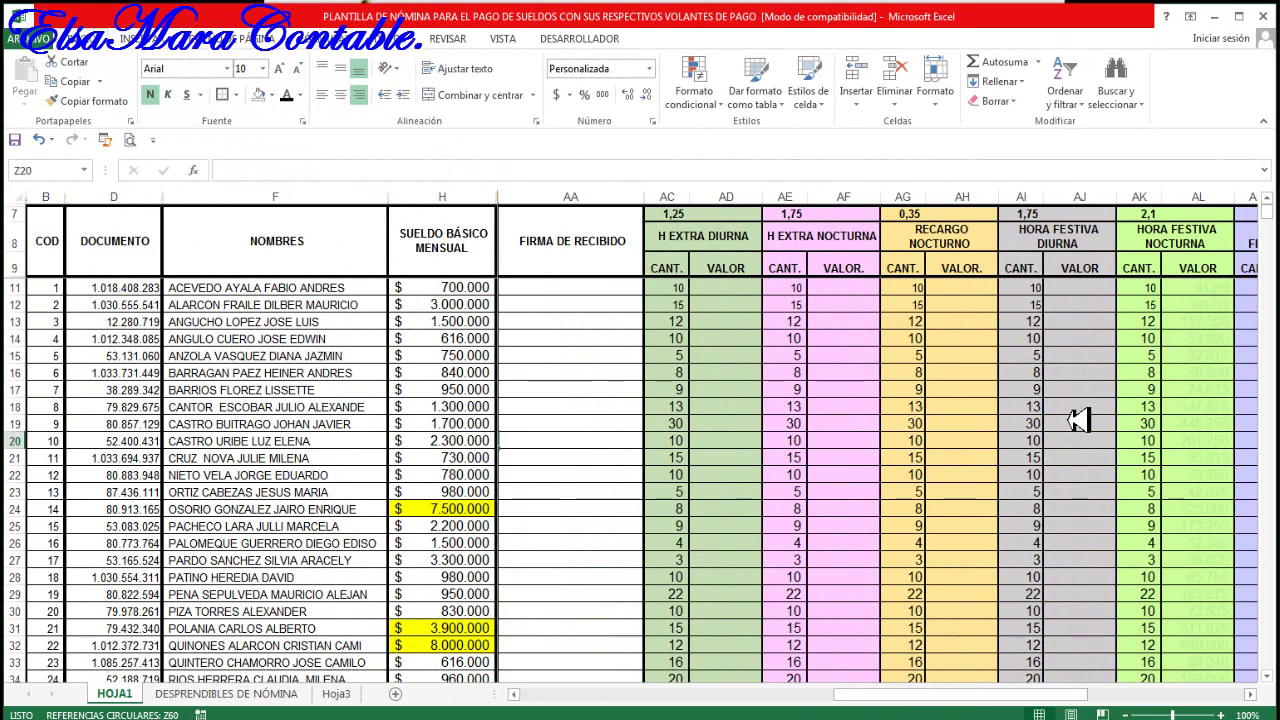
# Step: Examine the quantities and VALOR formulas in row 11 from H EXTRA DIURNA to HORA EXTRA FESTIVA DIURNA in AN11
pyautogui.moveTo(737, 286); pyautogui.dragTo(700, 287)
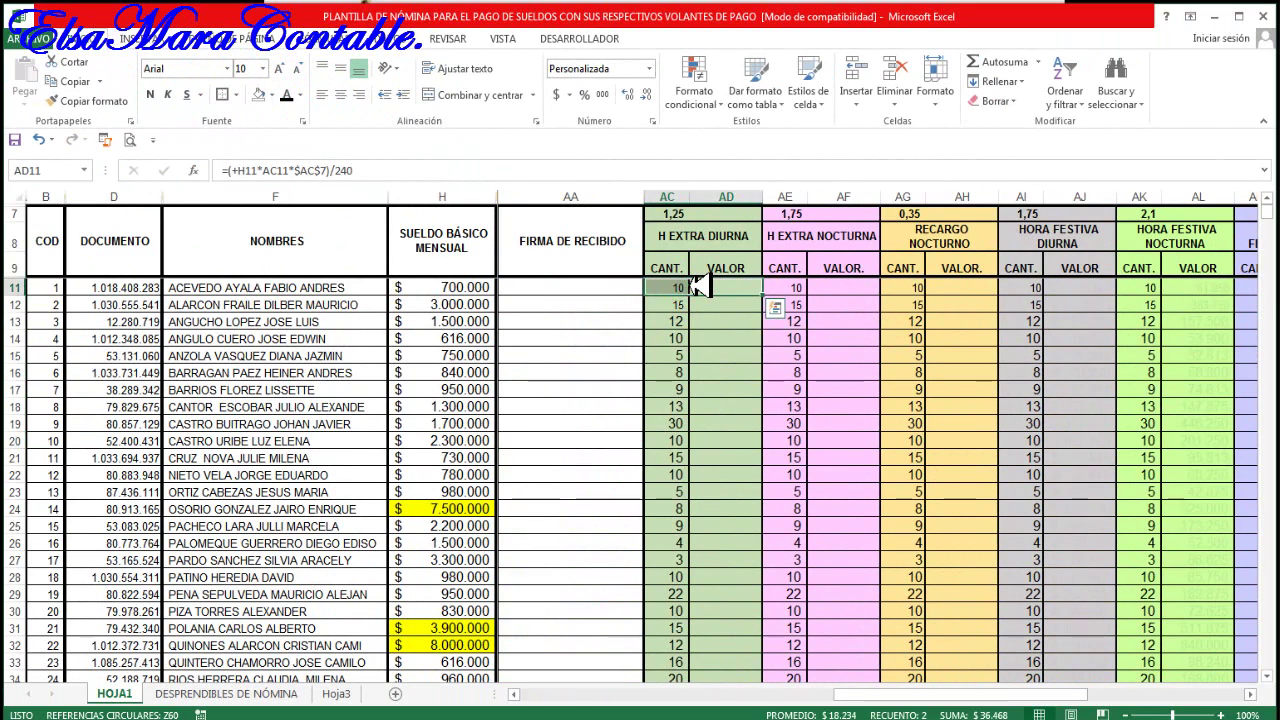
pyautogui.press('Right')
pyautogui.press('Right')
pyautogui.press('Right')
pyautogui.press('Right')
pyautogui.press('Right')
pyautogui.press('Right')
pyautogui.press('Right')
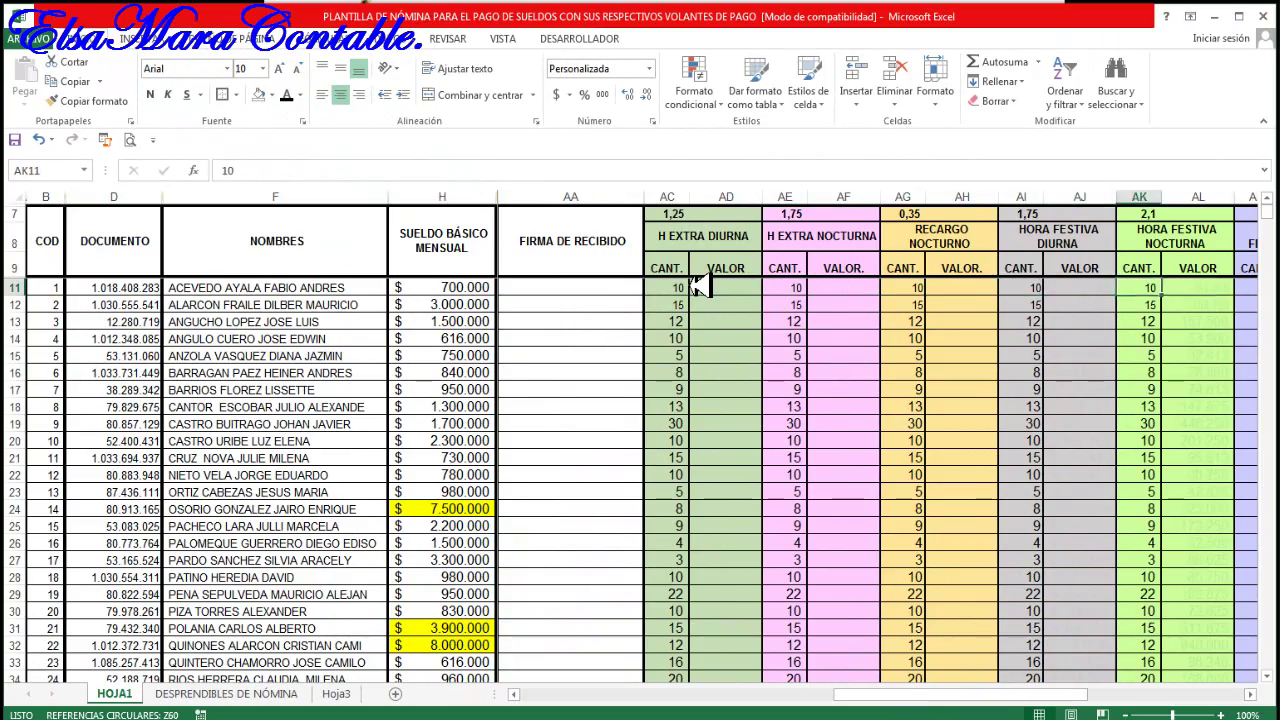
pyautogui.press('Right')
pyautogui.press('Right')
pyautogui.press('Right')
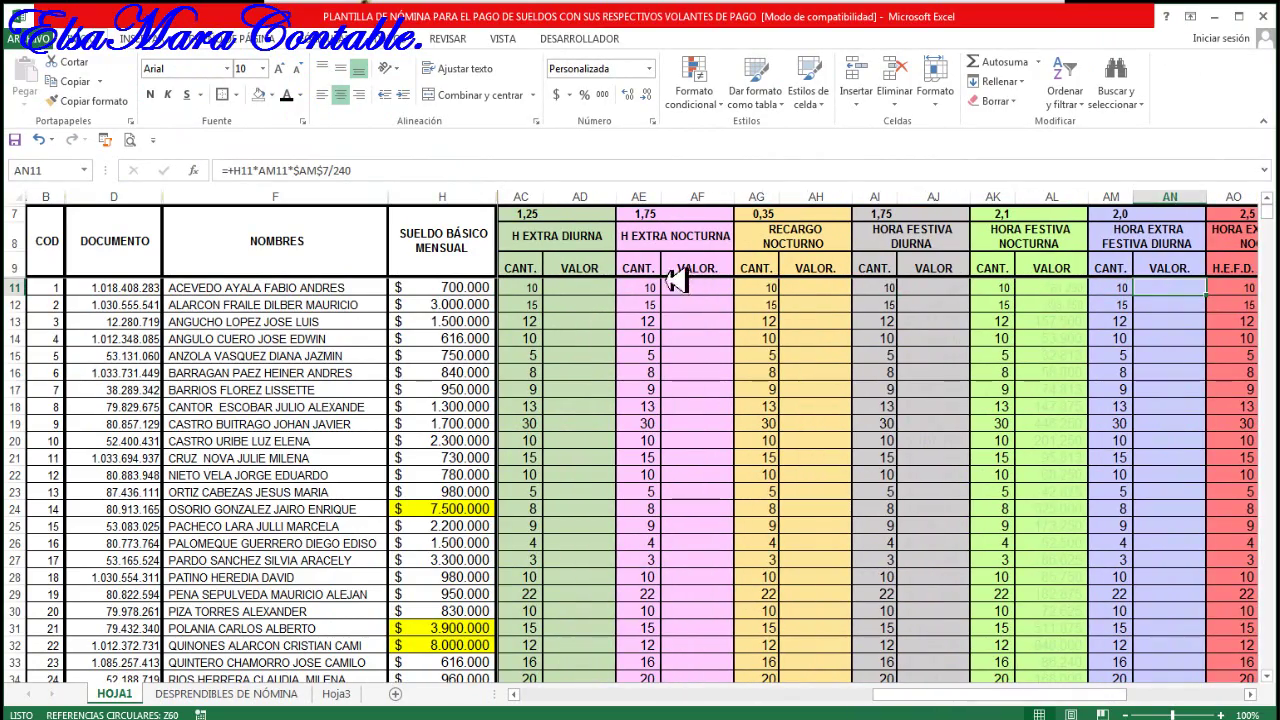
# Step: Examine the first employee's H EXTRA DIURNA quantity in AC11, its VALOR cell AD11 and the SUELDO BÁSICO MENSUAL in H11
pyautogui.click(533, 288)
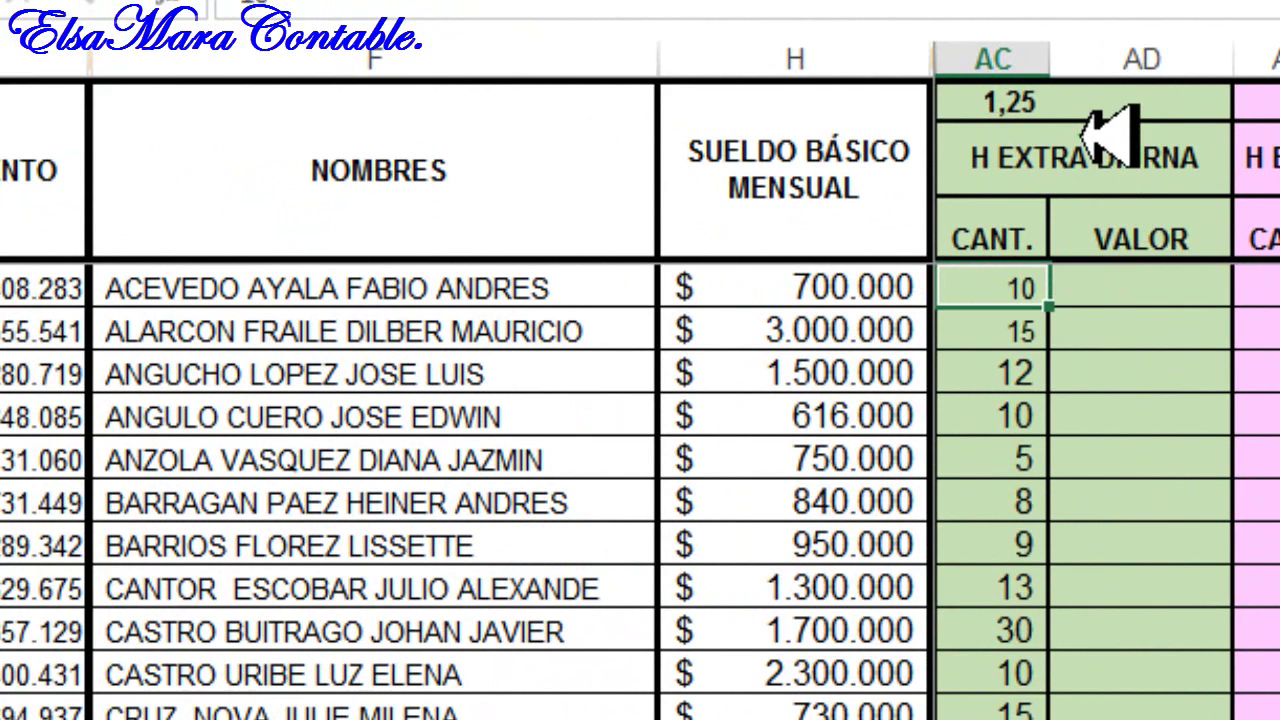
pyautogui.write('10')
pyautogui.click(1025, 292)
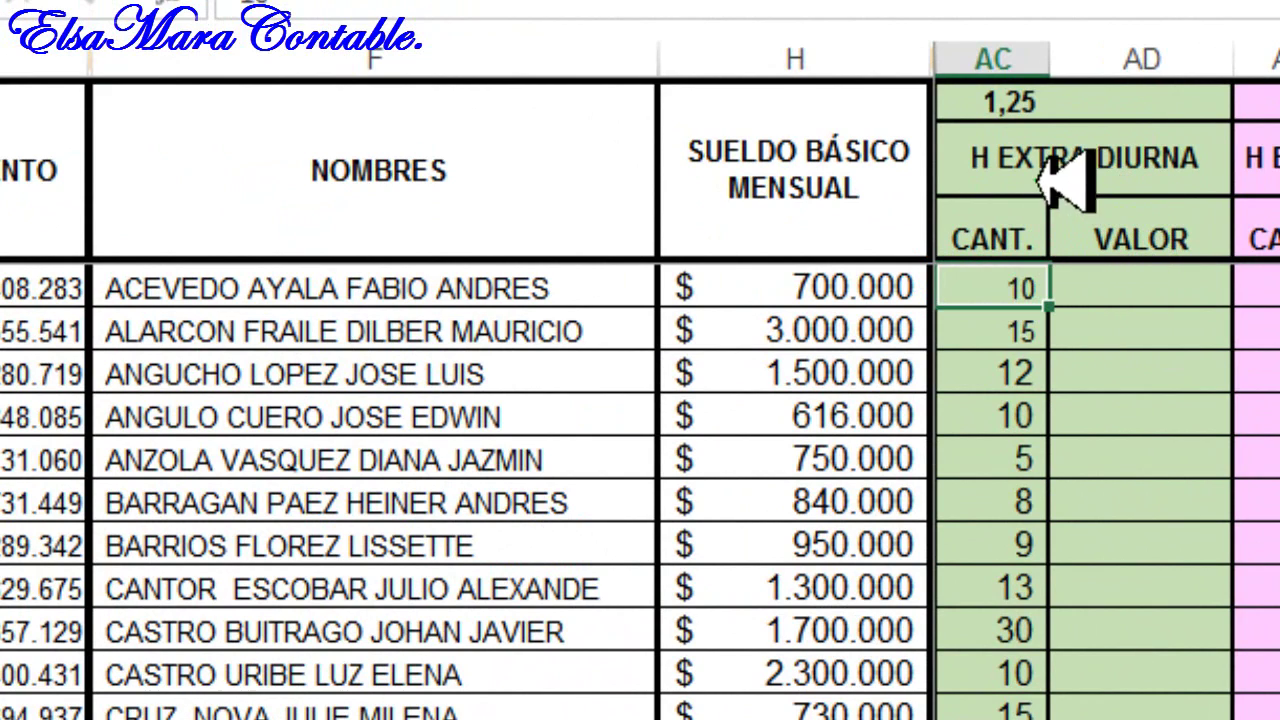
pyautogui.click(1130, 287)
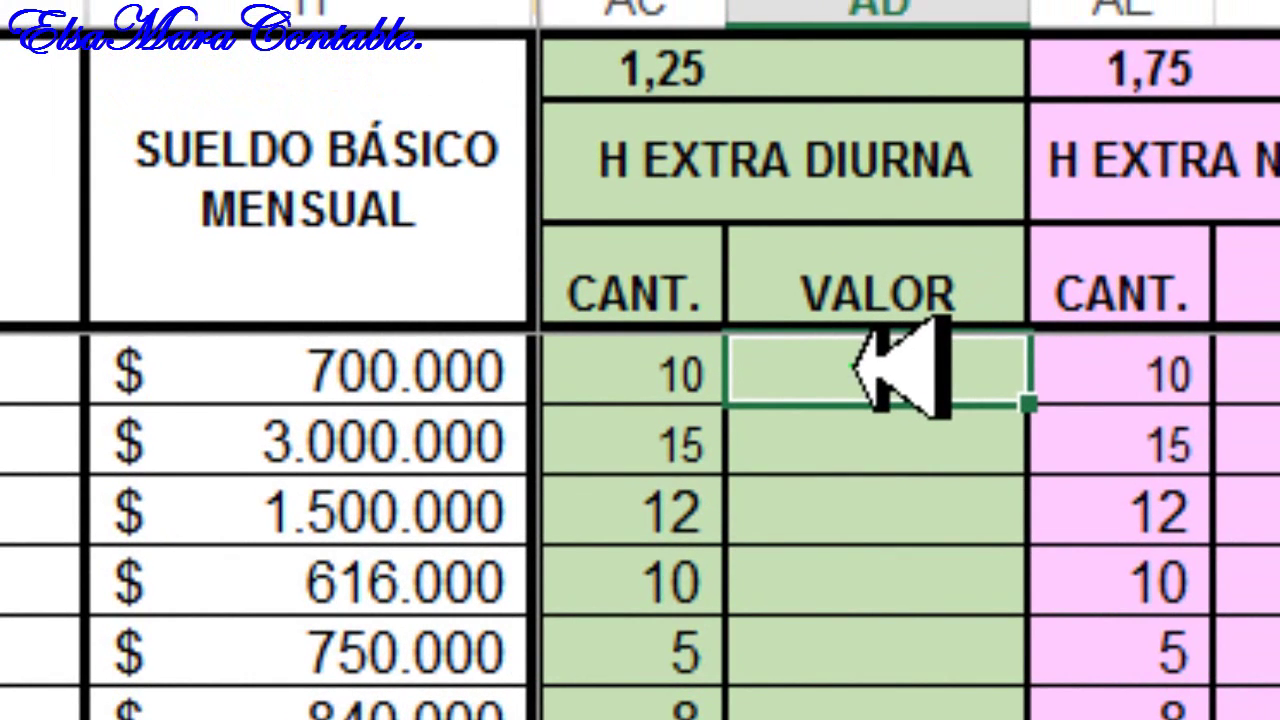
pyautogui.click(402, 376)
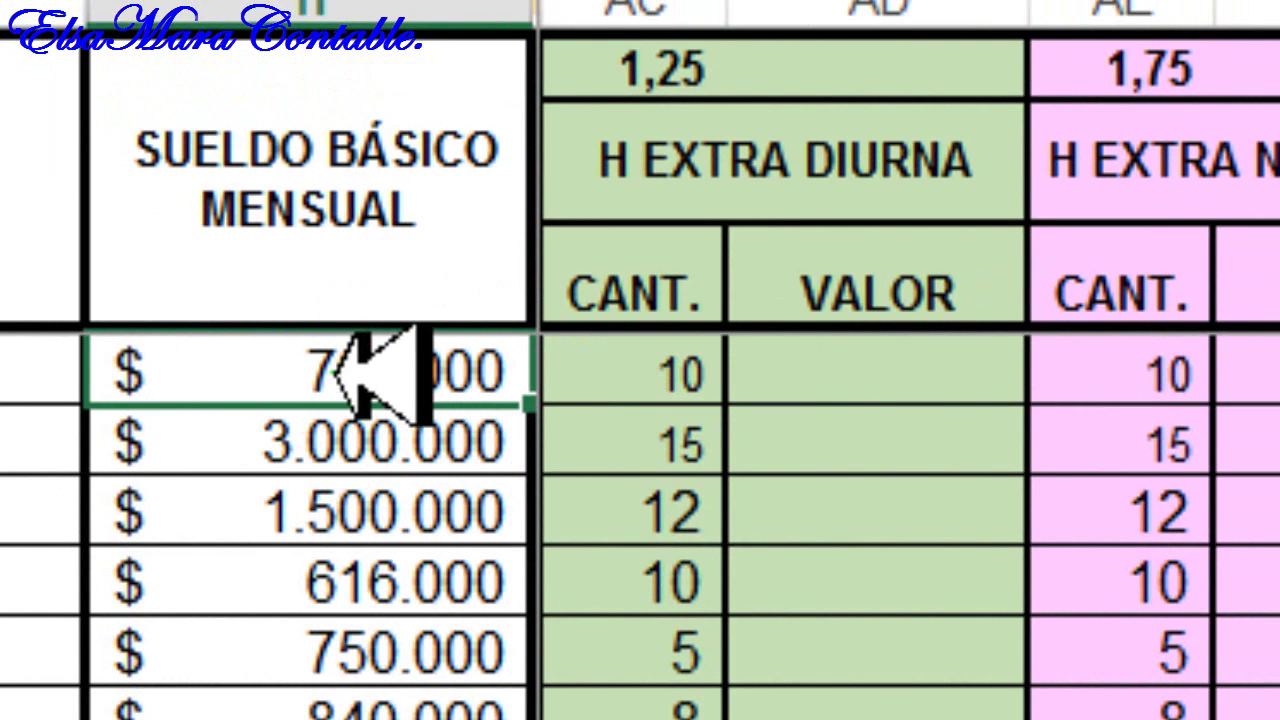
pyautogui.click(893, 370)
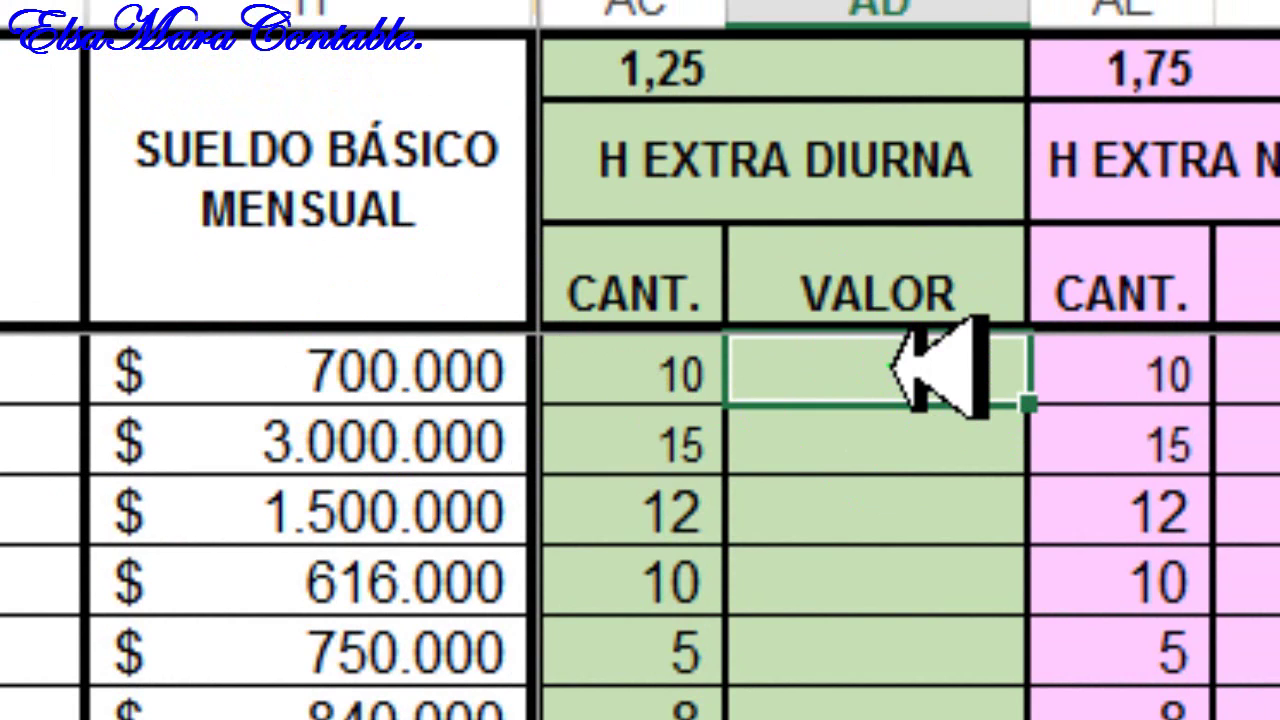
# Step: Examine the H EXTRA DIURNA quantity in AC11, its surcharge factor in AC7 and the VALOR cell AD11
pyautogui.click(628, 364)
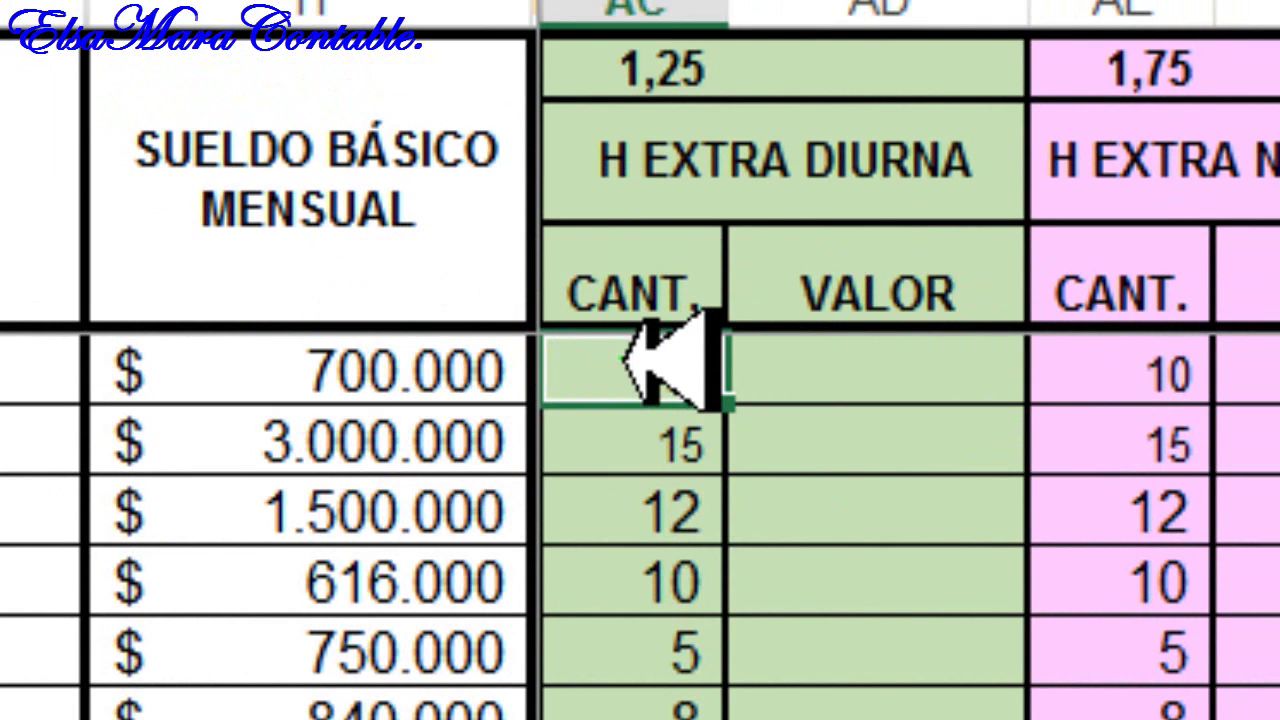
pyautogui.click(864, 372)
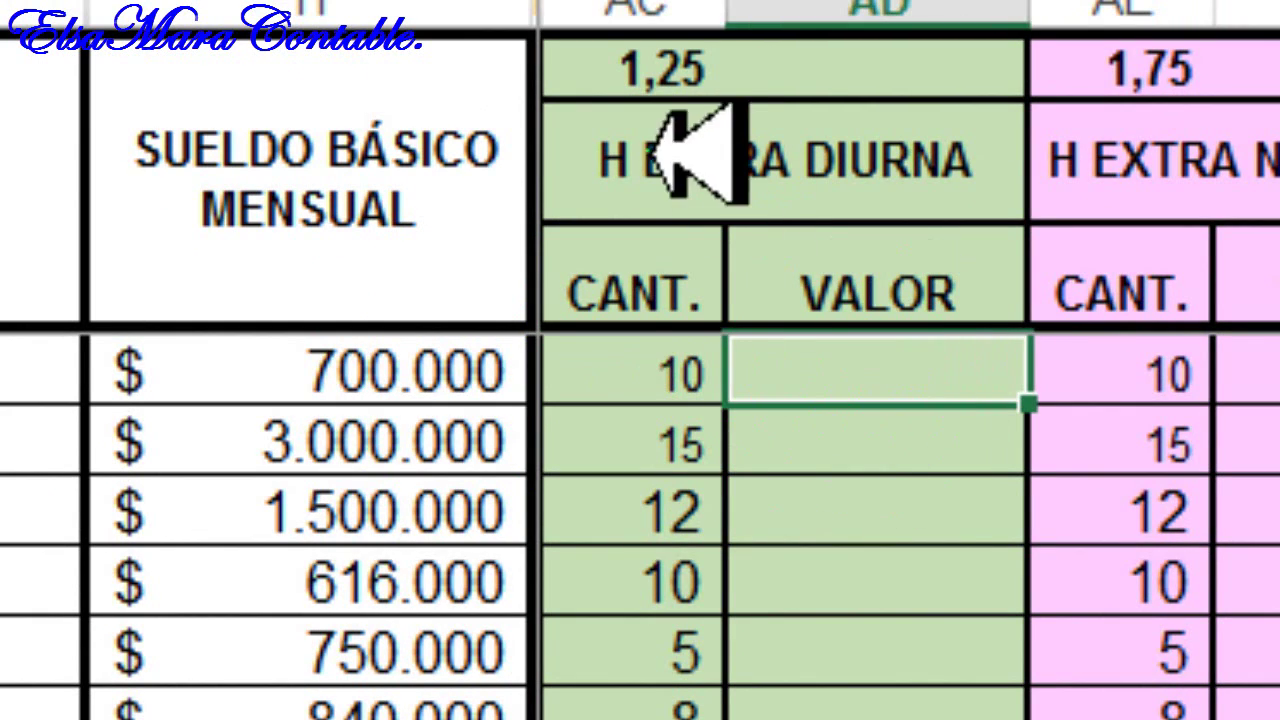
pyautogui.click(655, 75)
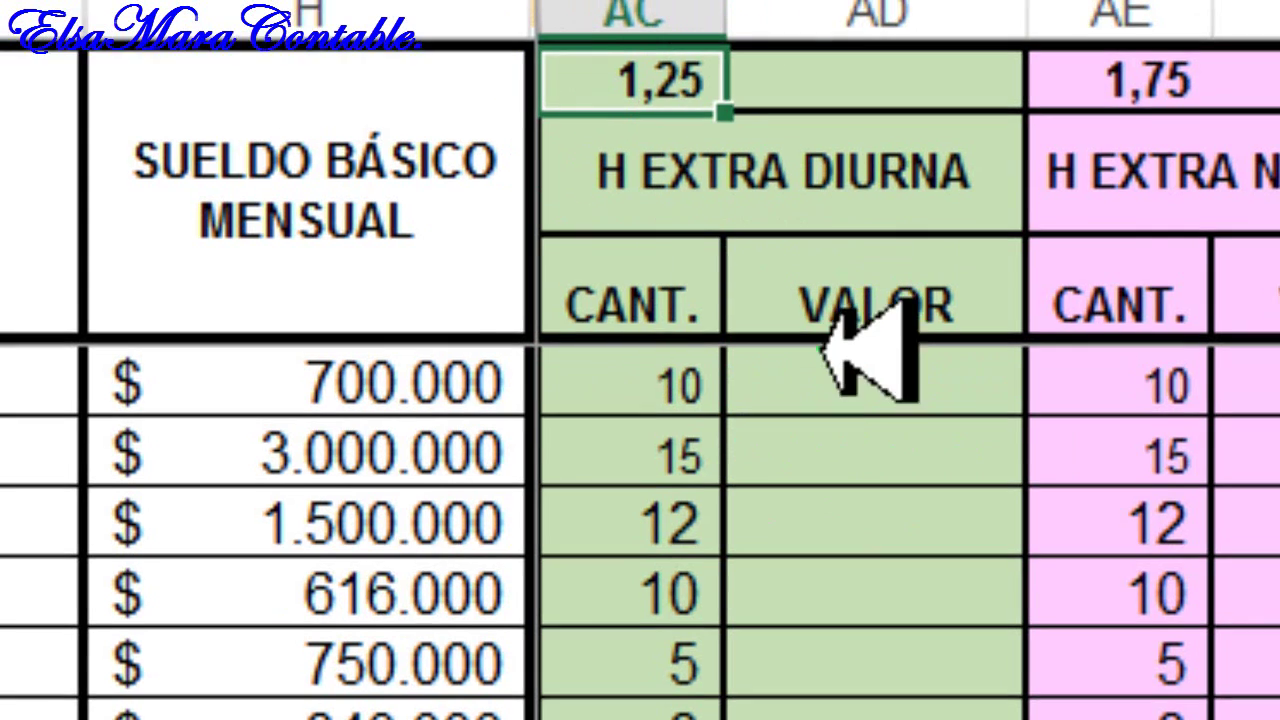
pyautogui.click(870, 378)
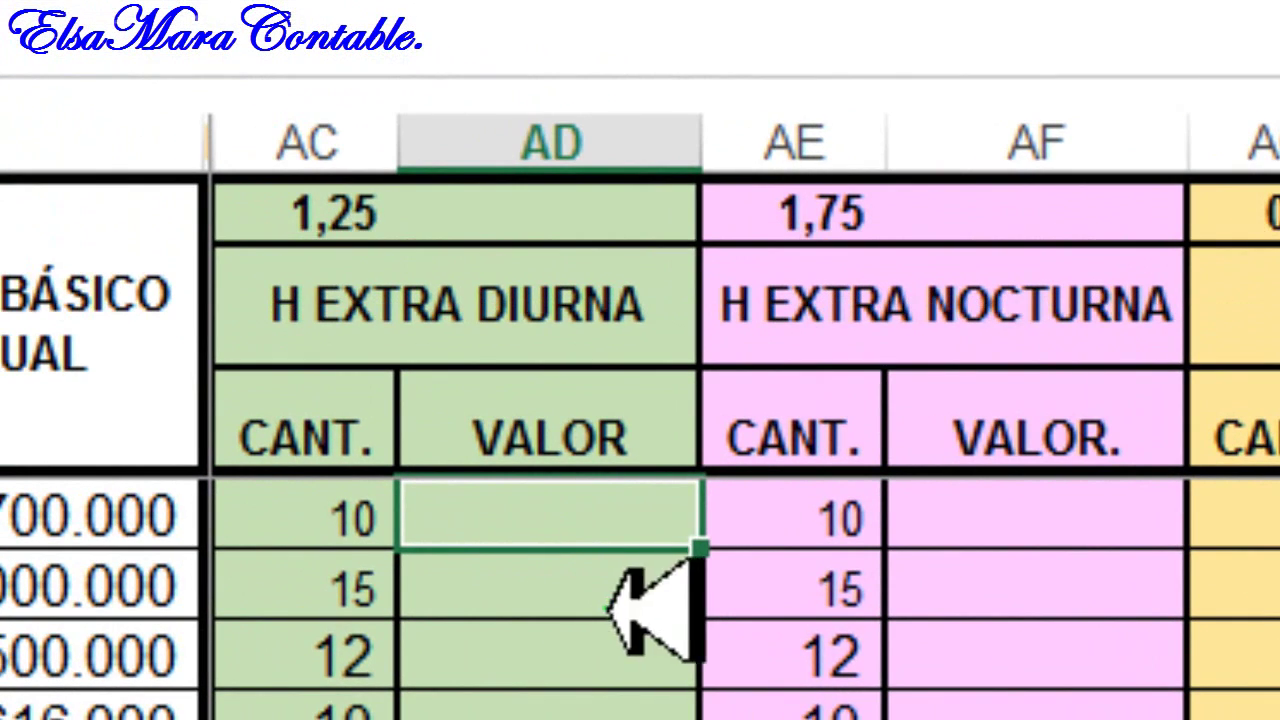
# Step: Reveal the hidden H EXTRA DIURNA value in AD11 with a black font color and enlarge its font
pyautogui.hotkey('ctrl', 'z')
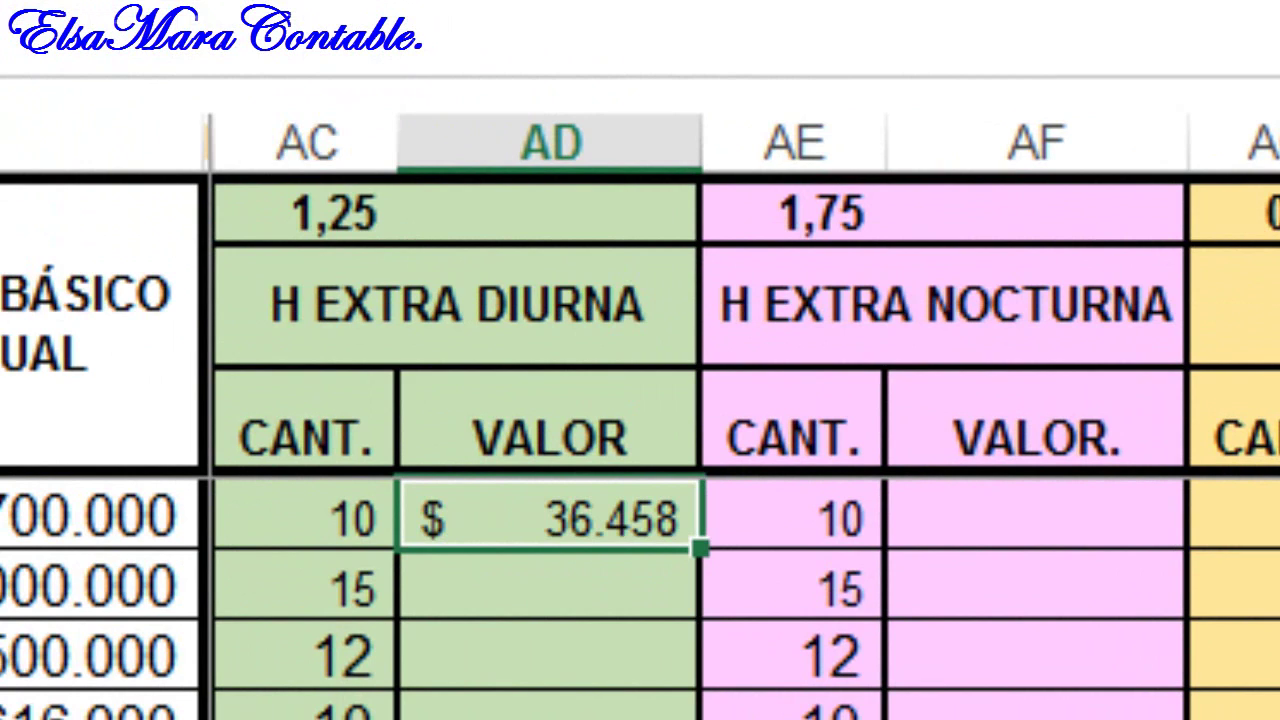
pyautogui.click(600, 712)
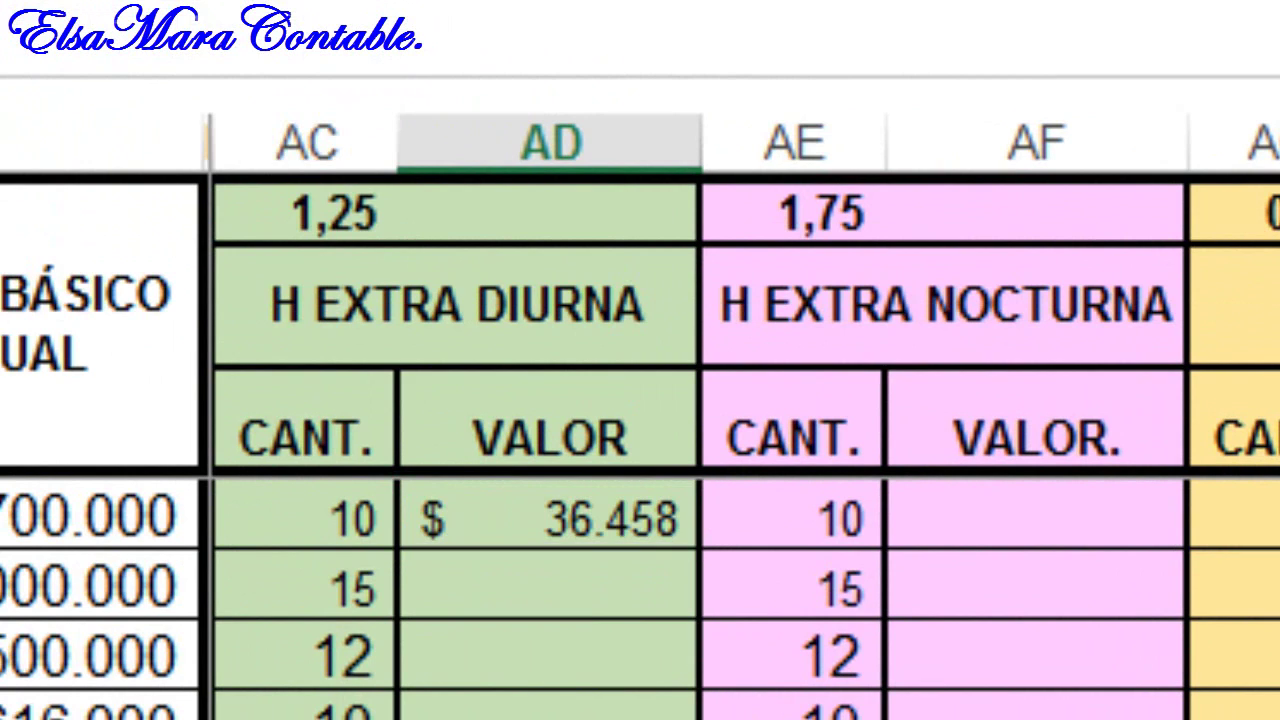
pyautogui.click(535, 518)
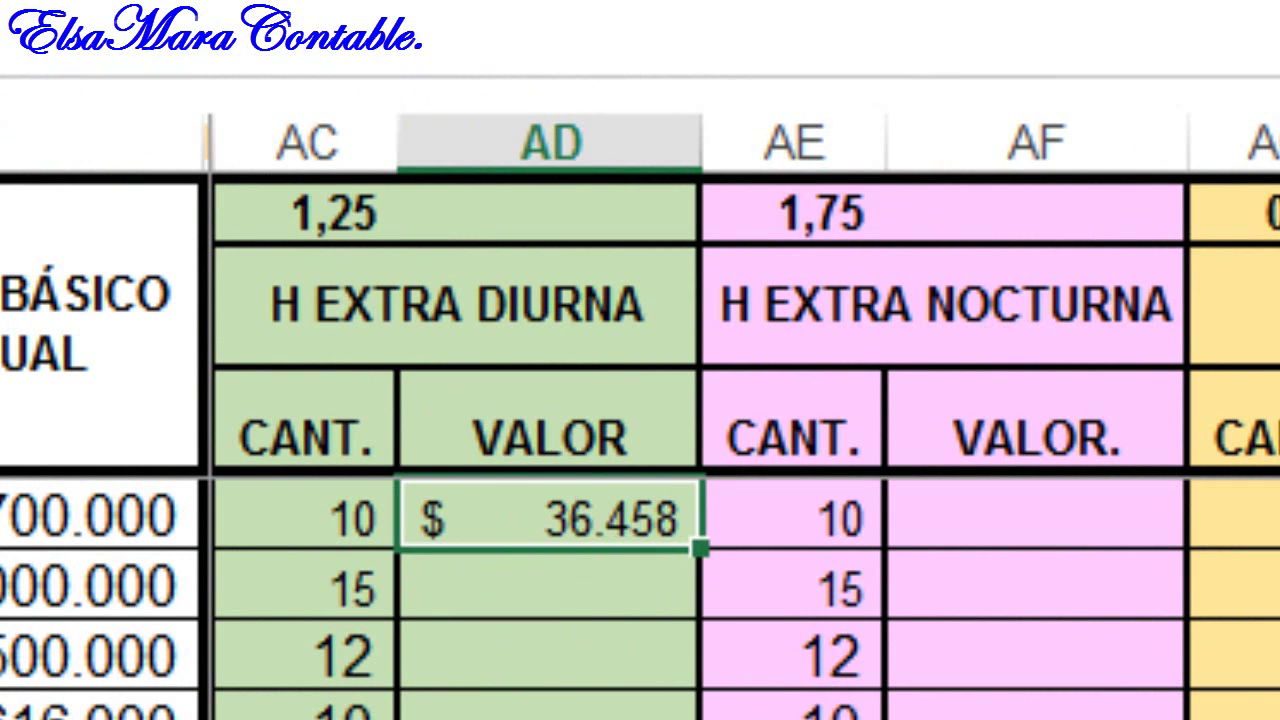
pyautogui.click(520, 515)
pyautogui.moveTo(525, 545); pyautogui.dragTo(550, 718)
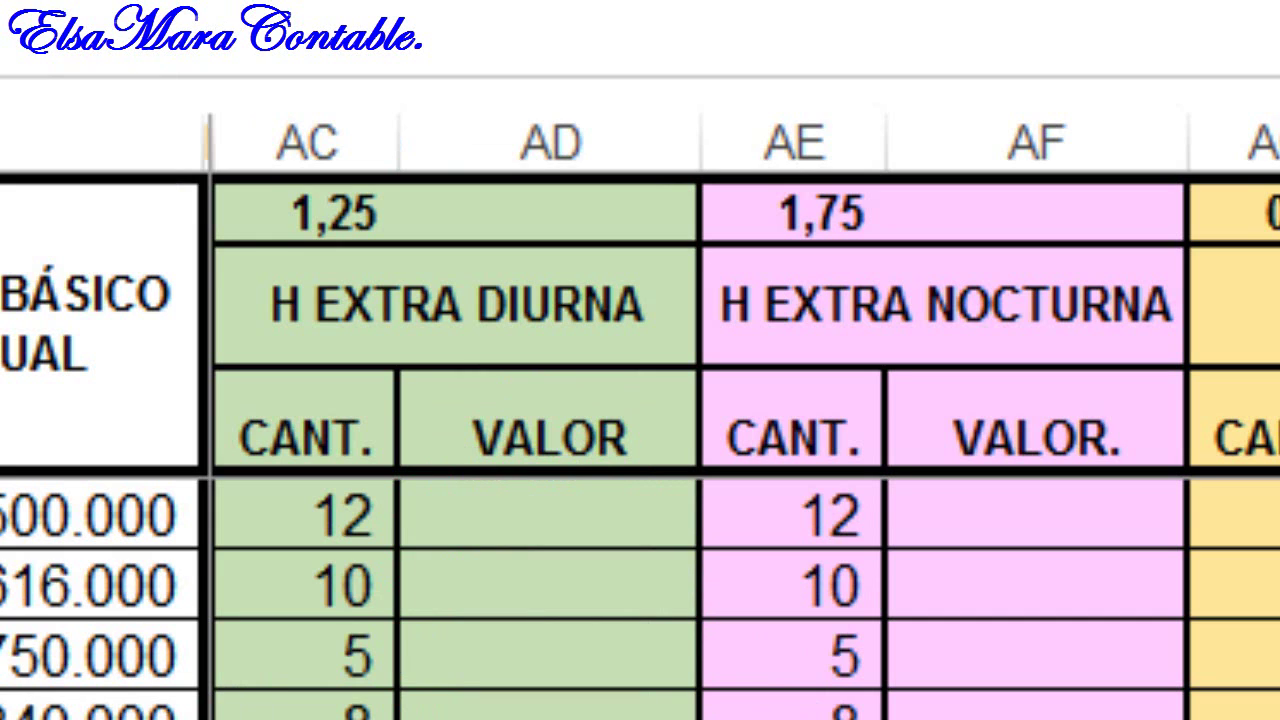
pyautogui.moveTo(560, 715); pyautogui.dragTo(449, 443)
pyautogui.click(609, 686)
pyautogui.scroll(1, 609, 686)
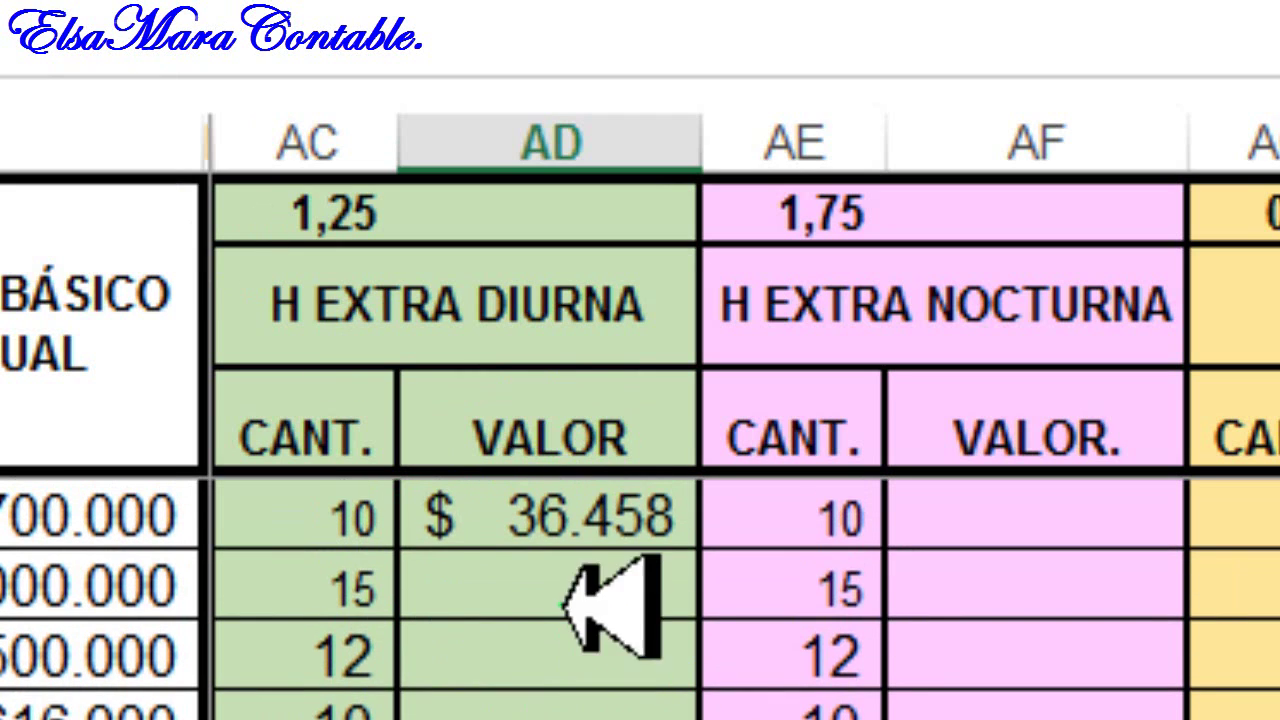
# Step: Check the formula in AD11 and enlarge the font of the H EXTRA DIURNA quantities in AC11 and AC12
pyautogui.click(530, 488)
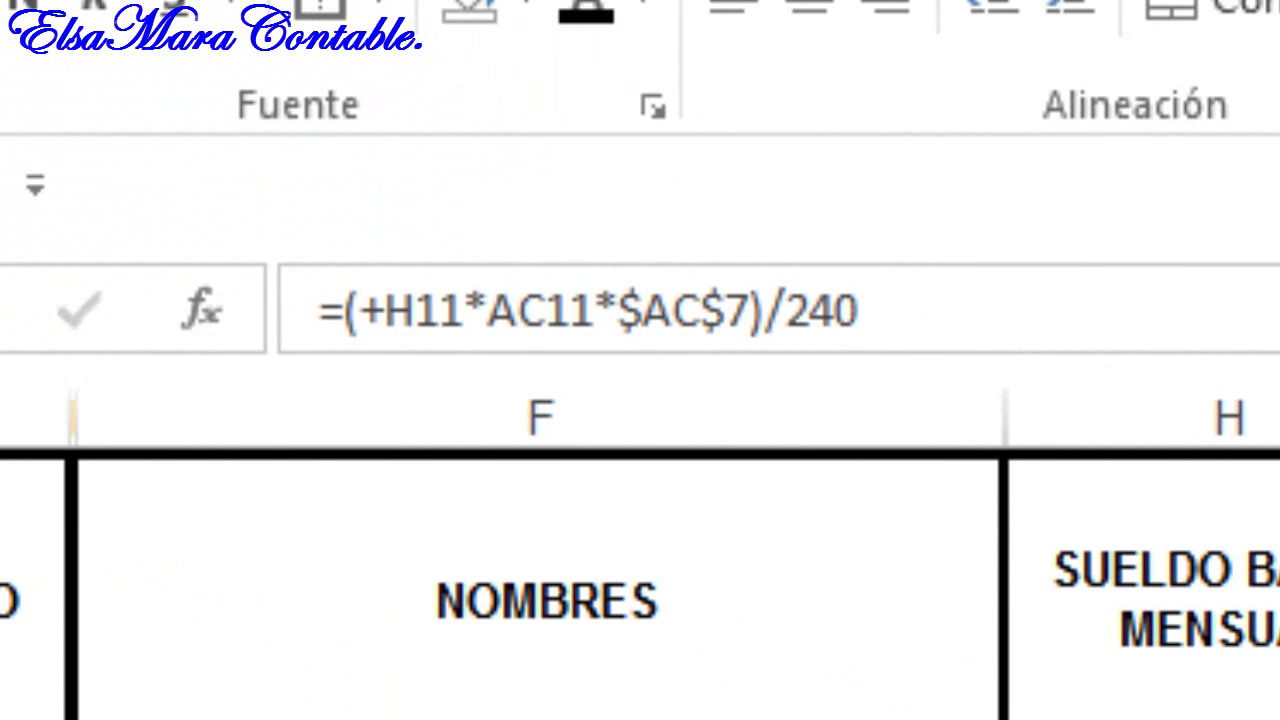
pyautogui.press('Left')
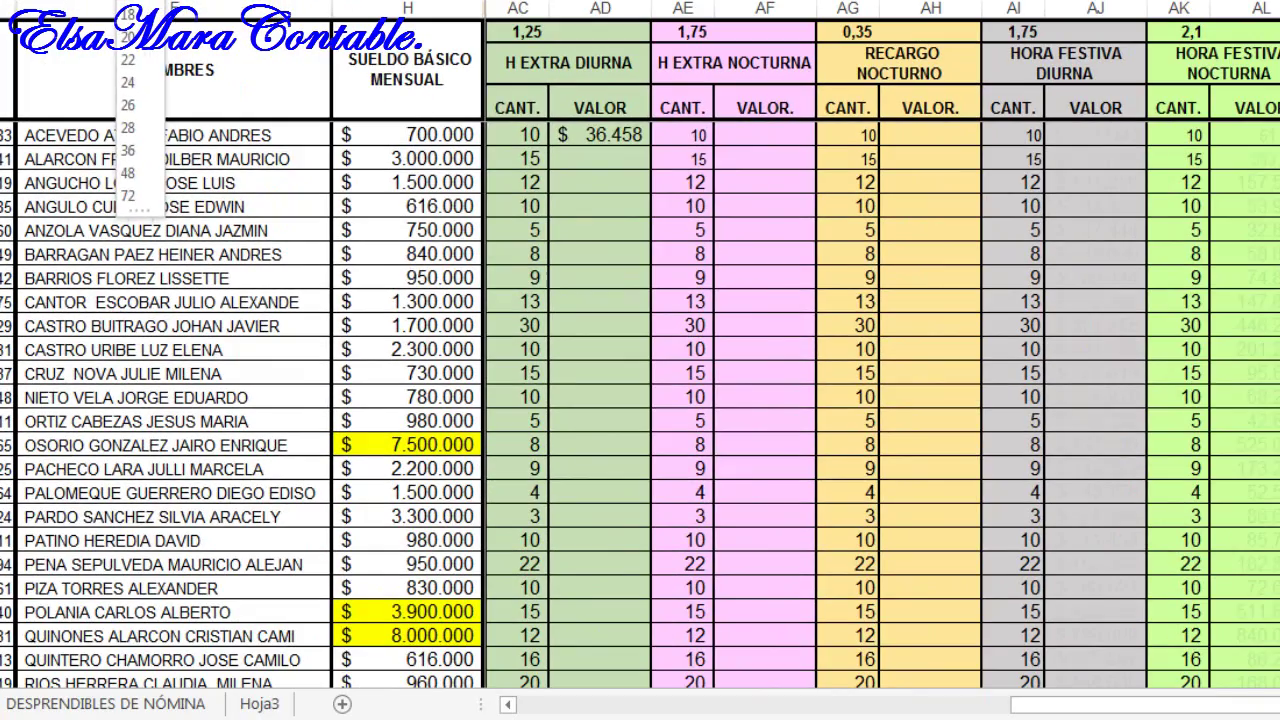
pyautogui.press('Escape')
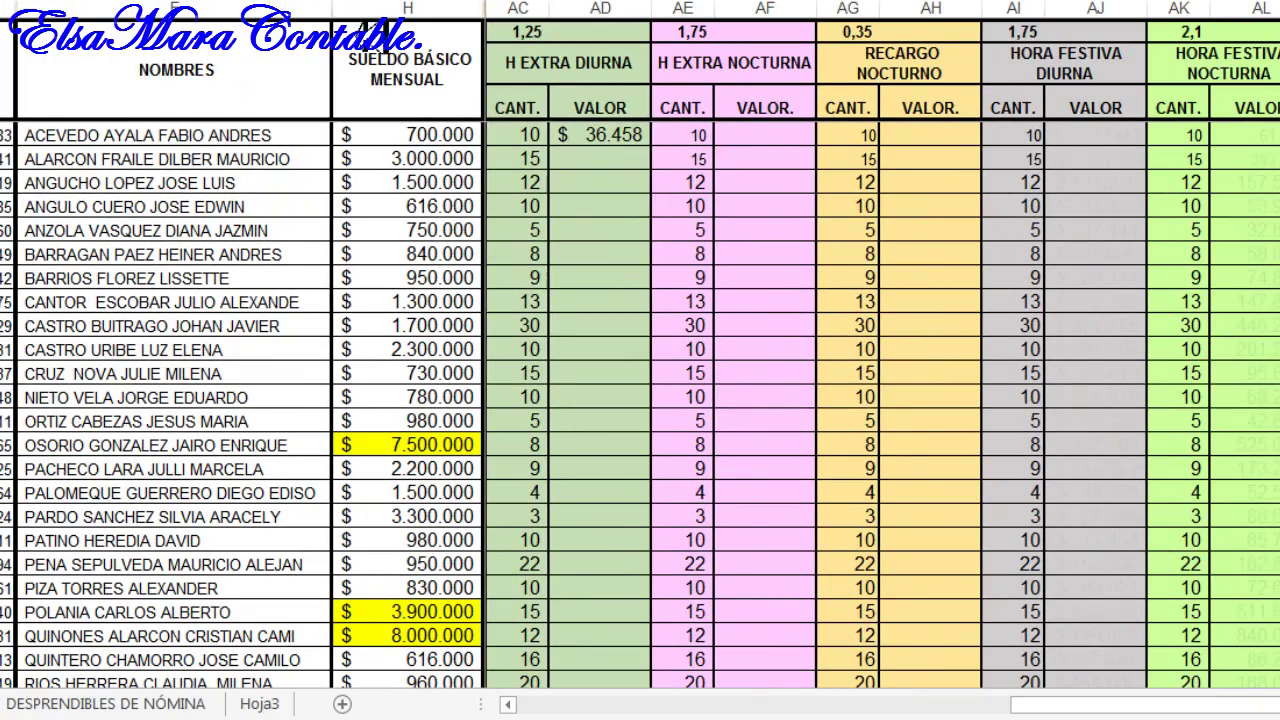
pyautogui.click(1063, 458)
# Step: Reveal the remaining hidden H EXTRA DIURNA values in AD12:AD35 with a black font color
pyautogui.moveTo(606, 145)
pyautogui.mouseDown()
pyautogui.moveTo(623, 420)
pyautogui.moveTo(597, 677)
pyautogui.moveTo(605, 640)
pyautogui.moveTo(600, 666)
pyautogui.mouseUp()
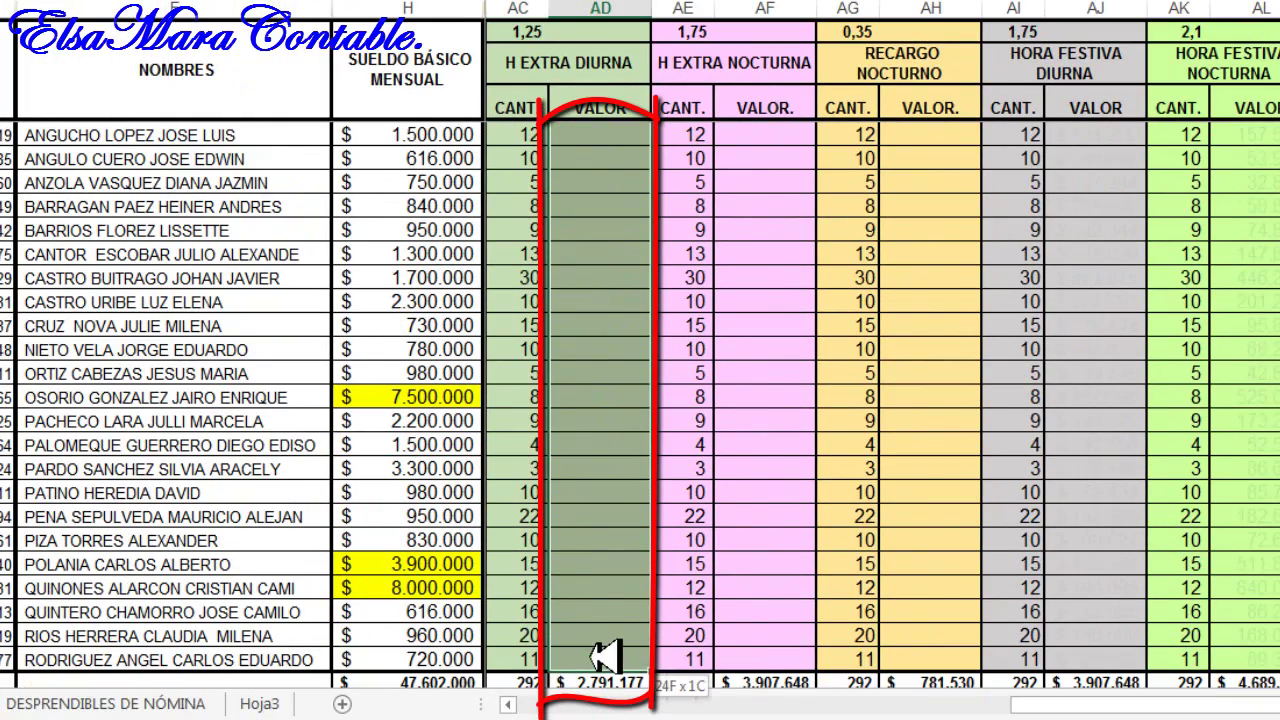
pyautogui.hotkey('ctrl', 'v')
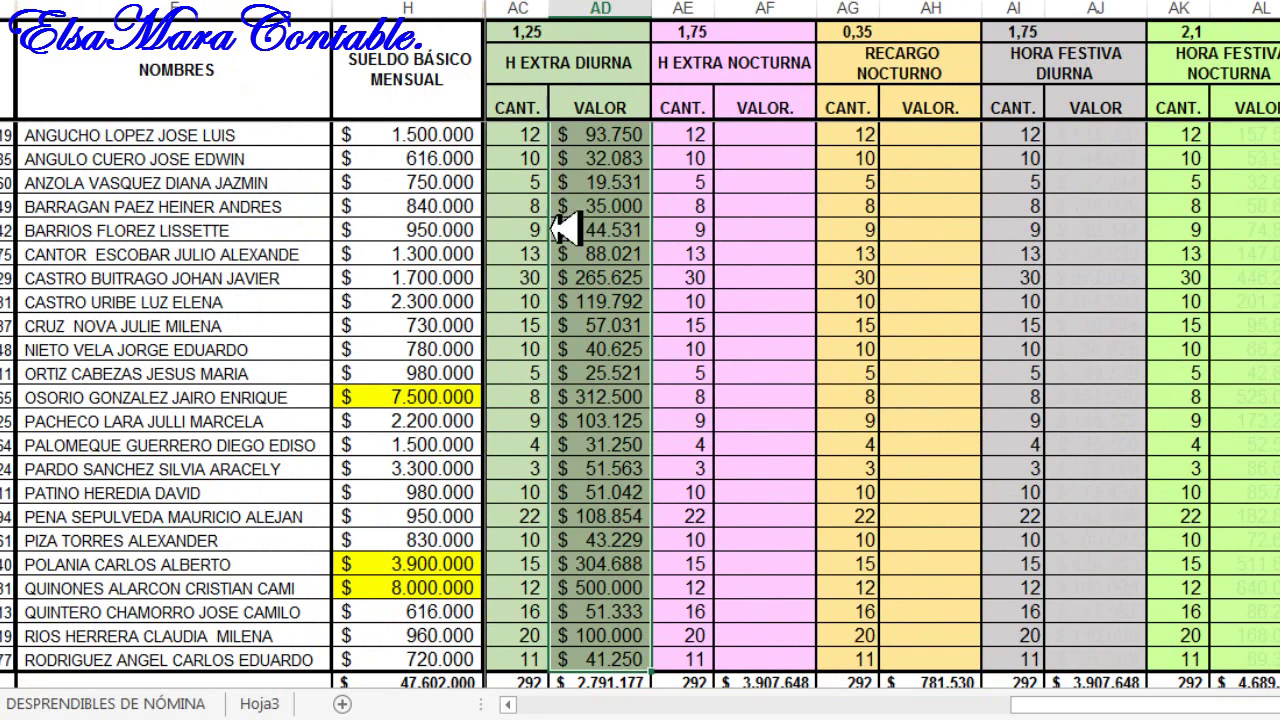
pyautogui.click(630, 156)
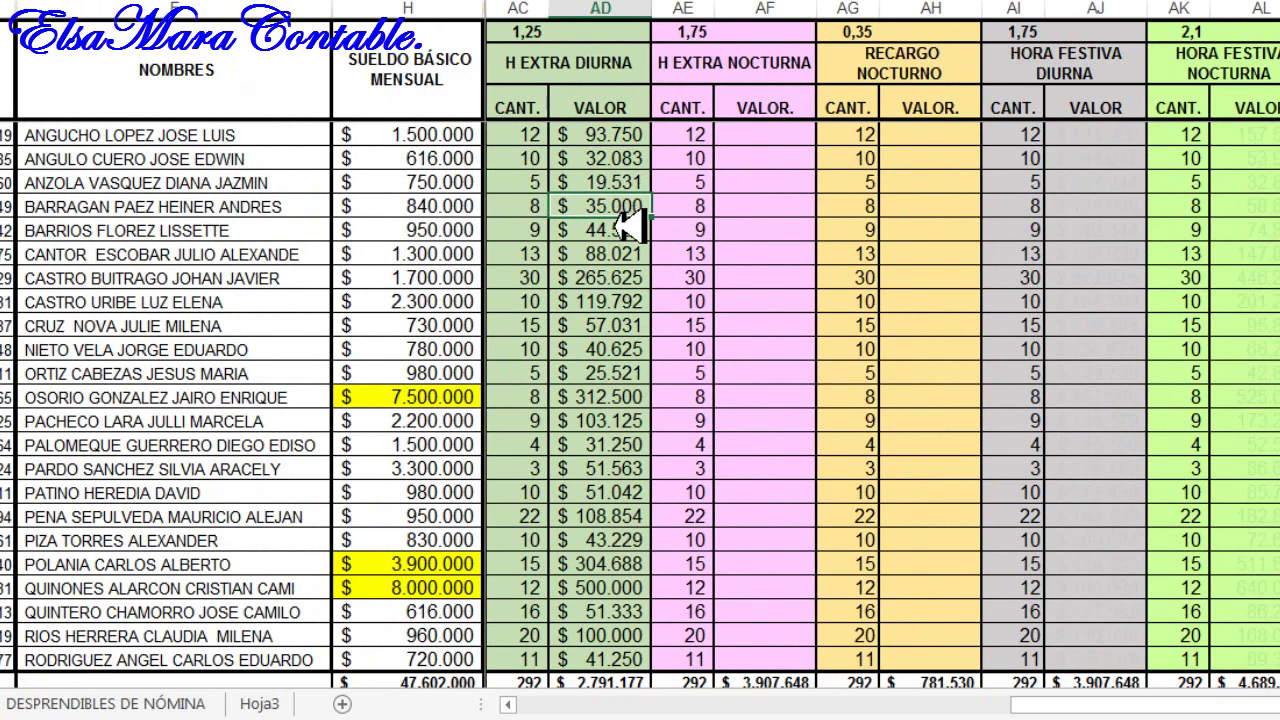
pyautogui.scroll(1, 615, 158)
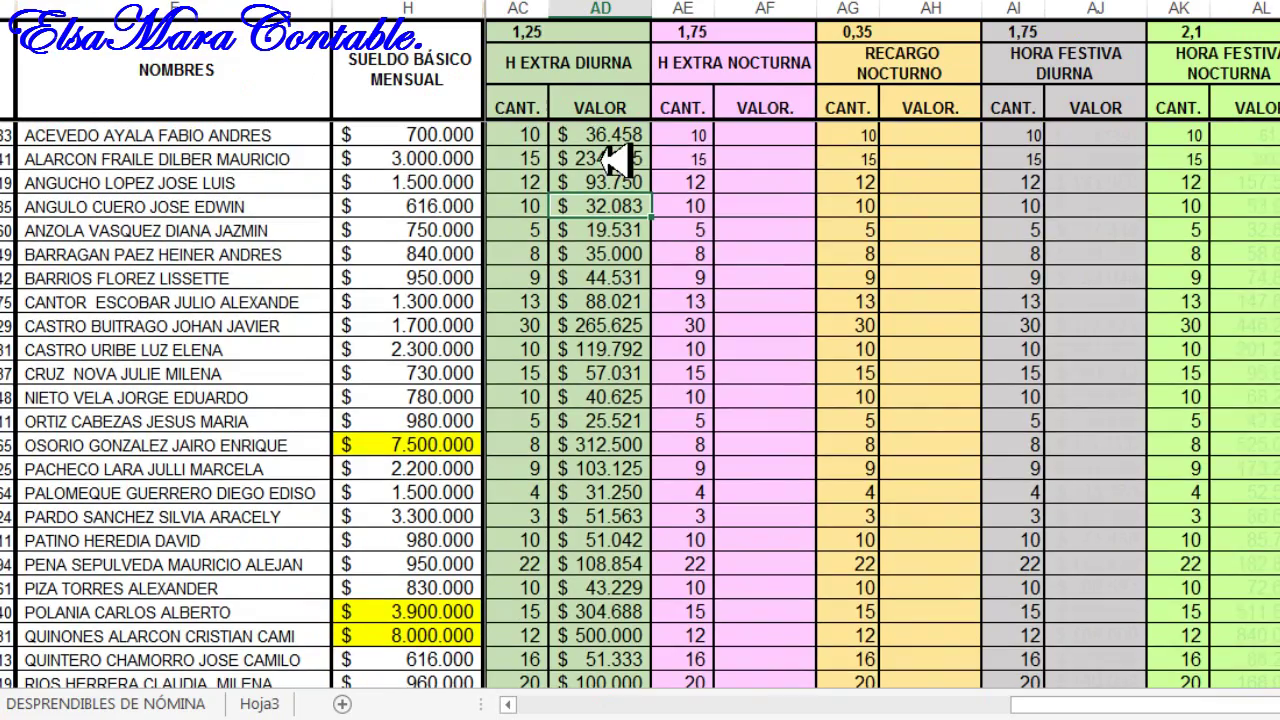
# Step: Examine the AD11 formula, focusing on its absolute reference $AC$7 and the factor cell AC7 it points to
pyautogui.click(610, 134)
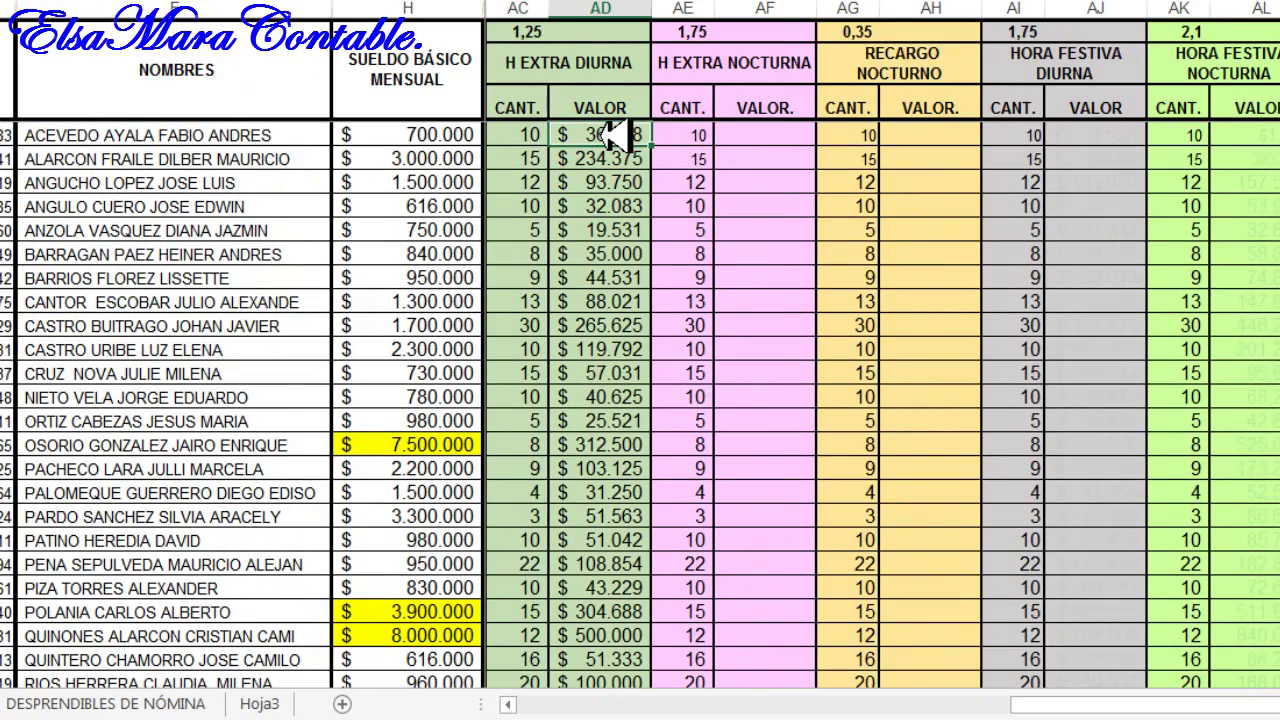
pyautogui.doubleClick(615, 134)
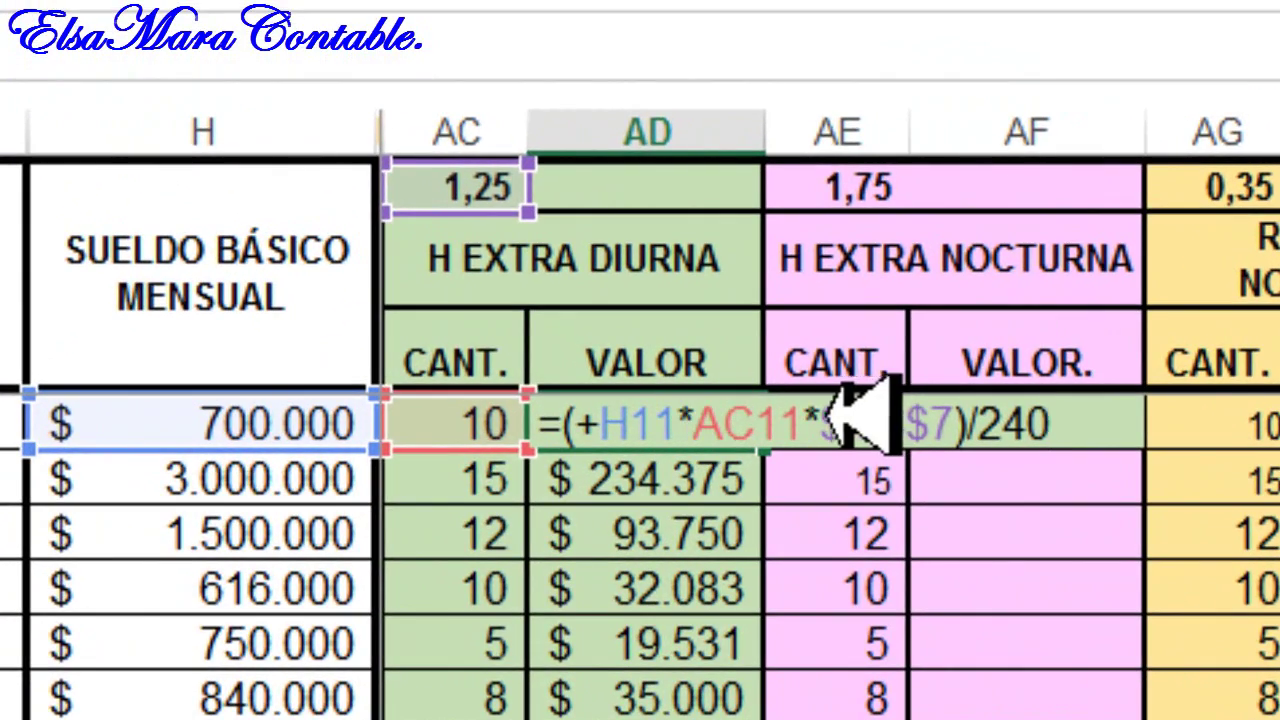
pyautogui.click(810, 418)
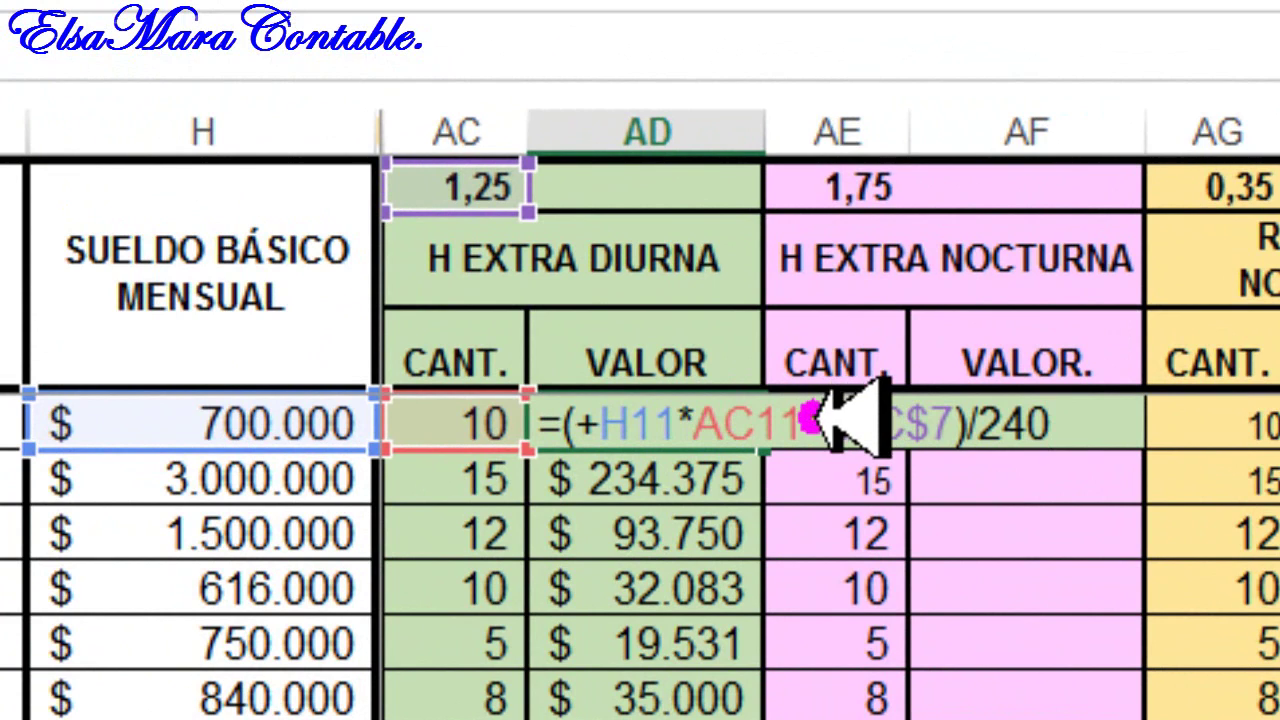
pyautogui.moveTo(818, 418); pyautogui.dragTo(955, 425)
pyautogui.hotkey('ctrl', 'Return')
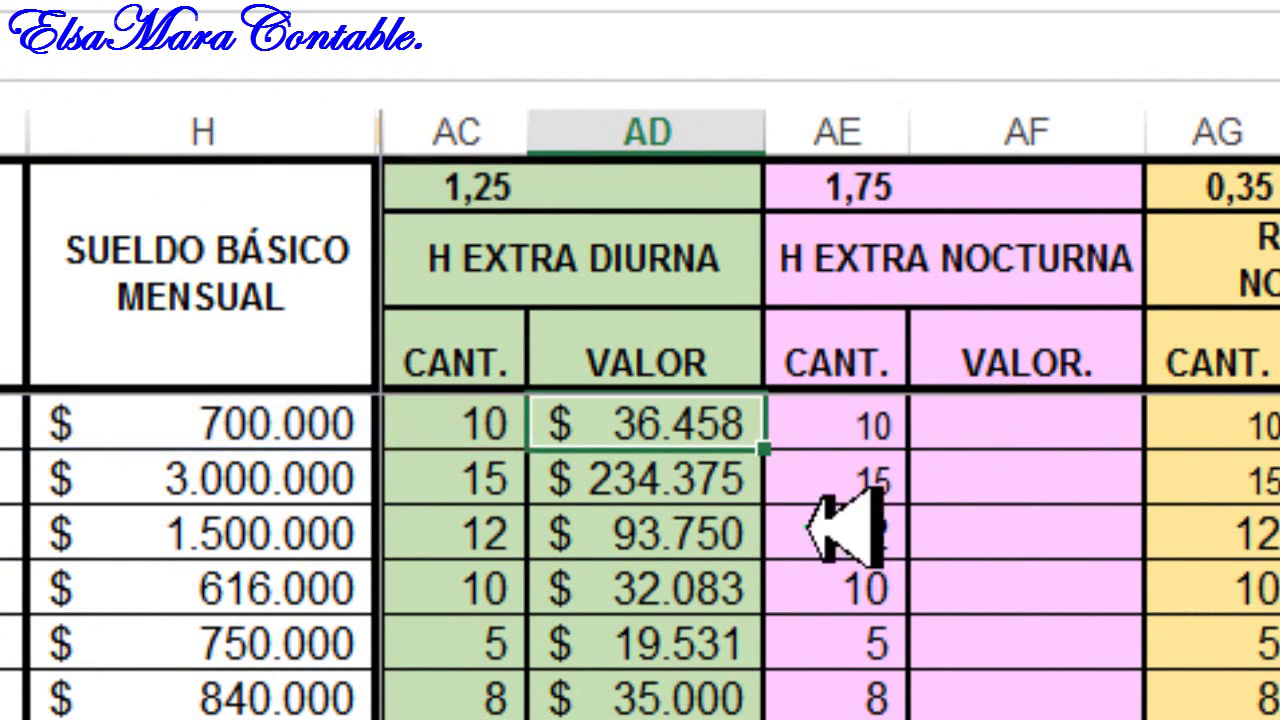
pyautogui.click(472, 185)
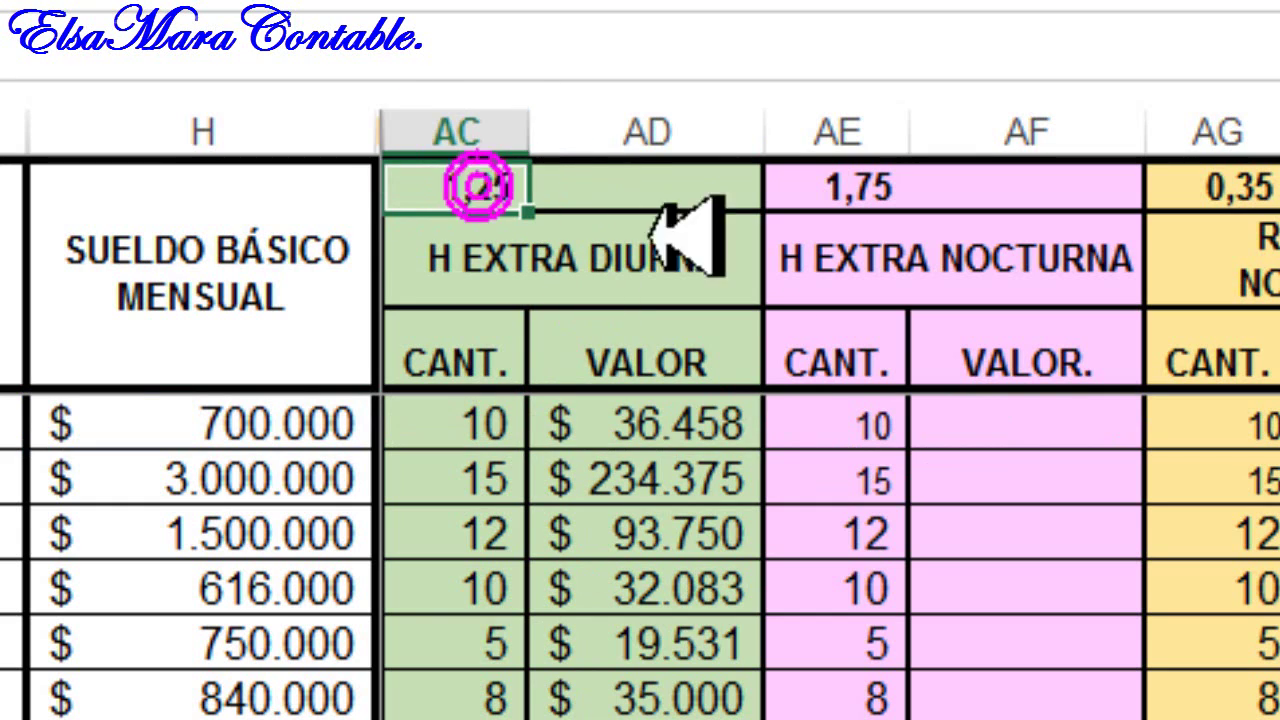
pyautogui.click(652, 426)
pyautogui.press('F2')
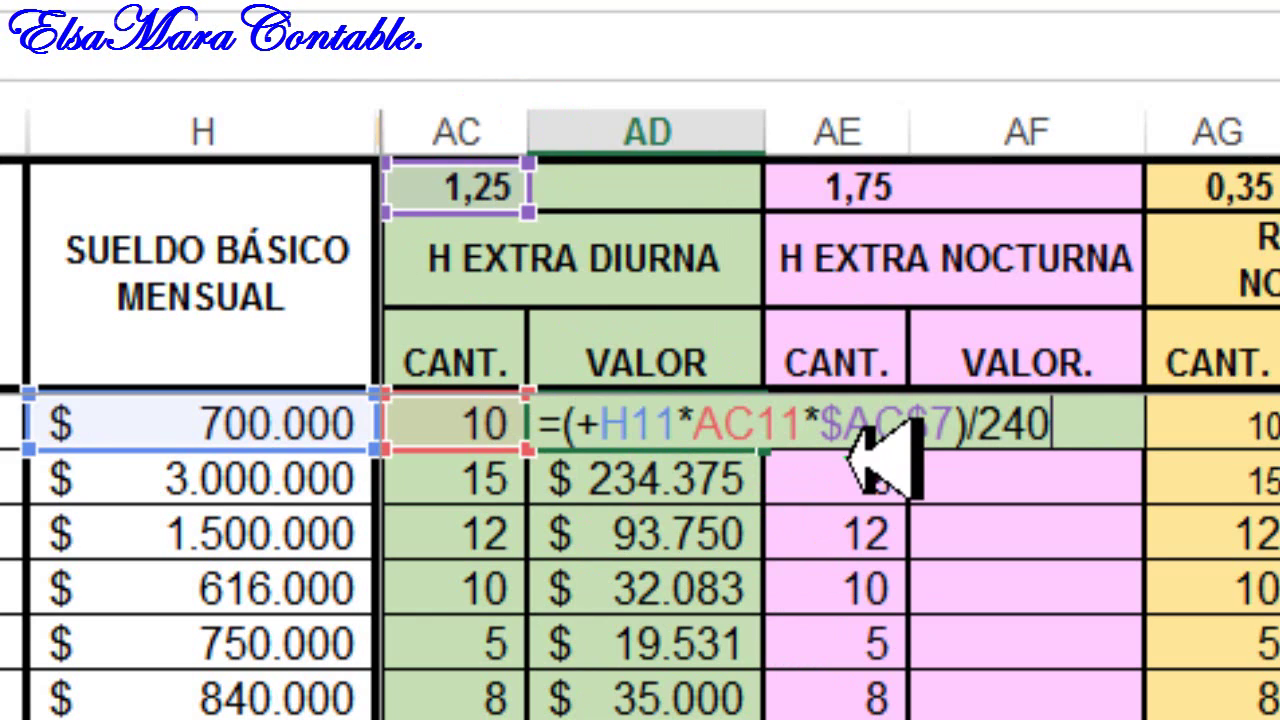
pyautogui.hotkey('ctrl', 'Return')
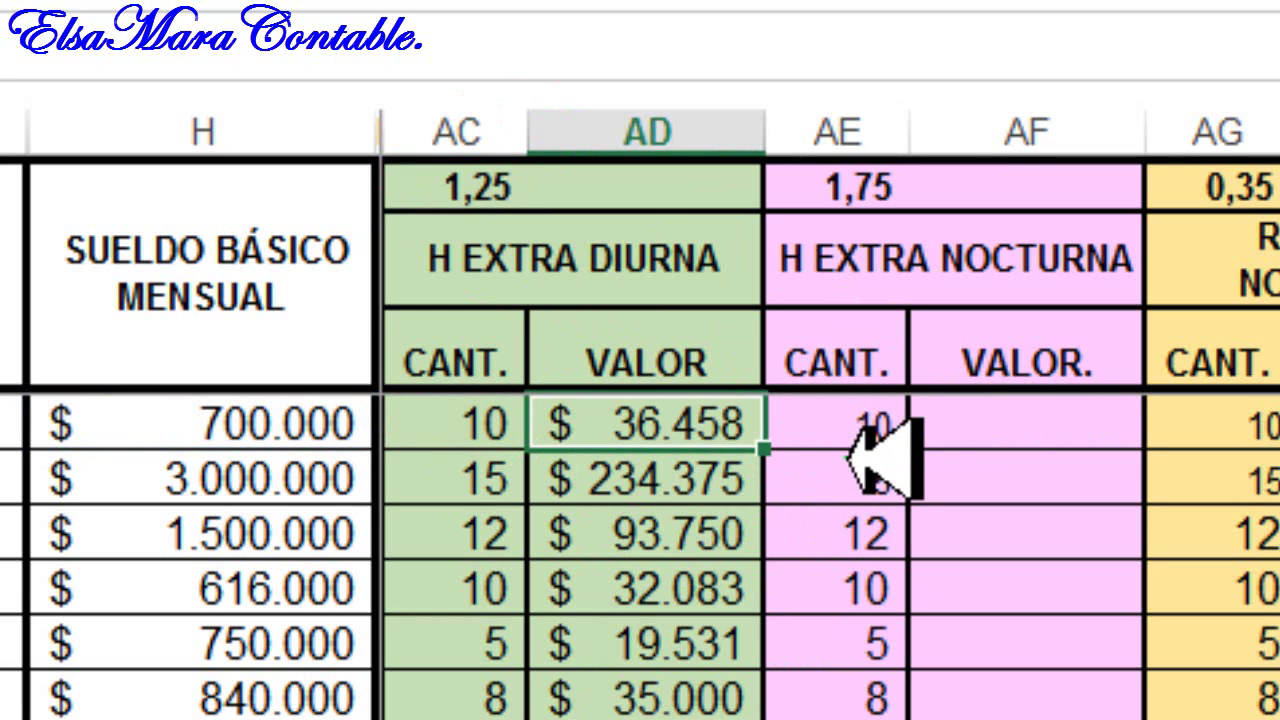
# Step: Examine the H EXTRA DIURNA values from AD11 down to AD15 against the shared factor in AC7
pyautogui.click(712, 488)
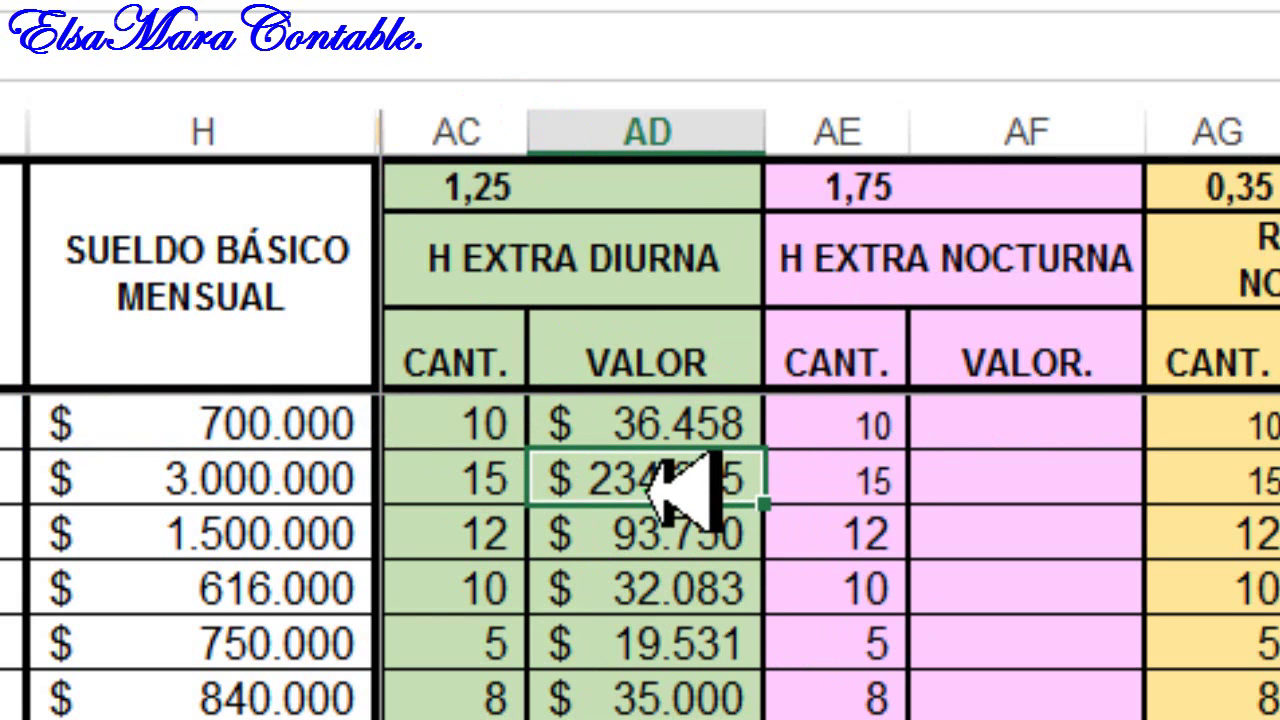
pyautogui.click(674, 530)
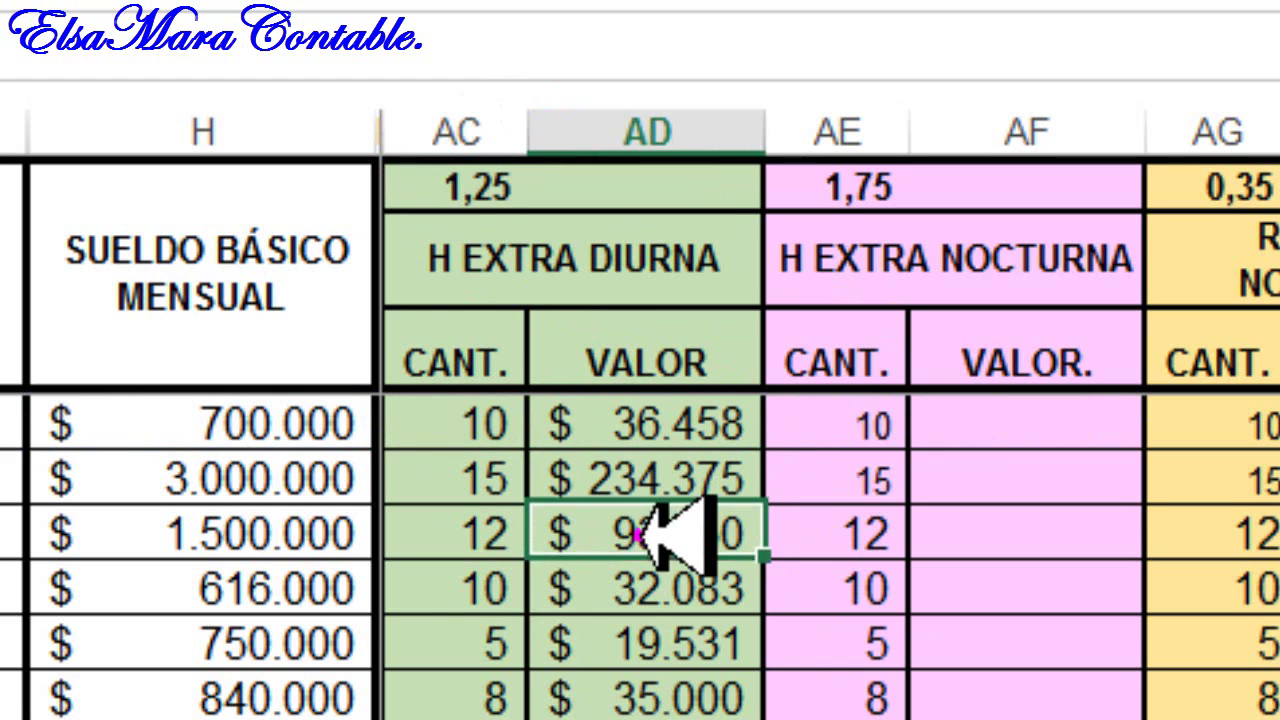
pyautogui.click(662, 585)
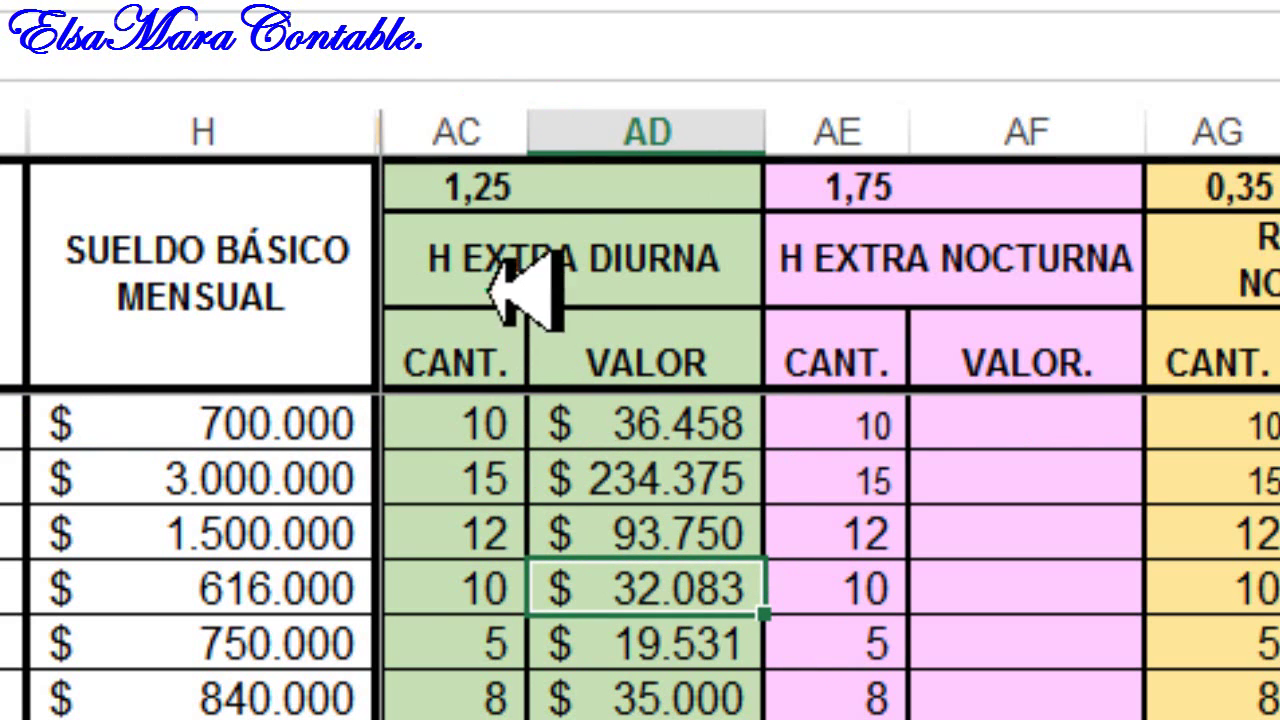
pyautogui.click(480, 190)
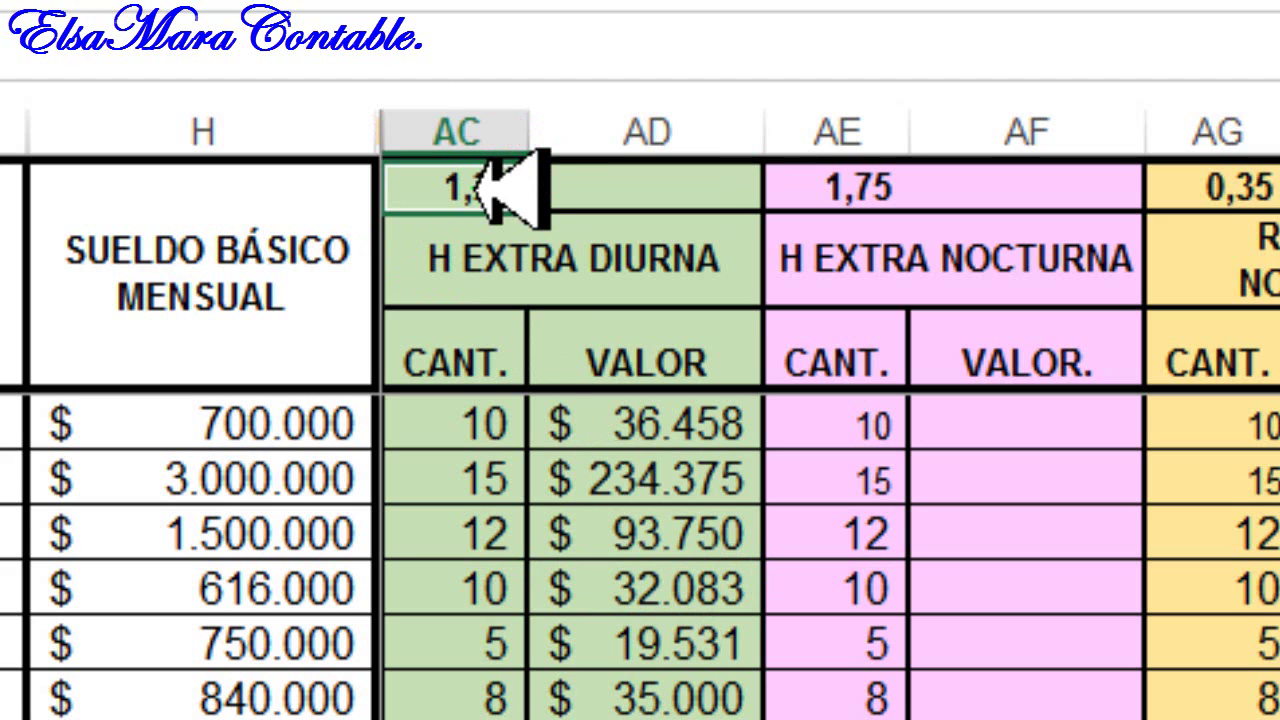
pyautogui.click(648, 425)
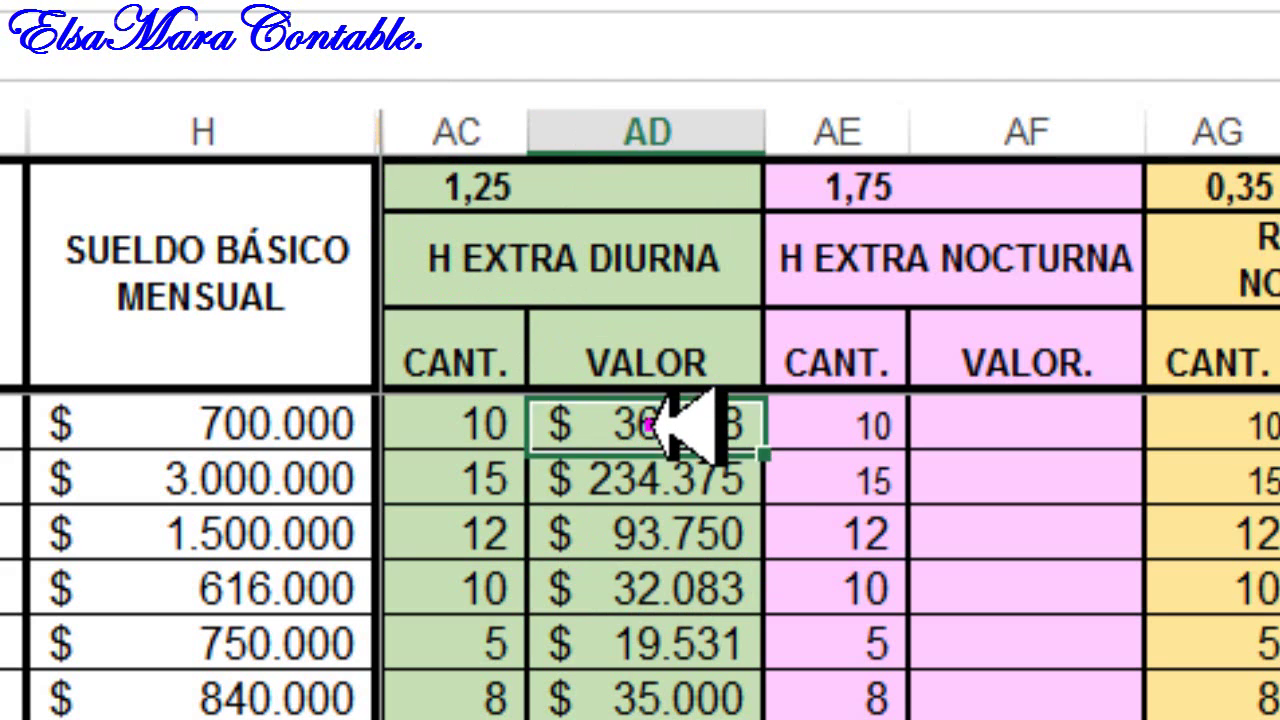
pyautogui.click(658, 488)
pyautogui.click(665, 538)
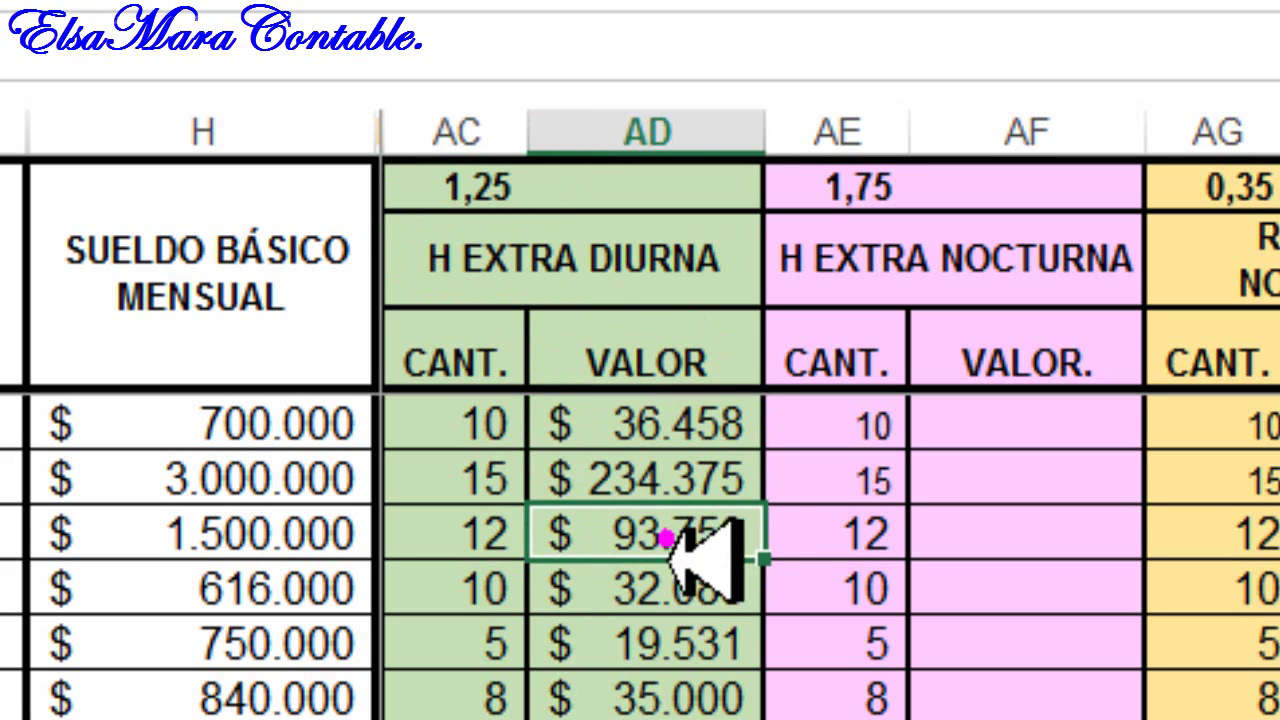
pyautogui.click(665, 592)
pyautogui.click(665, 628)
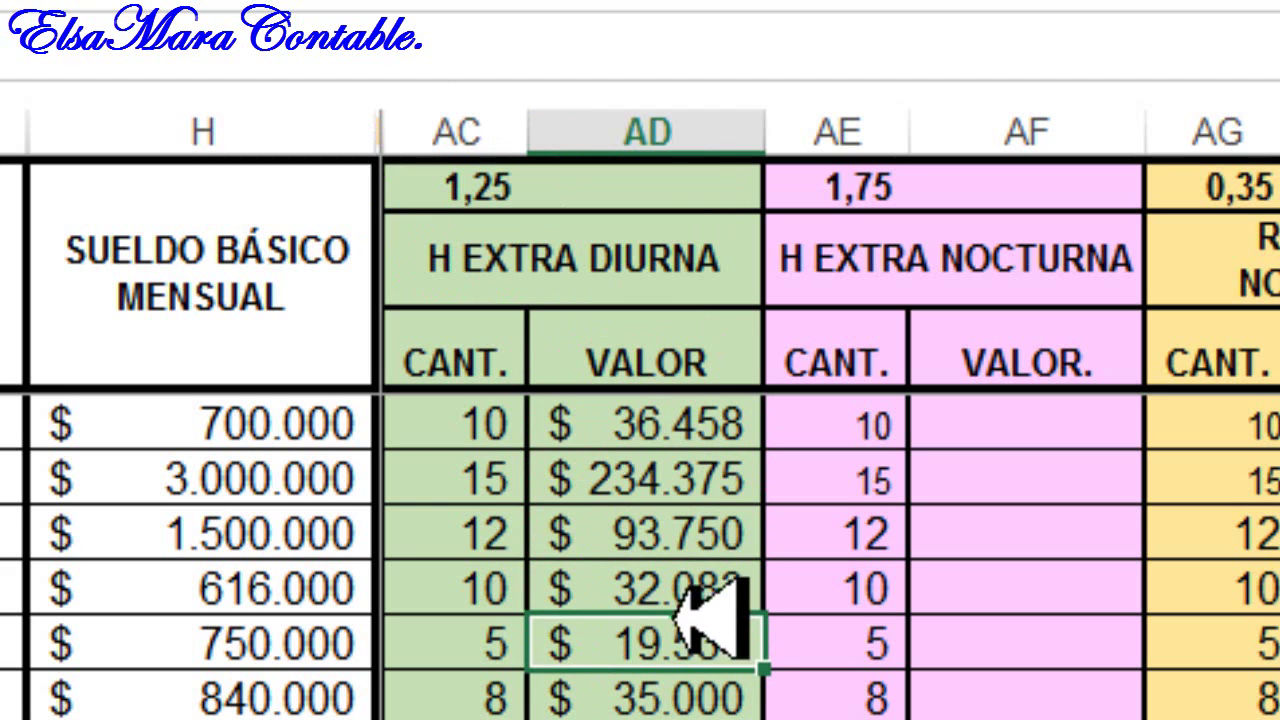
# Step: Re-enter the AC7 factor reference in the AD11 formula as absolute, so it reads =(+H11*AC11*$AC$7)/240
pyautogui.click(680, 425)
pyautogui.doubleClick(715, 425)
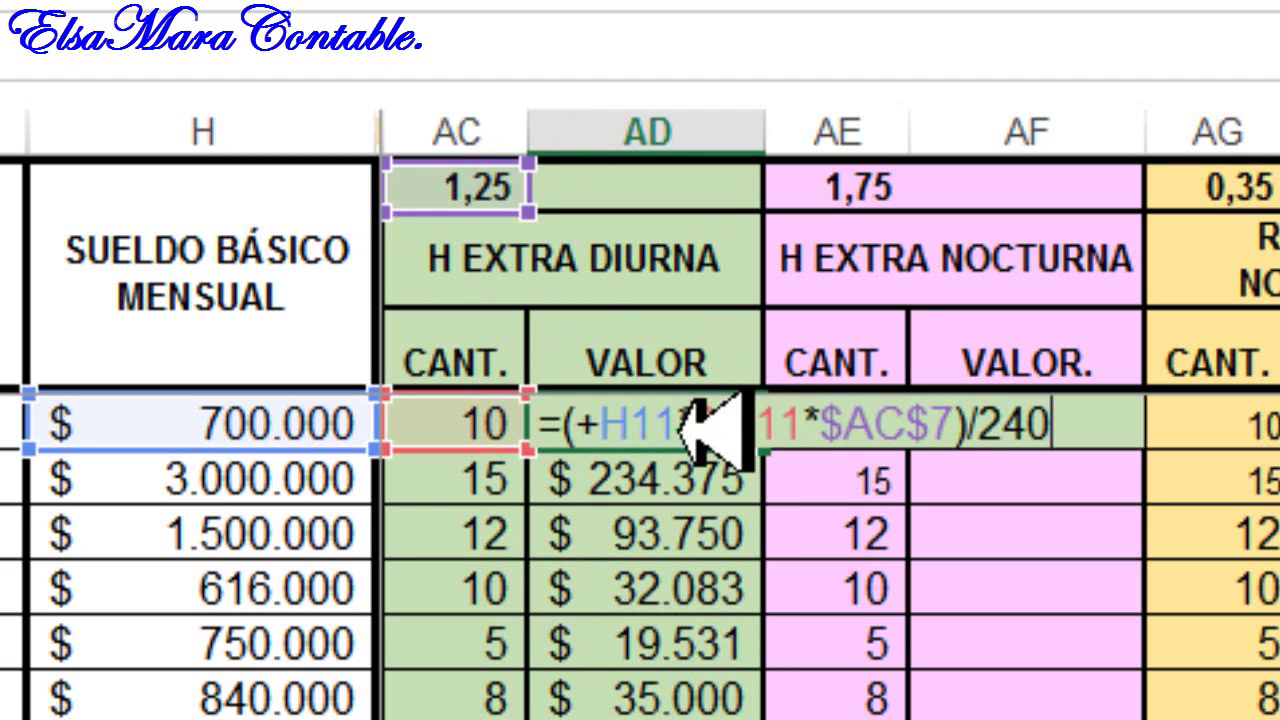
pyautogui.click(818, 425)
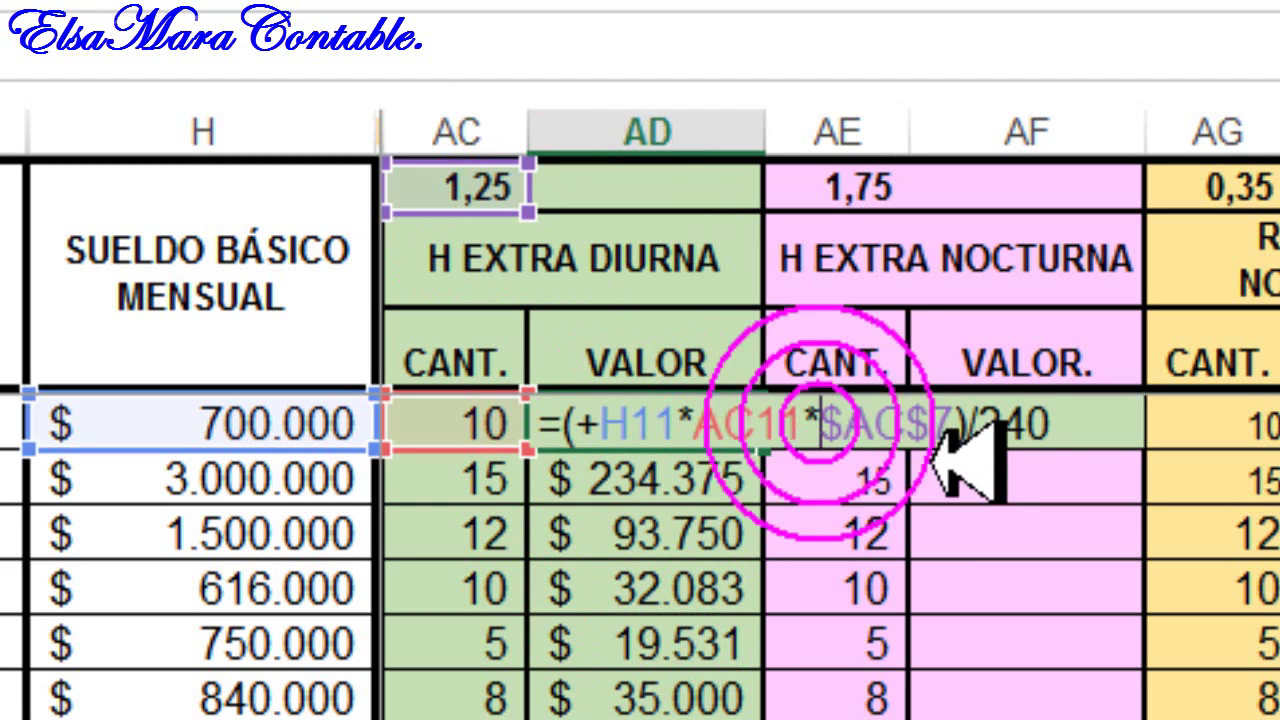
pyautogui.press('Delete')
pyautogui.press('Delete')
pyautogui.press('Delete')
pyautogui.press('Delete')
pyautogui.press('Delete')
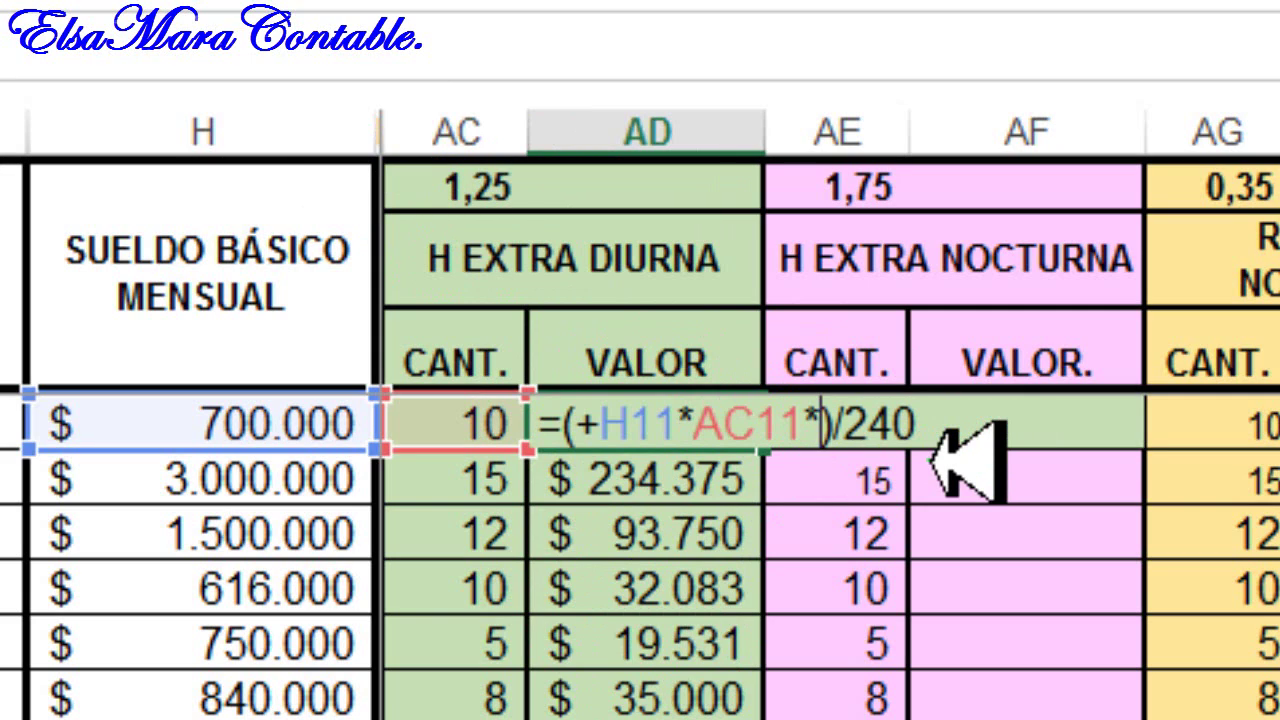
pyautogui.click(470, 190)
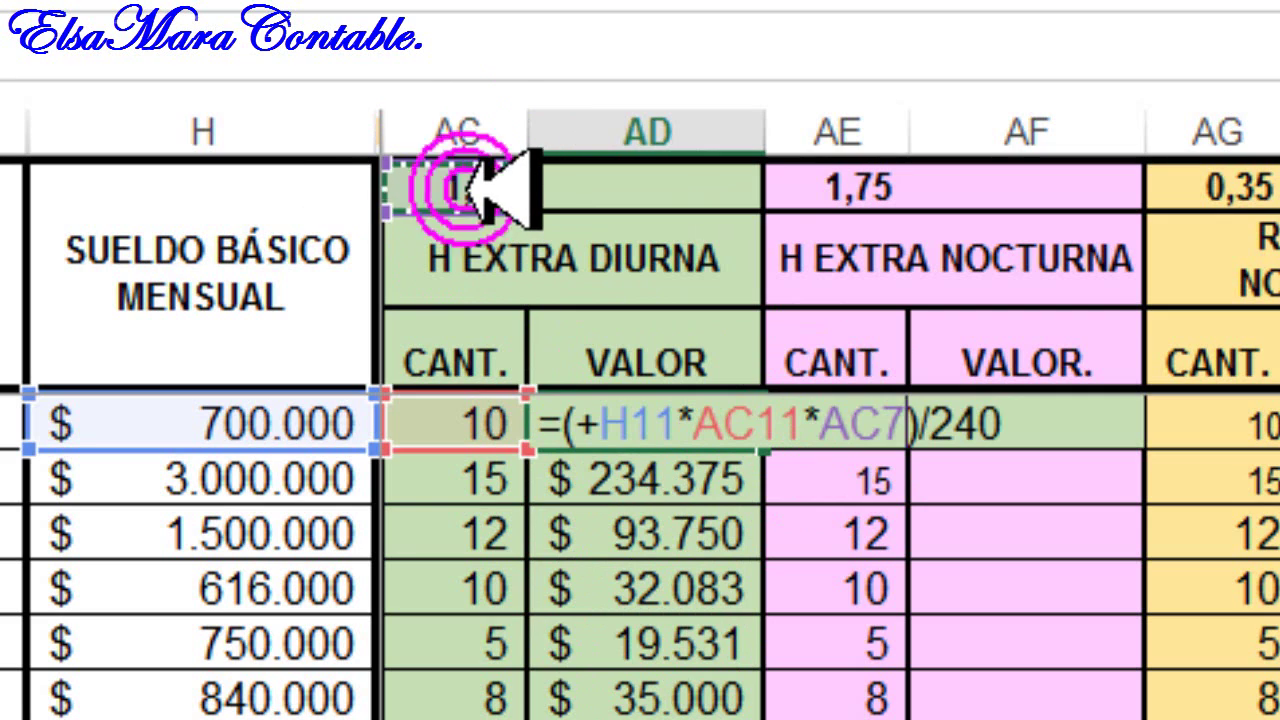
pyautogui.click(826, 426)
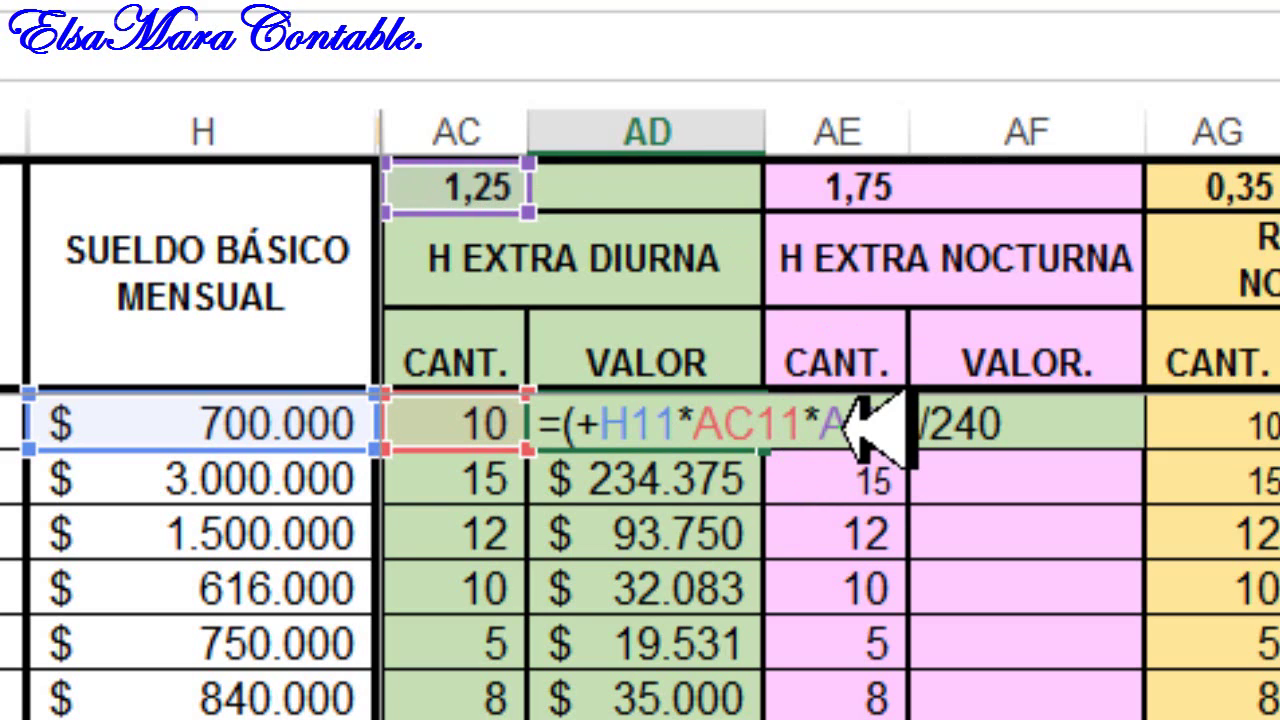
pyautogui.press('F4')
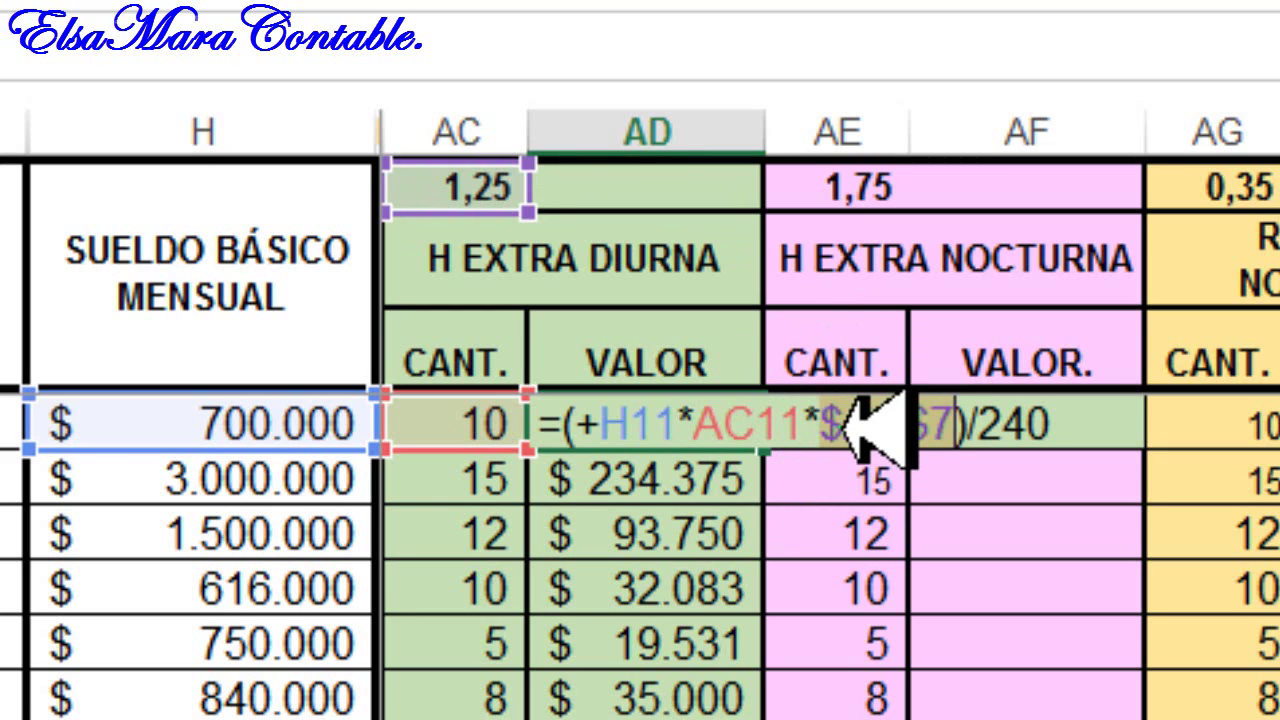
pyautogui.press('Return')
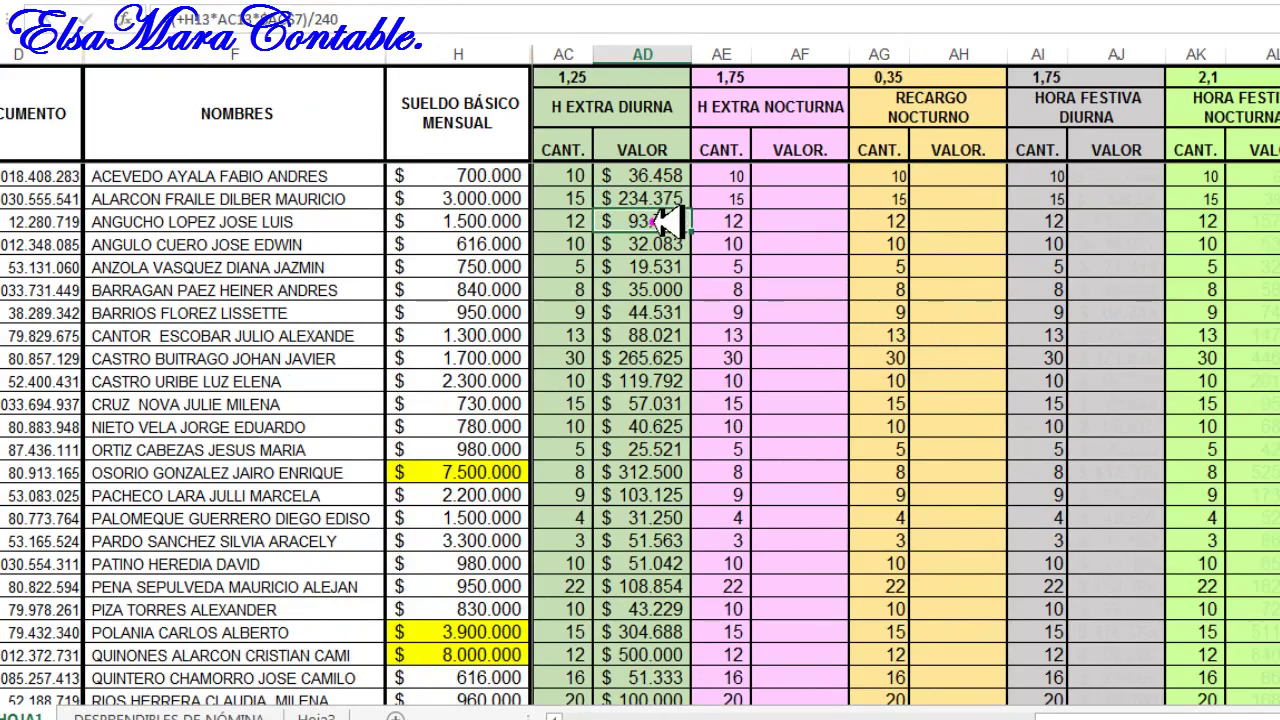
# Step: Examine the AD11 formula and compare it with the basic salary H12, quantity AC12 and value AD12 in the next row
pyautogui.click(662, 175)
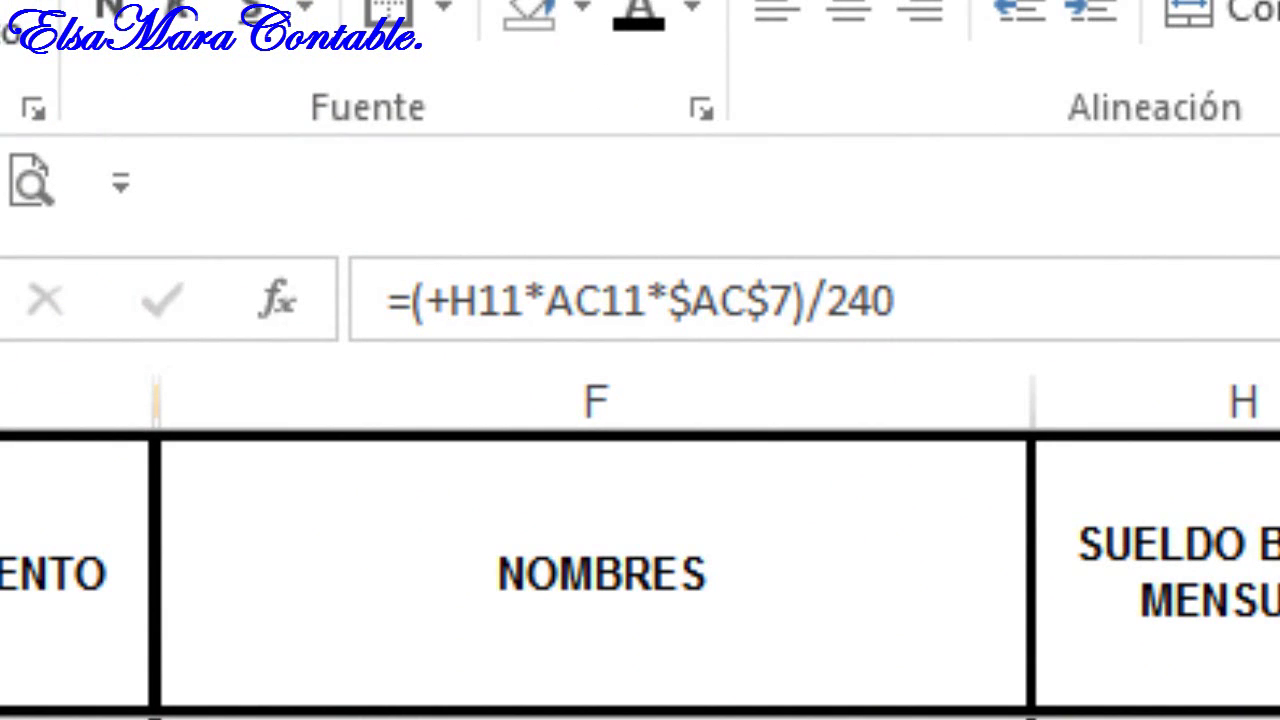
pyautogui.click(1255, 712)
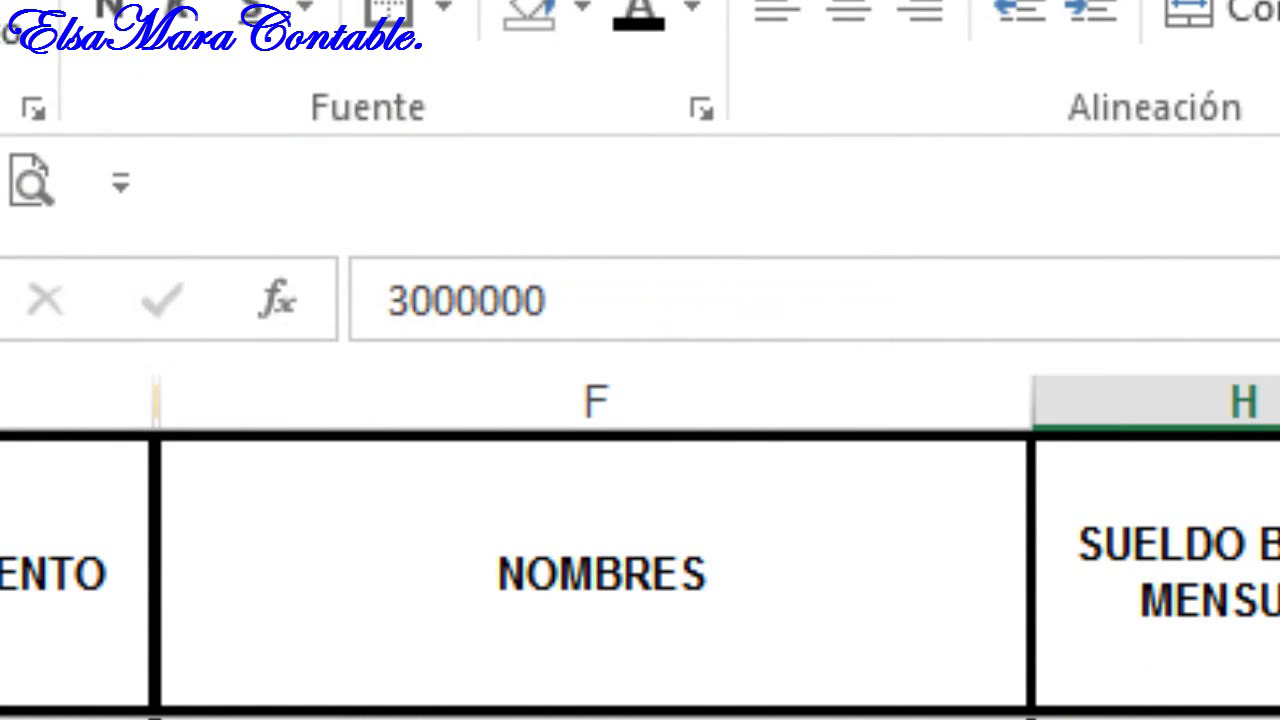
pyautogui.click(1278, 715)
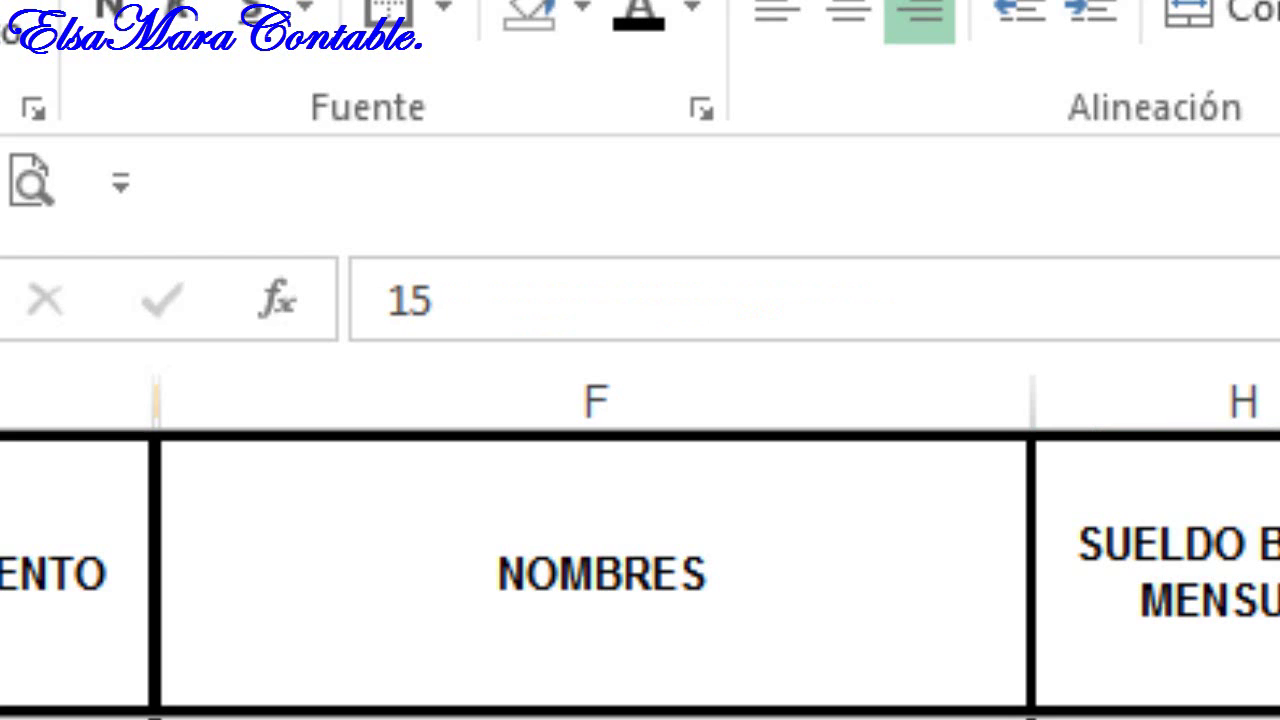
pyautogui.click(1278, 715)
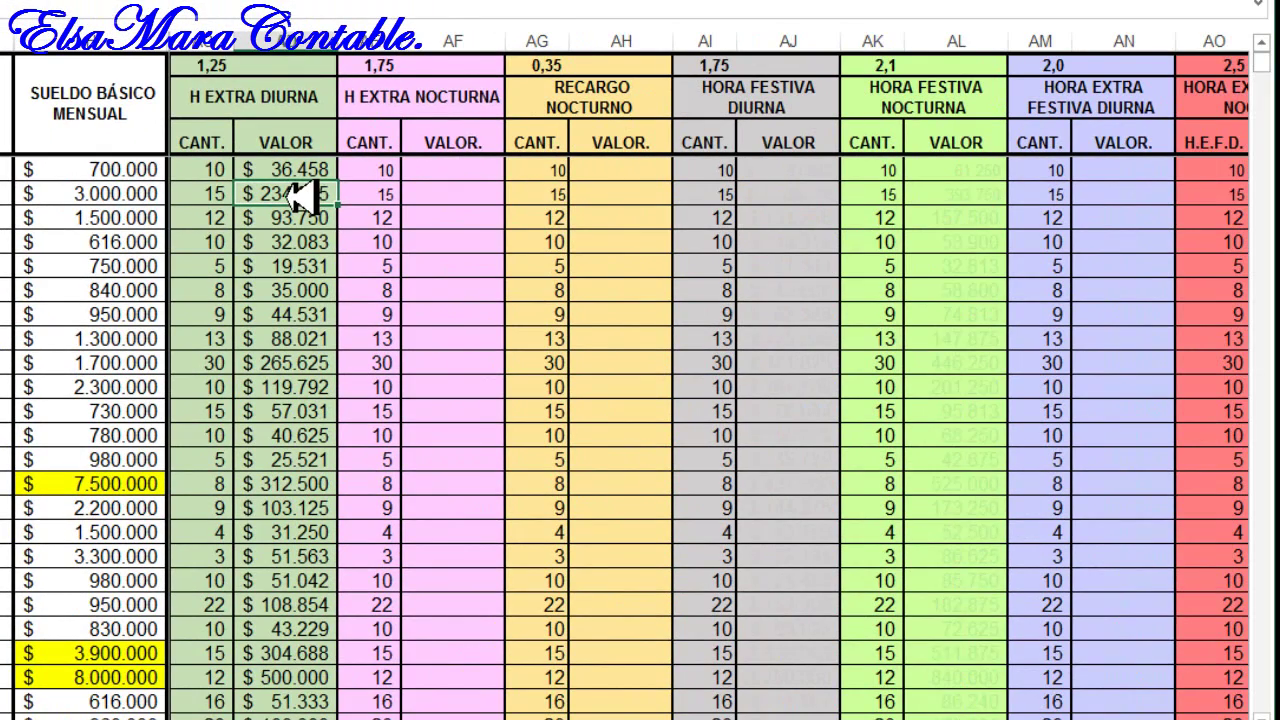
# Step: Enlarge the font of the first H EXTRA NOCTURNA quantities, AE11:AE13, to match the rest of the column
pyautogui.click(381, 172)
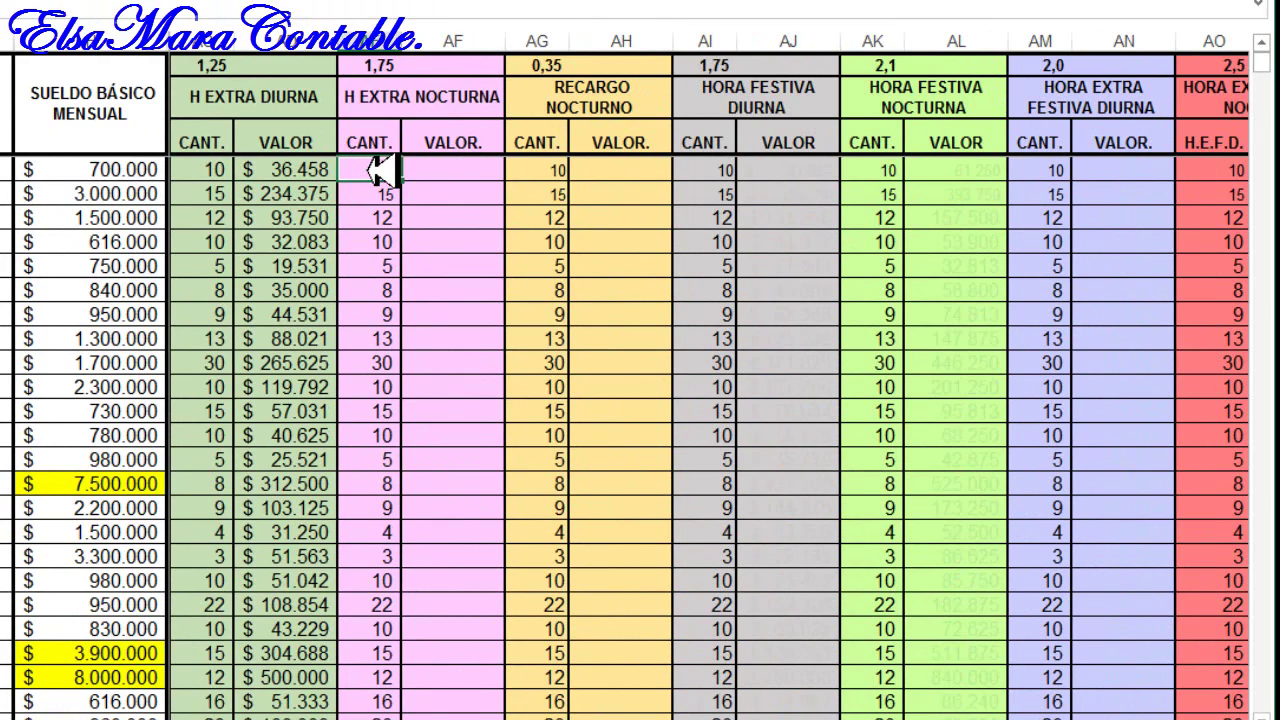
pyautogui.moveTo(381, 172); pyautogui.dragTo(388, 218)
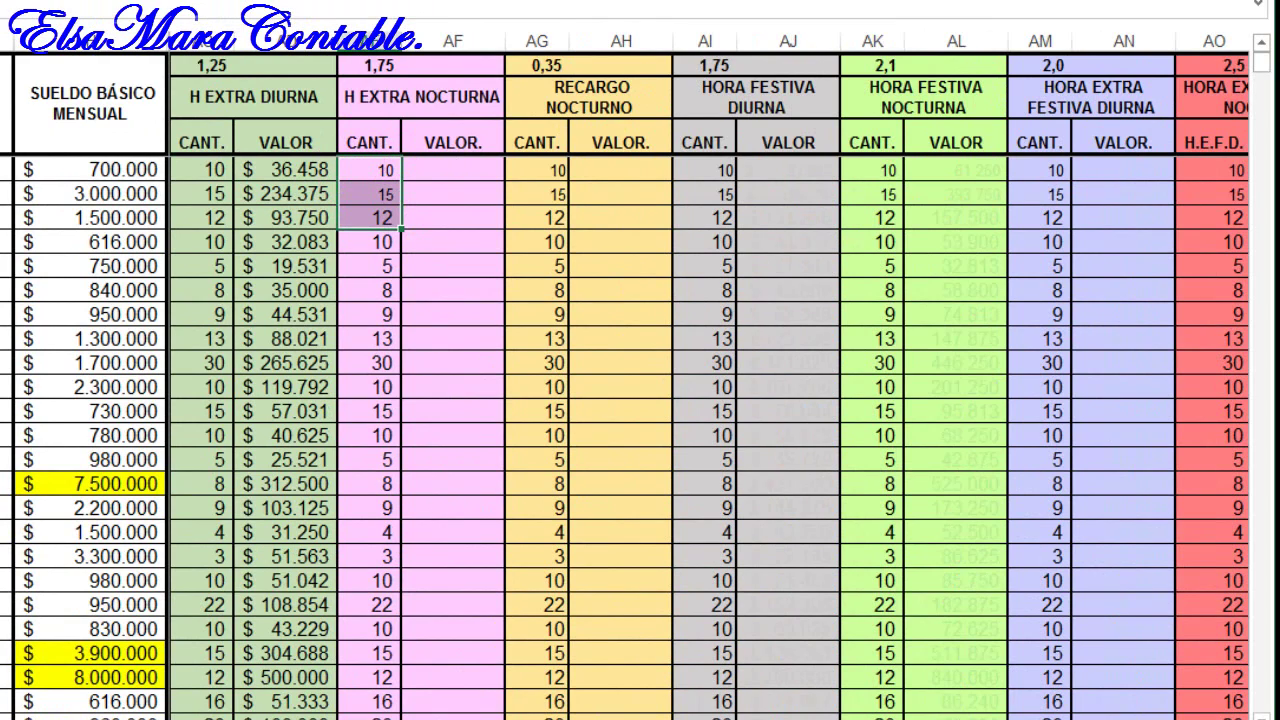
pyautogui.hotkey('ctrl', 'v')
pyautogui.click(351, 232)
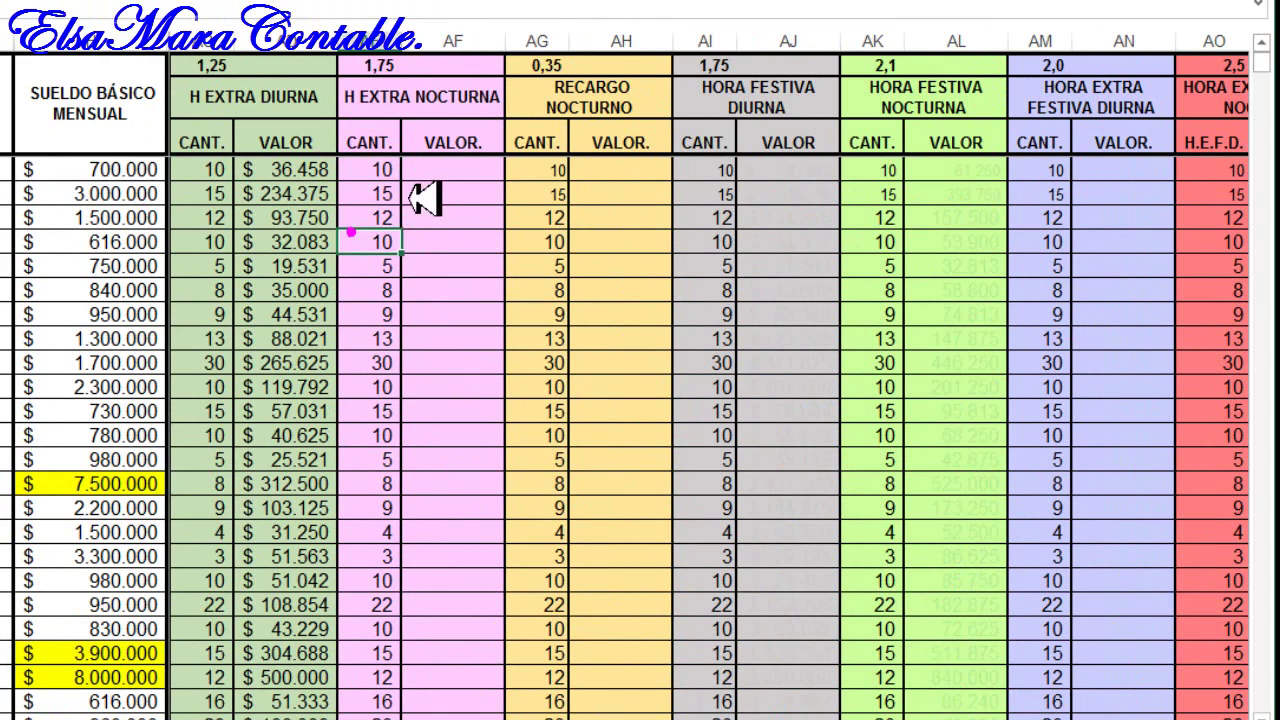
# Step: Check the H EXTRA NOCTURNA factor in AE7 and reveal the hidden value in AF11 with a black font color
pyautogui.click(440, 170)
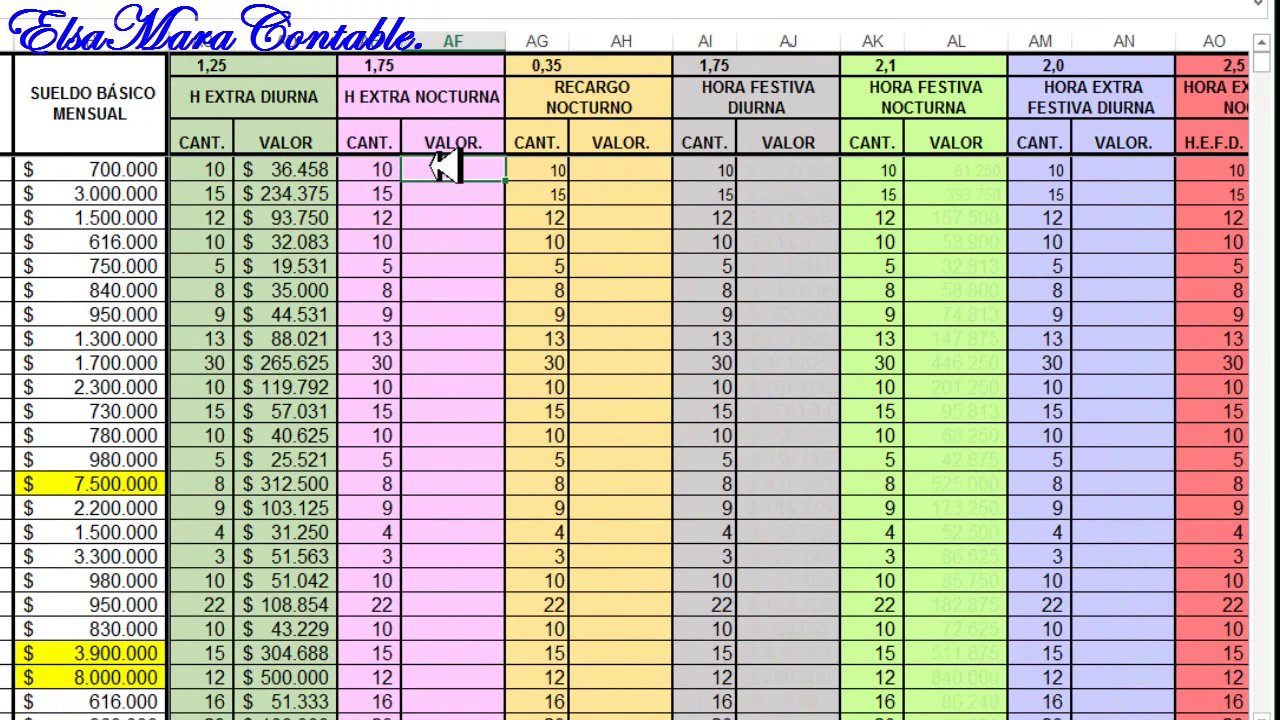
pyautogui.click(392, 66)
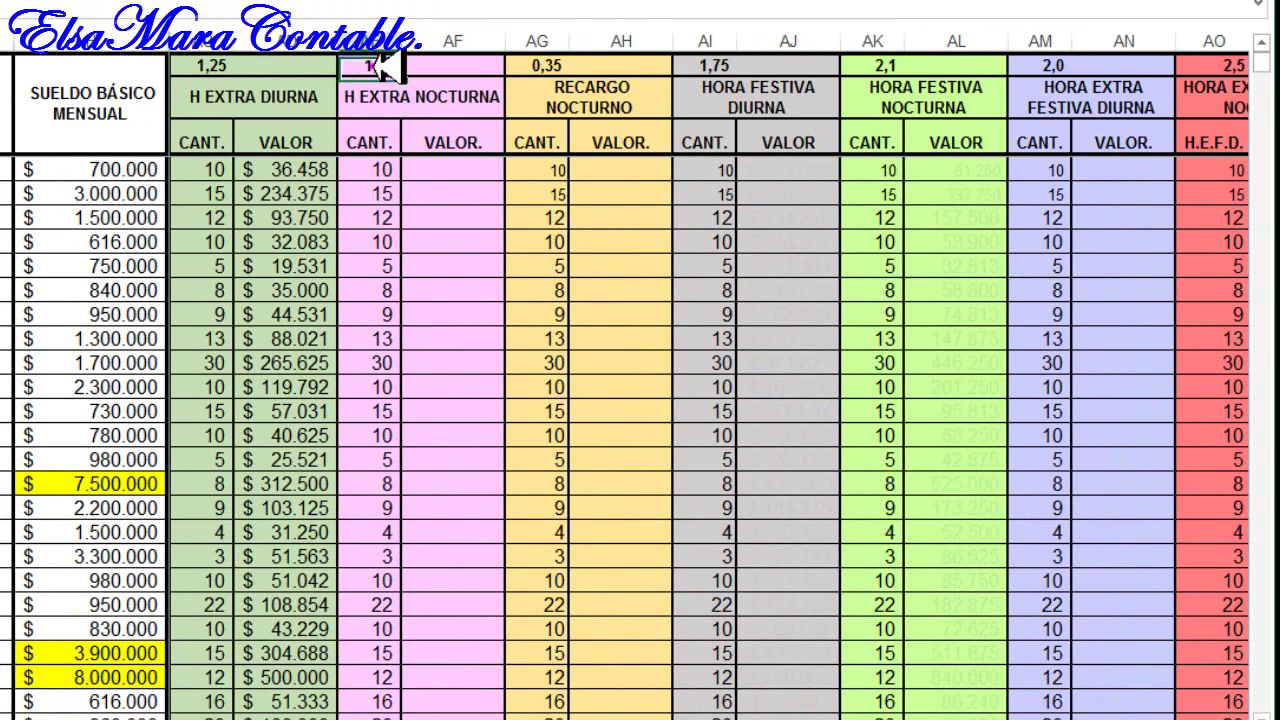
pyautogui.click(440, 170)
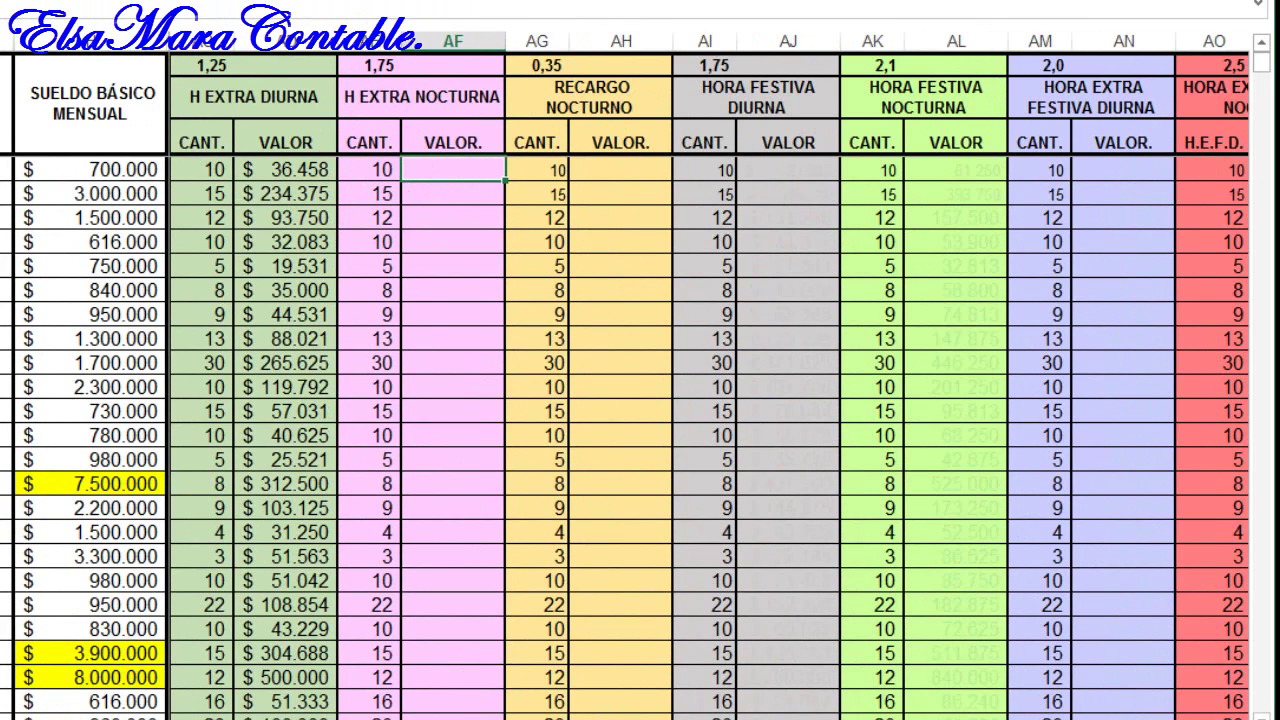
pyautogui.hotkey('ctrl', 'v')
# Step: Examine the AF11 formula, focusing on its absolute reference $AE$7, and the salary H12 and quantity AE12 used in the next row
pyautogui.press('F2')
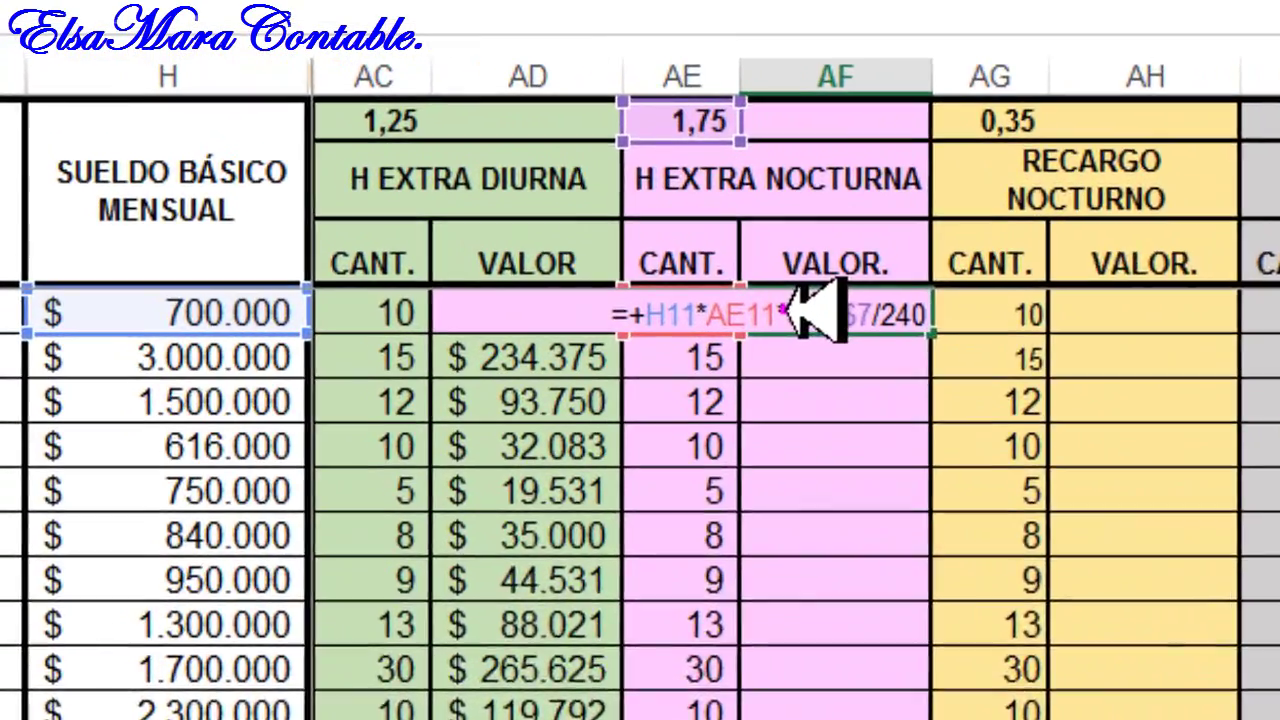
pyautogui.moveTo(426, 170); pyautogui.dragTo(474, 171)
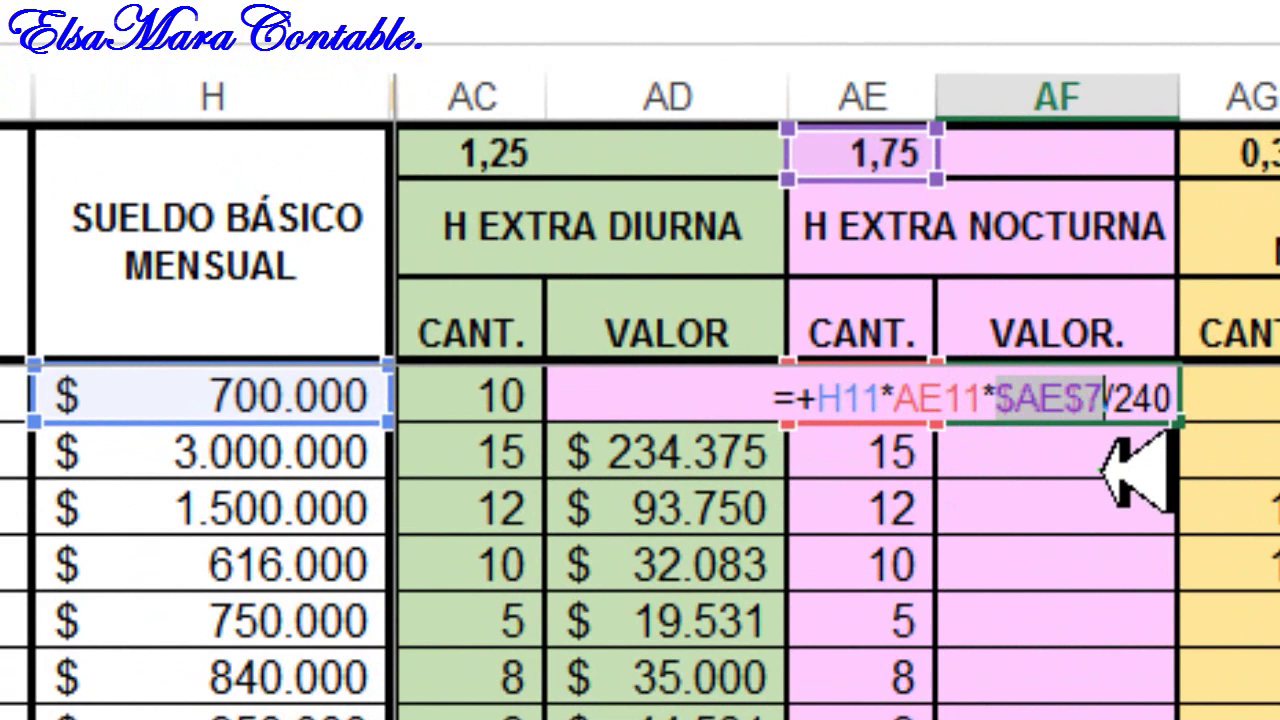
pyautogui.press('Return')
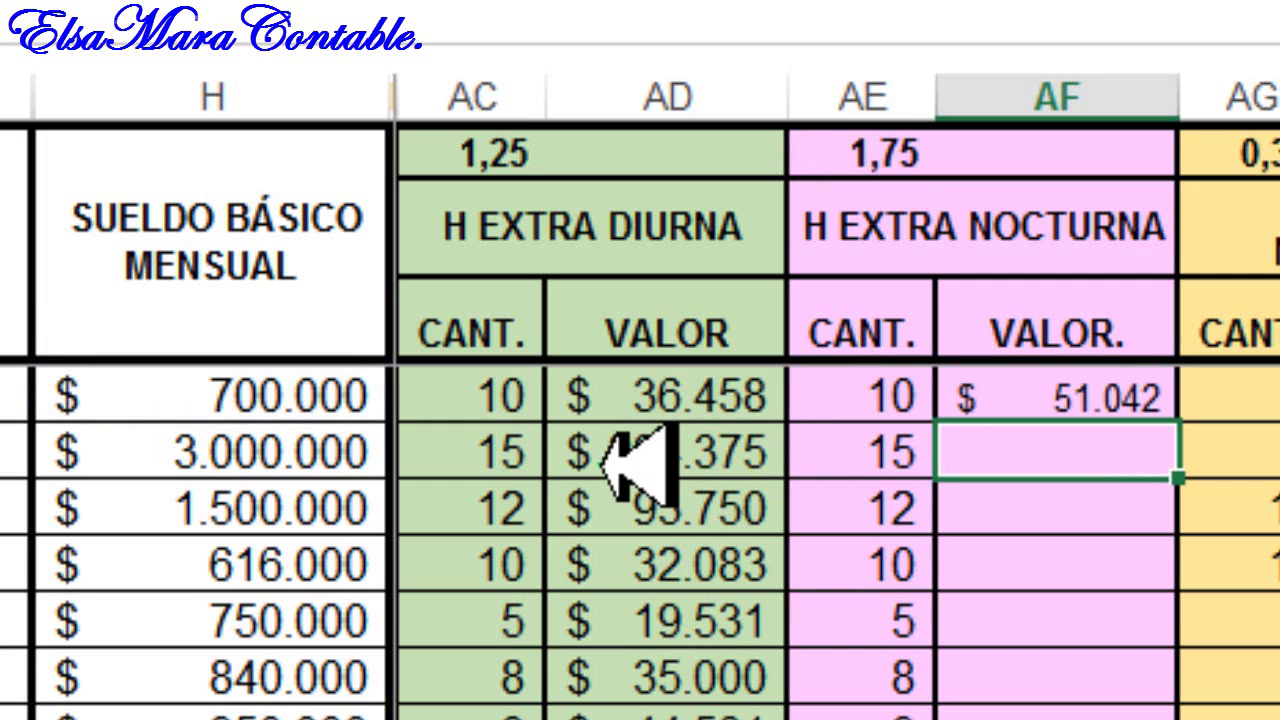
pyautogui.click(265, 455)
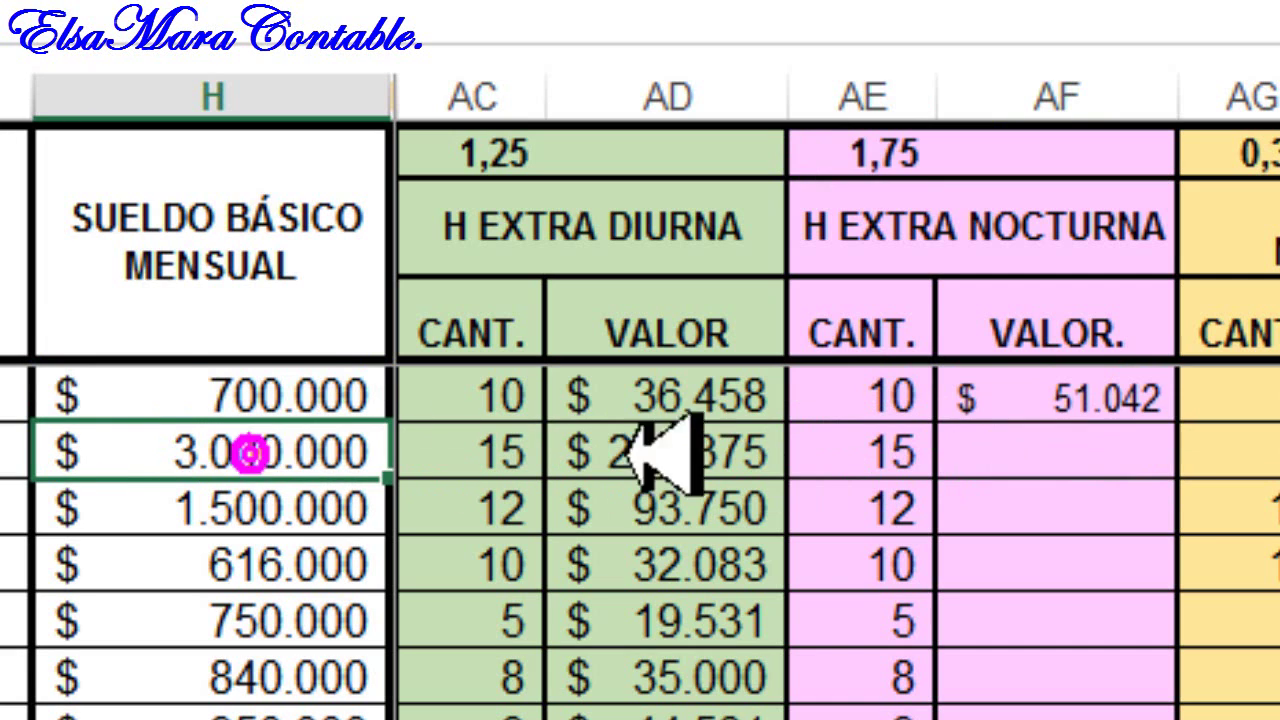
pyautogui.click(845, 450)
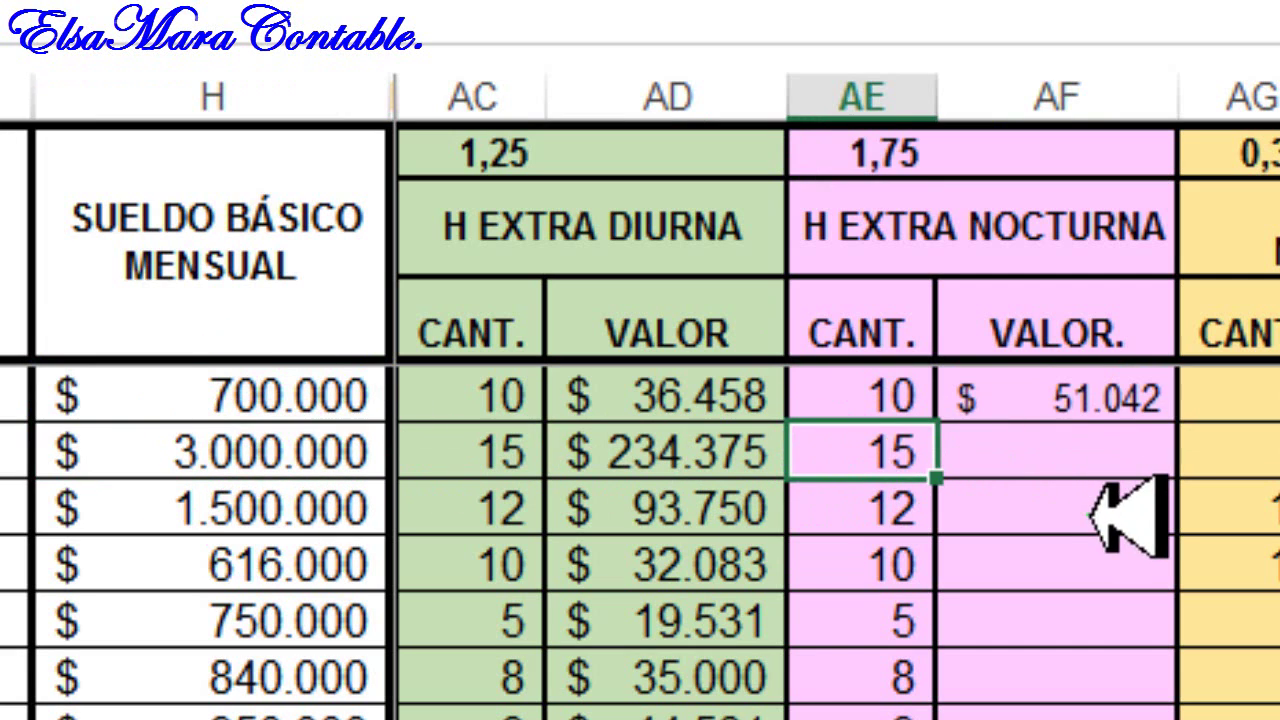
# Step: Reveal the remaining hidden H EXTRA NOCTURNA values in AF12:AF35 with a black font color
pyautogui.moveTo(1060, 450); pyautogui.dragTo(1060, 715)
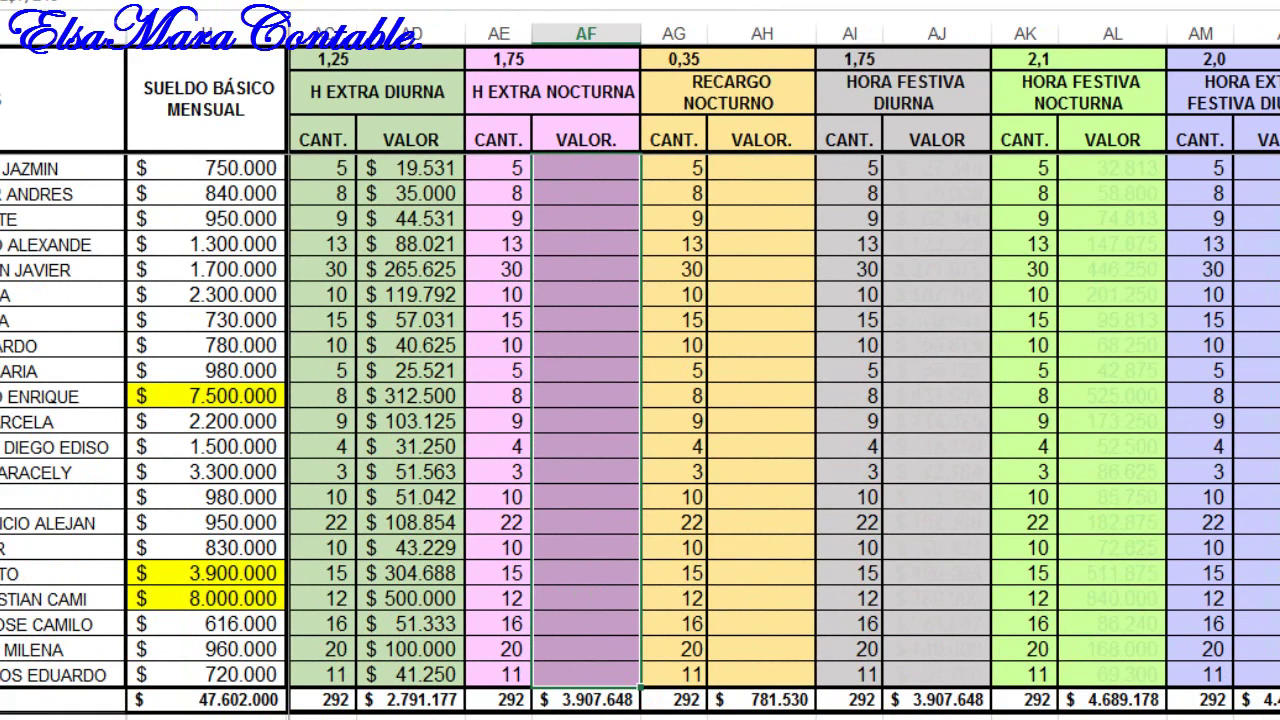
pyautogui.hotkey('ctrl', 'd')
pyautogui.click(566, 266)
pyautogui.scroll(2, 566, 266)
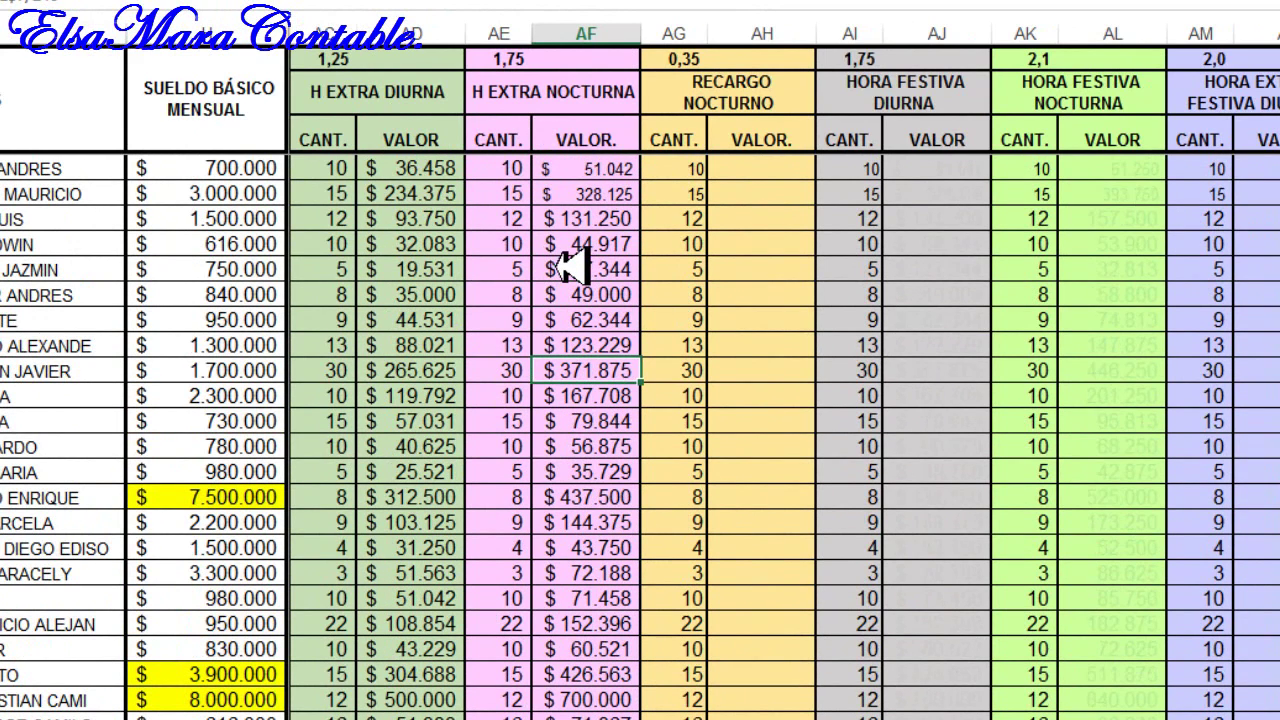
# Step: Enlarge the font of the H EXTRA NOCTURNA values in AF11:AF12 to match the rest of the column
pyautogui.moveTo(580, 168); pyautogui.dragTo(586, 190)
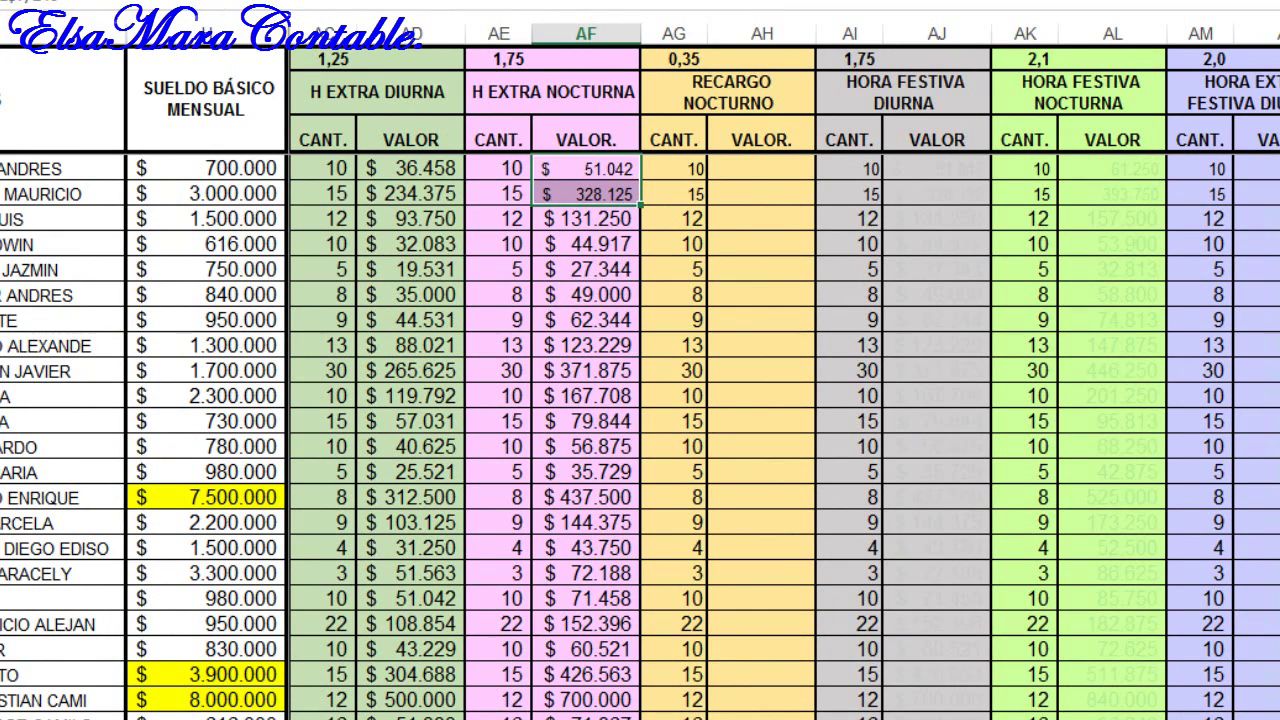
pyautogui.moveTo(640, 203); pyautogui.dragTo(640, 255)
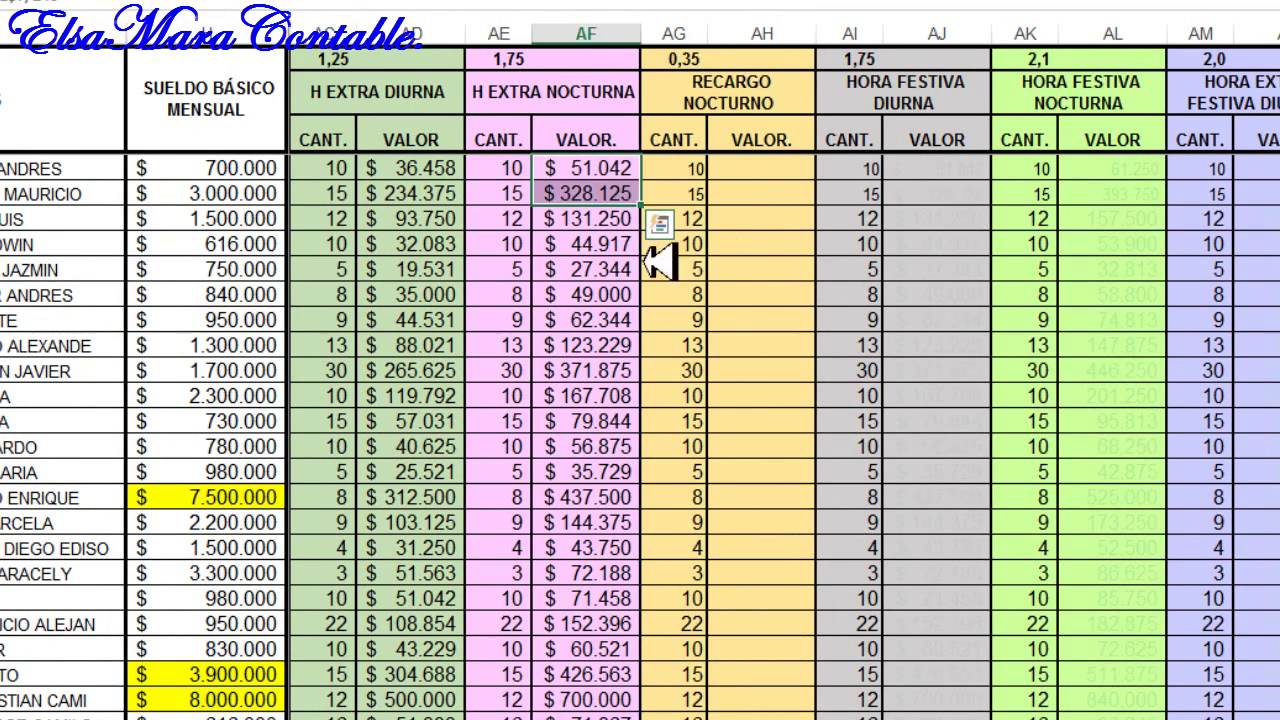
pyautogui.click(610, 262)
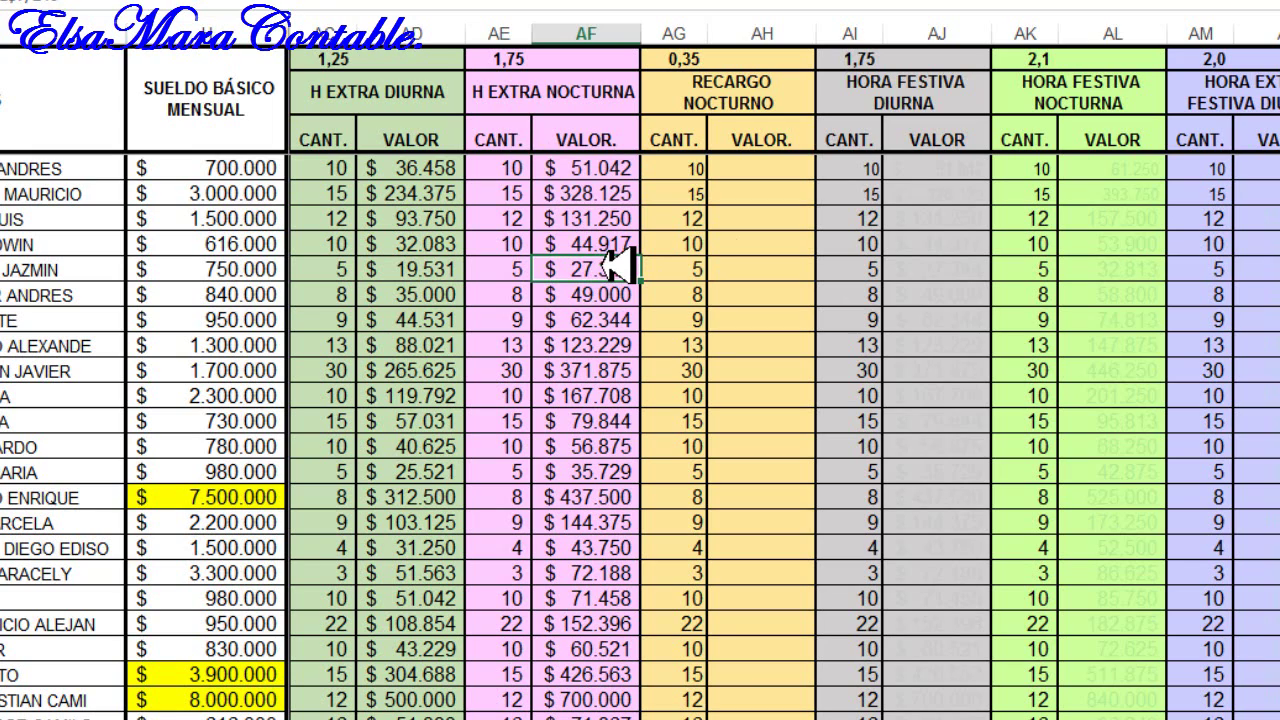
# Step: Enlarge the font of the surcharge factors in row 7 from AC7 across to AP7
pyautogui.click(745, 220)
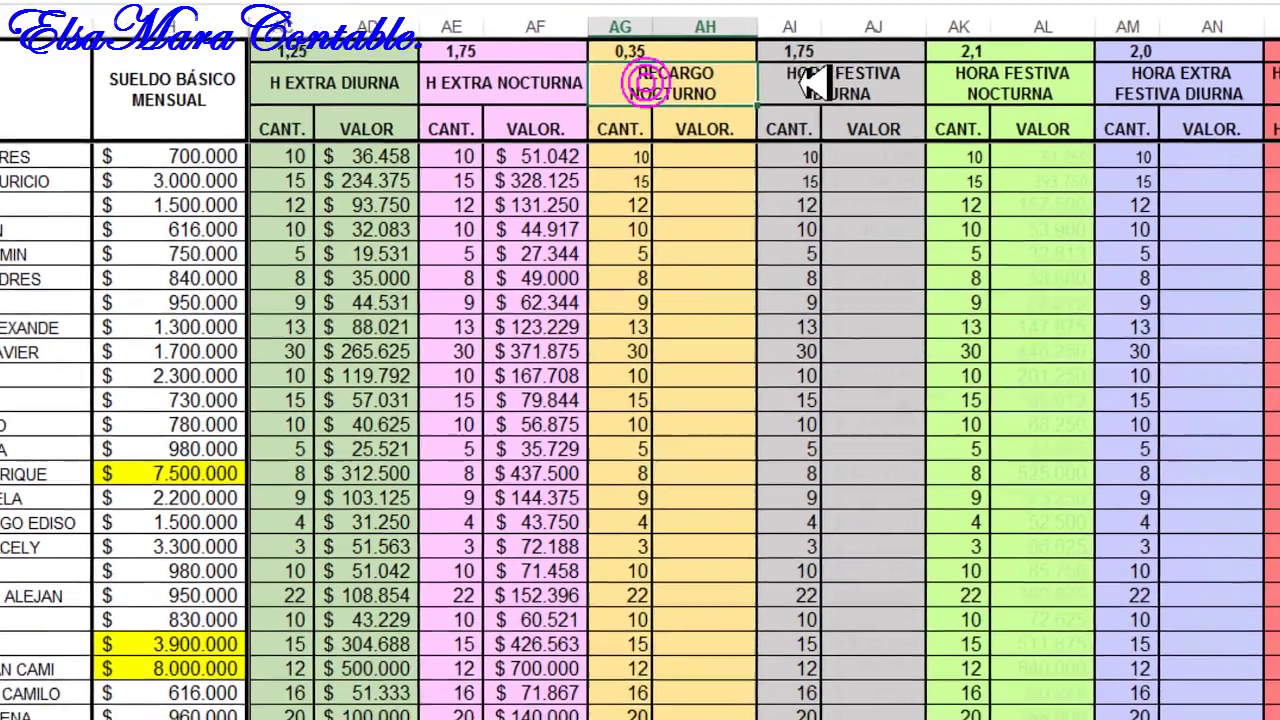
pyautogui.click(906, 85)
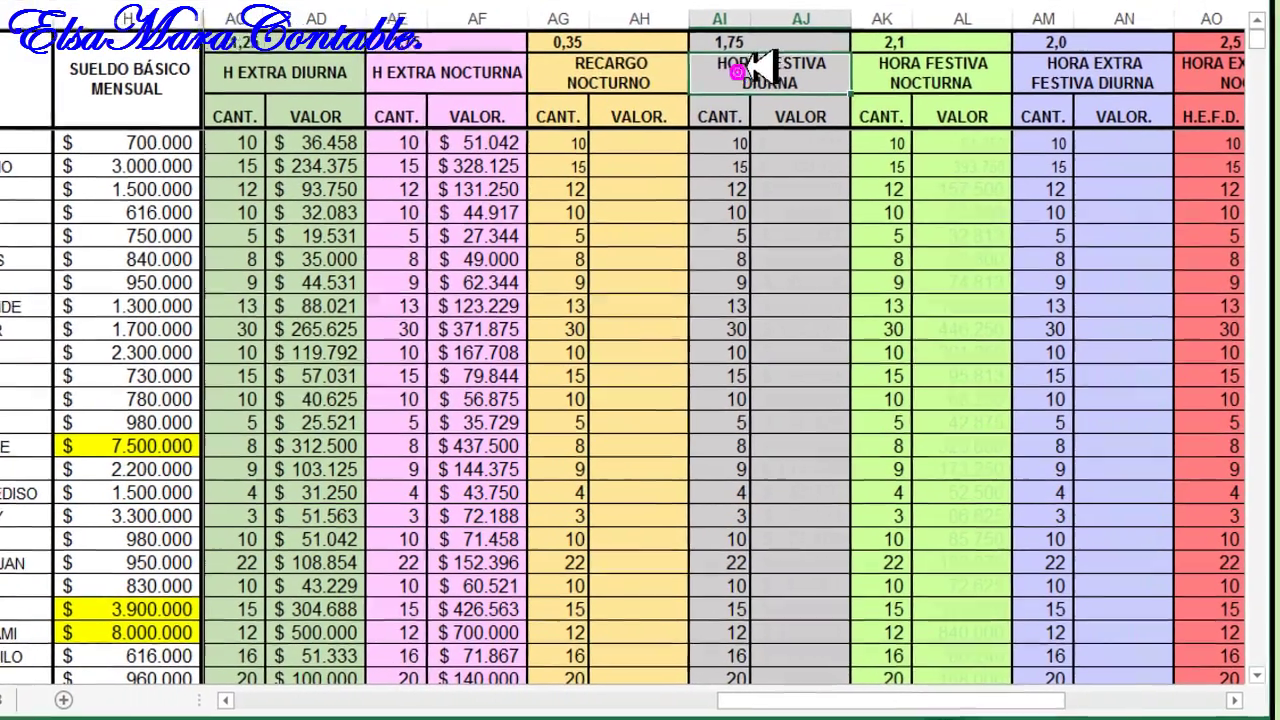
pyautogui.click(243, 44)
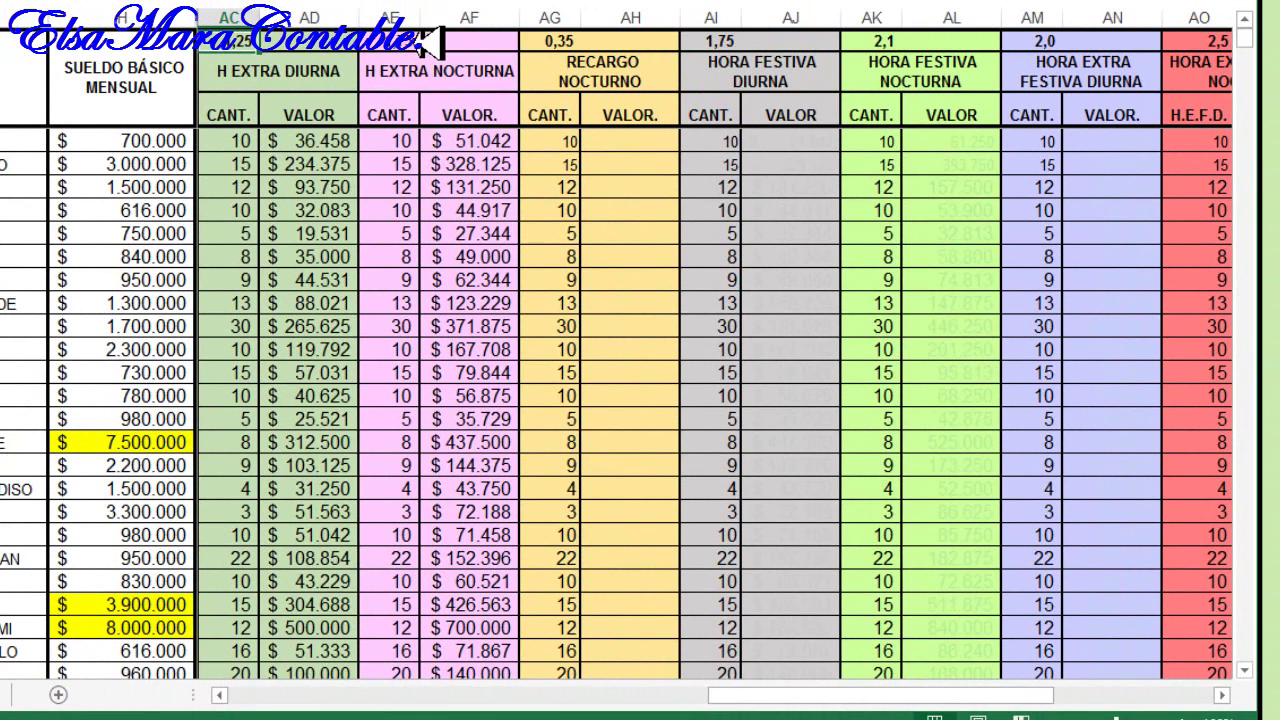
pyautogui.moveTo(245, 40)
pyautogui.mouseDown()
pyautogui.moveTo(1222, 38)
pyautogui.moveTo(1140, 32)
pyautogui.moveTo(1120, 4)
pyautogui.mouseUp()
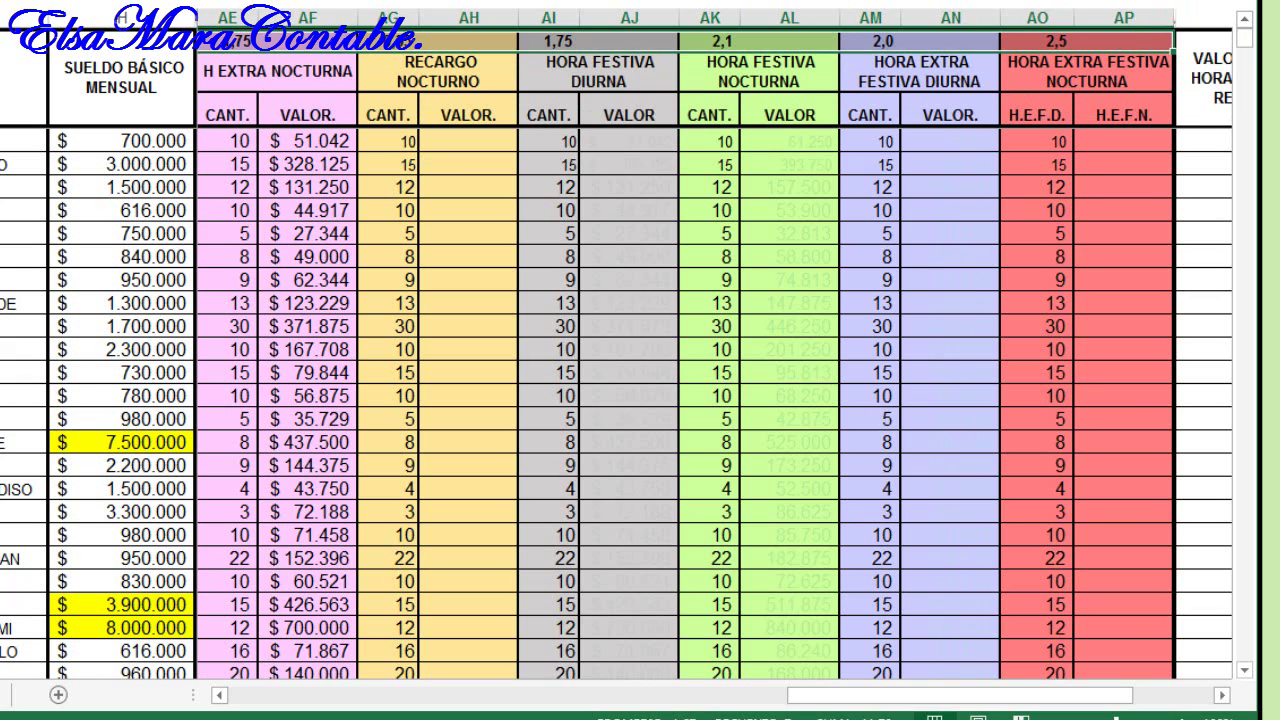
pyautogui.hotkey('alt', 'h')
pyautogui.press('f')
pyautogui.press('g')
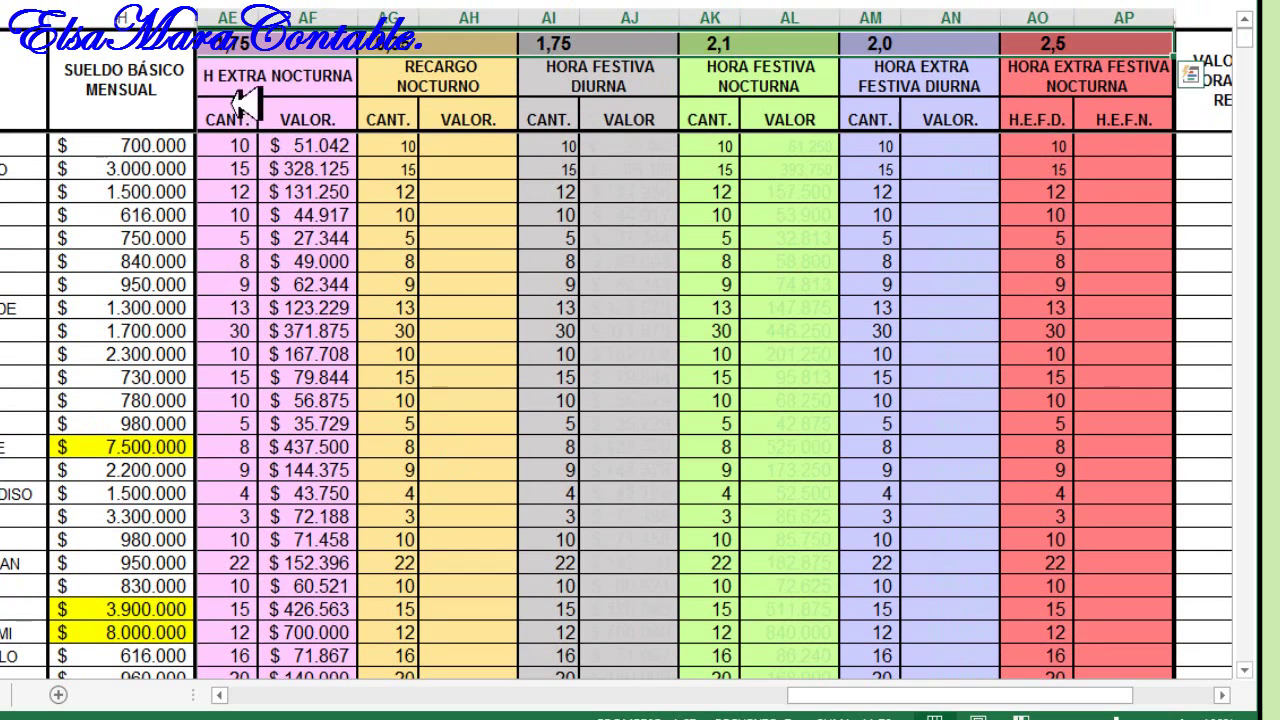
pyautogui.click(505, 285)
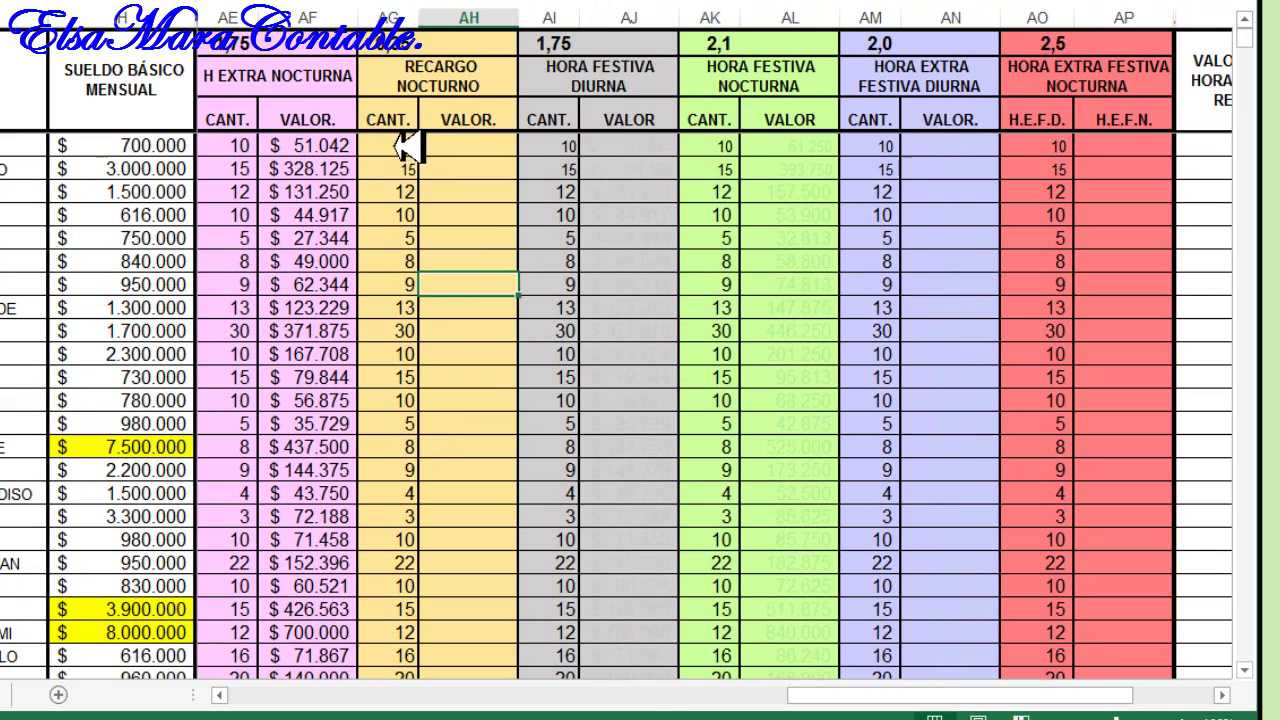
# Step: Enlarge the font in AG11:AP12 so the first two rows of the remaining surcharge columns match the rows below
pyautogui.moveTo(408, 147); pyautogui.dragTo(1154, 166)
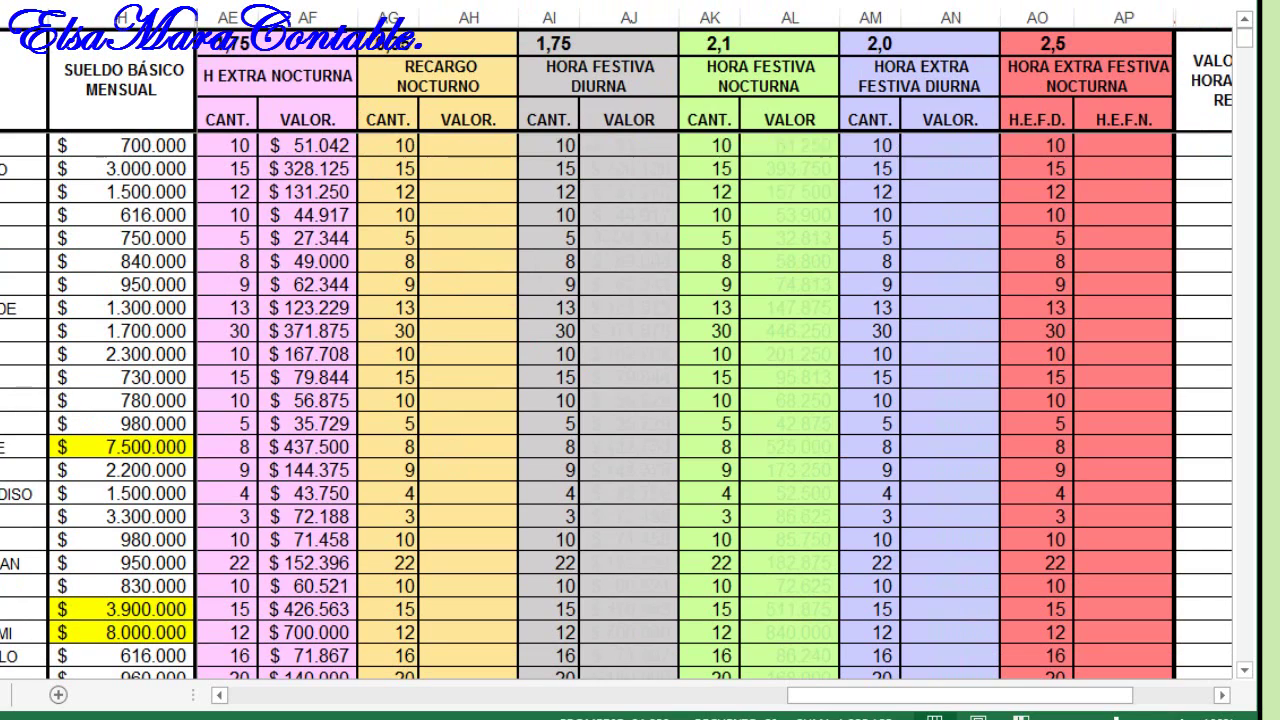
pyautogui.click(567, 262)
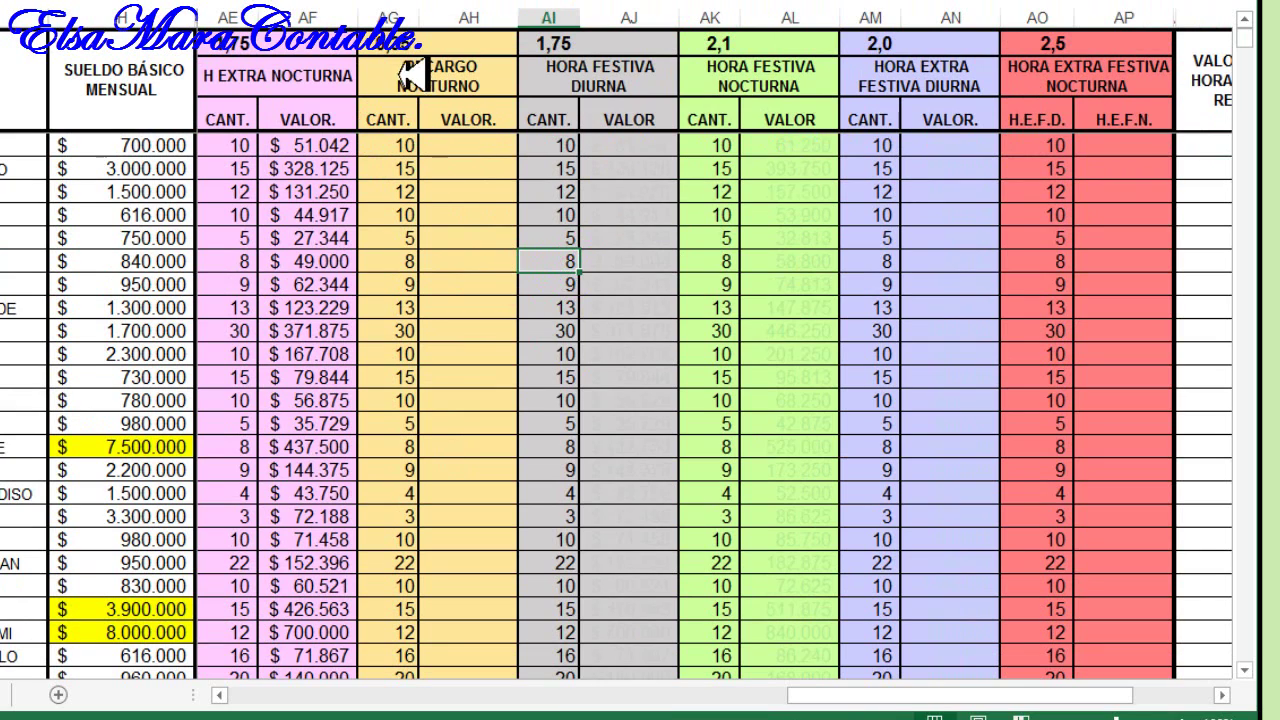
# Step: Reveal the hidden RECARGO NOCTURNO values in AH11:AH35 with a black font color
pyautogui.click(386, 42)
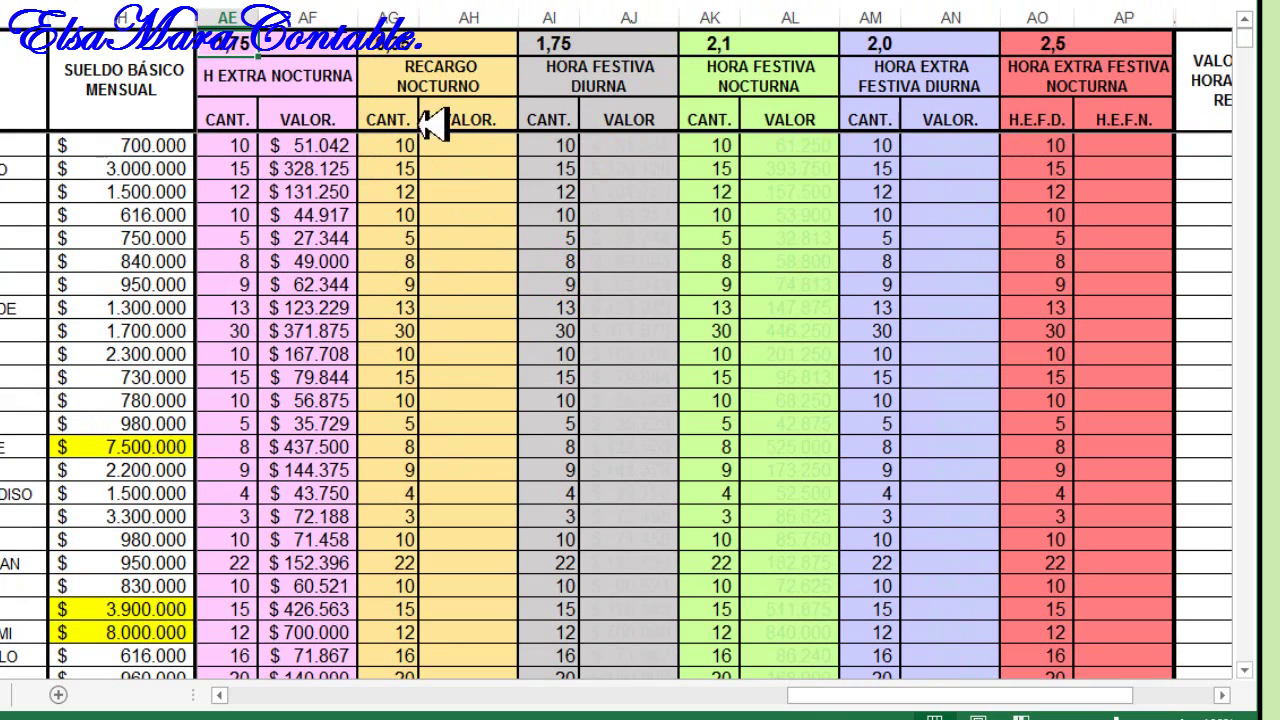
pyautogui.click(441, 145)
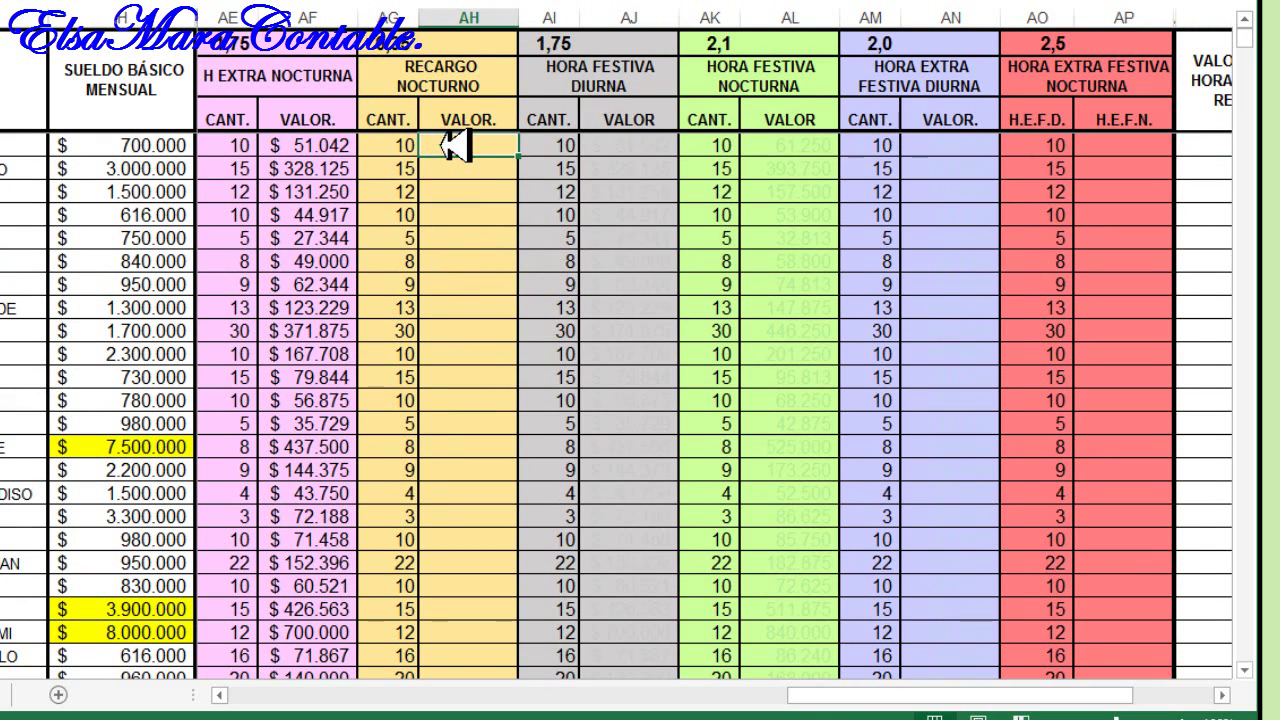
pyautogui.moveTo(454, 145); pyautogui.dragTo(460, 645)
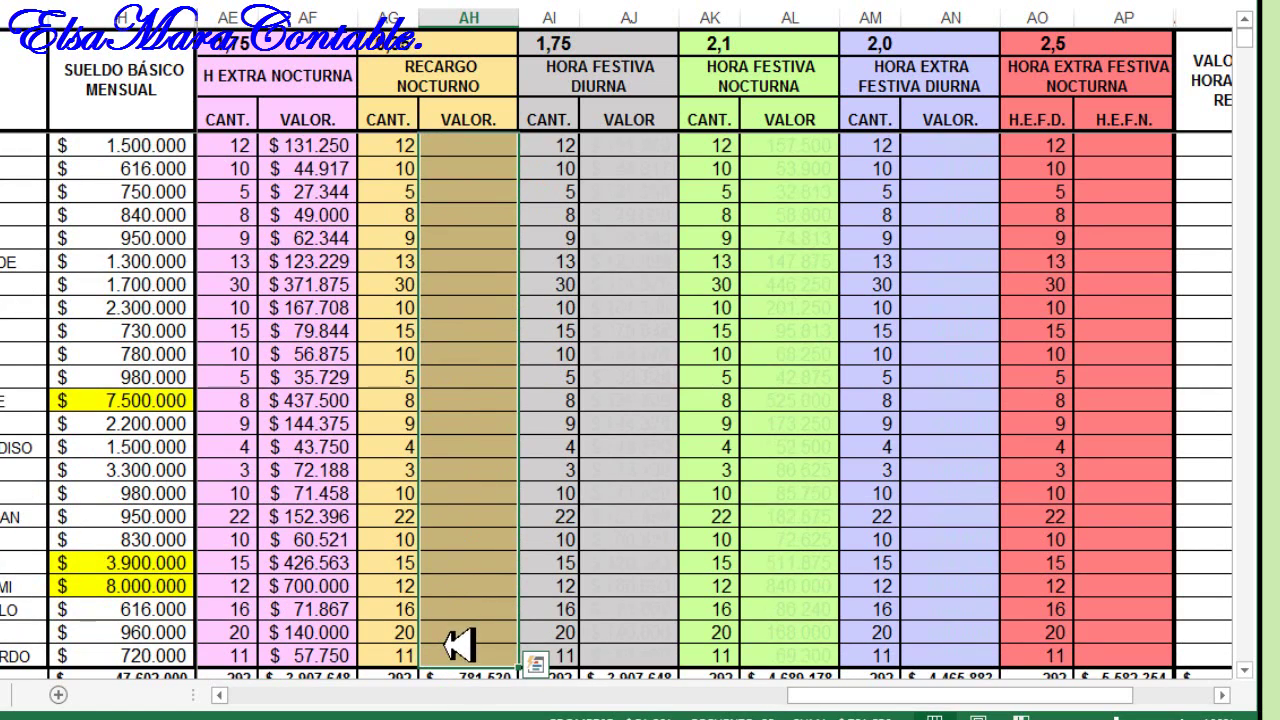
pyautogui.hotkey('ctrl', 'v')
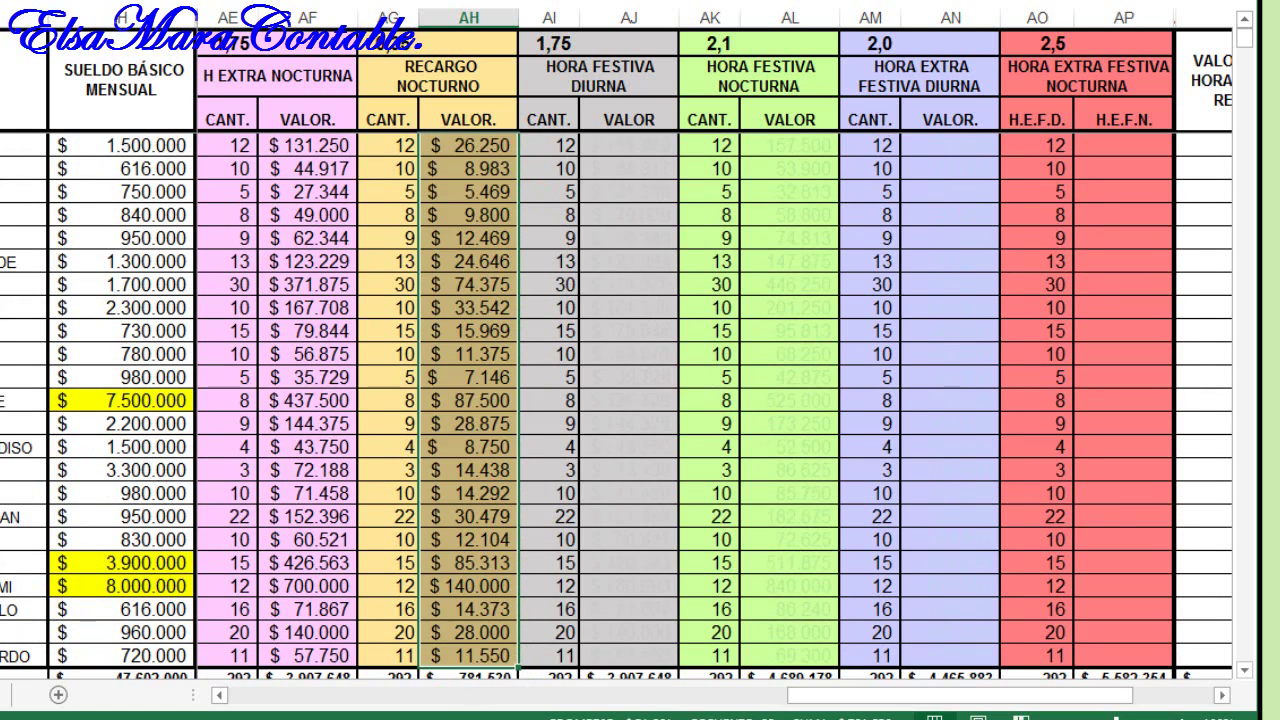
pyautogui.click(490, 258)
# Step: Review the RECARGO NOCTURNO value in AH13 against the salary in H13, the quantity in AG13 and the factor in AG7
pyautogui.click(478, 147)
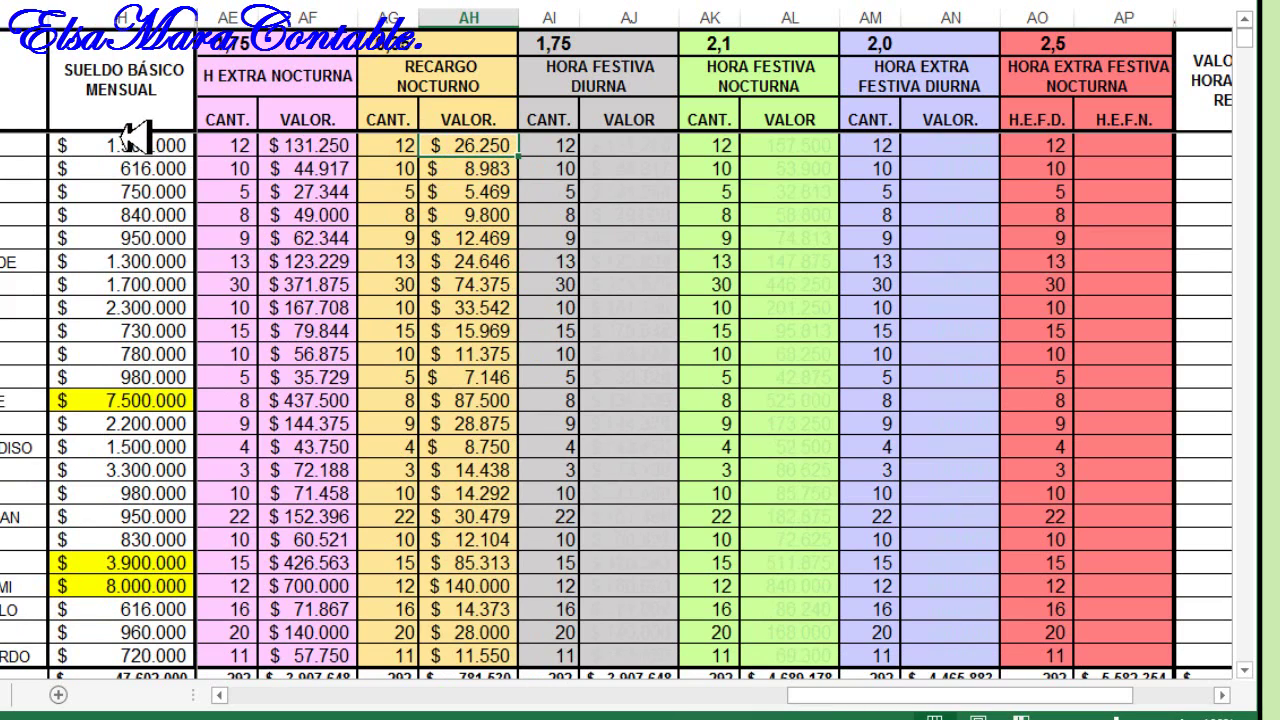
pyautogui.click(125, 147)
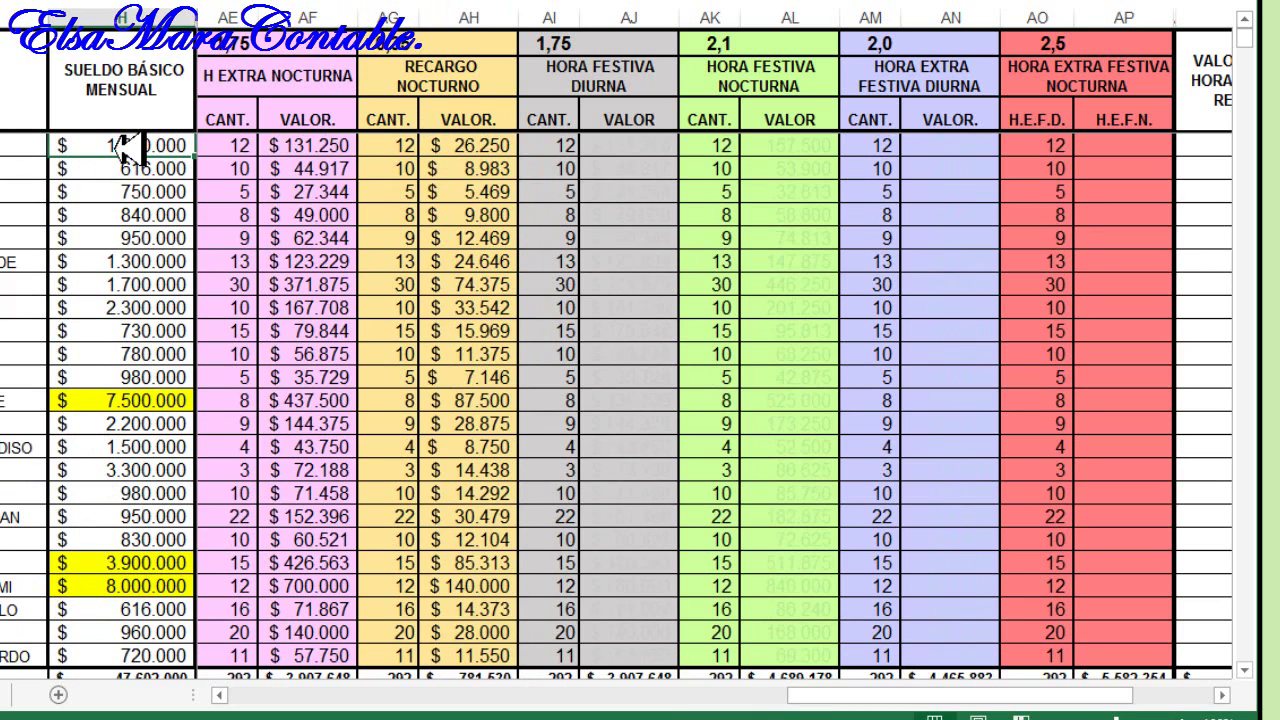
pyautogui.click(462, 148)
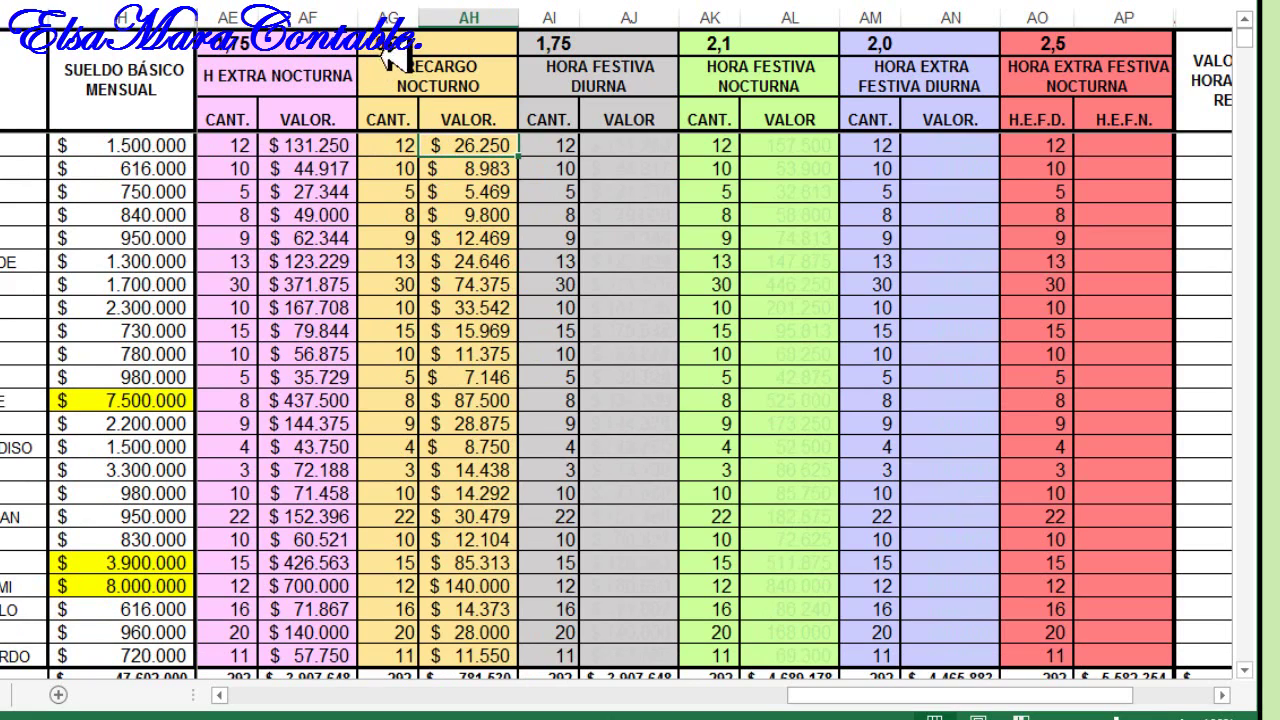
pyautogui.click(390, 46)
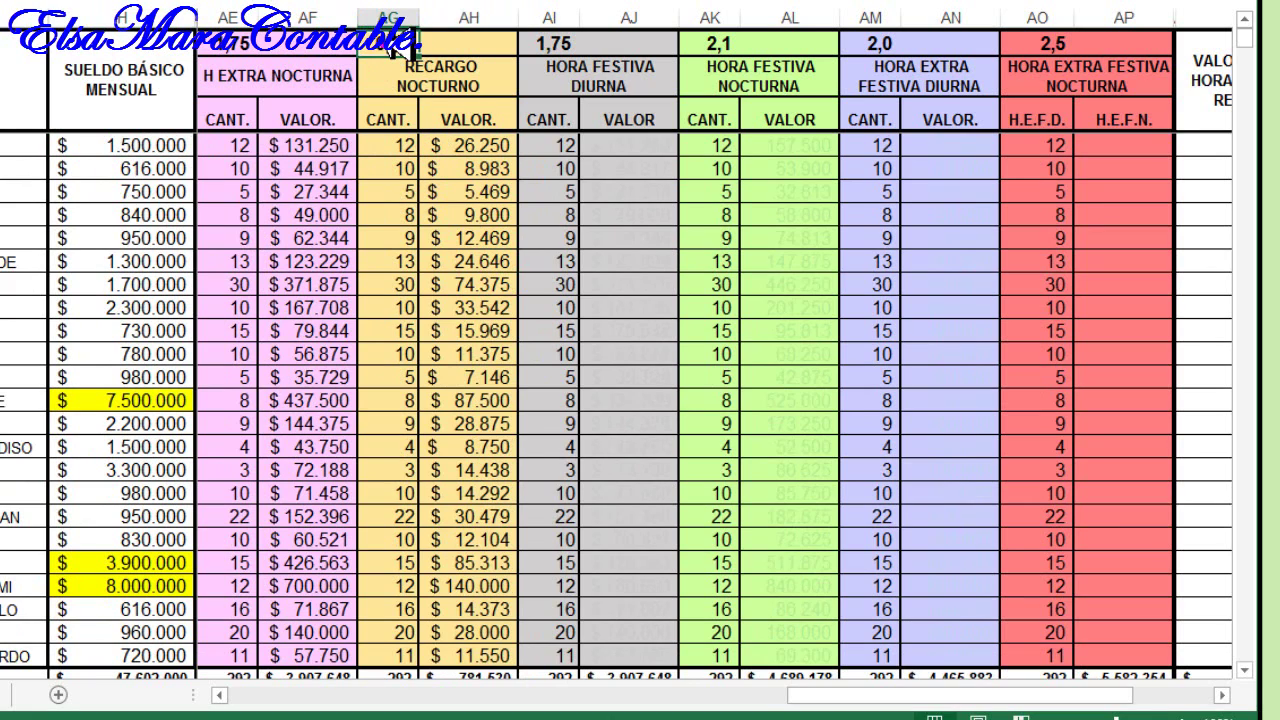
pyautogui.click(484, 147)
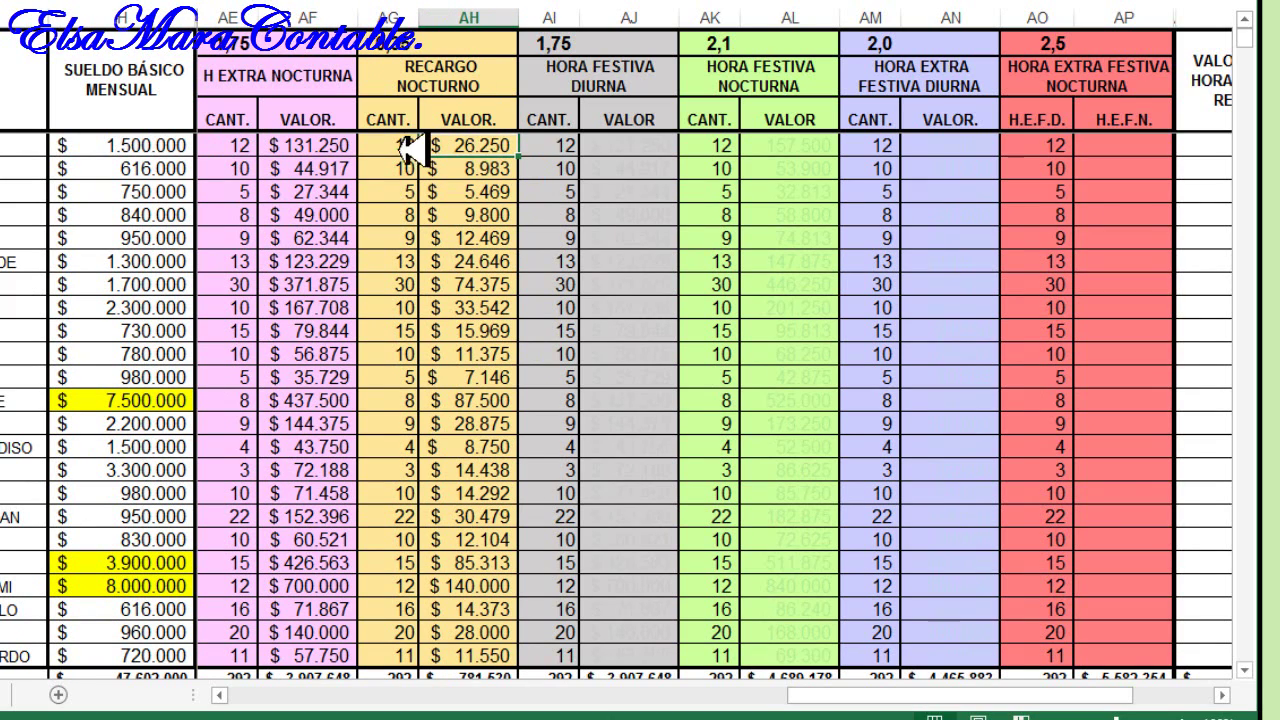
pyautogui.click(390, 148)
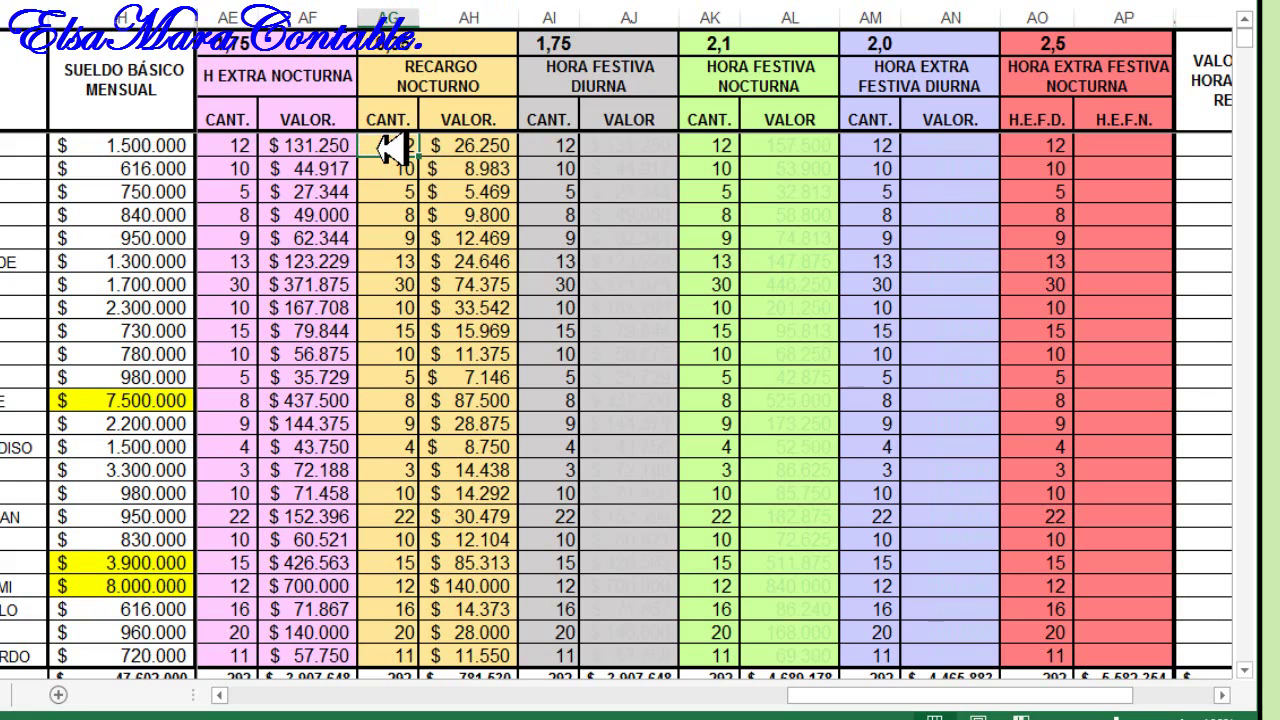
pyautogui.click(470, 148)
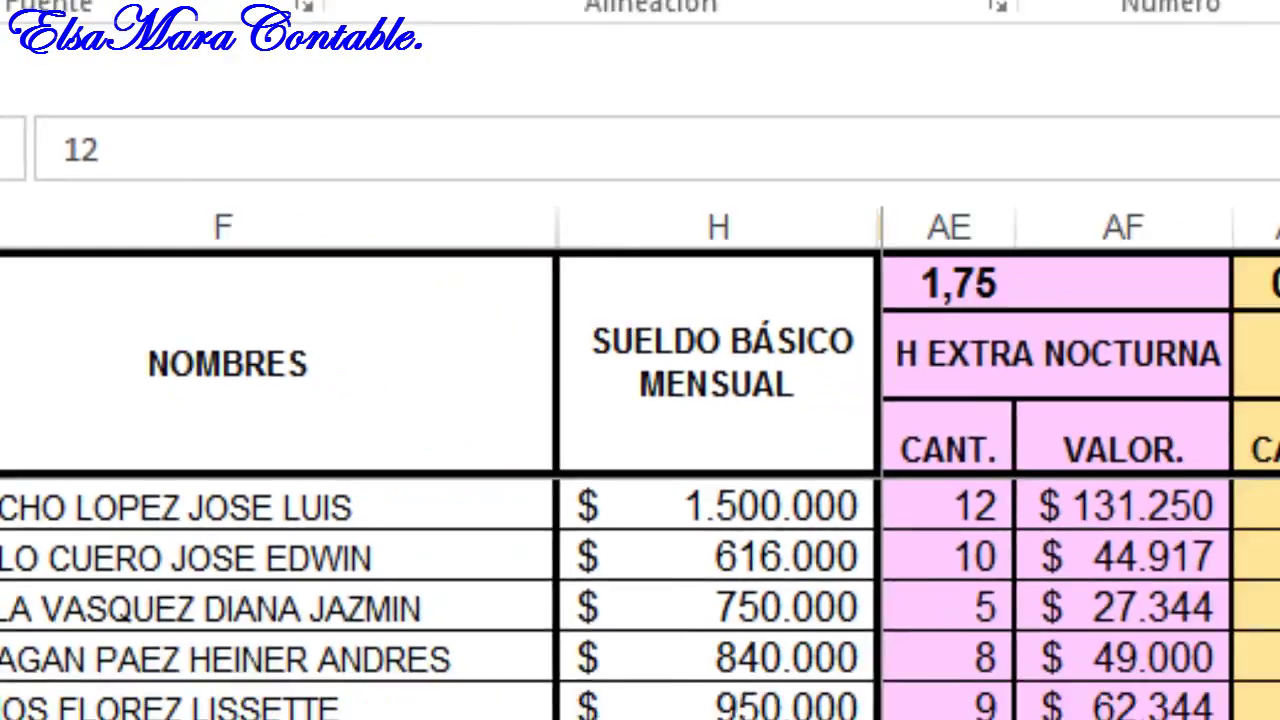
# Step: Reveal the hidden values of the remaining festive-hour columns in AI11:AP35 with a black font color
pyautogui.moveTo(549, 153); pyautogui.dragTo(1150, 700)
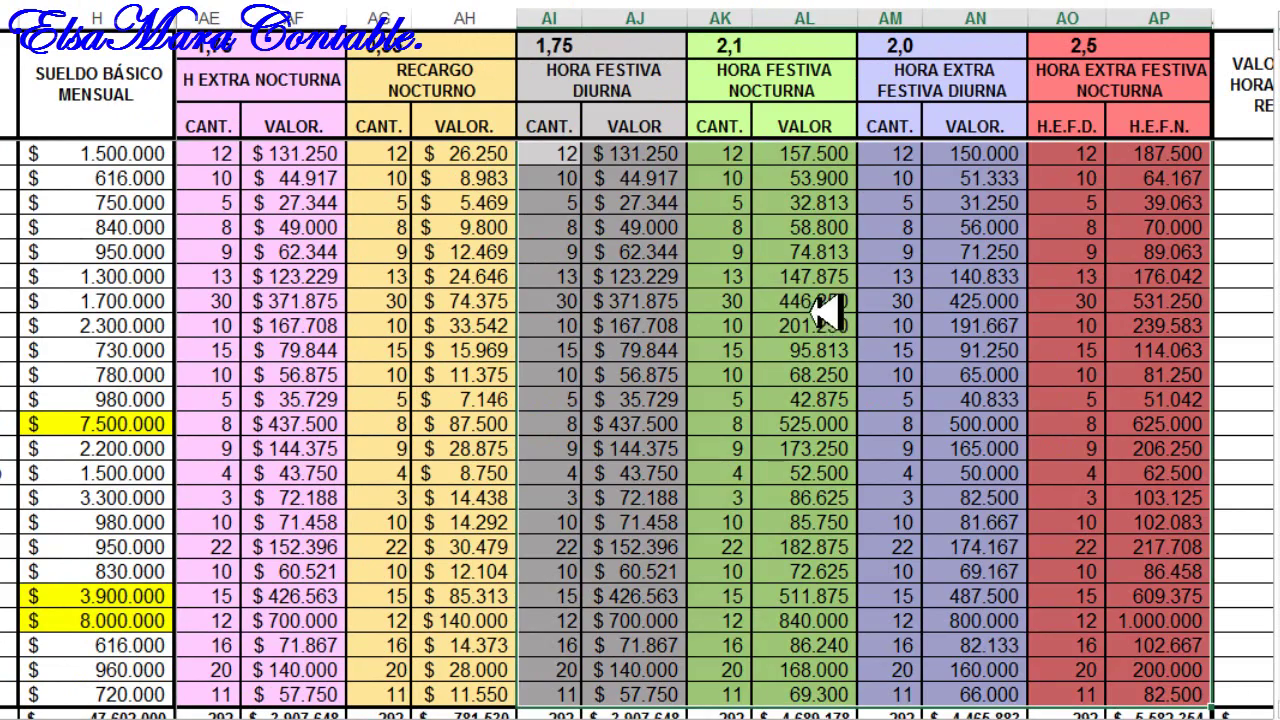
pyautogui.click(880, 356)
pyautogui.scroll(1, 880, 360)
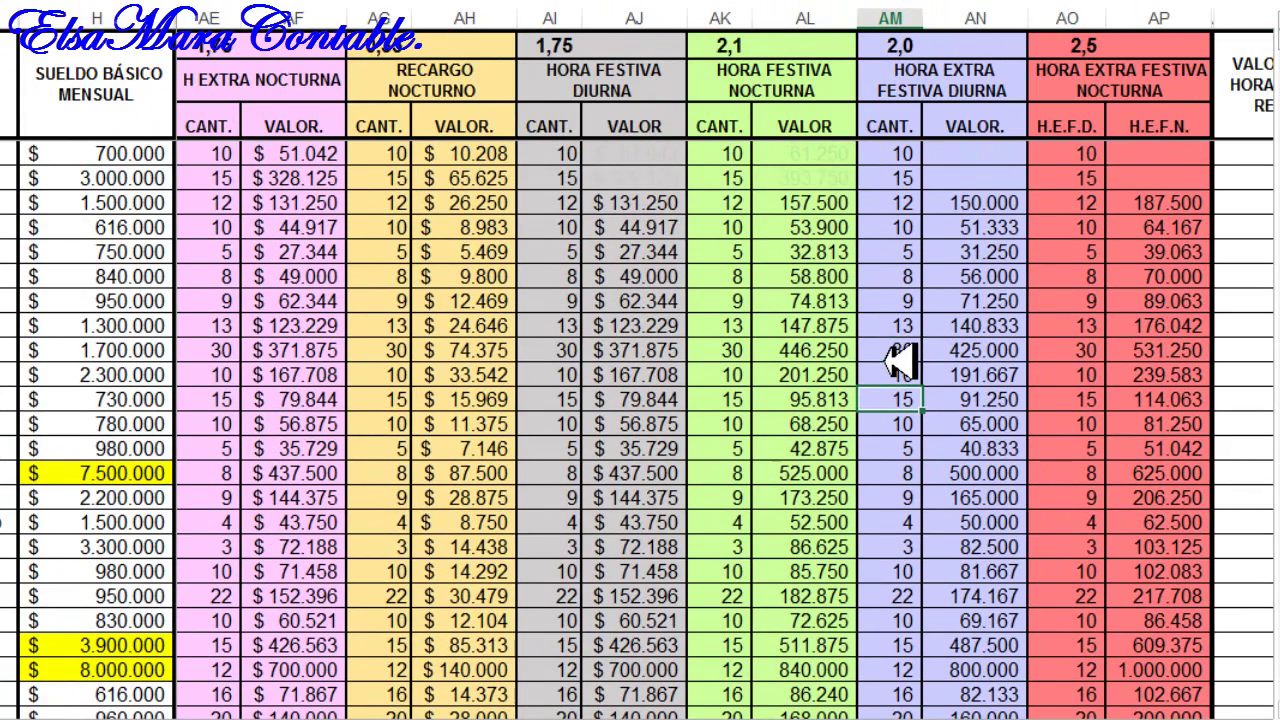
pyautogui.moveTo(563, 152); pyautogui.dragTo(1160, 178)
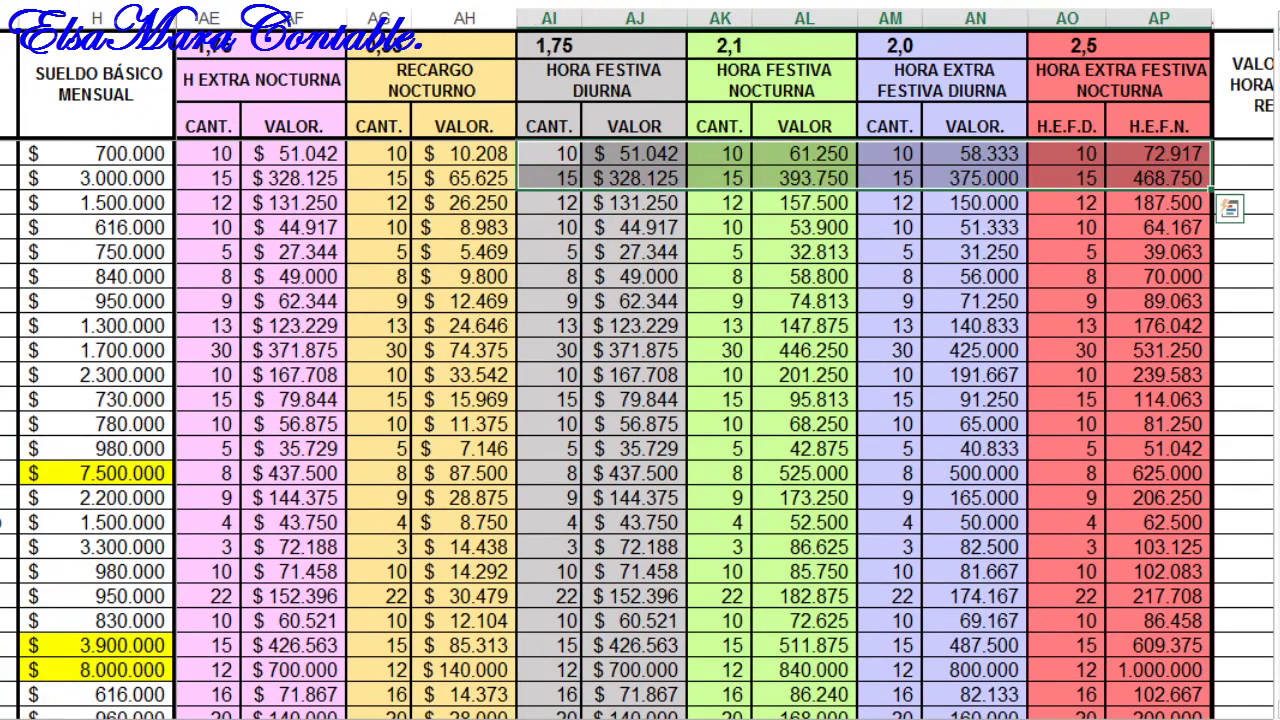
pyautogui.click(805, 350)
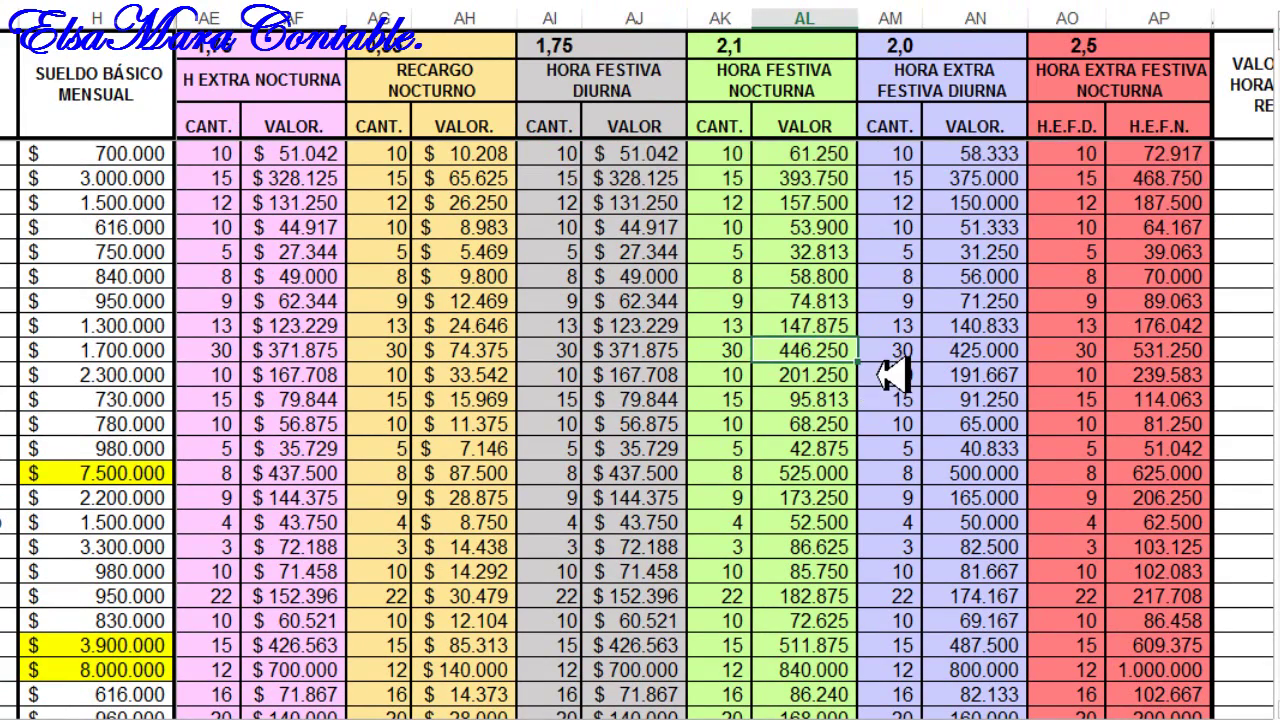
# Step: Inspect the formula of the HORA FESTIVA NOCTURNA value in AL11 and the surcharge factor in AK7
pyautogui.click(795, 153)
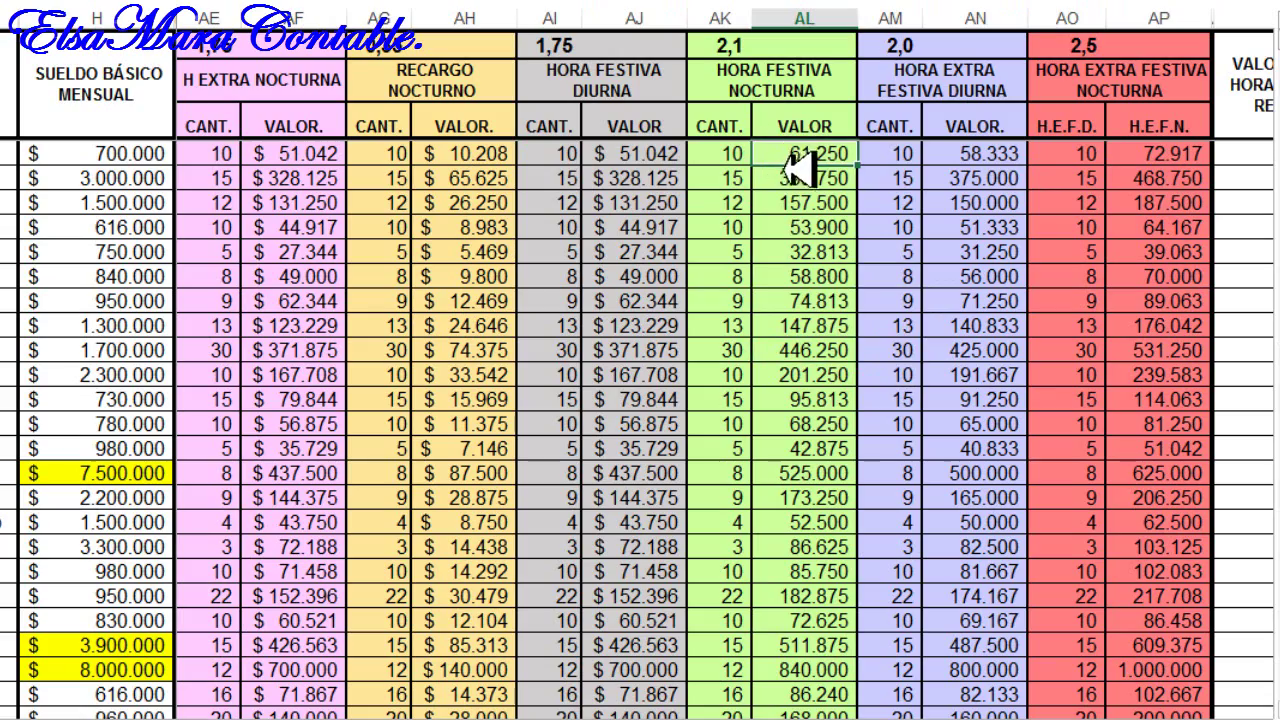
pyautogui.click(790, 175)
pyautogui.click(790, 270)
pyautogui.click(791, 154)
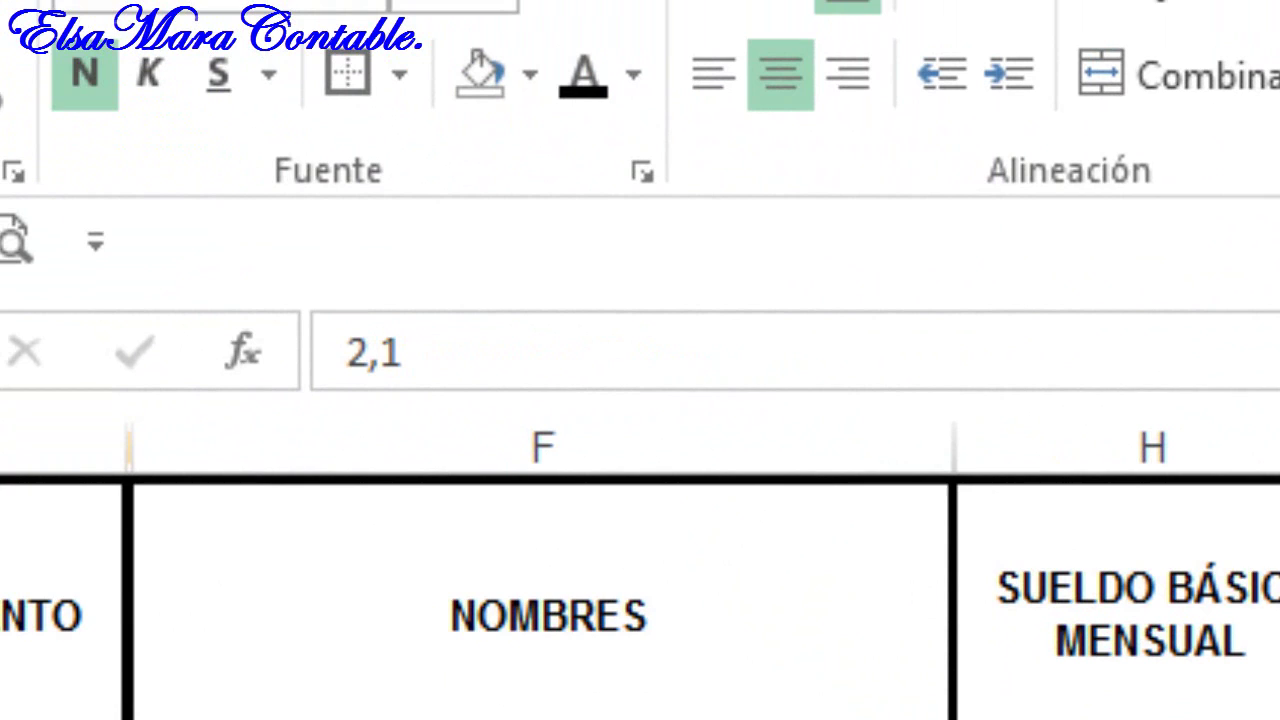
pyautogui.press('Right')
pyautogui.press('Right')
pyautogui.press('Right')
pyautogui.press('Down')
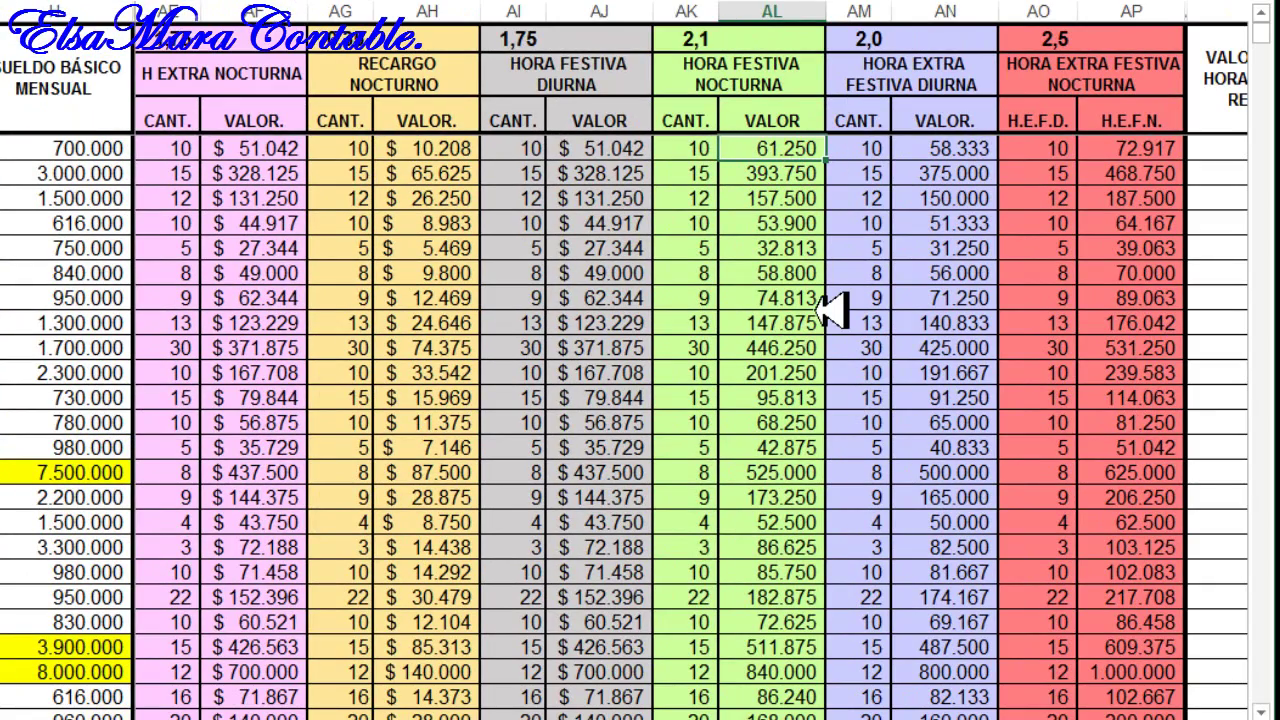
# Step: Trace the precedents of the RECARGO NOCTURNO values in AH11 and AH15, and check the values in AL20 and AN14
pyautogui.click(410, 147)
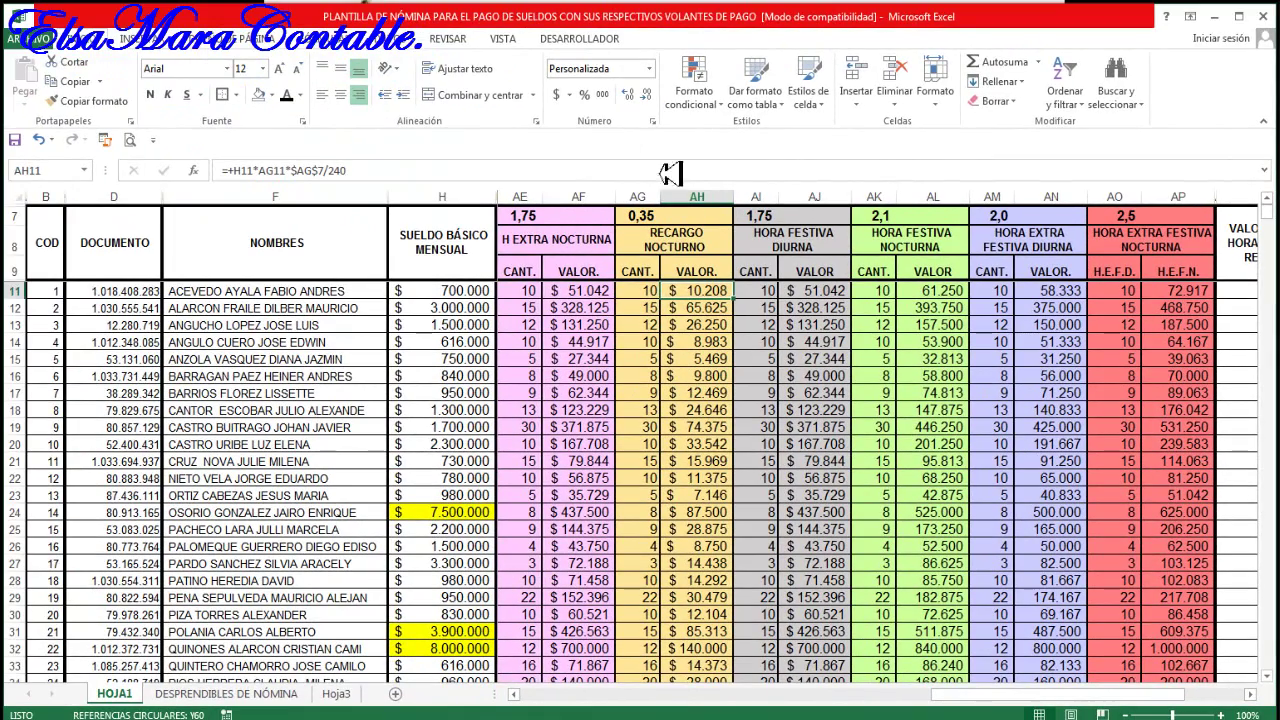
pyautogui.click(345, 39)
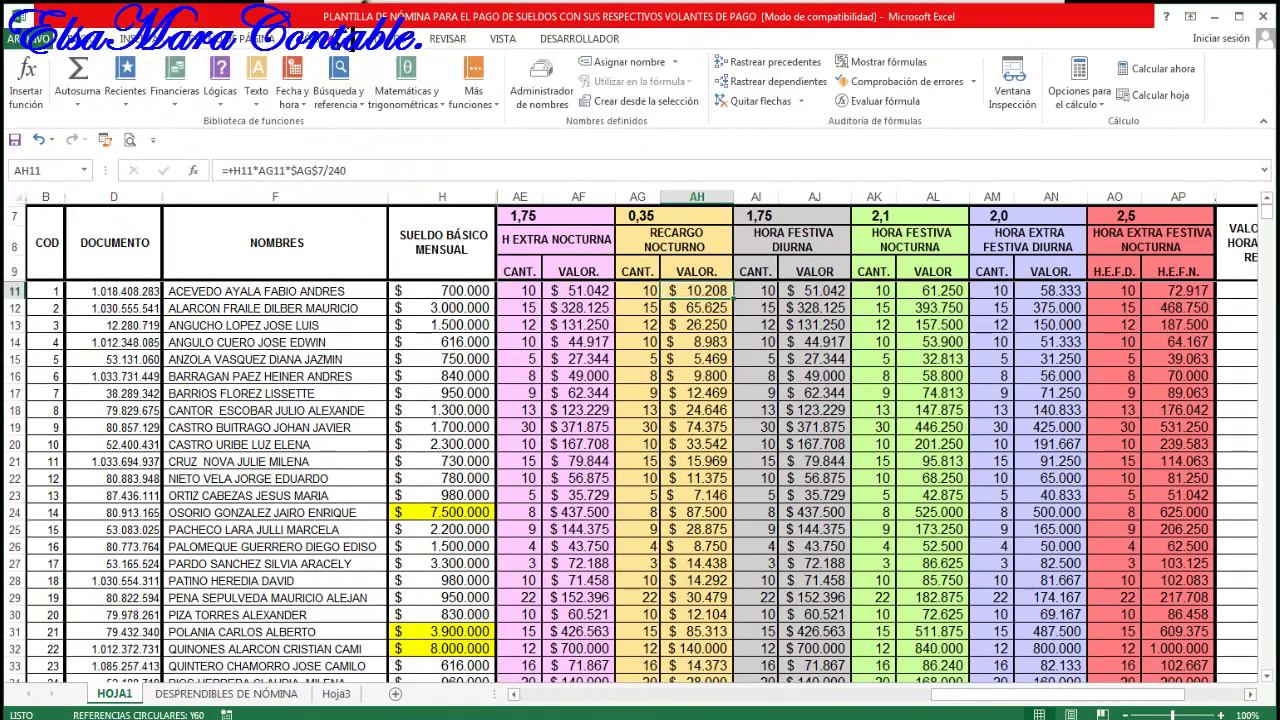
pyautogui.click(790, 60)
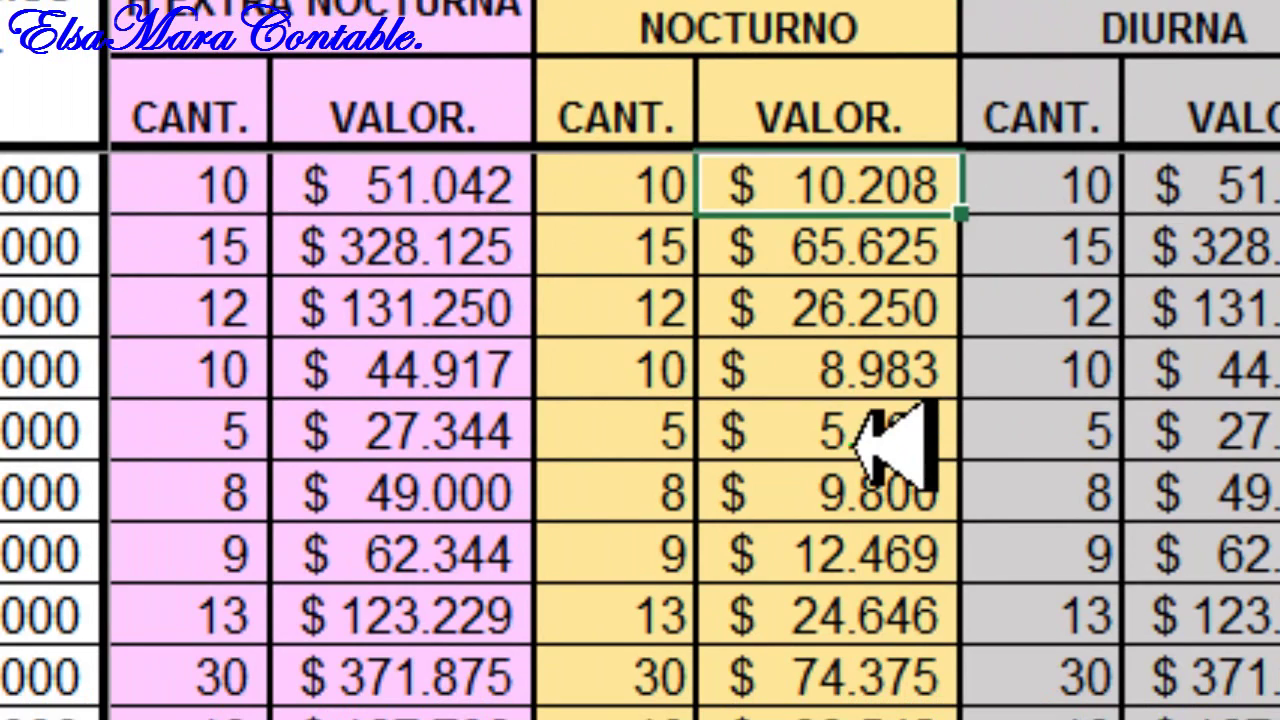
pyautogui.click(850, 445)
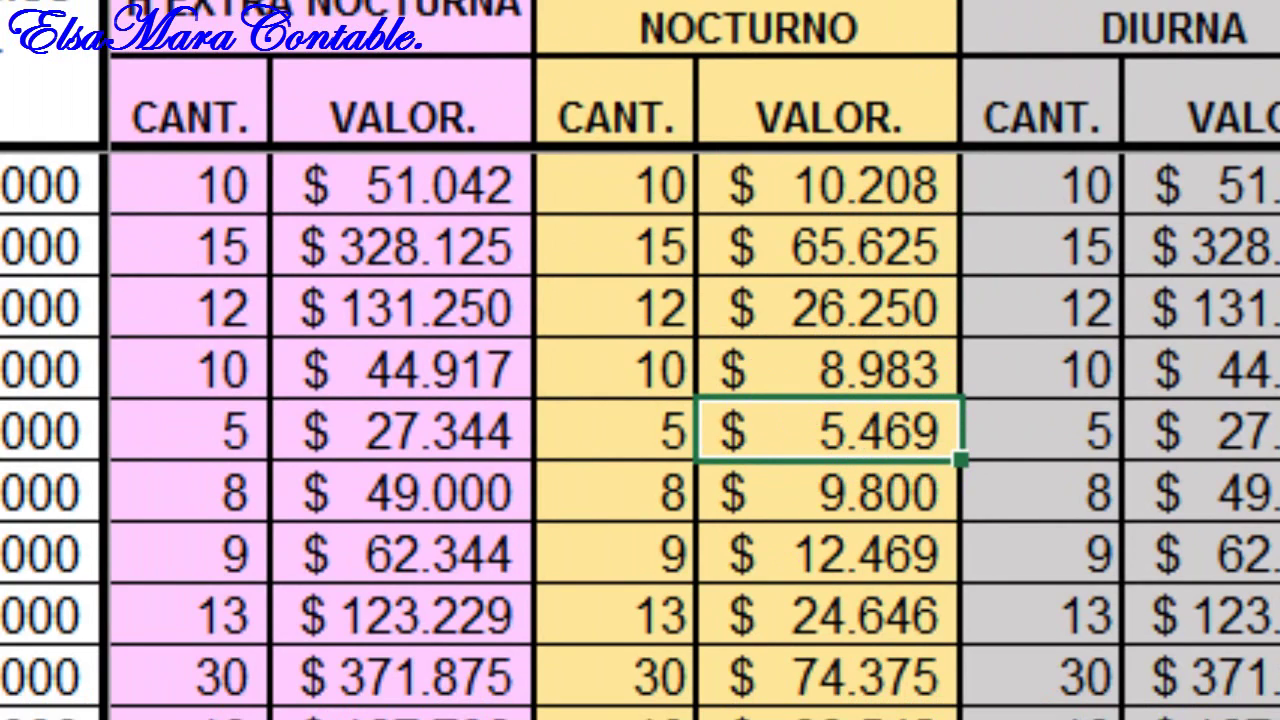
pyautogui.hotkey('alt', 'm', 'p')
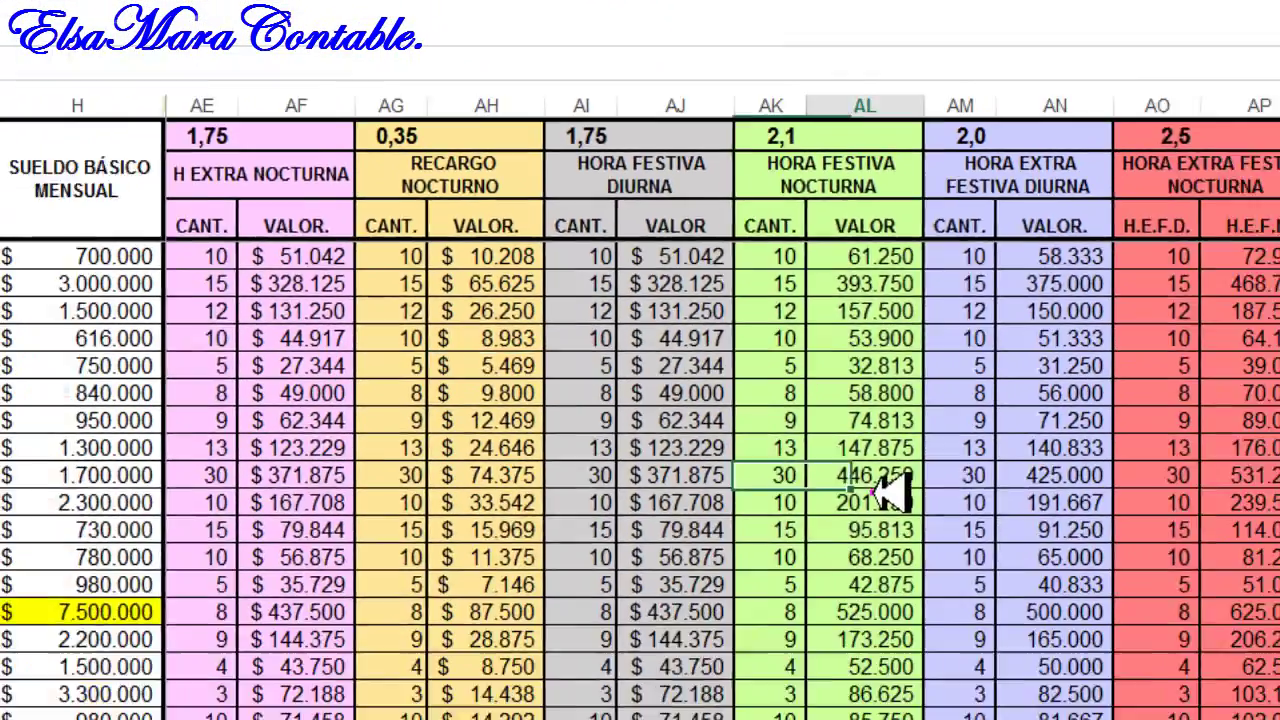
pyautogui.click(840, 385)
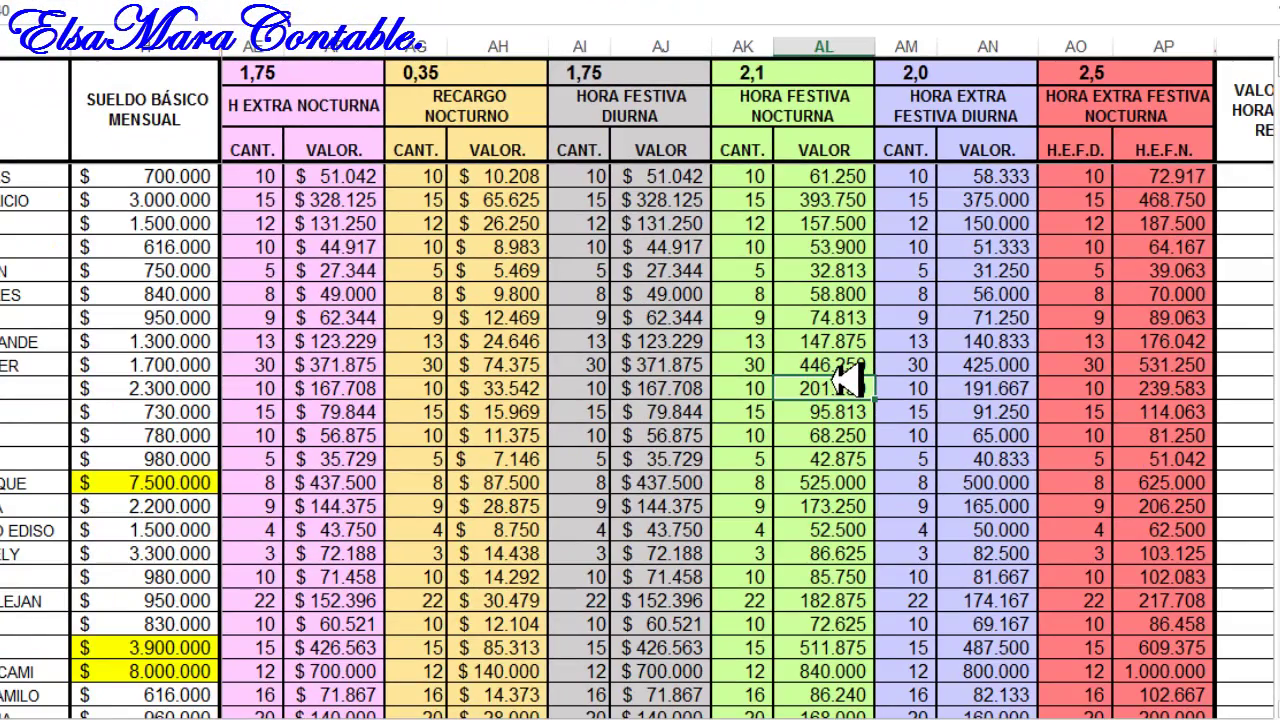
pyautogui.click(1008, 248)
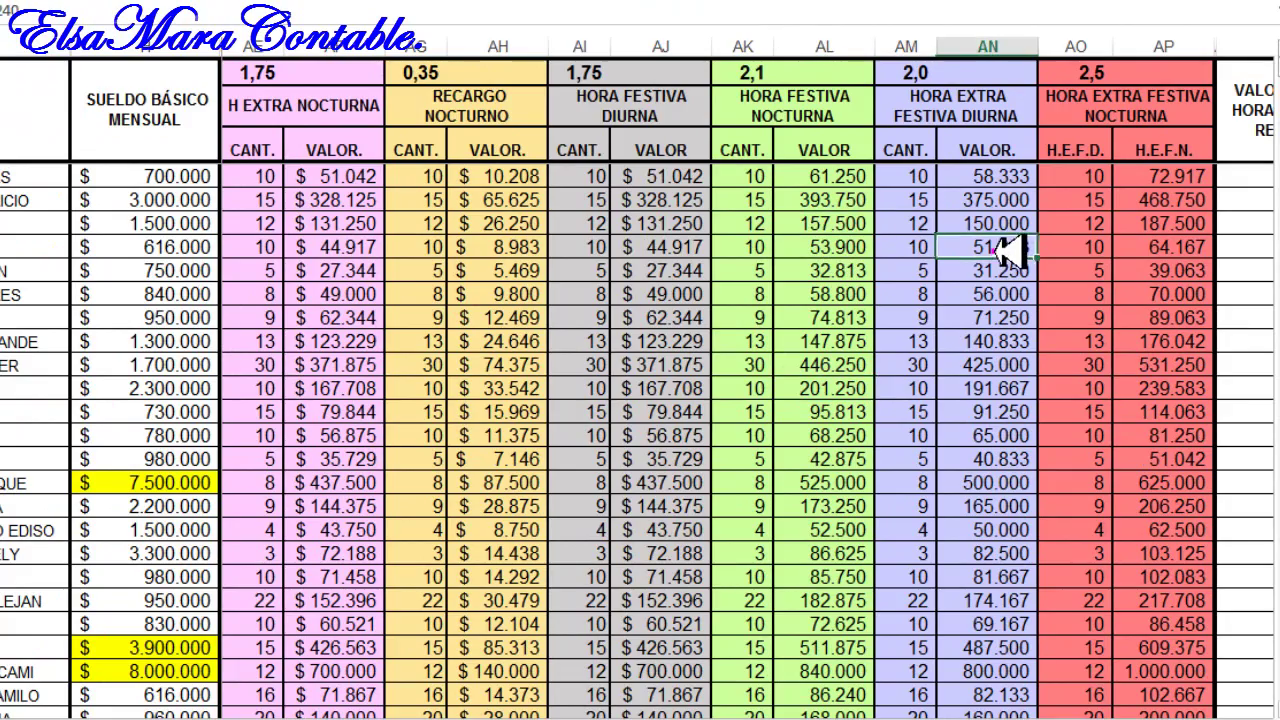
# Step: Clear the RECARGO NOCTURNO quantities in AG11:AG35 to test the dependent values and totals, and restore the quantities
pyautogui.scroll(-1, 1012, 255)
pyautogui.scroll(1, 1012, 255)
pyautogui.moveTo(425, 178); pyautogui.dragTo(420, 689)
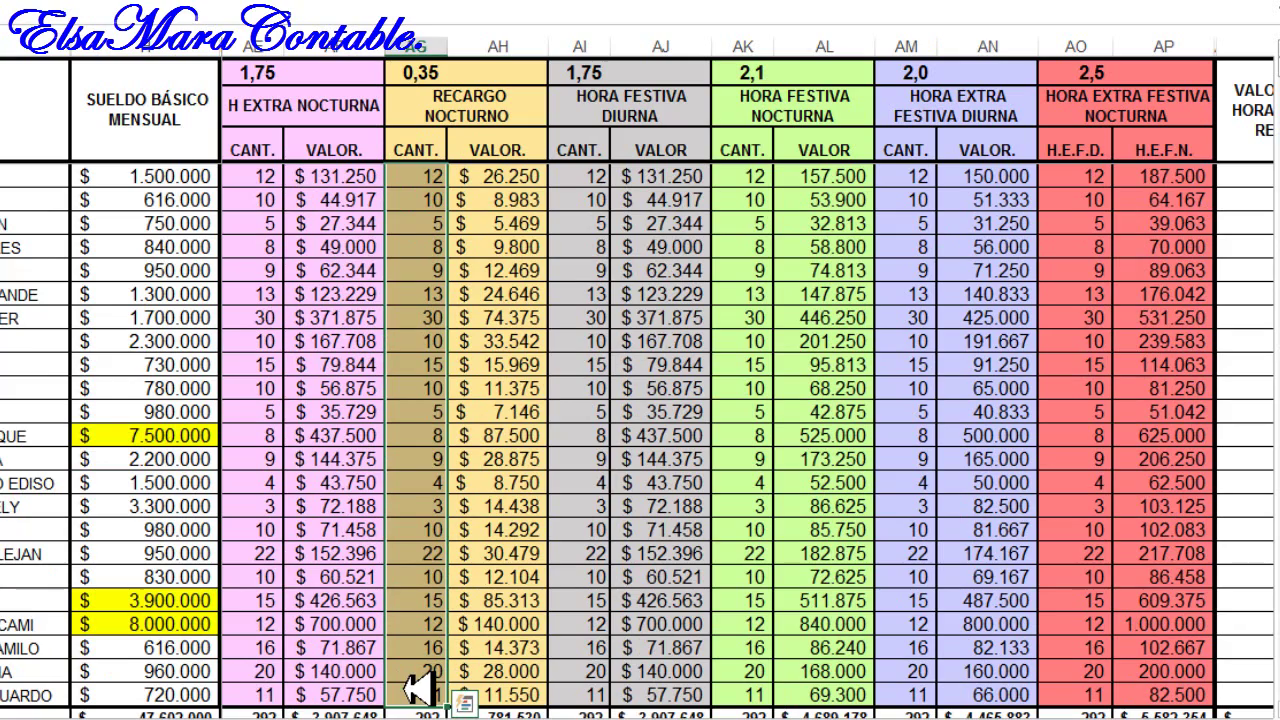
pyautogui.press('Delete')
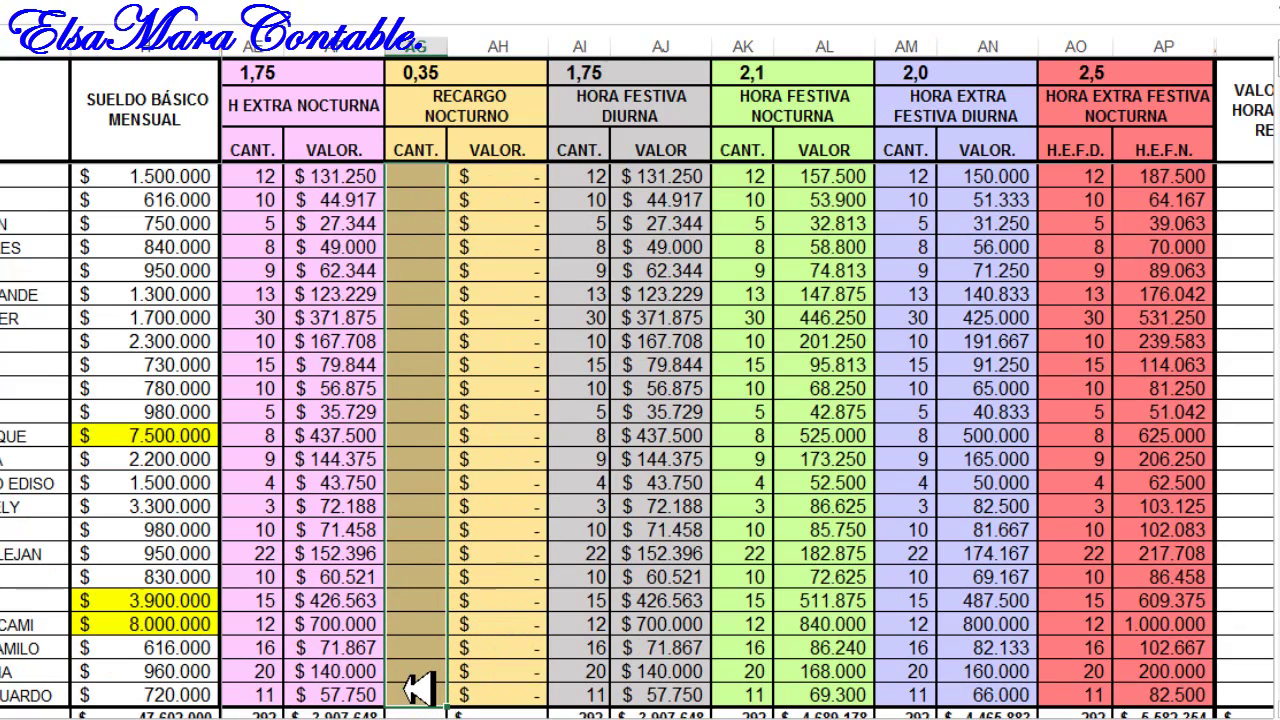
pyautogui.click(500, 553)
pyautogui.scroll(1, 503, 555)
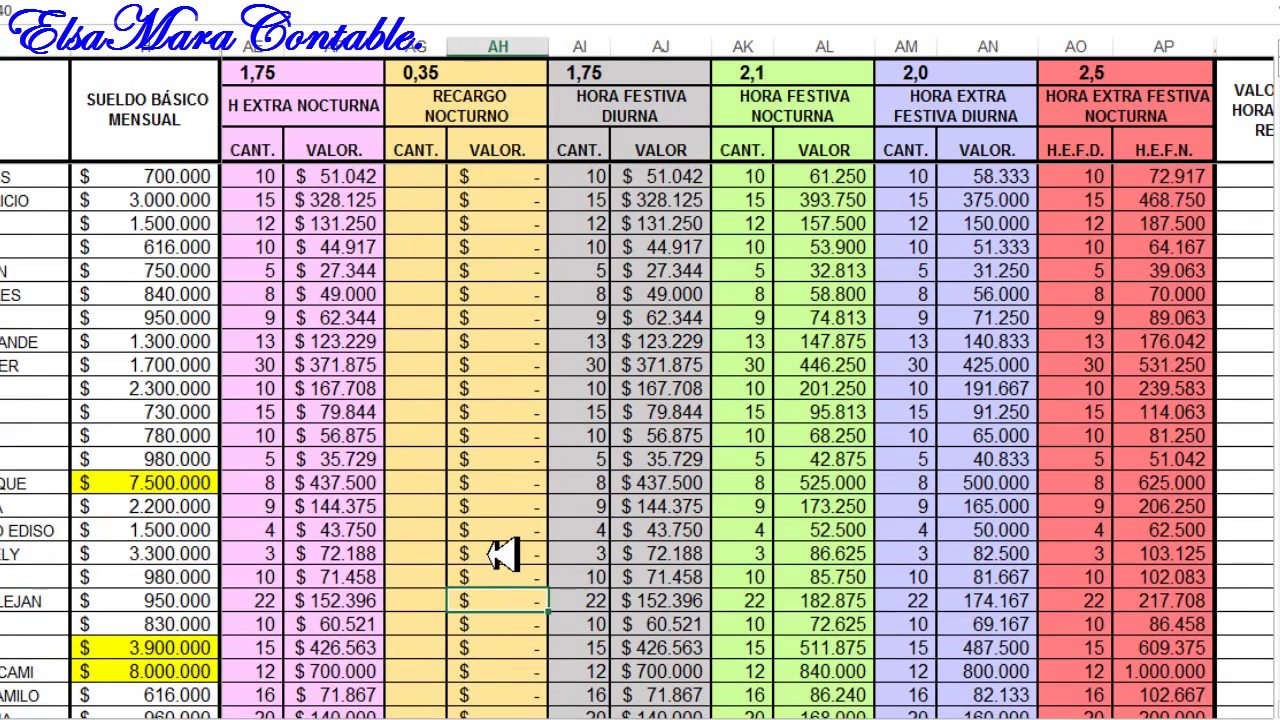
pyautogui.scroll(-4, 500, 553)
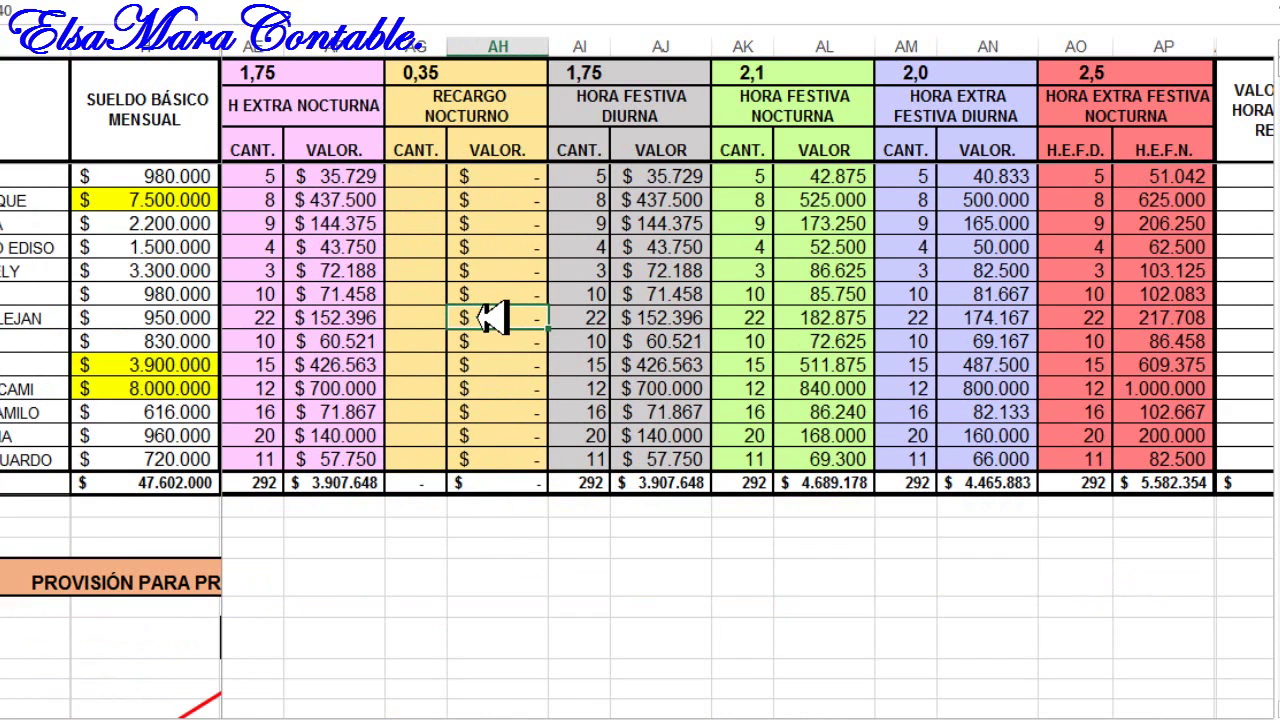
pyautogui.scroll(4, 493, 317)
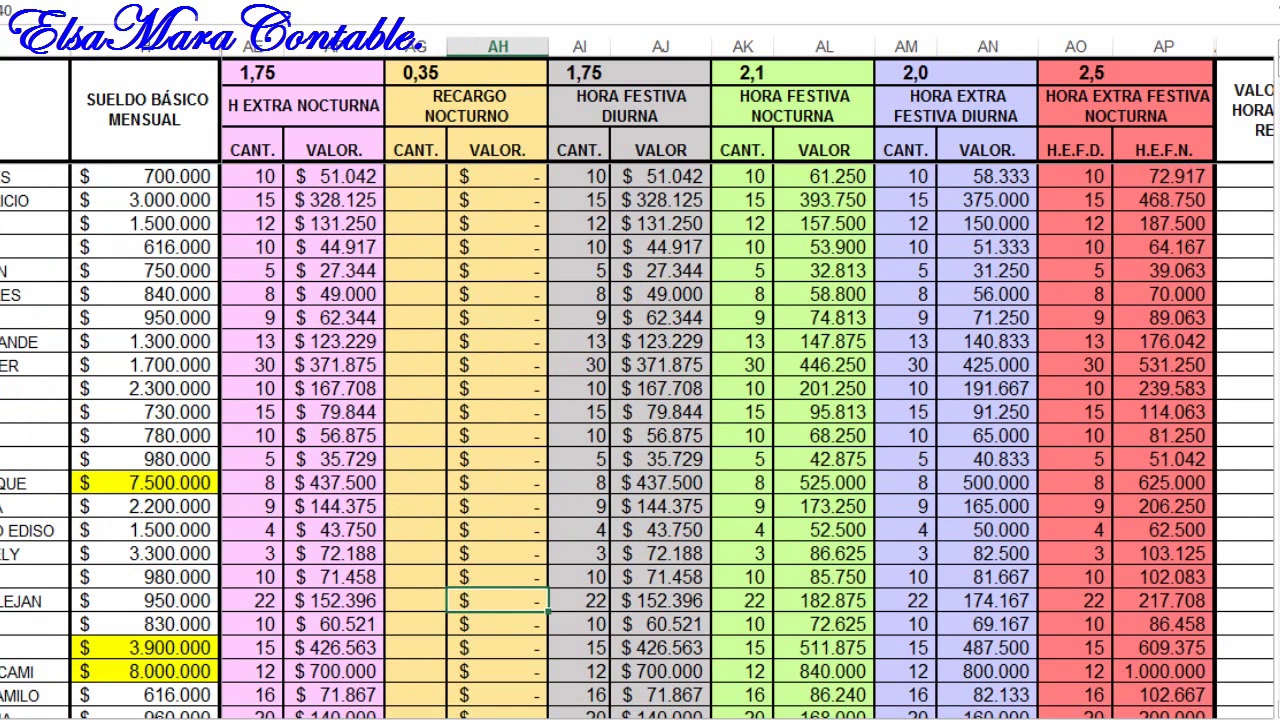
pyautogui.hotkey('ctrl', 'v')
# Step: Examine the VALOR TOTAL DE HORAS EXTRAS Y RECARGOS column and the formula in AR11
pyautogui.click(524, 250)
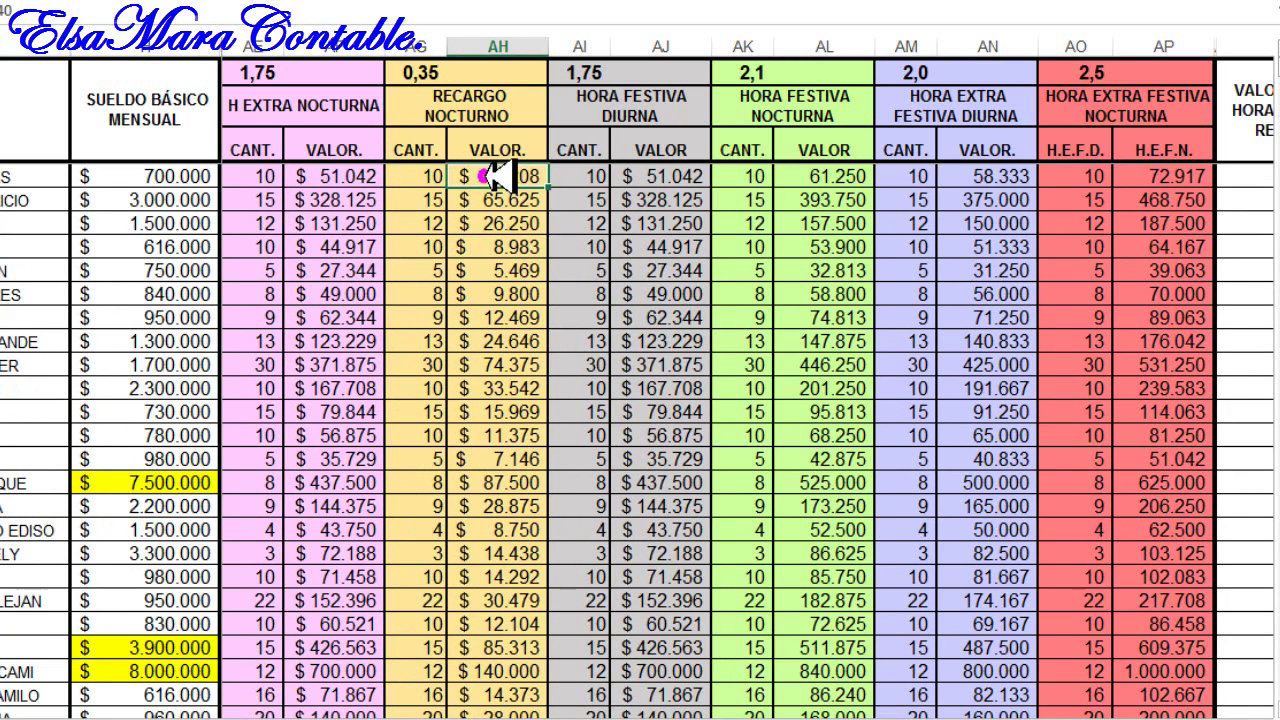
pyautogui.press('Right')
pyautogui.press('Right')
pyautogui.press('Right')
pyautogui.press('Right')
pyautogui.press('Right')
pyautogui.press('Right')
pyautogui.press('Right')
pyautogui.press('Right')
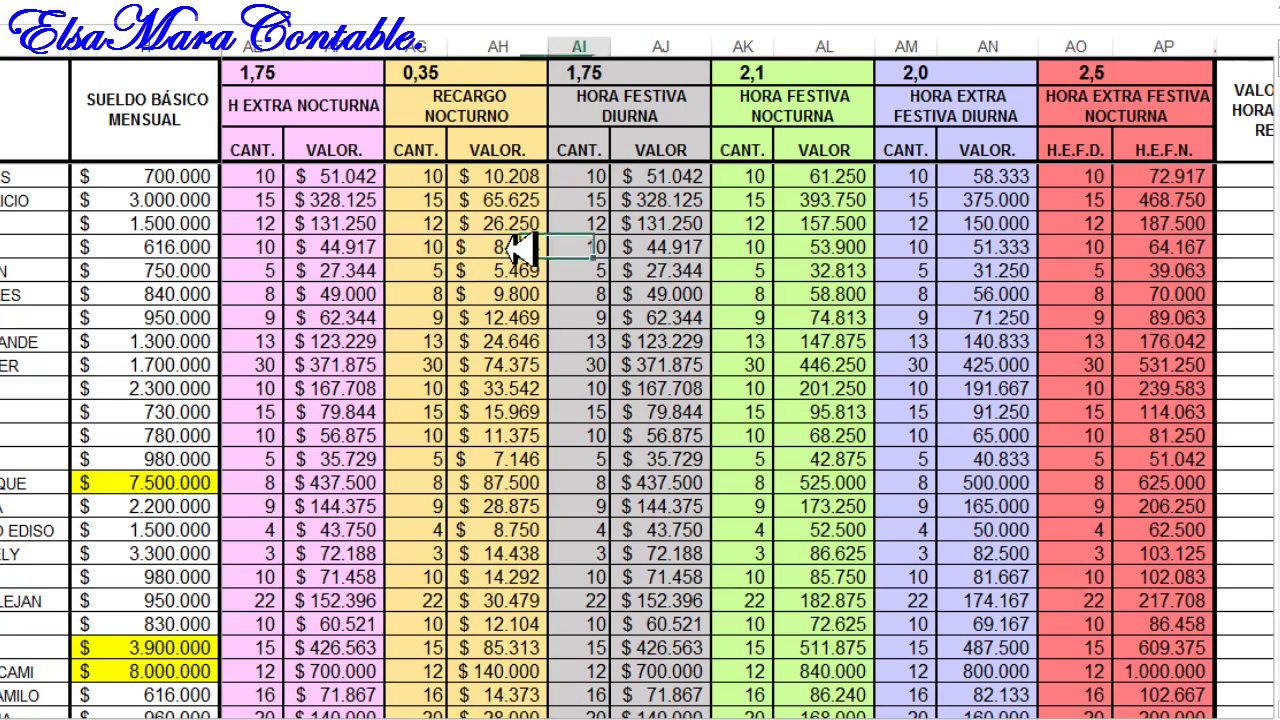
pyautogui.press('Right')
pyautogui.press('Right')
pyautogui.press('Right')
pyautogui.press('Right')
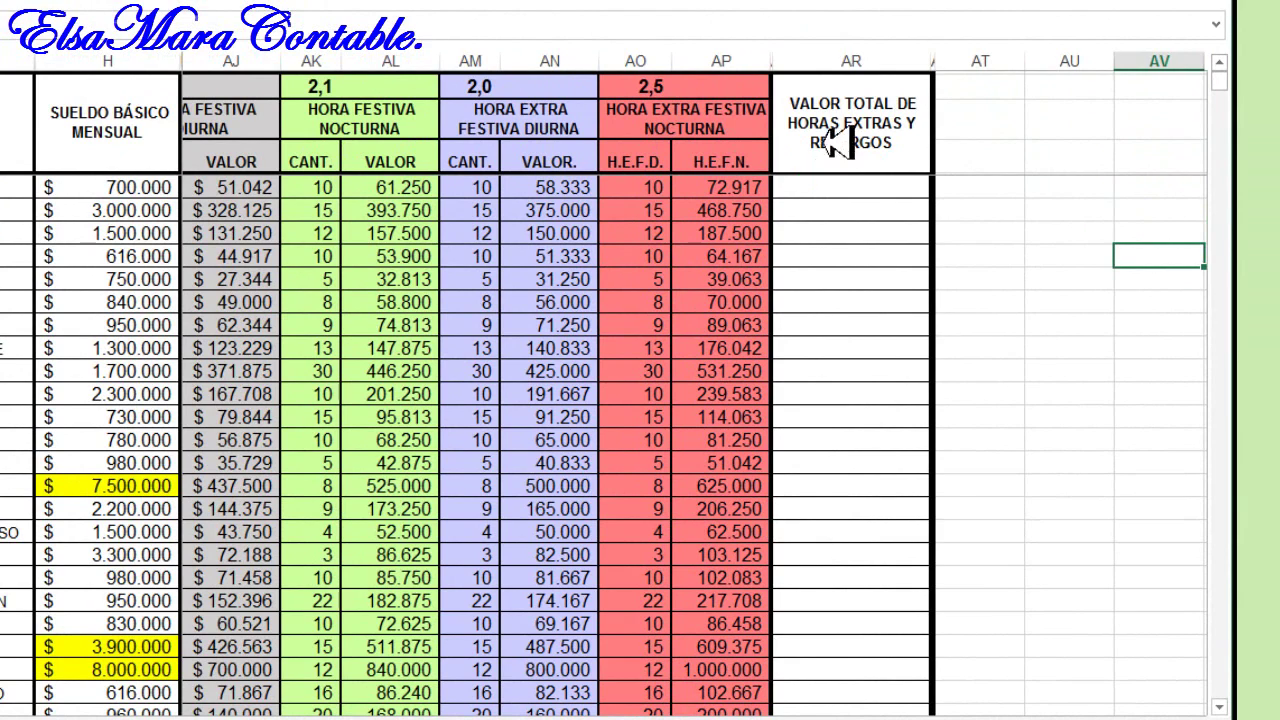
pyautogui.click(940, 122)
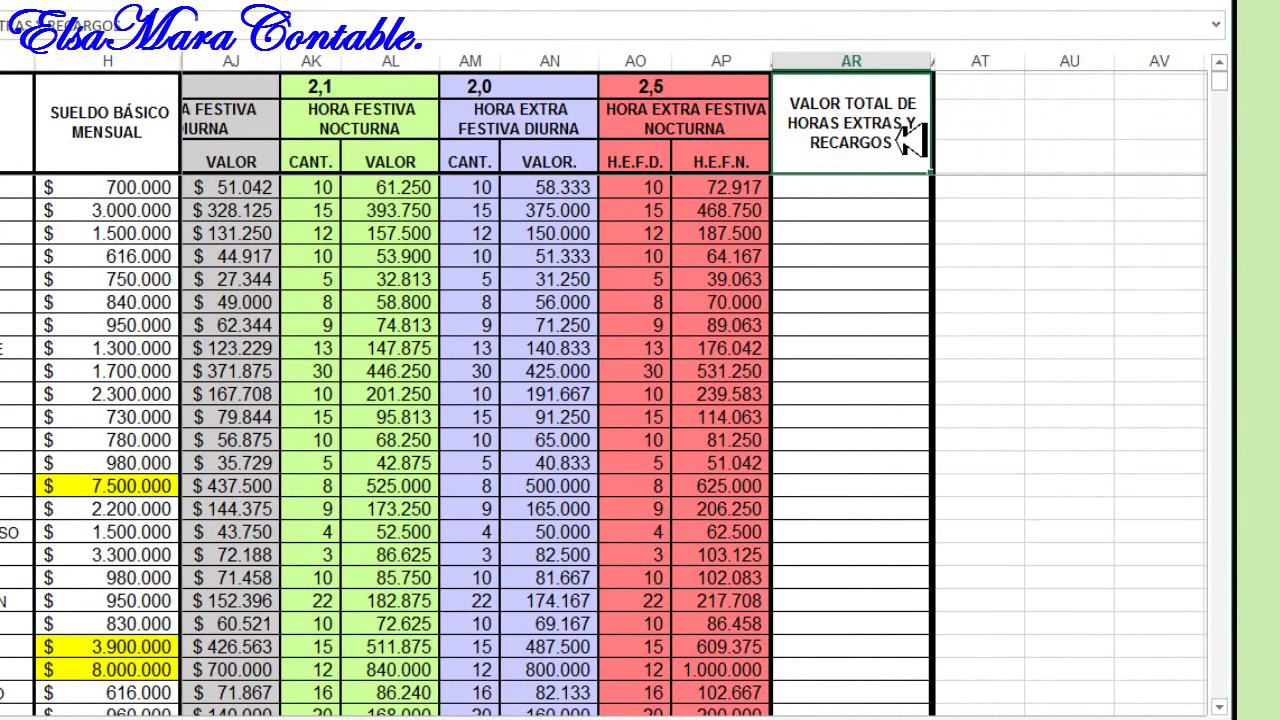
pyautogui.click(840, 187)
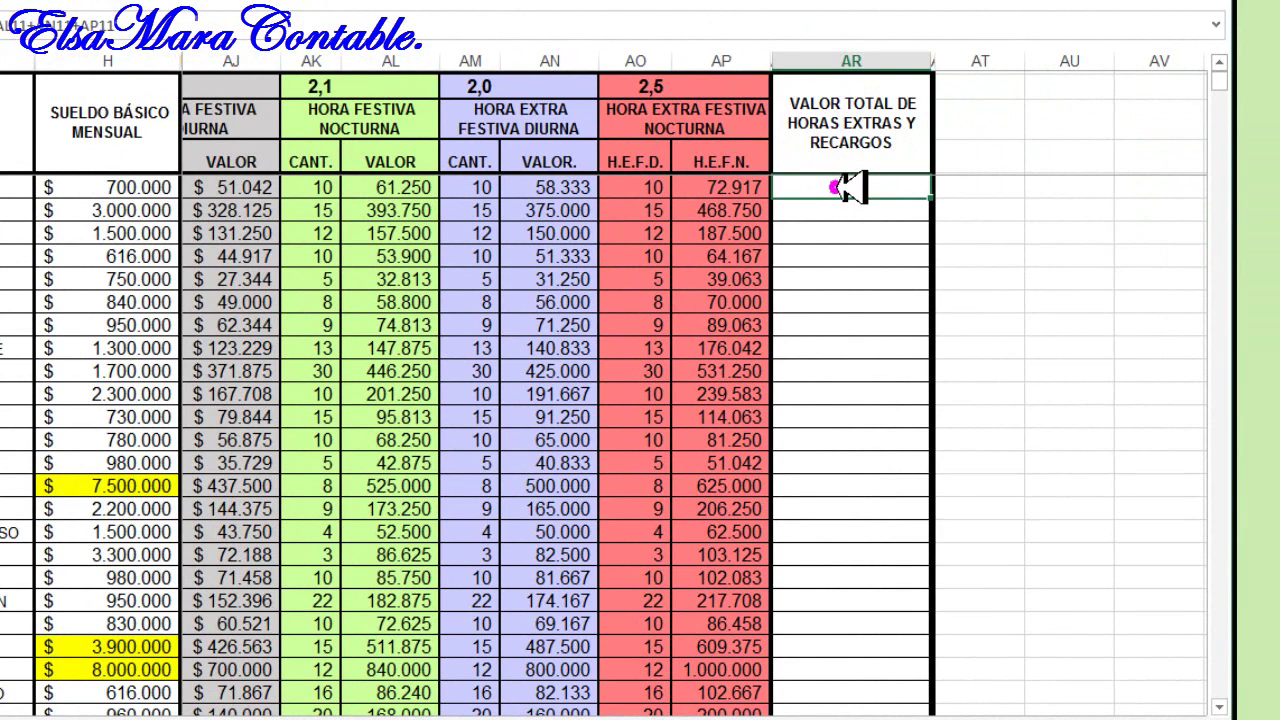
# Step: Reveal the hidden VALOR TOTAL DE HORAS EXTRAS Y RECARGOS values in AR11:AR35
pyautogui.moveTo(851, 187); pyautogui.dragTo(858, 600)
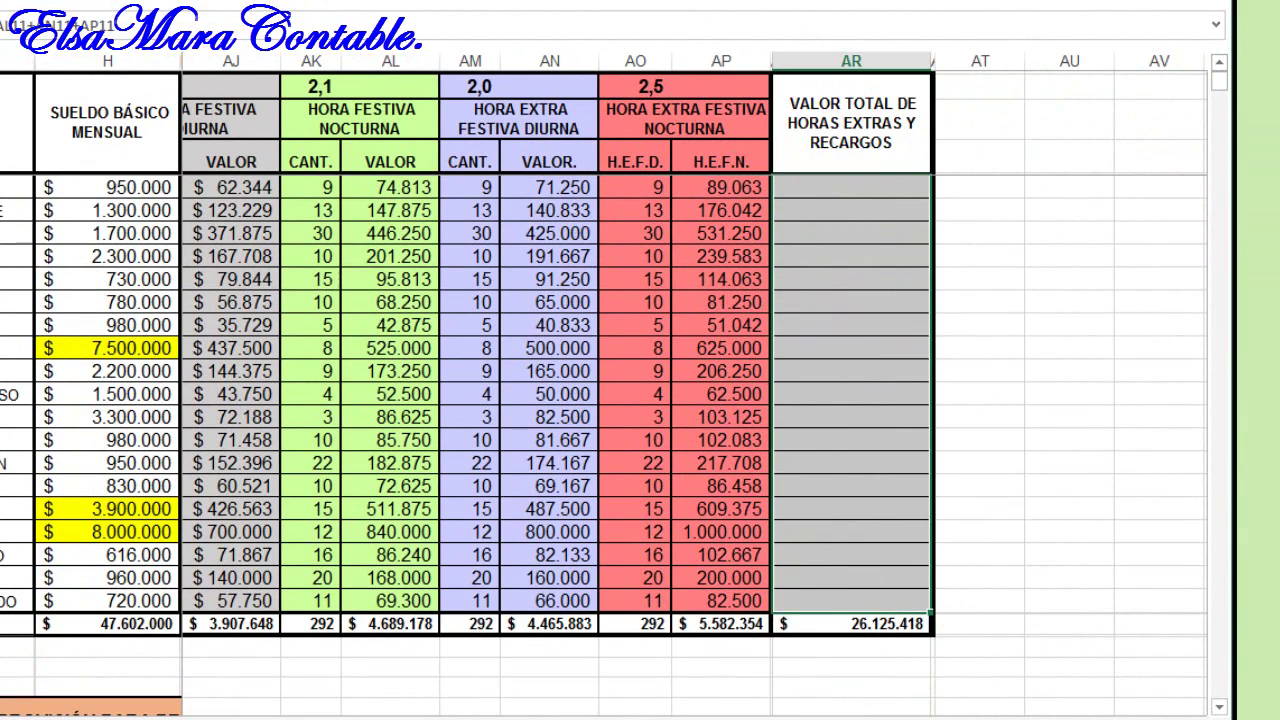
pyautogui.hotkey('ctrl', 'Return')
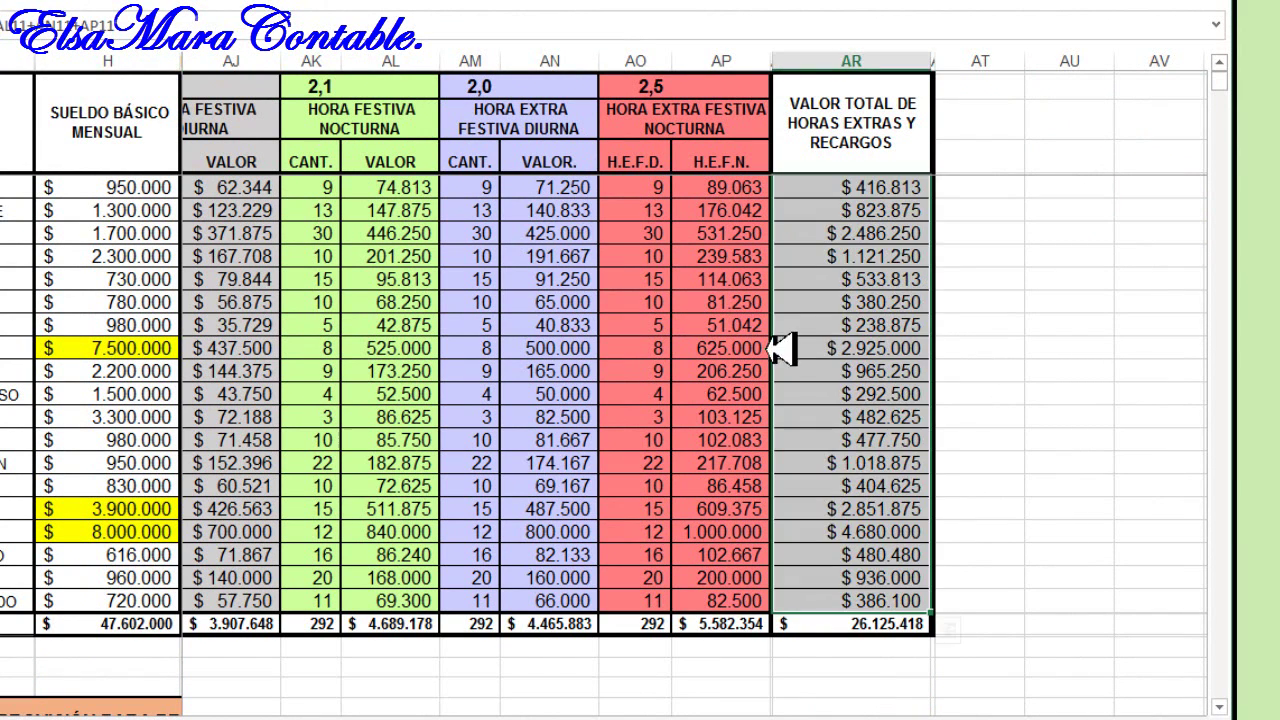
pyautogui.click(822, 371)
pyautogui.scroll(2, 840, 371)
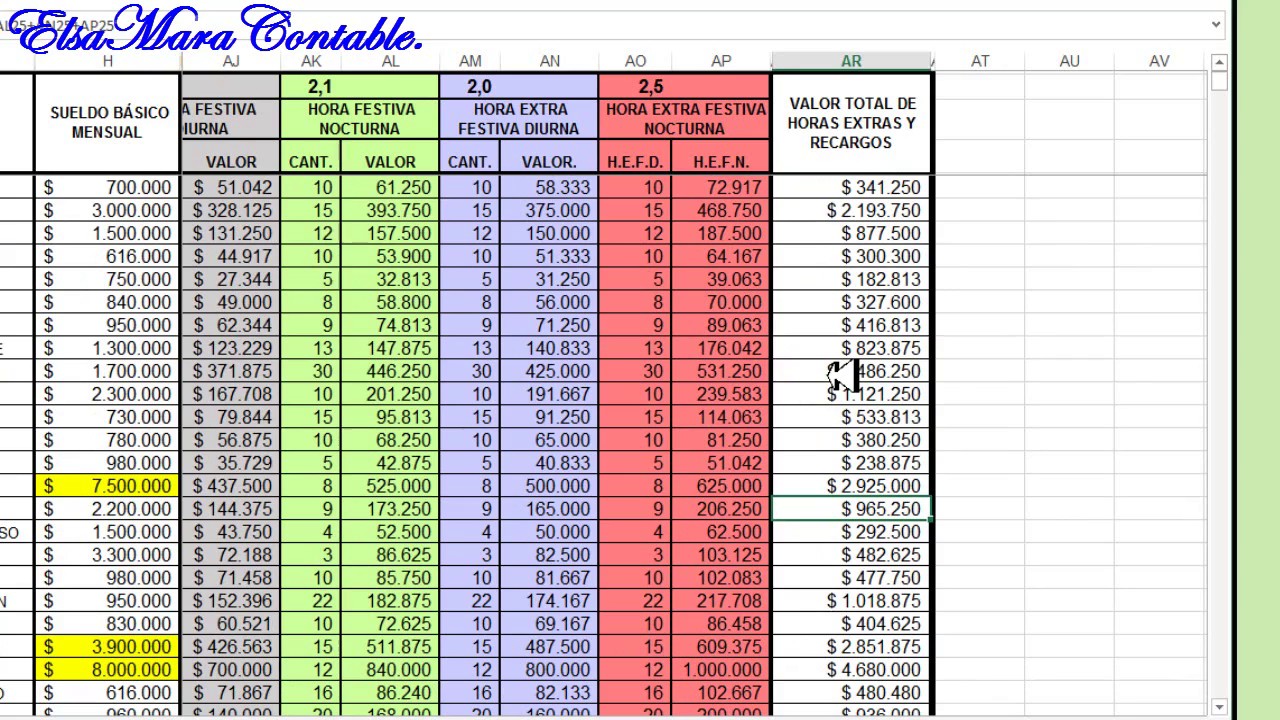
# Step: Examine the row 11 VALOR cells from H EXTRA DIURNA through HORA EXTRA FESTIVA NOCTURNA that make up the total in AR11
pyautogui.click(836, 189)
pyautogui.click(738, 188)
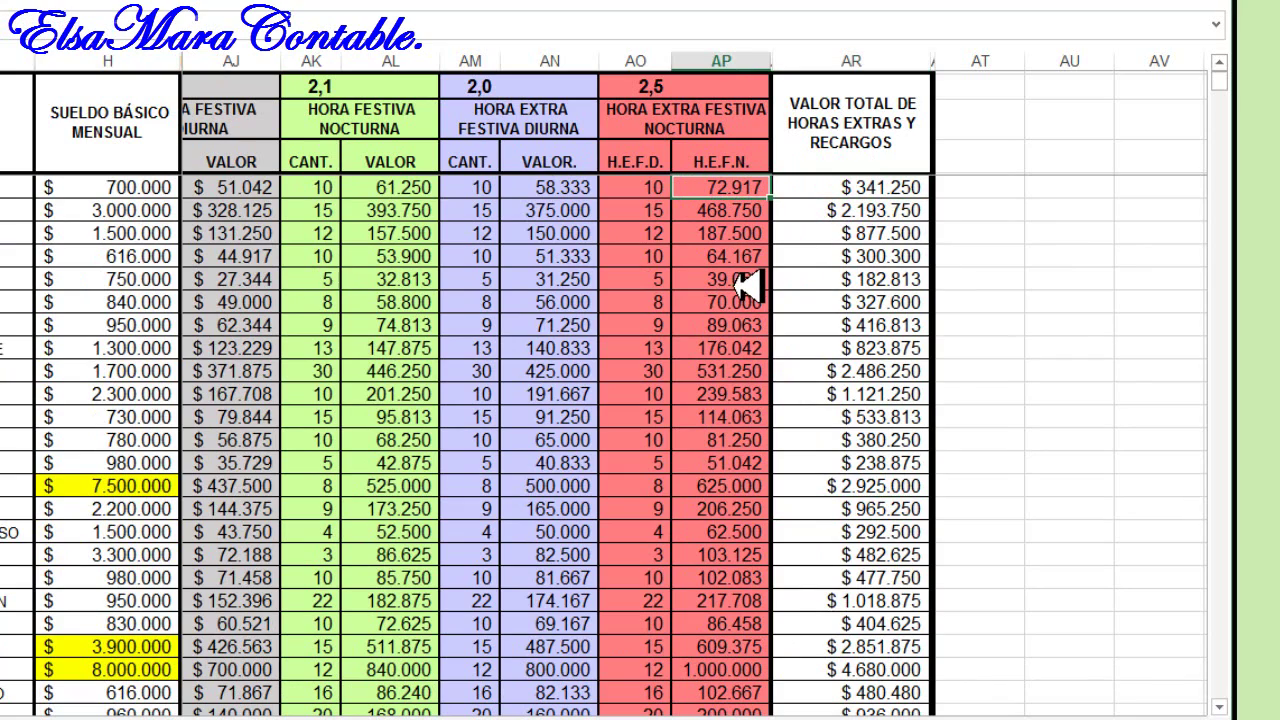
pyautogui.press('Left')
pyautogui.press('Left')
pyautogui.press('Left')
pyautogui.press('Left')
pyautogui.press('Left')
pyautogui.press('Left')
pyautogui.press('Left')
pyautogui.press('Left')
pyautogui.press('Left')
pyautogui.press('Left')
pyautogui.press('Left')
pyautogui.press('Left')
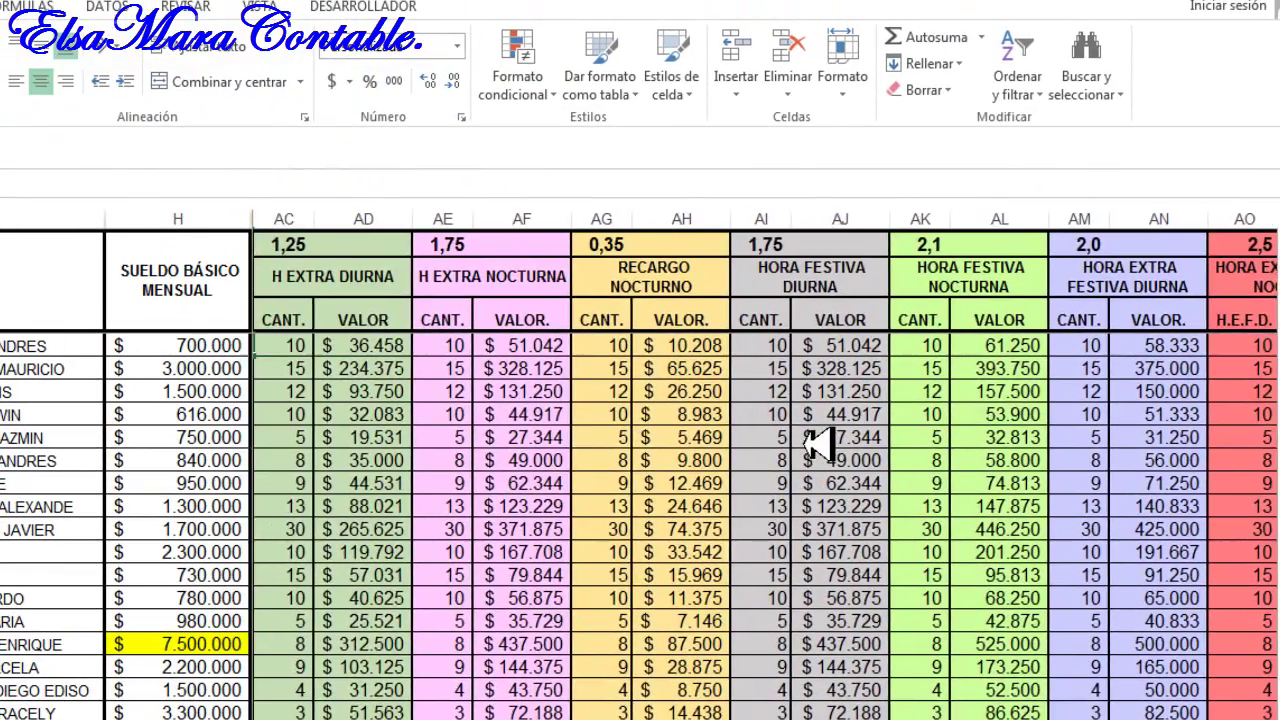
pyautogui.press('Left')
pyautogui.press('Left')
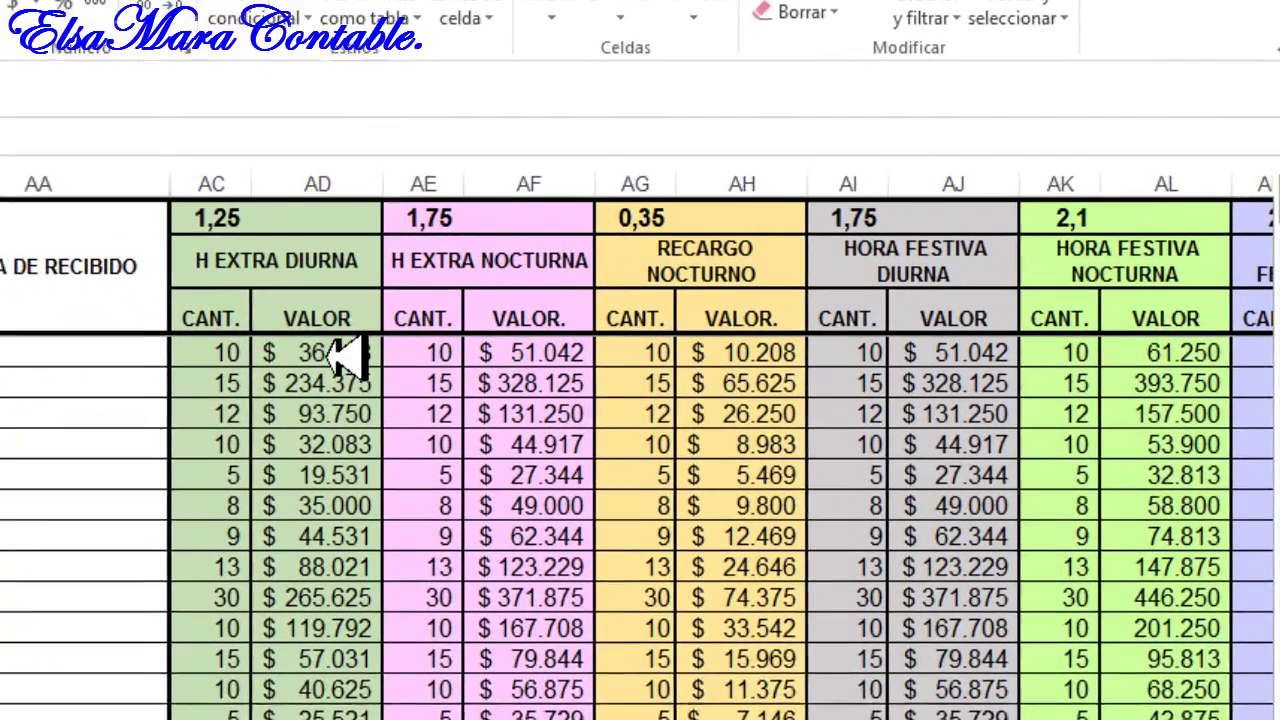
pyautogui.click(485, 349)
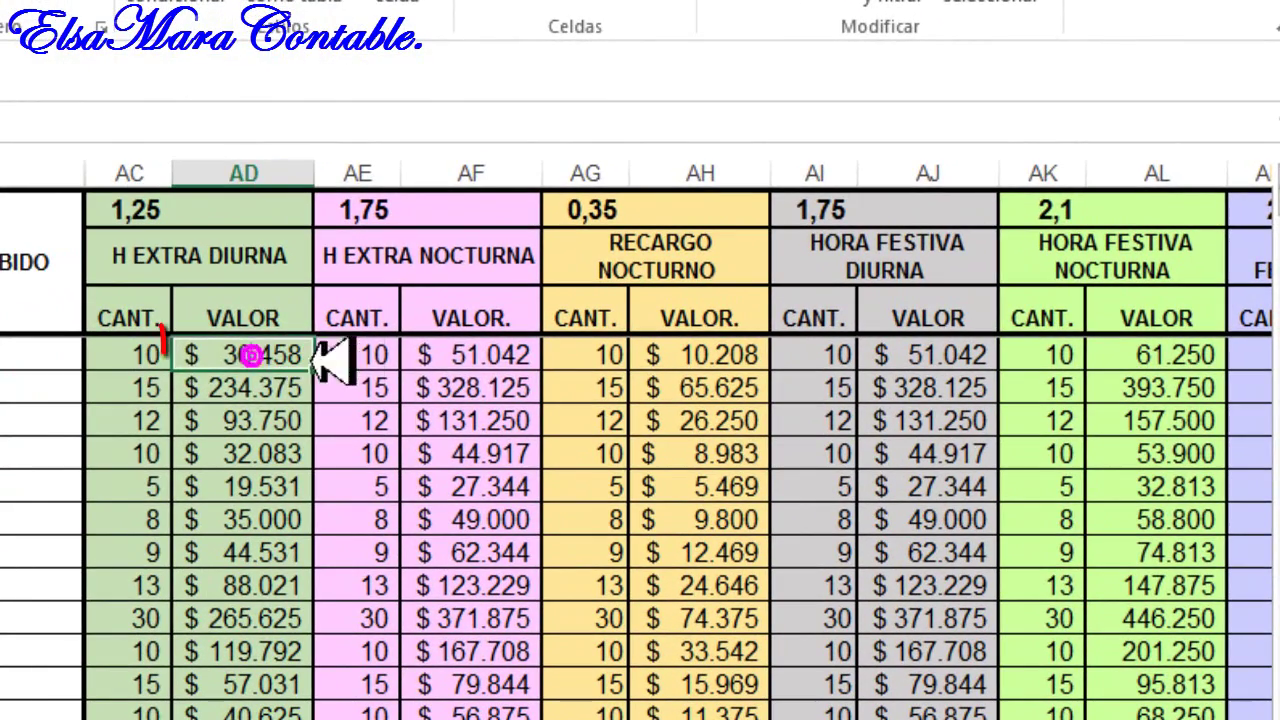
pyautogui.click(488, 354)
pyautogui.click(702, 355)
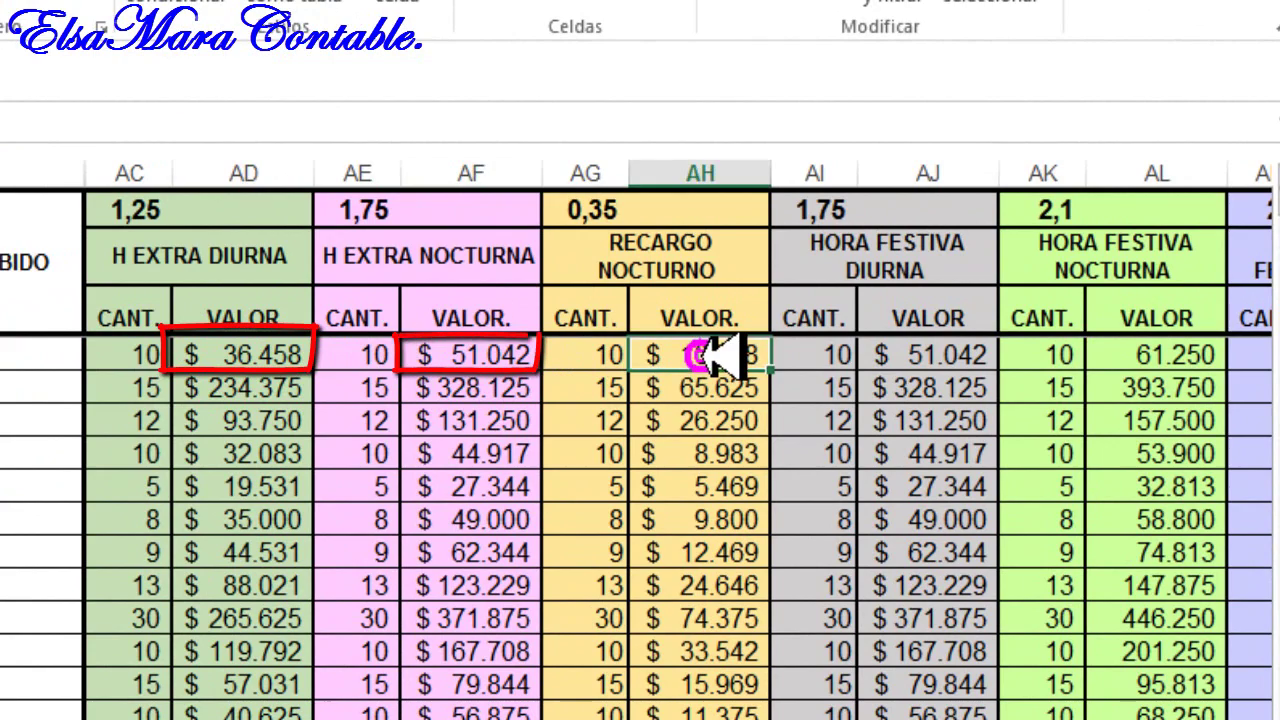
pyautogui.press('Right')
pyautogui.press('Right')
pyautogui.press('Right')
pyautogui.press('Right')
pyautogui.press('Right')
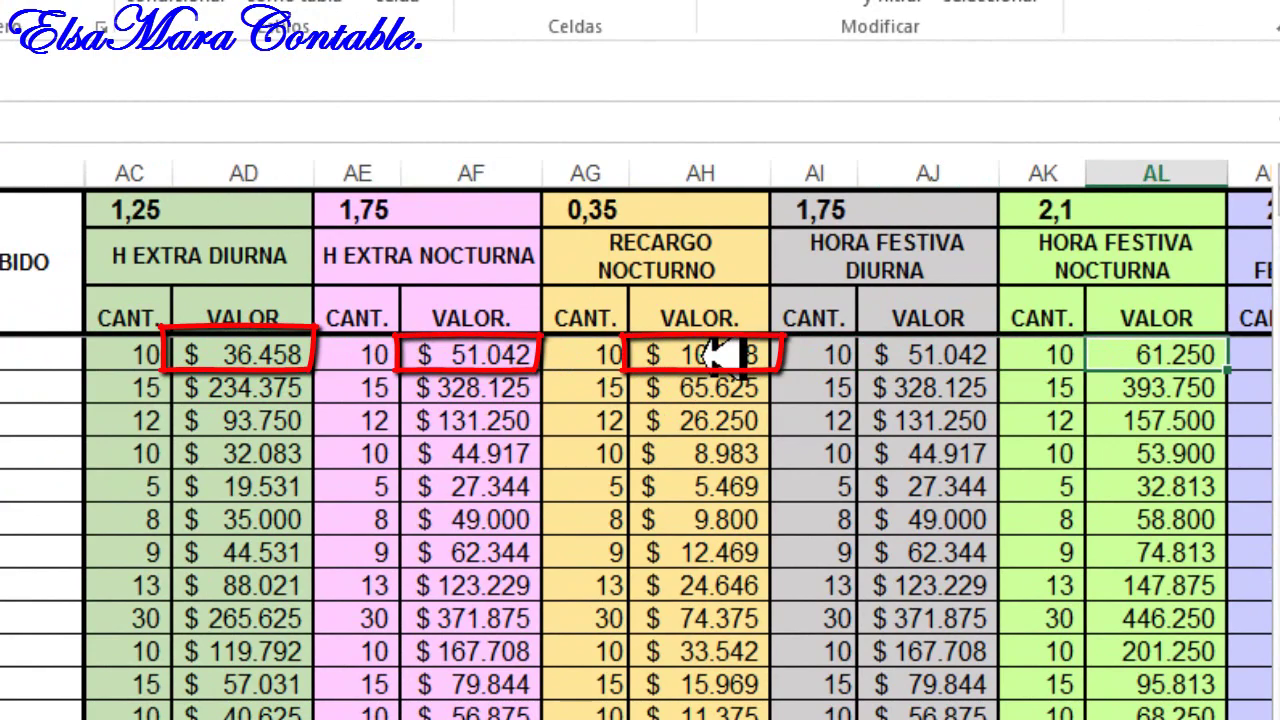
pyautogui.press('Right')
pyautogui.press('Right')
pyautogui.press('Right')
pyautogui.press('Right')
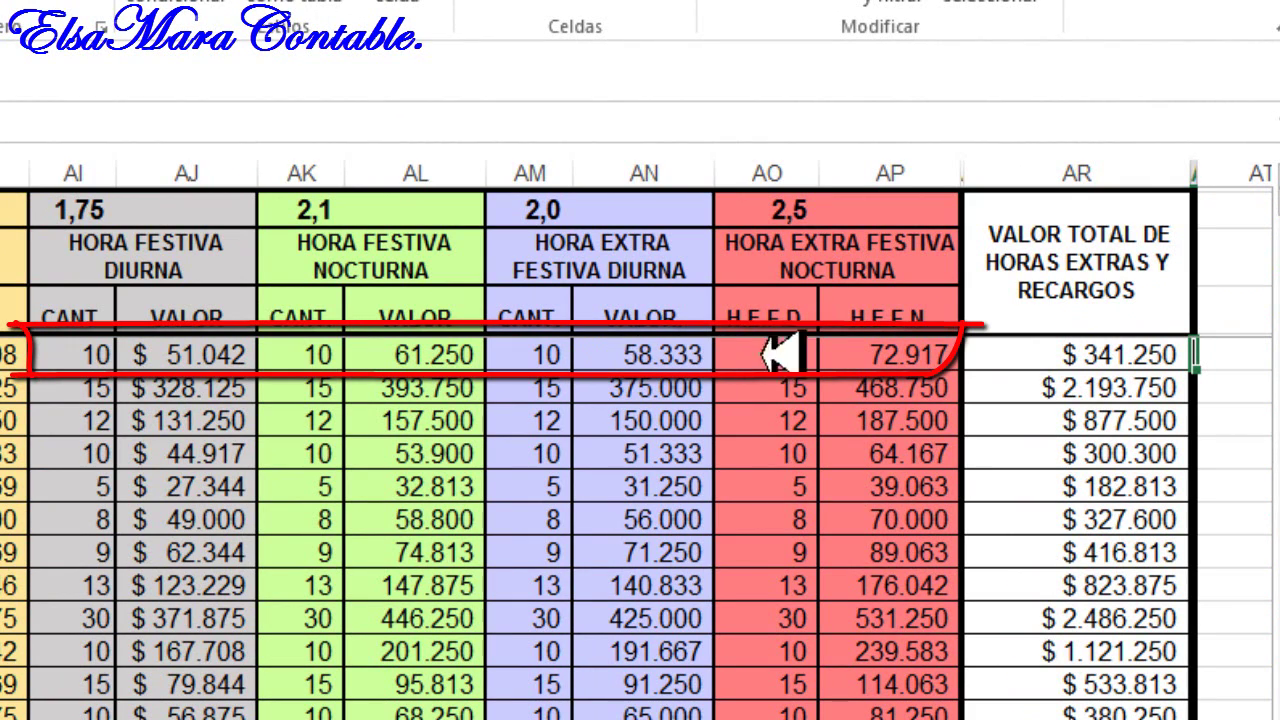
# Step: Rebuild the overtime and surcharge total in AR11 with the formula +AD11+AF11+AH11+AJ11+AL11+AN11+AP11
pyautogui.click(1060, 354)
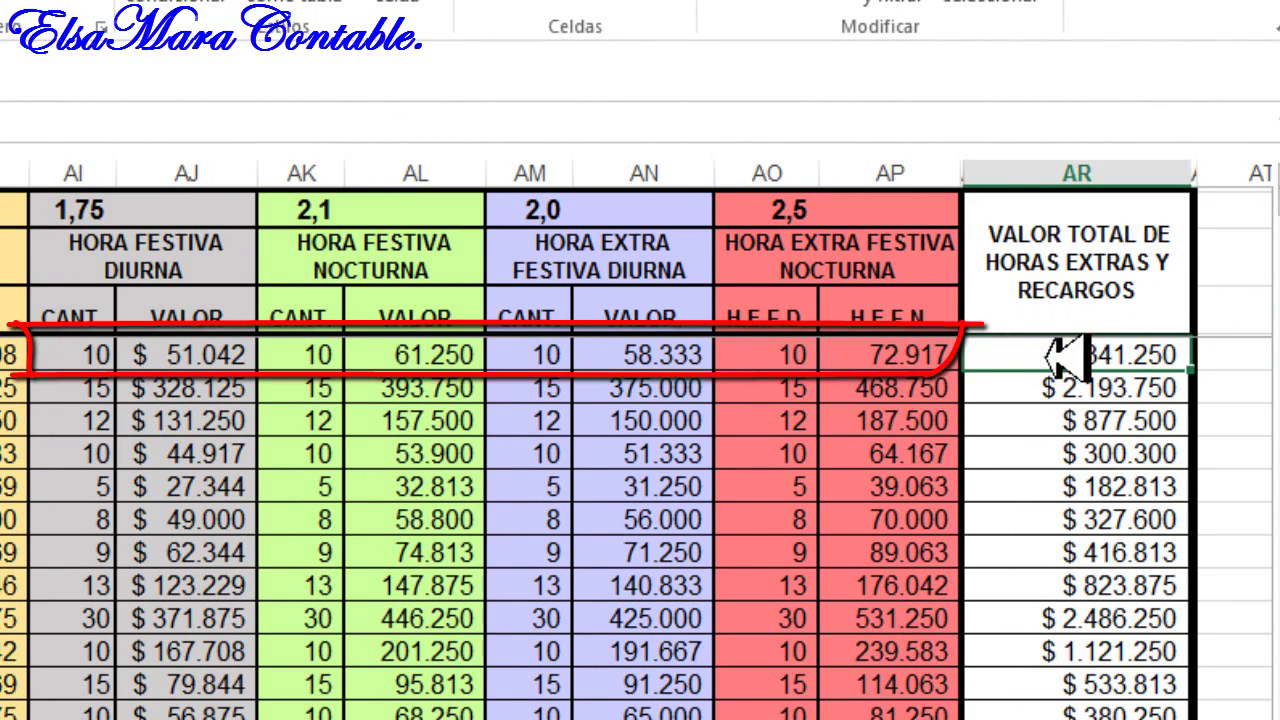
pyautogui.write('+')
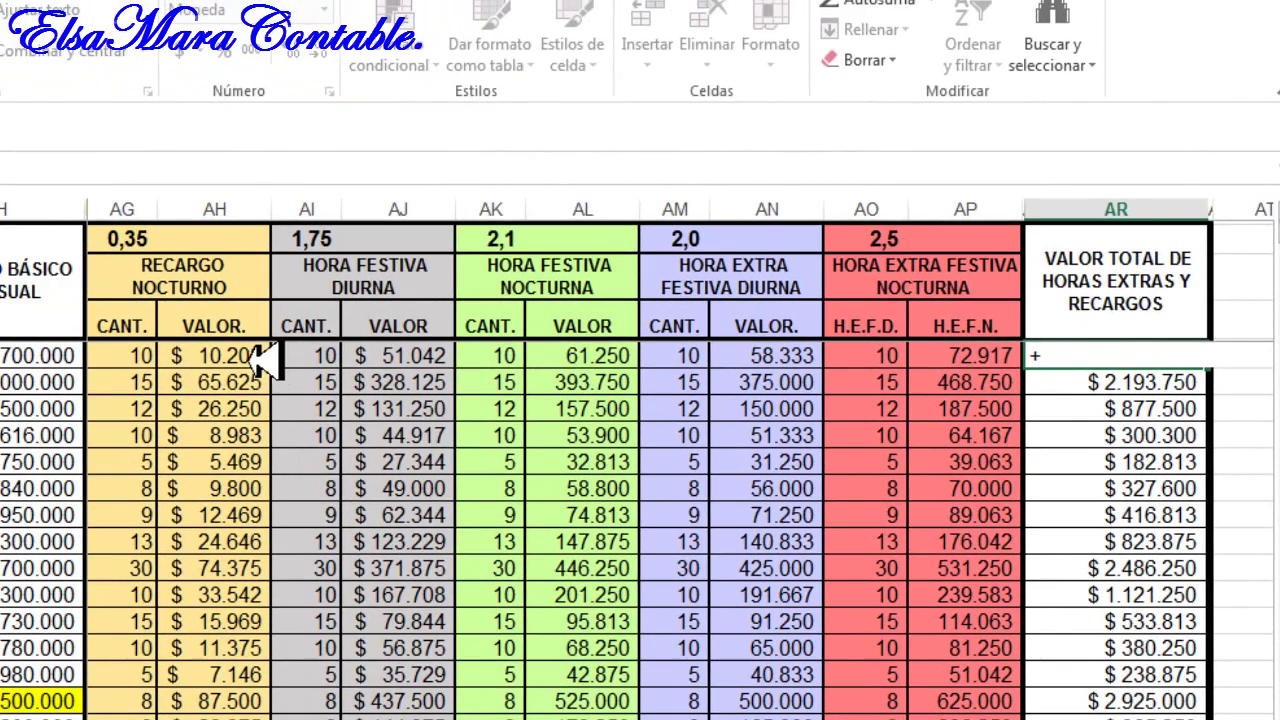
pyautogui.click(255, 355)
pyautogui.press('Left')
pyautogui.press('Left')
pyautogui.press('Left')
pyautogui.press('Left')
pyautogui.press('Left')
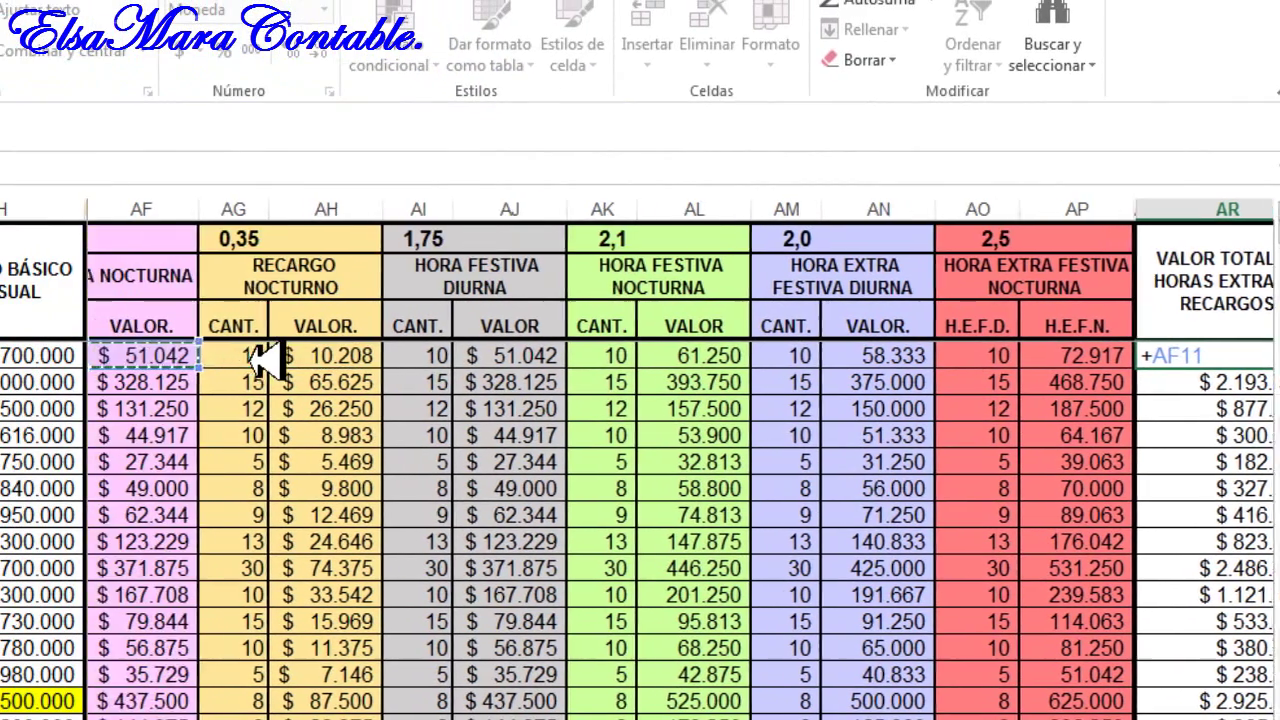
pyautogui.press('Left')
pyautogui.press('Left')
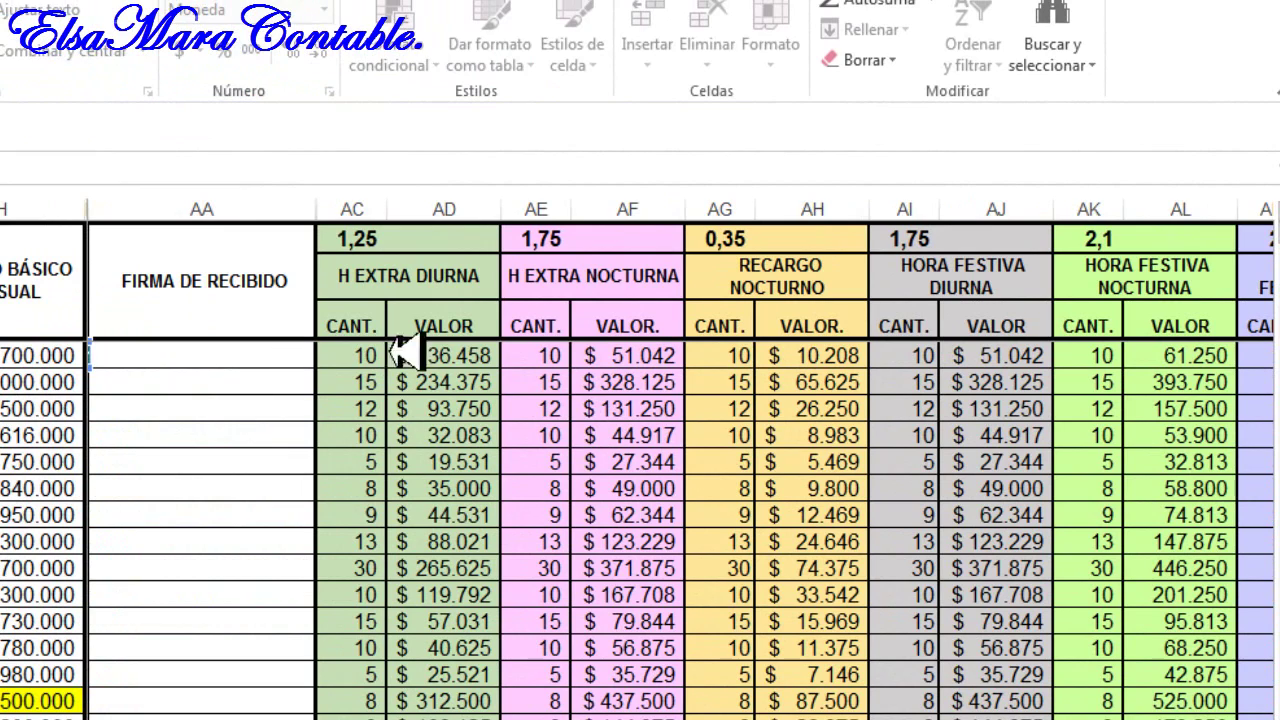
pyautogui.click(462, 365)
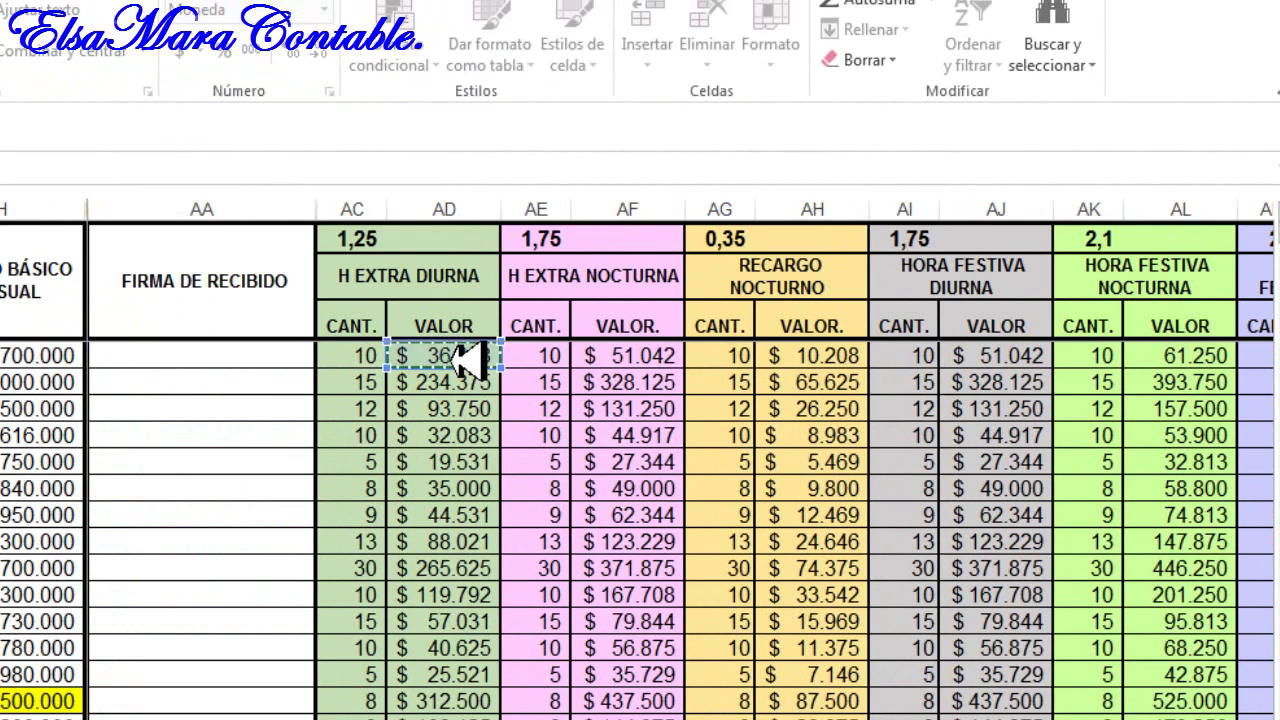
pyautogui.click(640, 355)
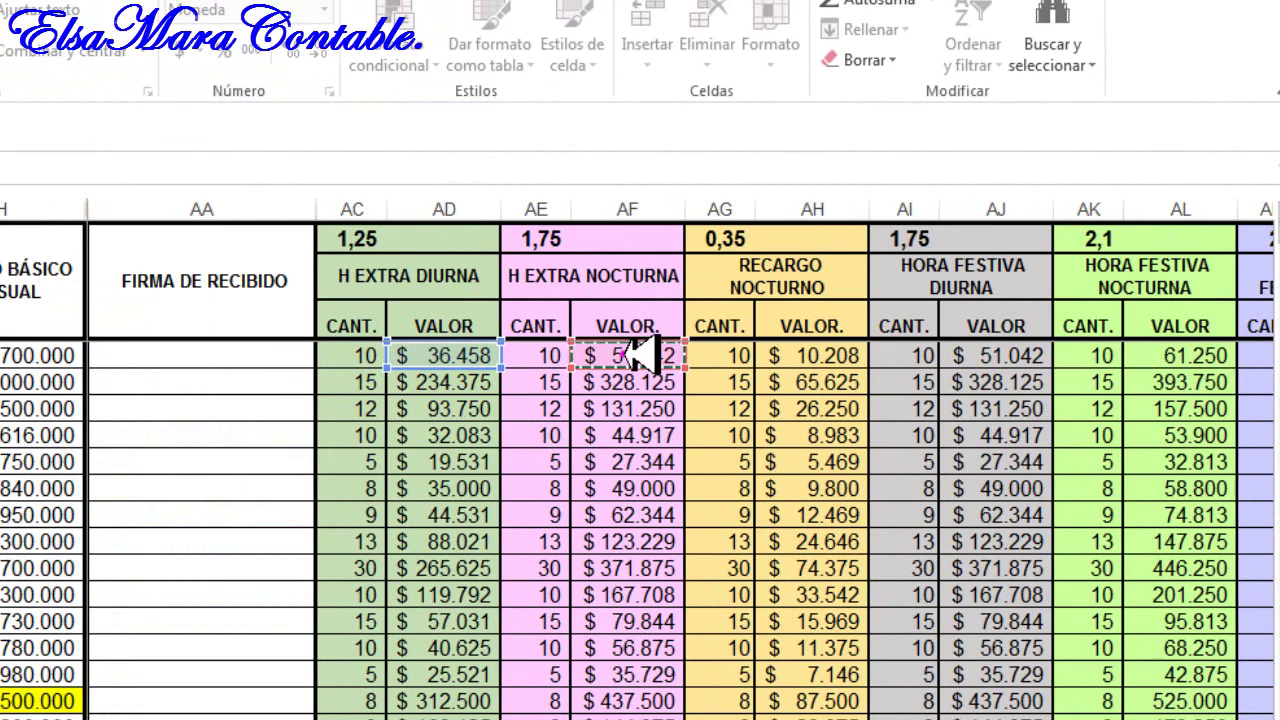
pyautogui.click(806, 357)
pyautogui.write('+')
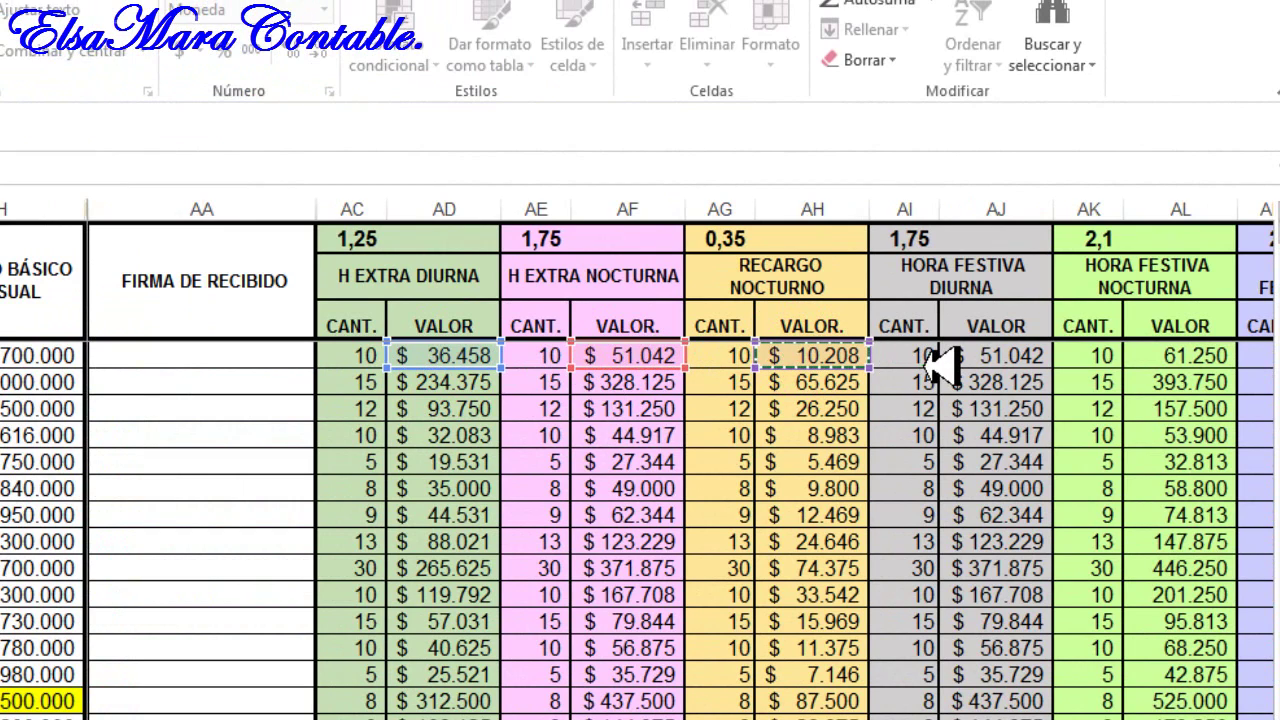
pyautogui.click(985, 355)
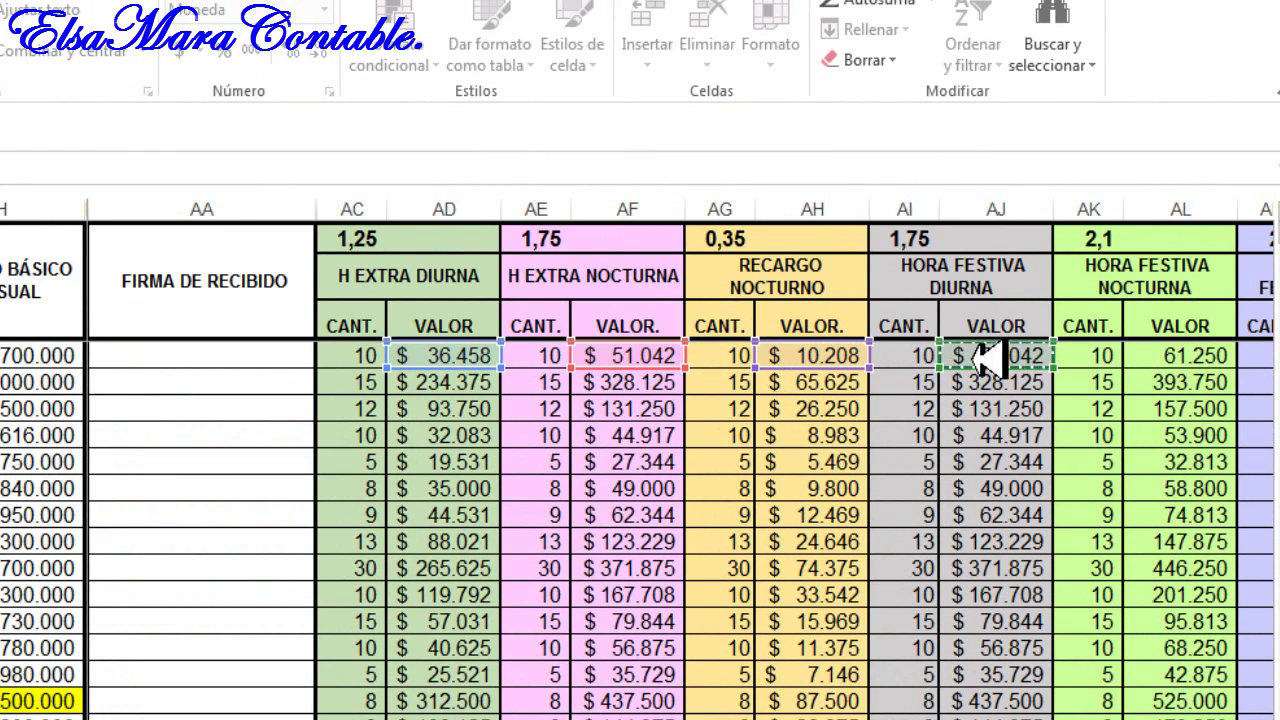
pyautogui.click(1180, 357)
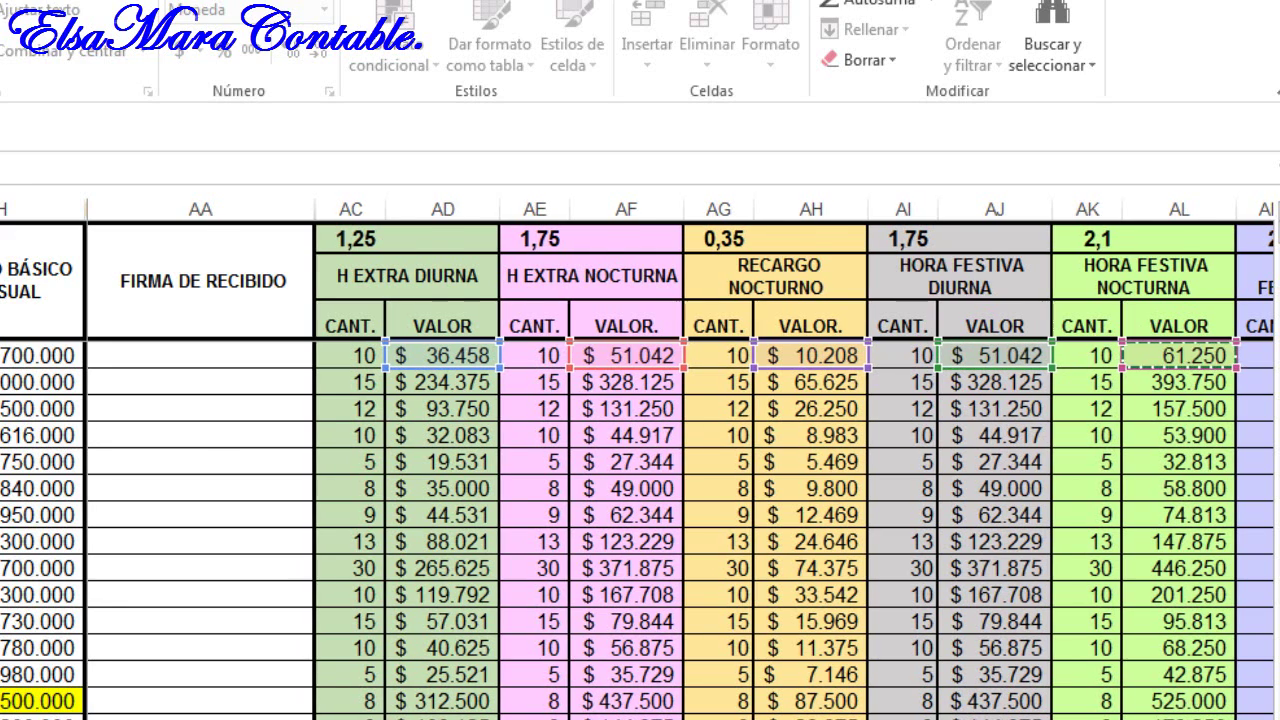
pyautogui.hscroll(2, 680, 460)
pyautogui.hscroll(2, 680, 460)
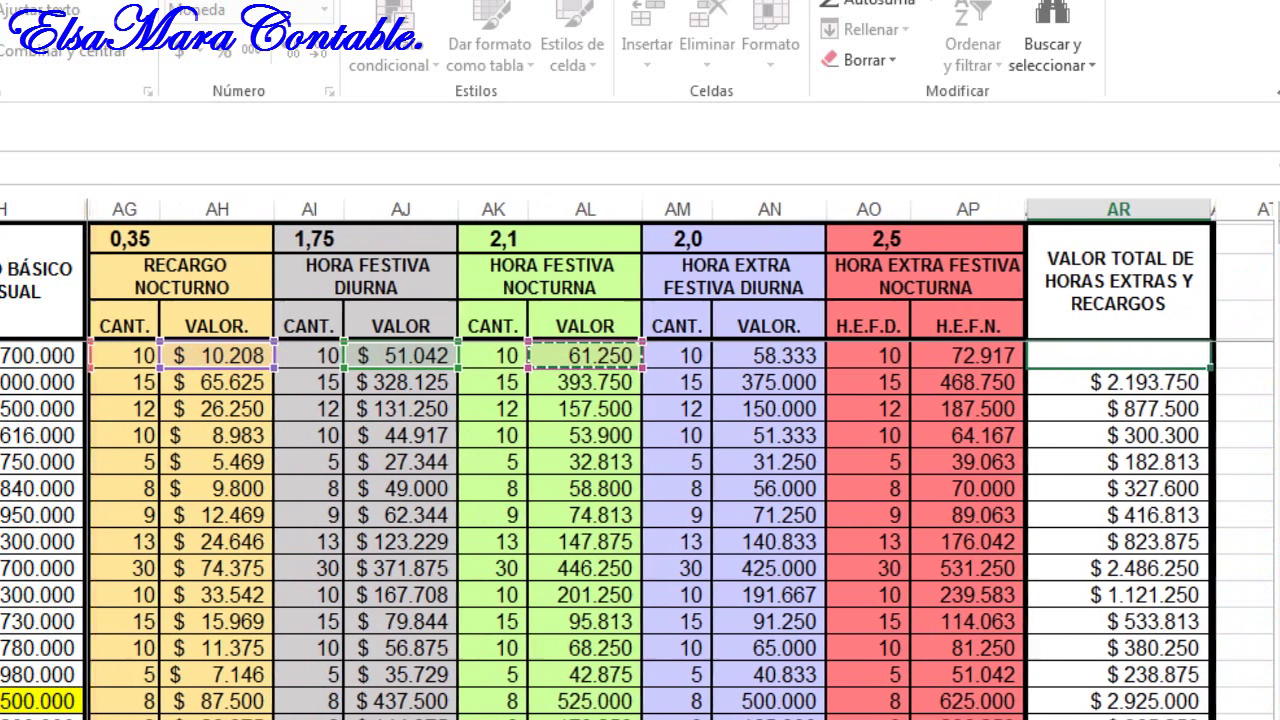
pyautogui.write('+AD11+AF11+AH11+AJ11+AL11+')
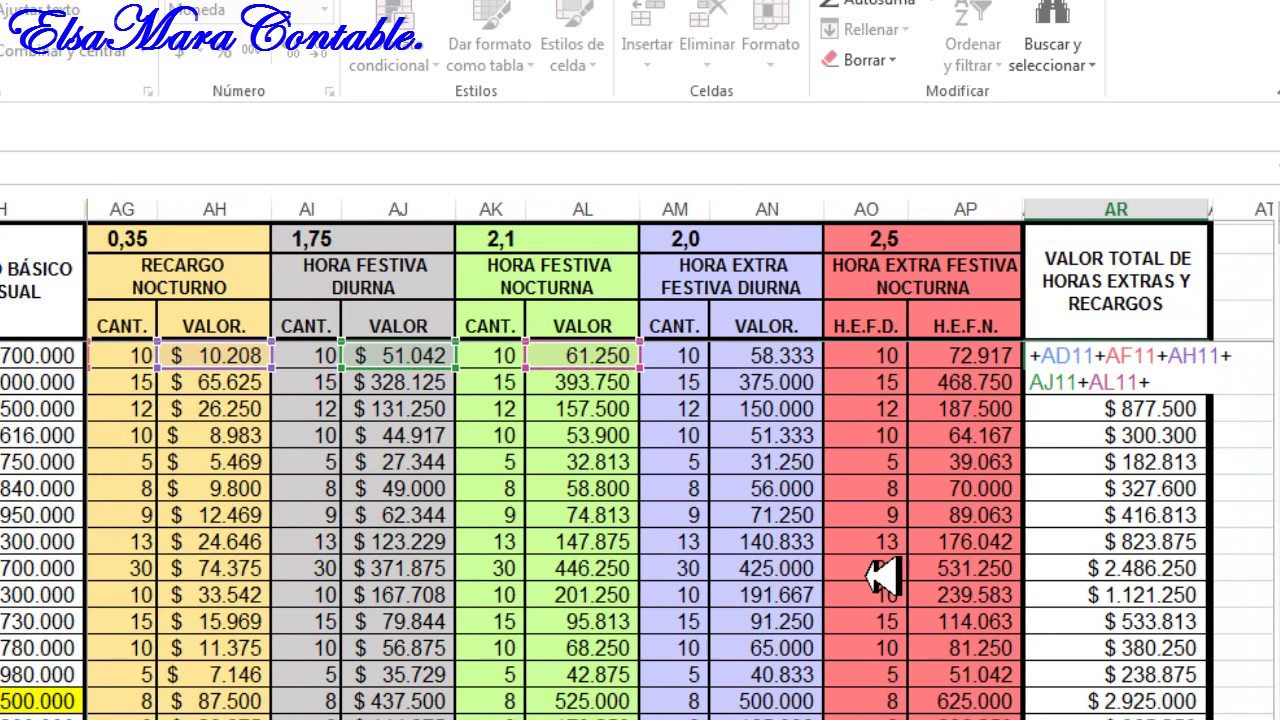
pyautogui.click(788, 354)
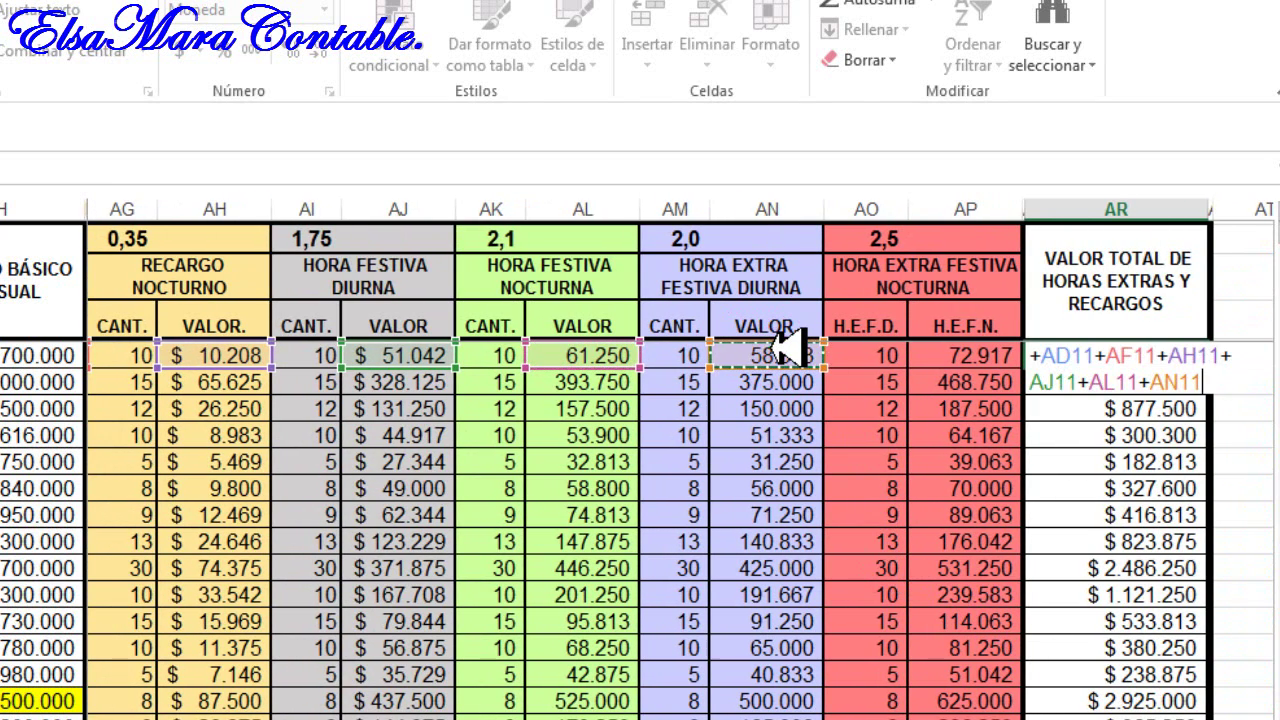
pyautogui.write('+')
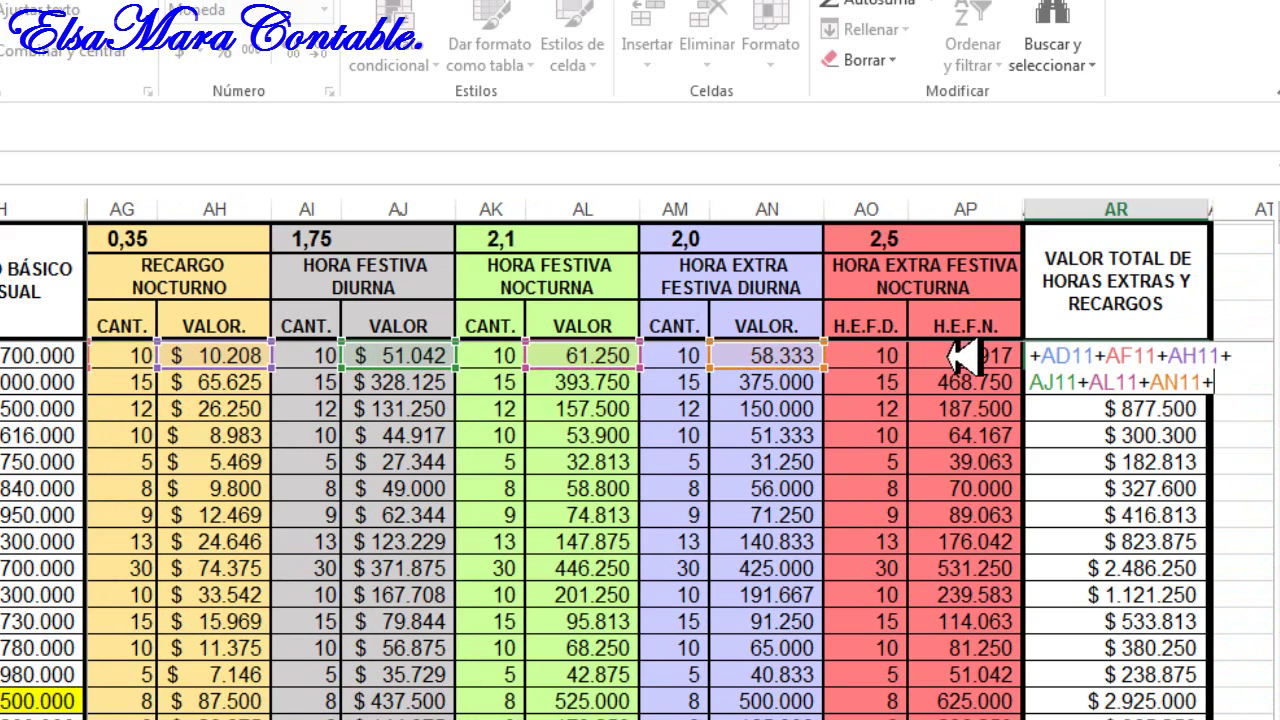
pyautogui.click(965, 354)
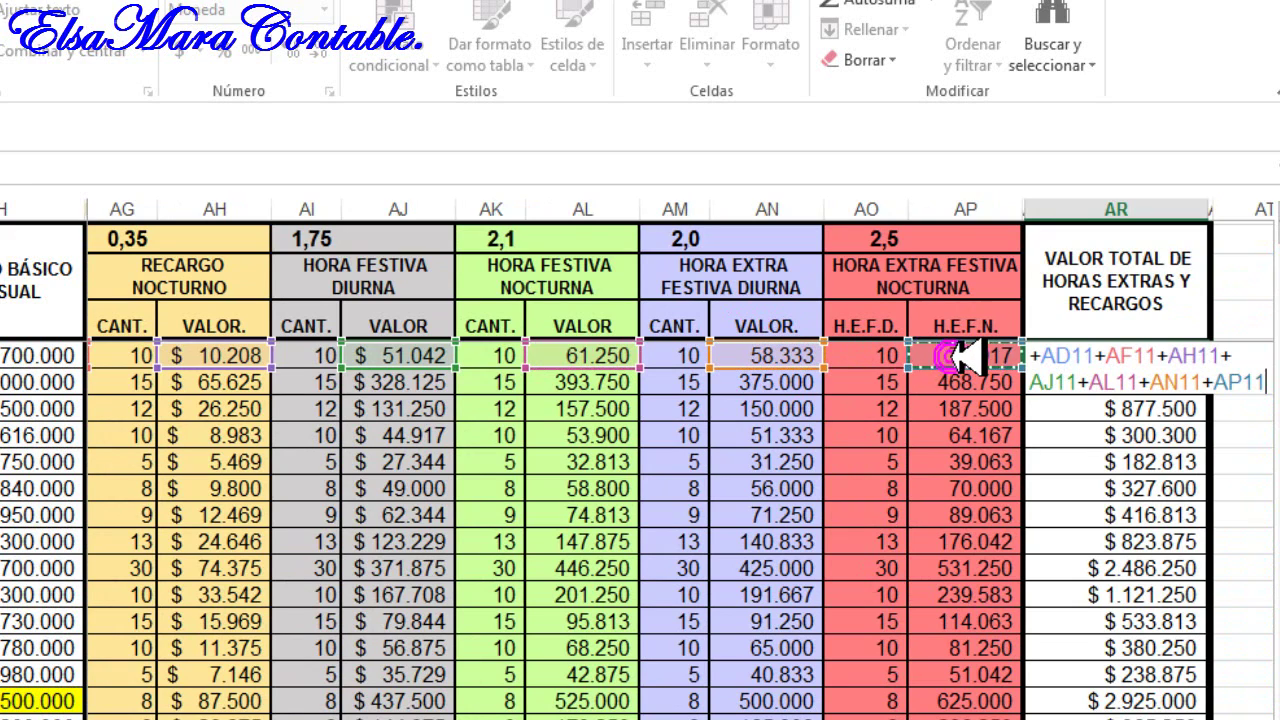
pyautogui.press('Return')
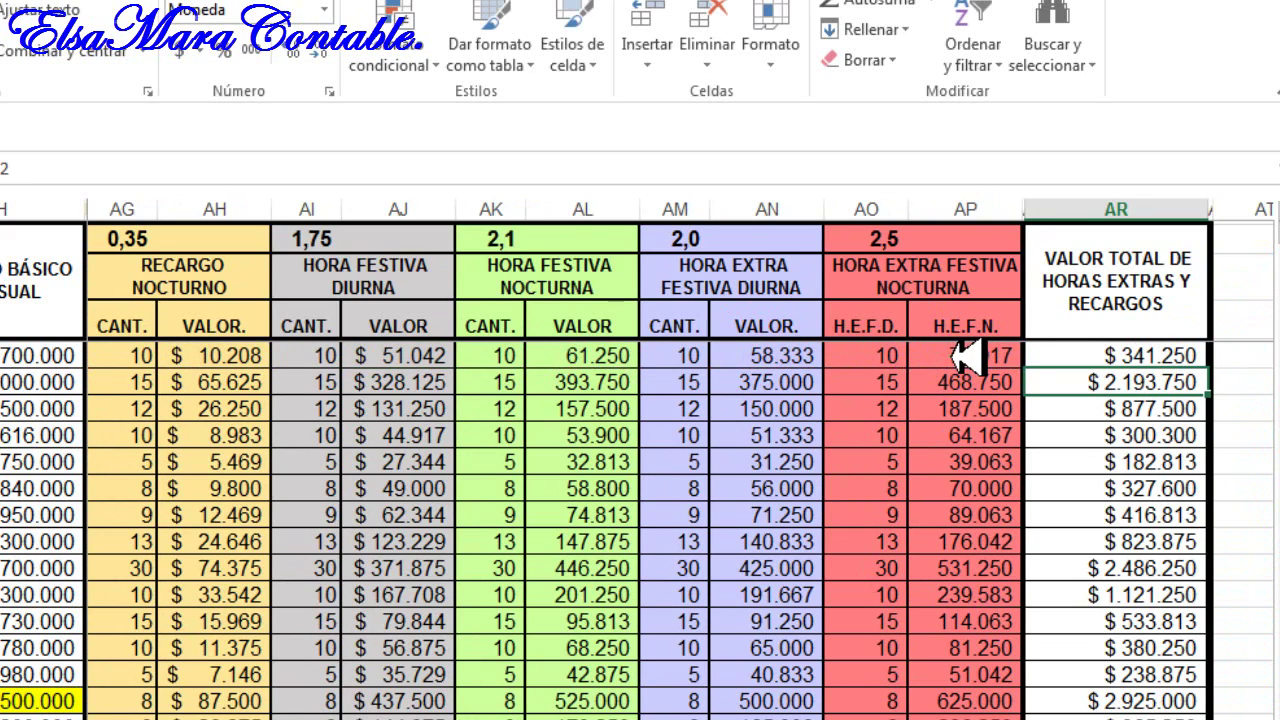
# Step: Inspect the total formula in AR11 and the row 11 VALOR cells it references
pyautogui.click(1150, 354)
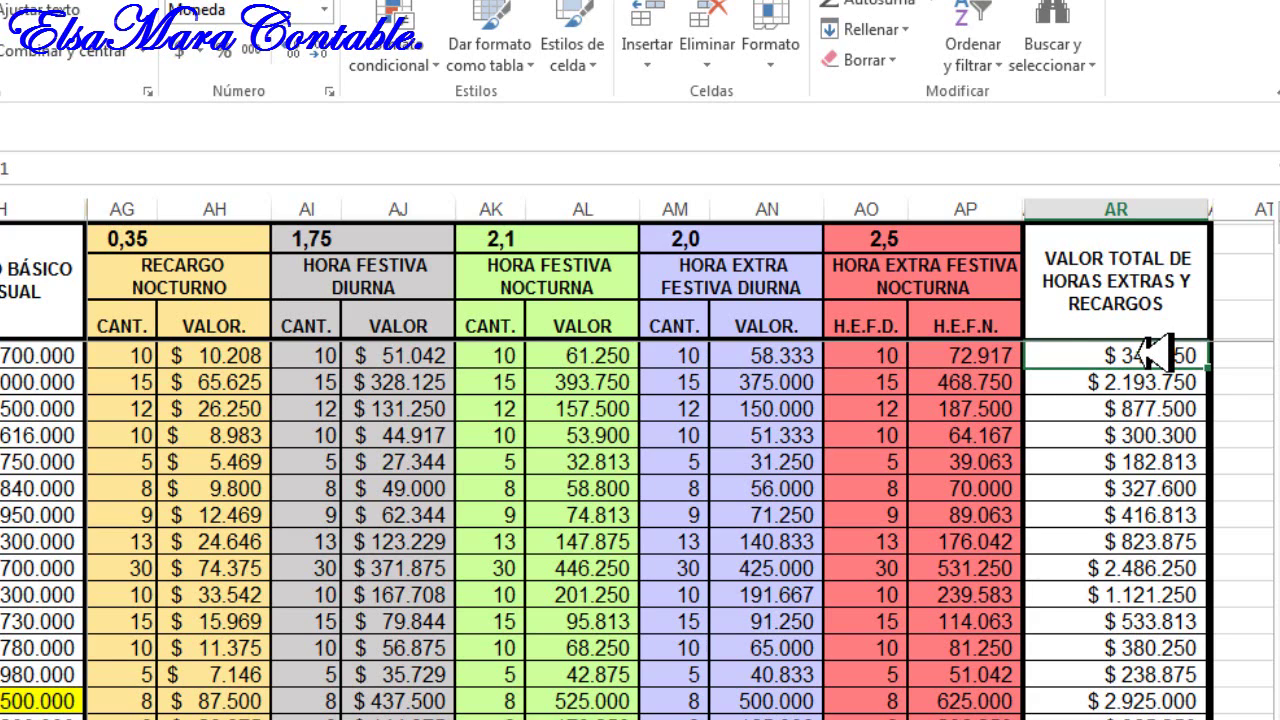
pyautogui.doubleClick(1158, 352)
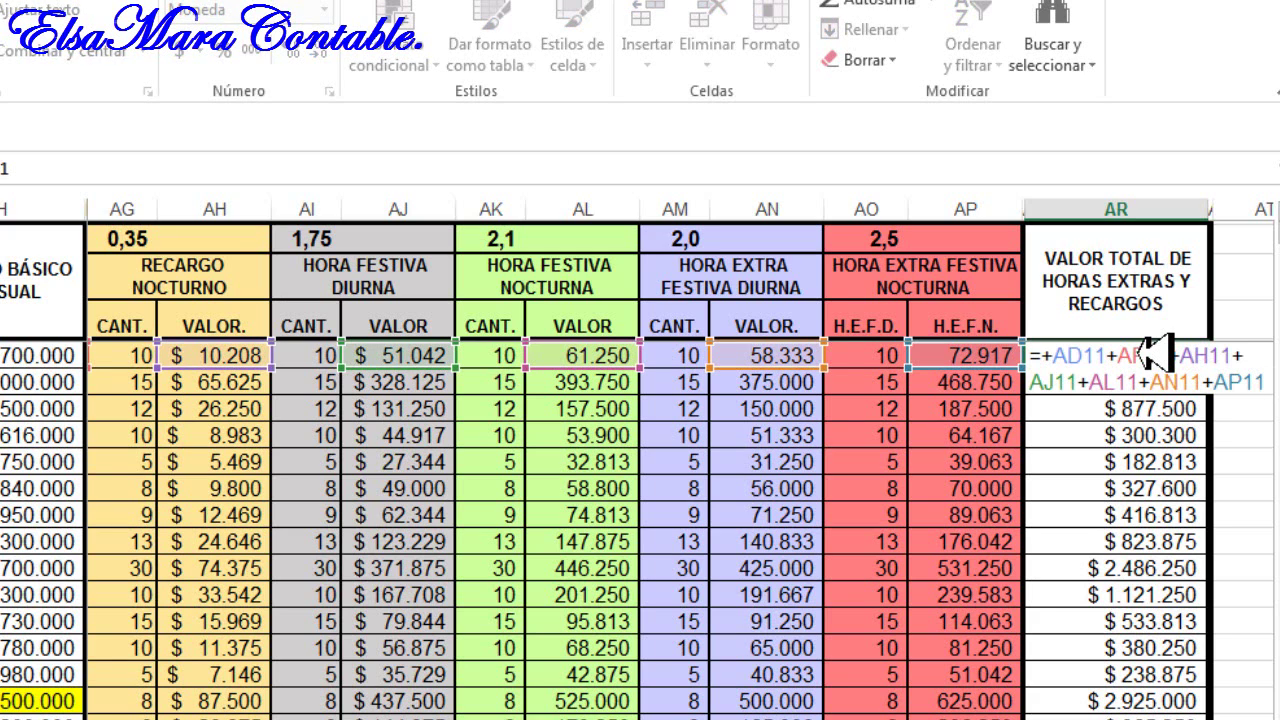
pyautogui.press('Escape')
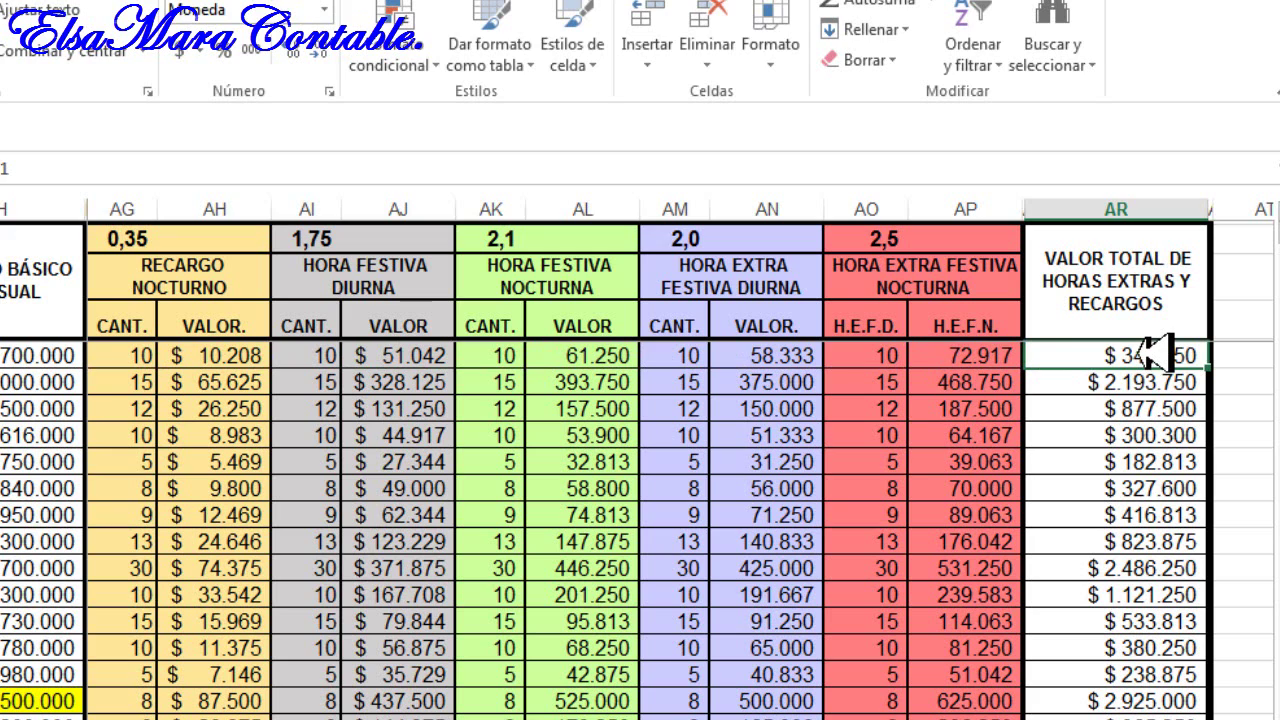
# Step: Try to enter the AR11 total in reverse column order with the formula +AP11+AN11+AL11+AK11
pyautogui.write('+')
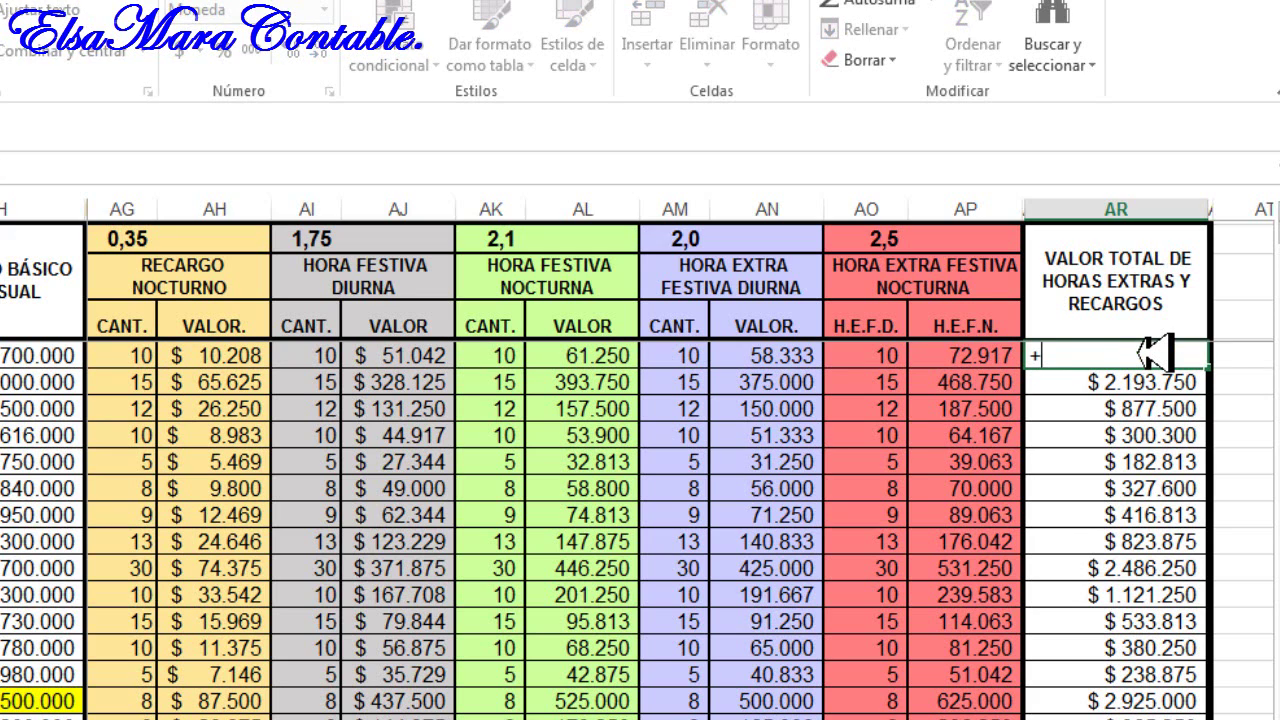
pyautogui.click(955, 355)
pyautogui.write('+')
pyautogui.click(795, 355)
pyautogui.write('+AN11+')
pyautogui.click(600, 355)
pyautogui.write('+AL11+')
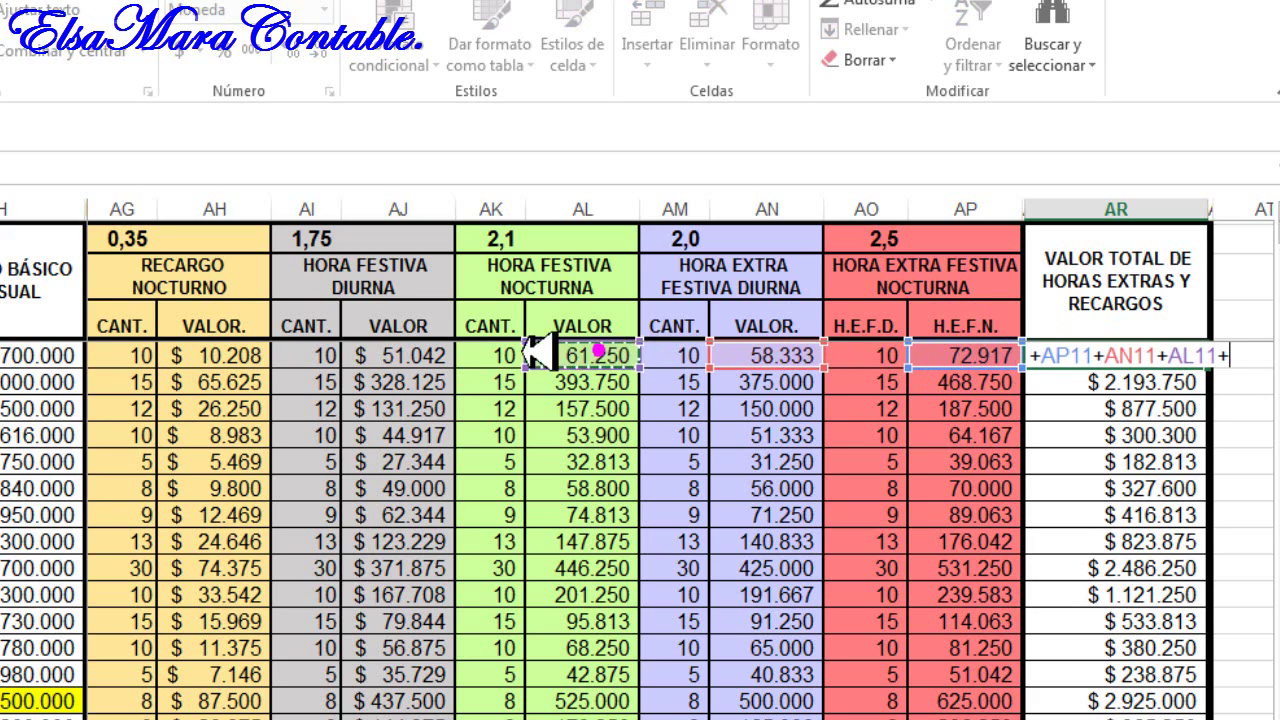
pyautogui.click(480, 353)
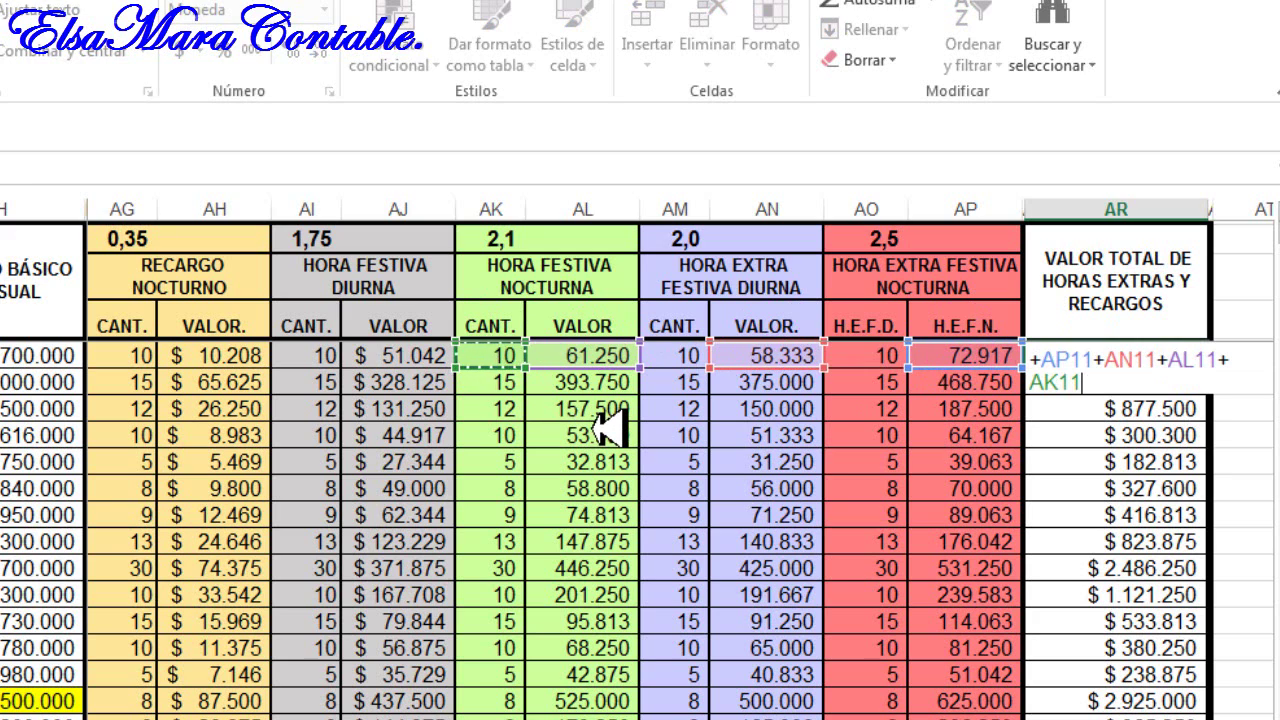
pyautogui.press('Return')
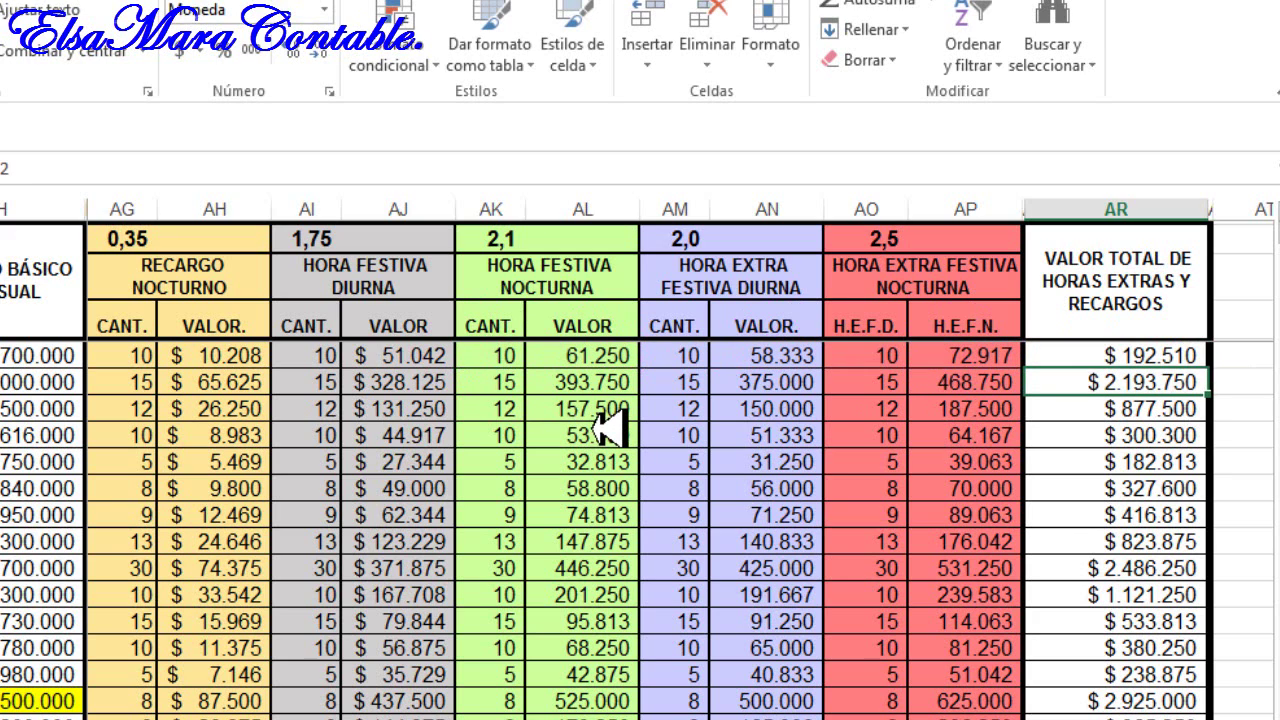
# Step: Clear AR11 and enter the total formula +AP11+AN11+AL11+AJ11+AH11+AF11+AD11
pyautogui.click(1092, 353)
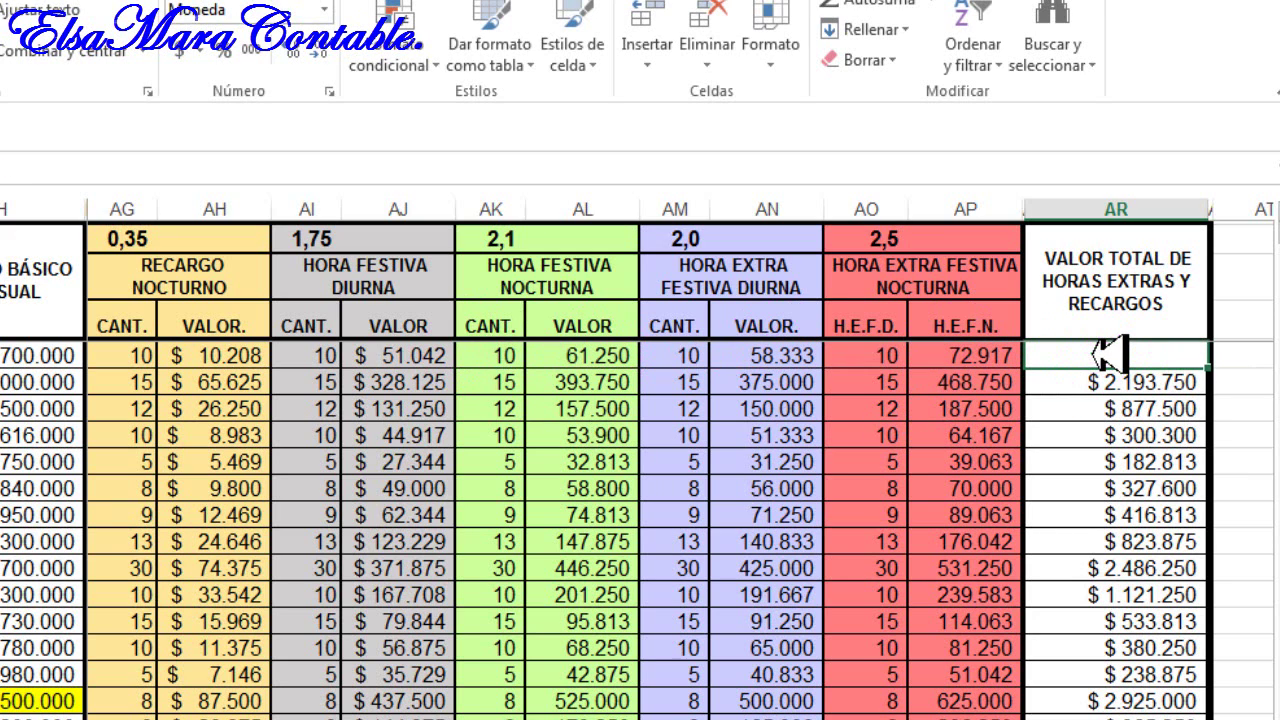
pyautogui.write('+')
pyautogui.click(965, 355)
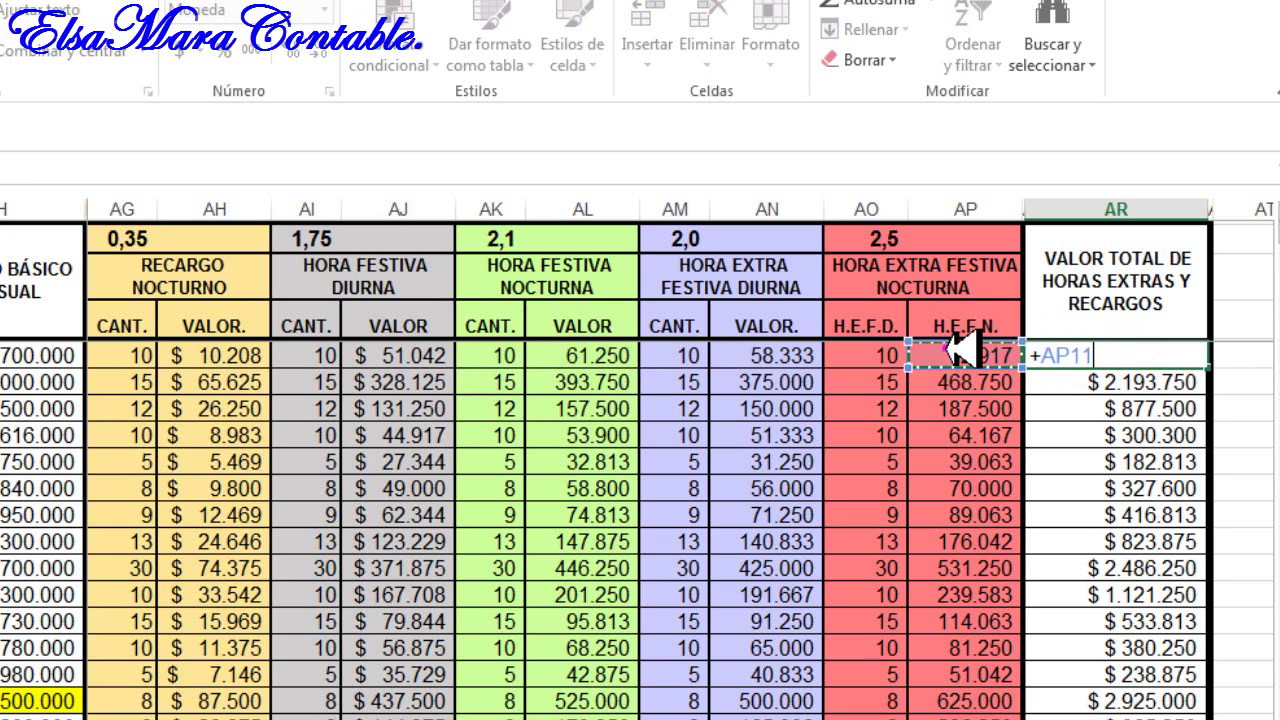
pyautogui.write('+')
pyautogui.click(770, 355)
pyautogui.write('+AN11')
pyautogui.click(580, 355)
pyautogui.write('+AL11')
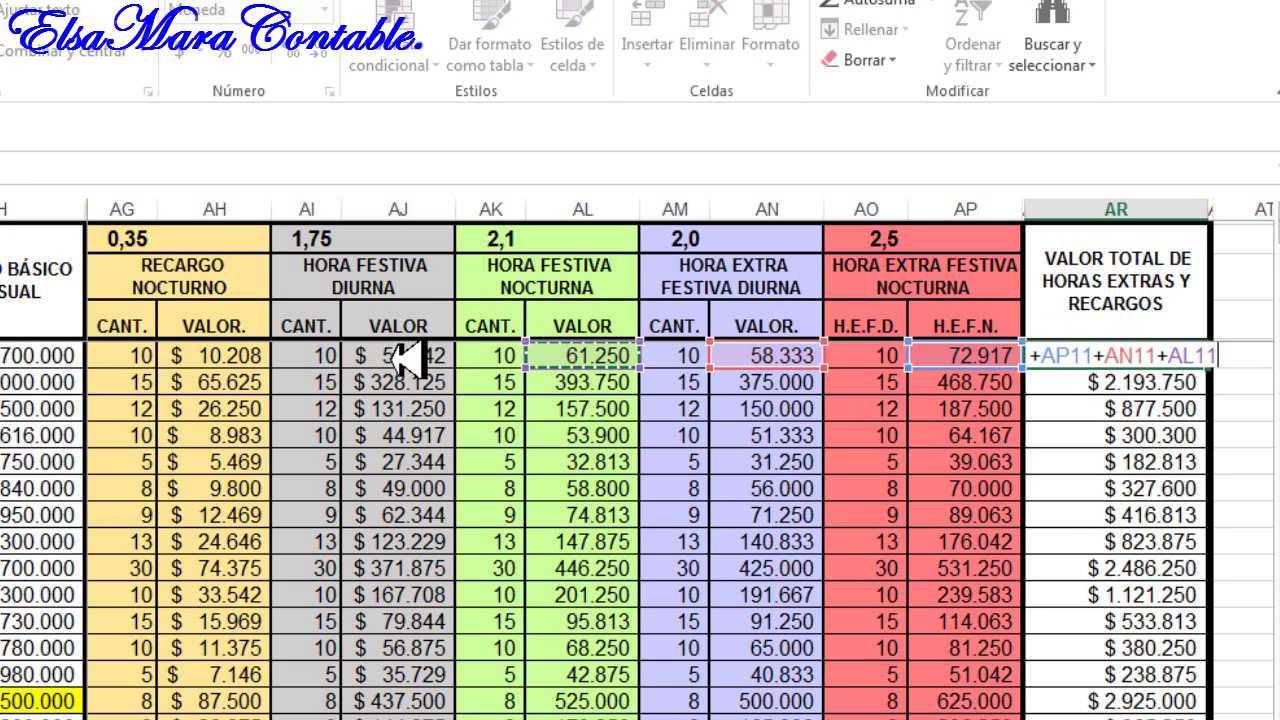
pyautogui.click(397, 357)
pyautogui.write('+AJ11+')
pyautogui.click(220, 355)
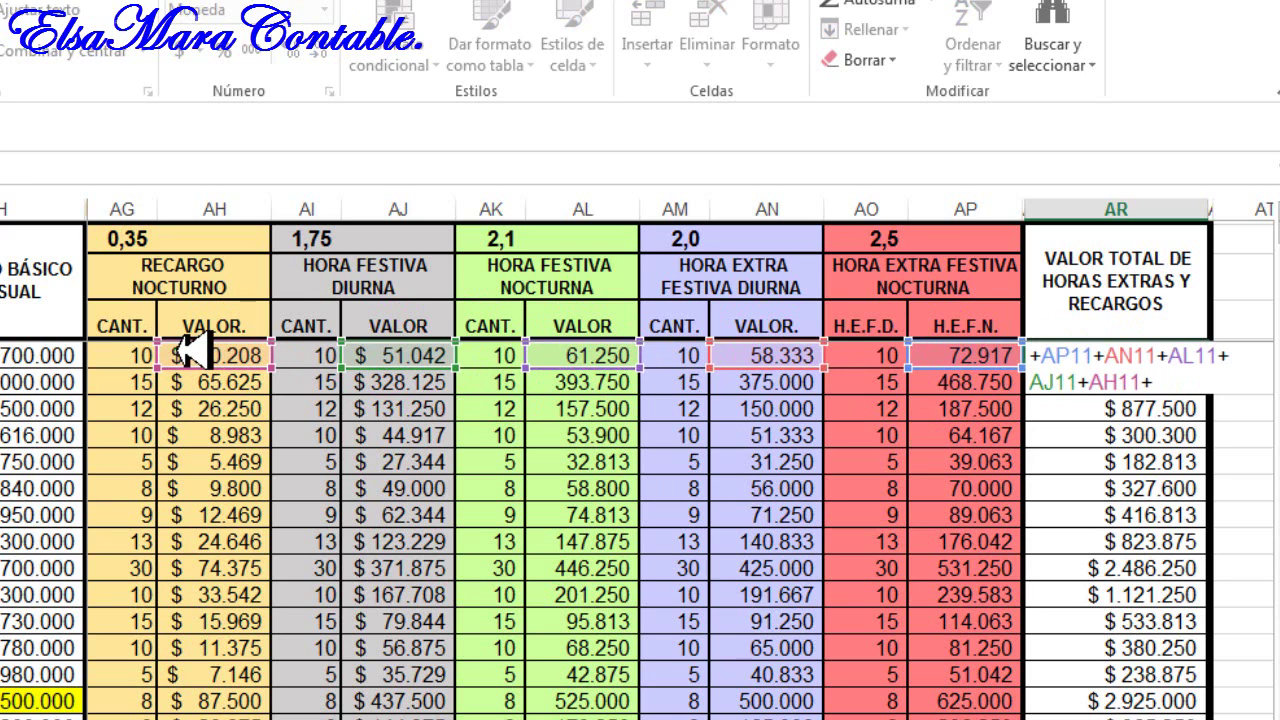
pyautogui.hscroll(-6, 672, 517)
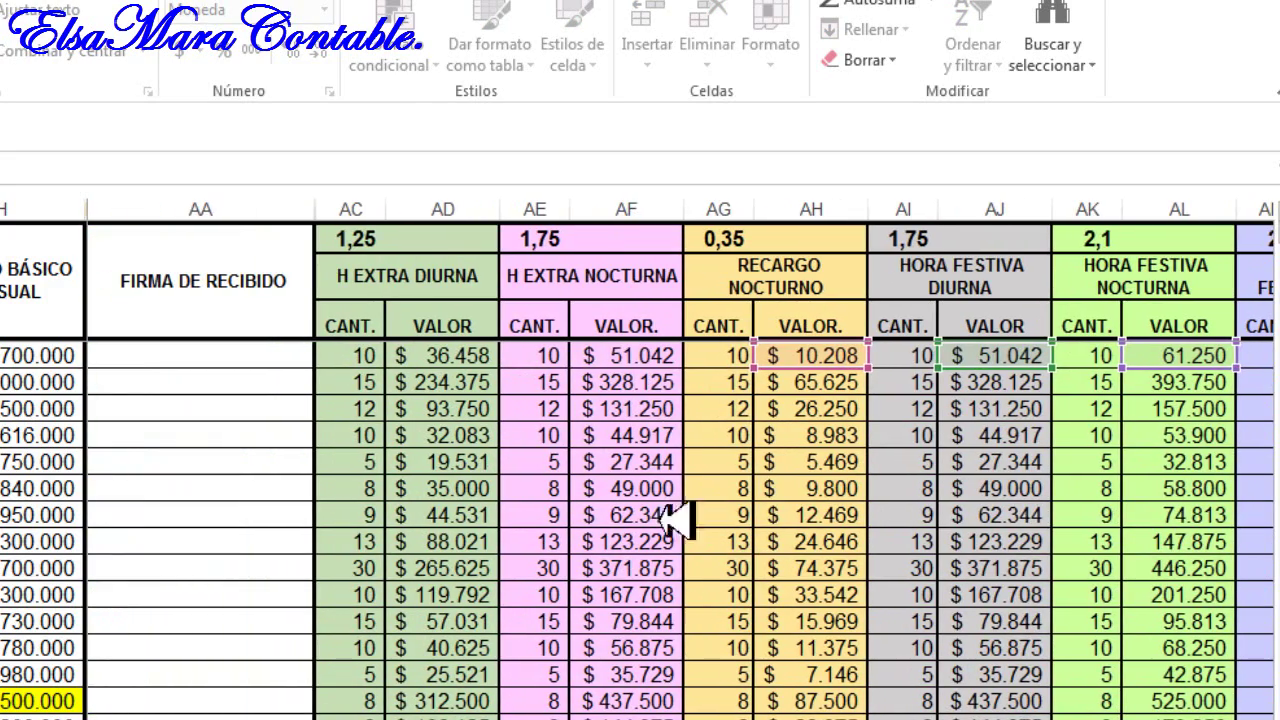
pyautogui.click(618, 354)
pyautogui.write('+')
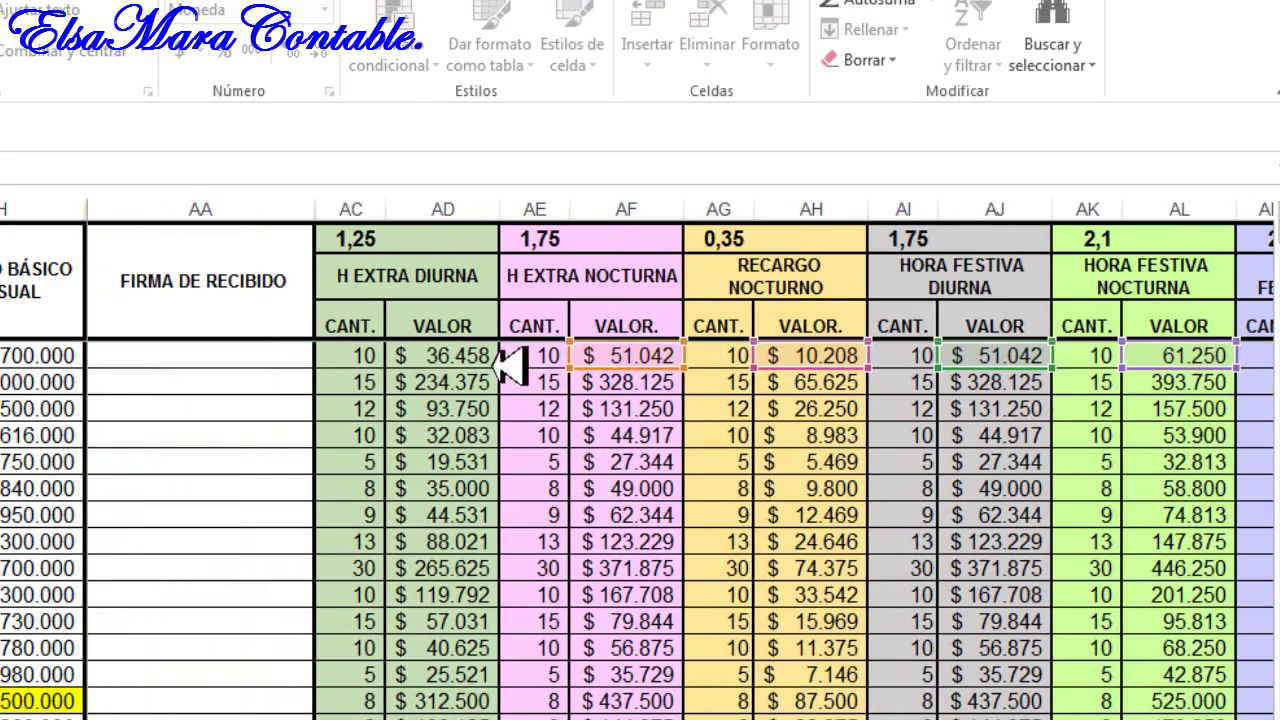
pyautogui.click(482, 356)
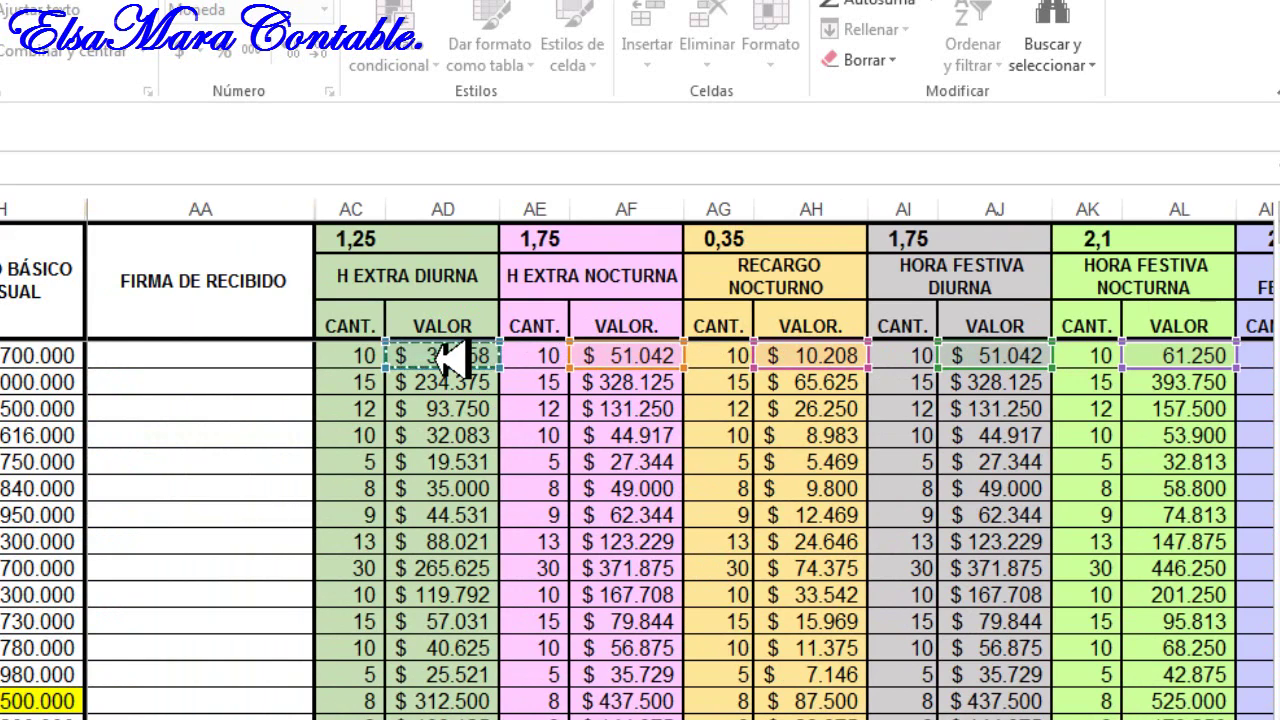
pyautogui.press('Return')
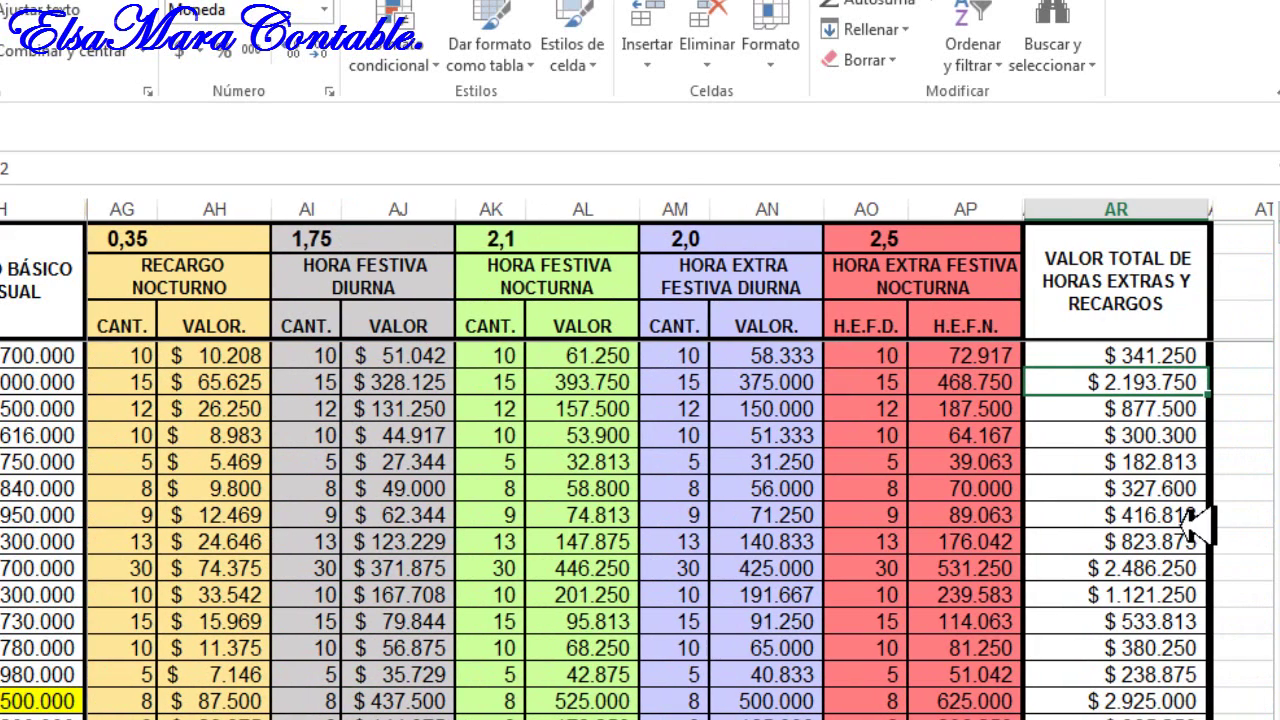
# Step: Fill the overtime and surcharge total formula from AR11 down column AR through the remaining employee rows
pyautogui.click(1150, 355)
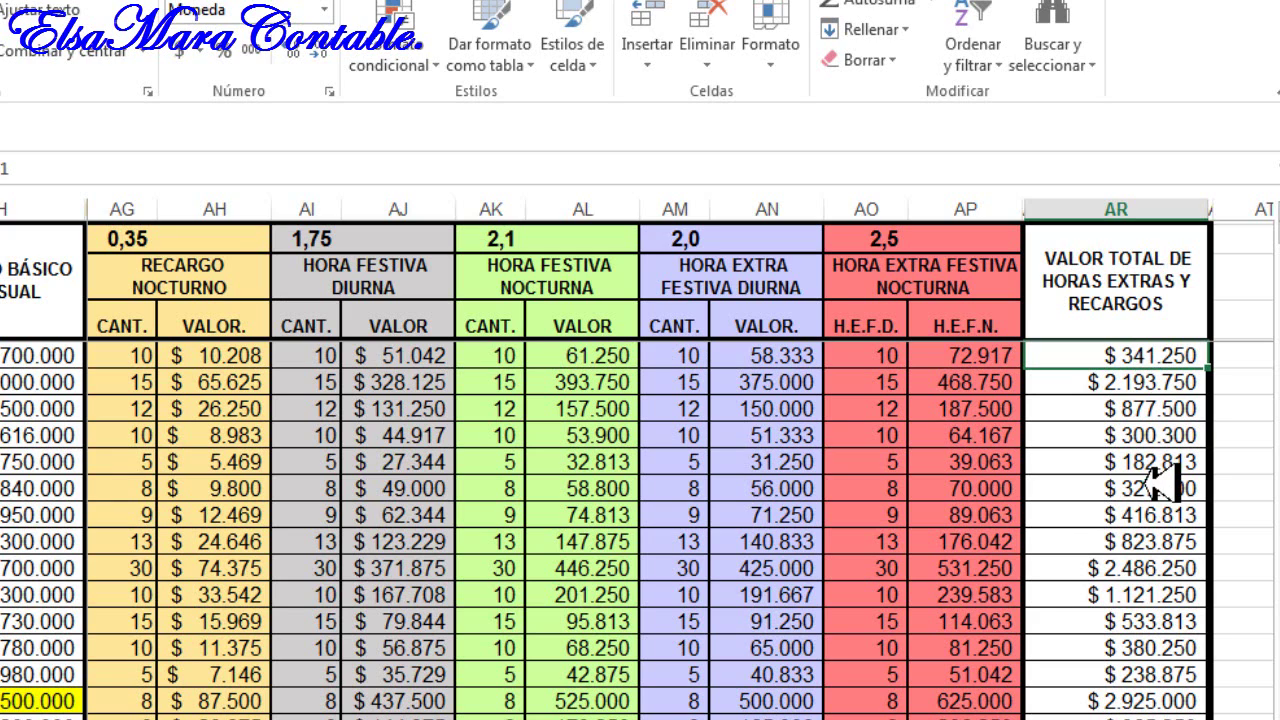
pyautogui.click(1190, 381)
pyautogui.click(1205, 357)
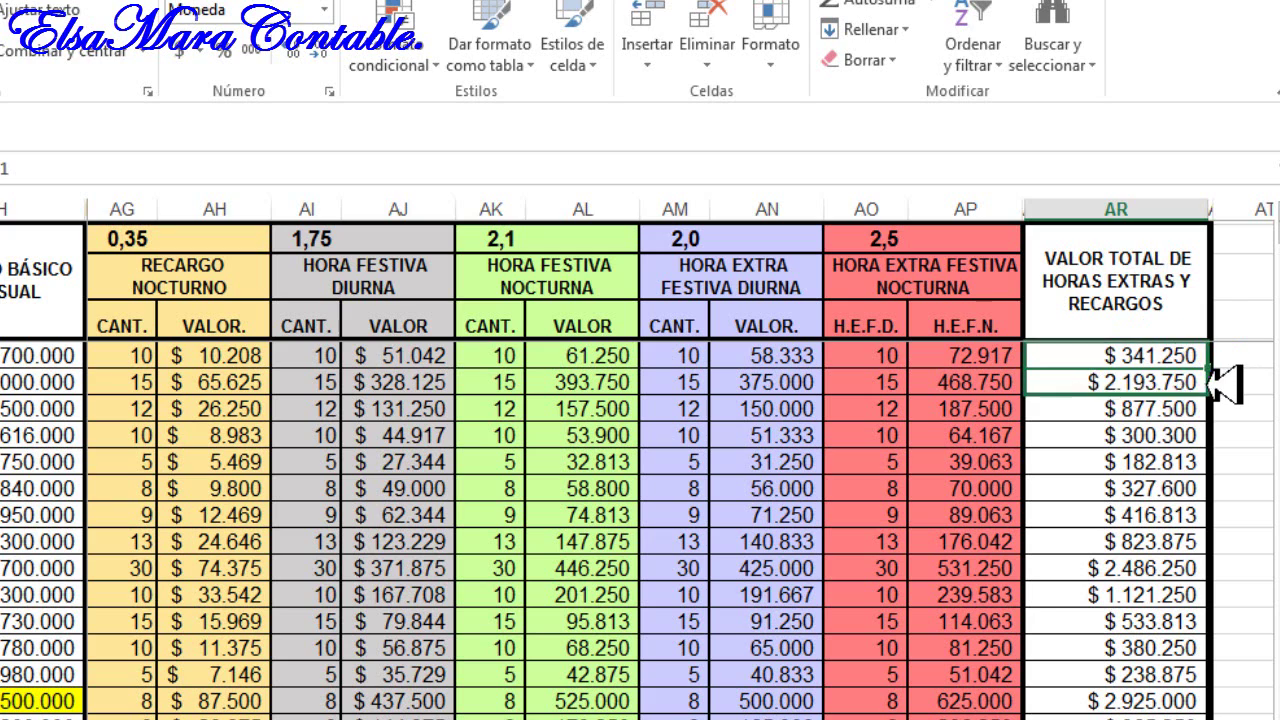
pyautogui.click(1160, 381)
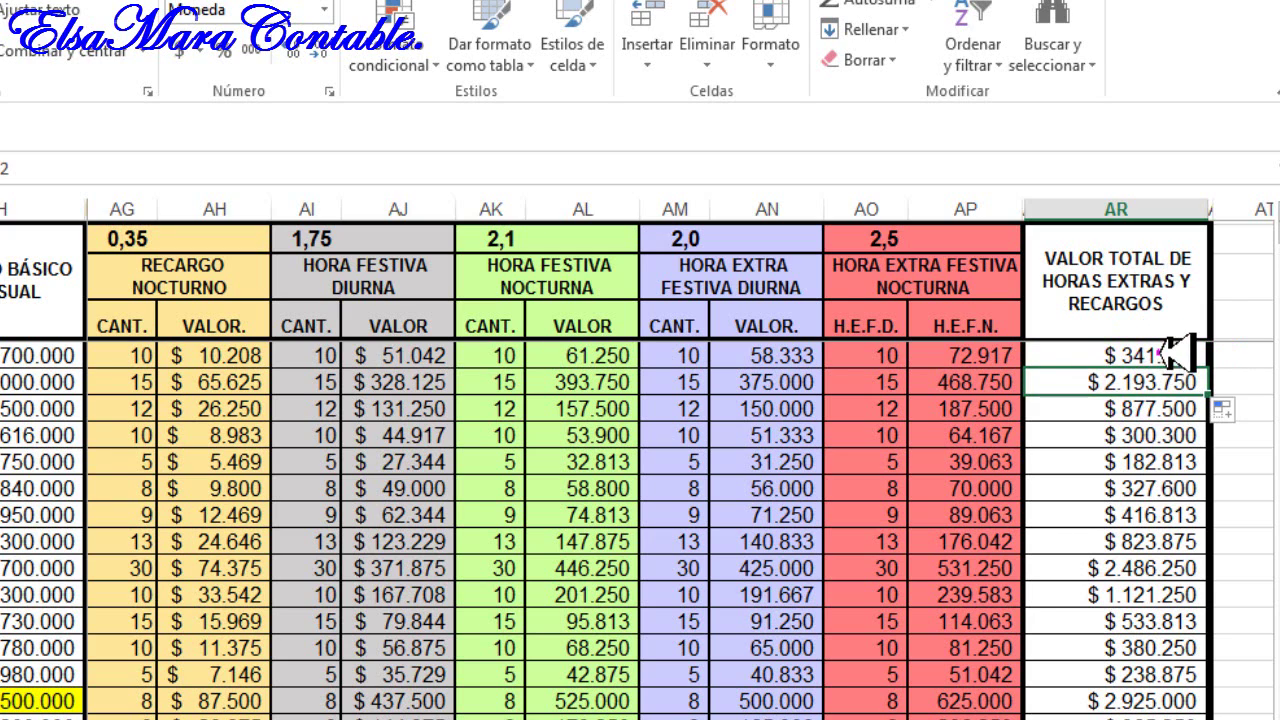
pyautogui.click(1150, 355)
pyautogui.click(1160, 381)
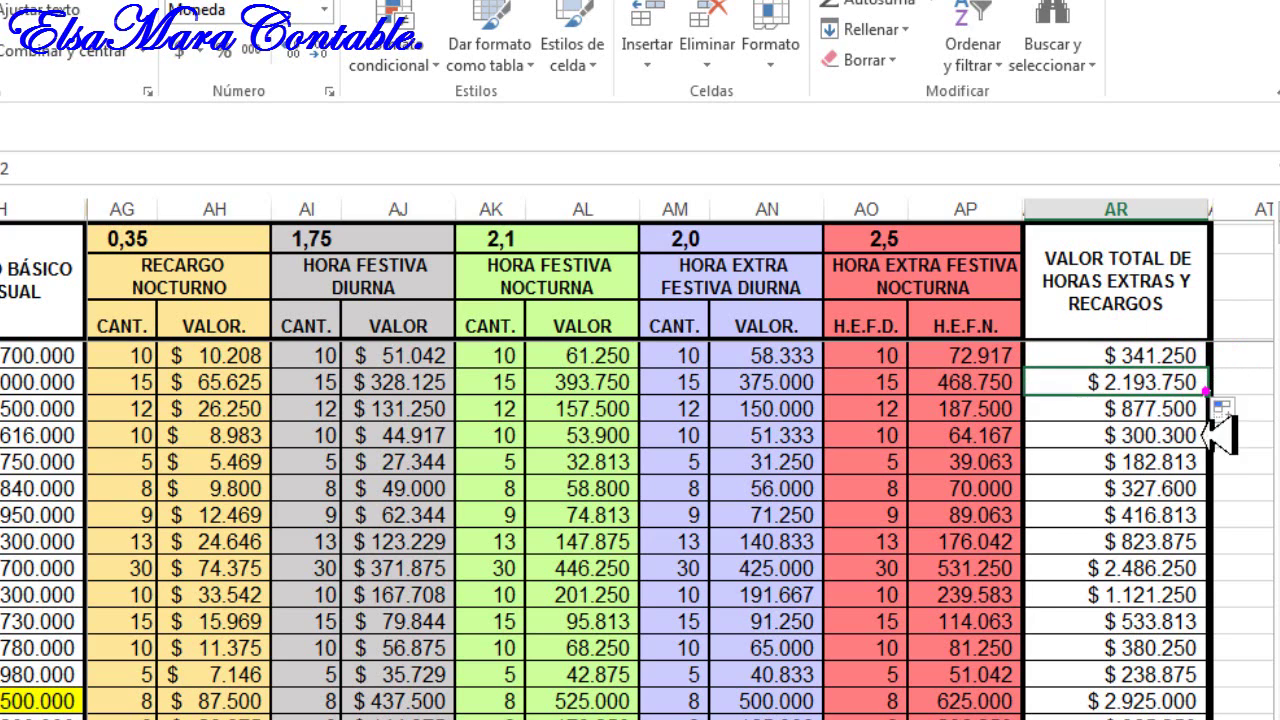
pyautogui.moveTo(1217, 408); pyautogui.dragTo(1215, 718)
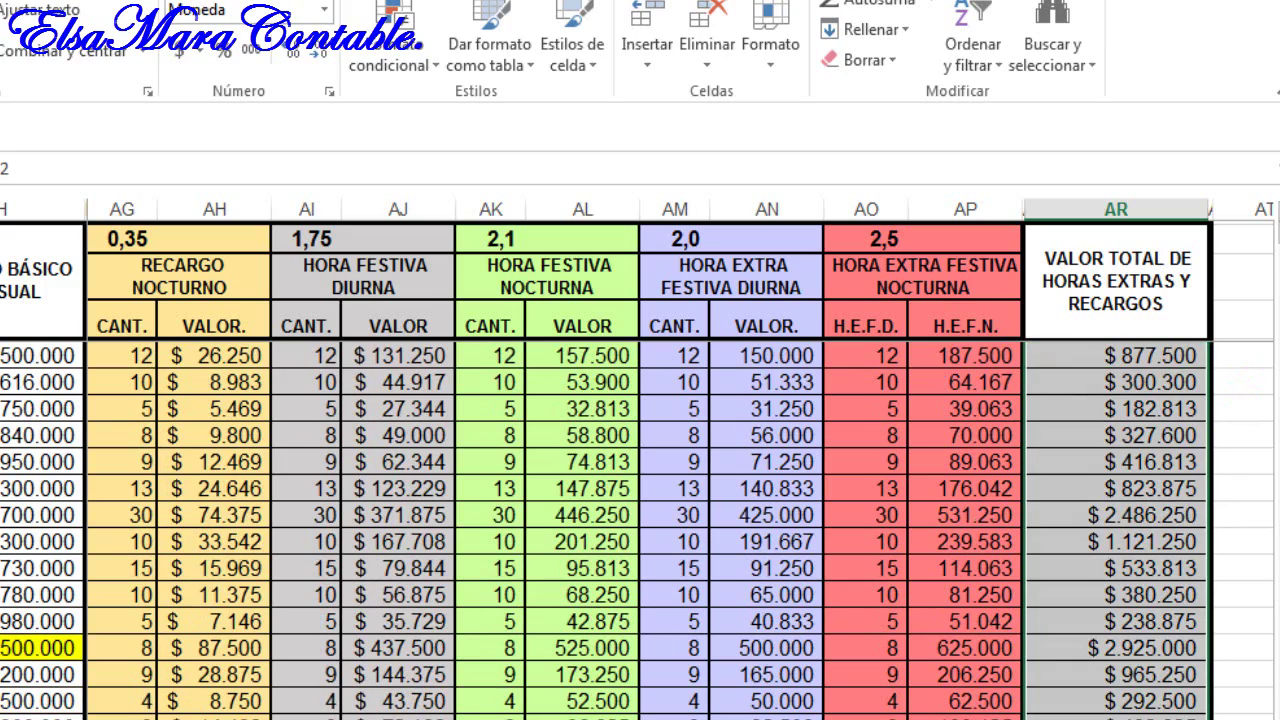
pyautogui.click(1165, 695)
pyautogui.scroll(-3, 1168, 688)
pyautogui.scroll(2, 1168, 688)
pyautogui.scroll(2, 1170, 688)
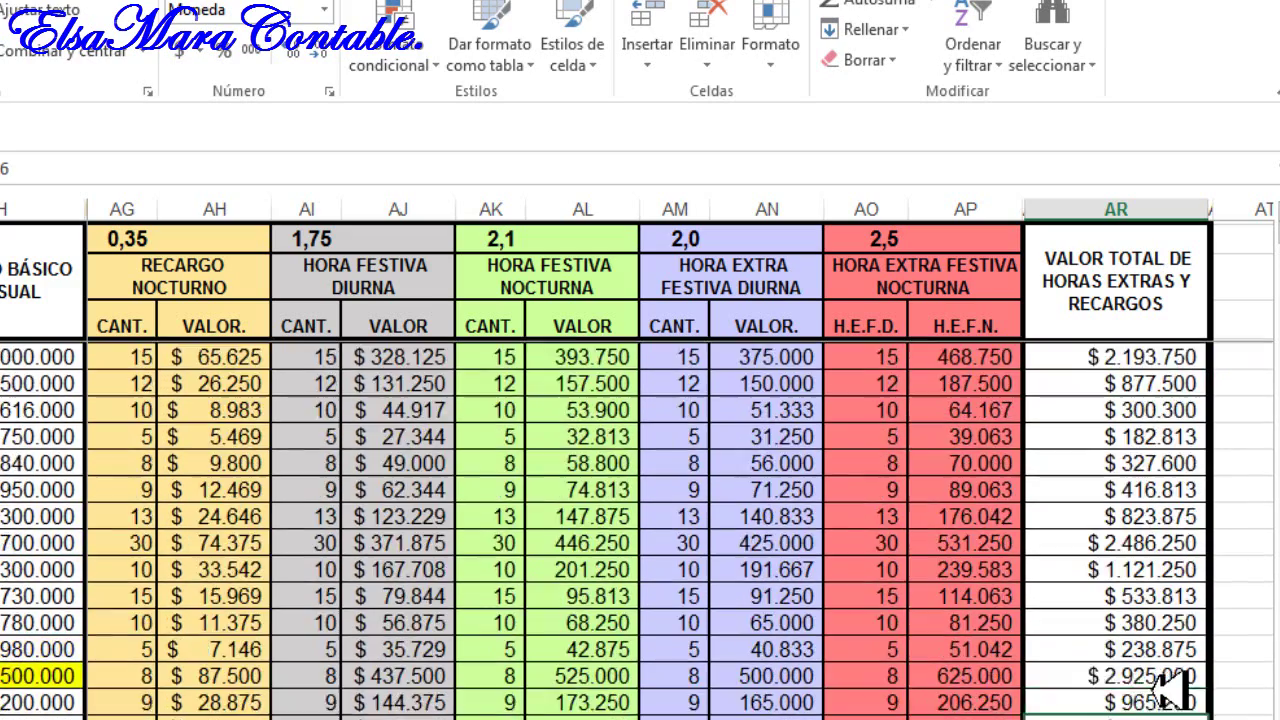
pyautogui.click(1178, 355)
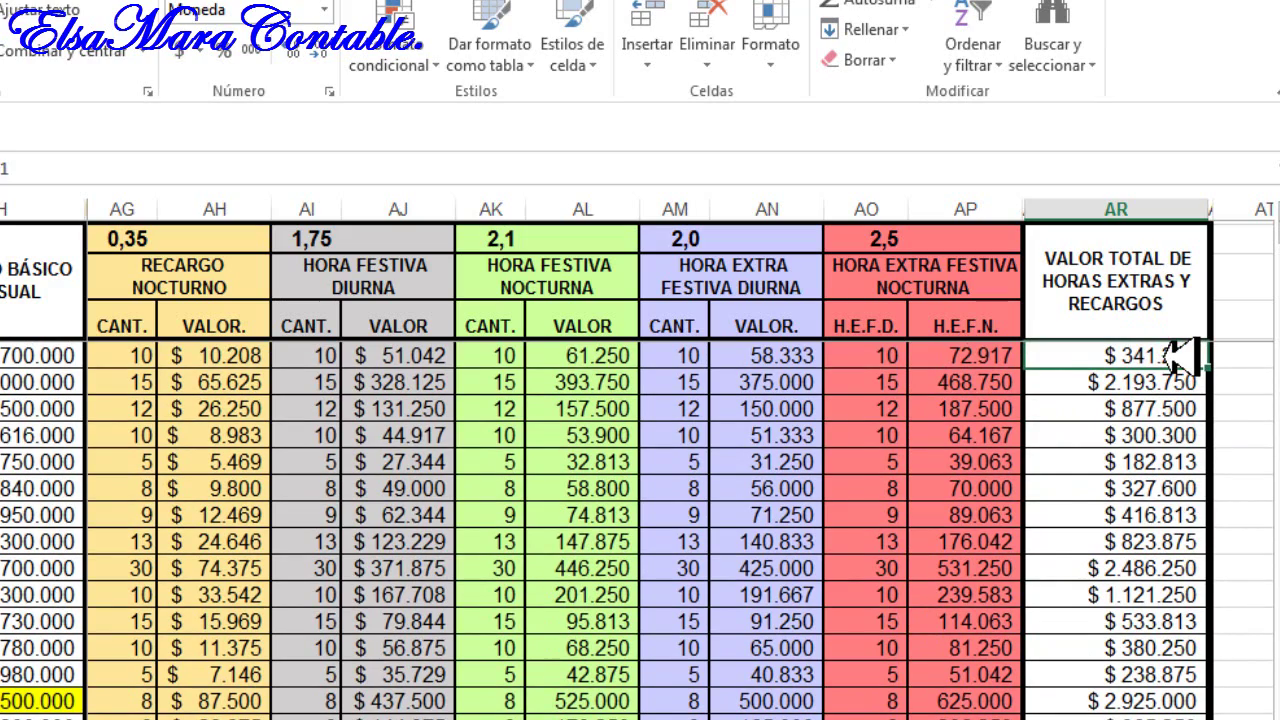
# Step: Enlarge the font of the whole totals row at the end of the overtime table
pyautogui.scroll(-4, 1178, 355)
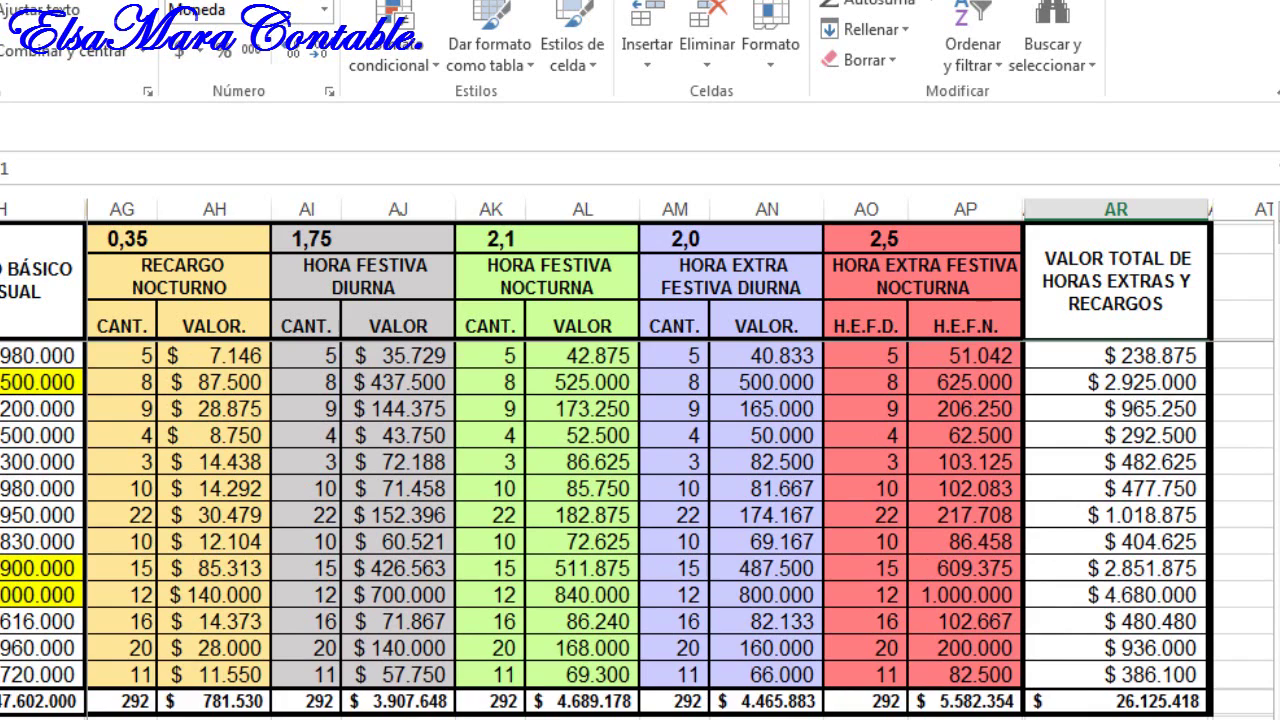
pyautogui.hotkey('shift', 'space')
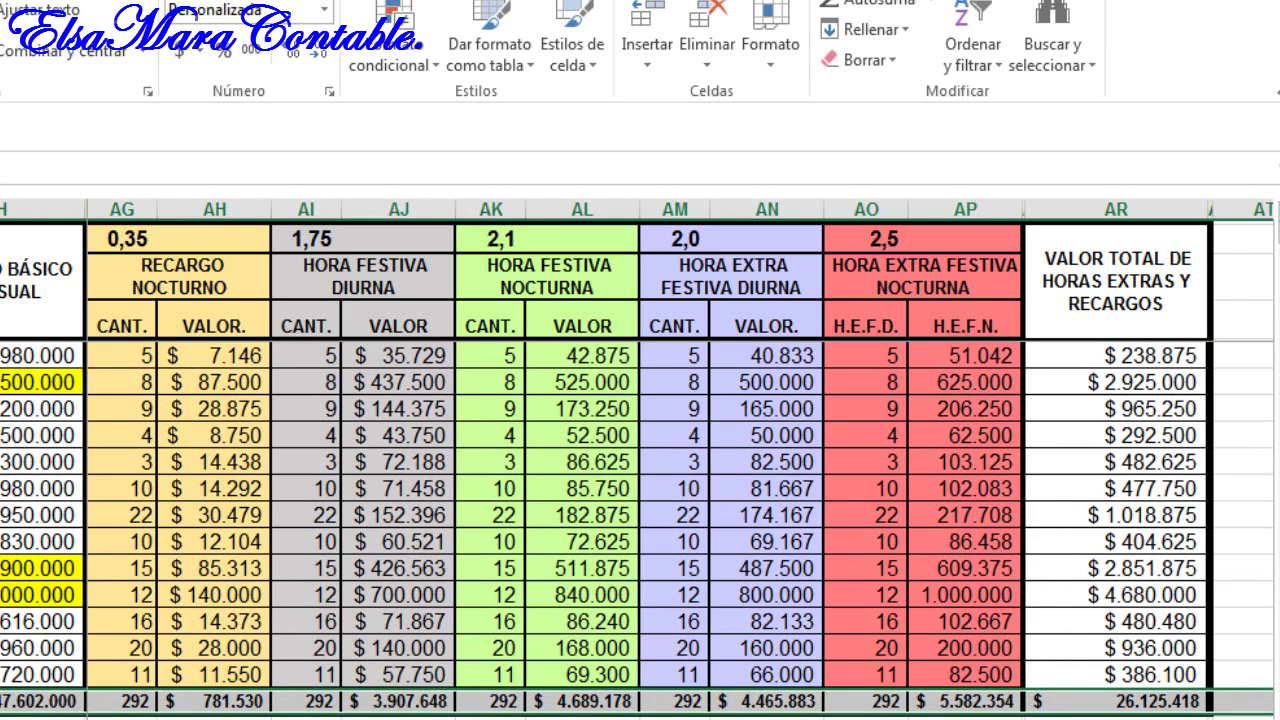
pyautogui.hotkey('ctrl', 'n')
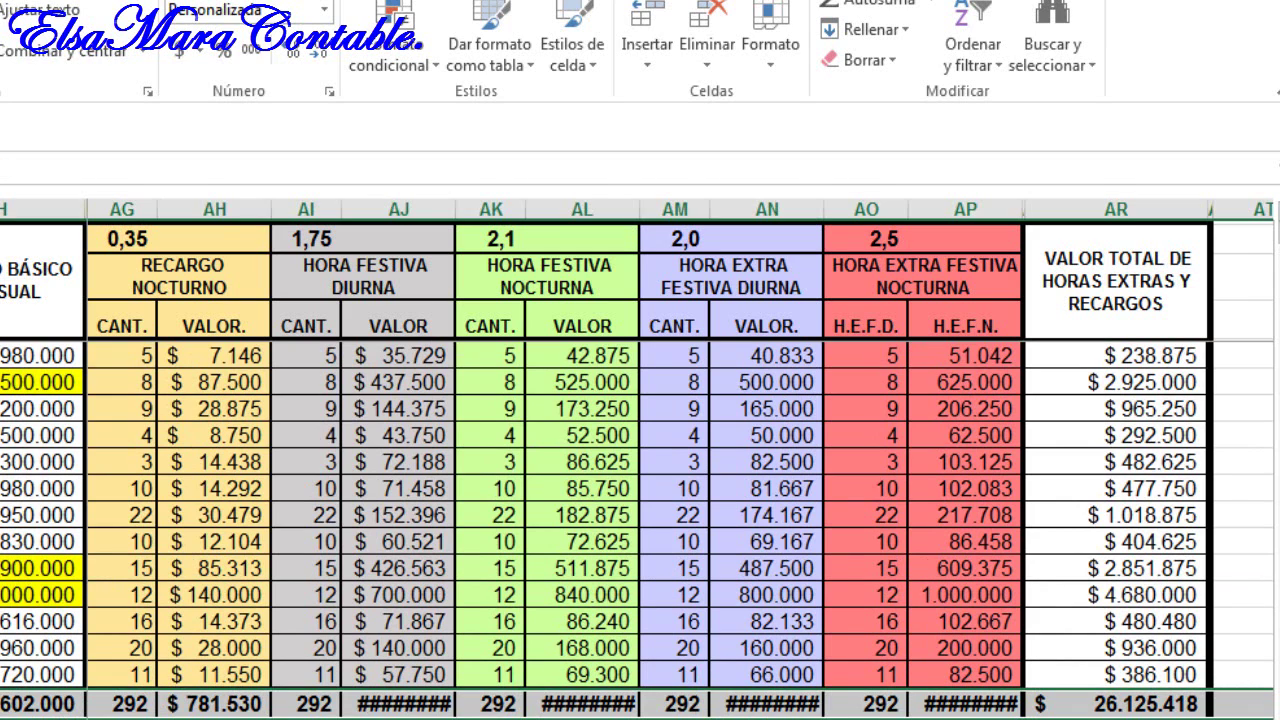
# Step: Widen value columns AJ, AL, AN and AP so their enlarged totals fit
pyautogui.moveTo(456, 209); pyautogui.dragTo(478, 209)
pyautogui.moveTo(660, 209); pyautogui.dragTo(678, 209)
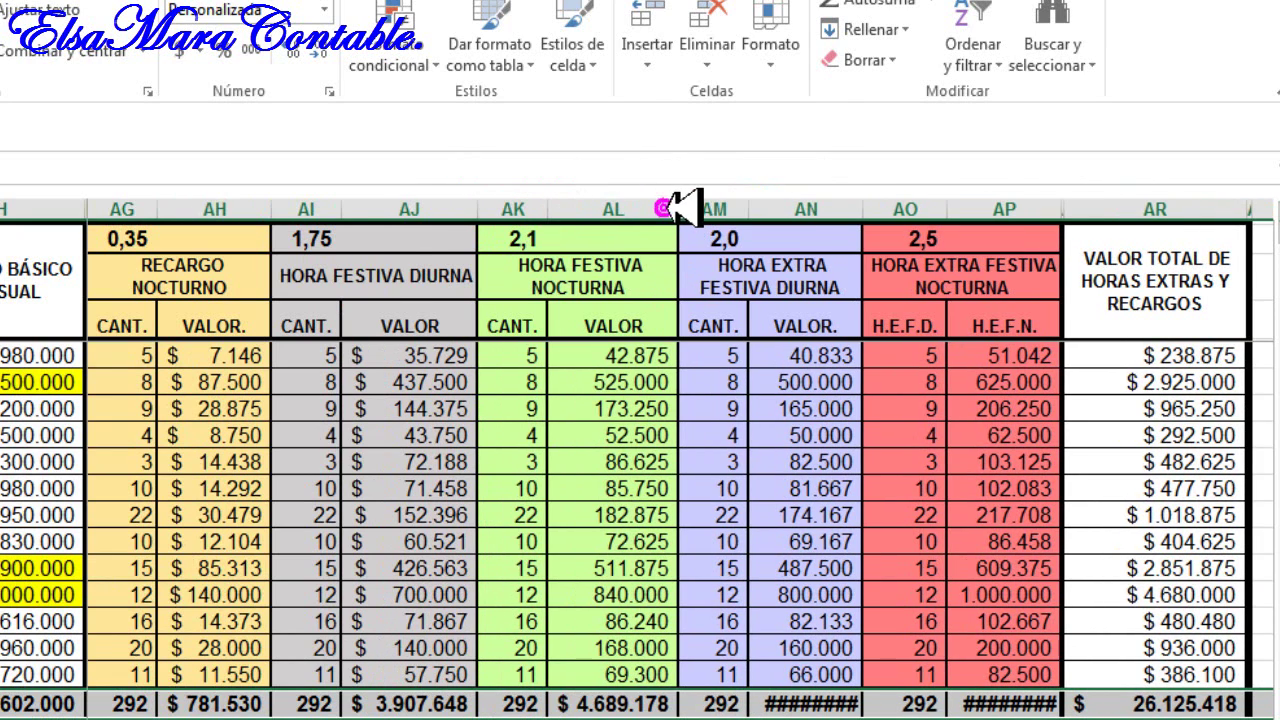
pyautogui.moveTo(862, 211); pyautogui.dragTo(879, 209)
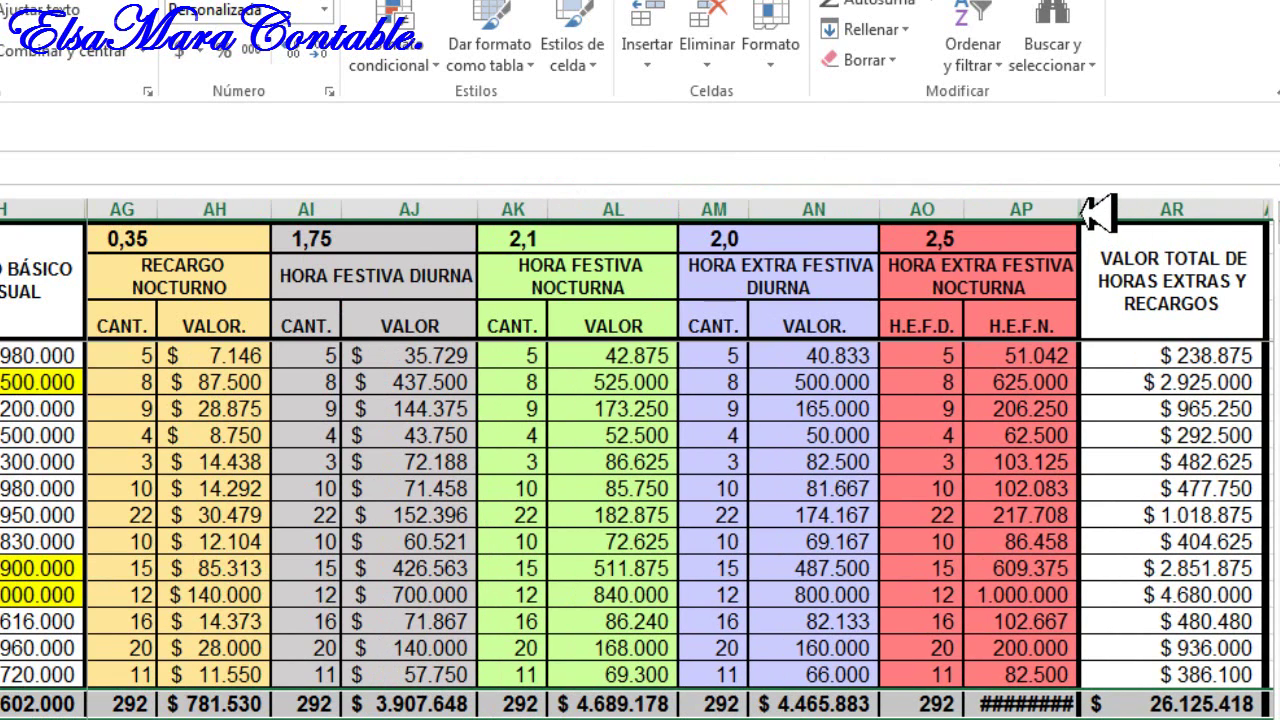
pyautogui.moveTo(1082, 209); pyautogui.dragTo(1096, 209)
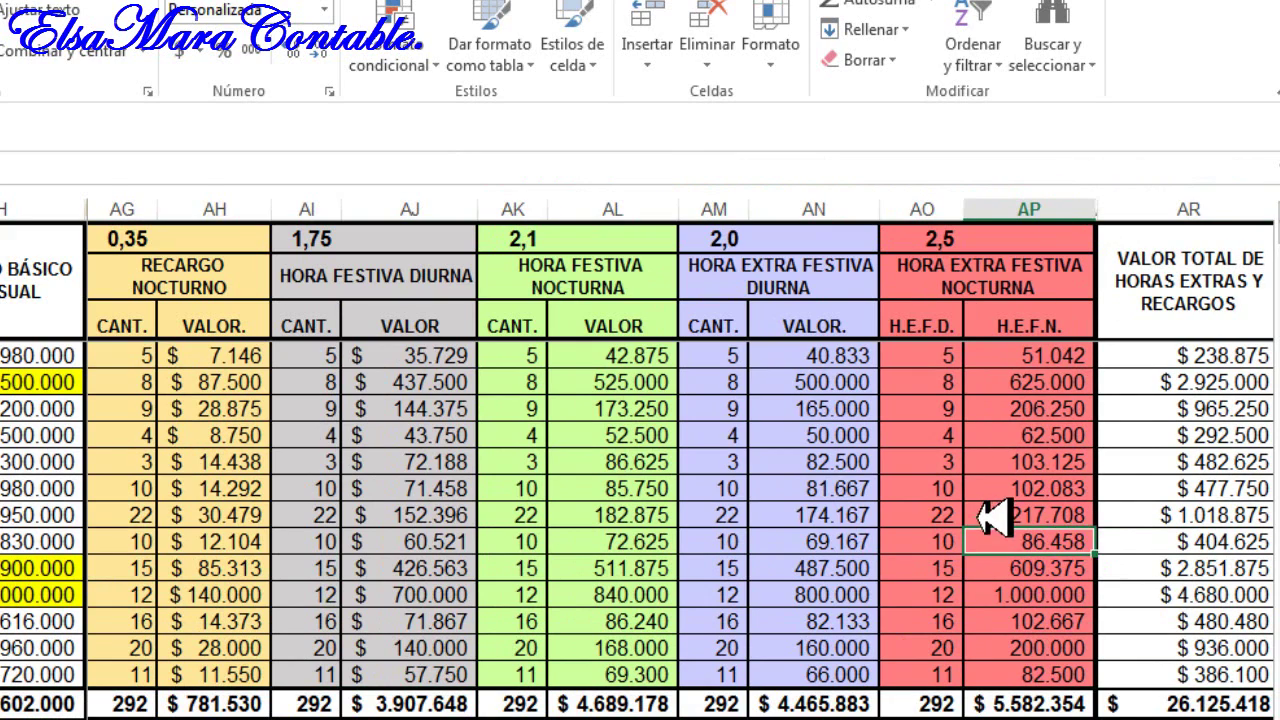
# Step: Fit the widths of value columns AD and AF, for daytime and night overtime, to their totals
pyautogui.click(990, 515)
pyautogui.press('Left')
pyautogui.press('Left')
pyautogui.press('Left')
pyautogui.press('Left')
pyautogui.press('Left')
pyautogui.press('Left')
pyautogui.press('Left')
pyautogui.press('Left')
pyautogui.press('Left')
pyautogui.press('Left')
pyautogui.press('Left')
pyautogui.press('Left')
pyautogui.press('Left')
pyautogui.press('Left')
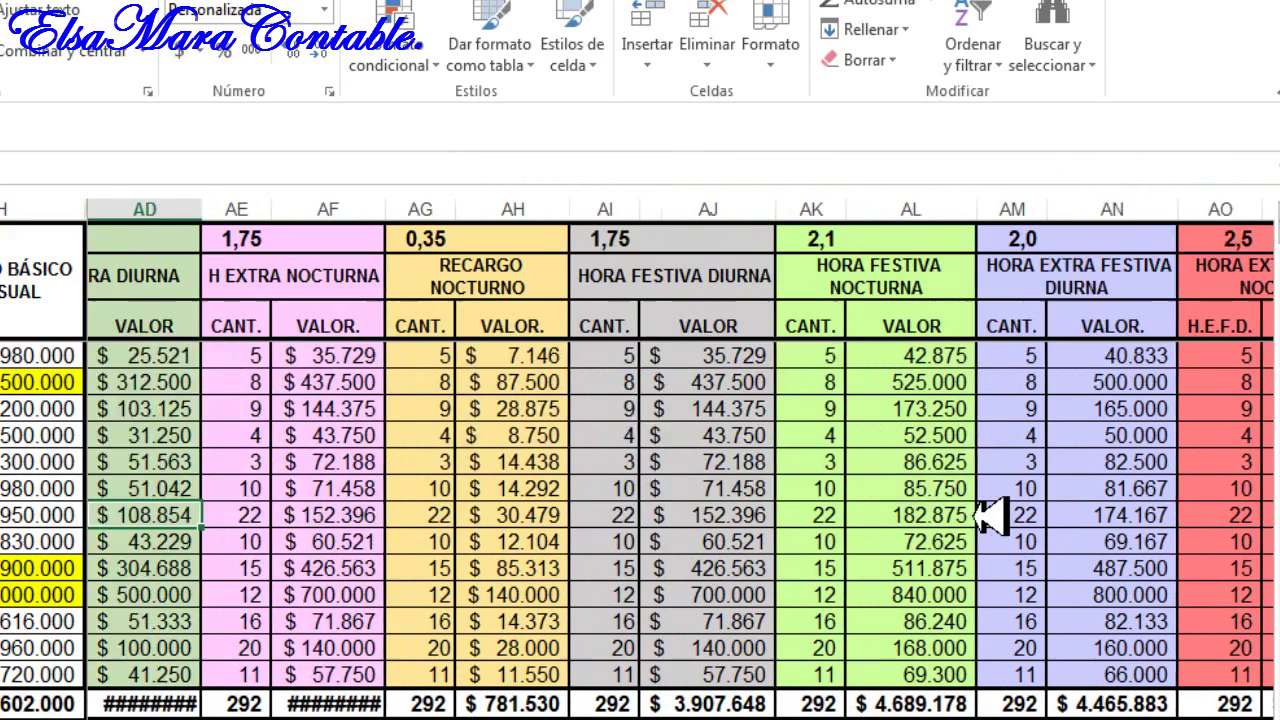
pyautogui.press('Left')
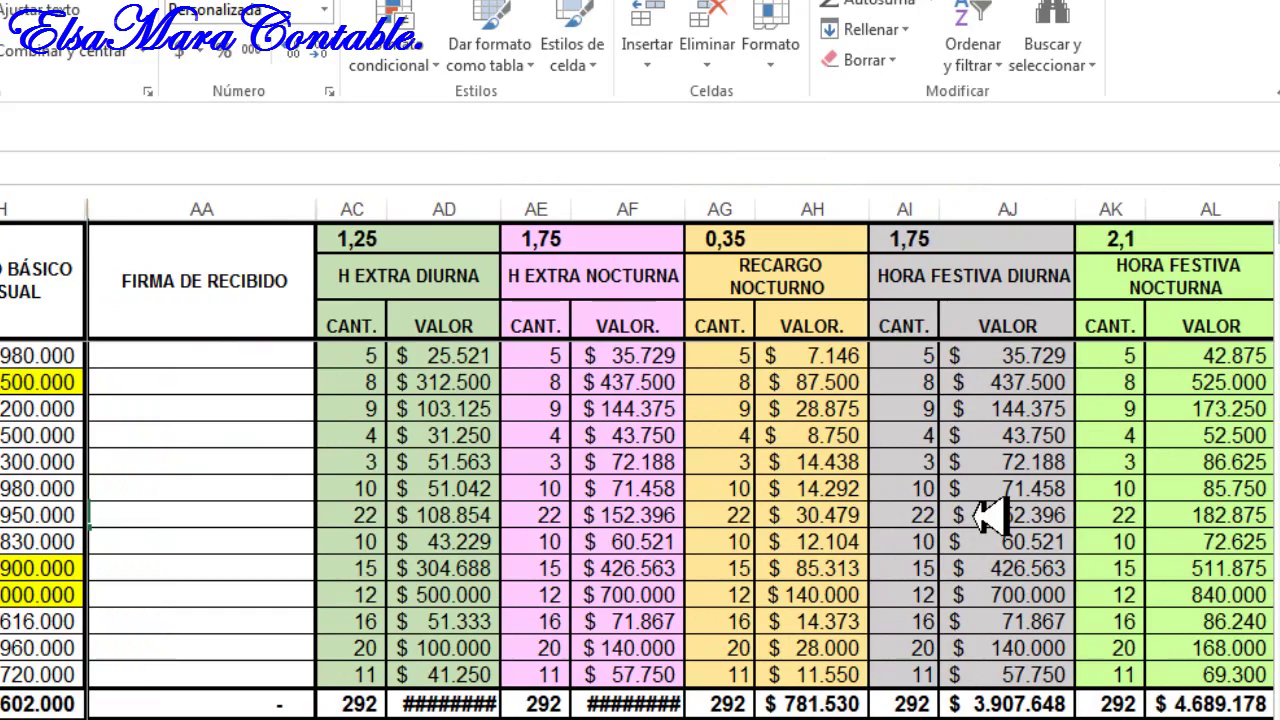
pyautogui.doubleClick(501, 211)
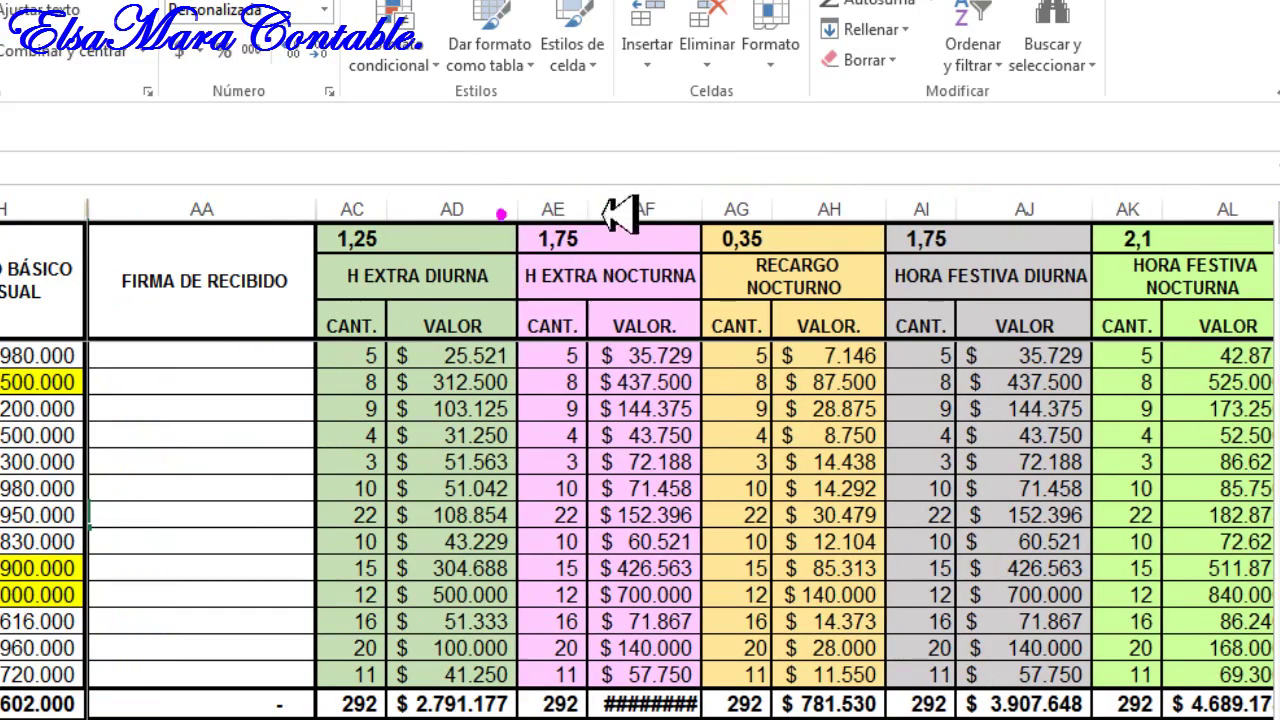
pyautogui.doubleClick(702, 209)
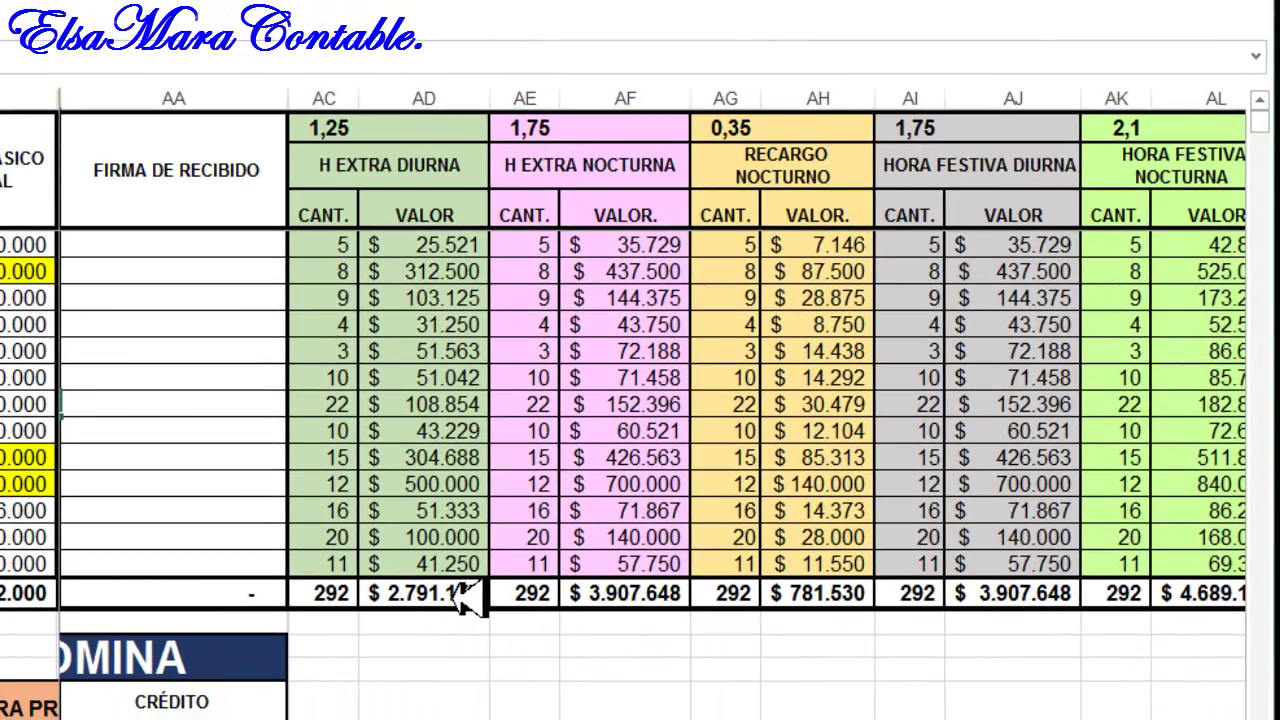
# Step: Examine the daytime overtime values and the quantity and value totals beneath them
pyautogui.click(455, 620)
pyautogui.scroll(4, 474, 624)
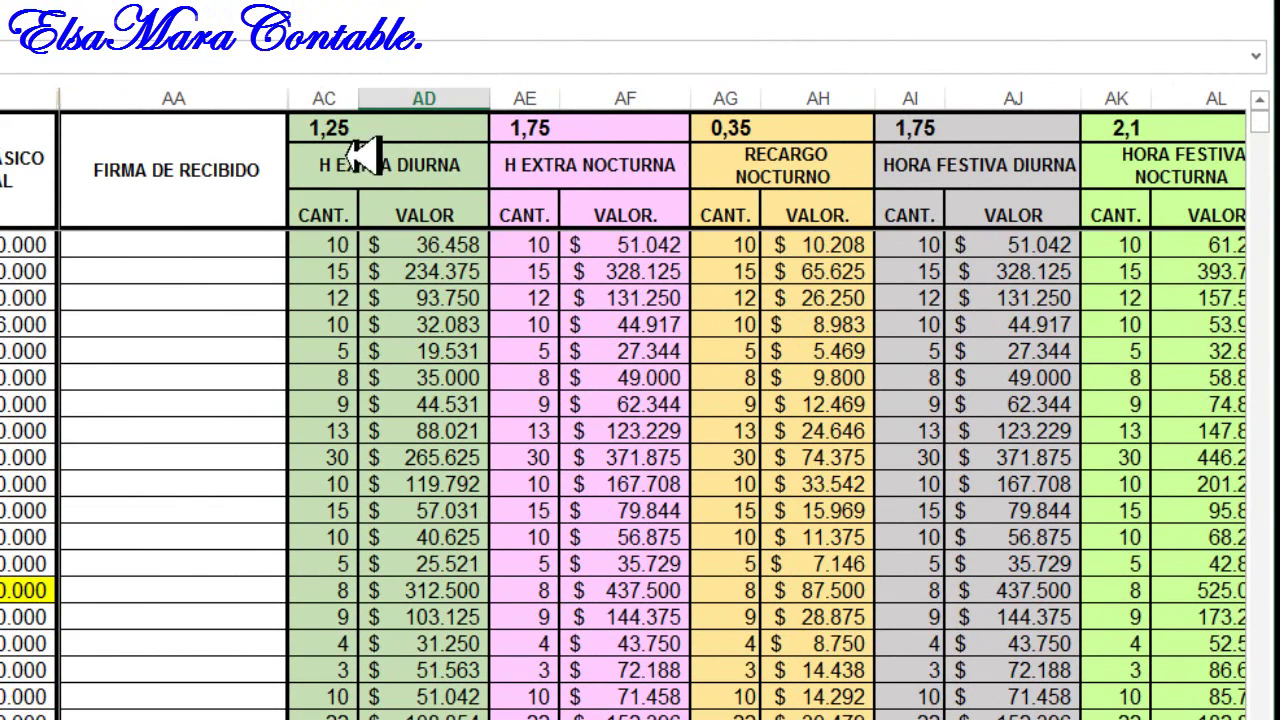
pyautogui.click(400, 249)
pyautogui.scroll(-5, 409, 252)
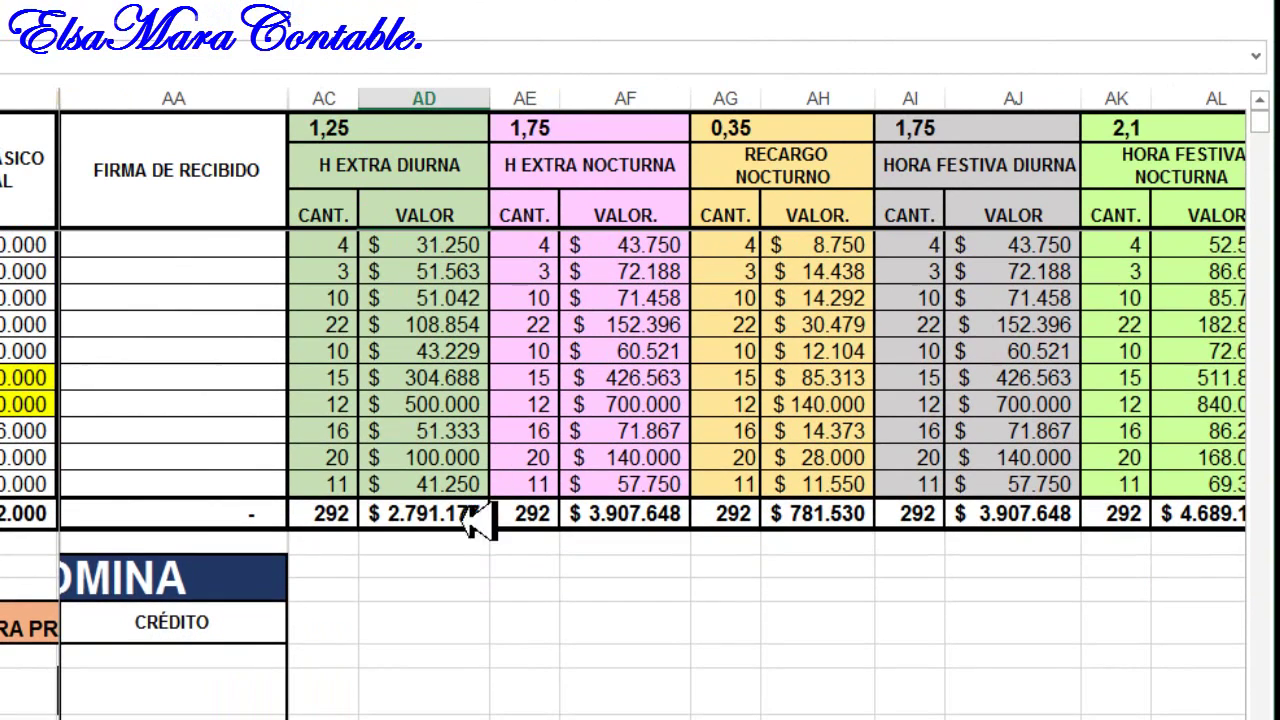
pyautogui.click(320, 515)
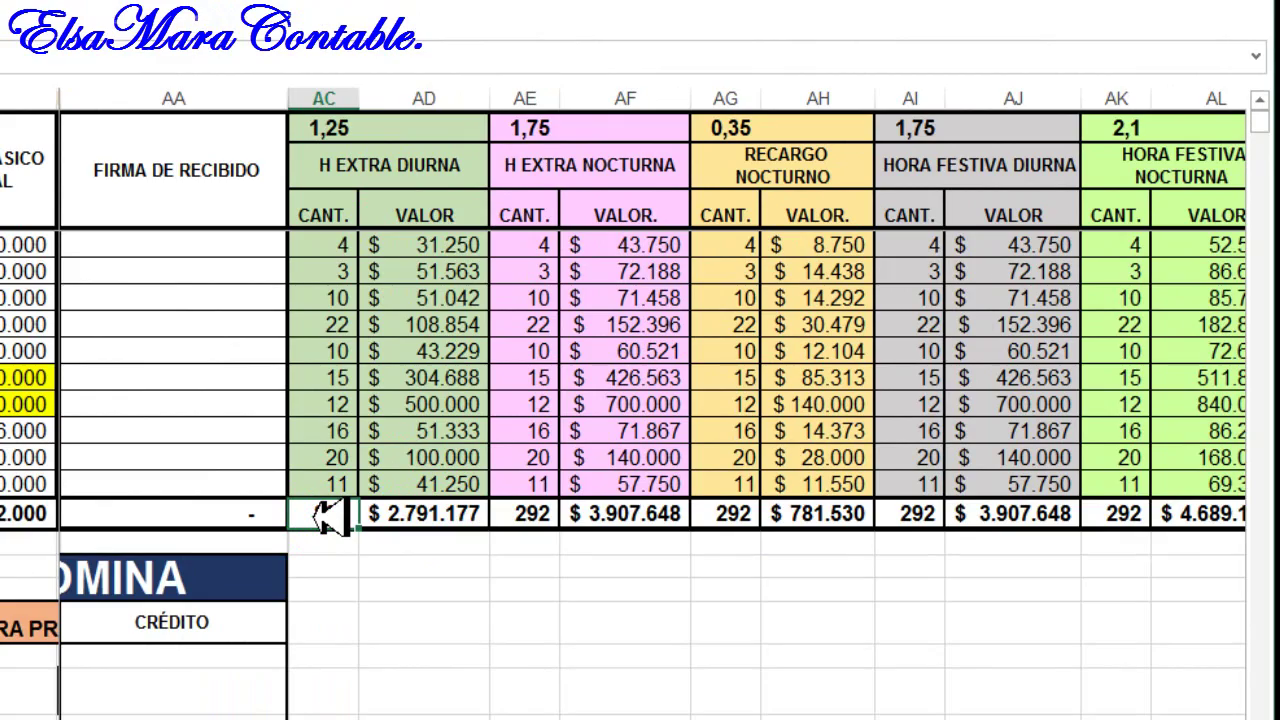
pyautogui.click(425, 514)
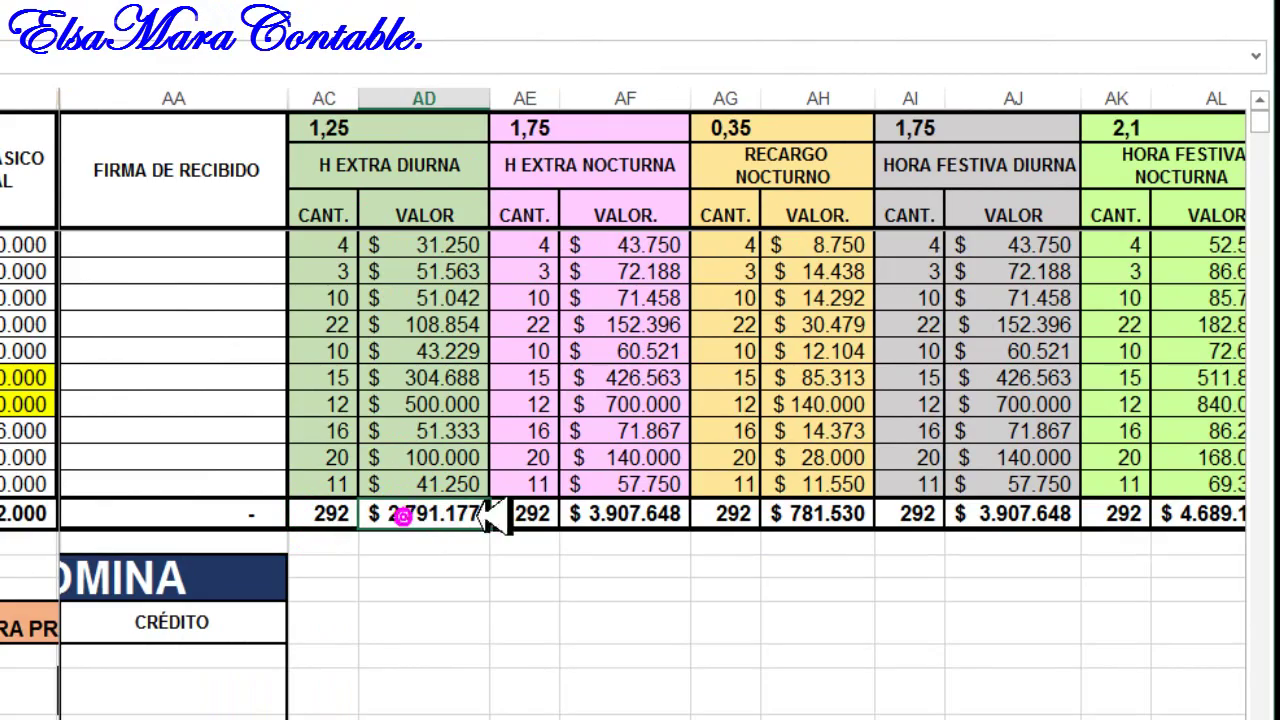
pyautogui.click(525, 514)
# Step: Total the H EXTRA DIURNA values with AutoSum over AD11:AD36 in the totals row of column AD
pyautogui.scroll(3, 545, 515)
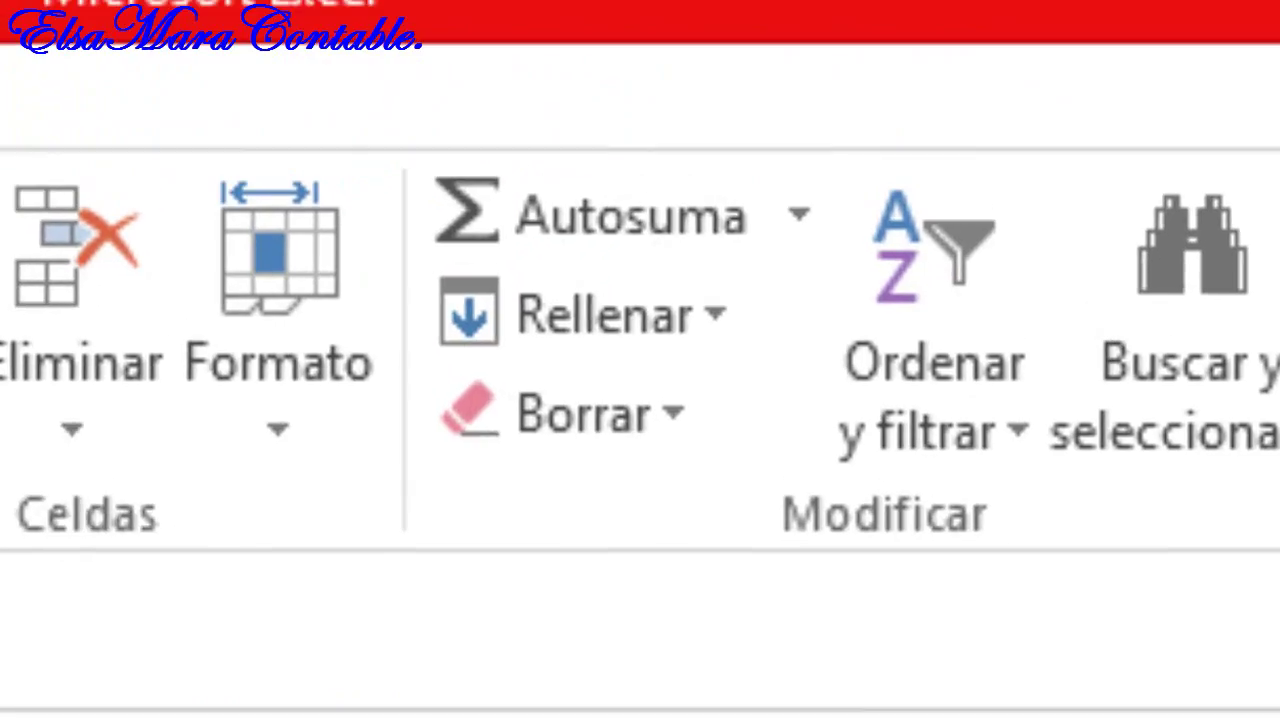
pyautogui.click(640, 215)
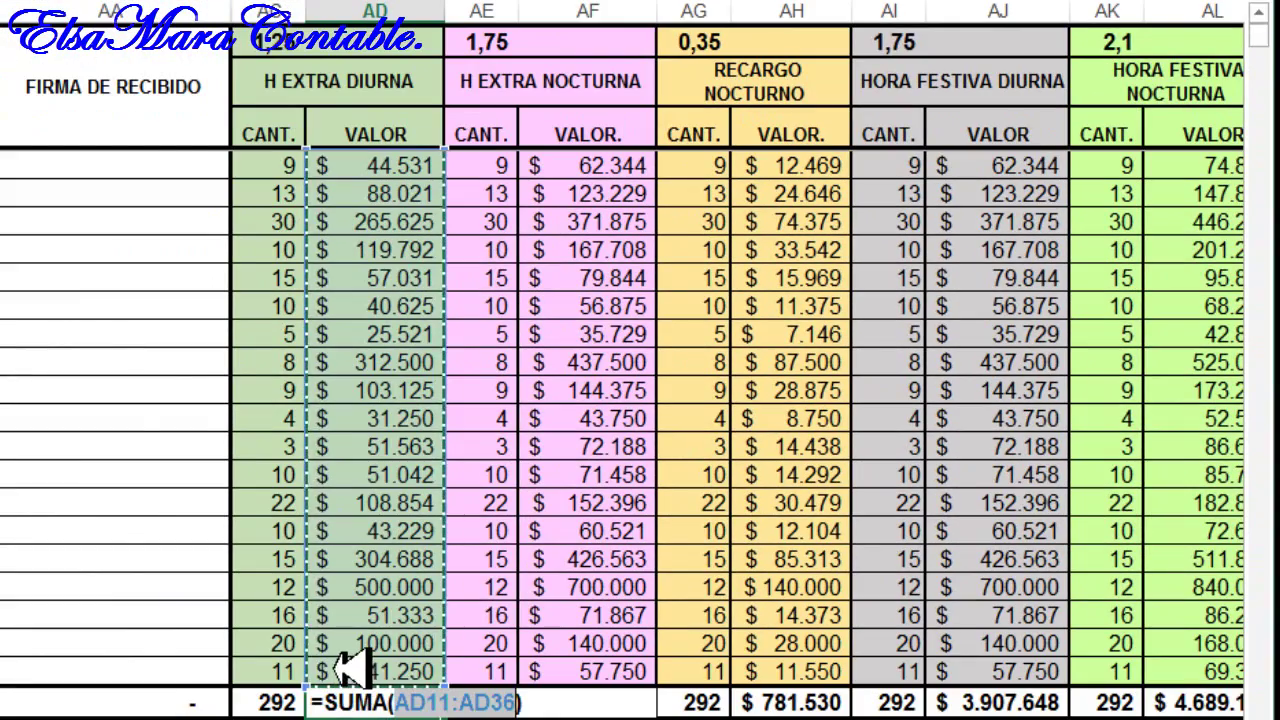
pyautogui.moveTo(352, 664); pyautogui.dragTo(410, 172)
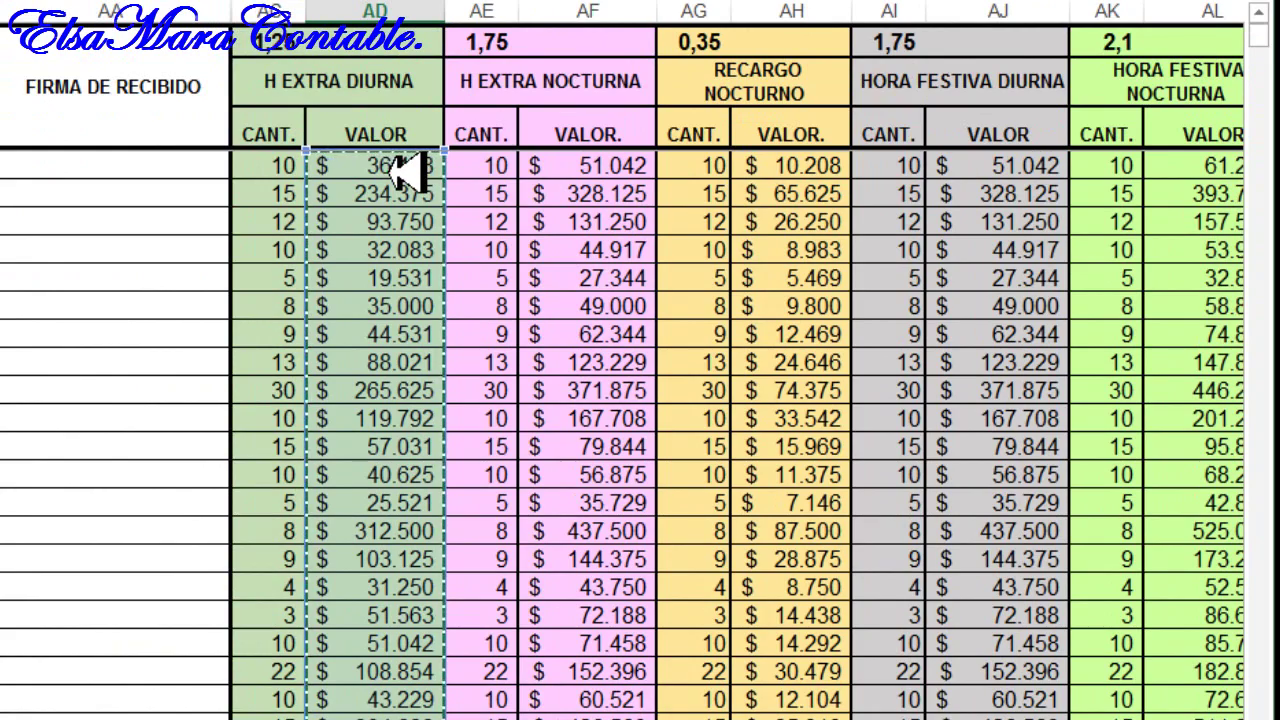
pyautogui.press('Return')
pyautogui.click(636, 700)
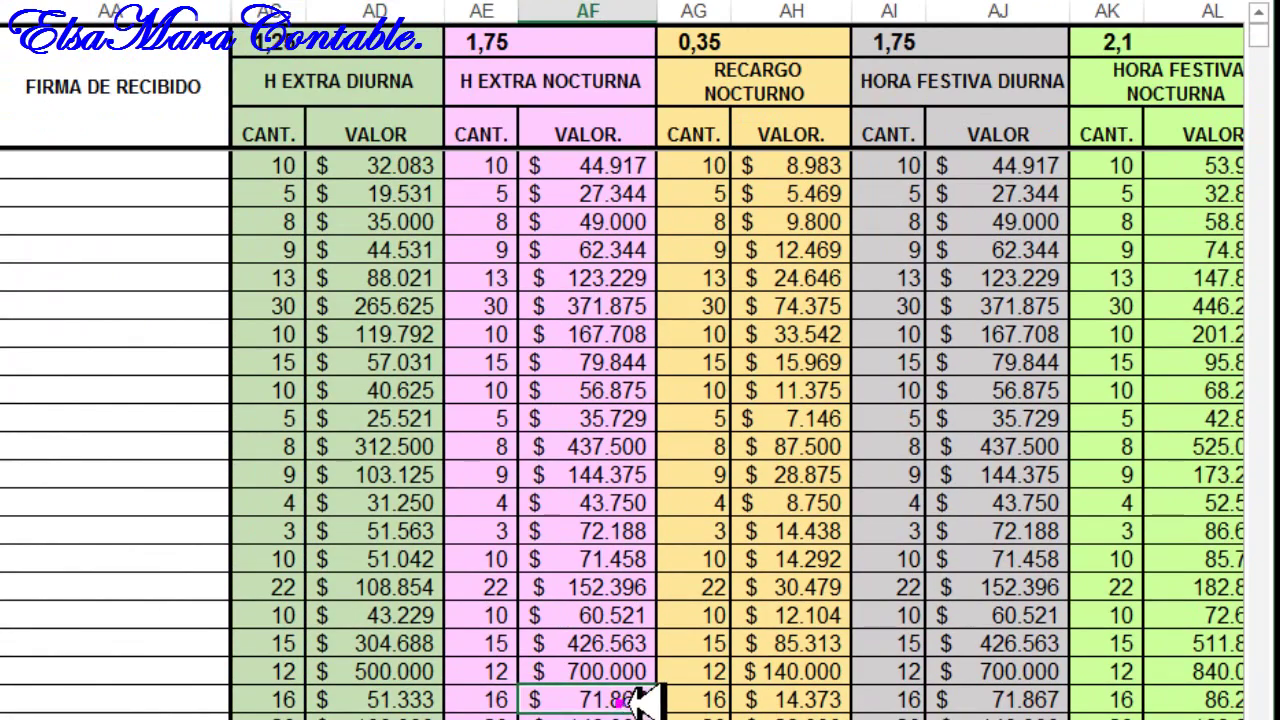
pyautogui.scroll(-3, 640, 698)
pyautogui.click(371, 555)
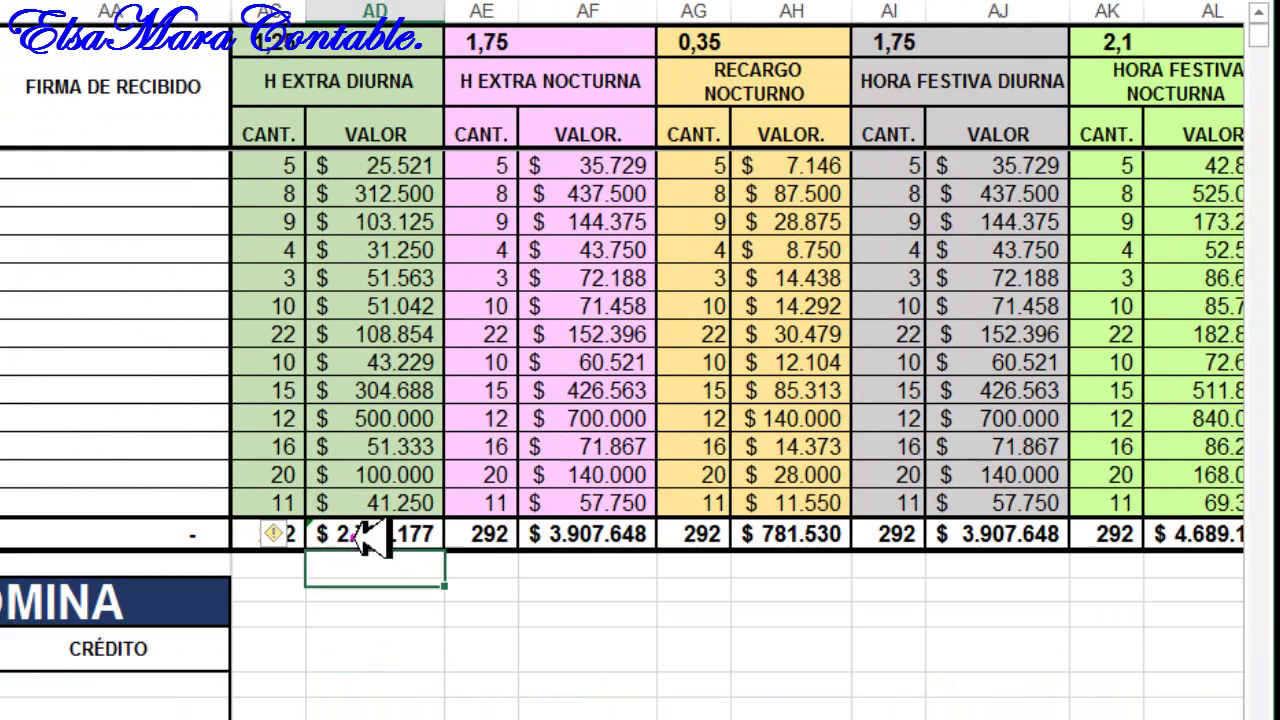
# Step: Examine the totals of the remaining overtime and surcharge columns through to the grand total in column AR
pyautogui.click(610, 535)
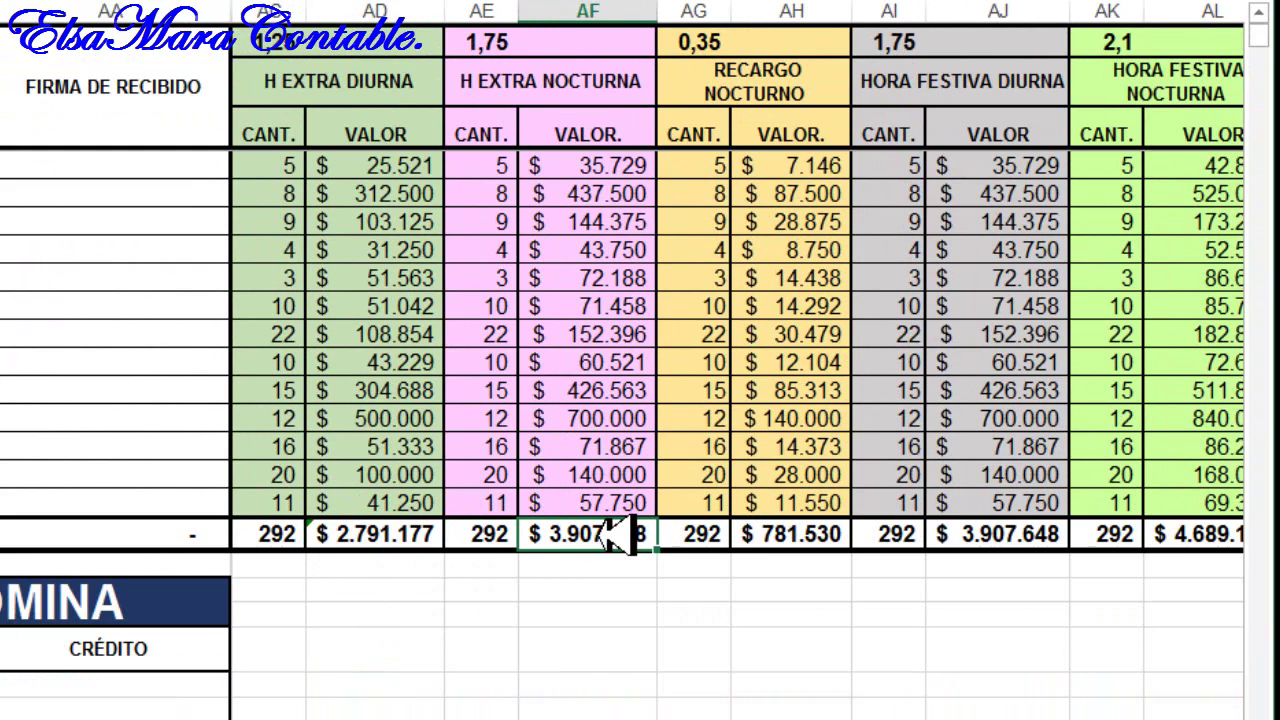
pyautogui.click(786, 534)
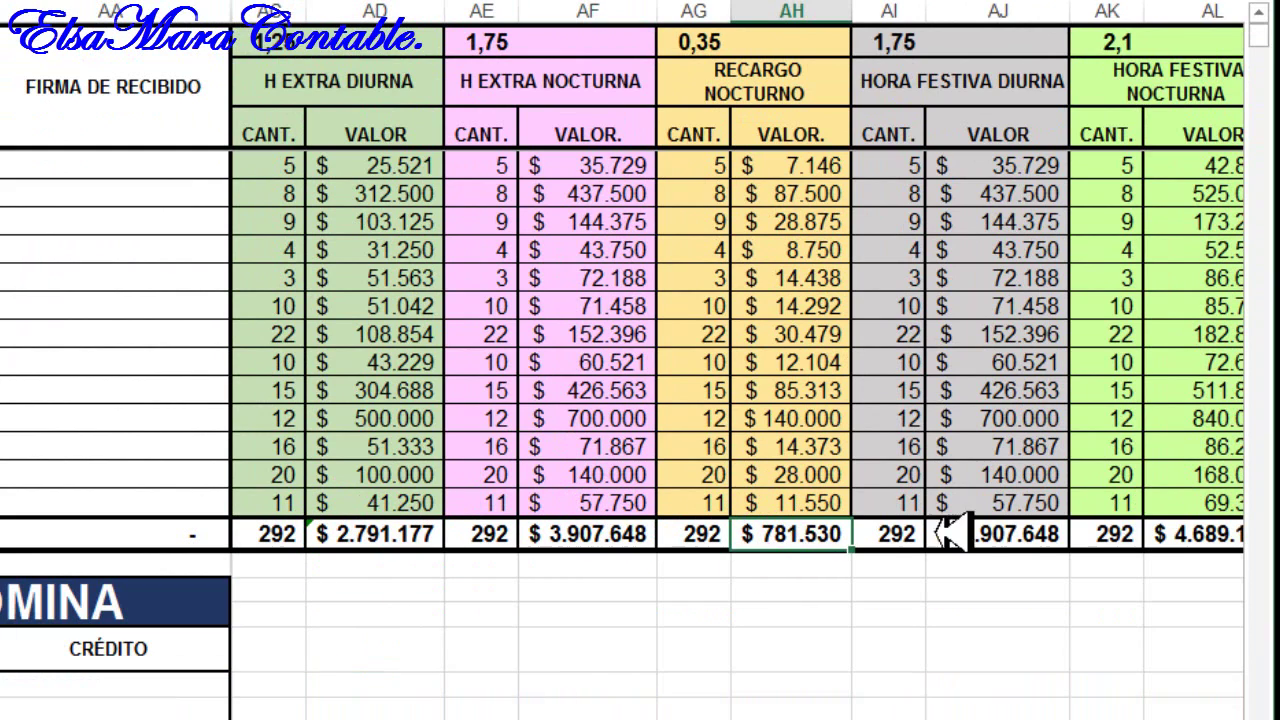
pyautogui.click(993, 535)
pyautogui.click(795, 536)
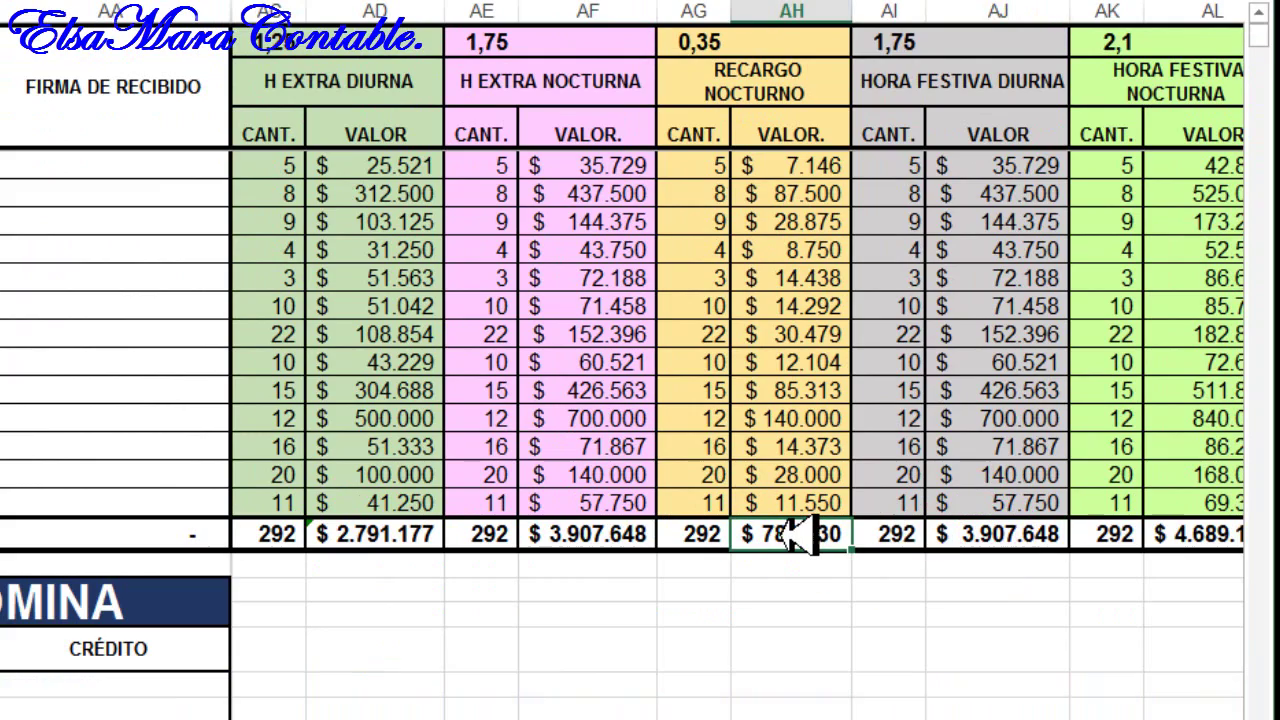
pyautogui.press('Right')
pyautogui.press('Right')
pyautogui.press('Right')
pyautogui.press('Right')
pyautogui.press('Right')
pyautogui.press('Right')
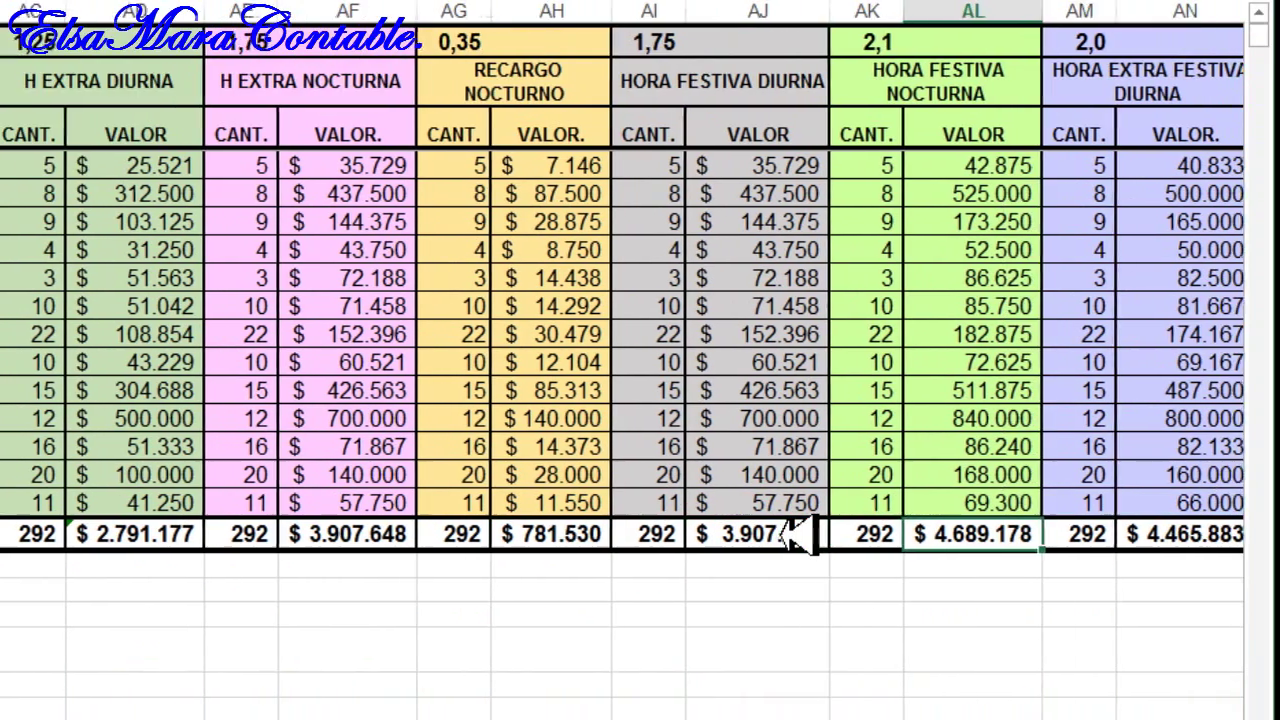
pyautogui.press('Right')
pyautogui.press('Right')
pyautogui.press('Right')
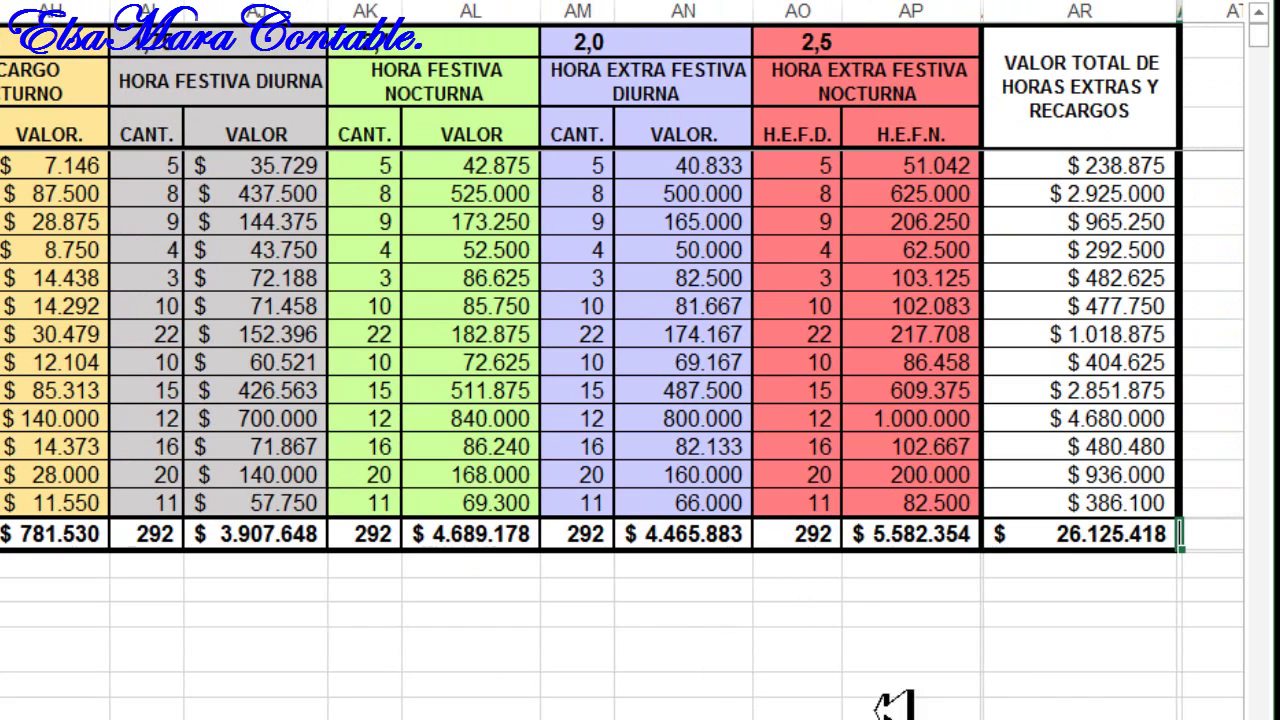
pyautogui.click(1060, 703)
pyautogui.click(1092, 530)
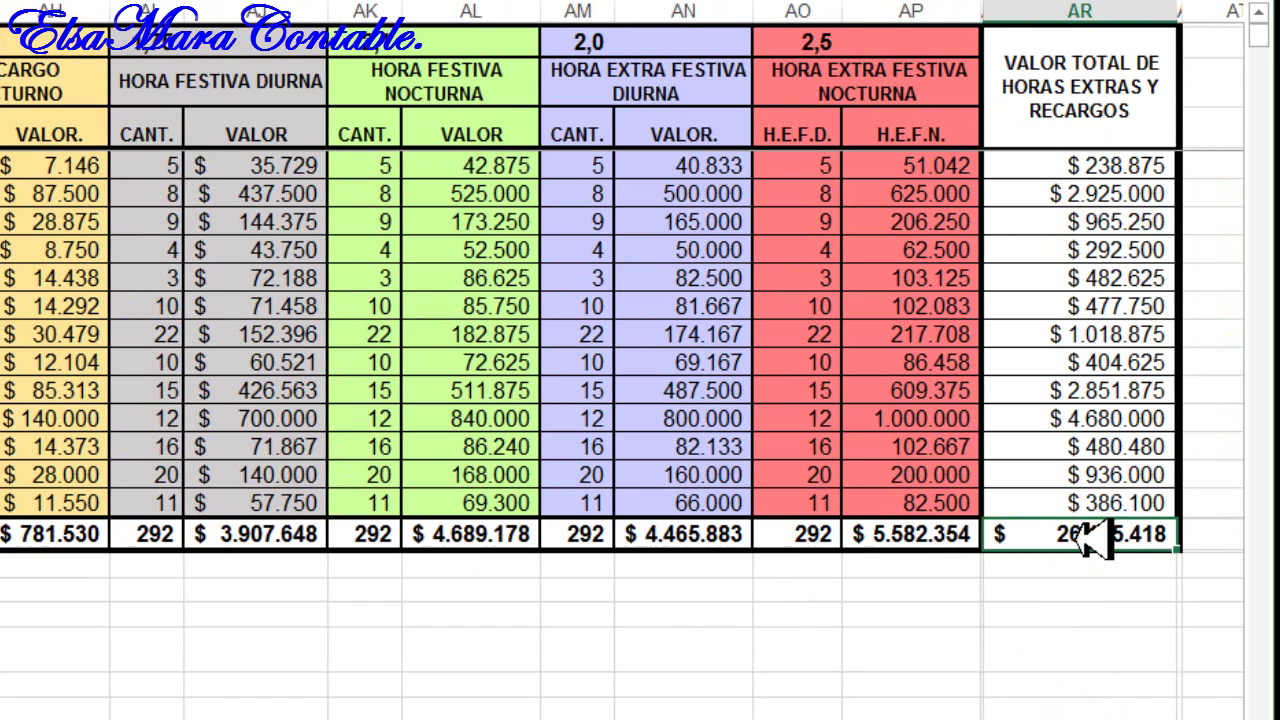
pyautogui.click(1074, 612)
pyautogui.click(1086, 542)
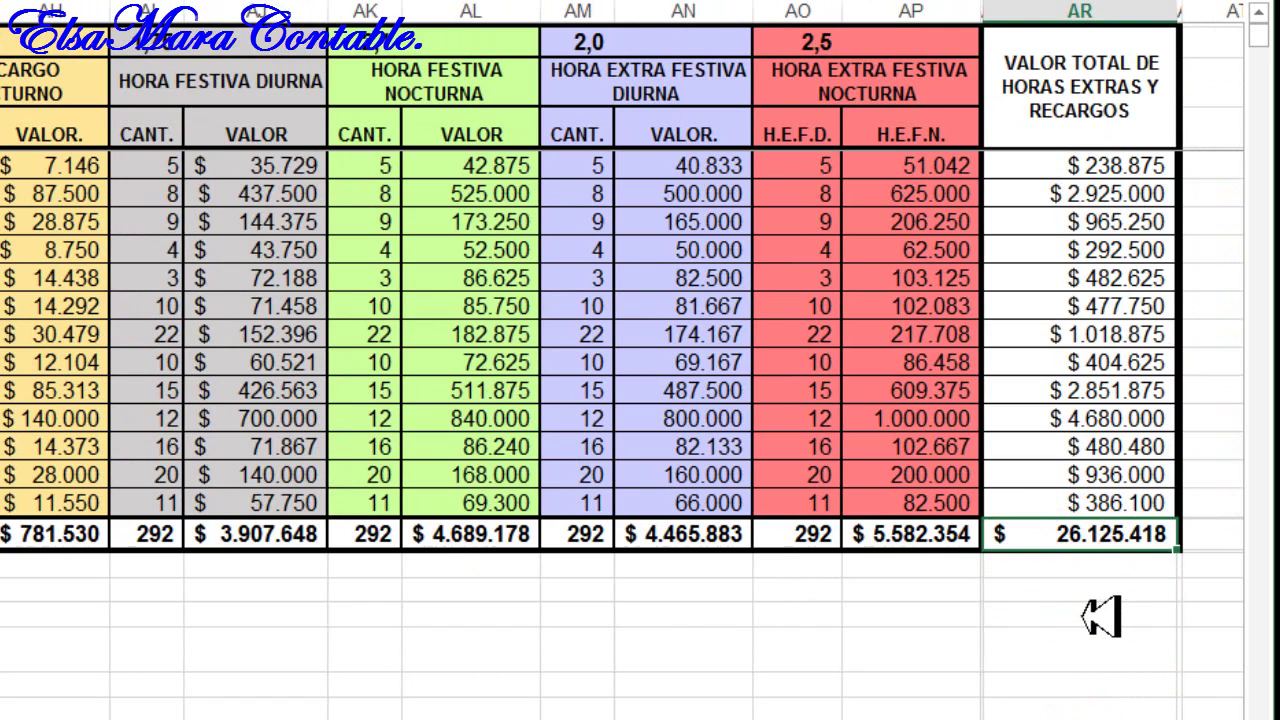
# Step: Review the totals row from the overtime grand total back to the payroll deductions in column U, returning to column AJ
pyautogui.press('Left')
pyautogui.press('Left')
pyautogui.press('Left')
pyautogui.press('Left')
pyautogui.press('Left')
pyautogui.press('Left')
pyautogui.press('Left')
pyautogui.press('Left')
pyautogui.press('Left')
pyautogui.press('Left')
pyautogui.press('Left')
pyautogui.press('Left')
pyautogui.press('Left')
pyautogui.press('Left')
pyautogui.press('Left')
pyautogui.press('Left')
pyautogui.press('Left')
pyautogui.press('Left')
pyautogui.press('Left')
pyautogui.press('Left')
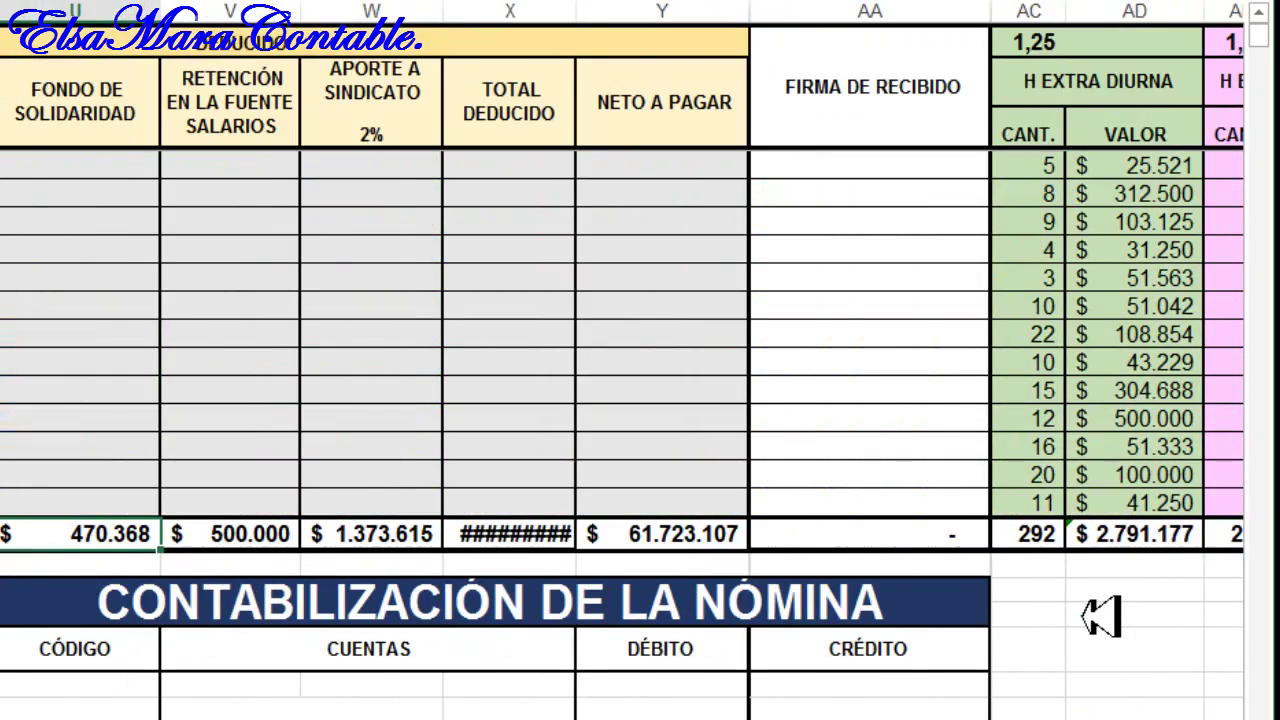
pyautogui.press('Right')
pyautogui.press('Right')
pyautogui.press('Right')
pyautogui.press('Right')
pyautogui.press('Right')
pyautogui.press('Right')
pyautogui.press('Right')
pyautogui.press('Right')
pyautogui.press('Right')
pyautogui.press('Right')
pyautogui.press('Right')
pyautogui.press('Right')
pyautogui.press('Right')
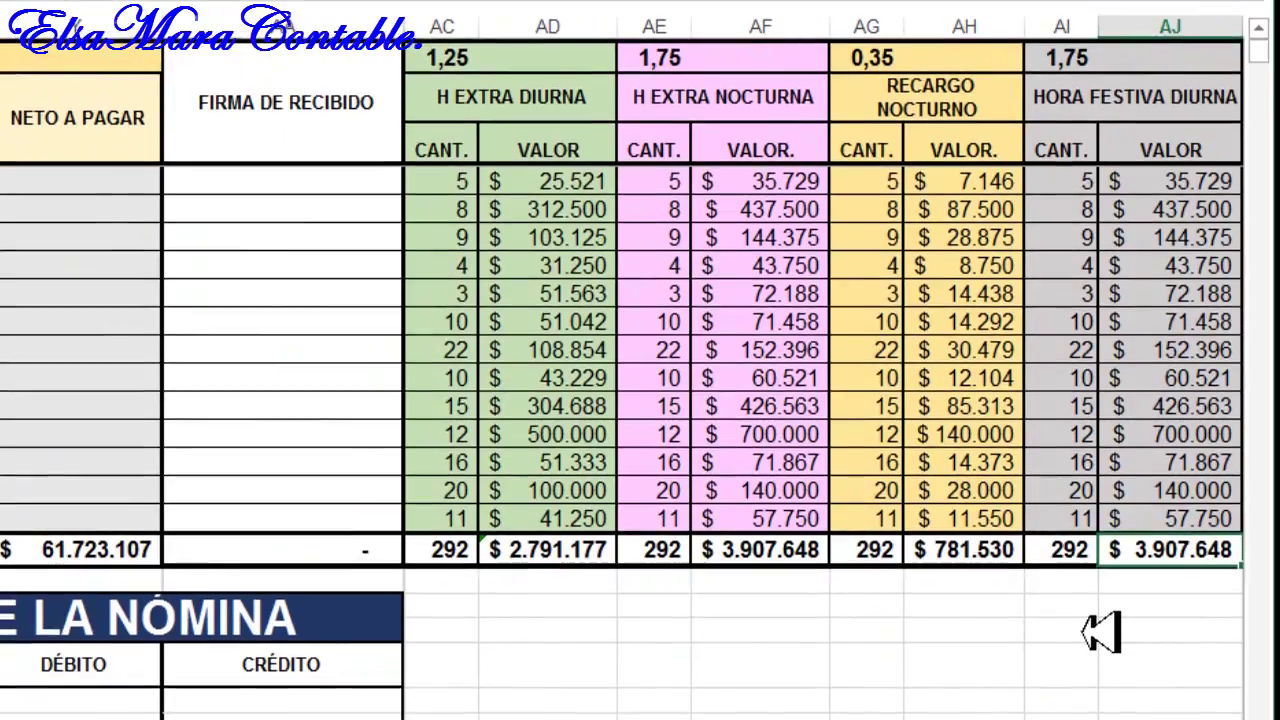
# Step: Autofit column X so the TOTAL DEDUCIDO total in the totals row is readable
pyautogui.press('Left')
pyautogui.press('Left')
pyautogui.press('Left')
pyautogui.press('Left')
pyautogui.press('Left')
pyautogui.press('Left')
pyautogui.press('Left')
pyautogui.press('Left')
pyautogui.press('Left')
pyautogui.press('Left')
pyautogui.press('Left')
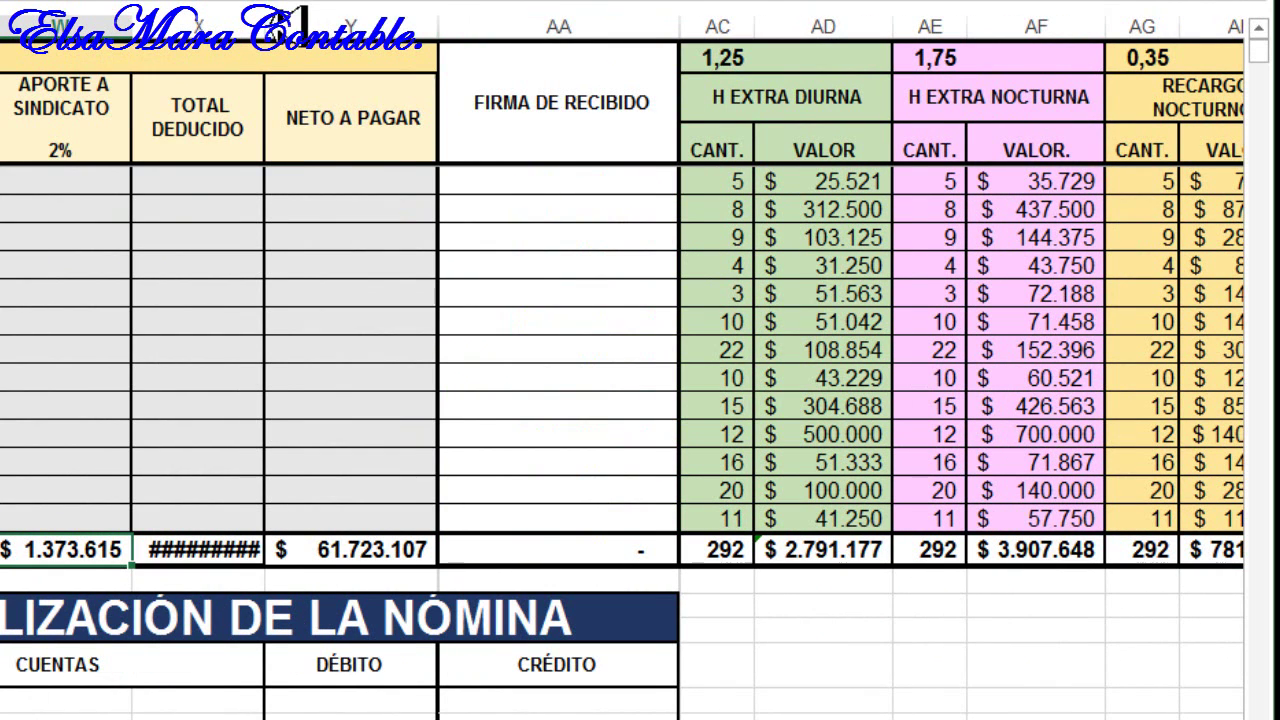
pyautogui.doubleClick(264, 25)
pyautogui.click(1008, 677)
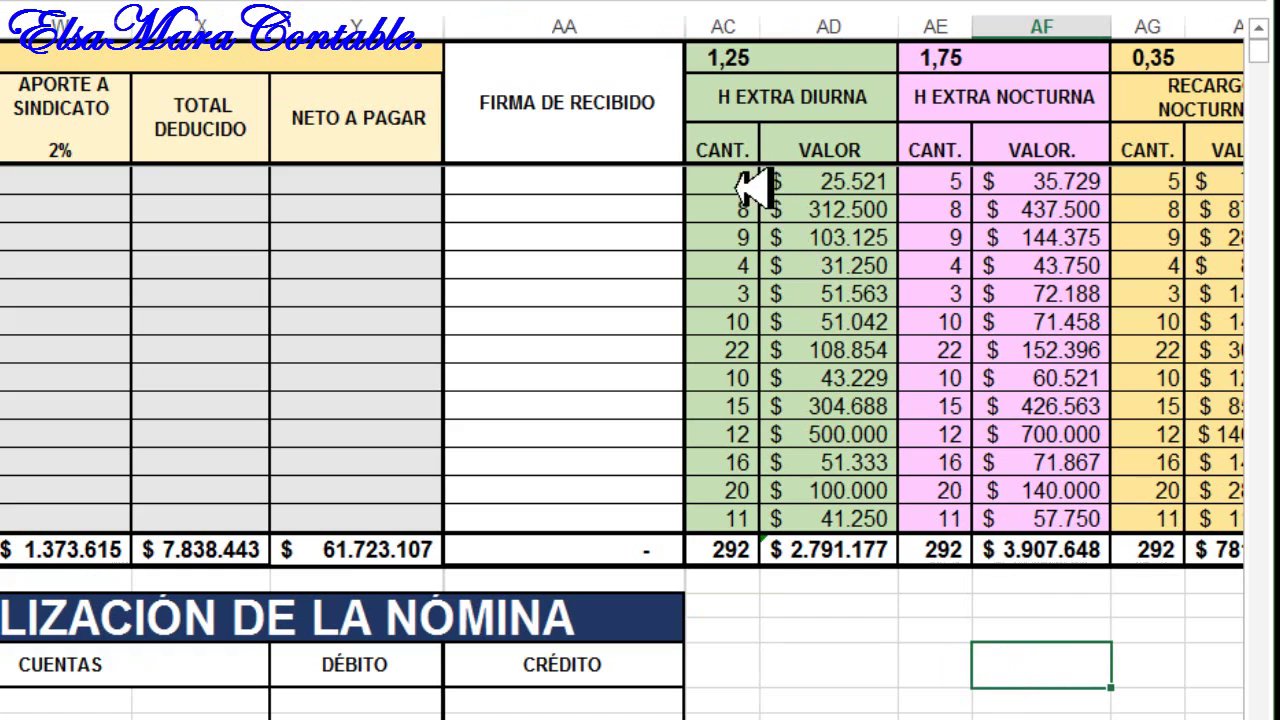
# Step: Examine the overtime quantities in column AC, the EXTRAS Y RECARGOS column and the first employee's overtime and surcharge total in column AR
pyautogui.moveTo(745, 181); pyautogui.dragTo(745, 412)
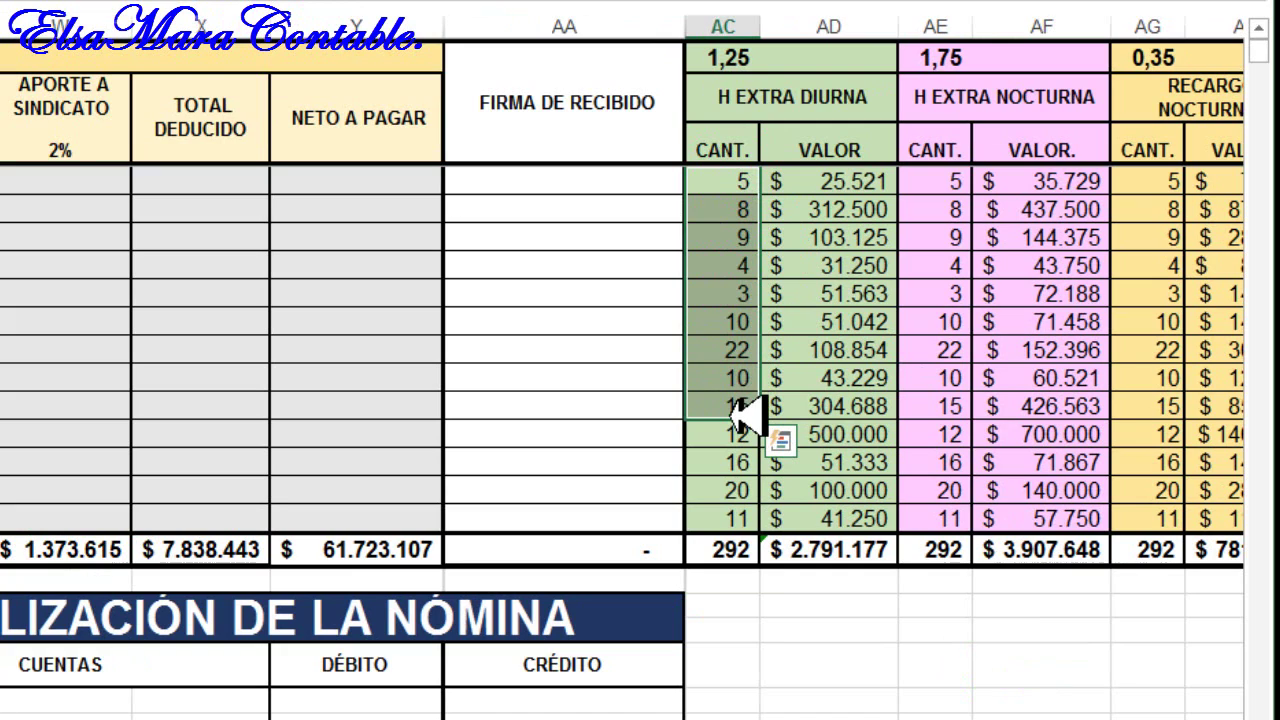
pyautogui.click(749, 437)
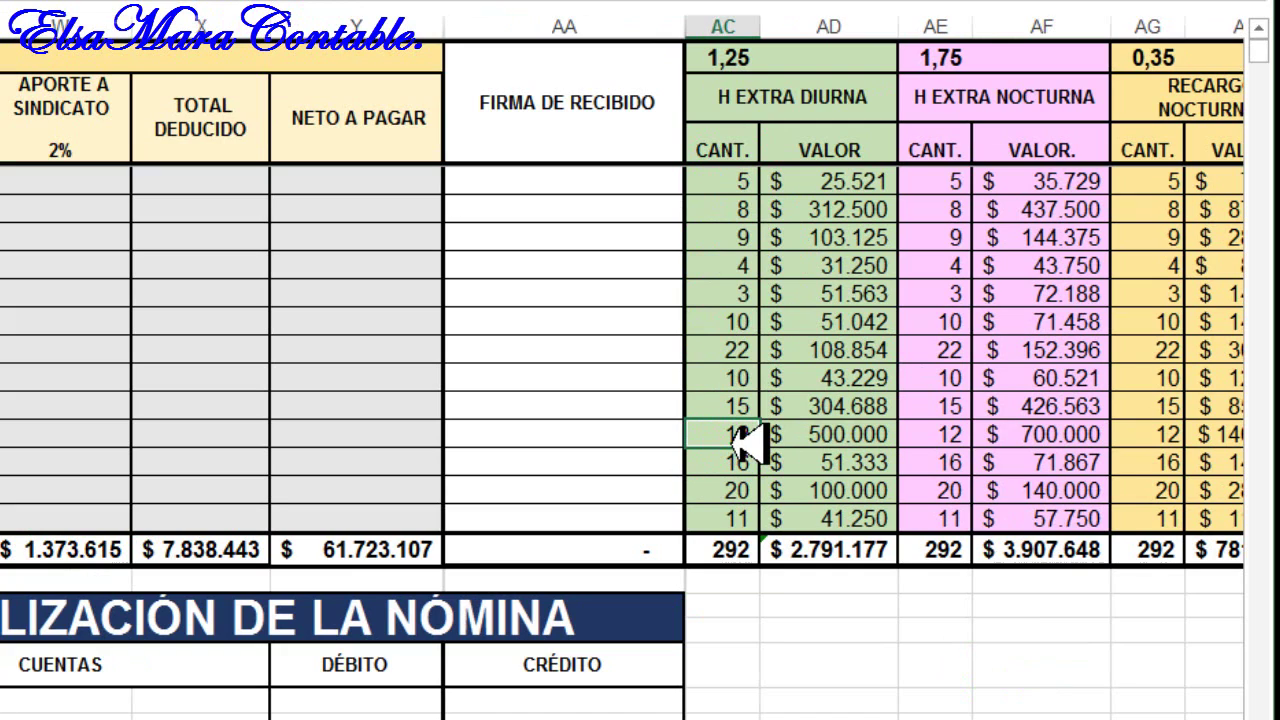
pyautogui.hscroll(-5, 749, 440)
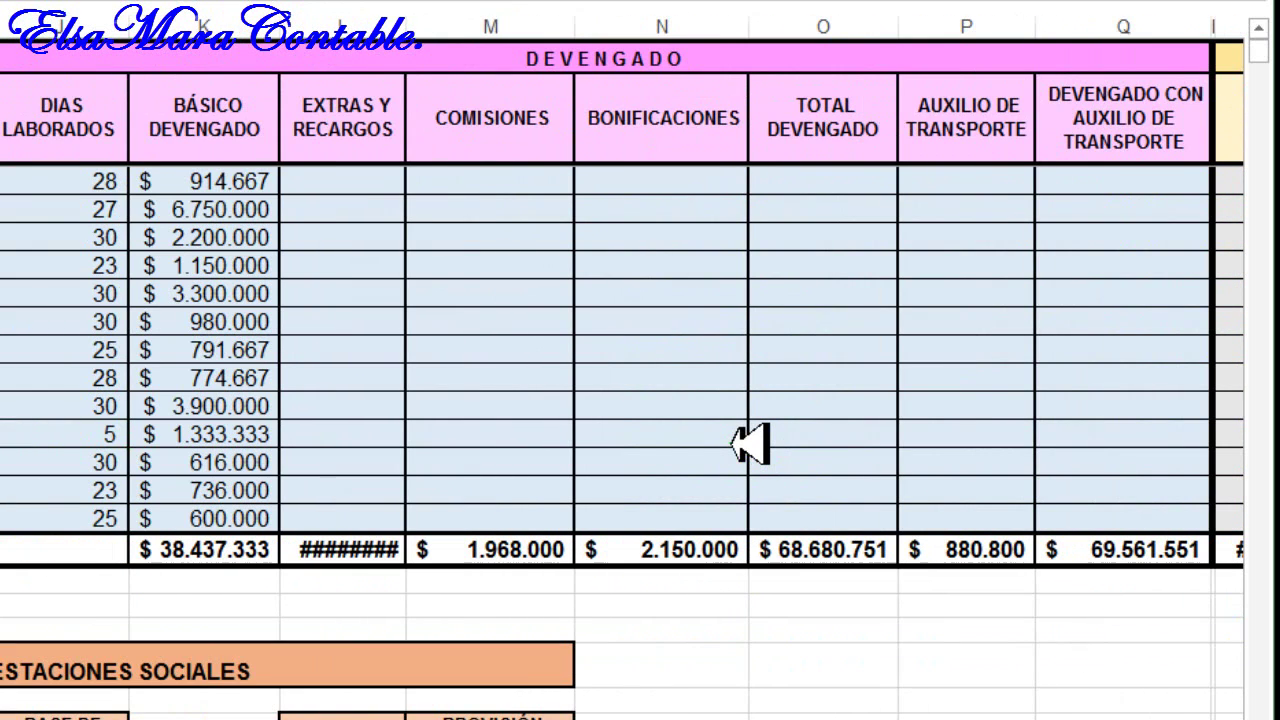
pyautogui.click(355, 442)
pyautogui.scroll(4, 356, 441)
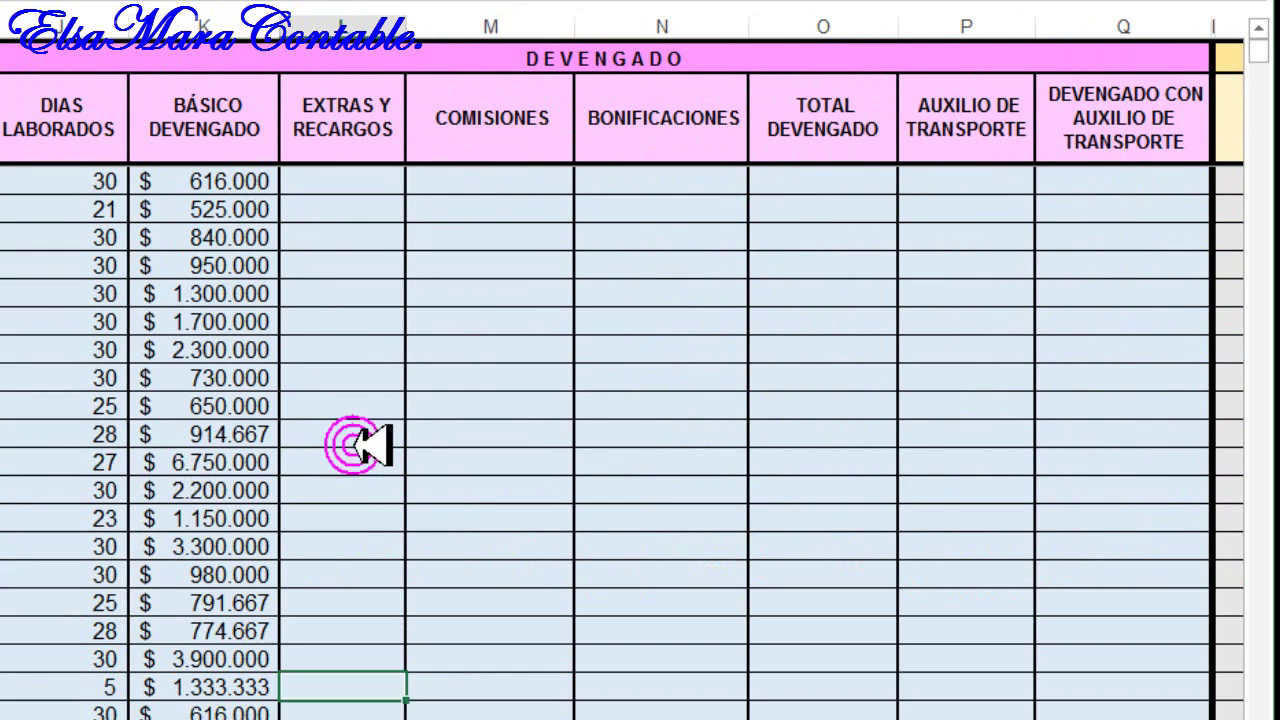
pyautogui.click(352, 187)
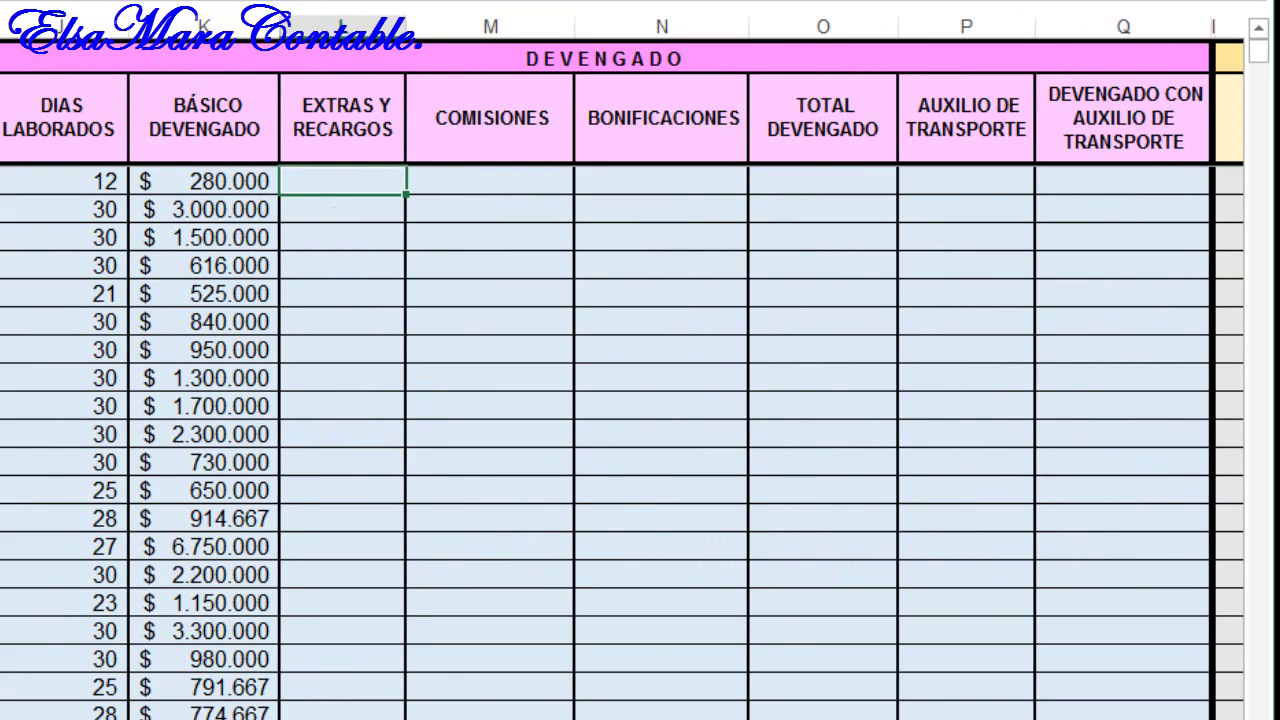
pyautogui.hscroll(10, 640, 400)
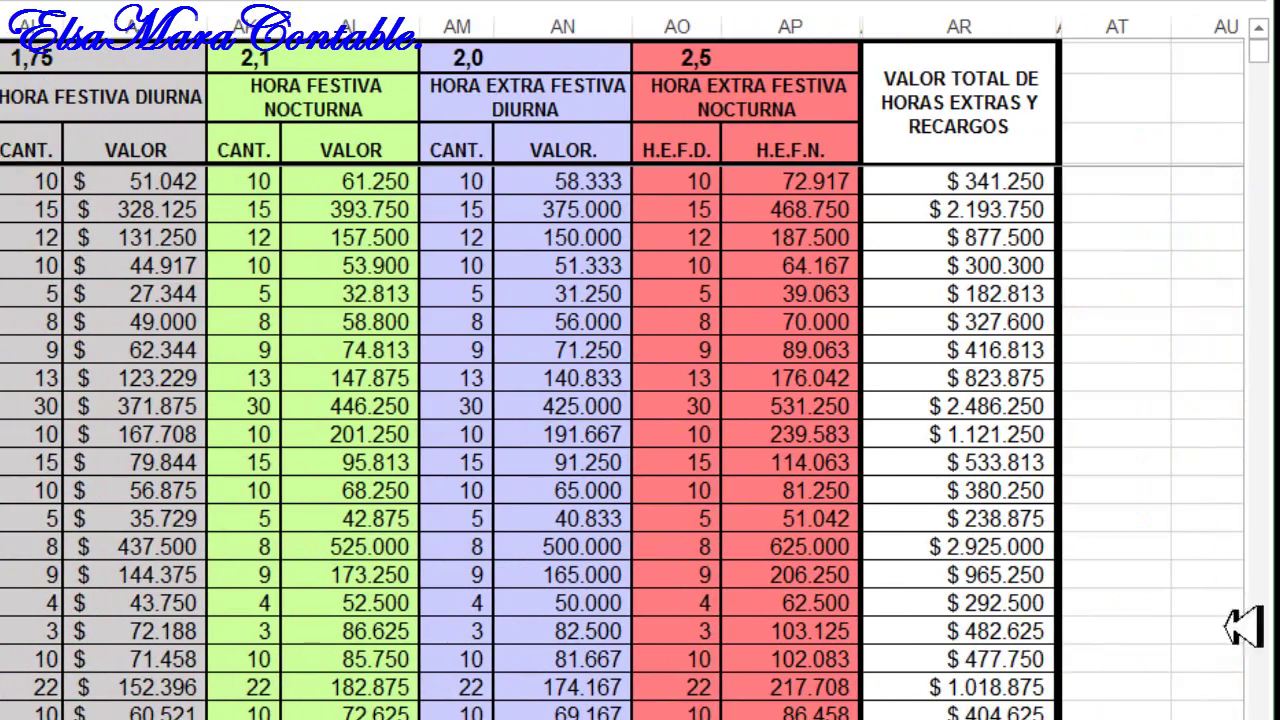
pyautogui.click(1015, 183)
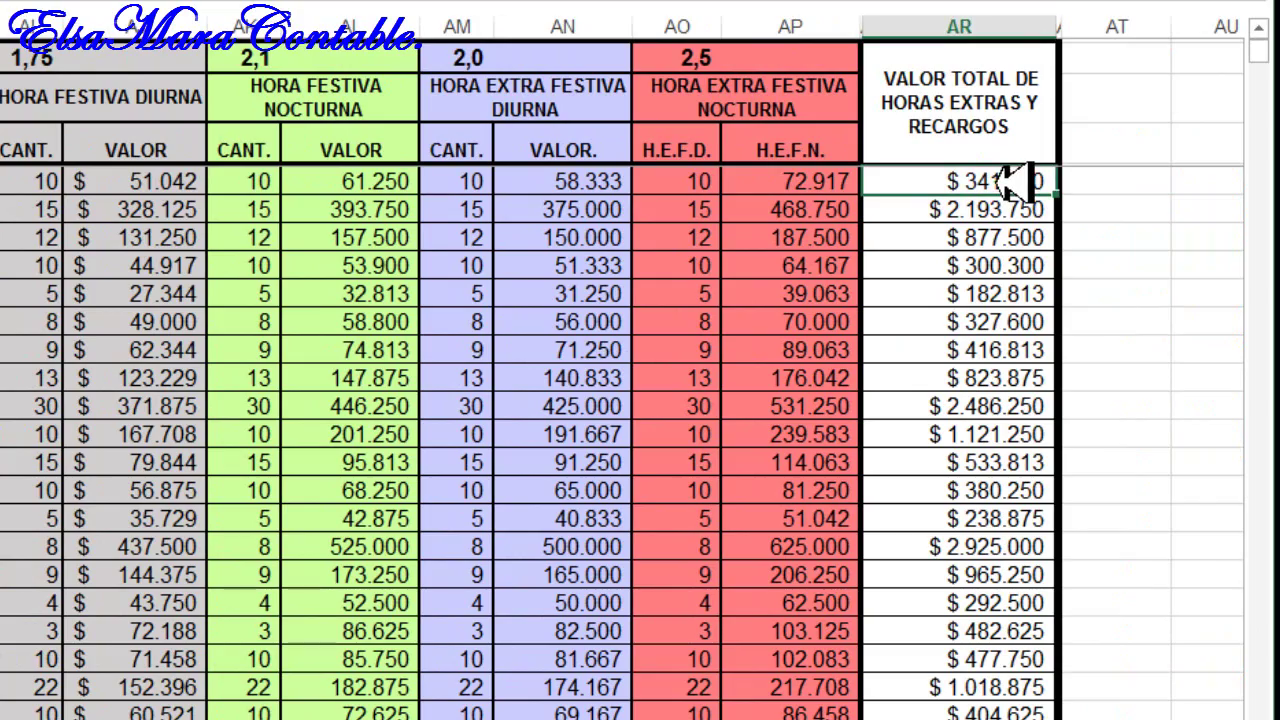
pyautogui.hscroll(-10, 640, 400)
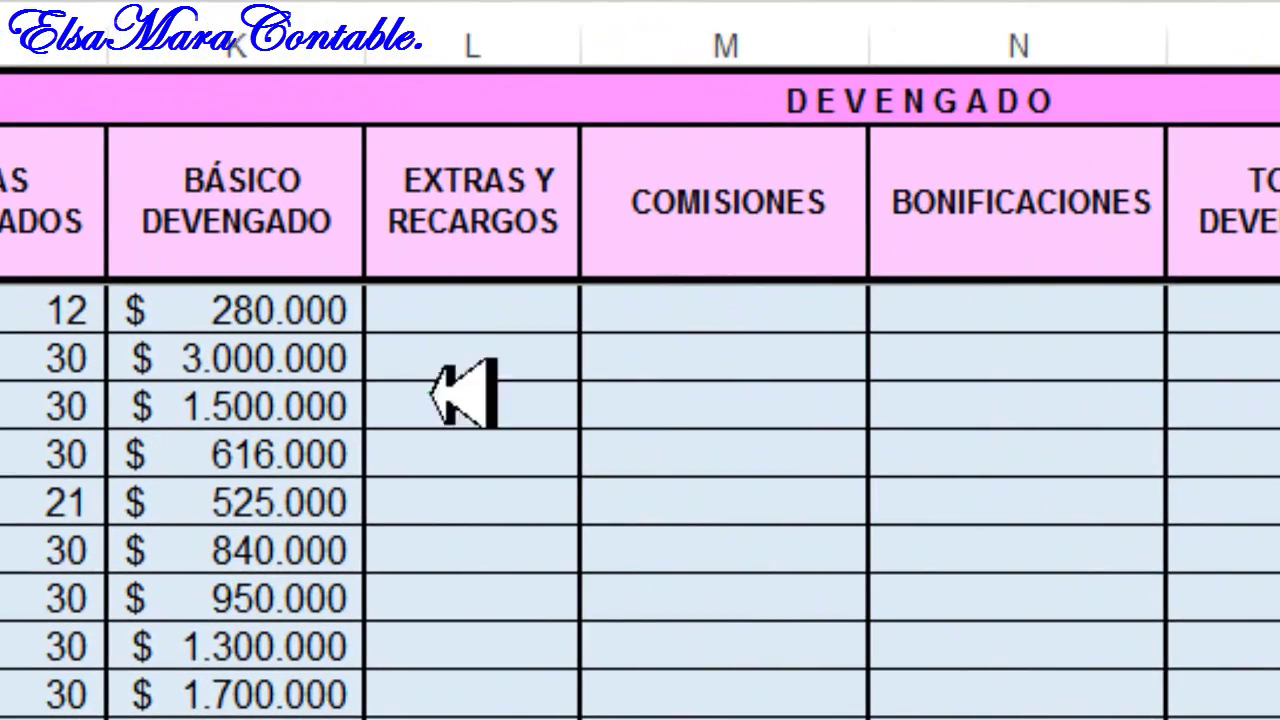
# Step: Link the first employee's EXTRAS Y RECARGOS cell L11 to the overtime and surcharge total in AR11 with a formula
pyautogui.click(415, 308)
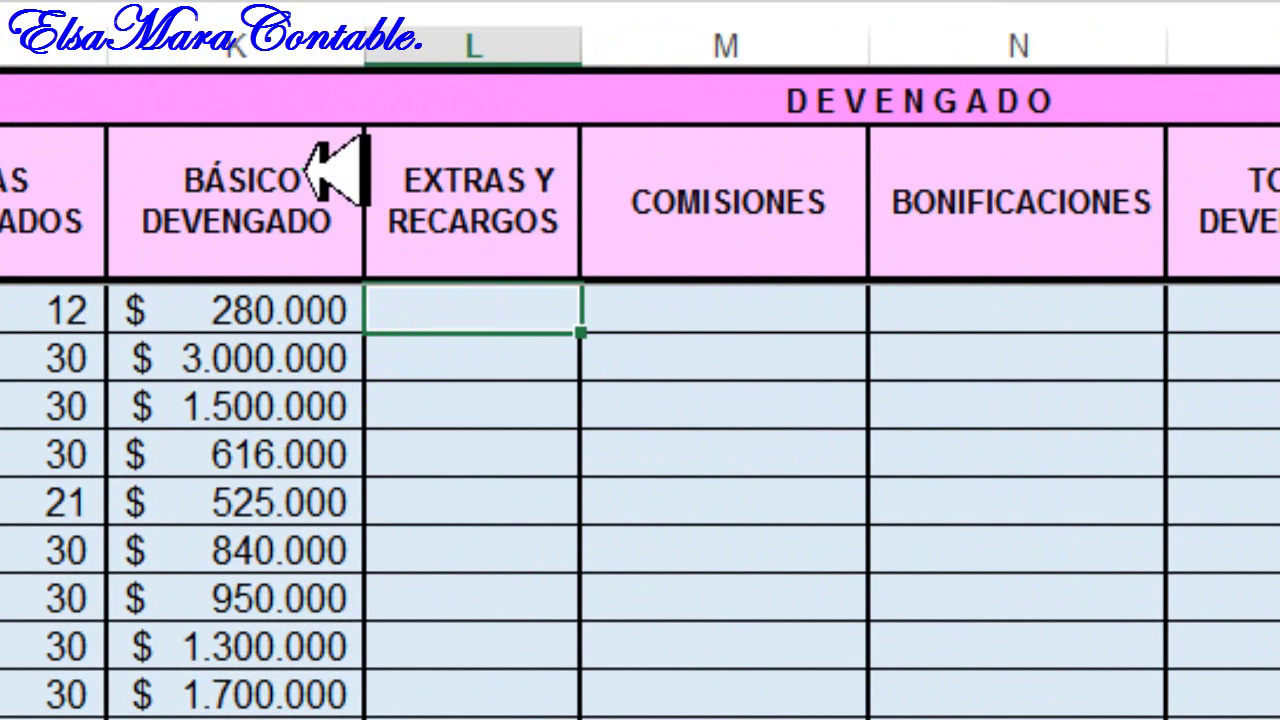
pyautogui.write('$ 341.250')
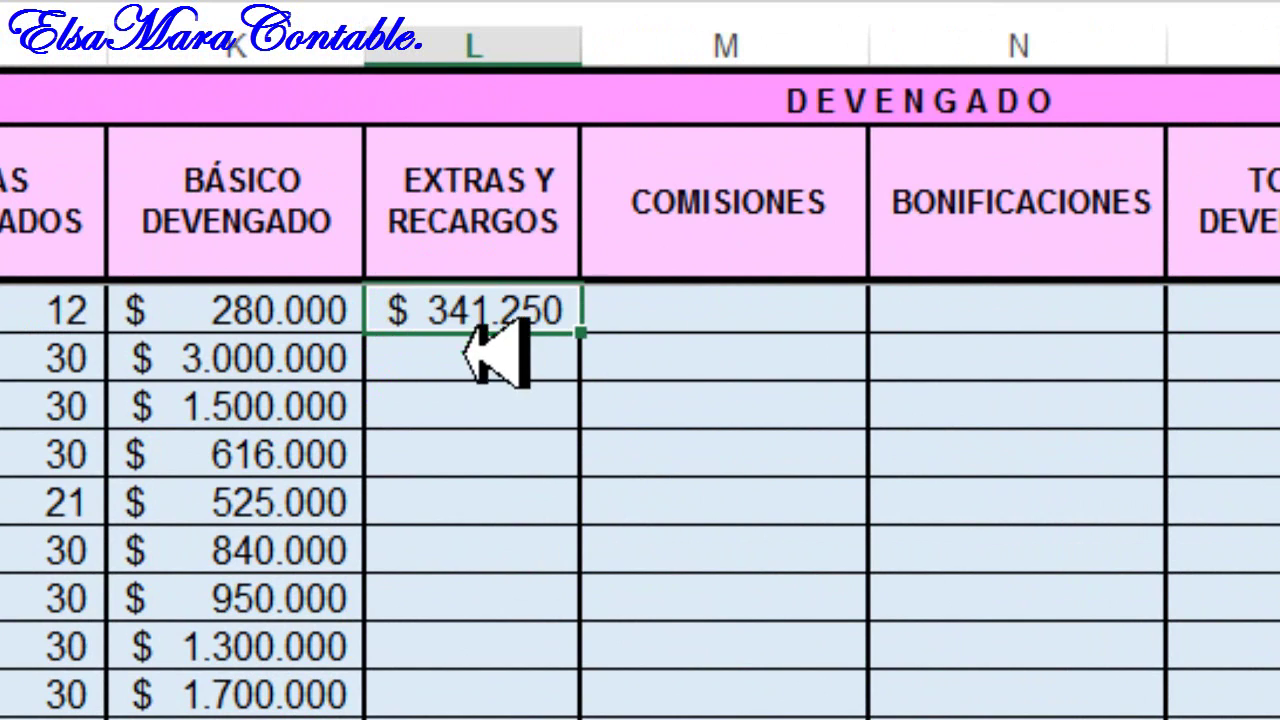
pyautogui.write('+')
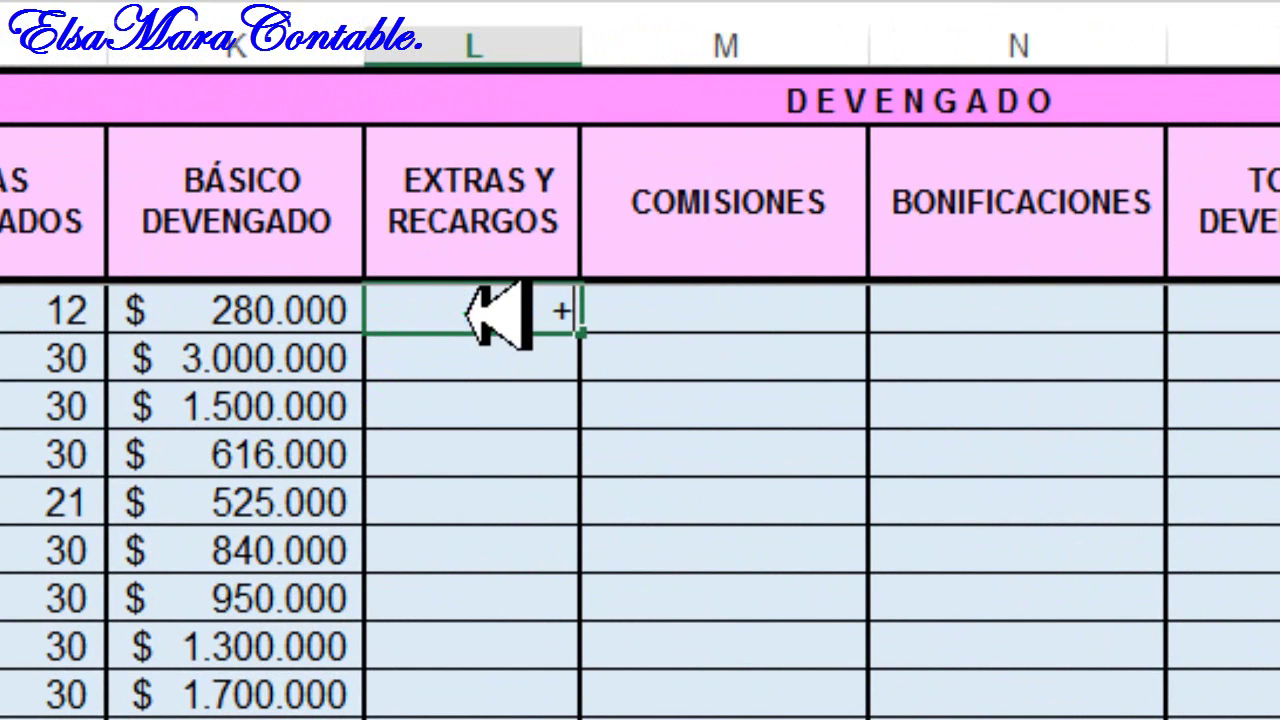
pyautogui.press('Right')
pyautogui.press('Right')
pyautogui.press('Right')
pyautogui.press('Right')
pyautogui.press('Right')
pyautogui.press('Right')
pyautogui.press('Right')
pyautogui.press('Right')
pyautogui.press('Right')
pyautogui.press('Right')
pyautogui.press('Right')
pyautogui.press('Right')
pyautogui.press('Right')
pyautogui.press('Right')
pyautogui.press('Right')
pyautogui.press('Right')
pyautogui.press('Right')
pyautogui.press('Right')
pyautogui.press('Right')
pyautogui.press('Right')
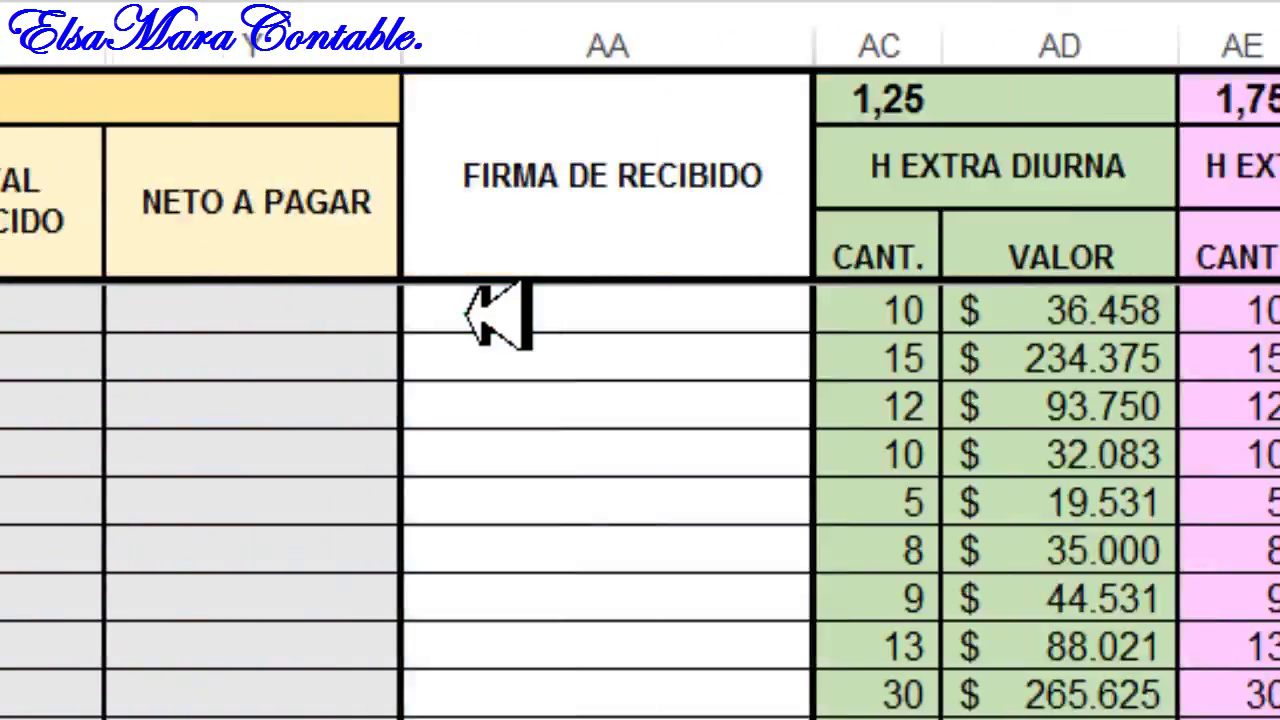
pyautogui.press('Right')
pyautogui.press('Right')
pyautogui.press('Right')
pyautogui.press('Right')
pyautogui.press('Right')
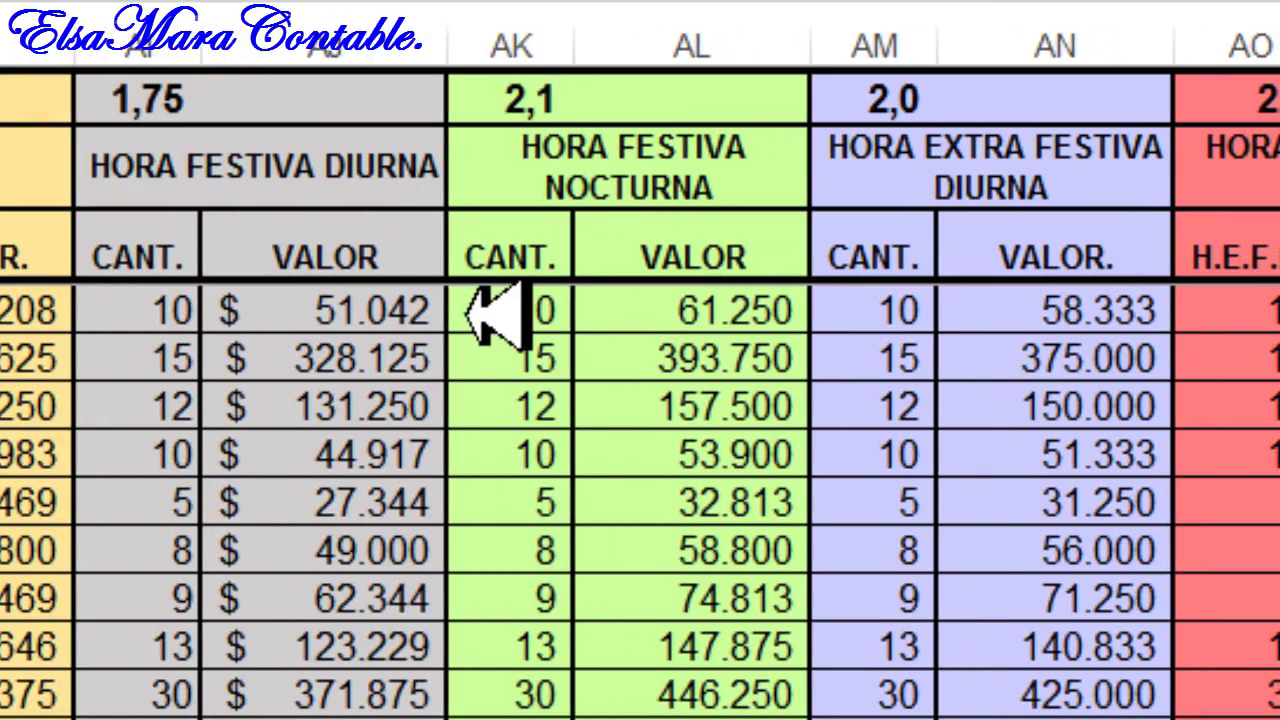
pyautogui.press('Right')
pyautogui.press('Right')
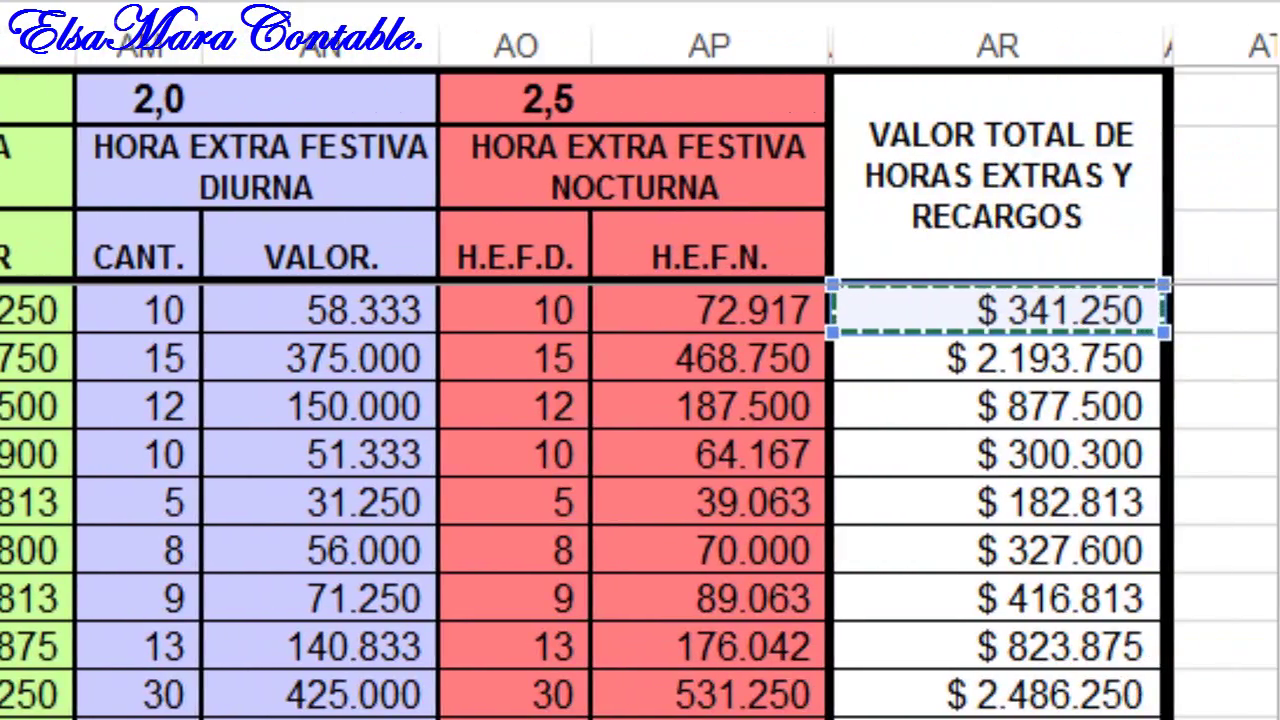
pyautogui.press('Return')
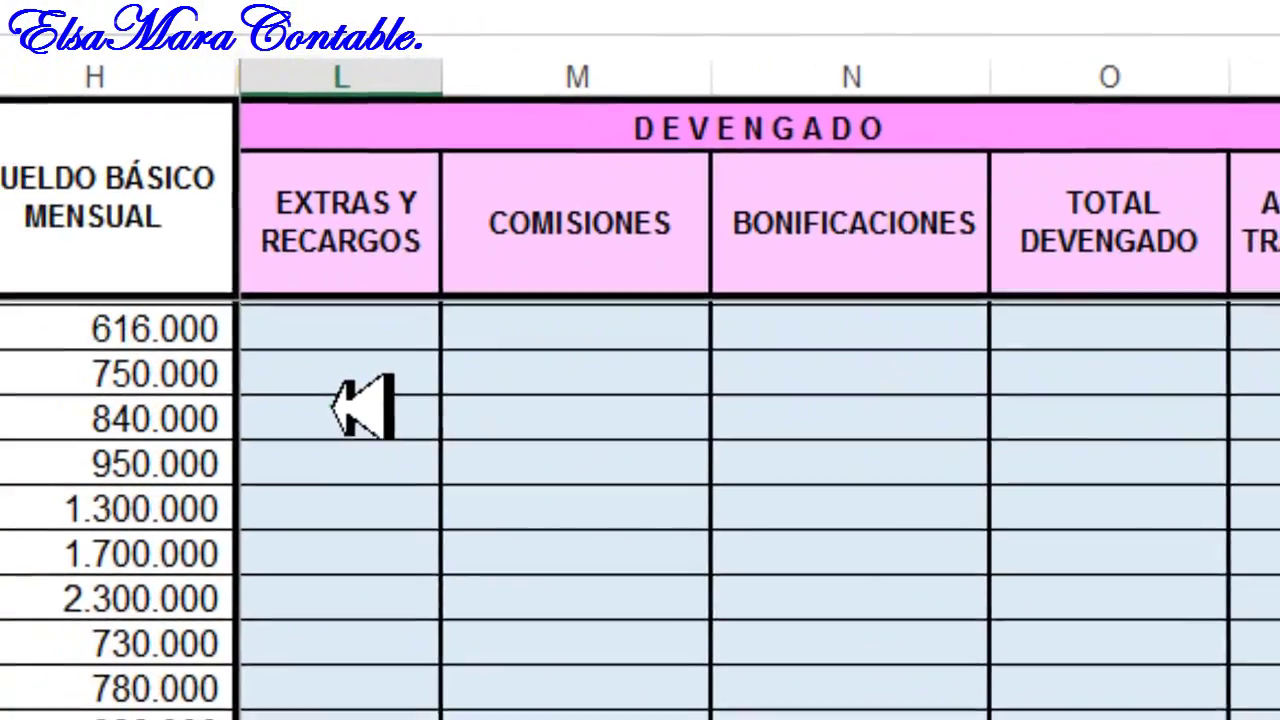
# Step: Copy the EXTRAS Y RECARGOS formula down column L for all remaining employees
pyautogui.scroll(1, 362, 408)
pyautogui.moveTo(354, 372); pyautogui.dragTo(340, 715)
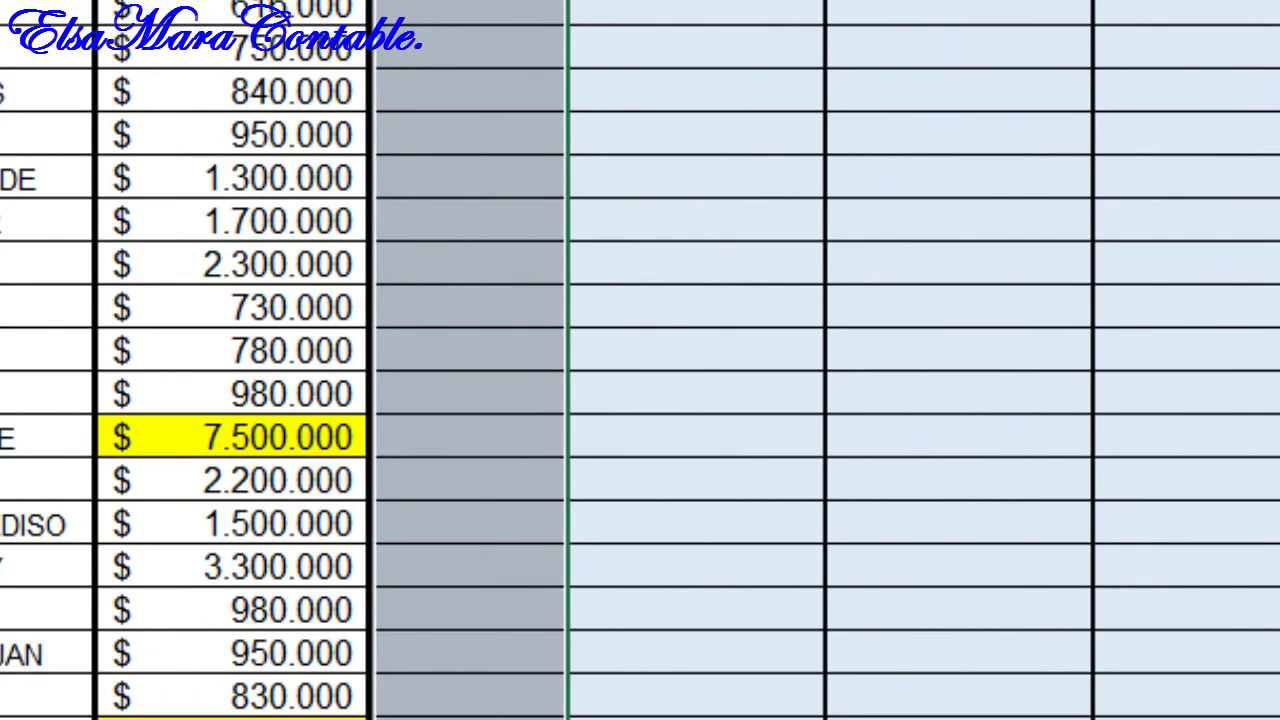
pyautogui.hotkey('ctrl', 'v')
pyautogui.click(543, 262)
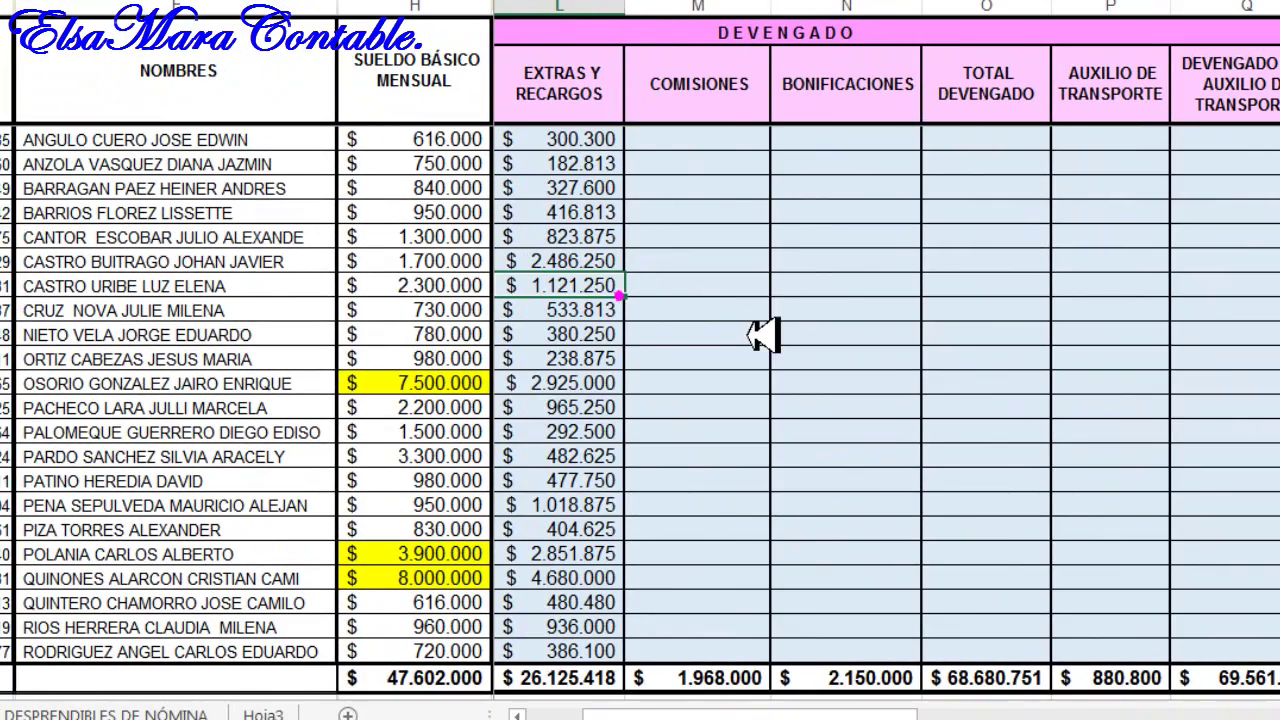
# Step: Review the EXTRAS Y RECARGOS values employee by employee in column L, along with the column total
pyautogui.scroll(-1, 740, 314)
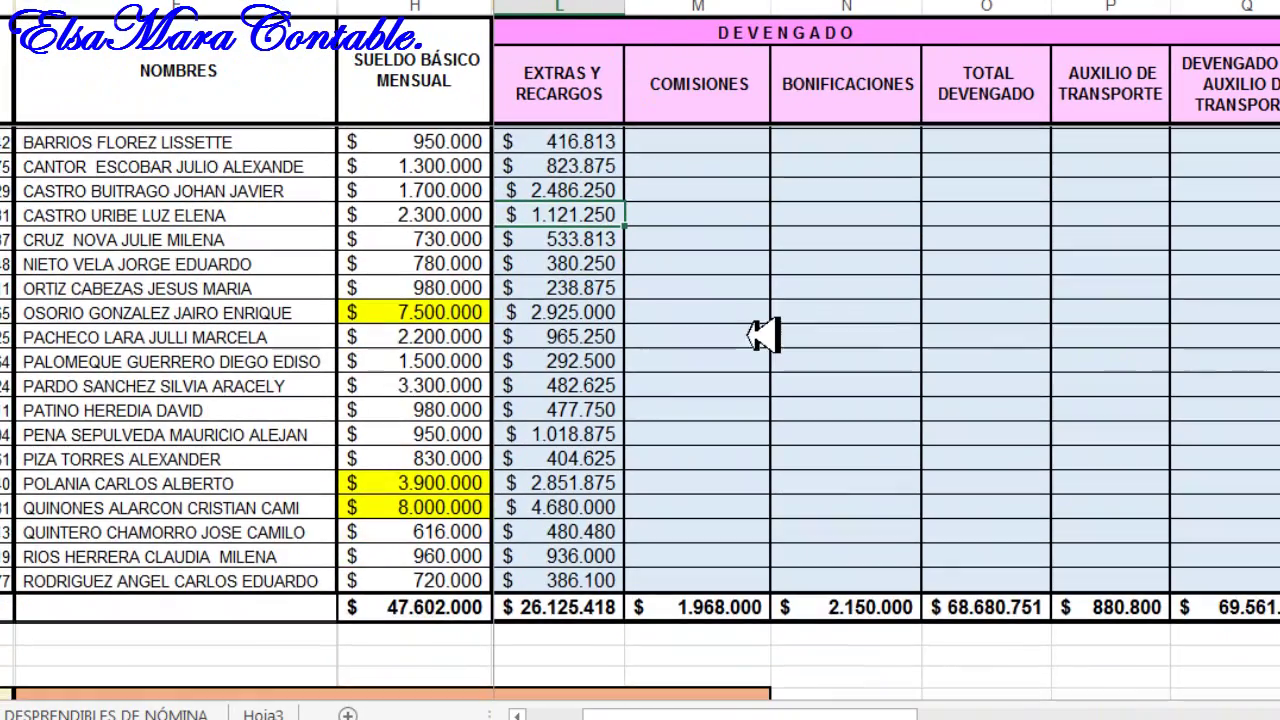
pyautogui.click(618, 367)
pyautogui.scroll(2, 600, 286)
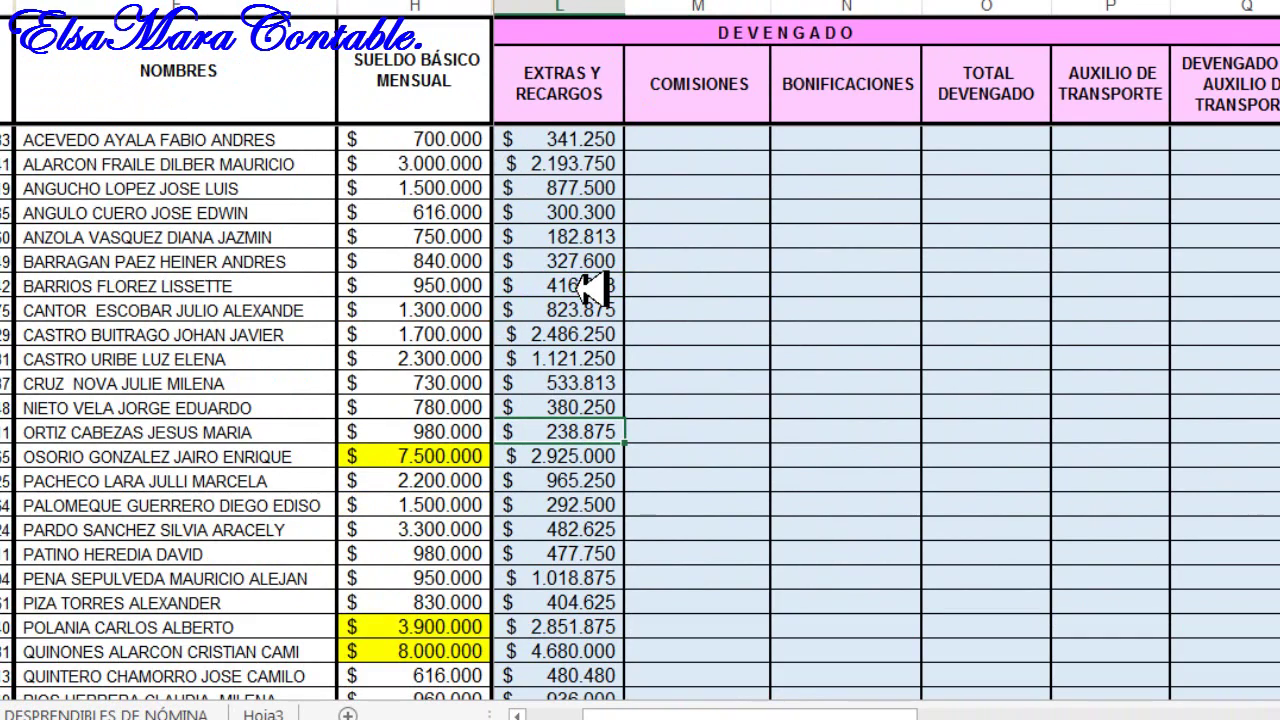
pyautogui.click(558, 164)
pyautogui.press('Down')
pyautogui.press('Down')
pyautogui.press('Down')
pyautogui.press('Down')
pyautogui.press('Down')
pyautogui.press('Down')
pyautogui.press('Down')
pyautogui.press('Down')
pyautogui.press('Down')
pyautogui.press('Down')
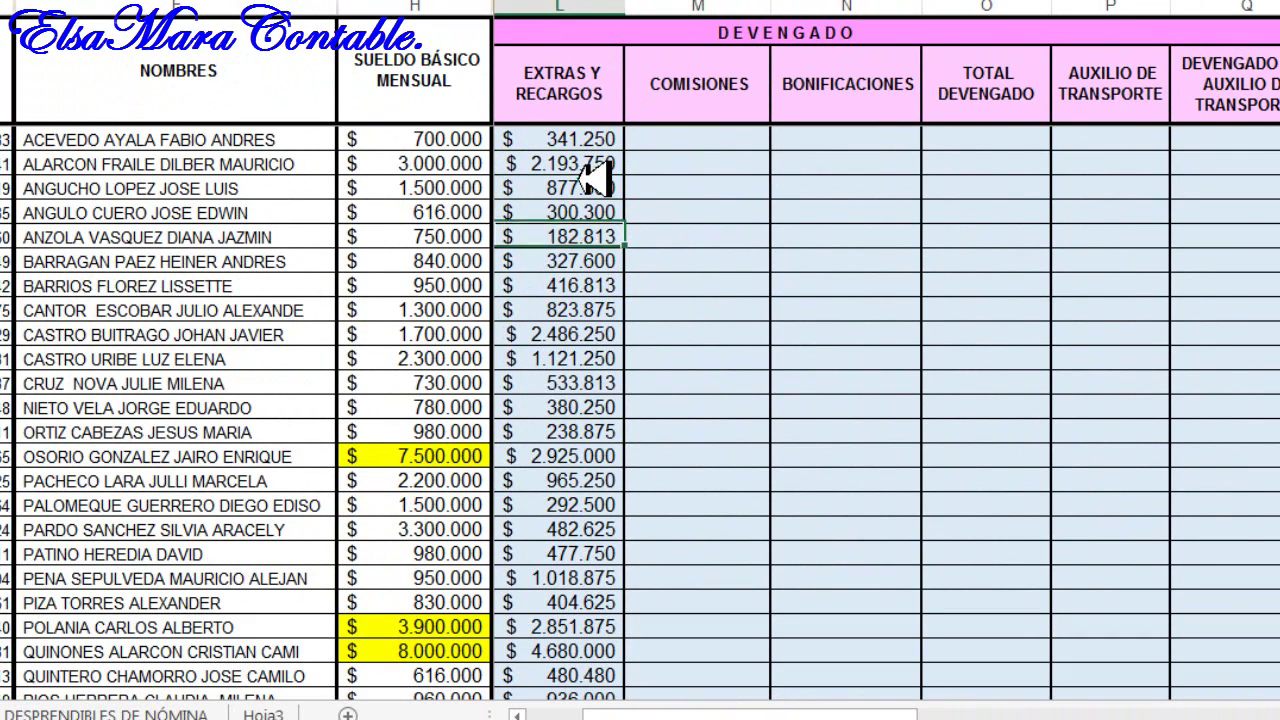
pyautogui.press('Down')
pyautogui.press('Down')
pyautogui.press('Down')
pyautogui.press('Down')
pyautogui.press('Down')
pyautogui.press('Down')
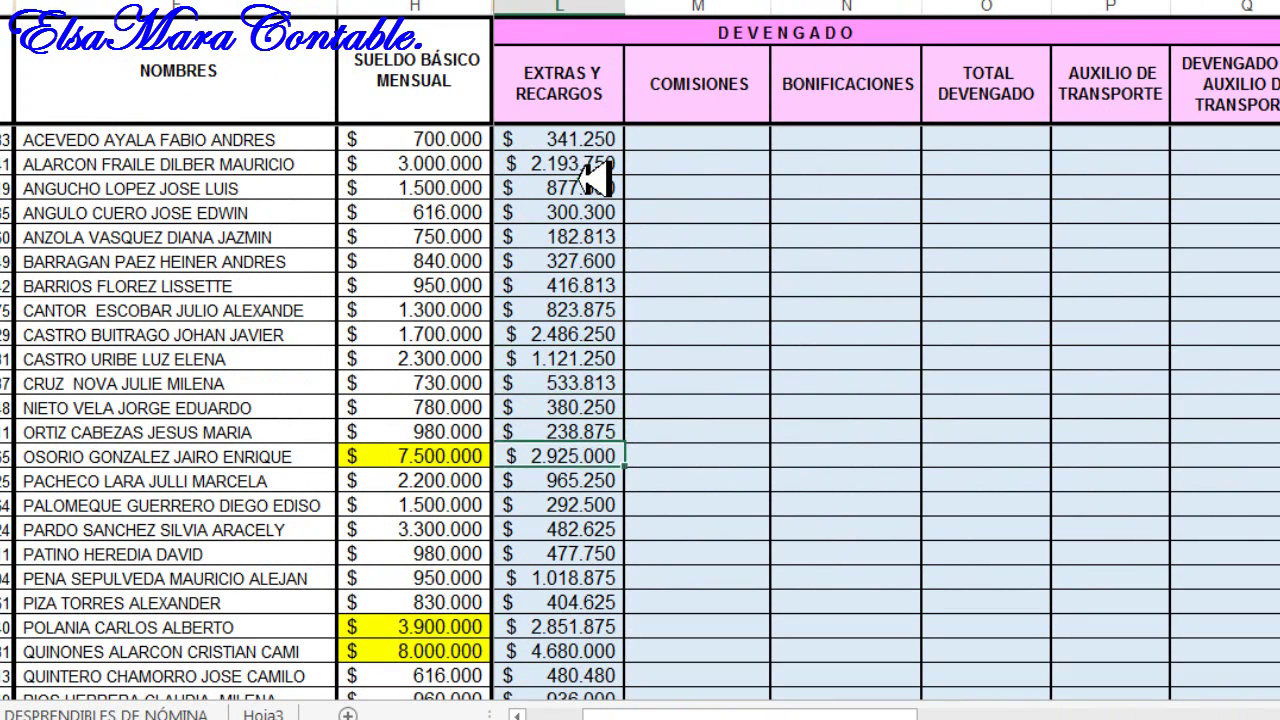
pyautogui.press('Down')
pyautogui.press('Down')
pyautogui.press('Down')
pyautogui.press('Down')
pyautogui.press('Down')
pyautogui.press('Down')
pyautogui.press('Down')
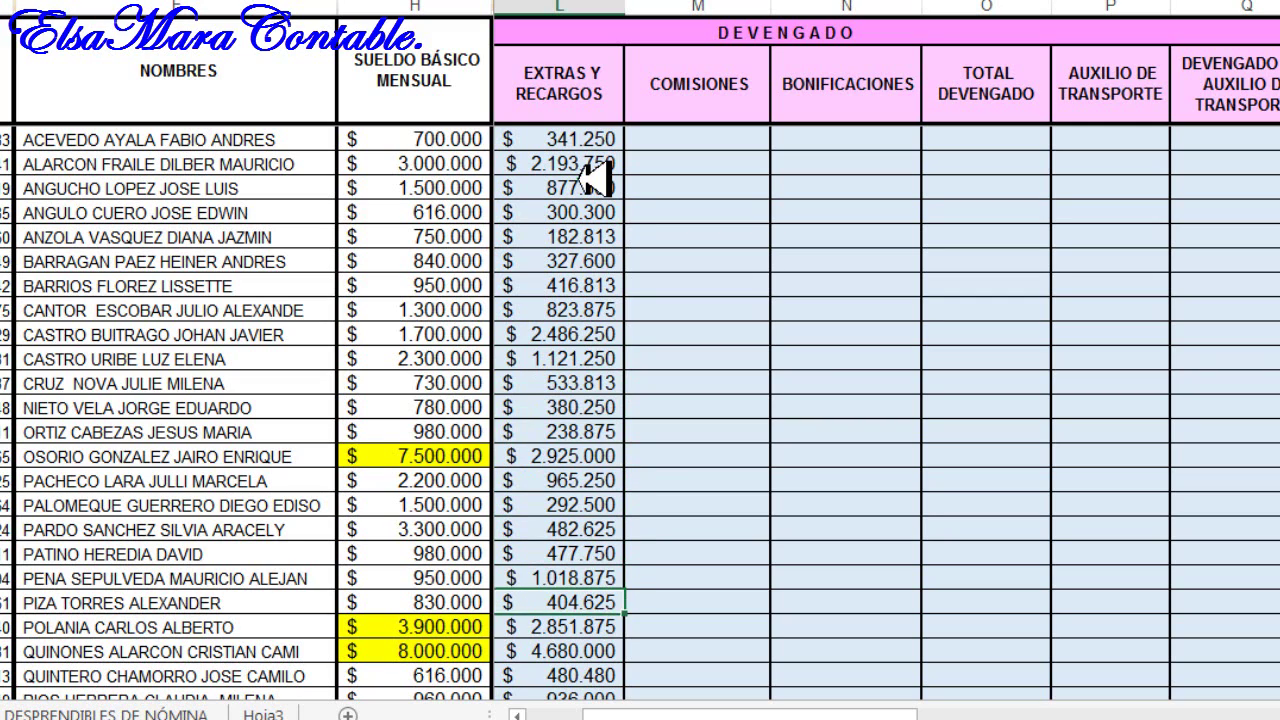
pyautogui.scroll(1, 595, 178)
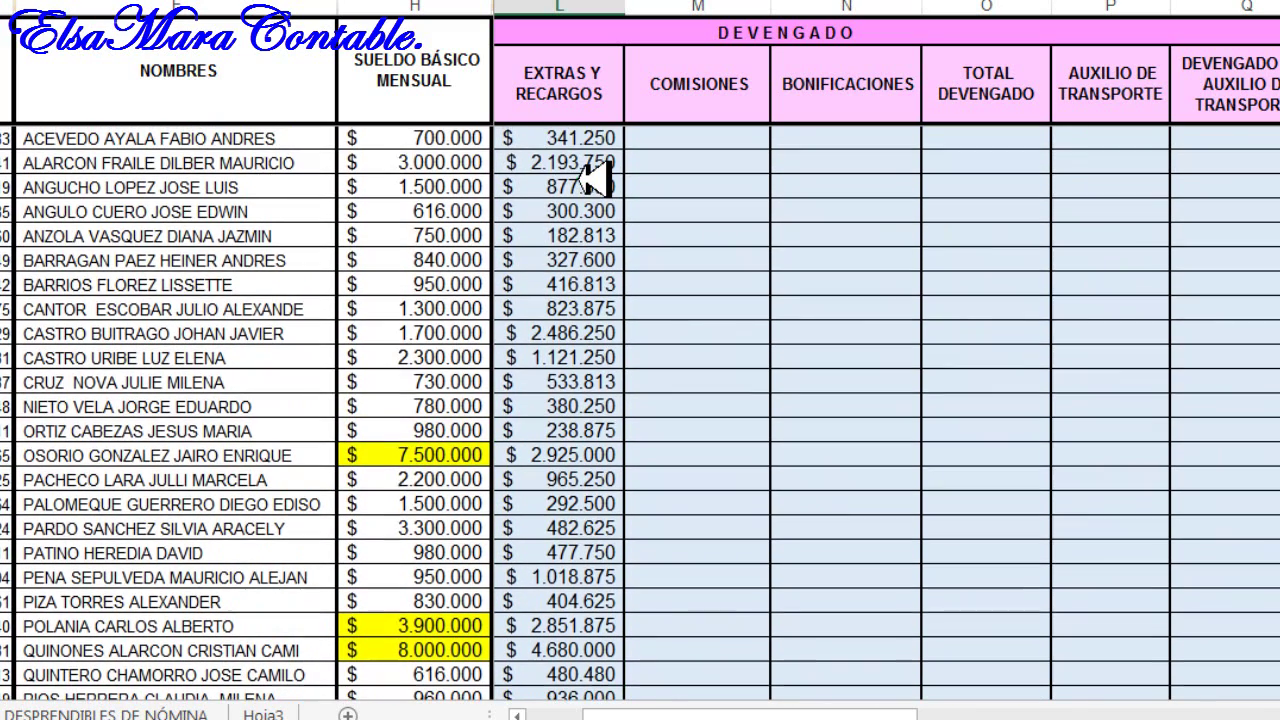
# Step: Set the font size of the COD, DOCUMENTO and NOMBRES data for all employees to 10
pyautogui.moveTo(150, 140); pyautogui.dragTo(172, 665)
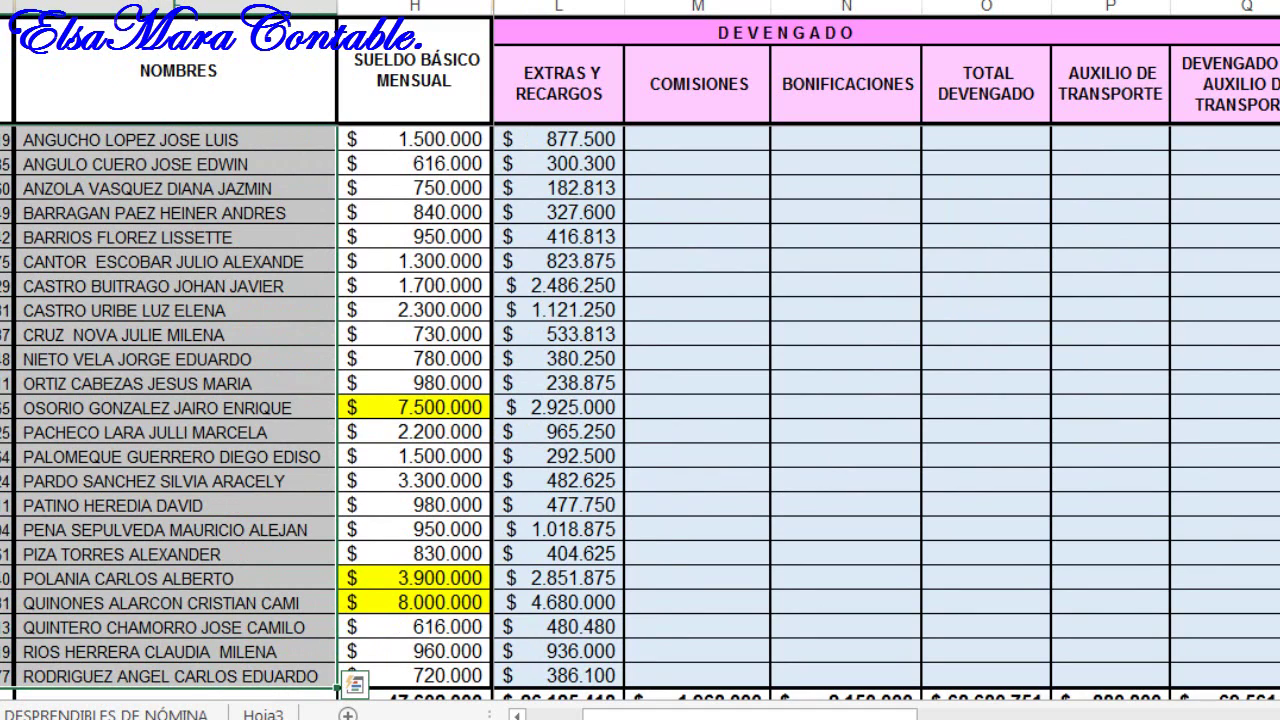
pyautogui.click(158, 1)
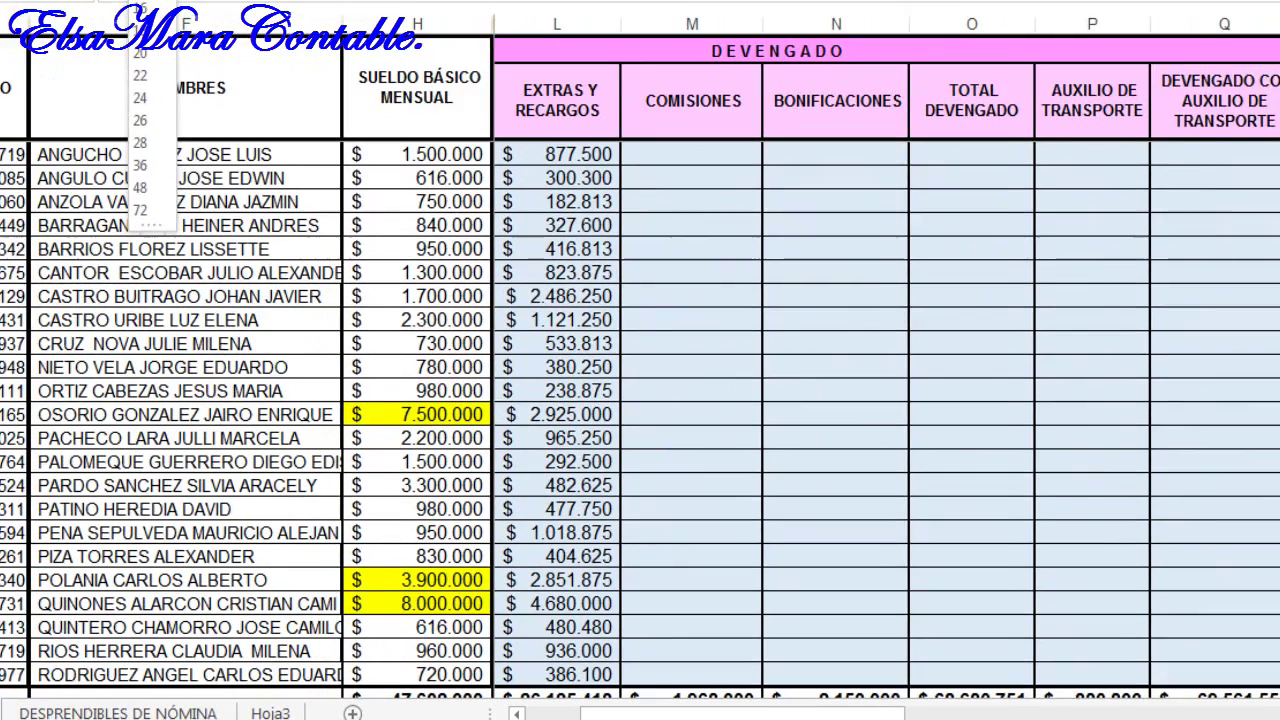
pyautogui.press('Escape')
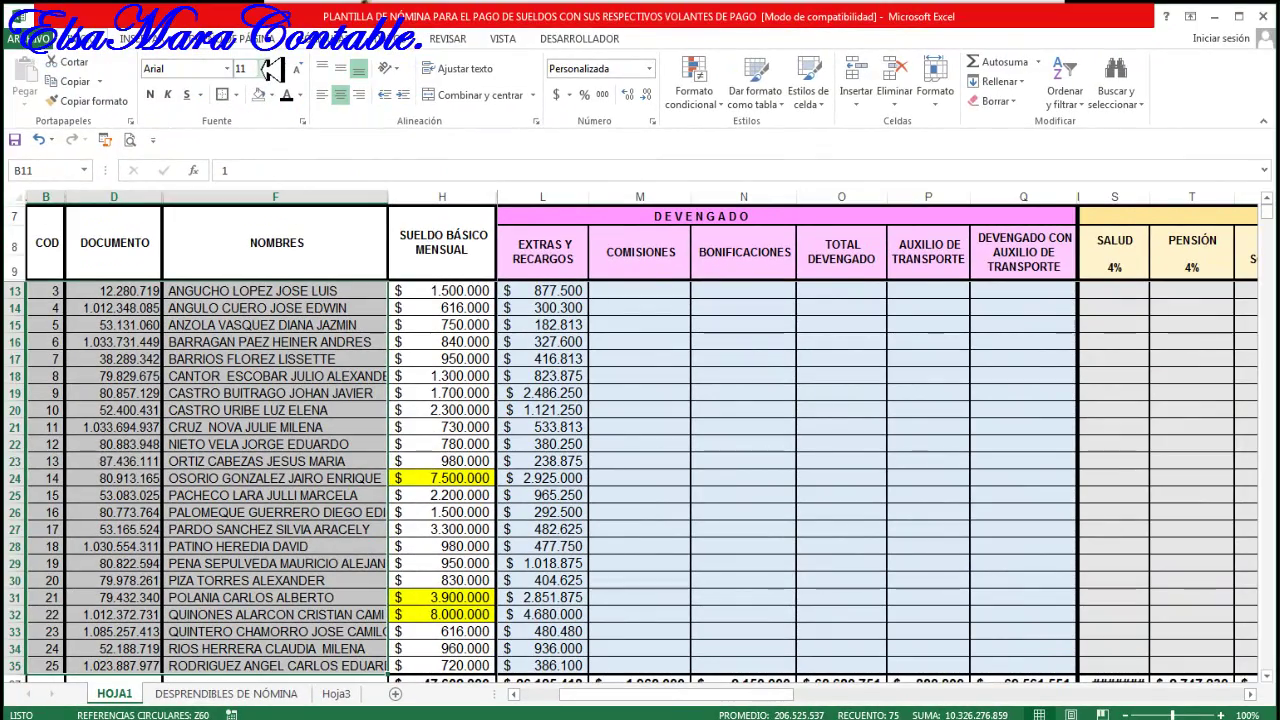
pyautogui.click(262, 68)
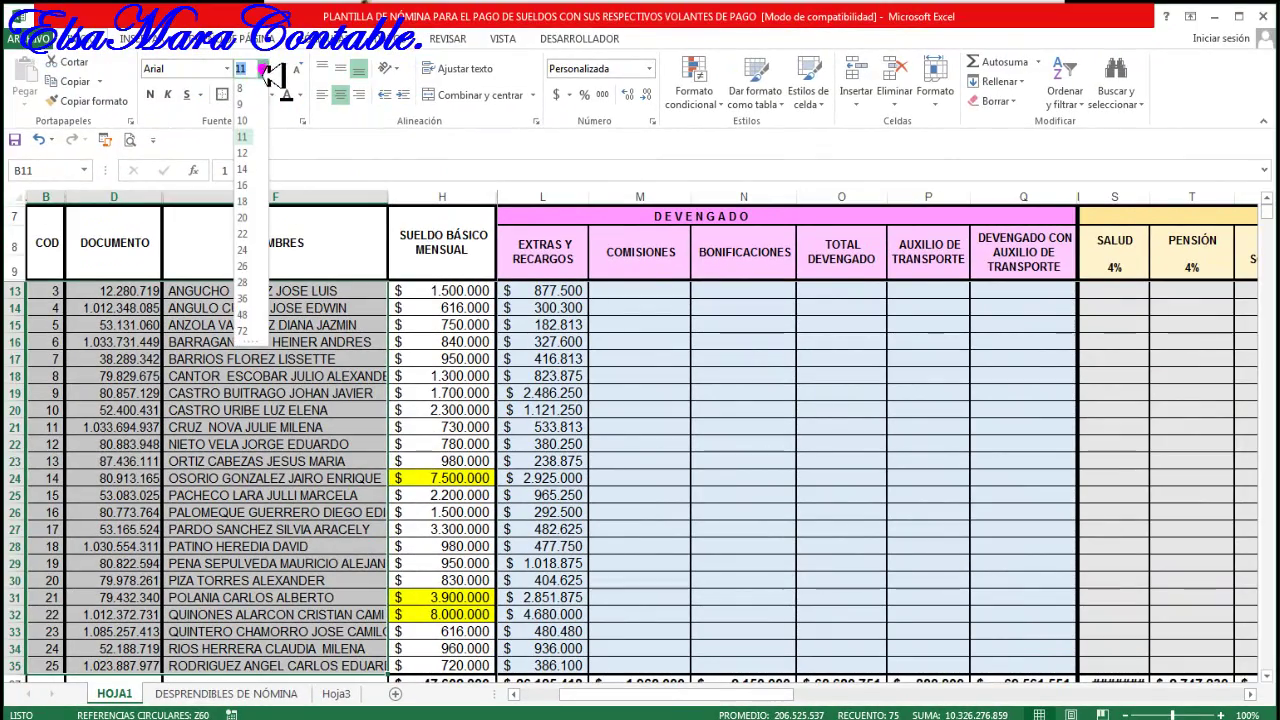
pyautogui.click(250, 117)
pyautogui.click(472, 376)
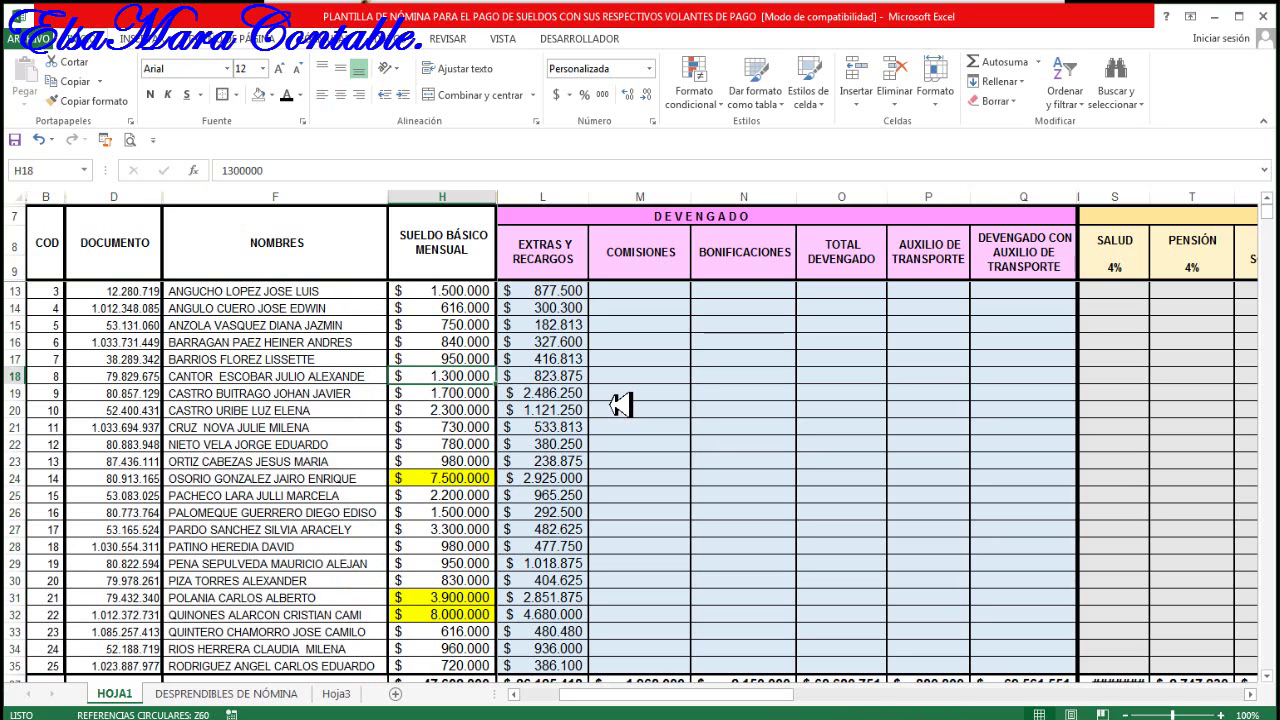
# Step: Examine the COMISIONES and BONIFICACIONES cells of the first employee in row 11
pyautogui.click(620, 406)
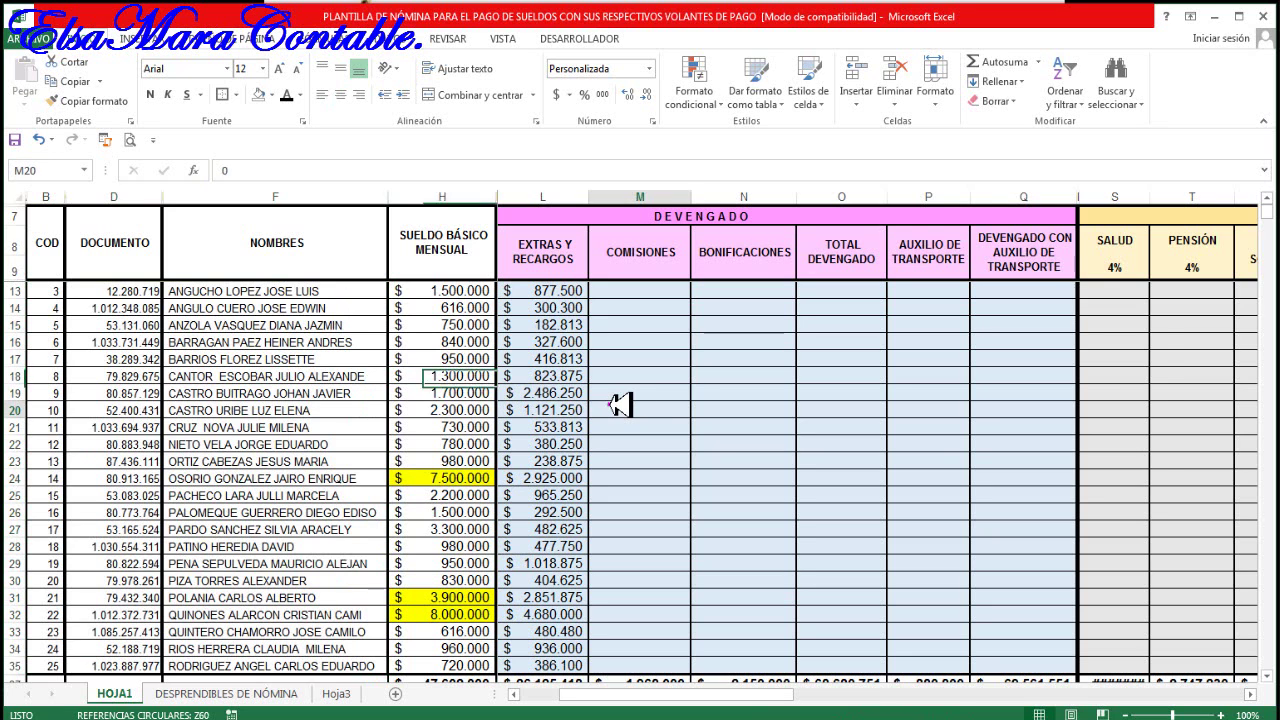
pyautogui.scroll(2, 620, 404)
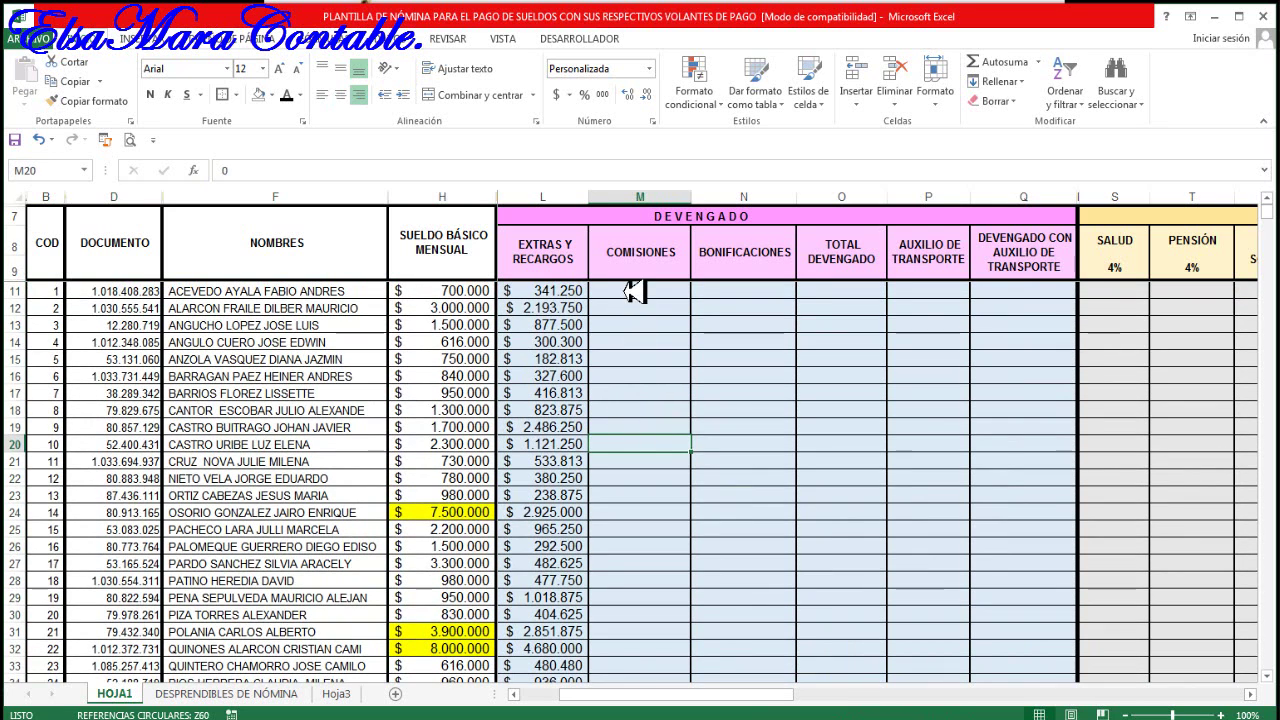
pyautogui.click(630, 289)
pyautogui.click(738, 289)
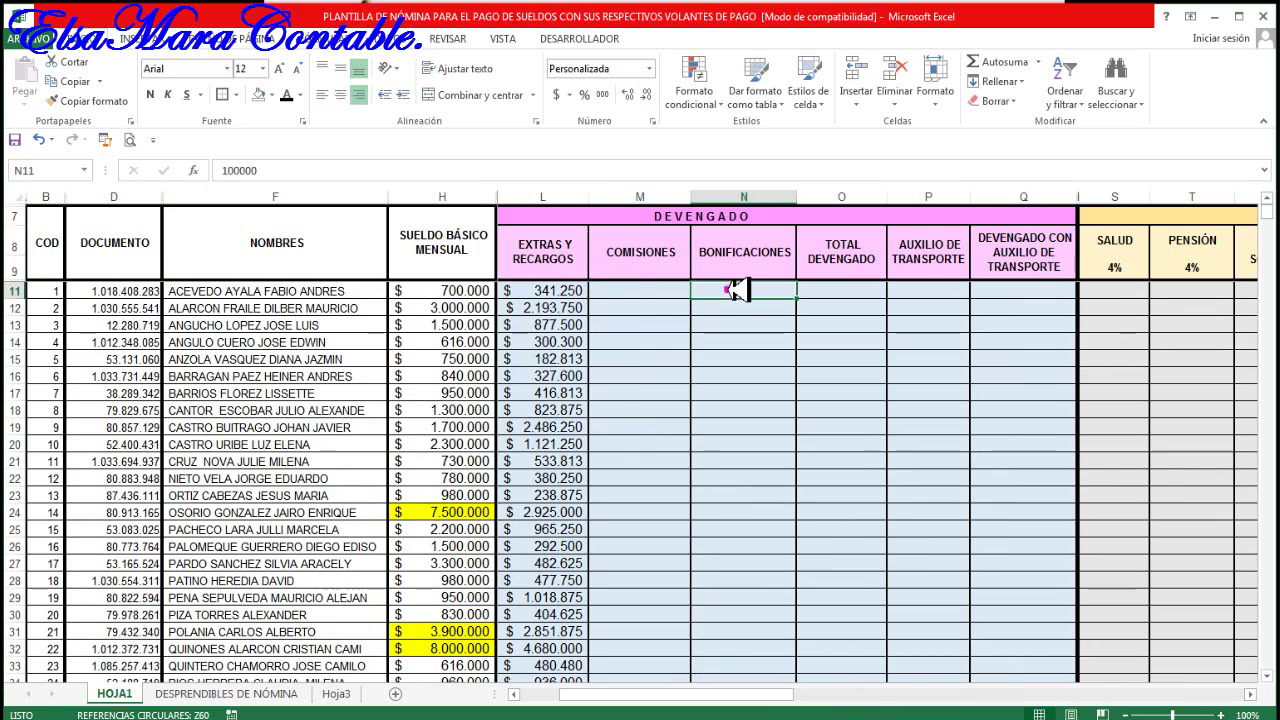
pyautogui.click(663, 289)
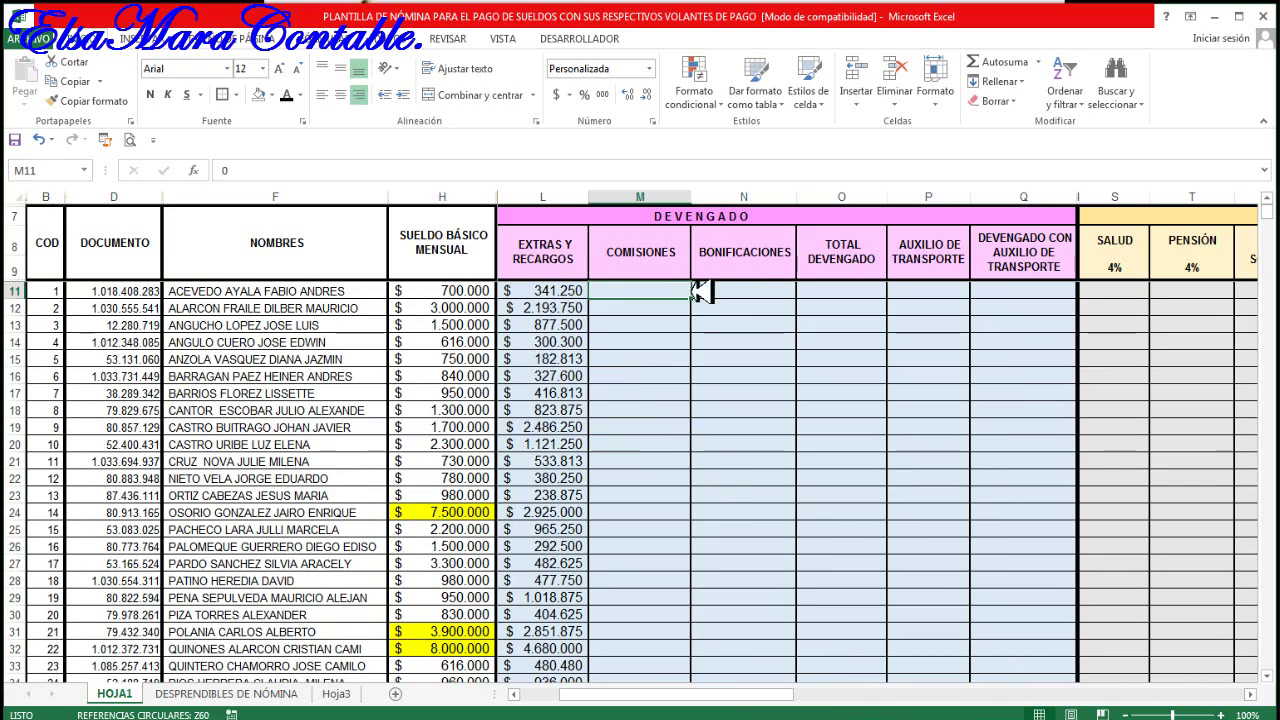
pyautogui.click(758, 292)
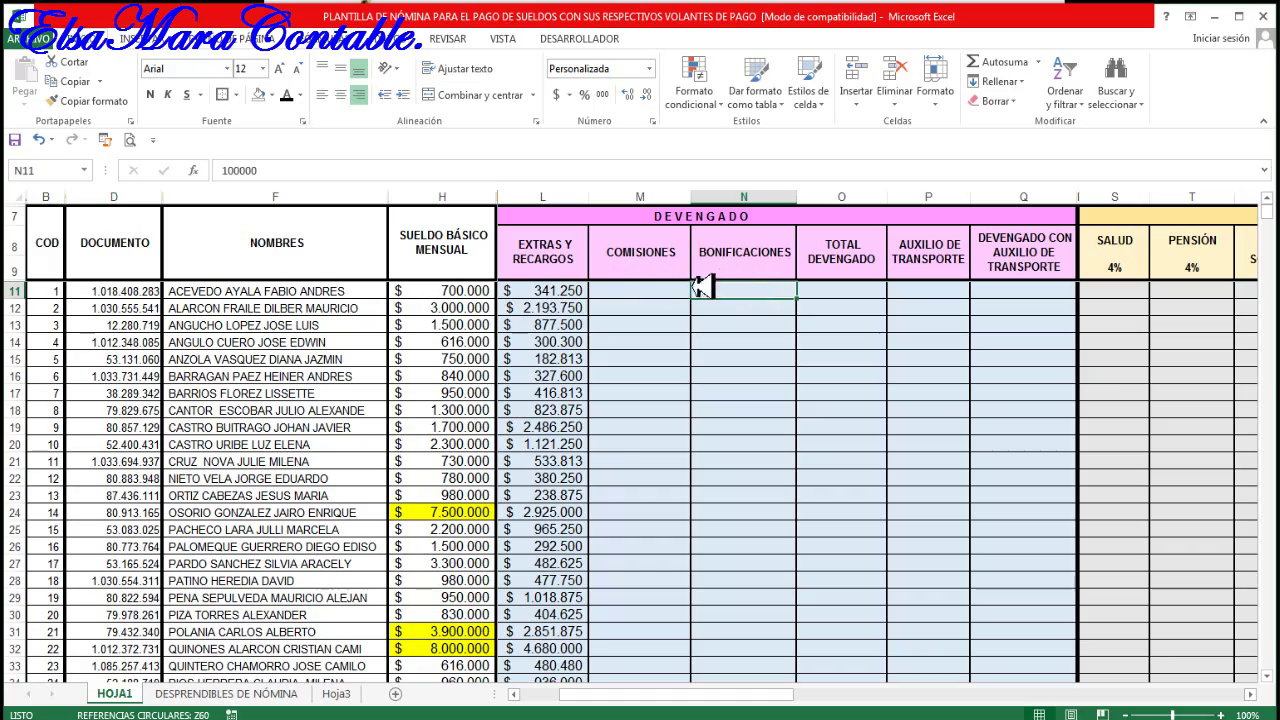
# Step: Make the hidden COMISIONES amounts in column M visible in black font for all employees
pyautogui.click(625, 288)
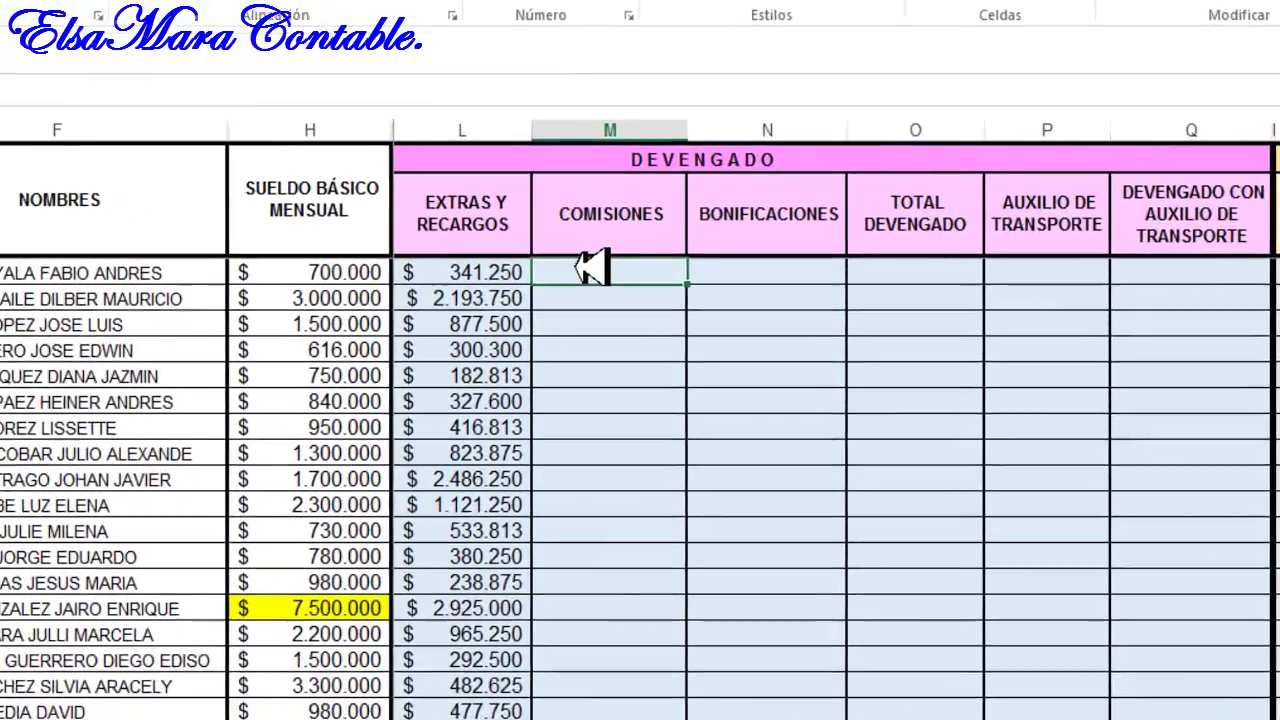
pyautogui.moveTo(597, 266); pyautogui.dragTo(600, 608)
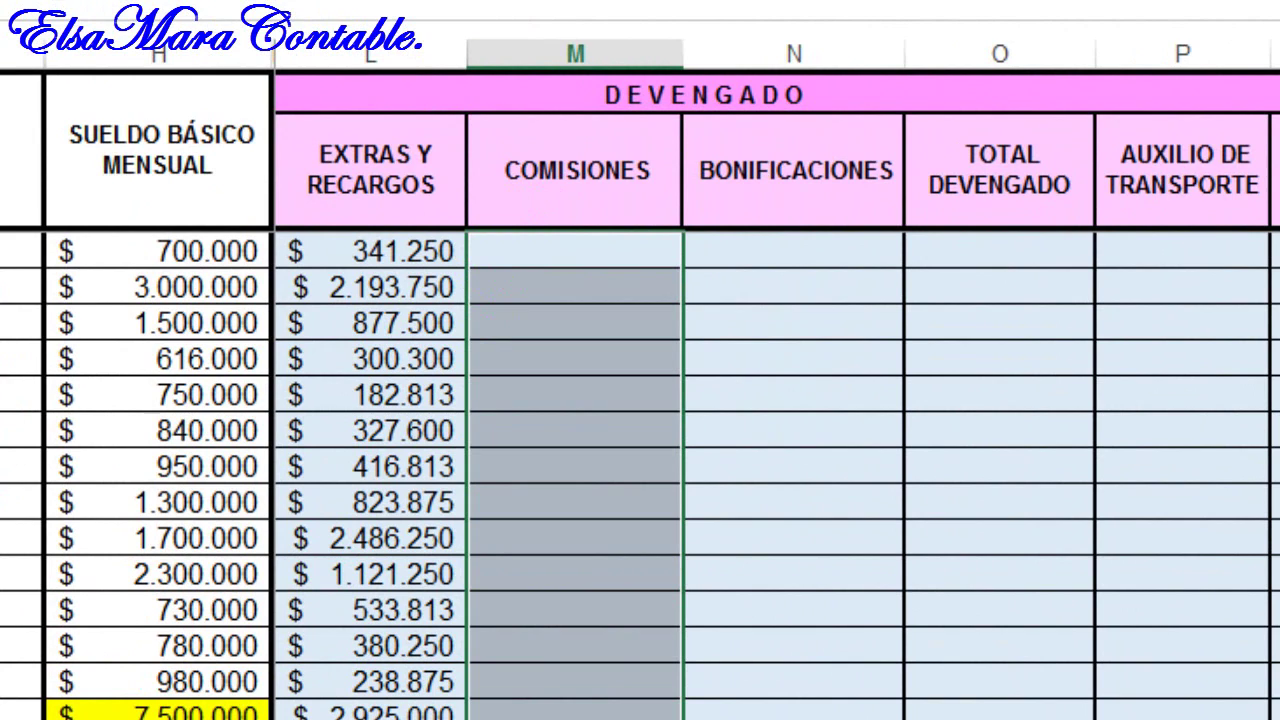
pyautogui.moveTo(600, 716); pyautogui.dragTo(600, 716)
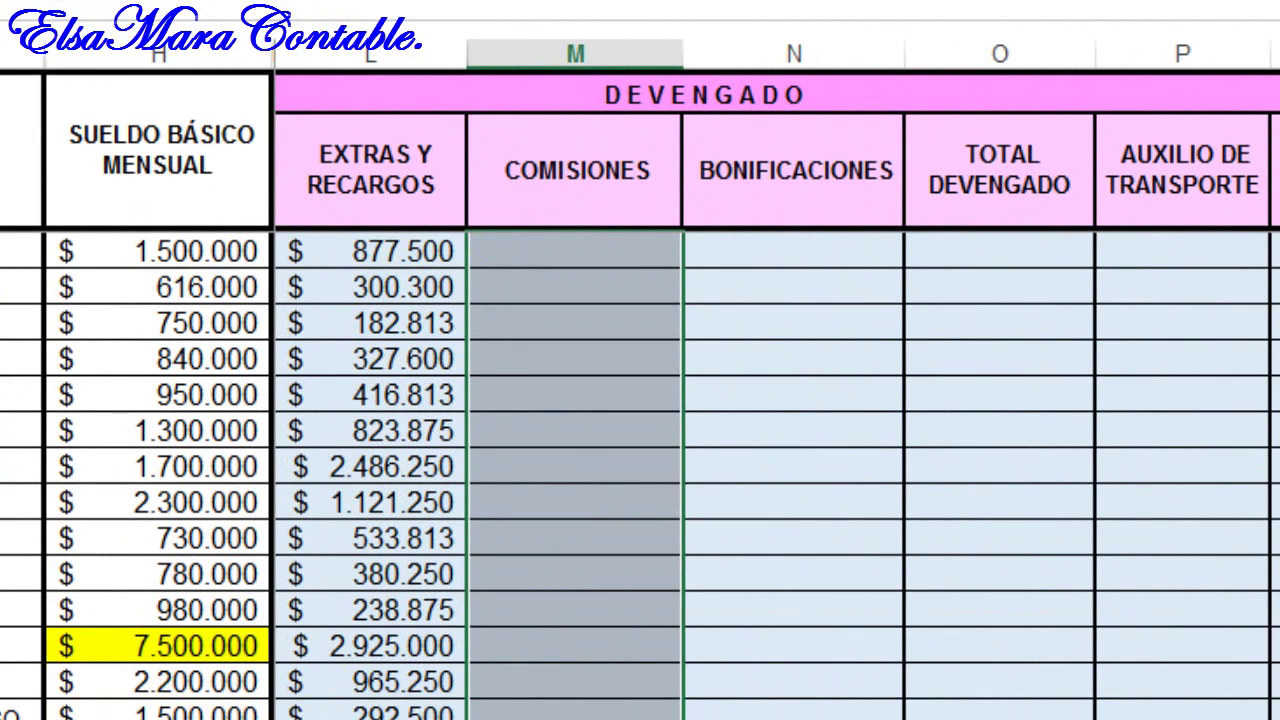
pyautogui.hotkey('ctrl', 'Return')
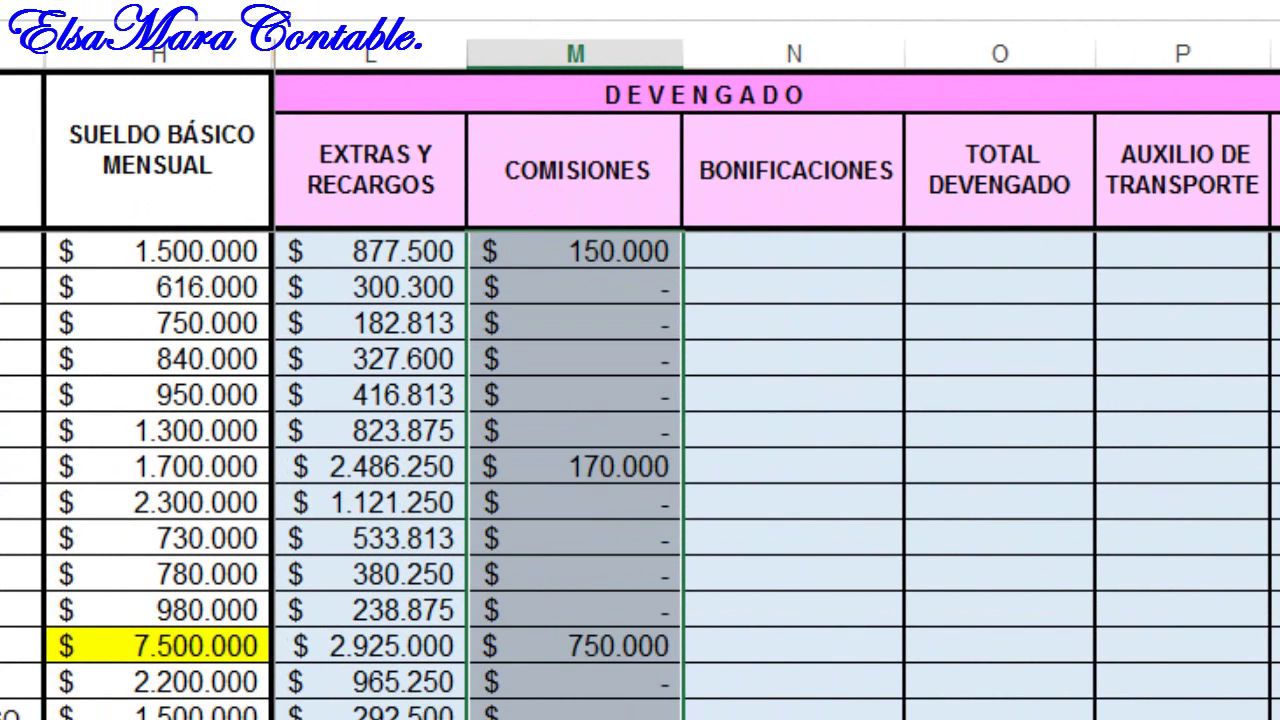
# Step: Review which employees receive COMISIONES in column M and compare the amounts with their base salaries
pyautogui.click(562, 460)
pyautogui.click(586, 248)
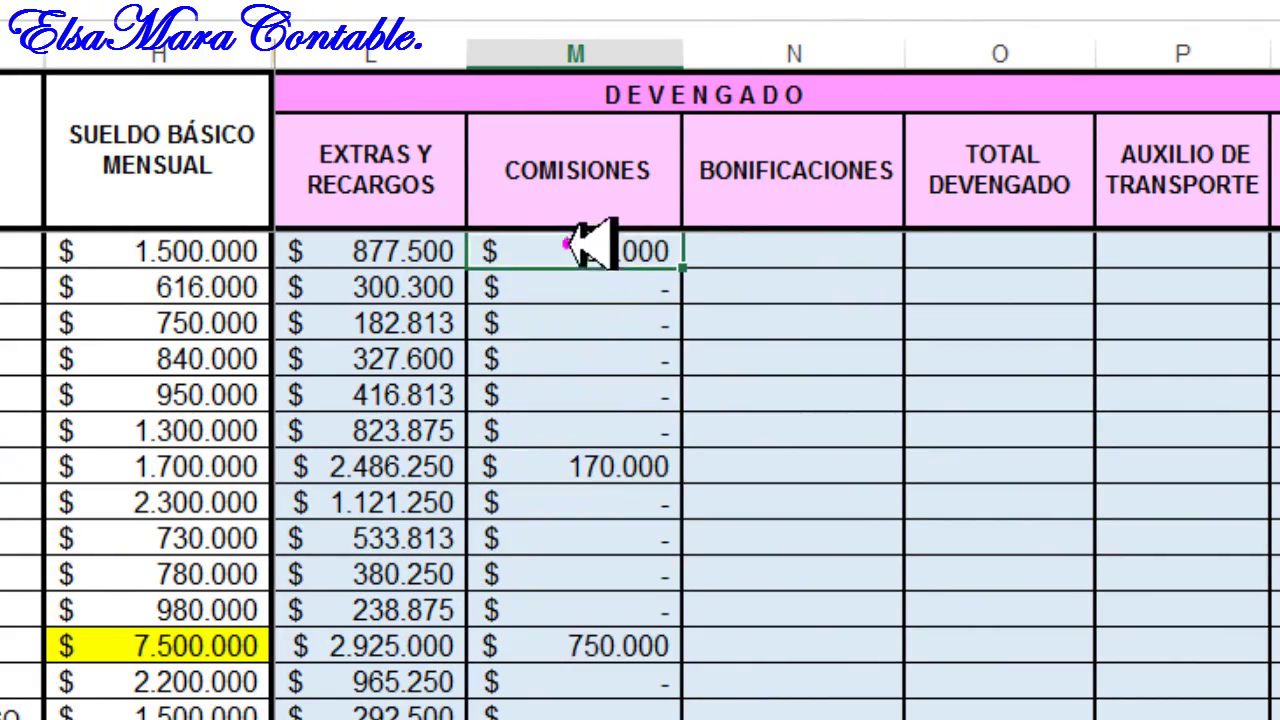
pyautogui.click(592, 467)
pyautogui.click(177, 457)
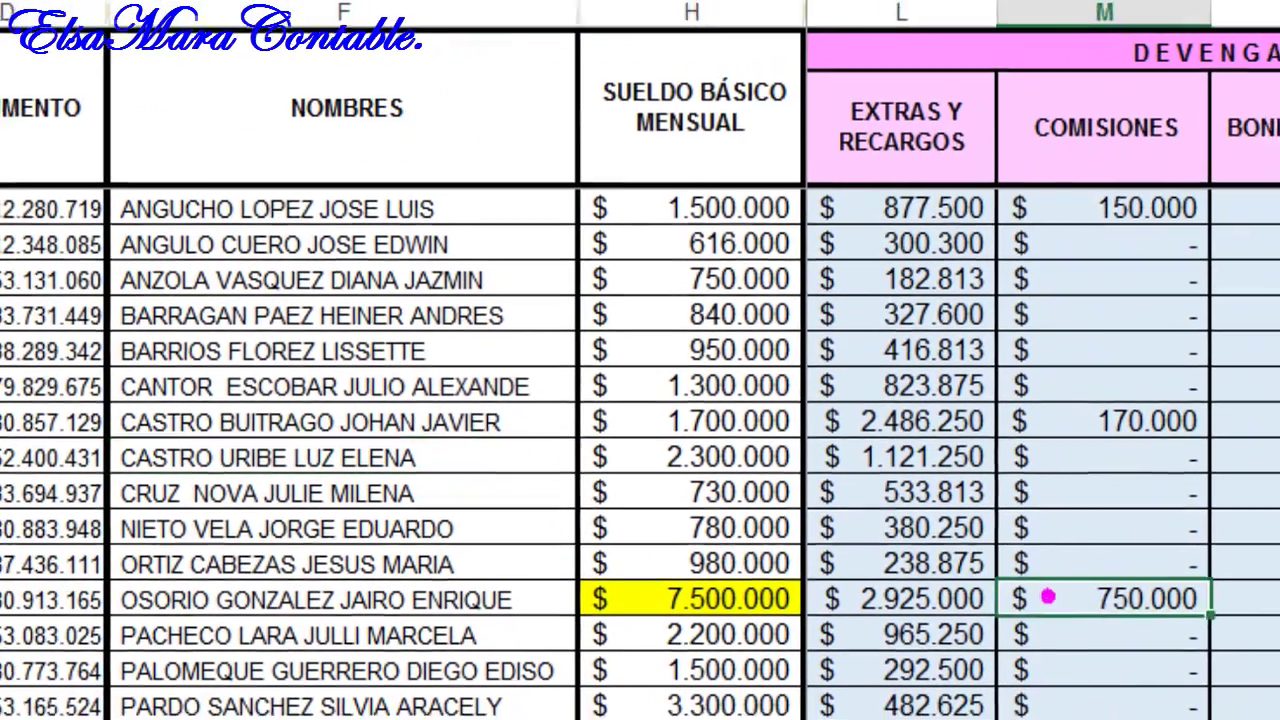
pyautogui.click(900, 534)
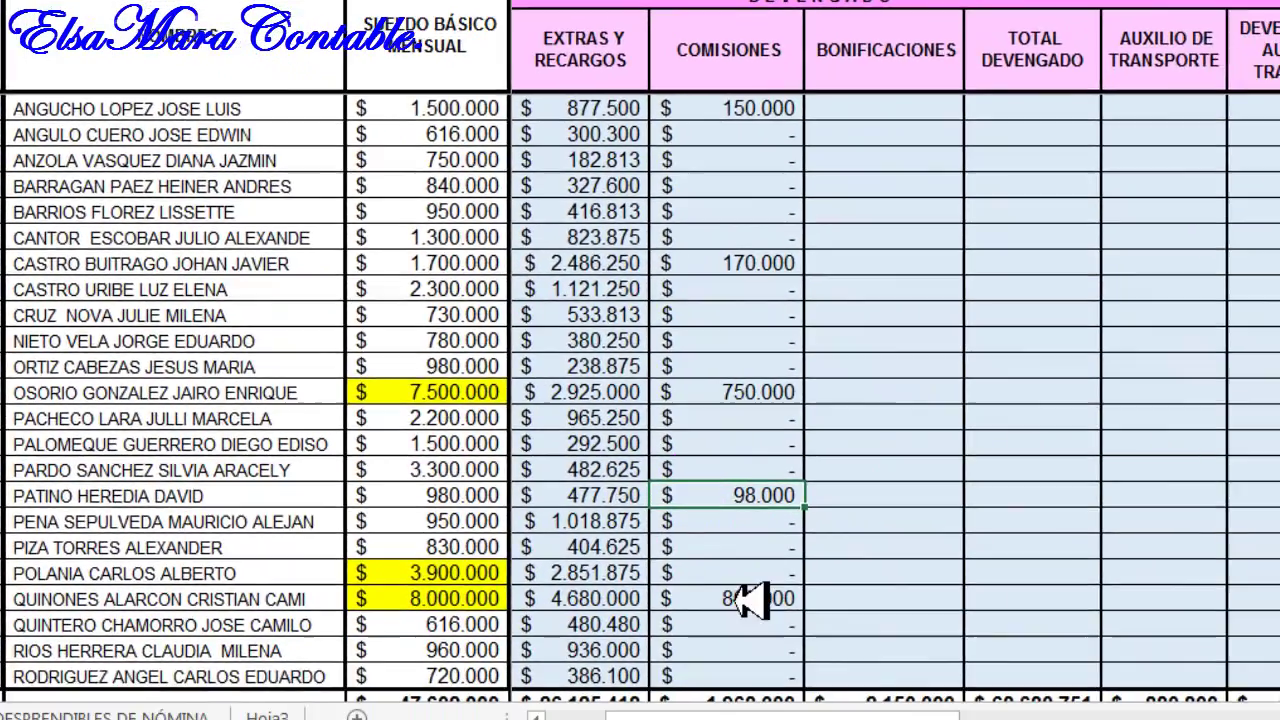
pyautogui.click(750, 600)
pyautogui.click(750, 107)
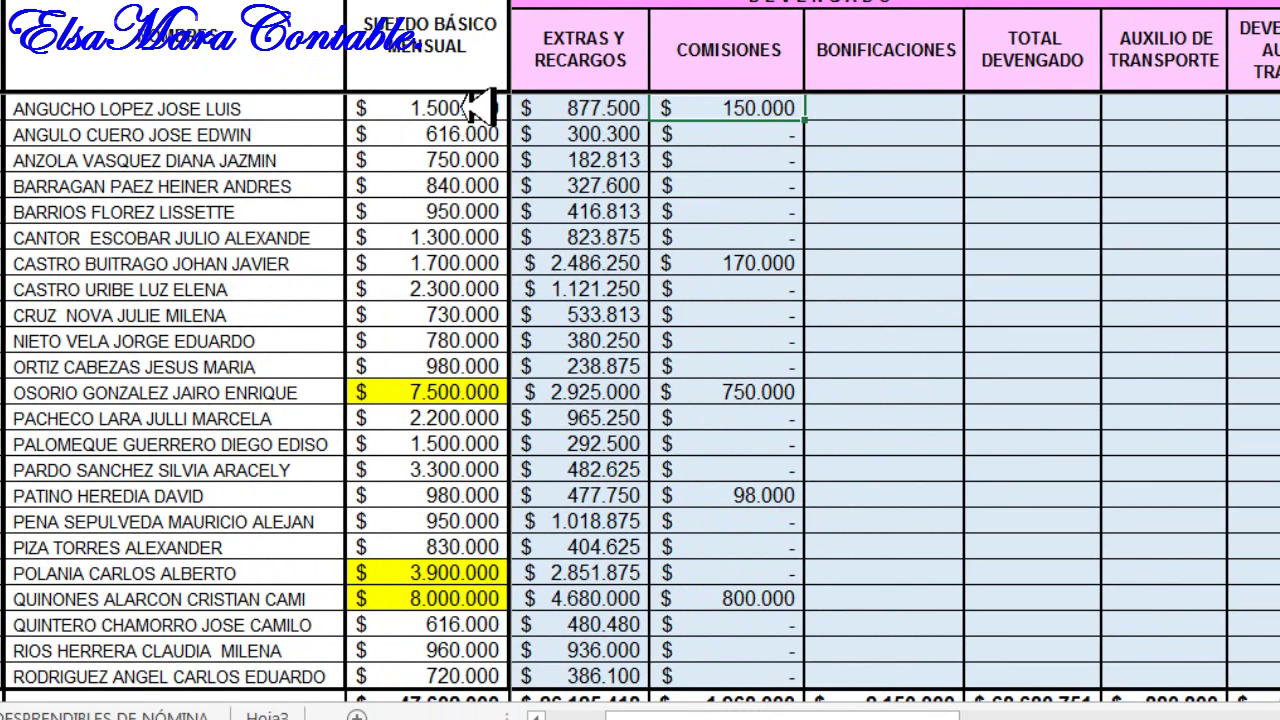
pyautogui.click(425, 108)
pyautogui.click(757, 108)
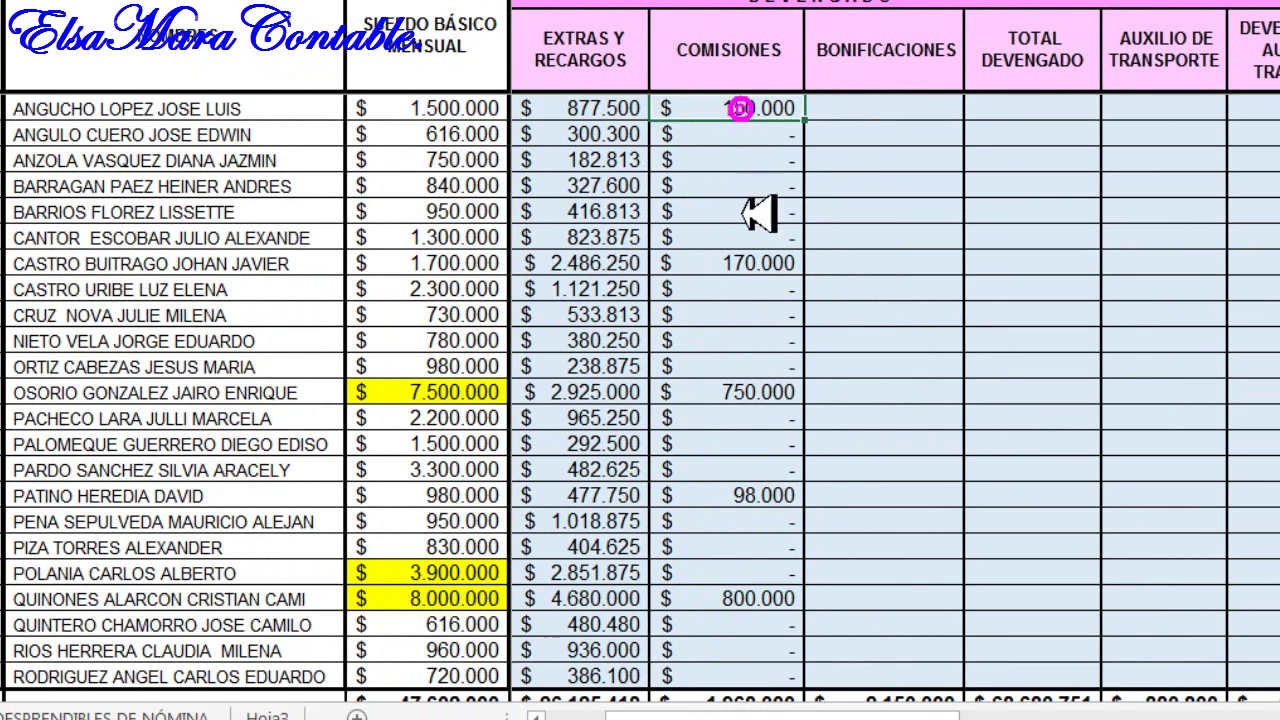
pyautogui.click(752, 264)
pyautogui.click(757, 390)
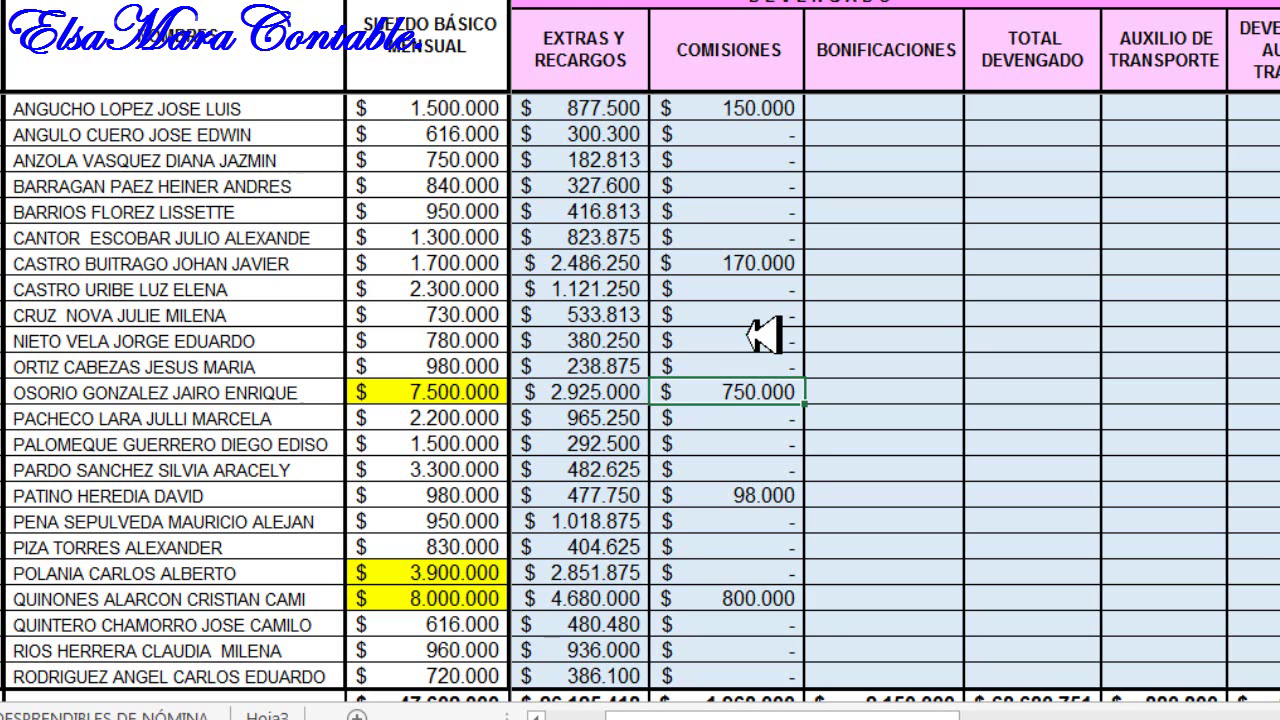
# Step: Make the hidden BONIFICACIONES amounts in column N visible in black font for all employees
pyautogui.click(872, 106)
pyautogui.scroll(1, 872, 106)
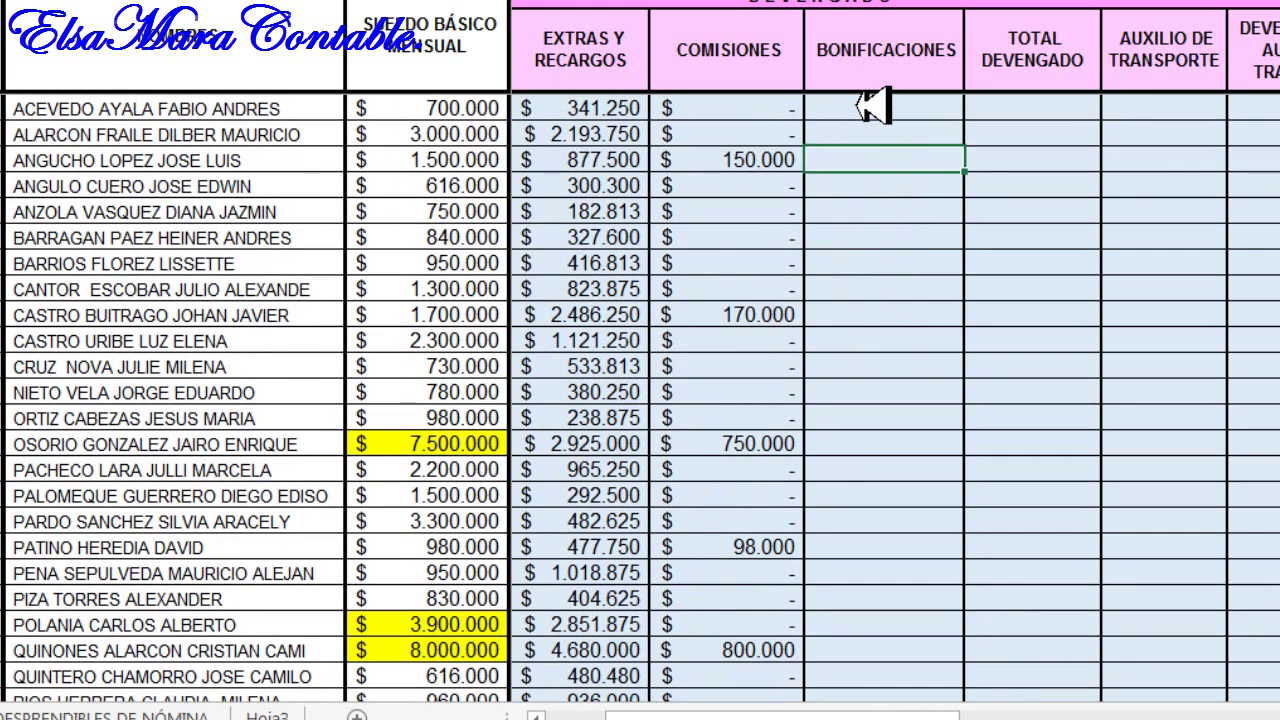
pyautogui.moveTo(872, 106); pyautogui.dragTo(870, 652)
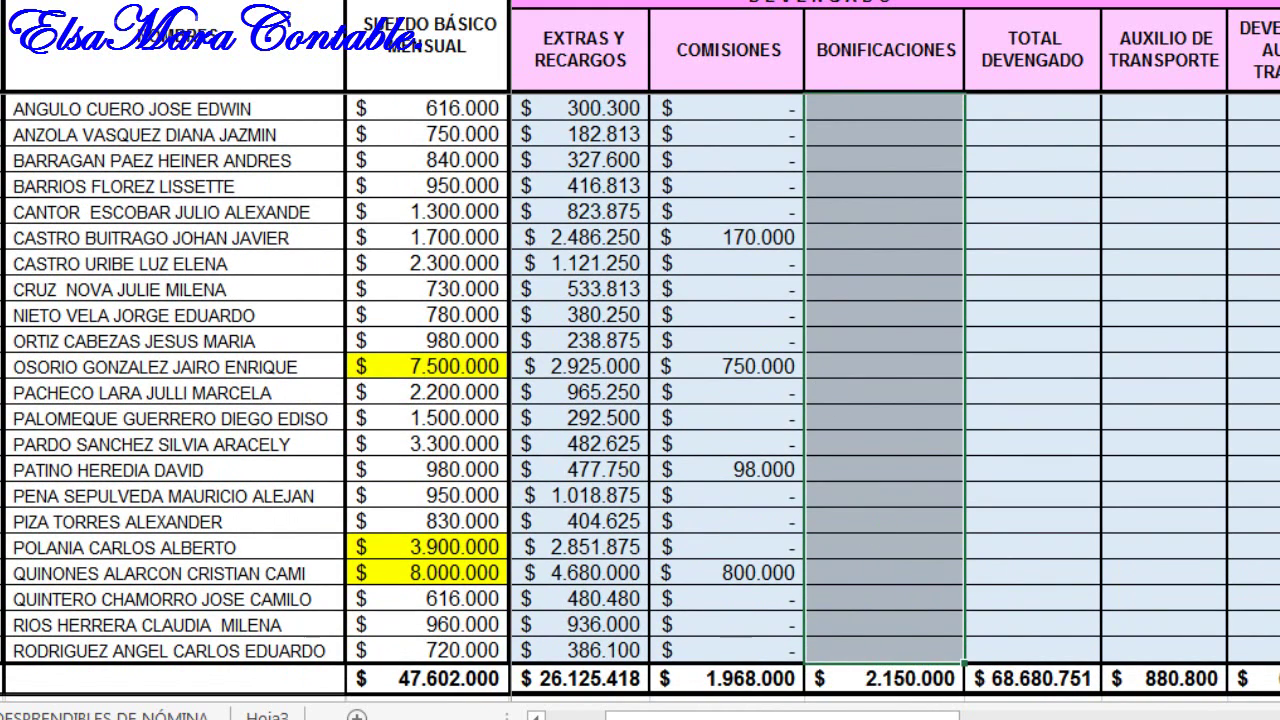
pyautogui.hotkey('ctrl', 'v')
# Step: Review the BONIFICACIONES amounts in column N against the employees who have COMISIONES
pyautogui.click(908, 212)
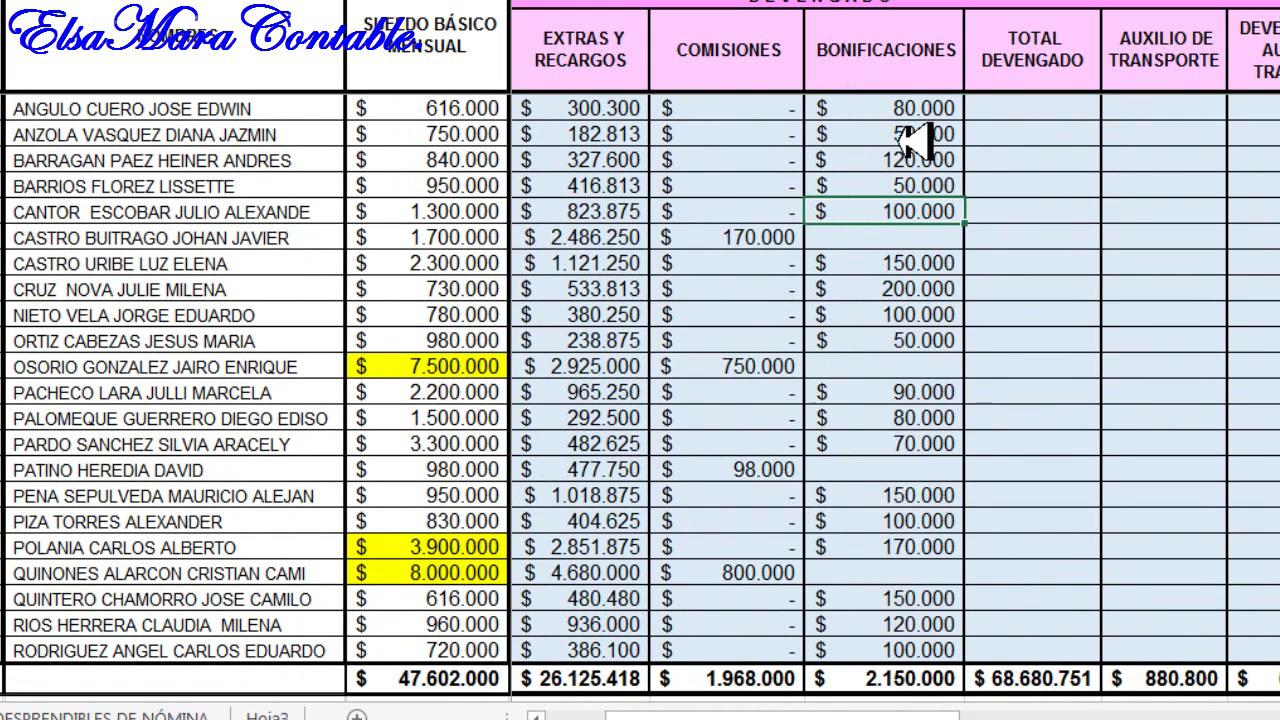
pyautogui.click(912, 160)
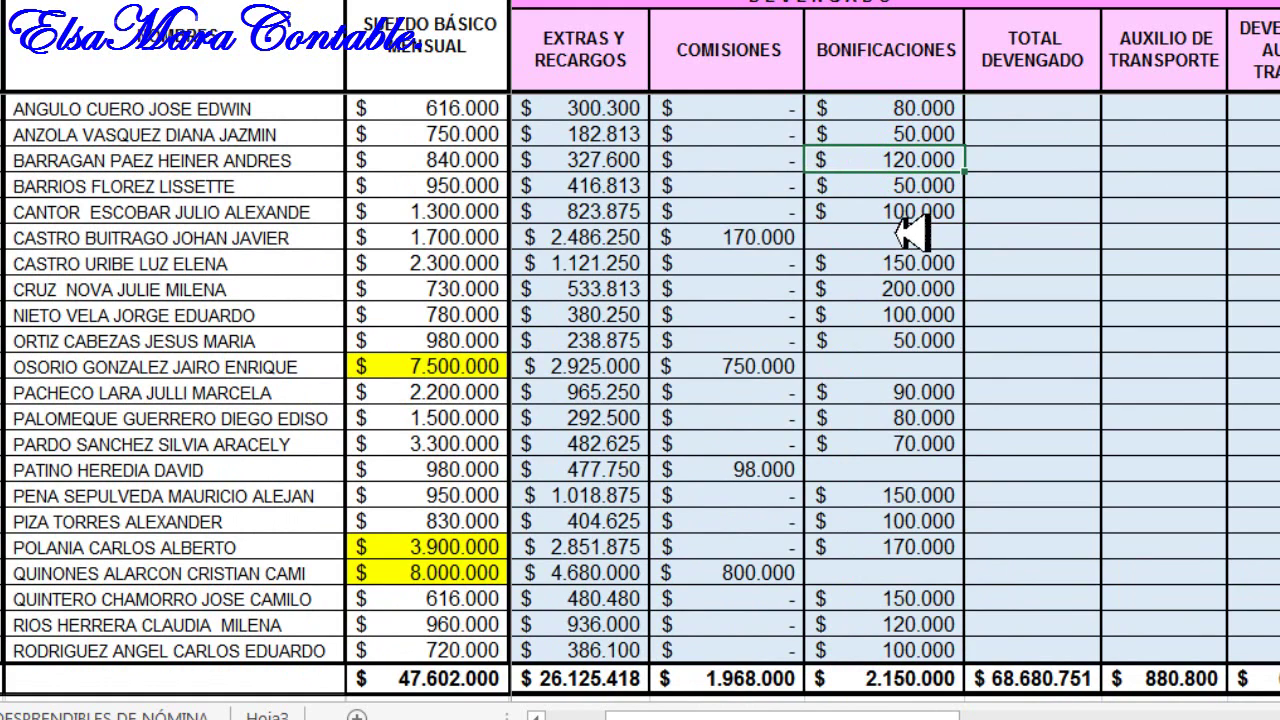
pyautogui.click(906, 265)
pyautogui.click(905, 420)
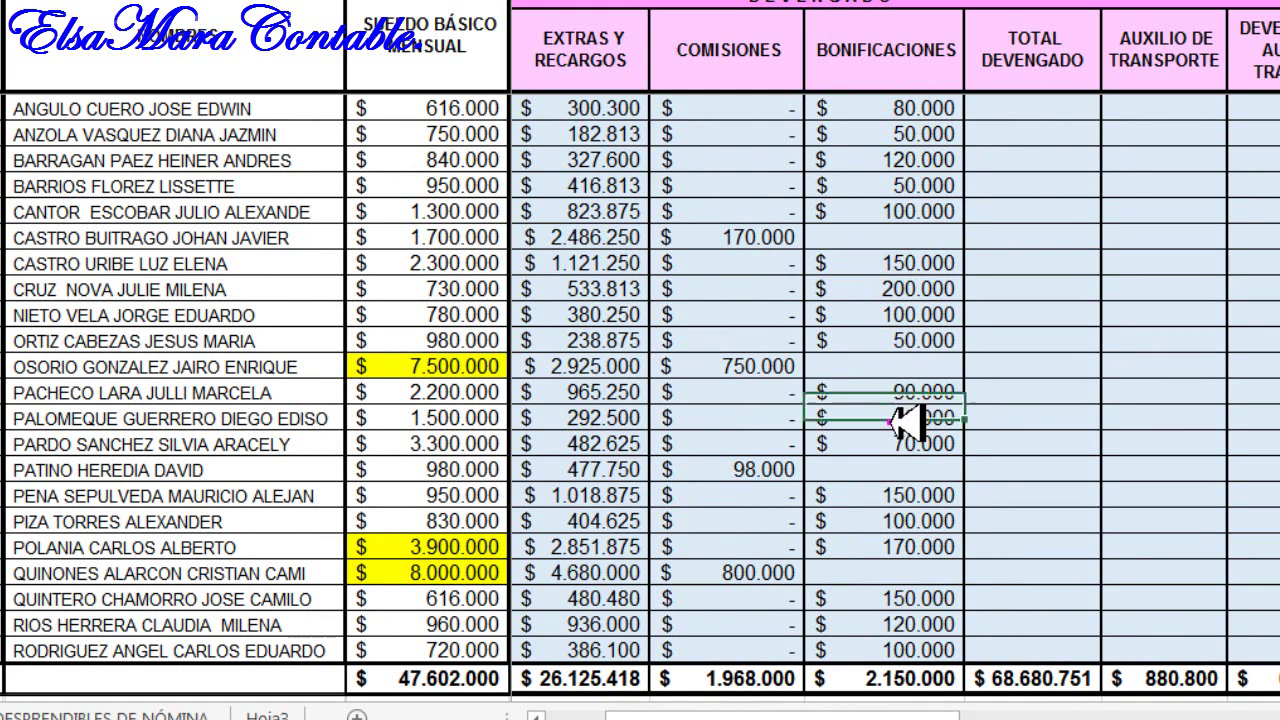
pyautogui.click(905, 516)
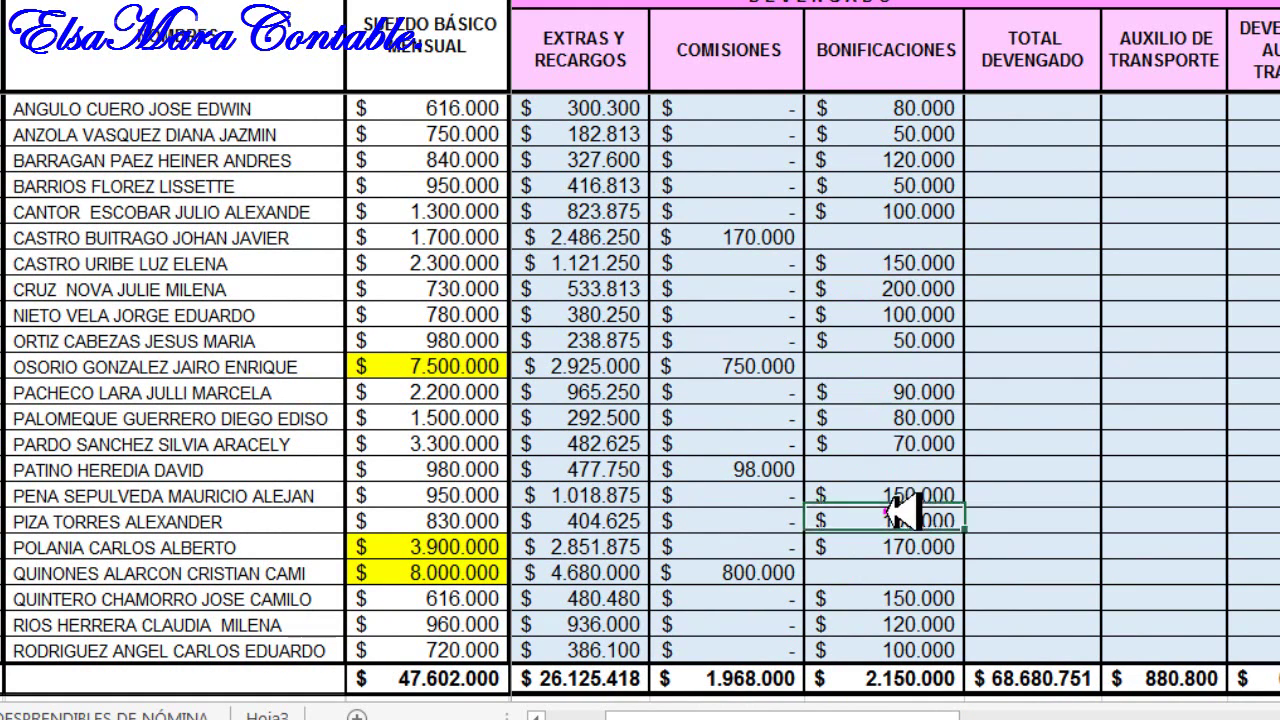
pyautogui.click(733, 237)
pyautogui.click(846, 237)
pyautogui.click(878, 206)
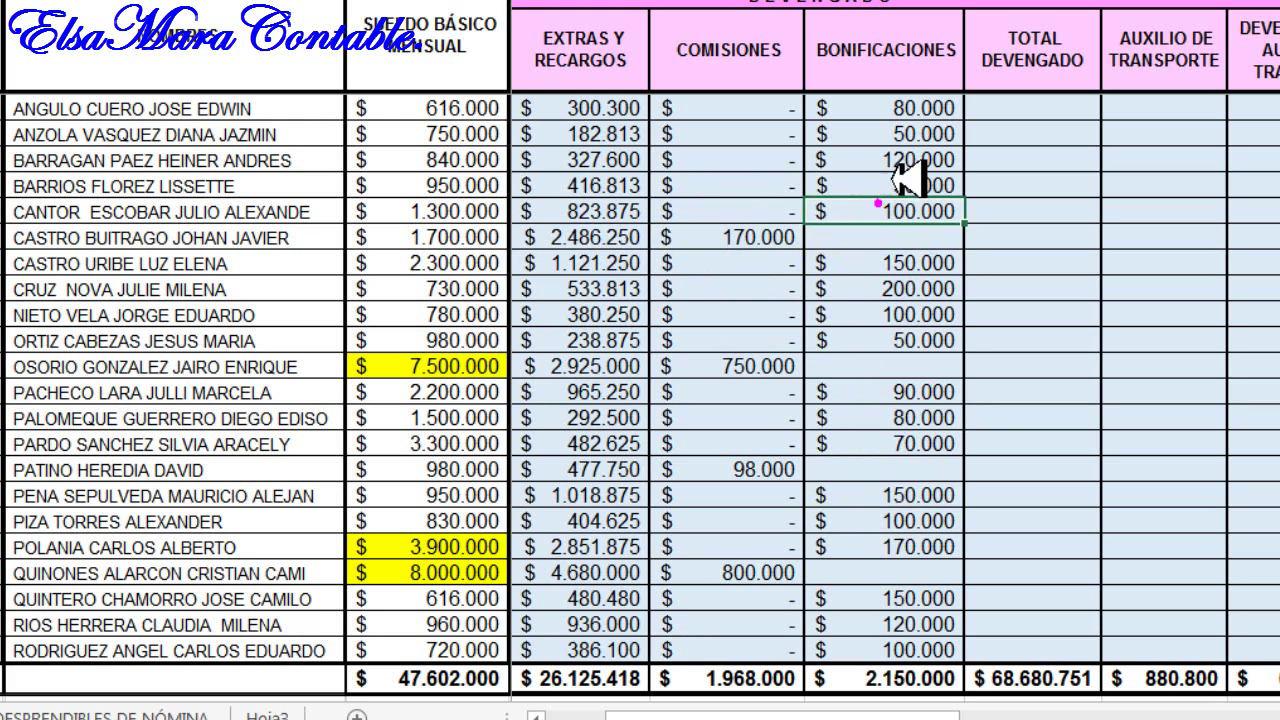
pyautogui.click(908, 133)
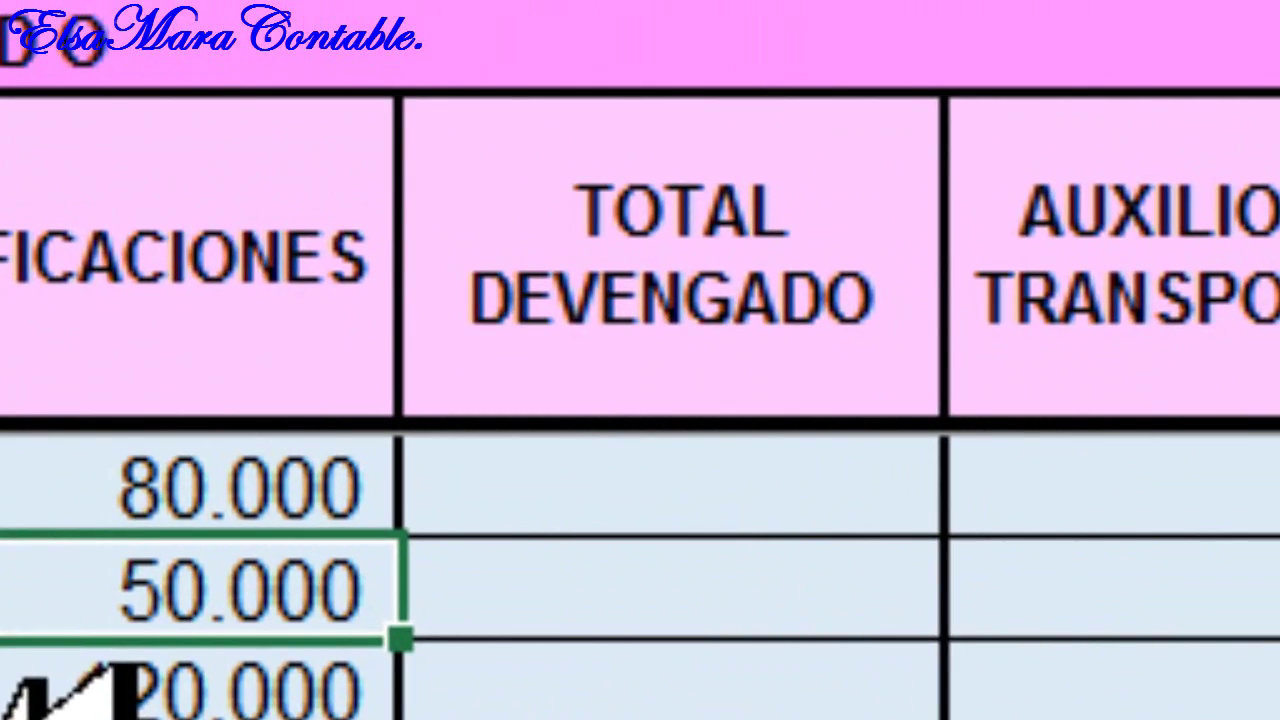
# Step: Make the hidden TOTAL DEVENGADO values in column O visible in black font for all employees
pyautogui.click(714, 486)
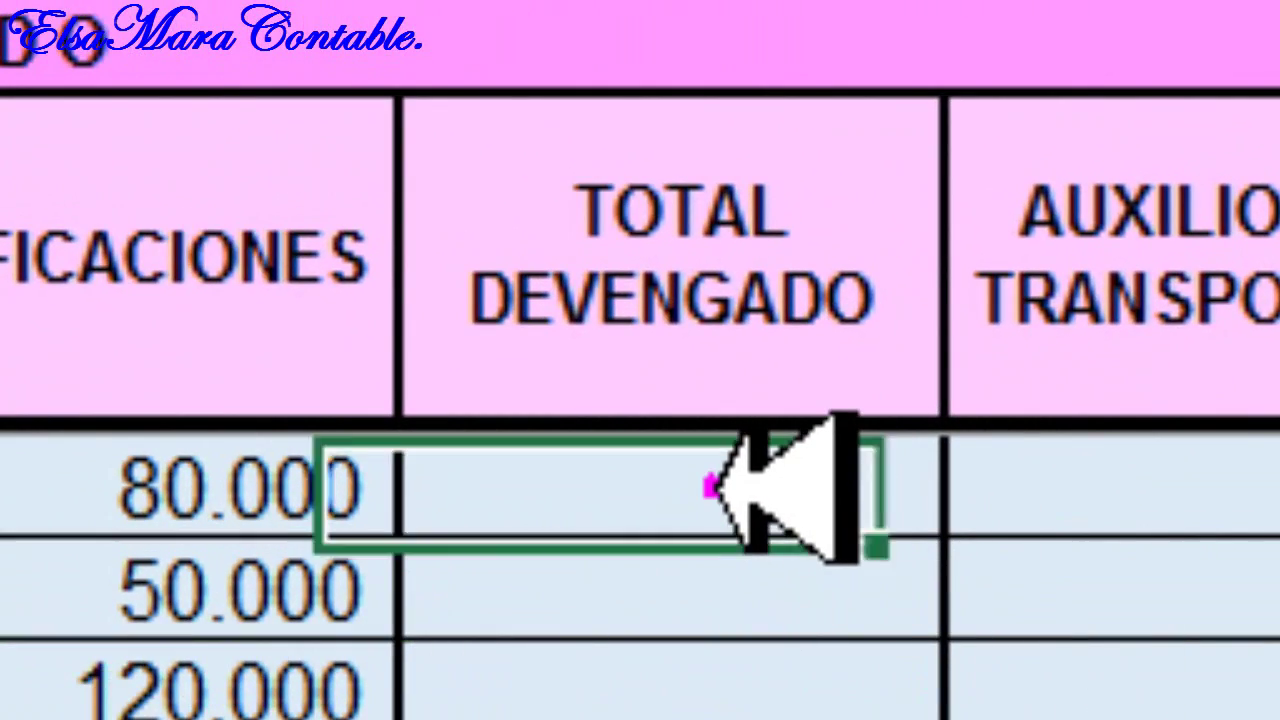
pyautogui.scroll(-1, 720, 486)
pyautogui.moveTo(709, 486); pyautogui.dragTo(700, 715)
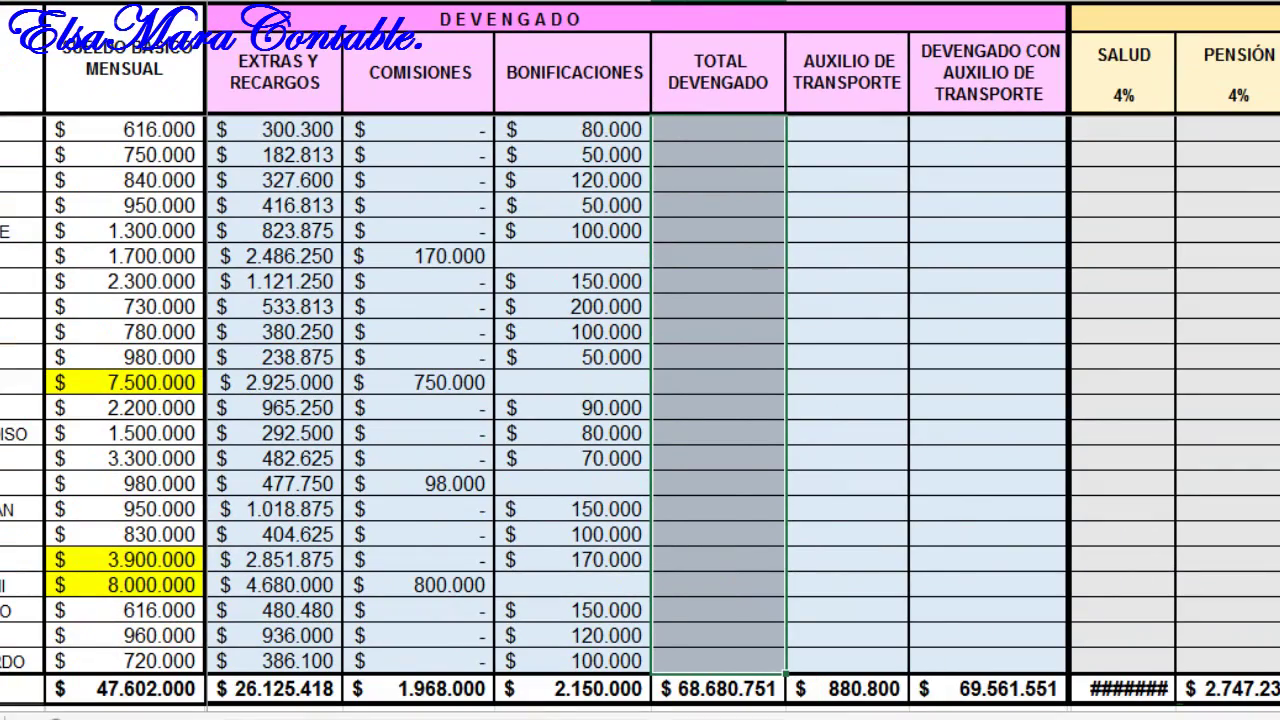
pyautogui.hotkey('ctrl', 'v')
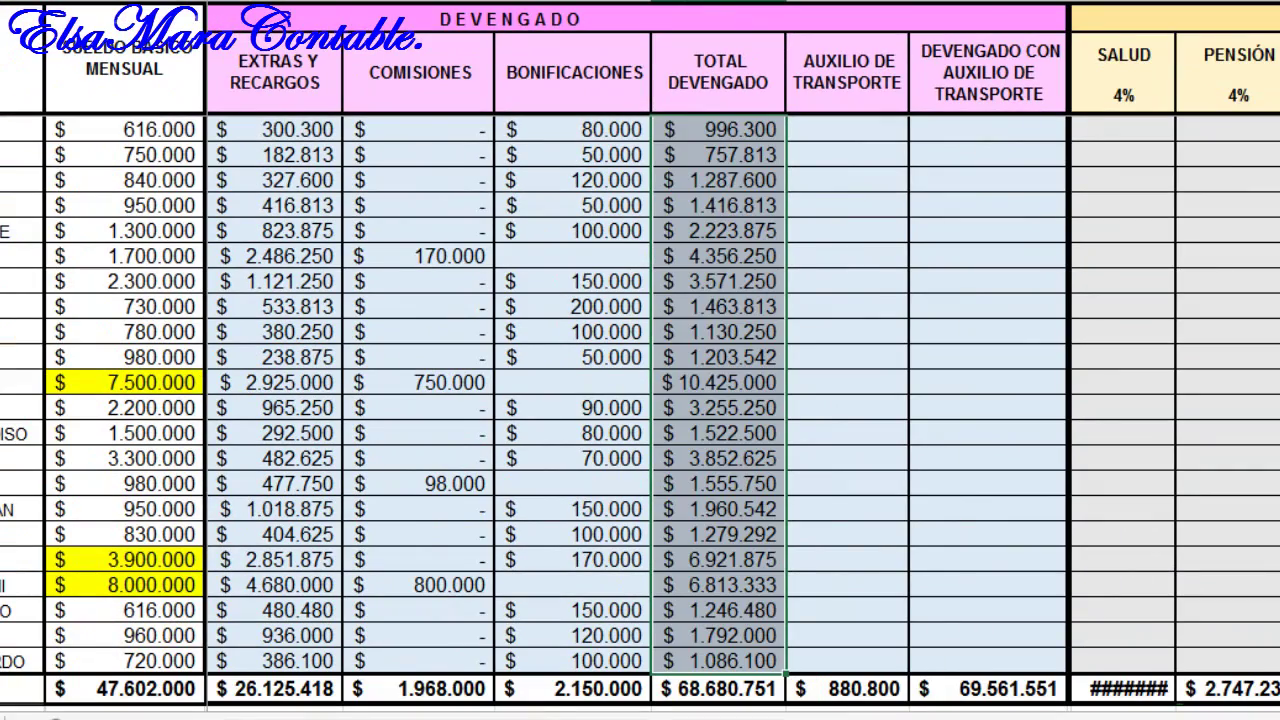
# Step: Calculate the first employee's TOTAL DEVENGADO in O11 with =SUMA(K11:N11), from BÁSICO DEVENGADO through BONIFICACIONES
pyautogui.click(700, 331)
pyautogui.scroll(1, 702, 331)
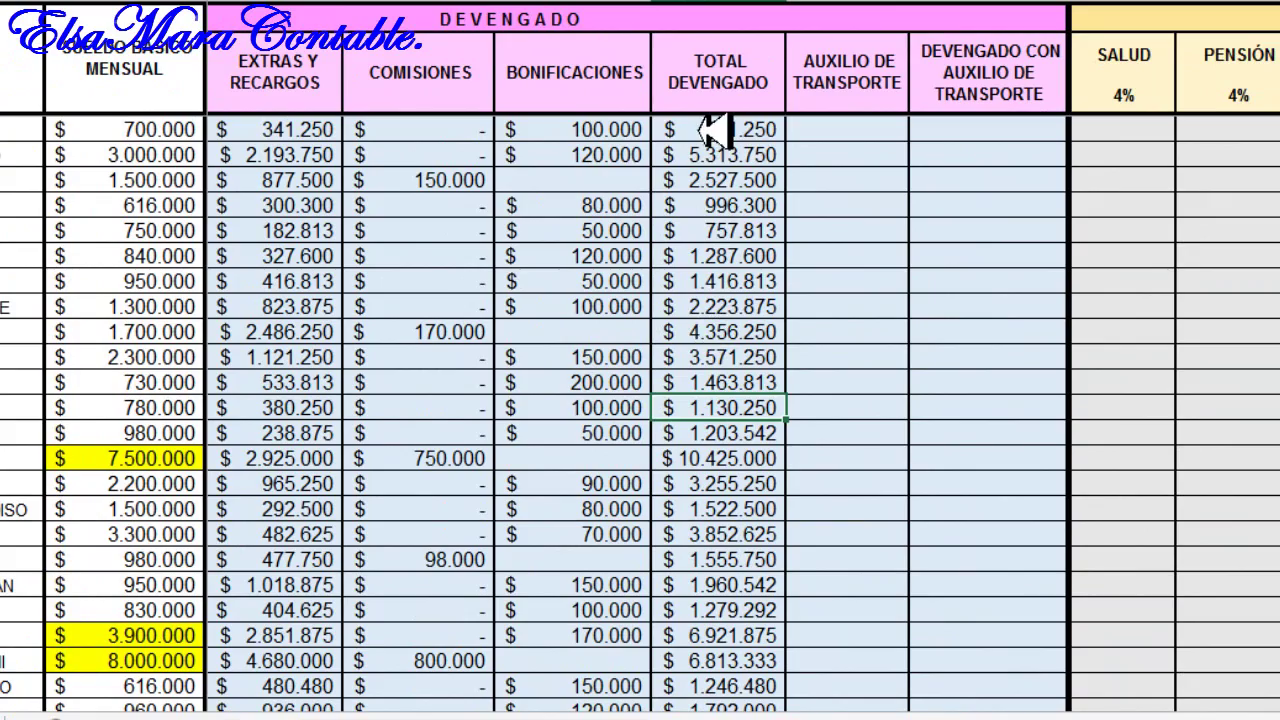
pyautogui.click(714, 130)
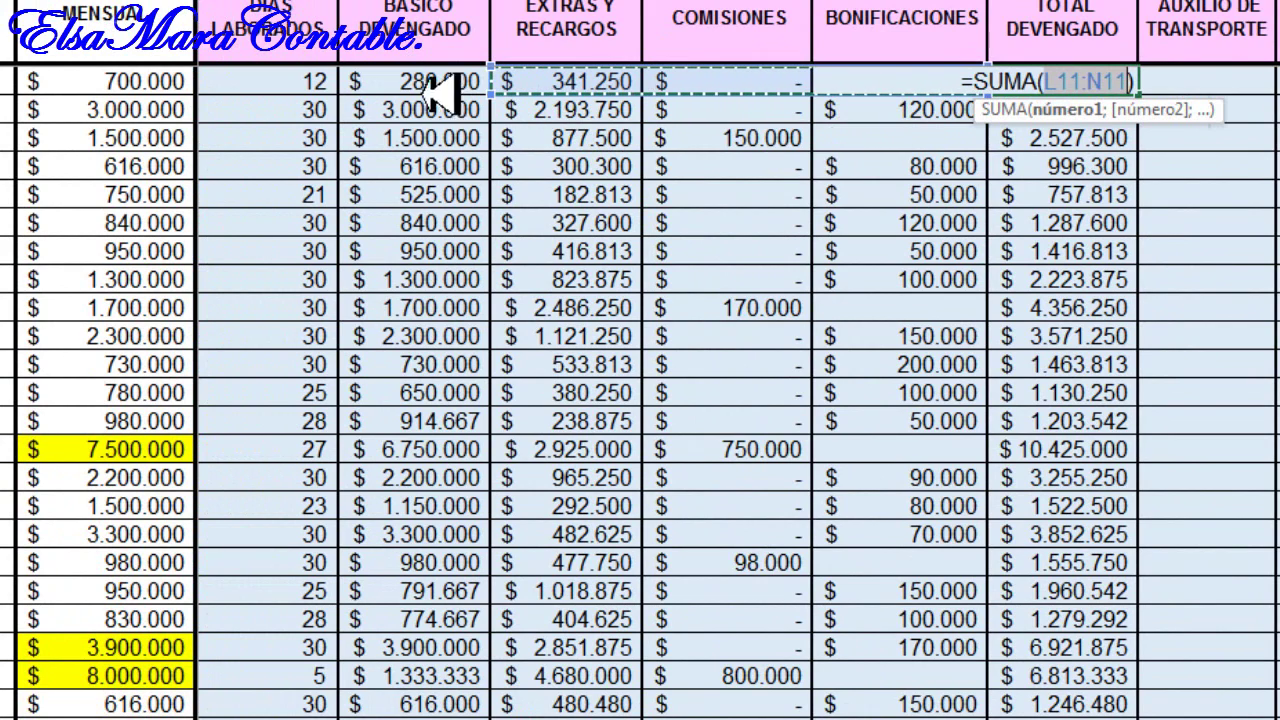
pyautogui.click(385, 80)
pyautogui.moveTo(385, 80); pyautogui.dragTo(893, 80)
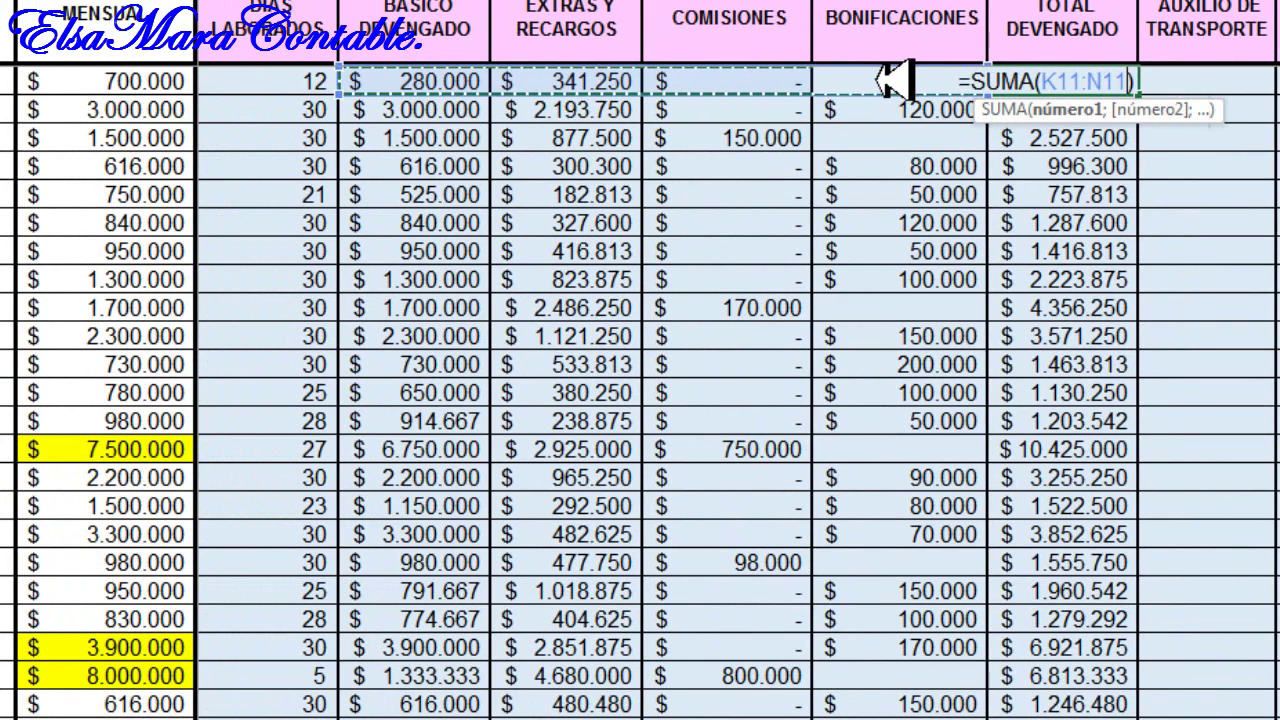
pyautogui.press('Return')
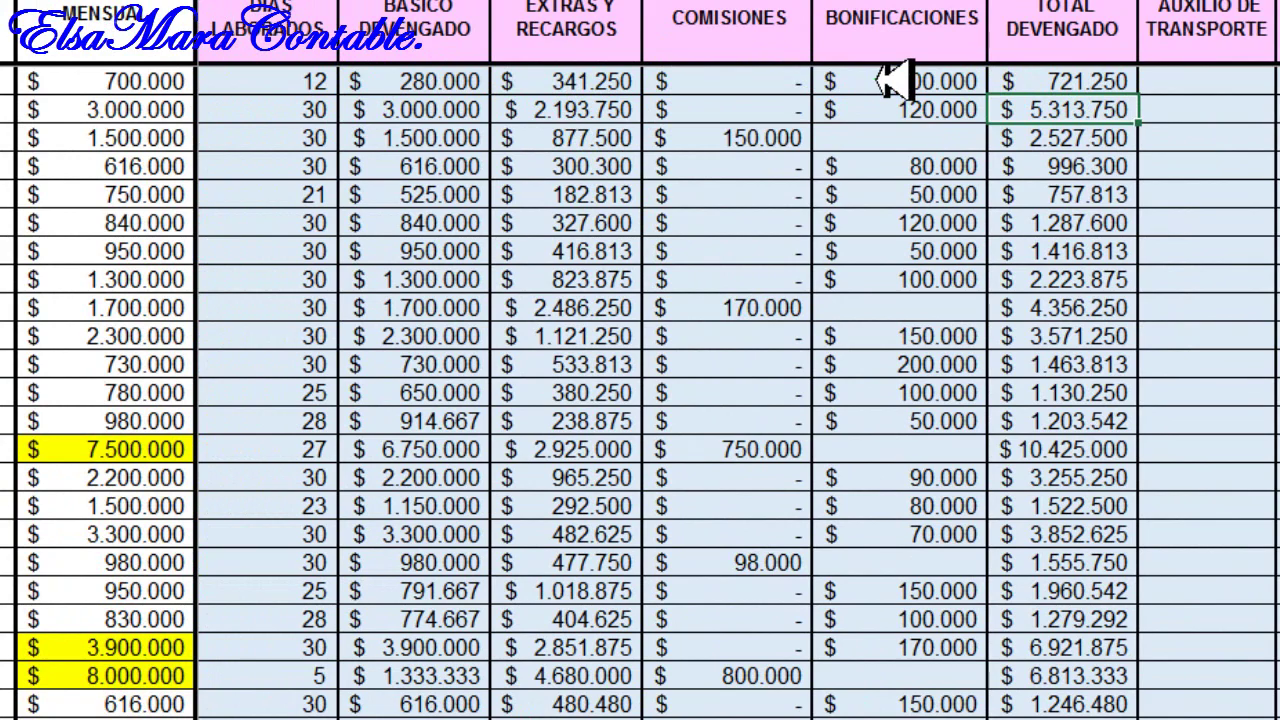
# Step: Copy the TOTAL DEVENGADO formula from O11 down column O for all remaining employees
pyautogui.click(1072, 110)
pyautogui.click(1094, 80)
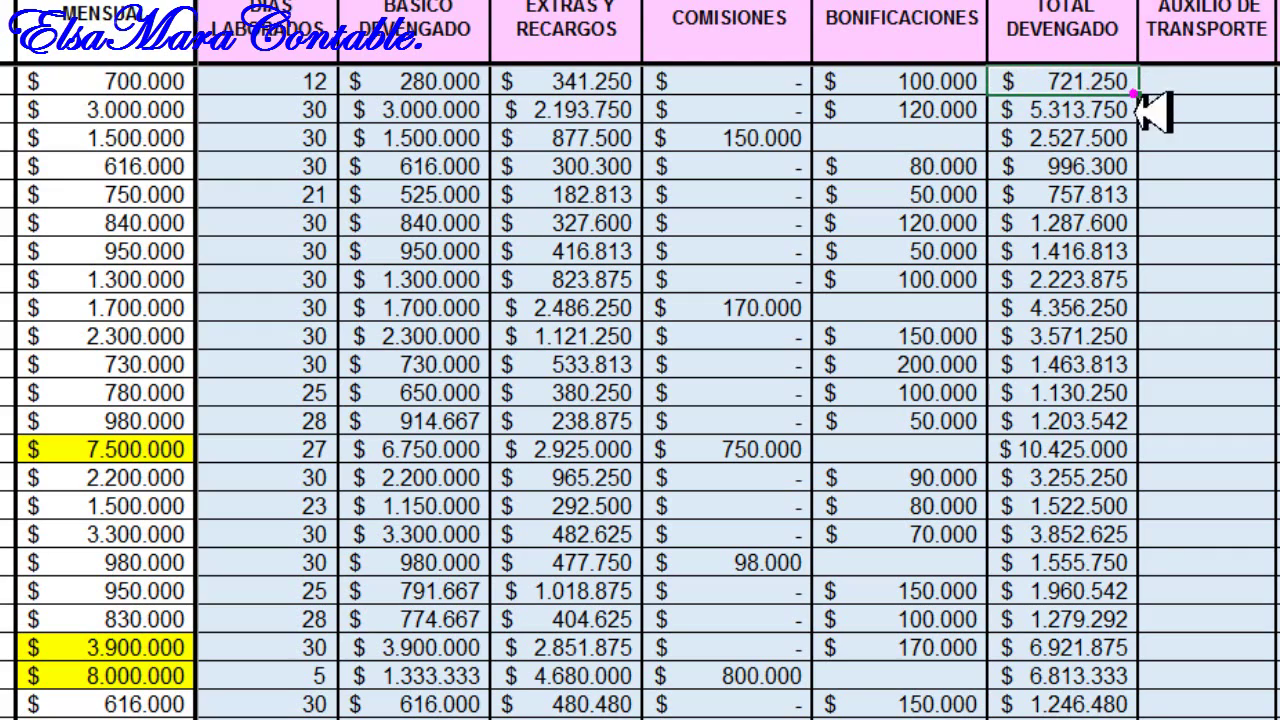
pyautogui.moveTo(1136, 94)
pyautogui.mouseDown()
pyautogui.moveTo(1150, 685)
pyautogui.moveTo(1149, 666)
pyautogui.moveTo(1140, 678)
pyautogui.moveTo(1152, 674)
pyautogui.mouseUp()
pyautogui.click(1080, 505)
pyautogui.scroll(1, 1078, 487)
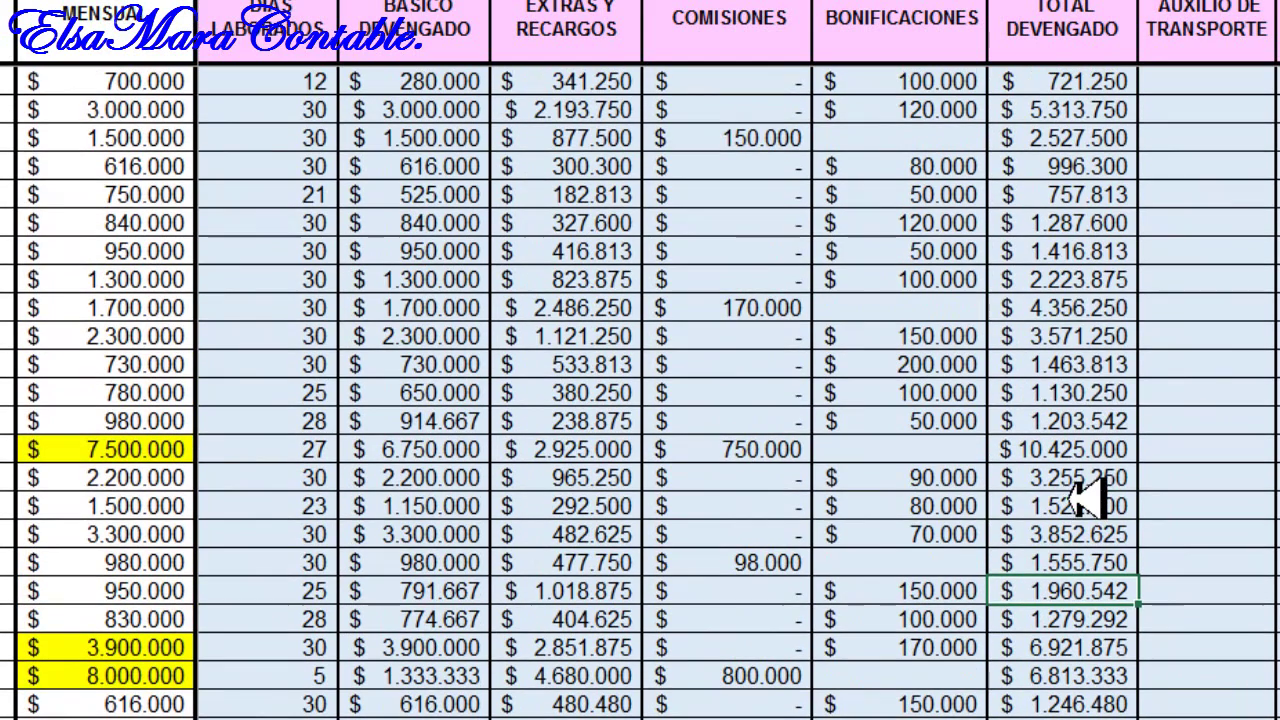
# Step: Examine the TOTAL DEVENGADO values in column O for the first employees and the adjoining AUXILIO DE TRANSPORTE heading
pyautogui.click(1085, 305)
pyautogui.press('Up')
pyautogui.press('Up')
pyautogui.press('Up')
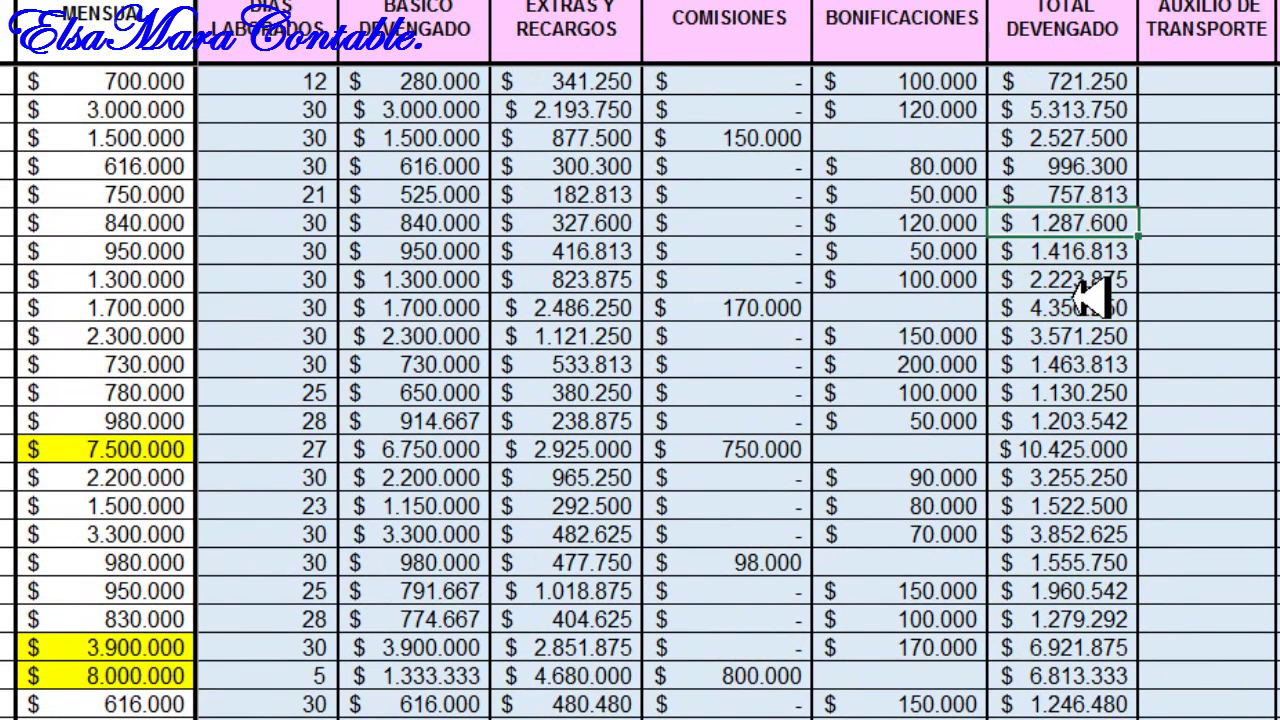
pyautogui.press('Up')
pyautogui.press('Up')
pyautogui.press('Up')
pyautogui.press('Up')
pyautogui.press('Up')
pyautogui.press('Up')
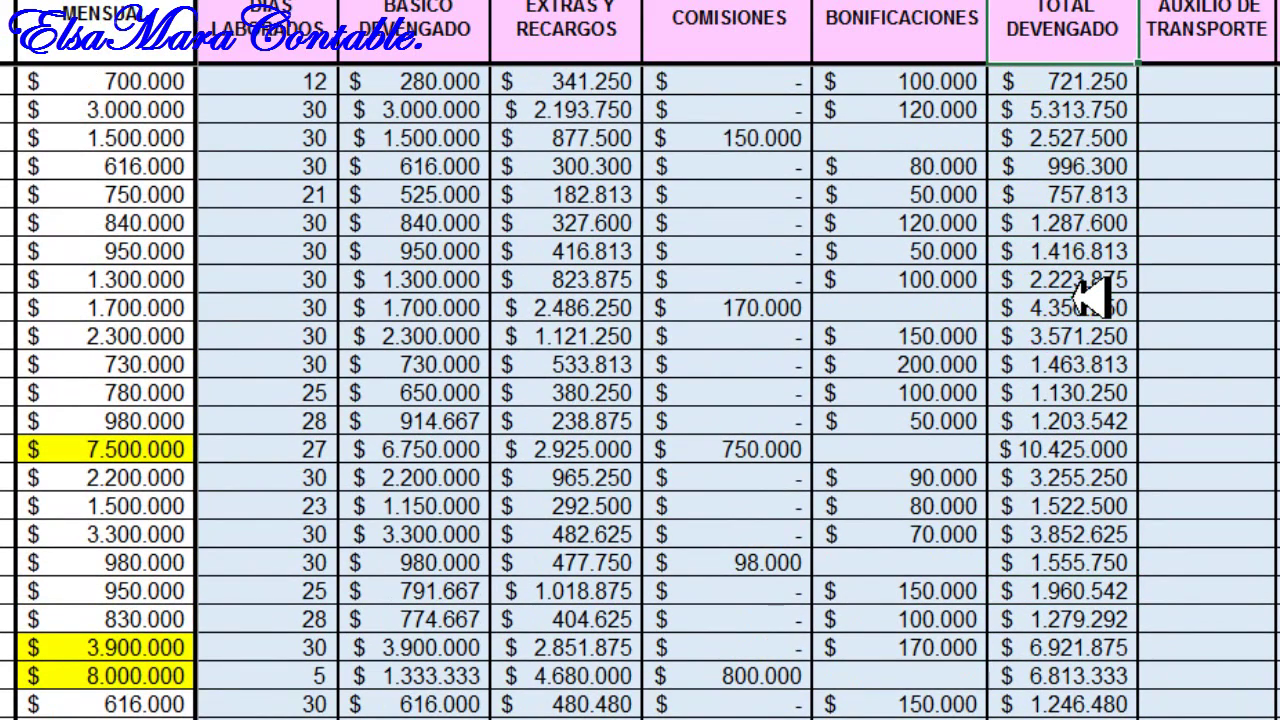
pyautogui.press('Down')
pyautogui.press('Down')
pyautogui.press('Down')
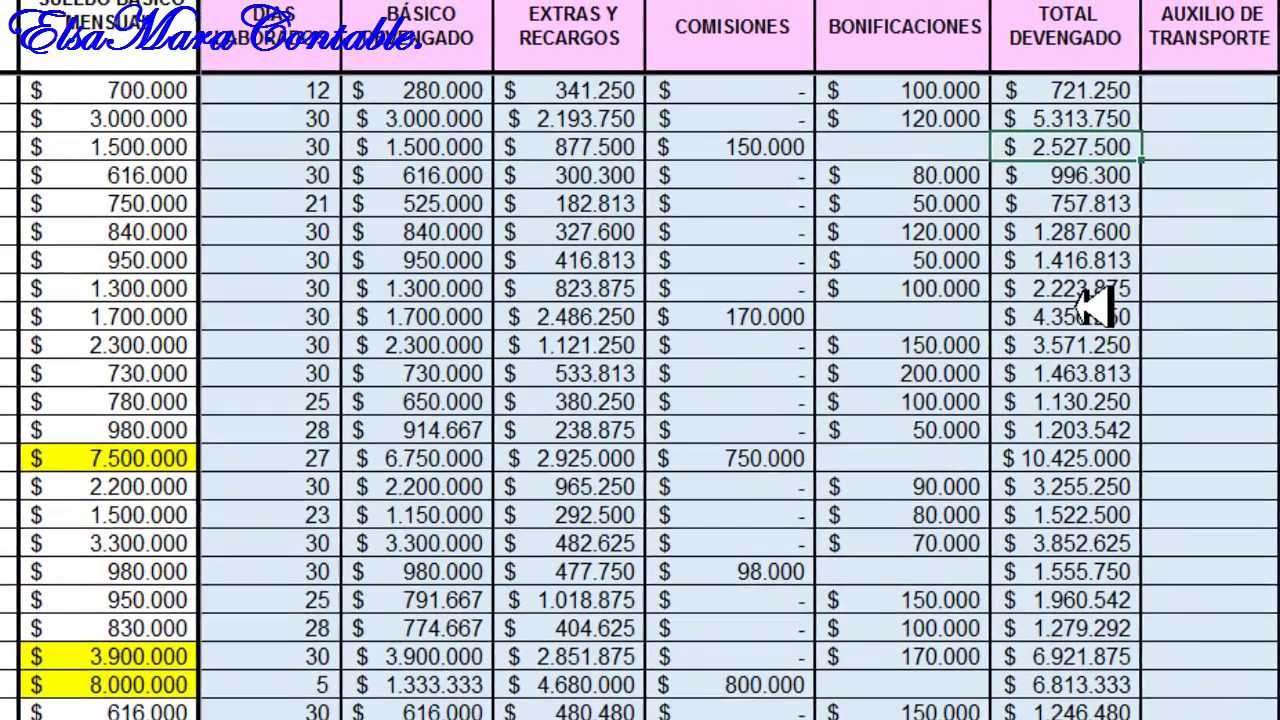
pyautogui.press('Up')
pyautogui.press('Up')
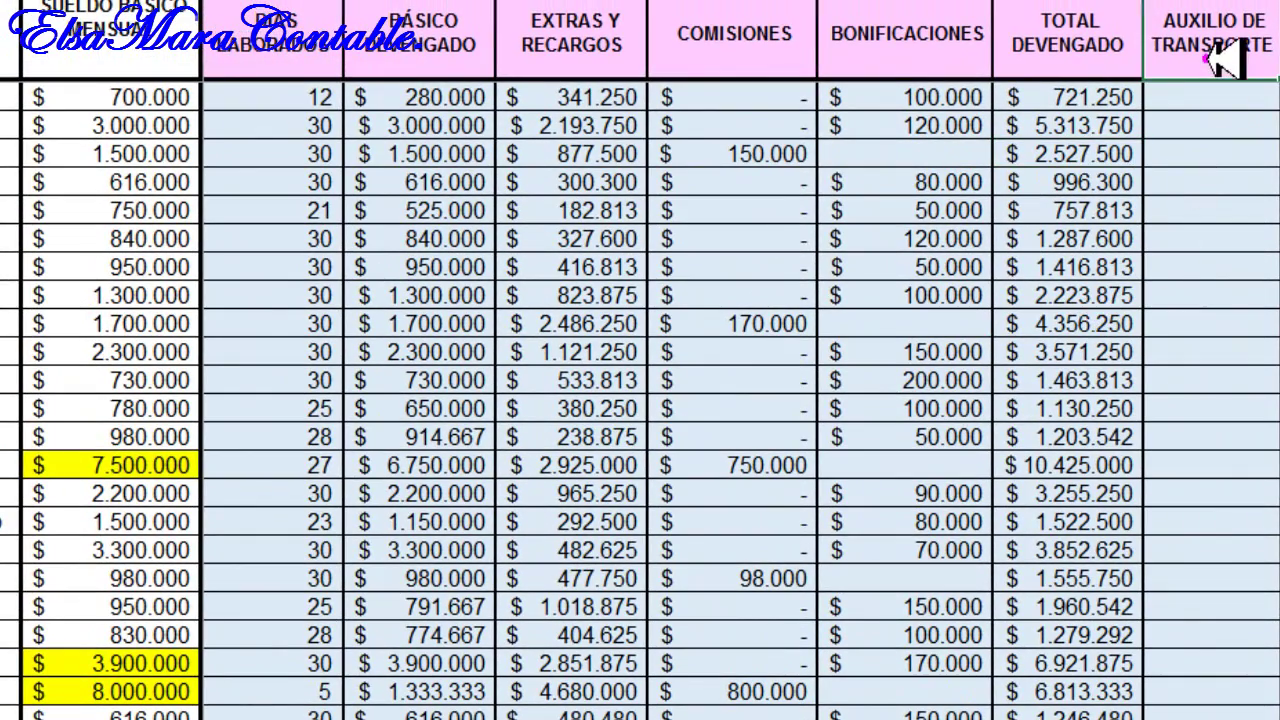
pyautogui.click(1070, 100)
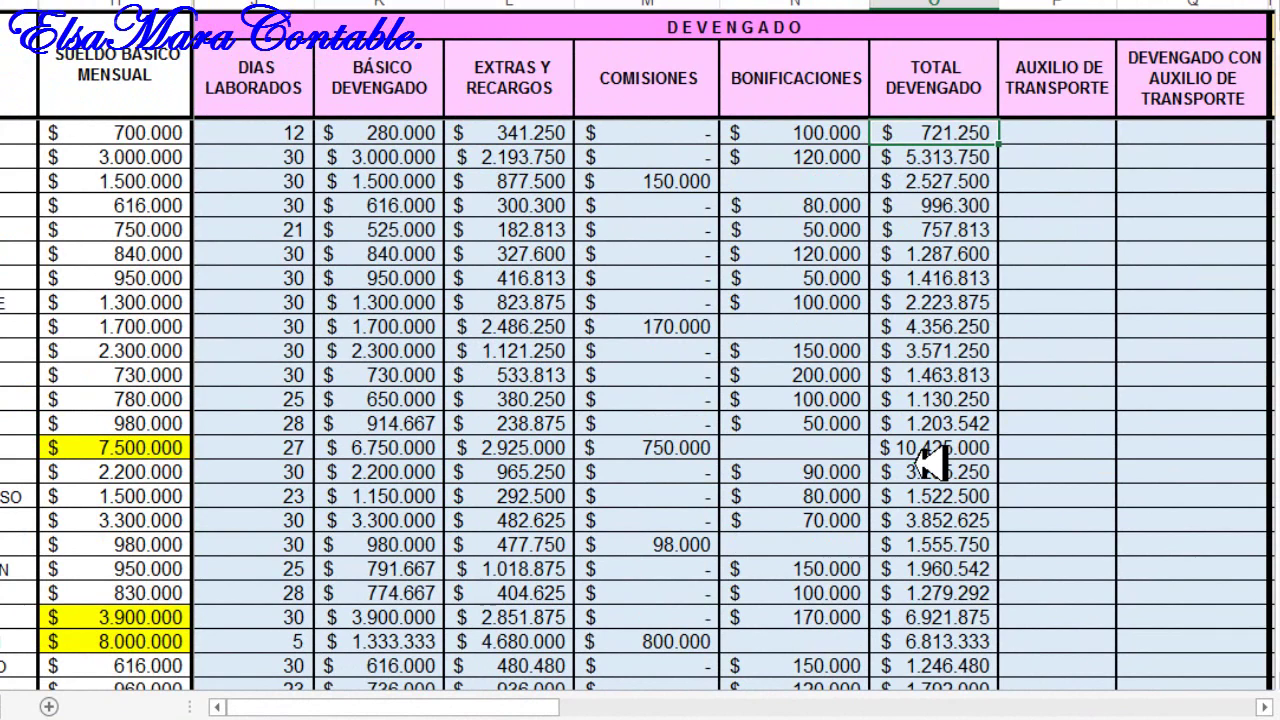
# Step: Make the hidden AUXILIO DE TRANSPORTE amounts in column P visible in black font for all employees
pyautogui.click(1062, 133)
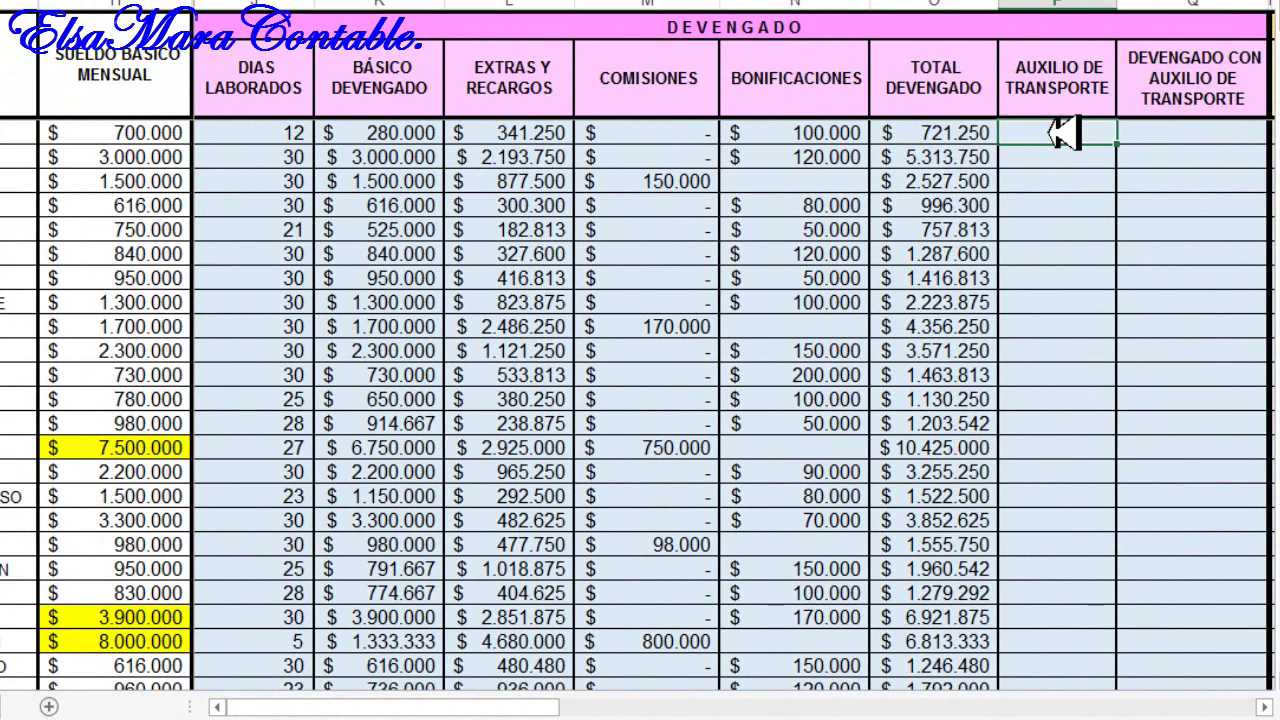
pyautogui.moveTo(1062, 133); pyautogui.dragTo(1057, 640)
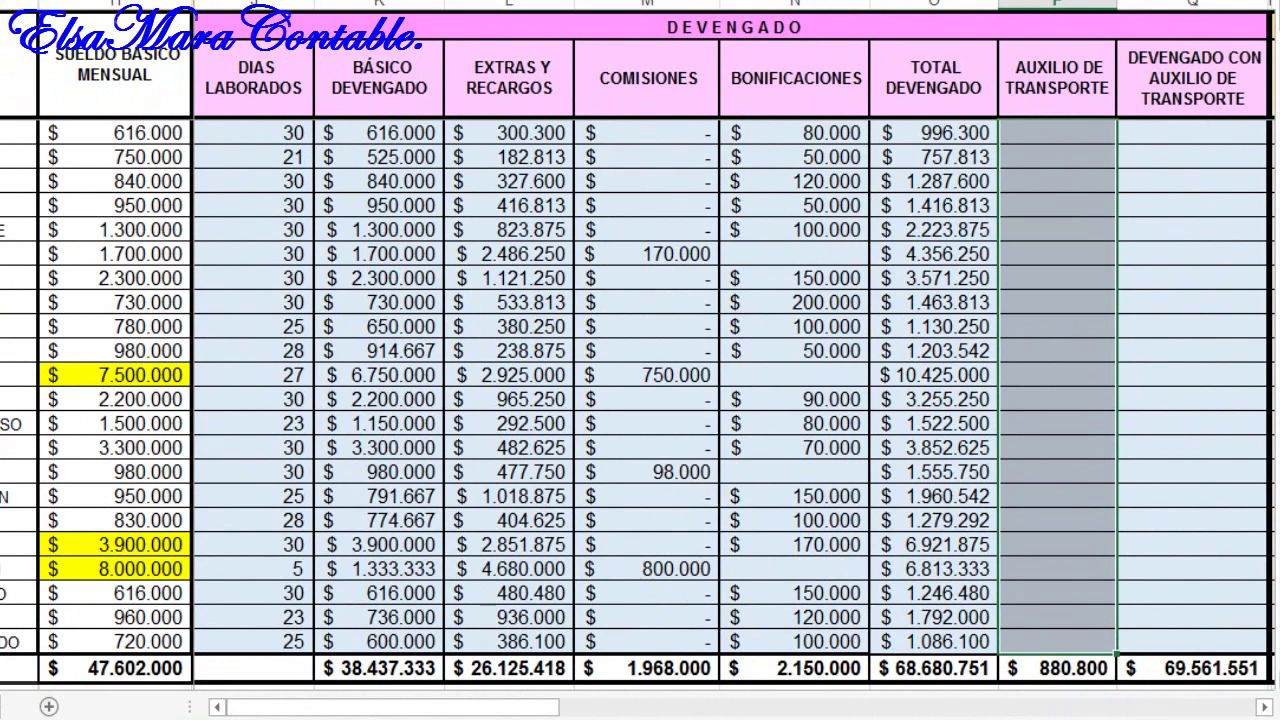
pyautogui.hotkey('ctrl', 'Return')
pyautogui.click(1057, 134)
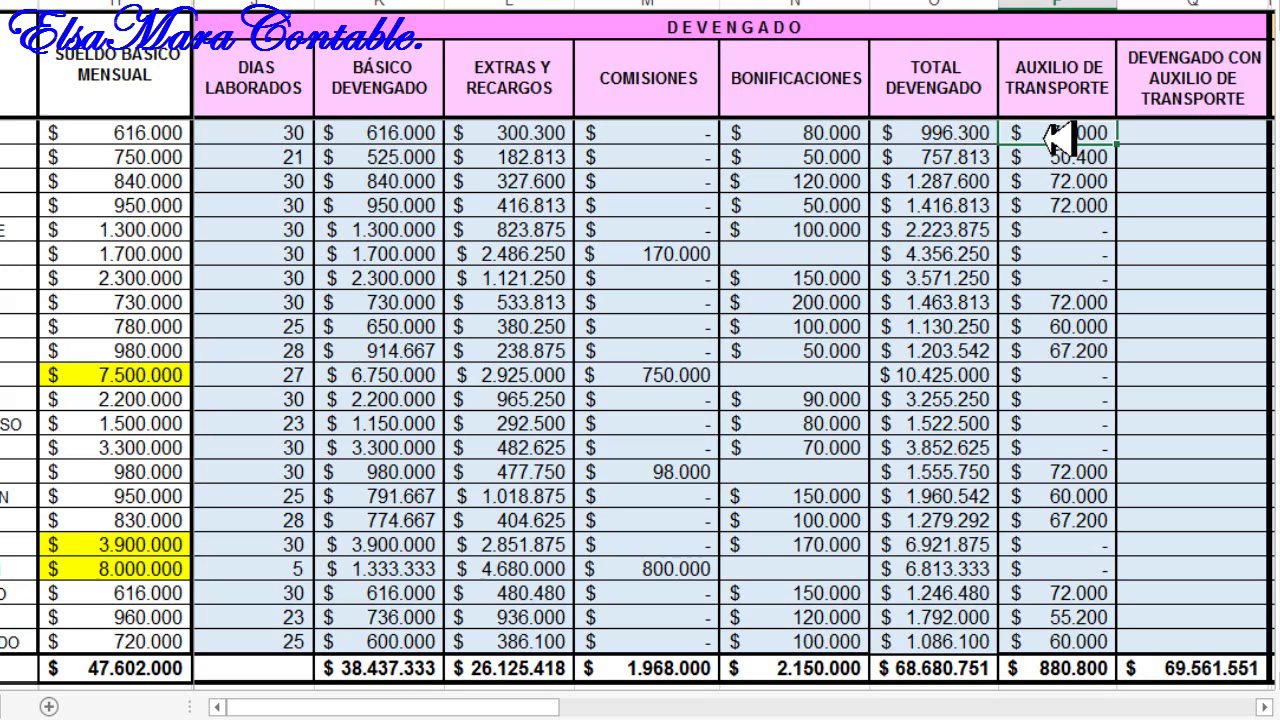
# Step: Examine the AUXILIO DE TRANSPORTE formula in P14: its H14 salary condition, the 1232000 limit, and the 72000/30 proration by days worked
pyautogui.doubleClick(1057, 137)
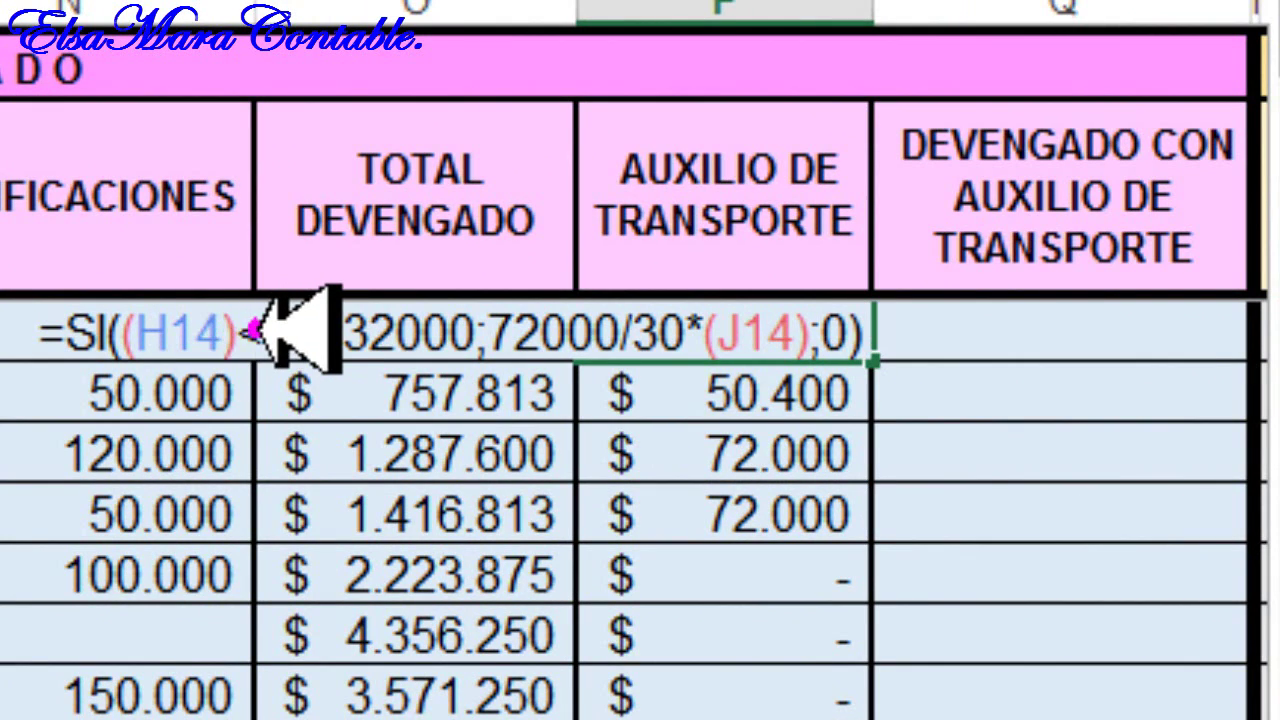
pyautogui.click(295, 330)
pyautogui.click(262, 330)
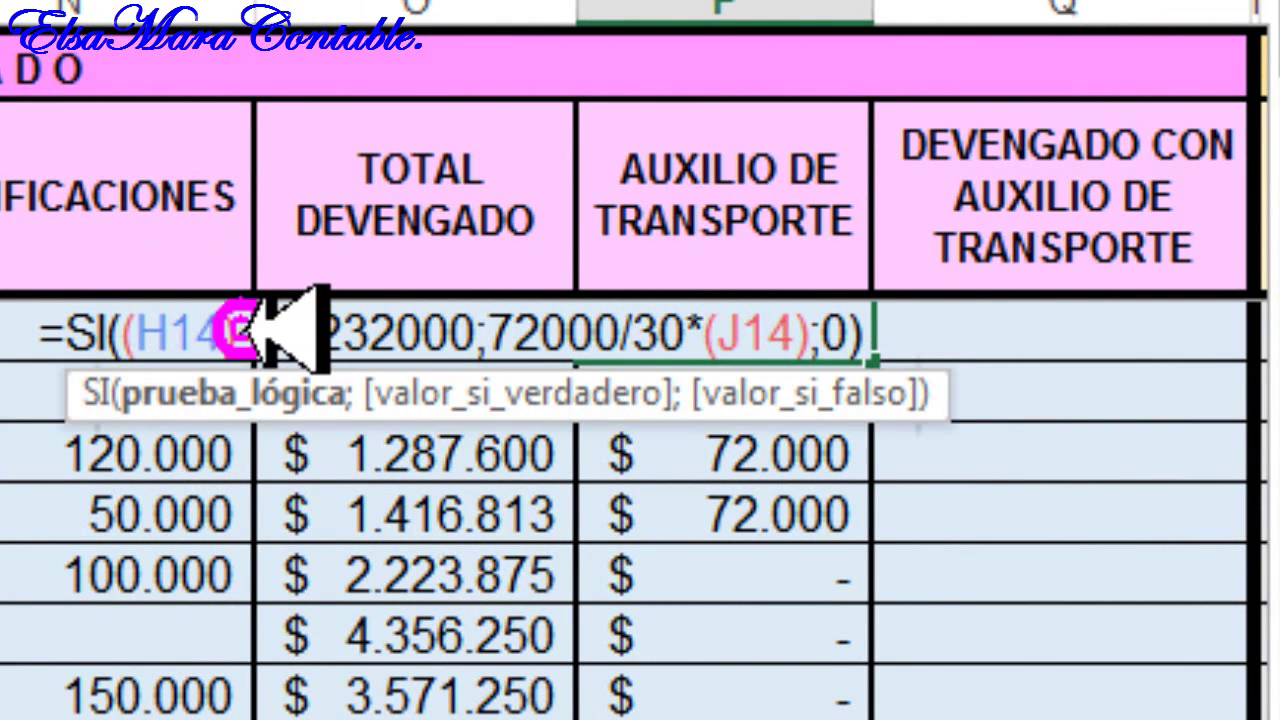
pyautogui.moveTo(292, 330); pyautogui.dragTo(478, 330)
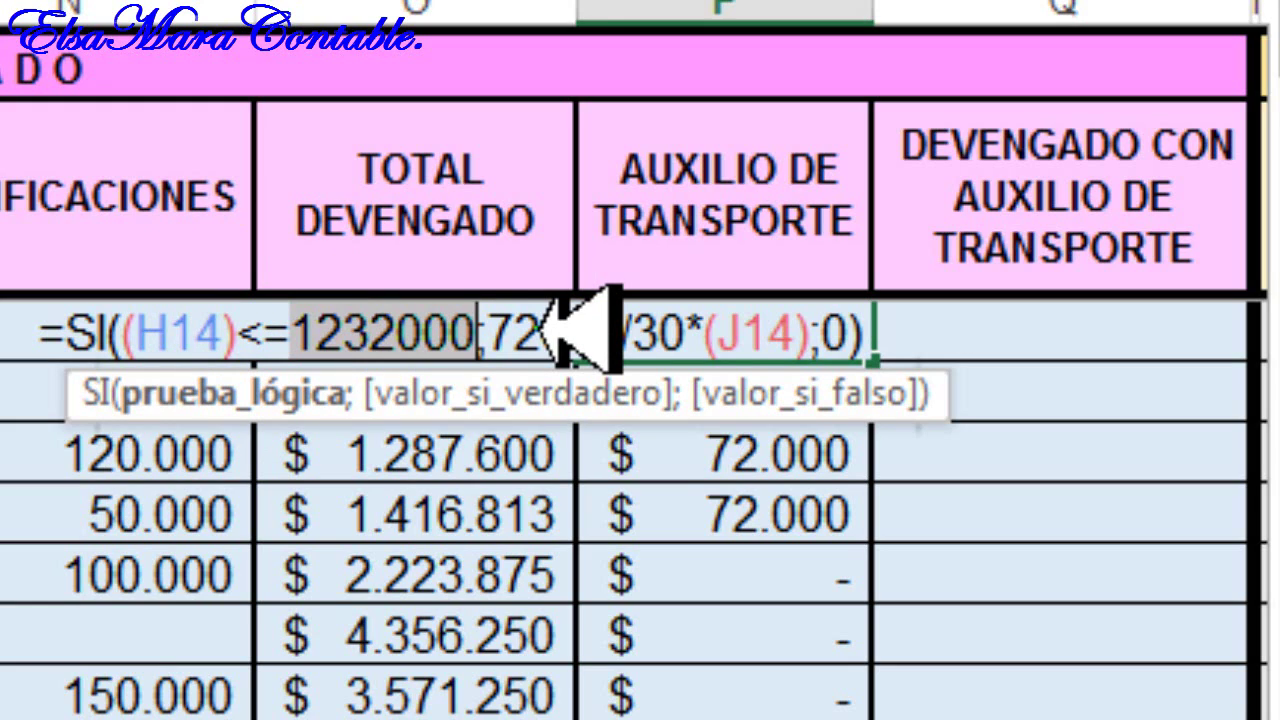
pyautogui.click(490, 324)
pyautogui.moveTo(492, 322); pyautogui.dragTo(622, 330)
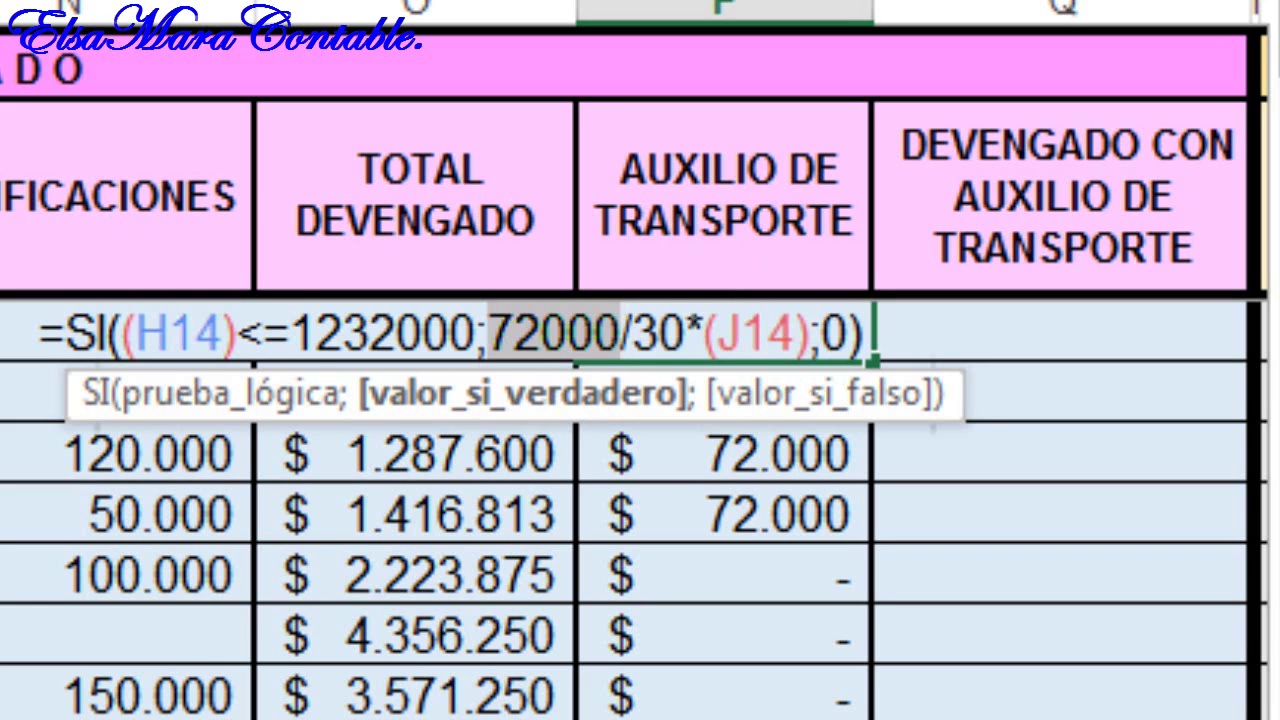
pyautogui.press('Return')
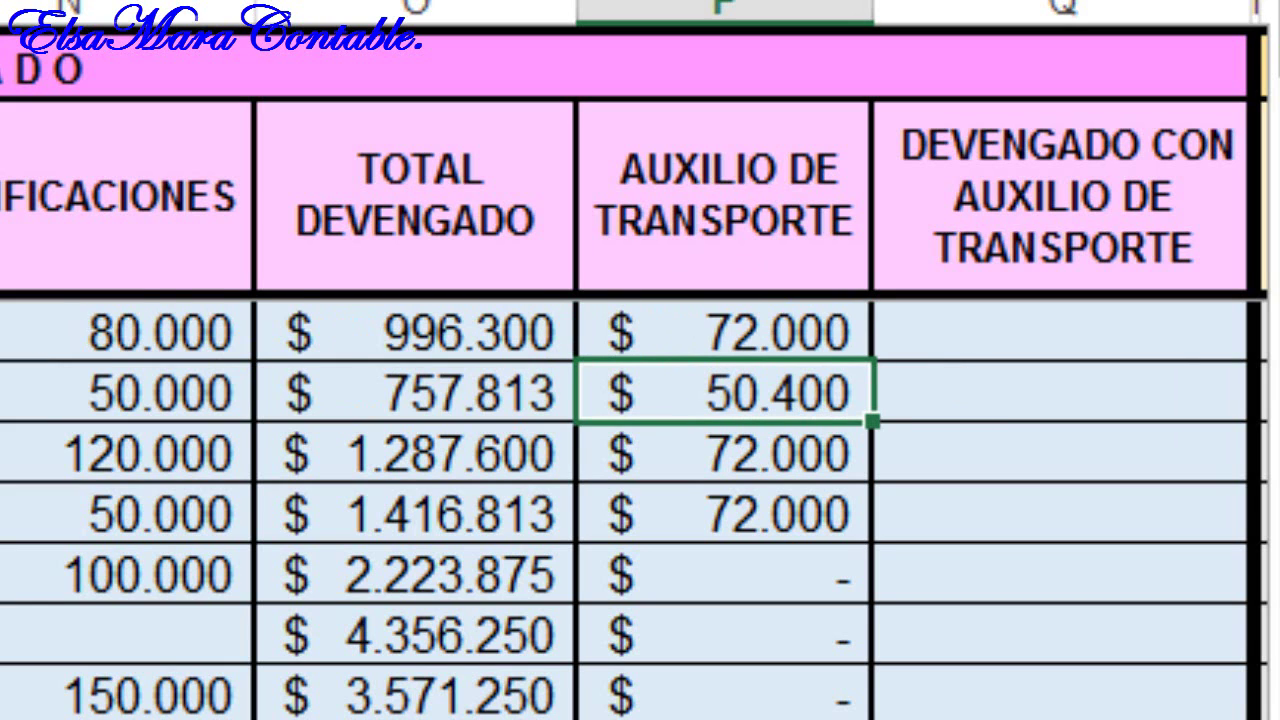
# Step: Review the AUXILIO DE TRANSPORTE amounts in column P for the first employees
pyautogui.click(628, 516)
pyautogui.scroll(1, 650, 520)
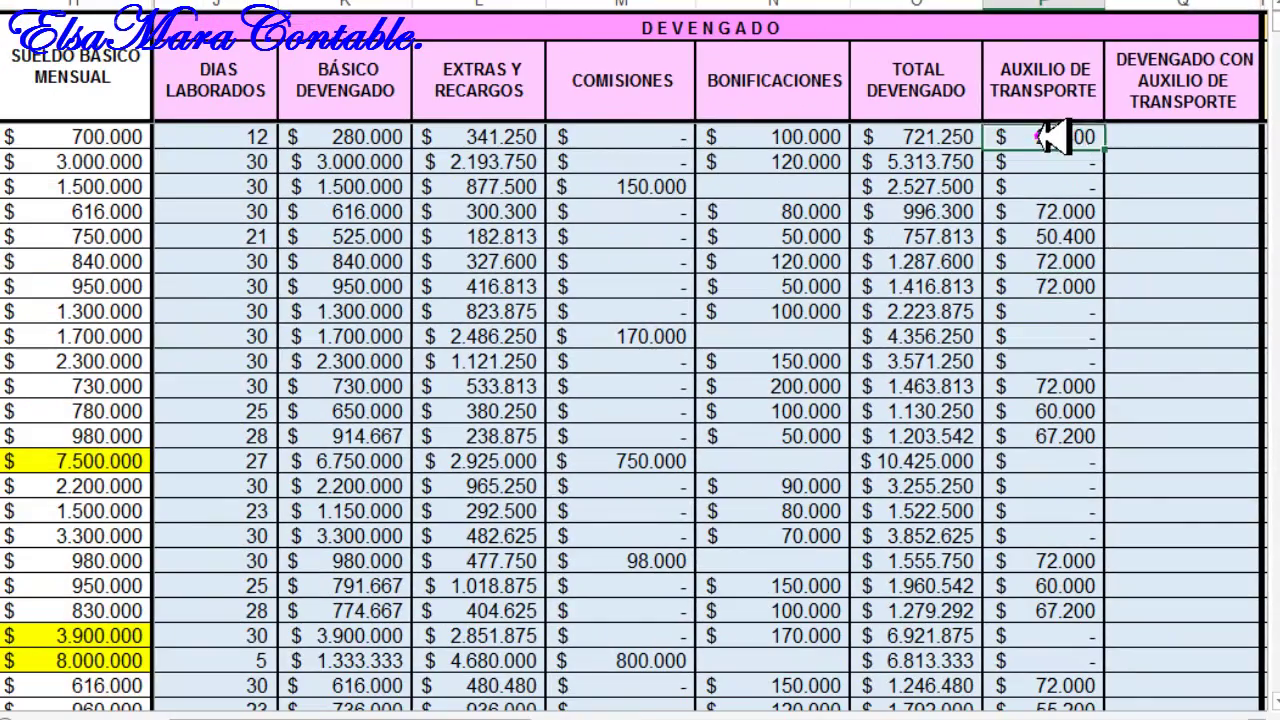
pyautogui.click(779, 316)
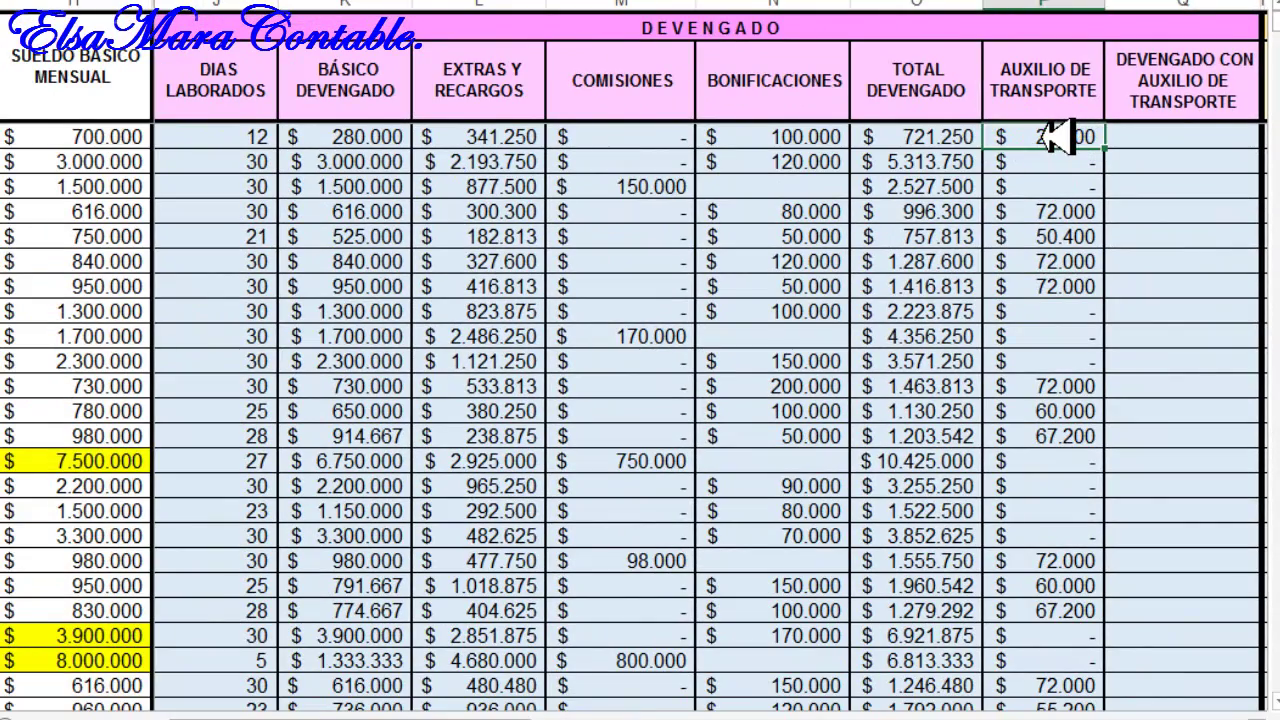
pyautogui.click(1058, 287)
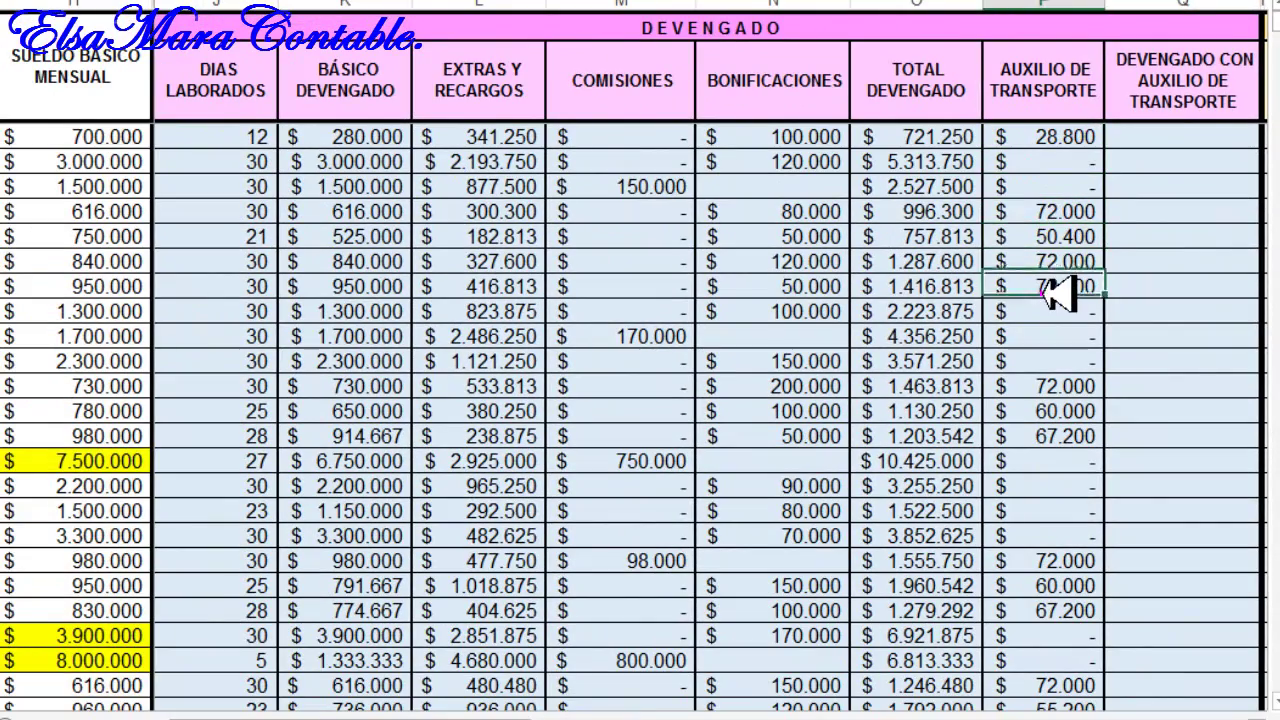
pyautogui.scroll(-4, 1059, 295)
pyautogui.scroll(4, 1059, 295)
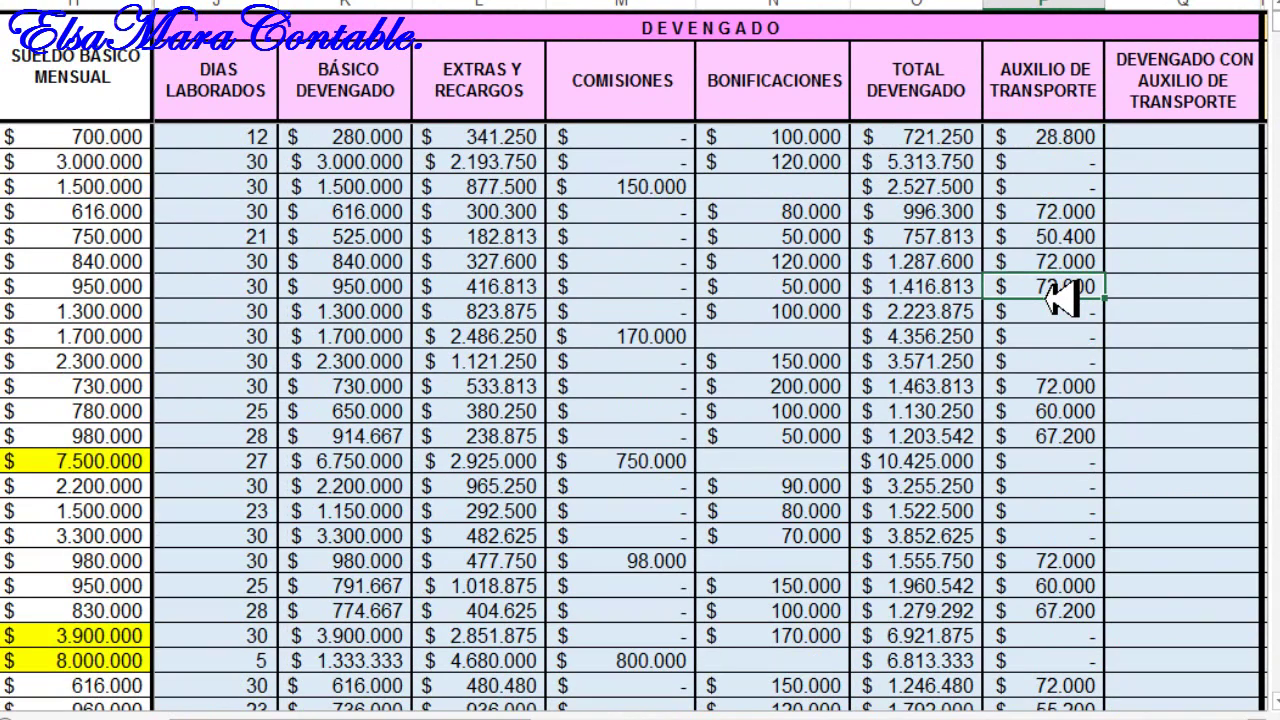
pyautogui.click(1060, 162)
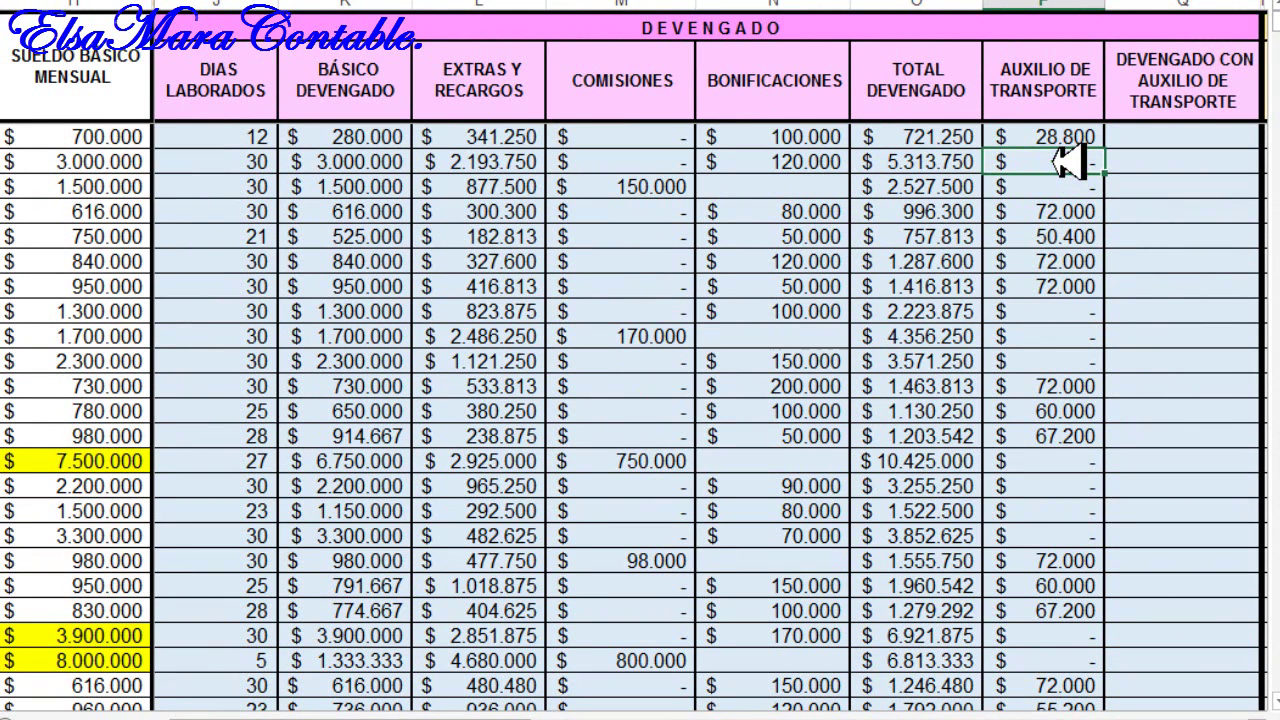
pyautogui.click(1068, 137)
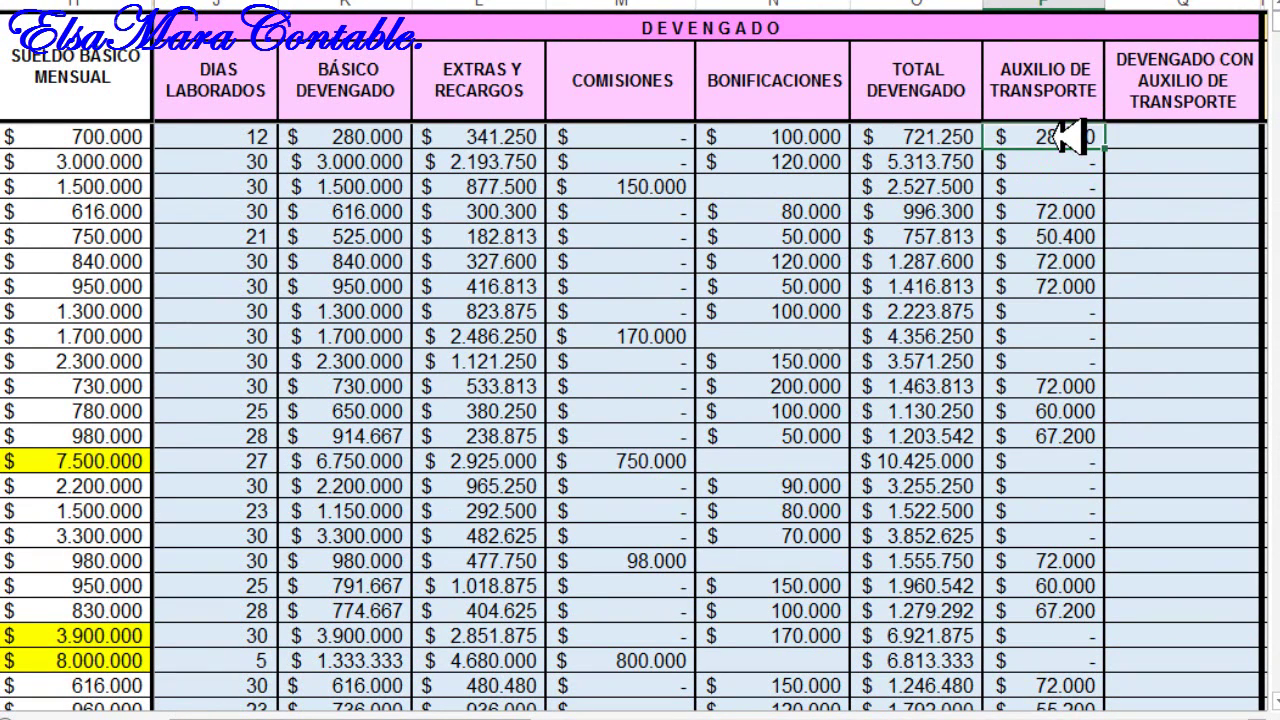
pyautogui.click(1070, 160)
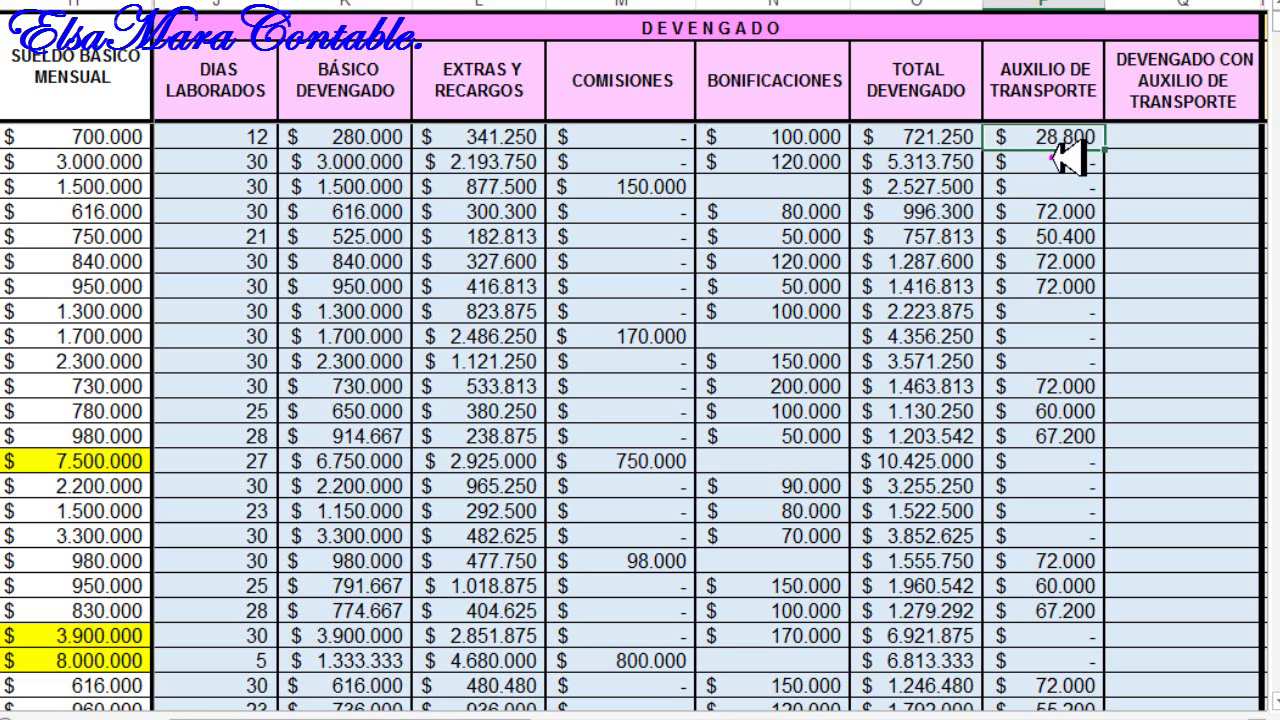
# Step: Compare the employees' SUELDO BÁSICO MENSUAL values with their AUXILIO DE TRANSPORTE amounts to check who qualifies for the allowance
pyautogui.click(82, 162)
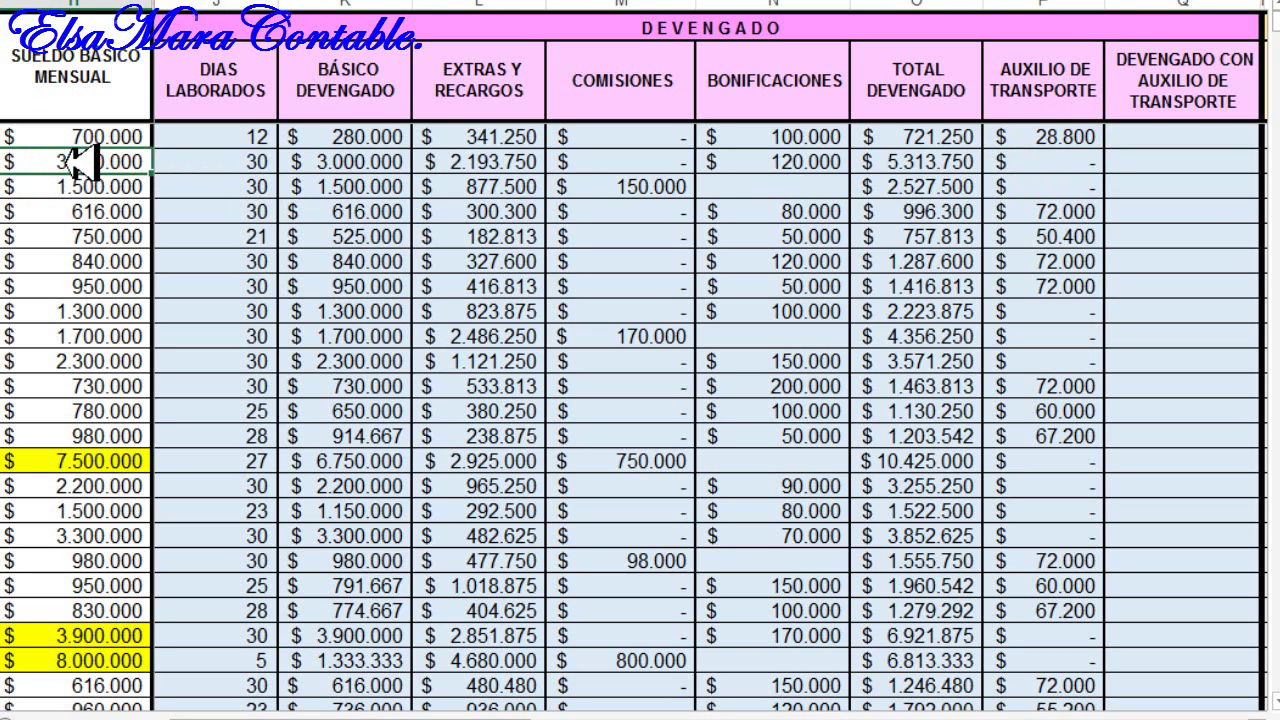
pyautogui.click(1062, 140)
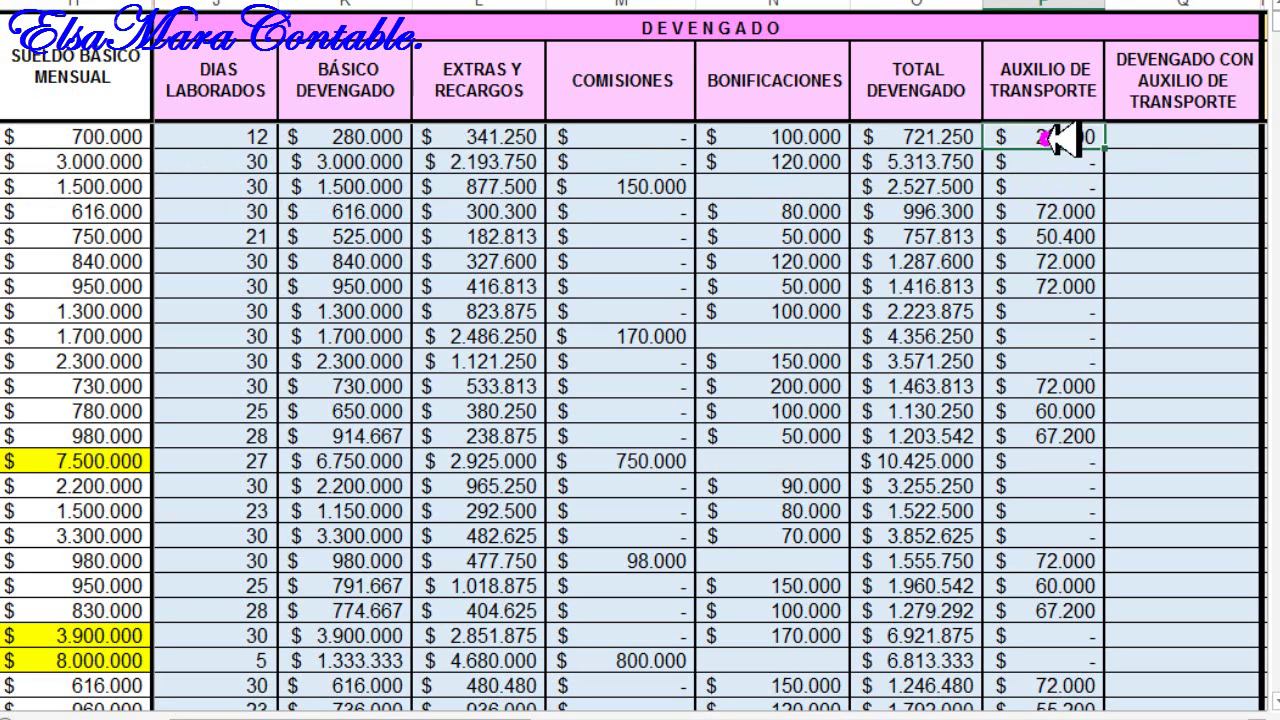
pyautogui.click(95, 185)
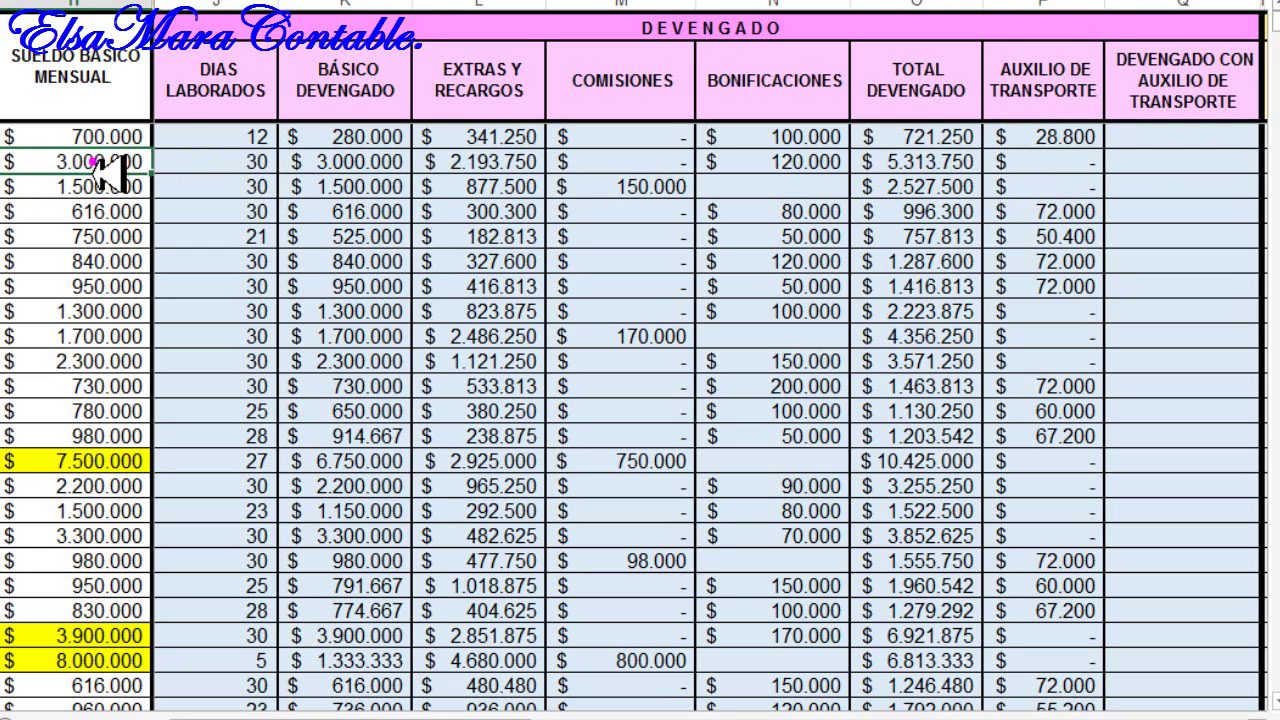
pyautogui.click(98, 211)
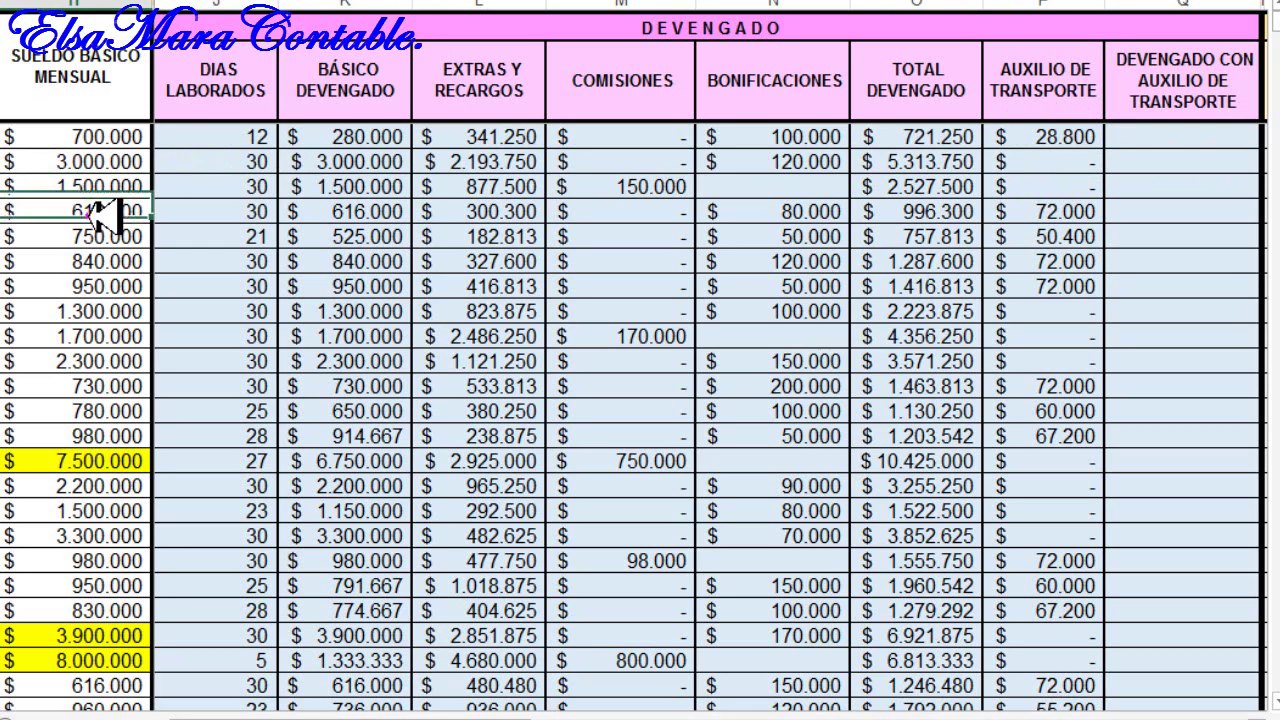
pyautogui.click(97, 311)
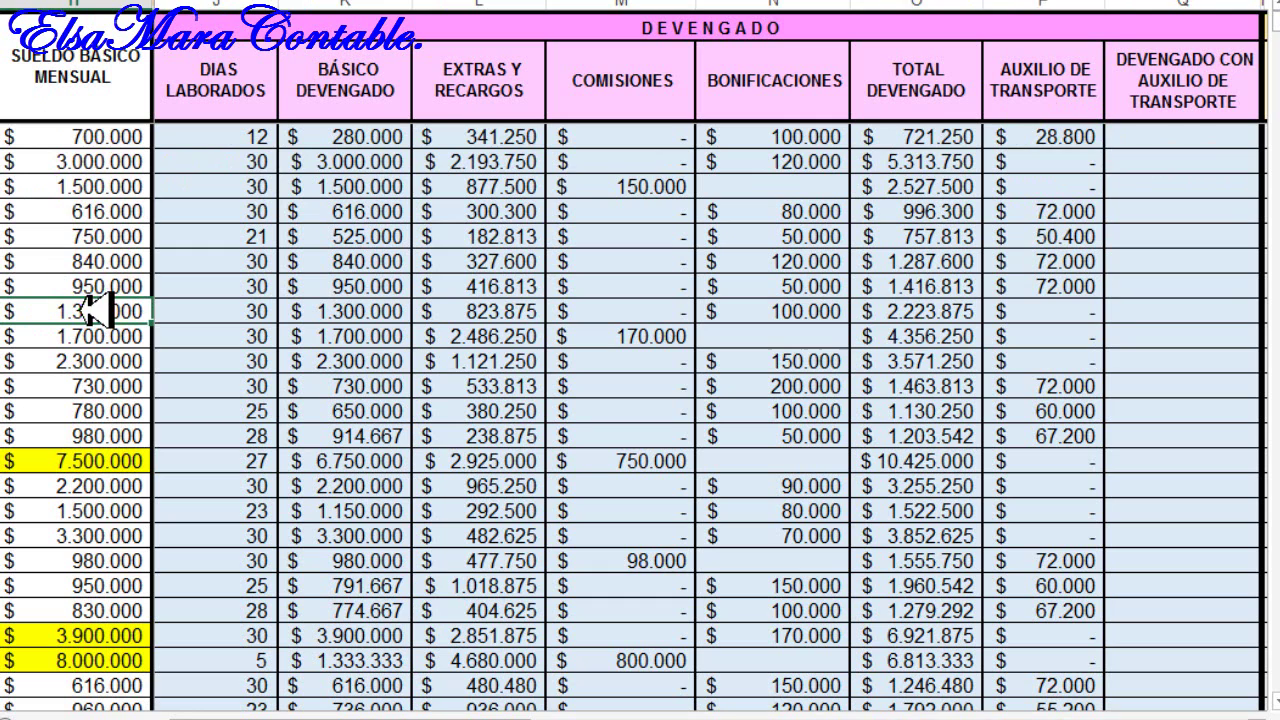
pyautogui.click(90, 336)
pyautogui.click(95, 361)
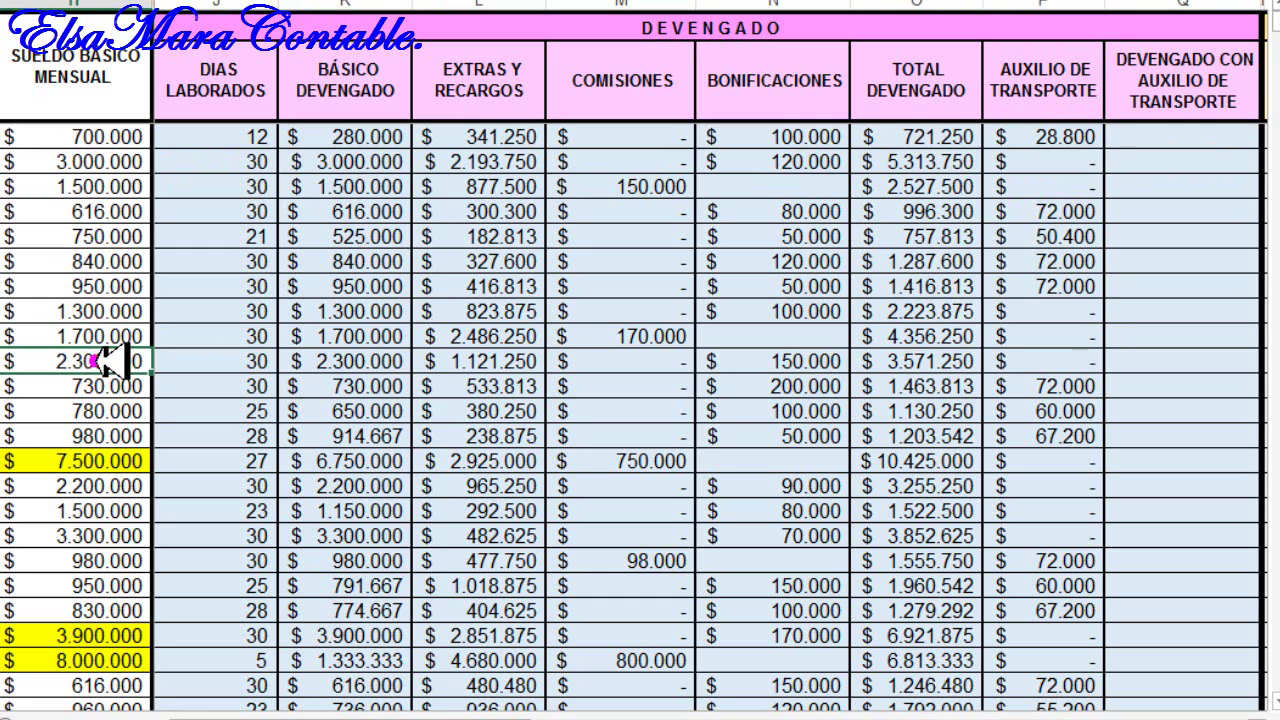
pyautogui.click(1064, 311)
pyautogui.click(1066, 361)
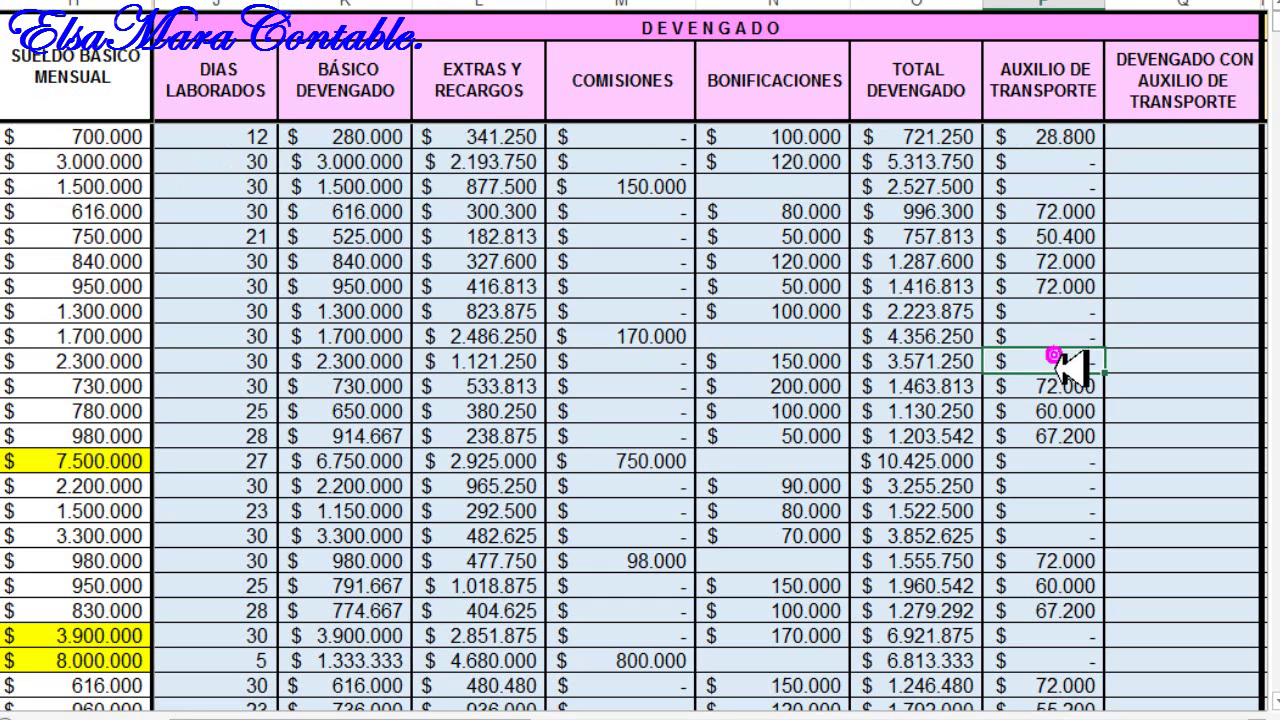
pyautogui.scroll(-3, 1071, 466)
pyautogui.scroll(3, 1071, 466)
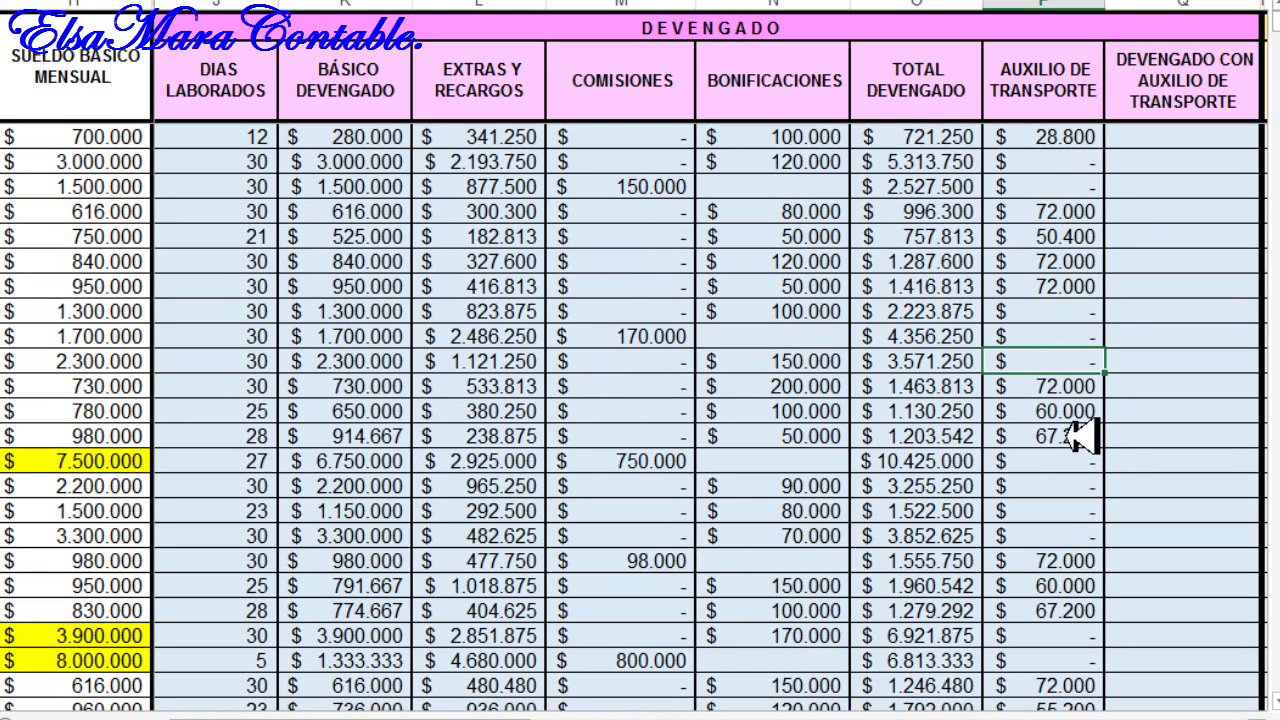
# Step: Calculate the first employee's DEVENGADO CON AUXILIO DE TRANSPORTE in Q11 by adding TOTAL DEVENGADO and AUXILIO DE TRANSPORTE
pyautogui.click(1188, 242)
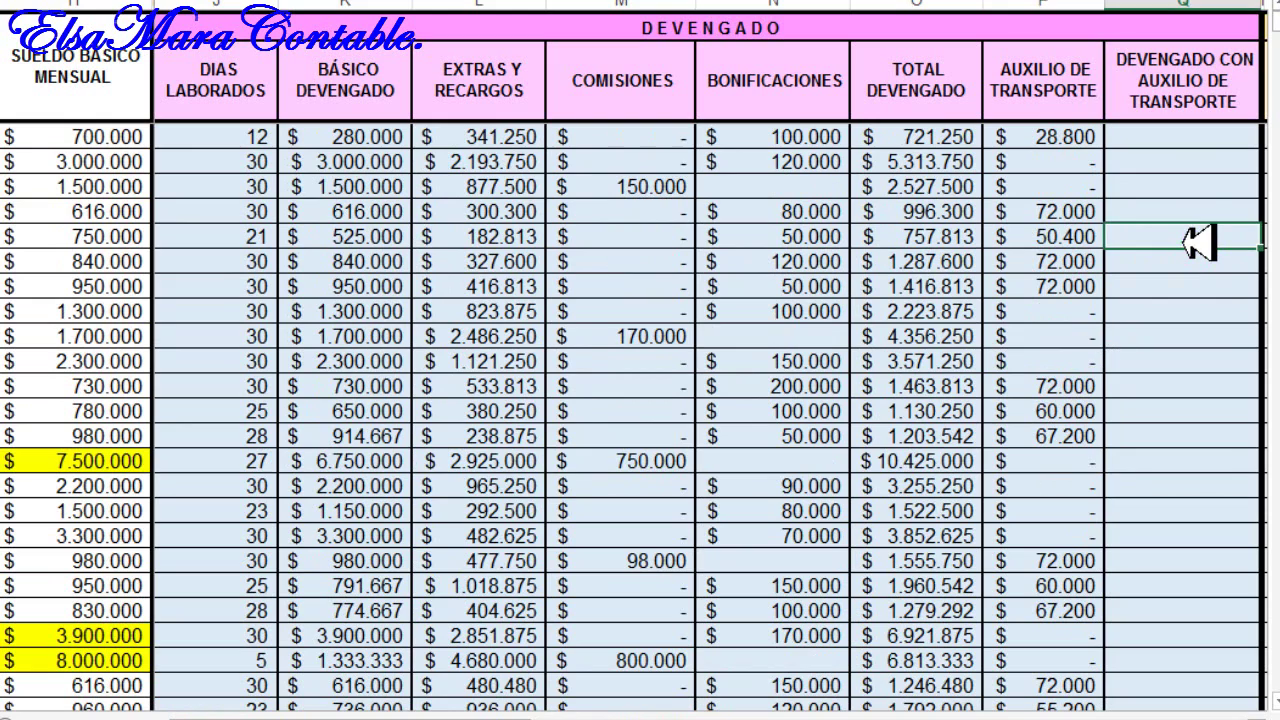
pyautogui.press('Right')
pyautogui.press('Right')
pyautogui.press('Right')
pyautogui.press('Right')
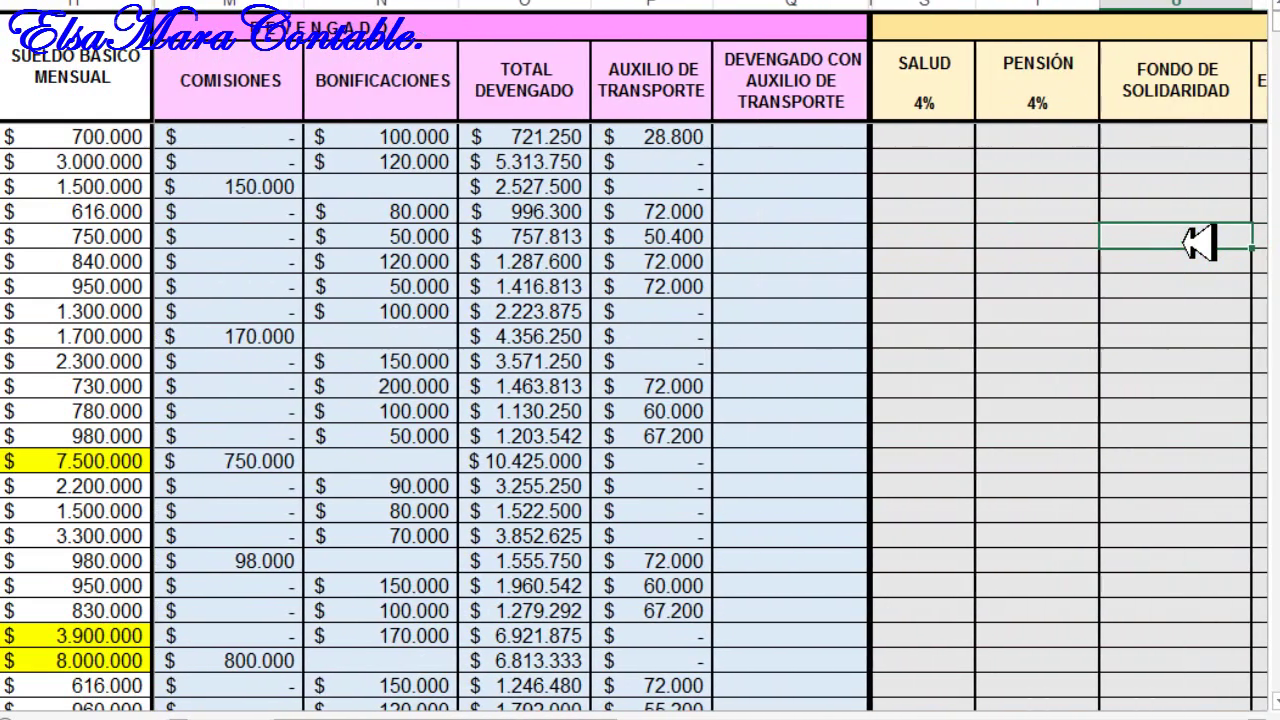
pyautogui.click(752, 236)
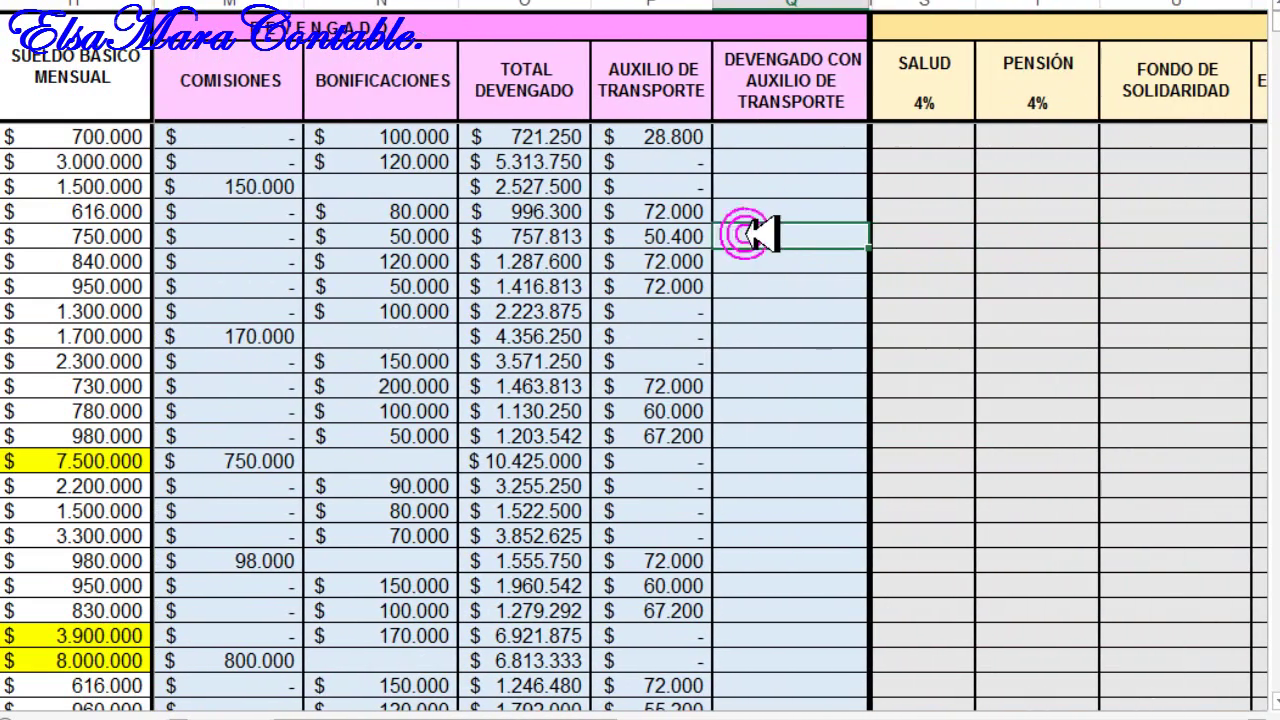
pyautogui.click(766, 134)
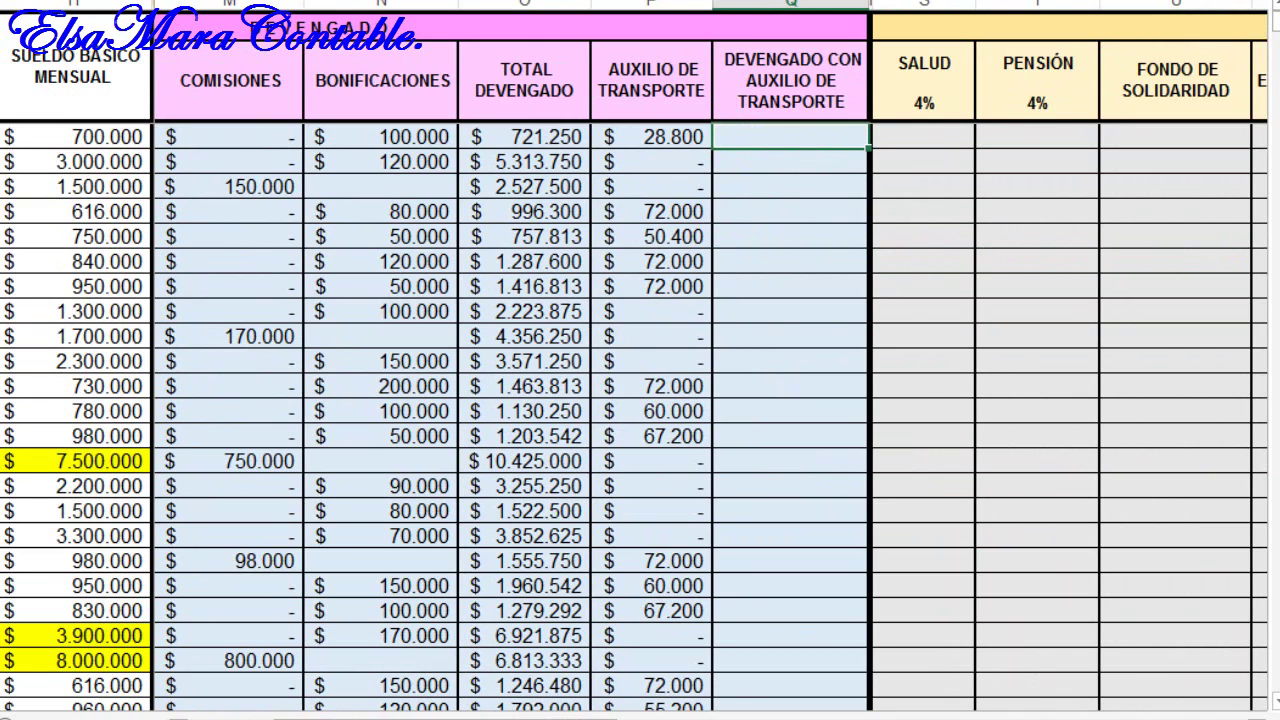
pyautogui.hotkey('ctrl', 'Return')
pyautogui.click(790, 288)
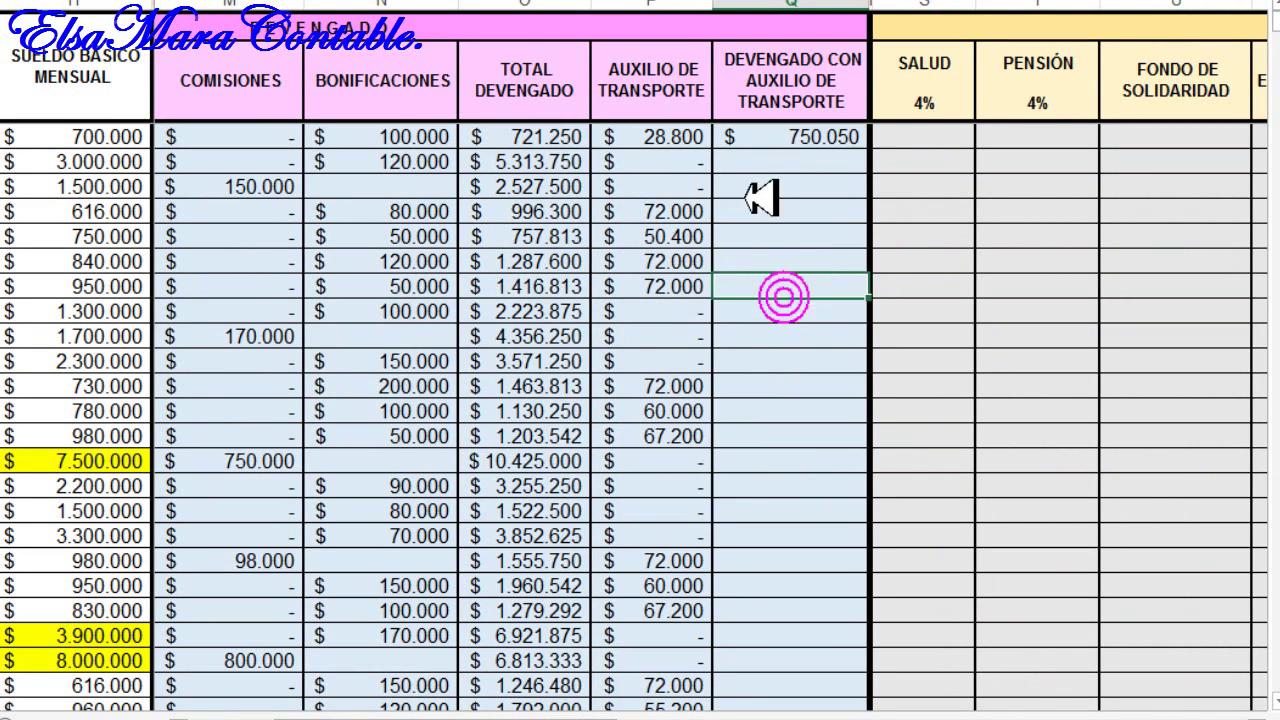
# Step: Copy the DEVENGADO CON AUXILIO DE TRANSPORTE formula from Q11 down column Q for all remaining employees
pyautogui.click(515, 137)
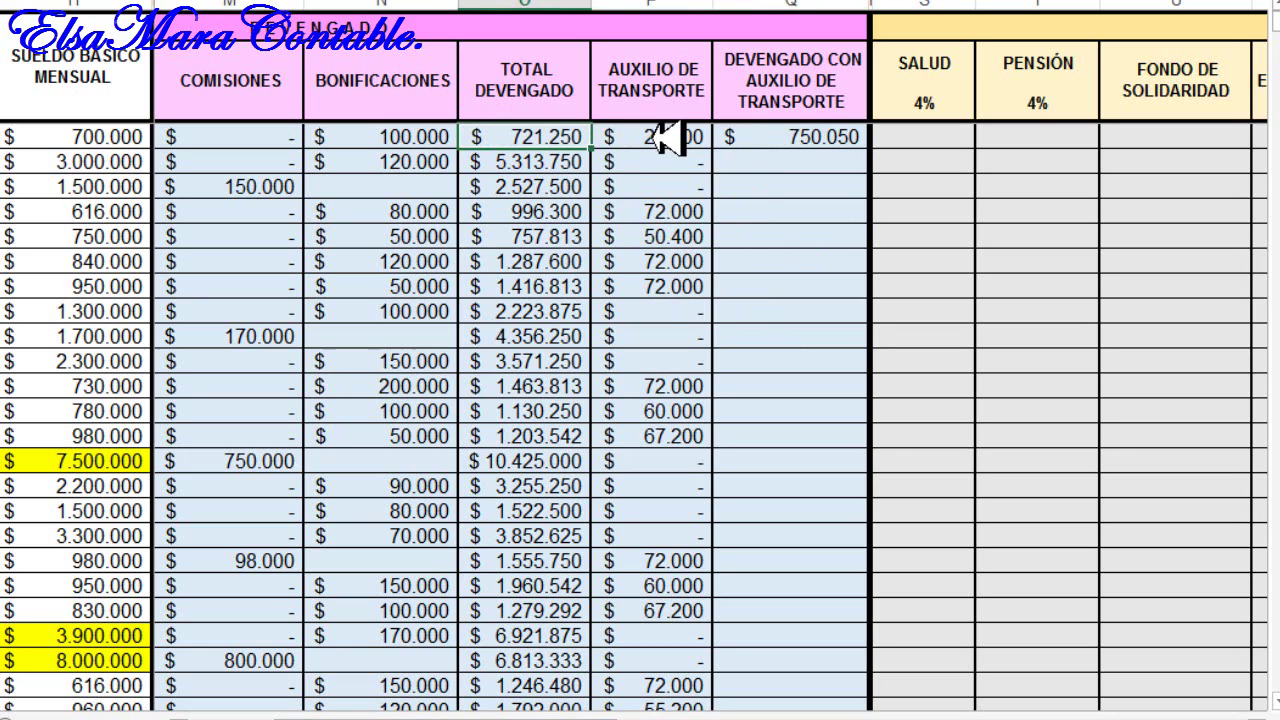
pyautogui.click(652, 138)
pyautogui.click(760, 137)
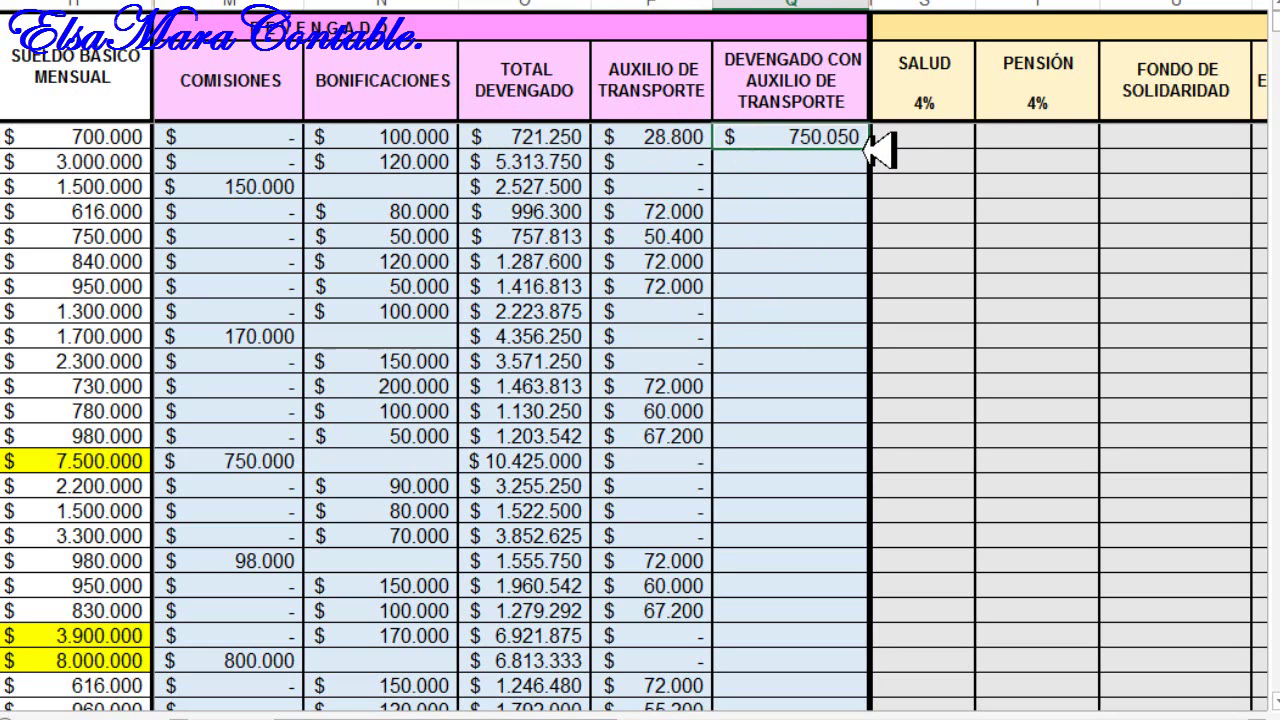
pyautogui.moveTo(869, 146); pyautogui.dragTo(846, 668)
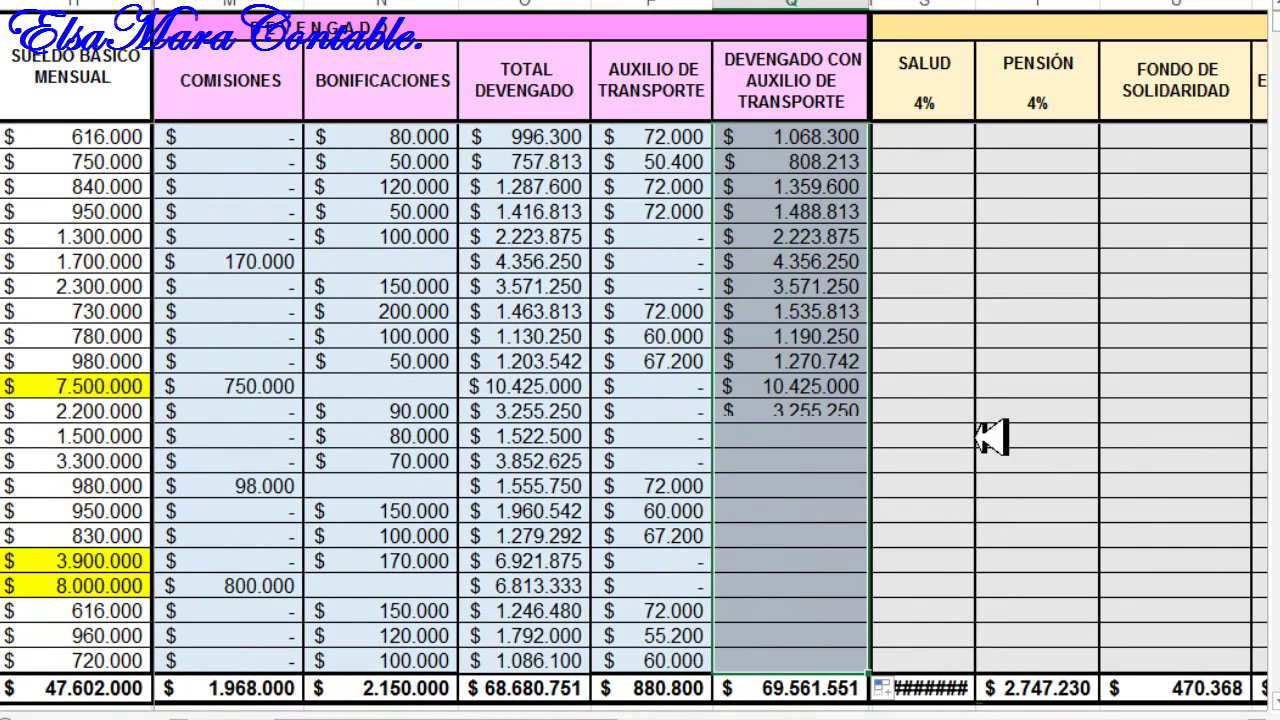
# Step: Widen the SALUD column to fit its contents so that its total is readable
pyautogui.doubleClick(976, 4)
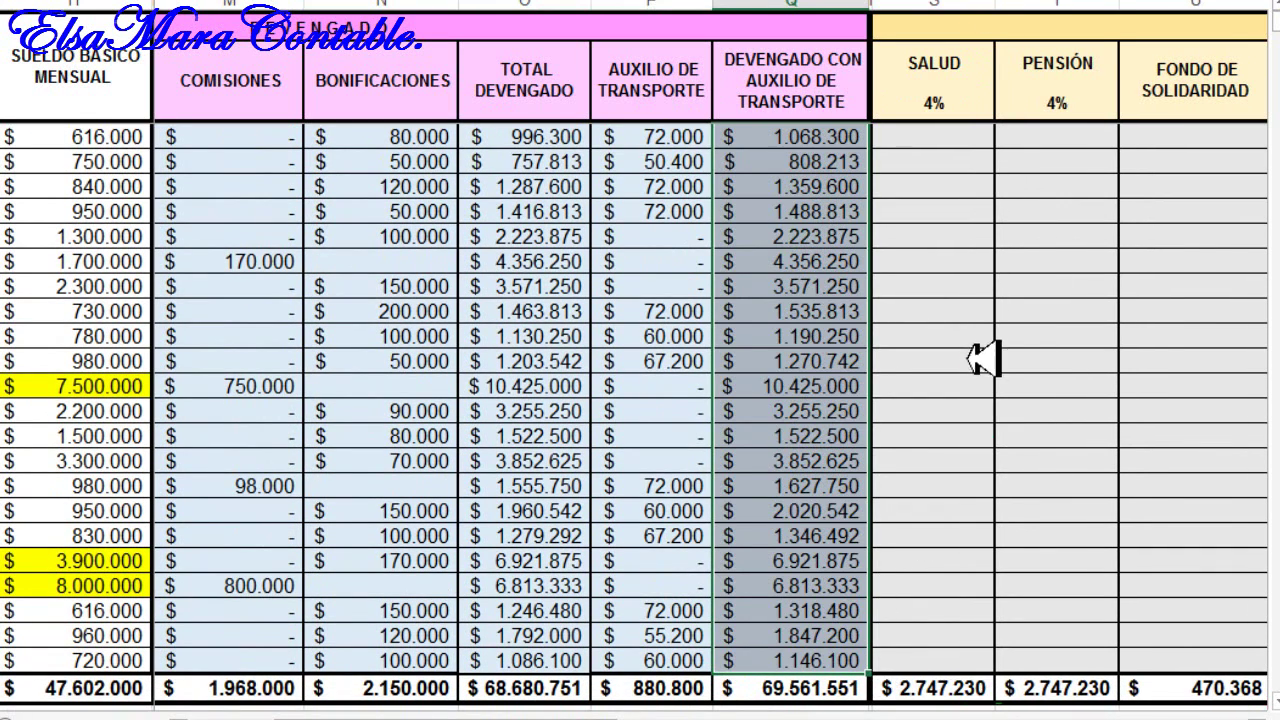
pyautogui.click(958, 357)
pyautogui.click(798, 302)
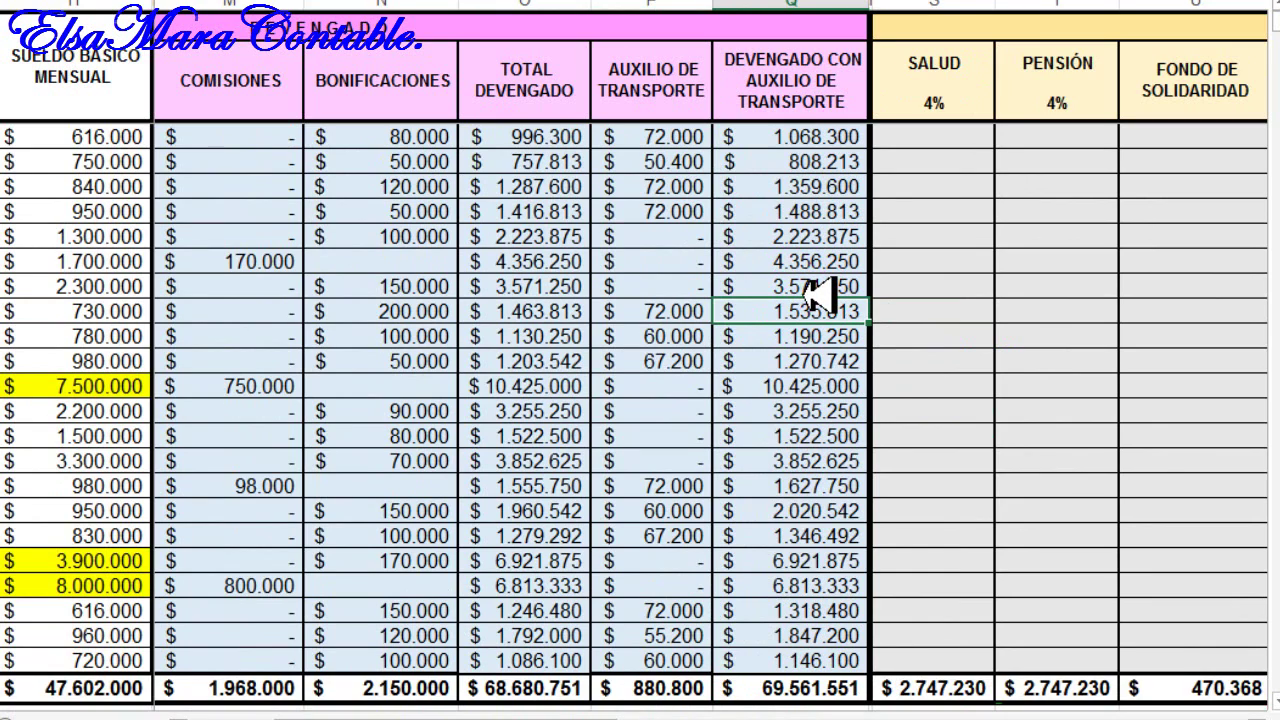
pyautogui.click(805, 143)
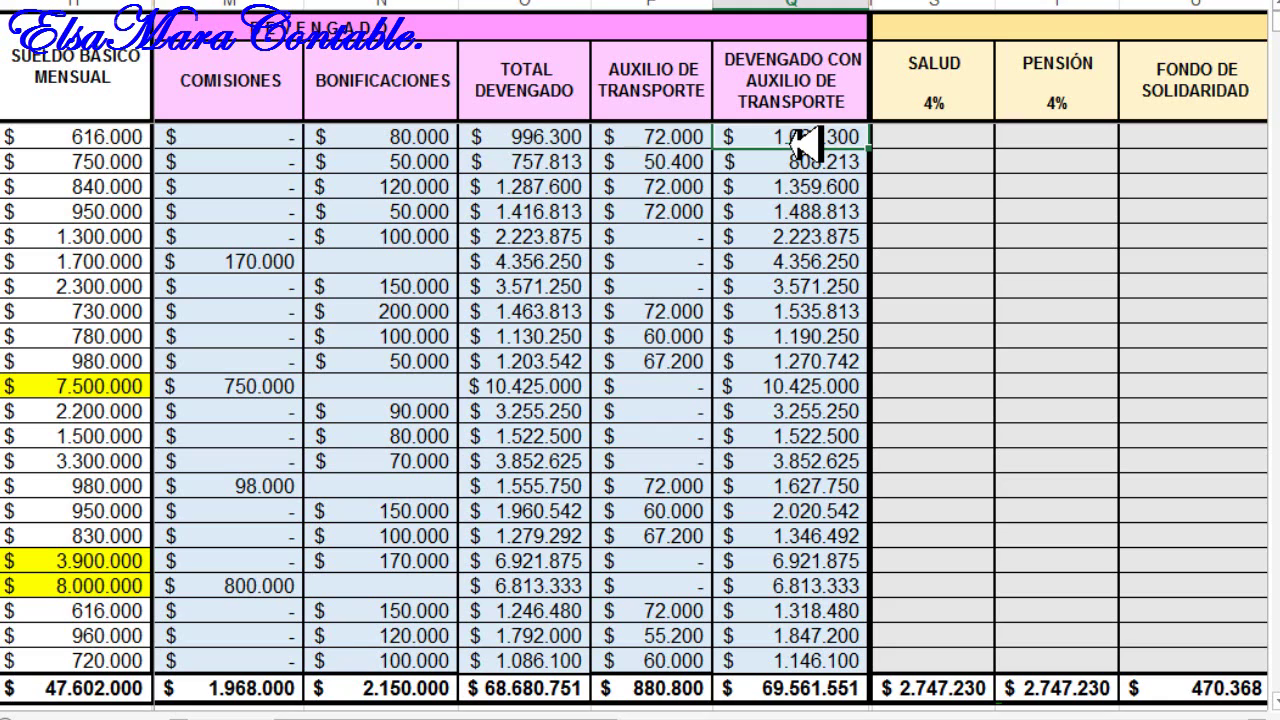
# Step: Examine the DEDUCIDO section's columns and the 4% rates under SALUD and PENSIÓN
pyautogui.click(903, 236)
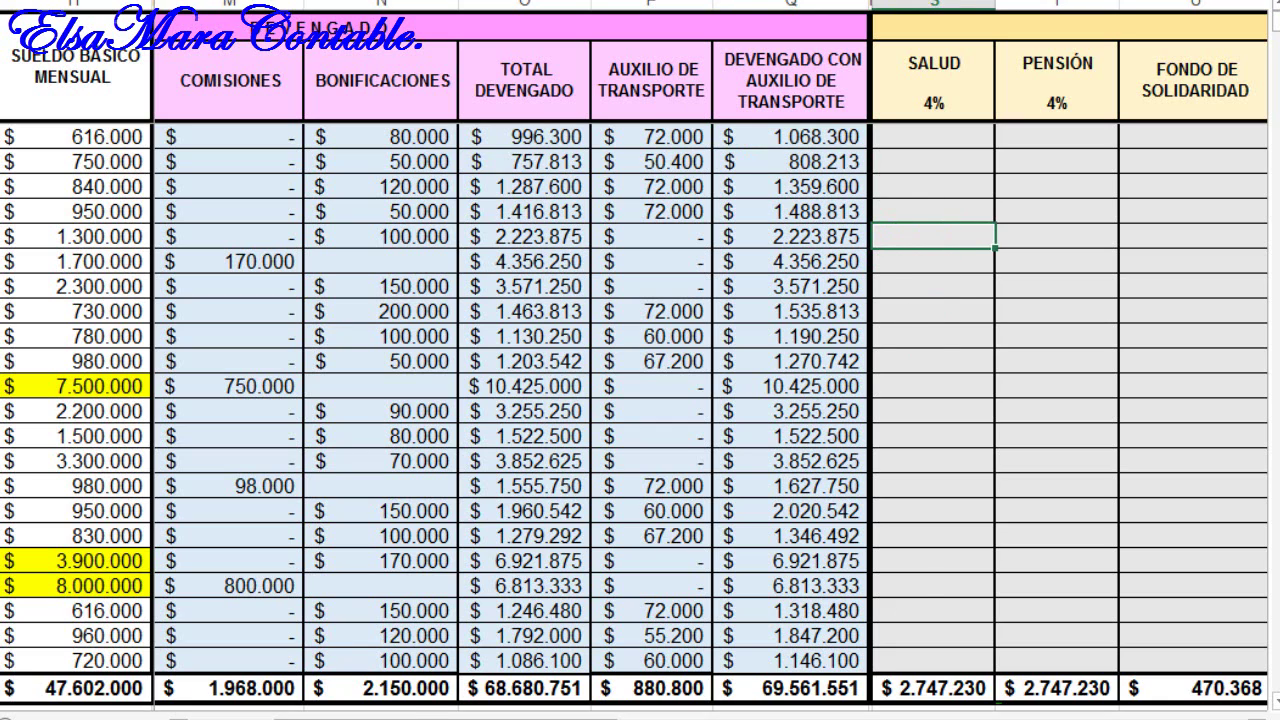
pyautogui.moveTo(400, 715); pyautogui.dragTo(640, 554)
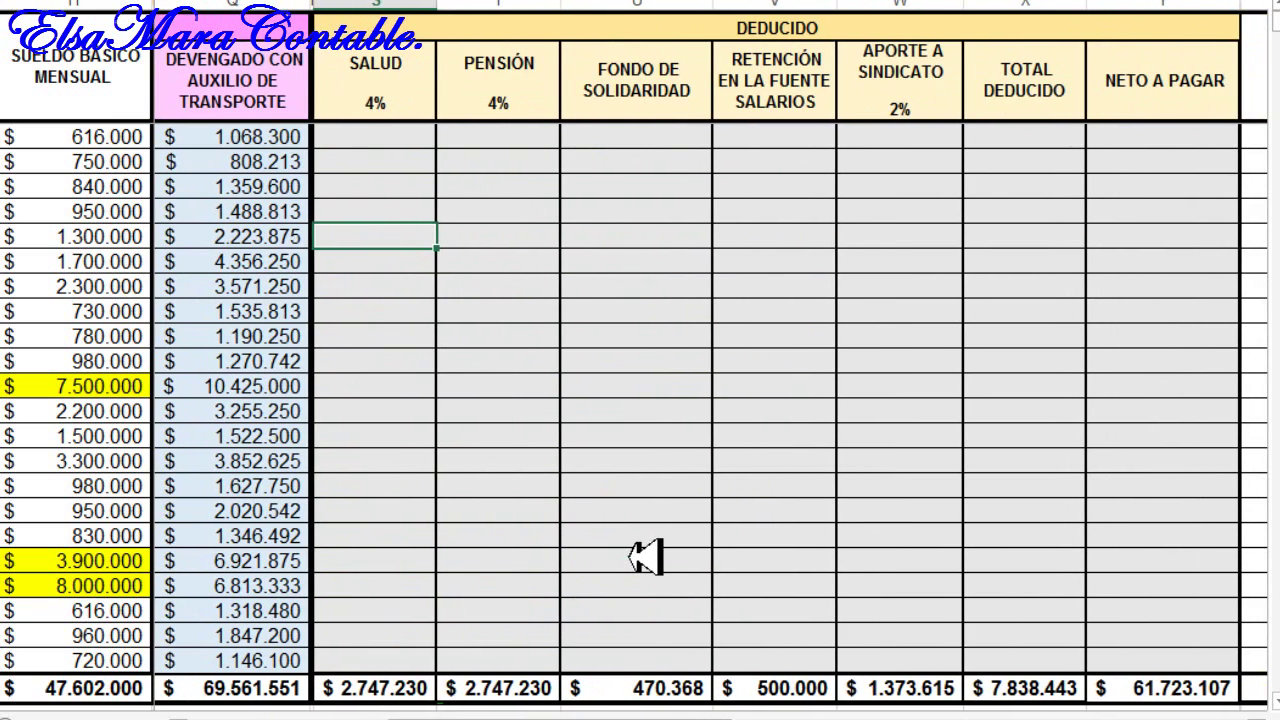
pyautogui.scroll(1, 645, 557)
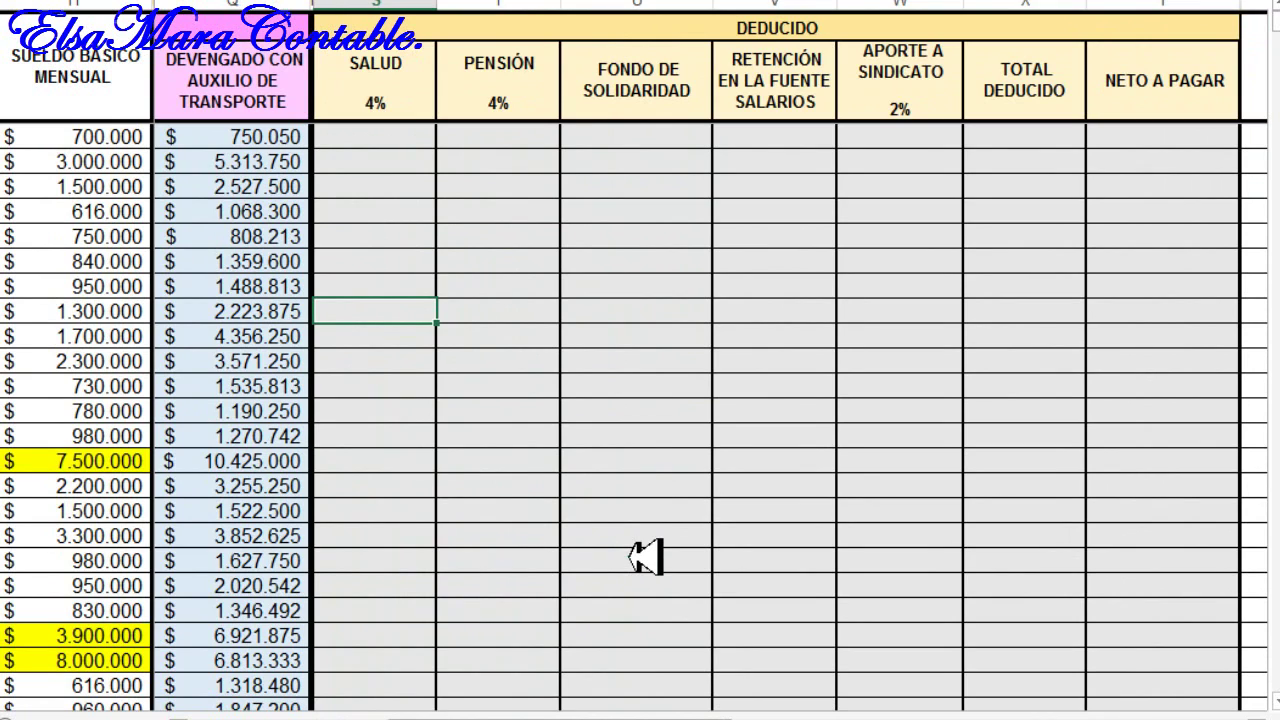
pyautogui.click(392, 136)
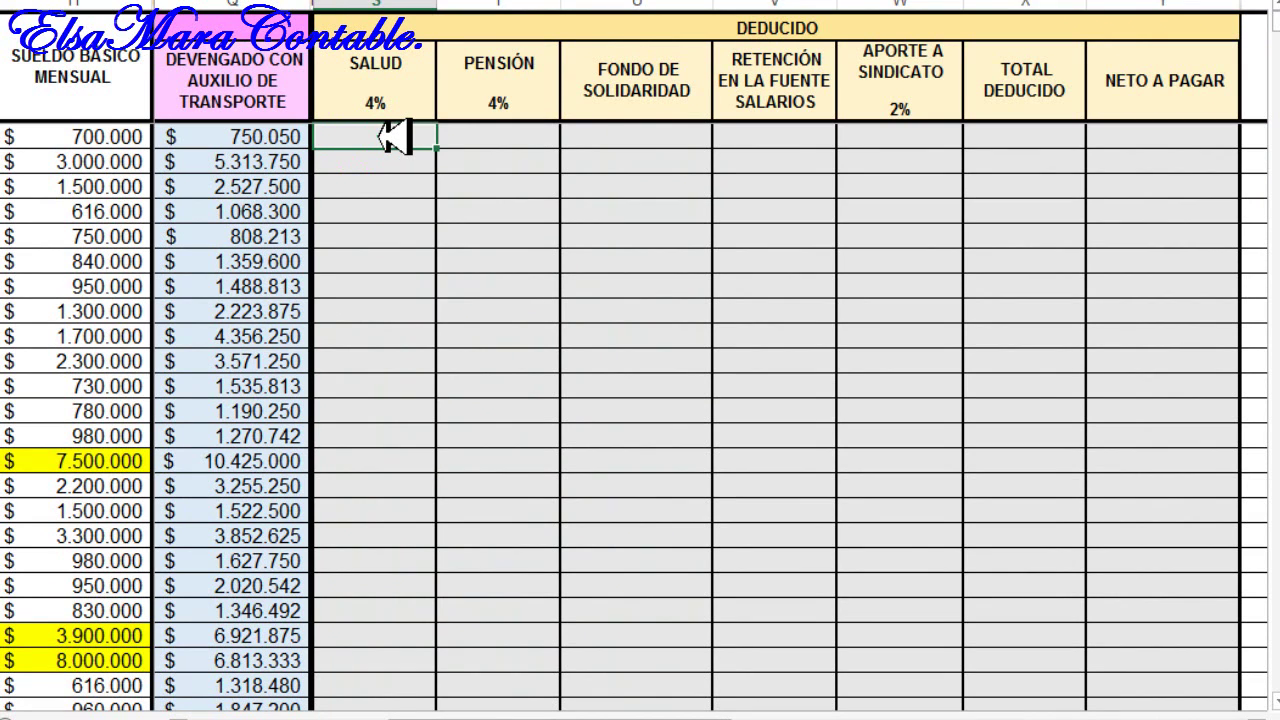
pyautogui.click(383, 105)
pyautogui.click(500, 105)
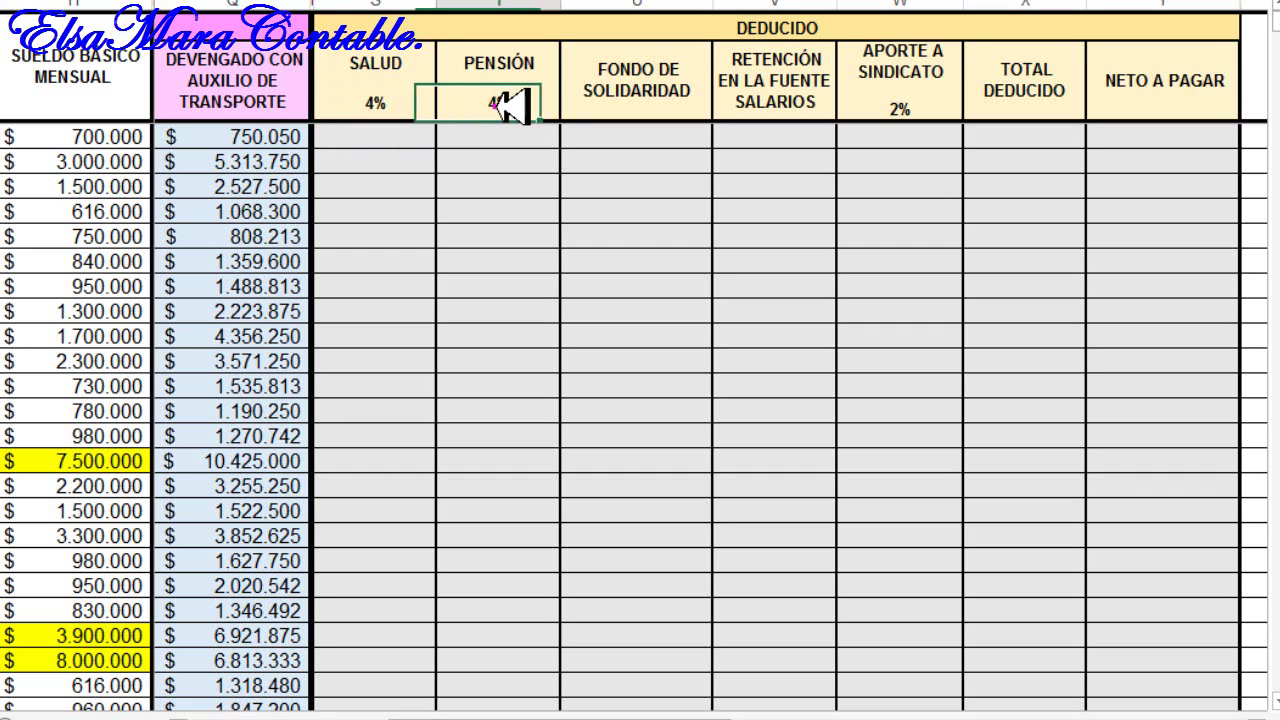
pyautogui.click(394, 103)
pyautogui.click(372, 135)
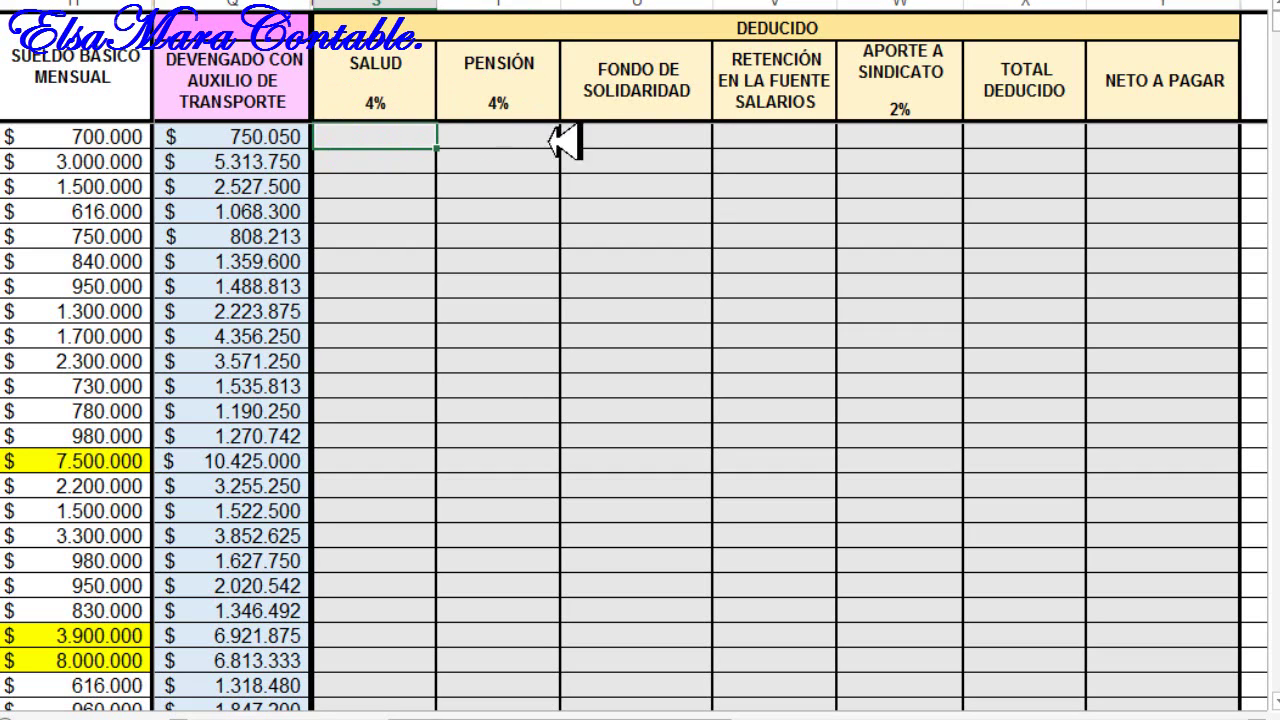
pyautogui.doubleClick(606, 137)
pyautogui.click(400, 143)
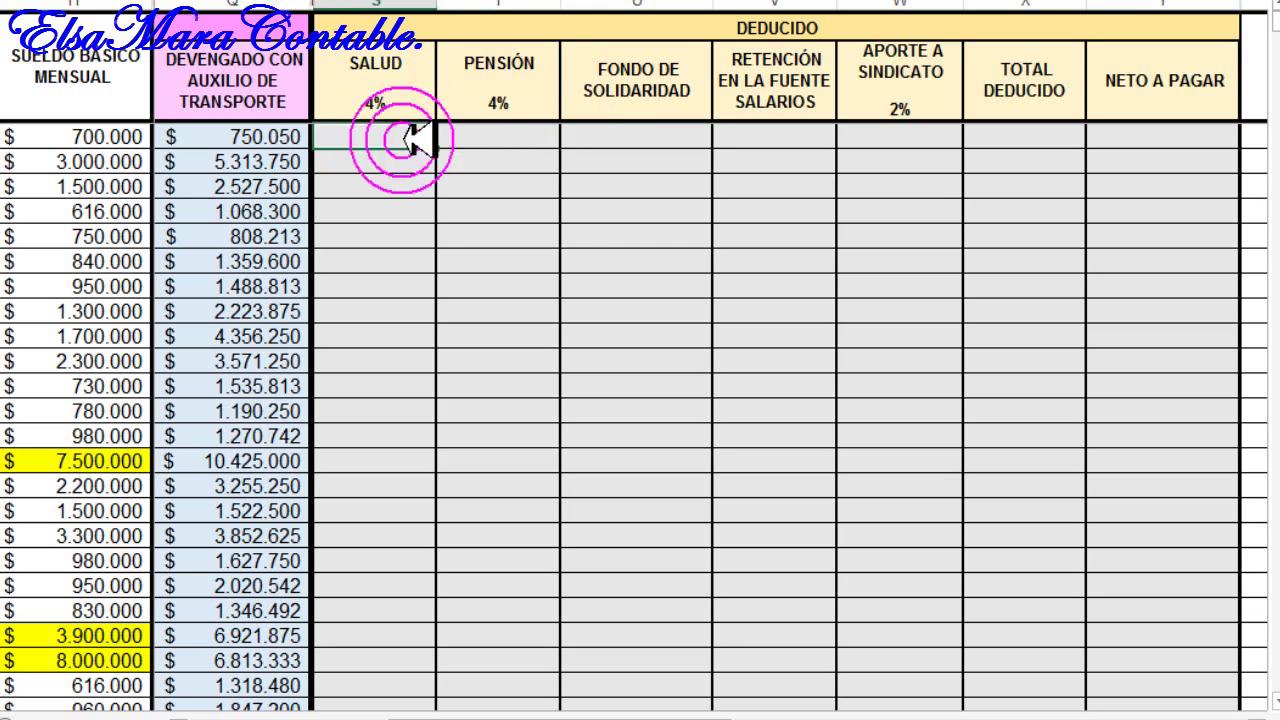
# Step: Review the DEVENGADO concepts and the TOTAL DEVENGADO column as the base for the SALUD and PENSIÓN deductions
pyautogui.press('Left')
pyautogui.press('Left')
pyautogui.press('Left')
pyautogui.press('Left')
pyautogui.press('Left')
pyautogui.press('Left')
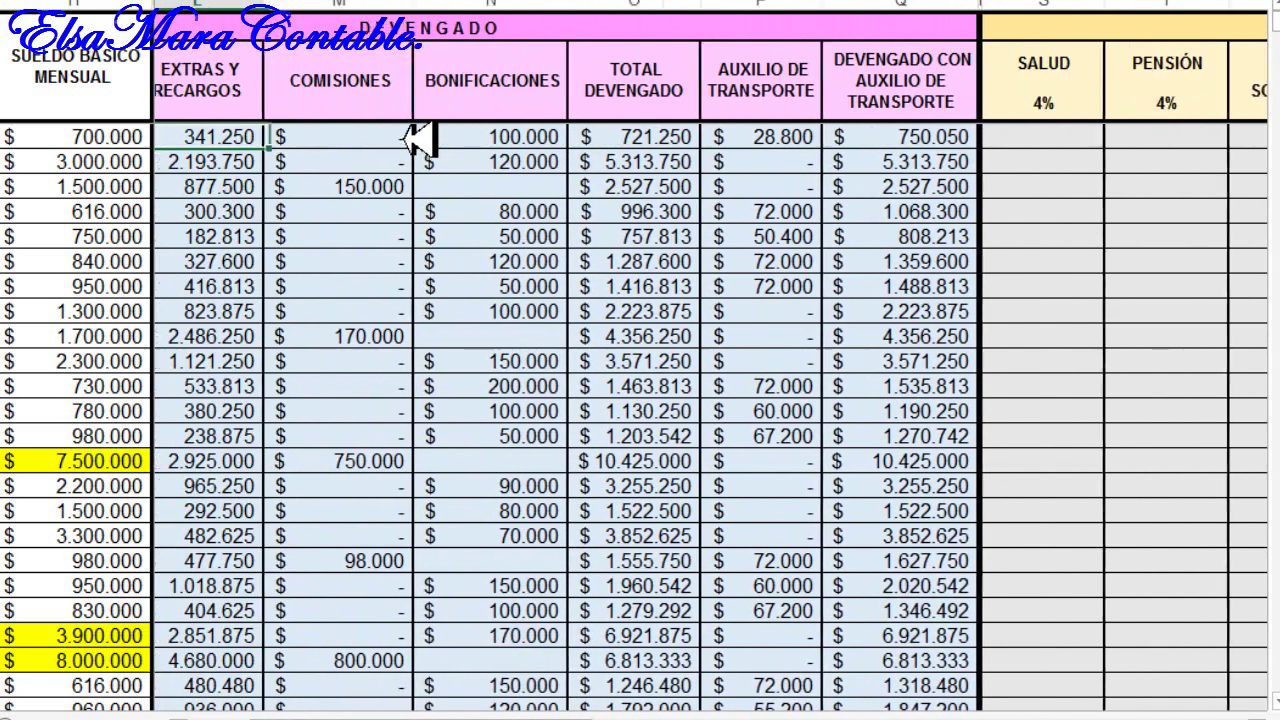
pyautogui.click(1080, 143)
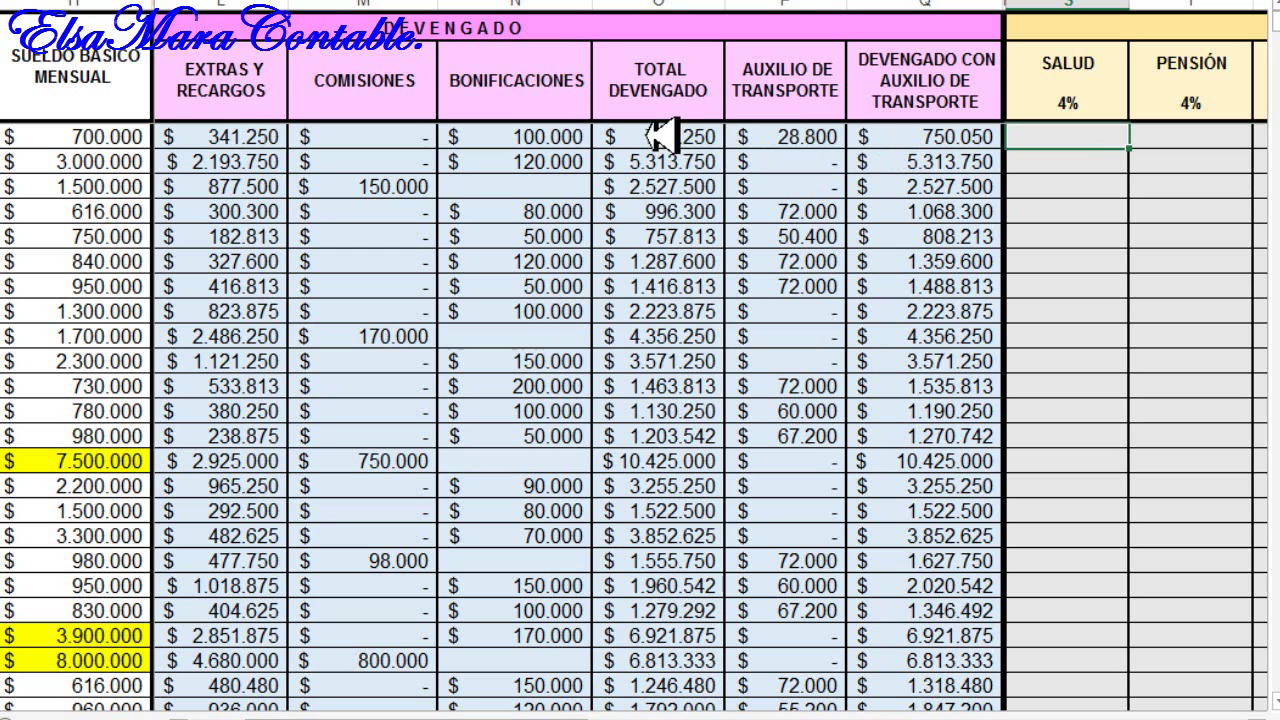
pyautogui.moveTo(663, 137); pyautogui.dragTo(670, 636)
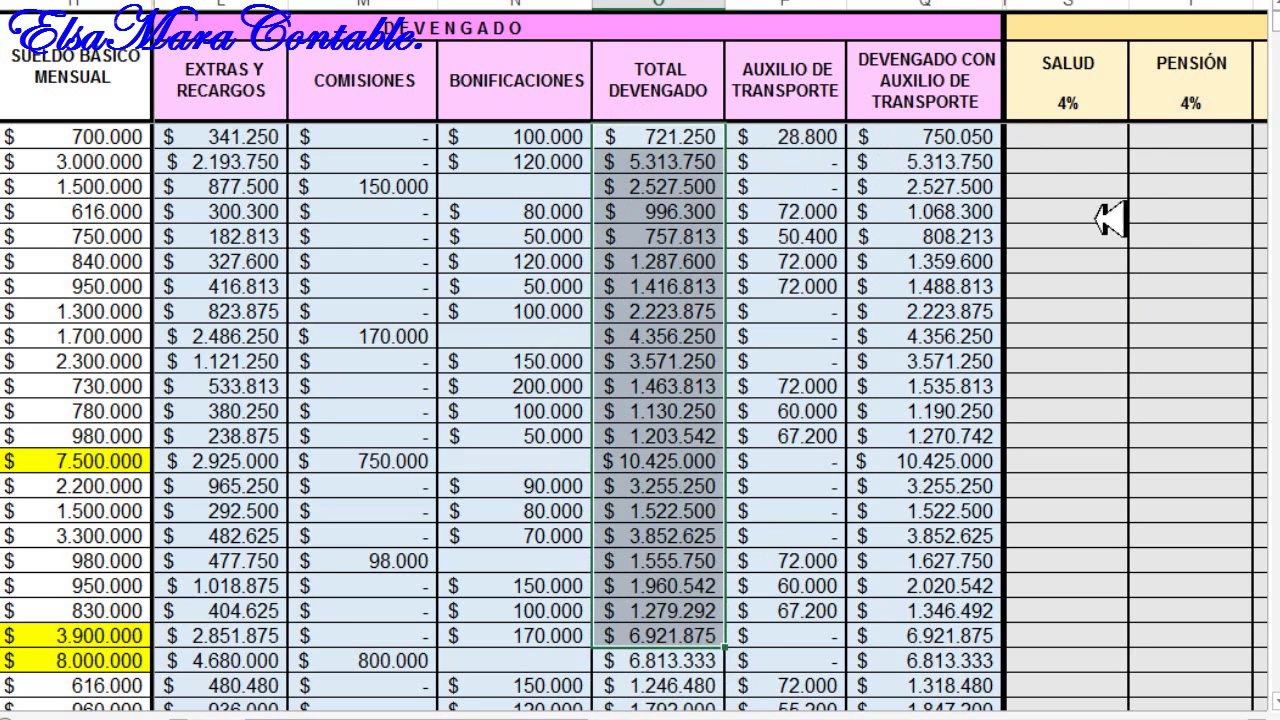
# Step: Calculate the first employee's SALUD deduction in S11 as TOTAL DEVENGADO times the 4% rate, using =+O11*$S$9
pyautogui.click(1065, 135)
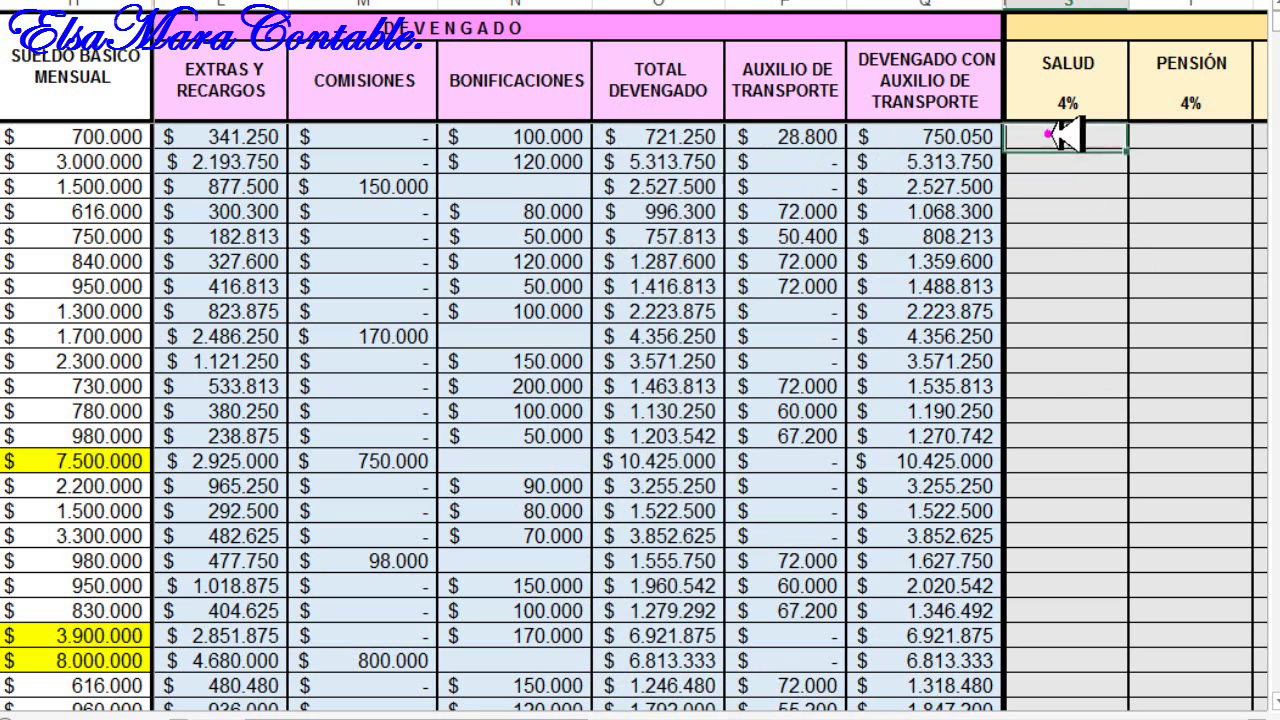
pyautogui.click(1180, 140)
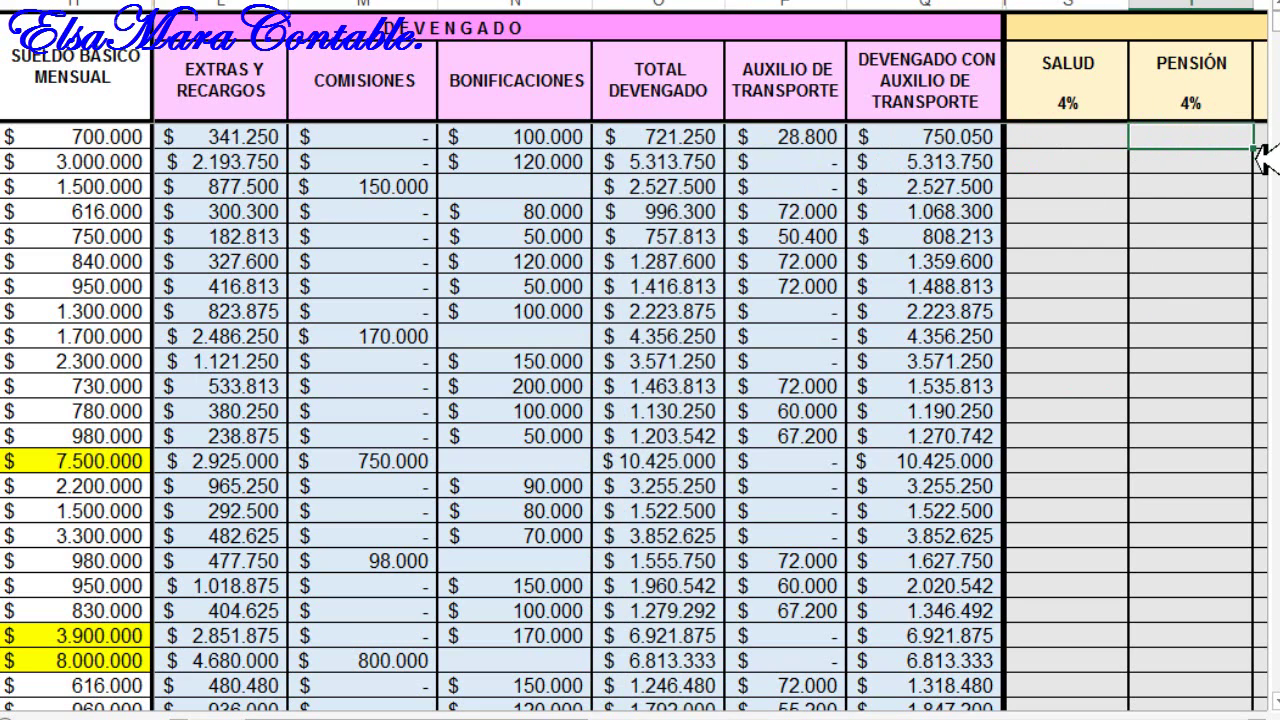
pyautogui.click(1077, 136)
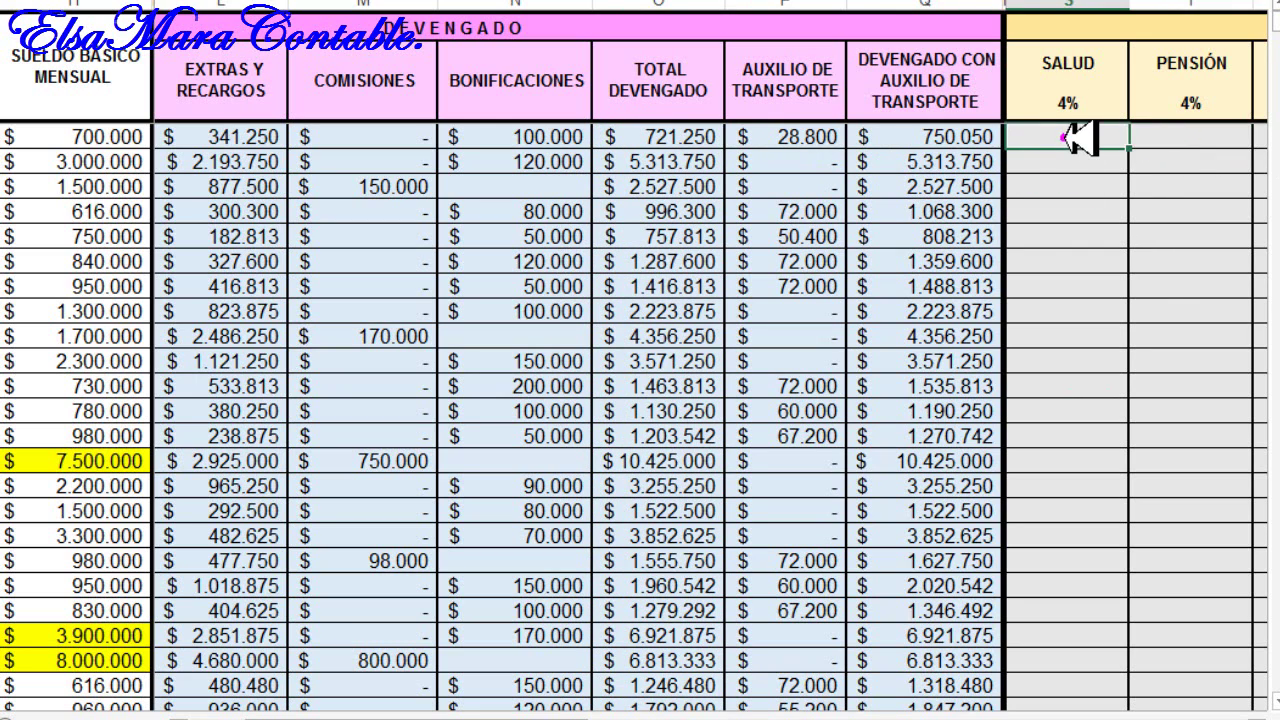
pyautogui.press('Return')
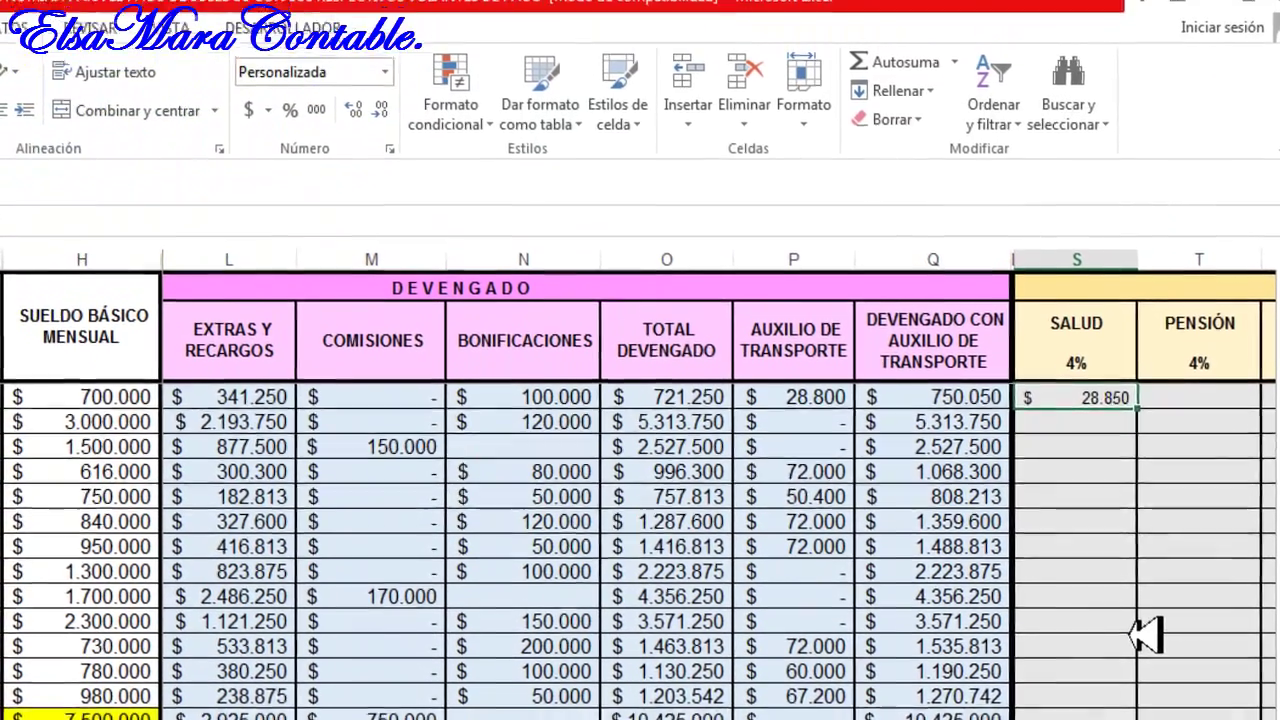
pyautogui.click(1110, 382)
pyautogui.moveTo(1108, 426); pyautogui.dragTo(1200, 718)
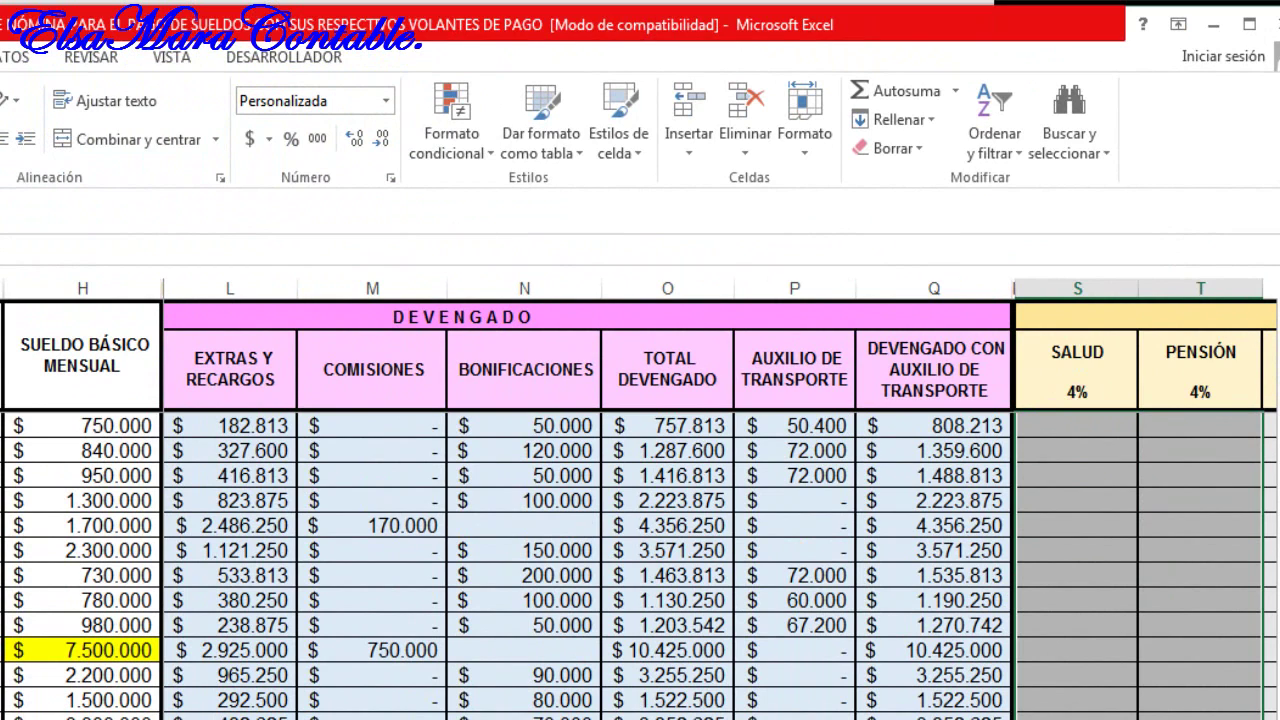
pyautogui.click(1090, 530)
pyautogui.scroll(1, 1095, 535)
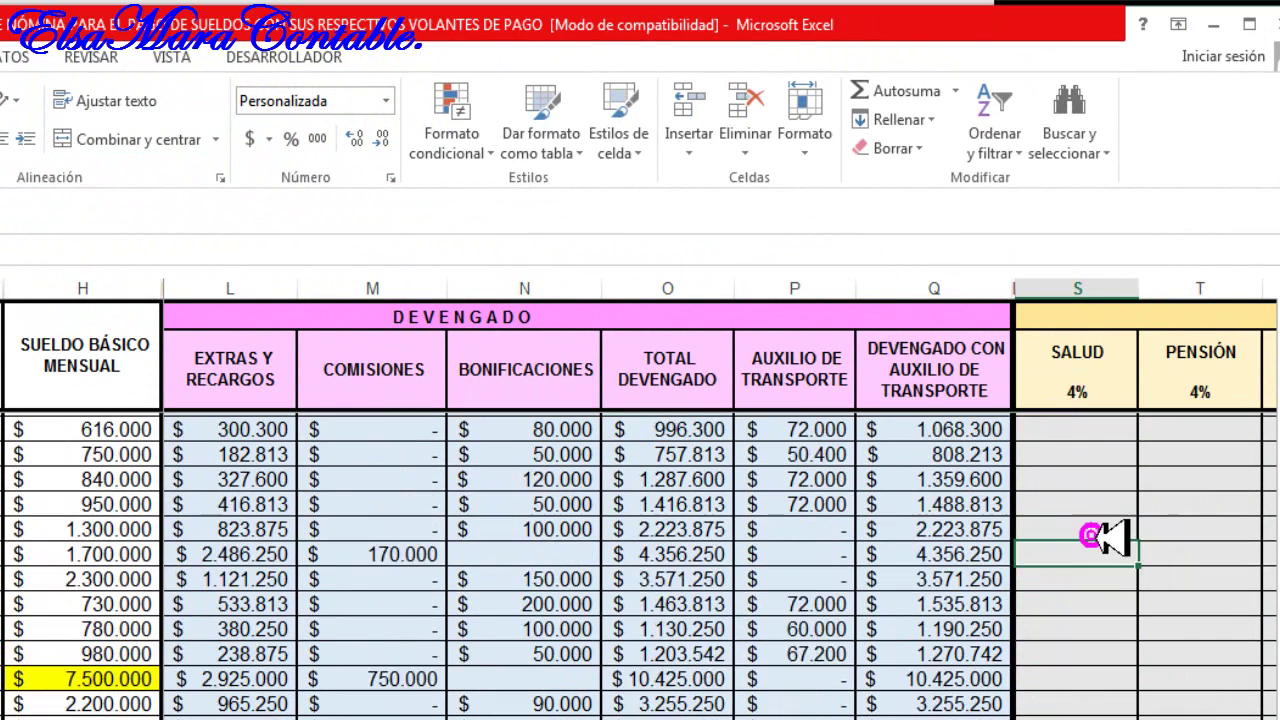
pyautogui.scroll(1, 1105, 537)
# Step: Trace the precedents of the SALUD formula in S11 and remove the tracer arrows
pyautogui.click(1095, 427)
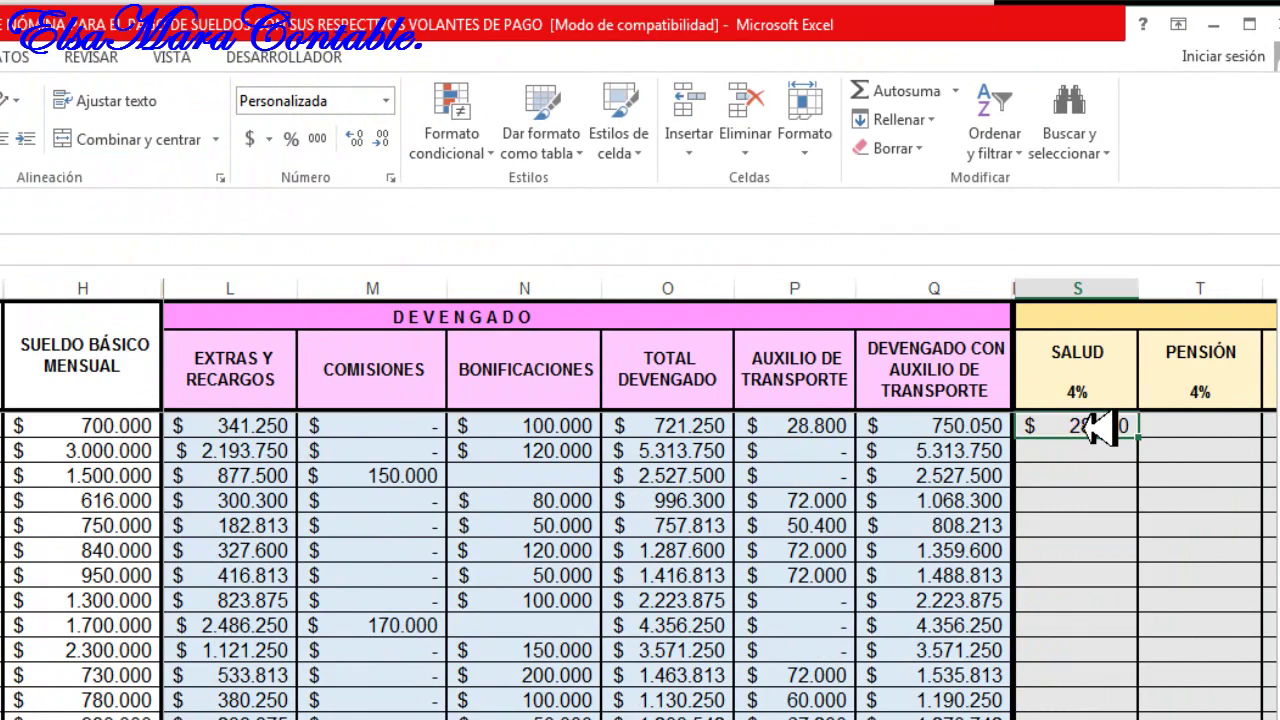
pyautogui.click(0, 57)
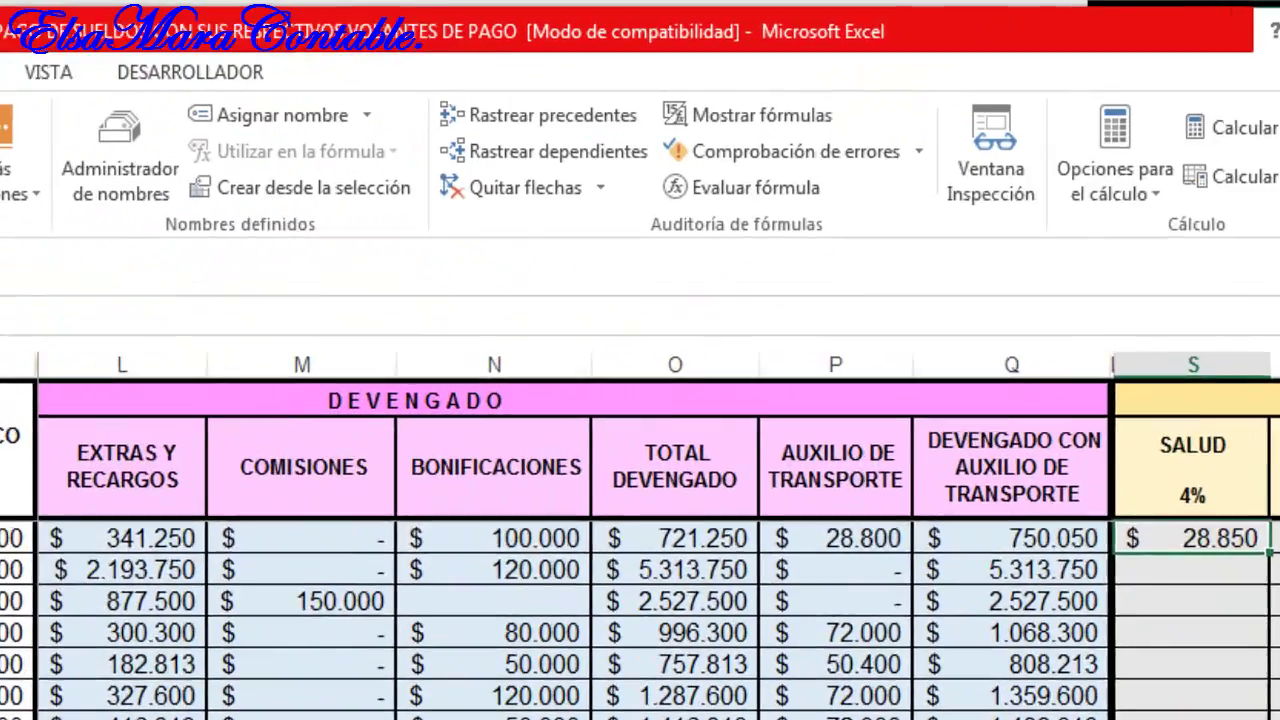
pyautogui.click(521, 86)
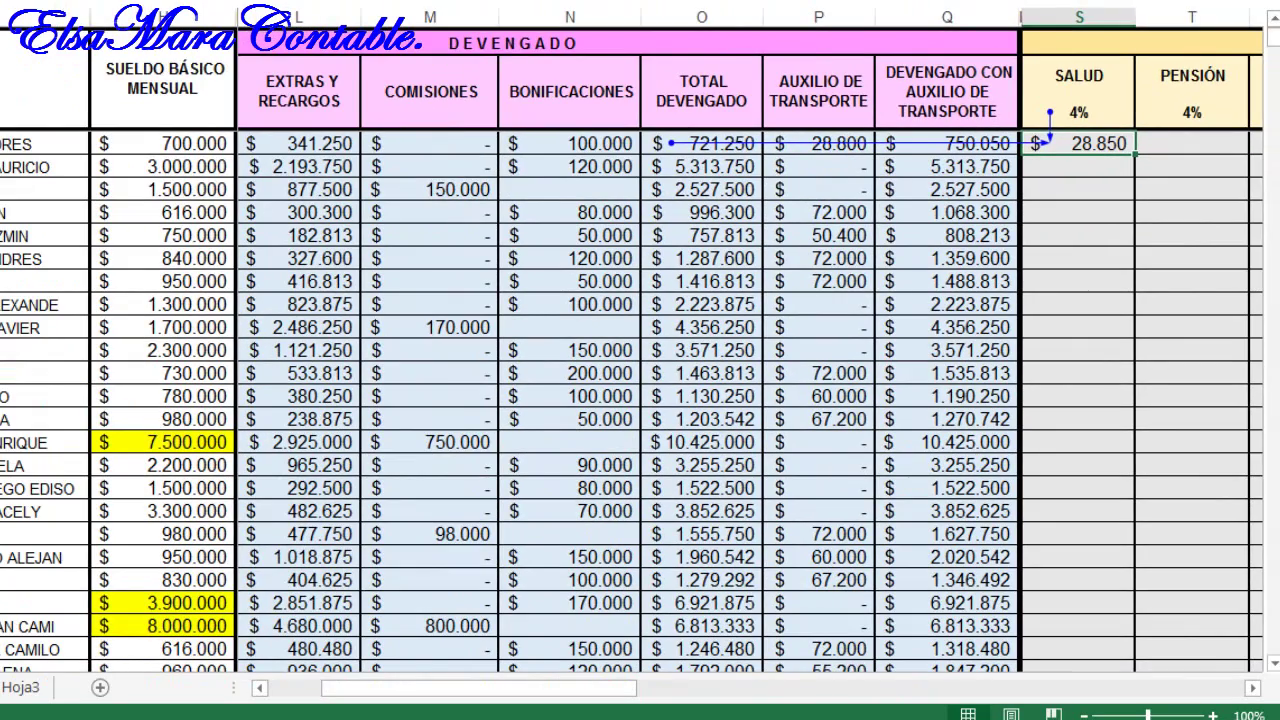
pyautogui.click(600, 2)
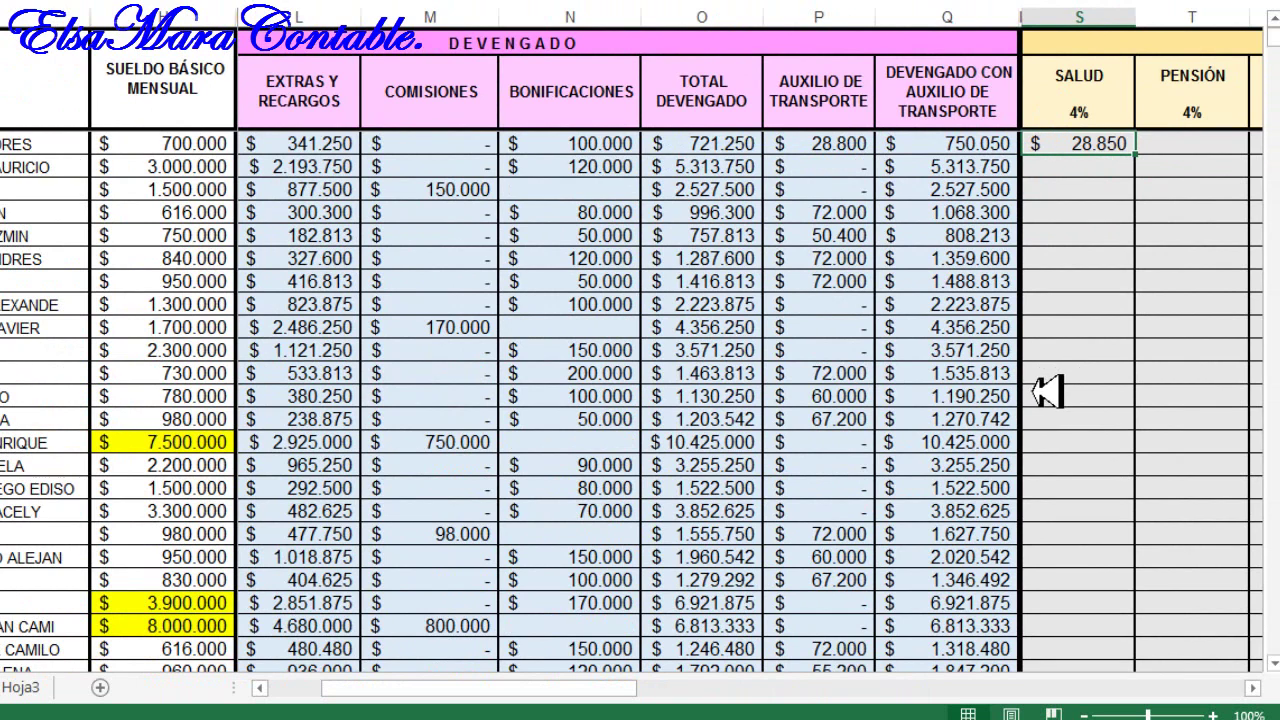
# Step: Copy the SALUD formula down column S for all employees and fill the PENSIÓN column with its 4% deduction on TOTAL DEVENGADO
pyautogui.moveTo(1133, 148)
pyautogui.mouseDown()
pyautogui.moveTo(1108, 160)
pyautogui.moveTo(1110, 680)
pyautogui.moveTo(1100, 617)
pyautogui.mouseUp()
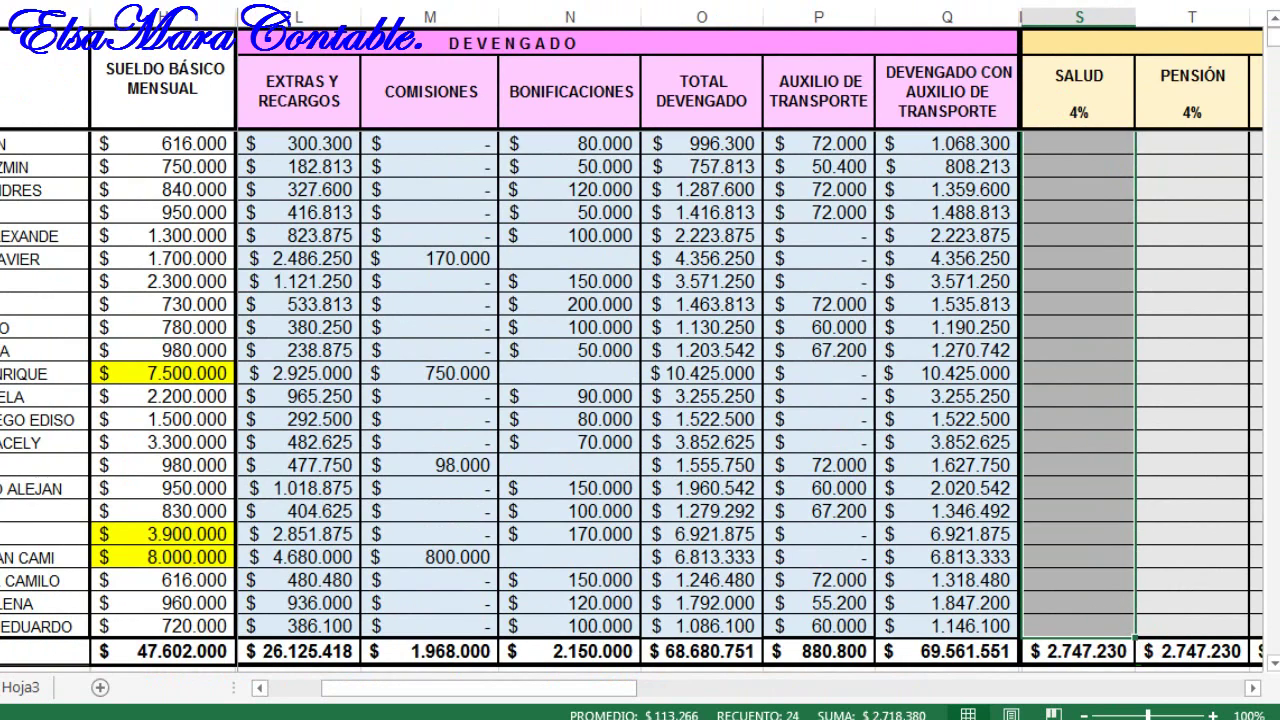
pyautogui.click(1157, 351)
pyautogui.click(1192, 143)
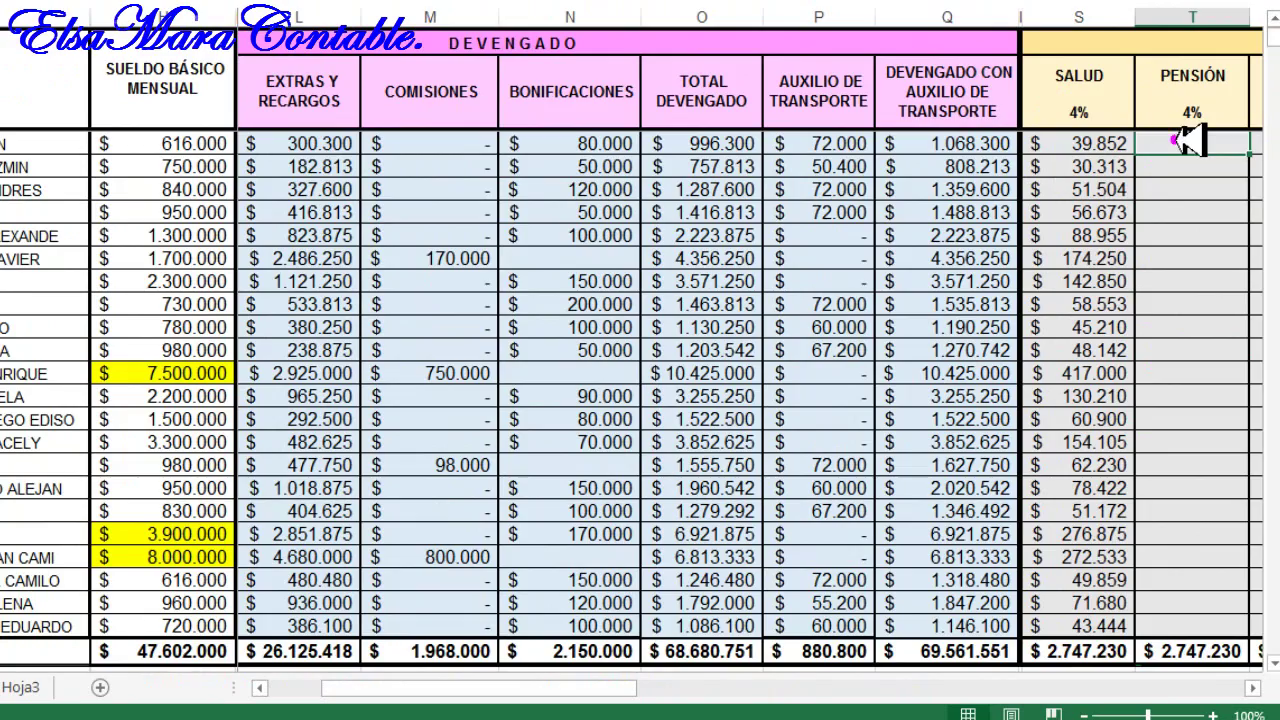
pyautogui.scroll(1, 1190, 141)
pyautogui.moveTo(1192, 143); pyautogui.dragTo(1197, 634)
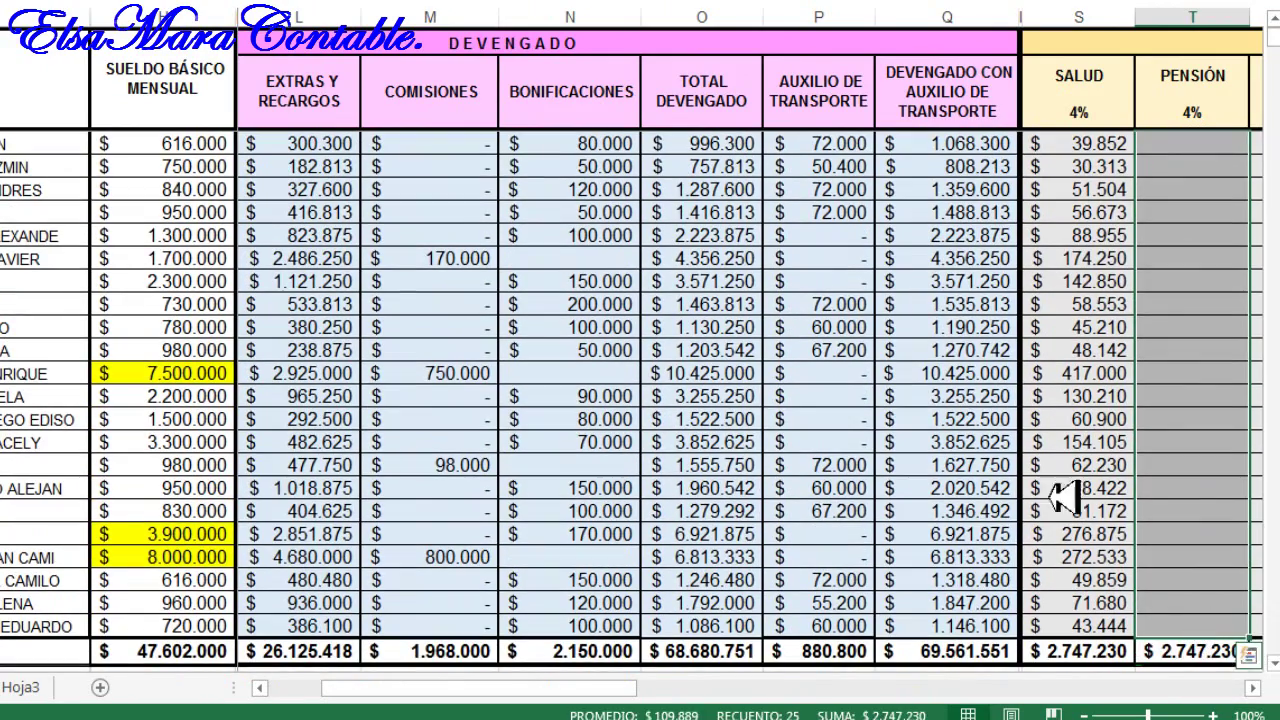
pyautogui.hotkey('ctrl', 'j')
pyautogui.click(1140, 370)
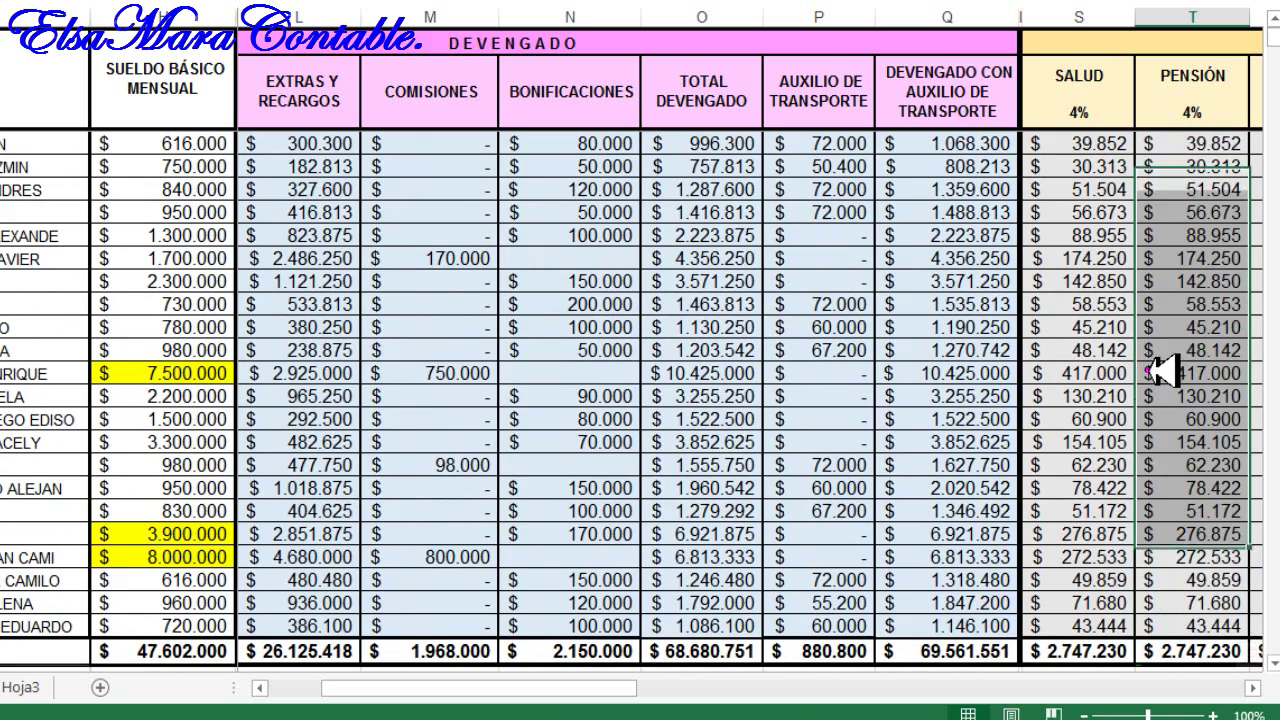
# Step: Examine the SALUD formula in S11 and the PENSIÓN formula in T11, including their absolute references to the percentage cells
pyautogui.scroll(1, 1150, 345)
pyautogui.click(1100, 146)
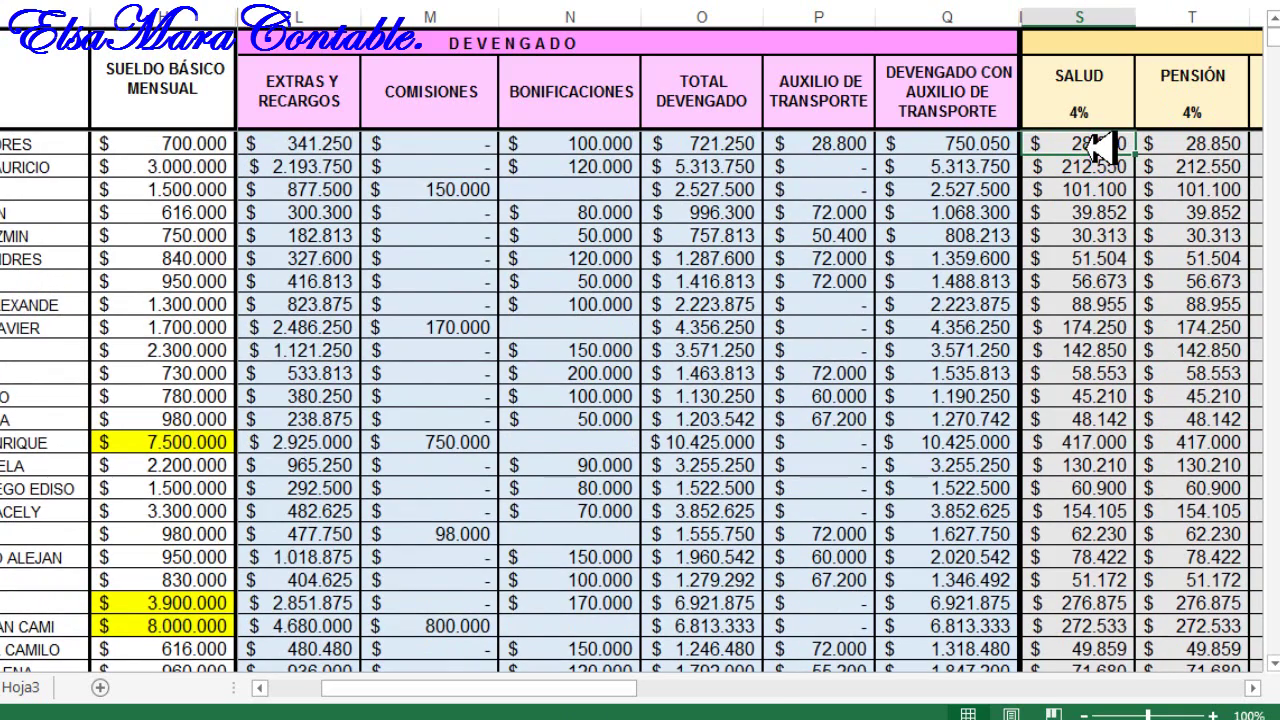
pyautogui.doubleClick(1100, 146)
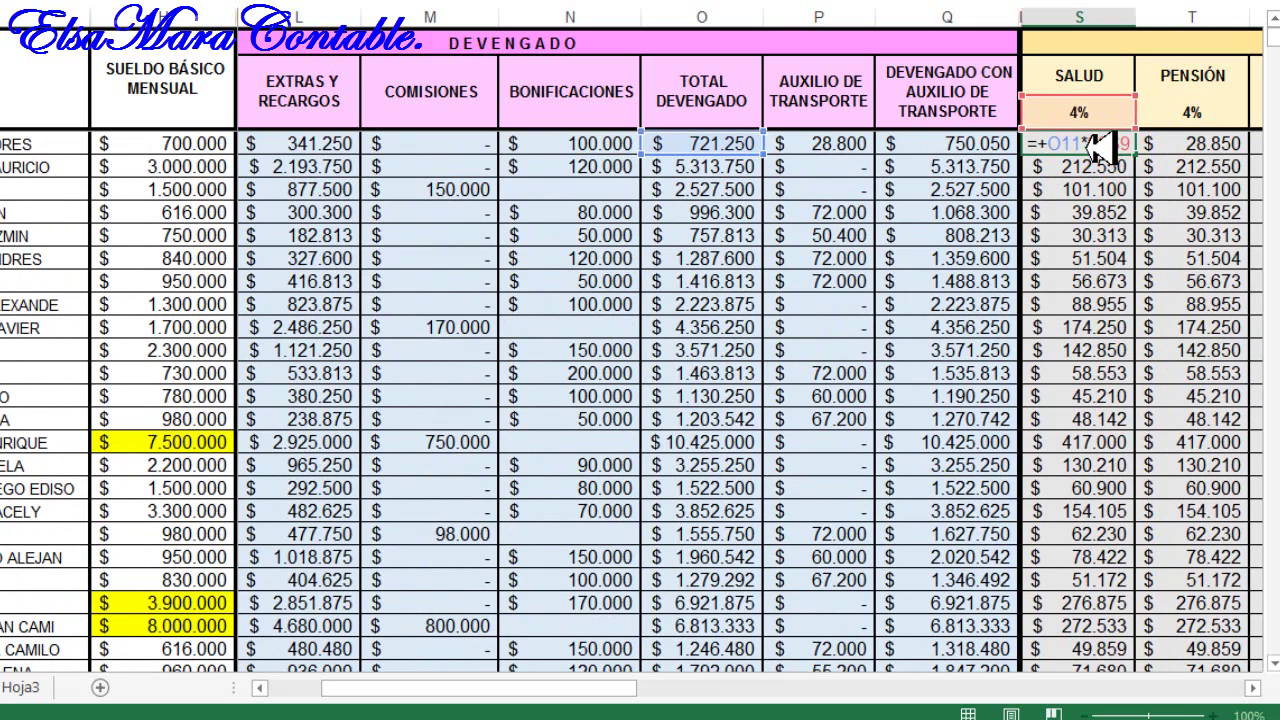
pyautogui.press('F4')
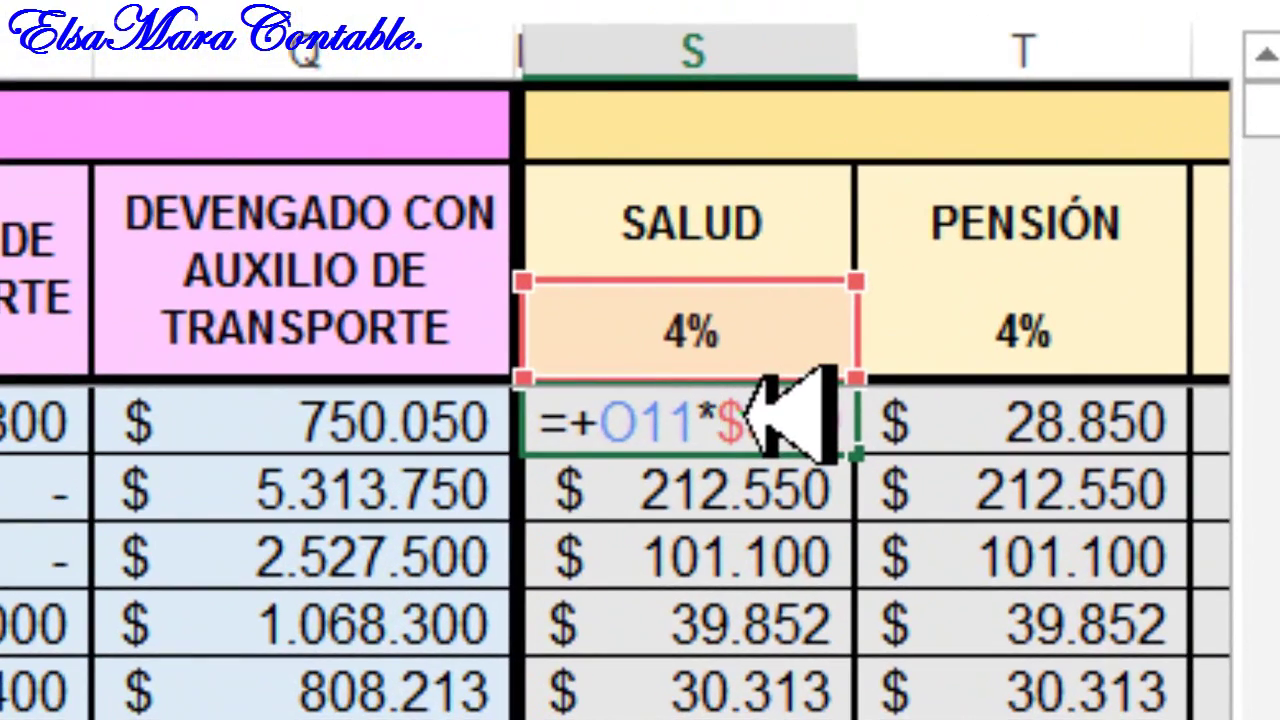
pyautogui.press('Return')
pyautogui.click(760, 416)
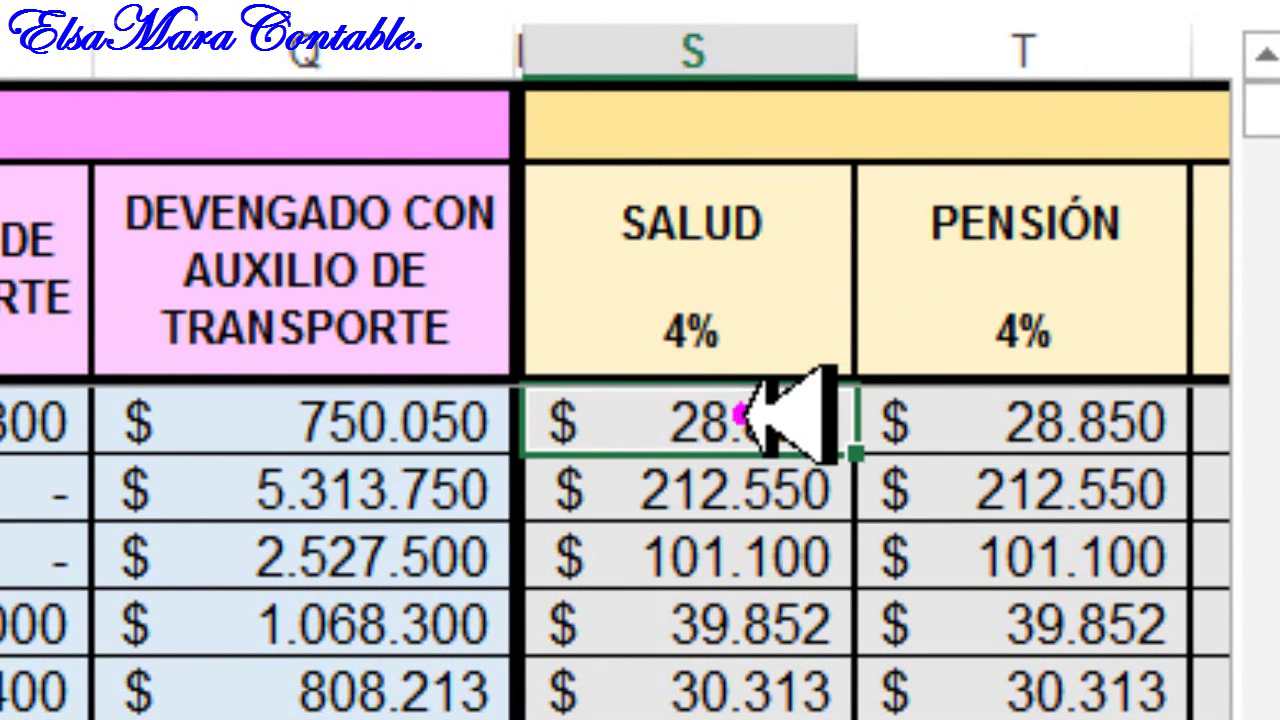
pyautogui.click(960, 430)
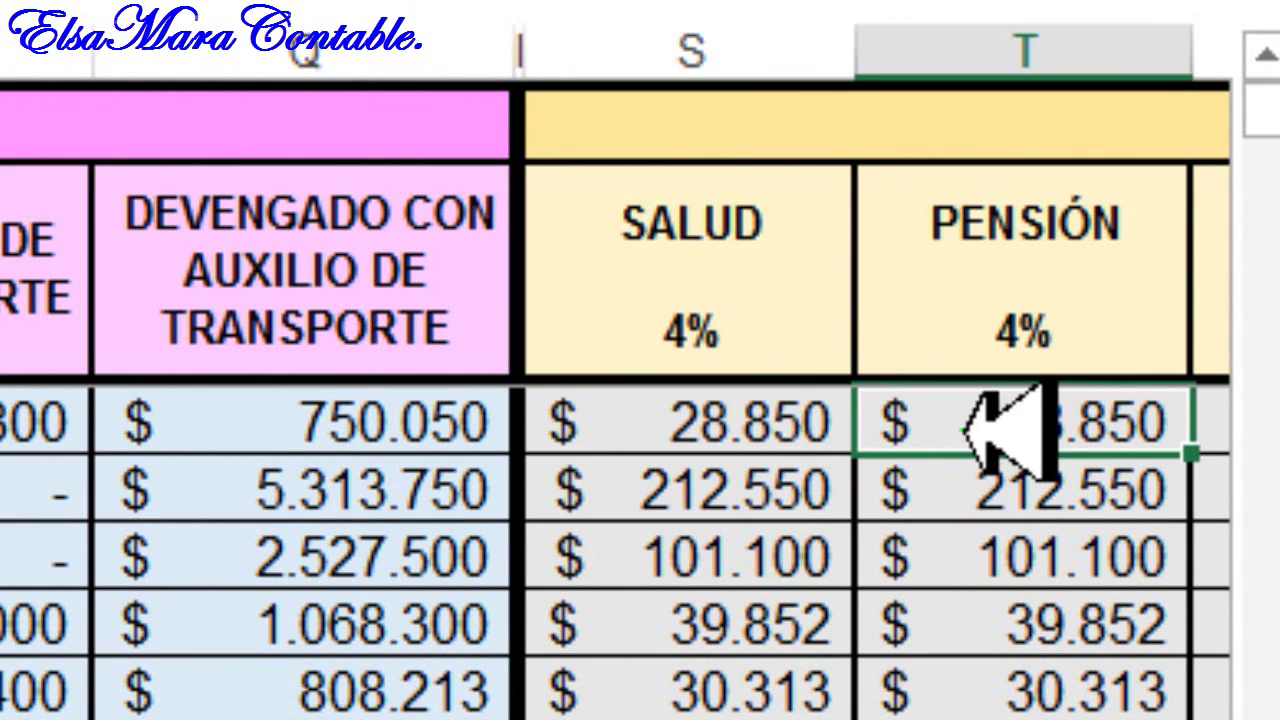
pyautogui.press('F2')
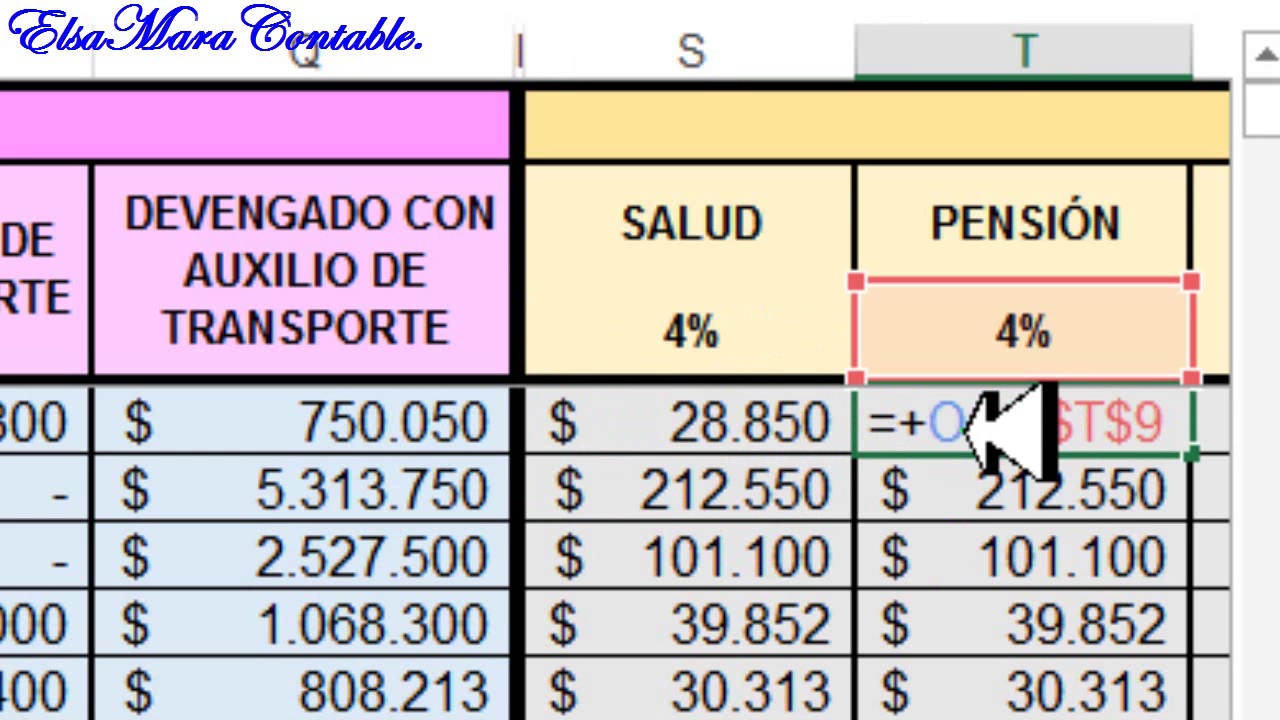
pyautogui.press('Return')
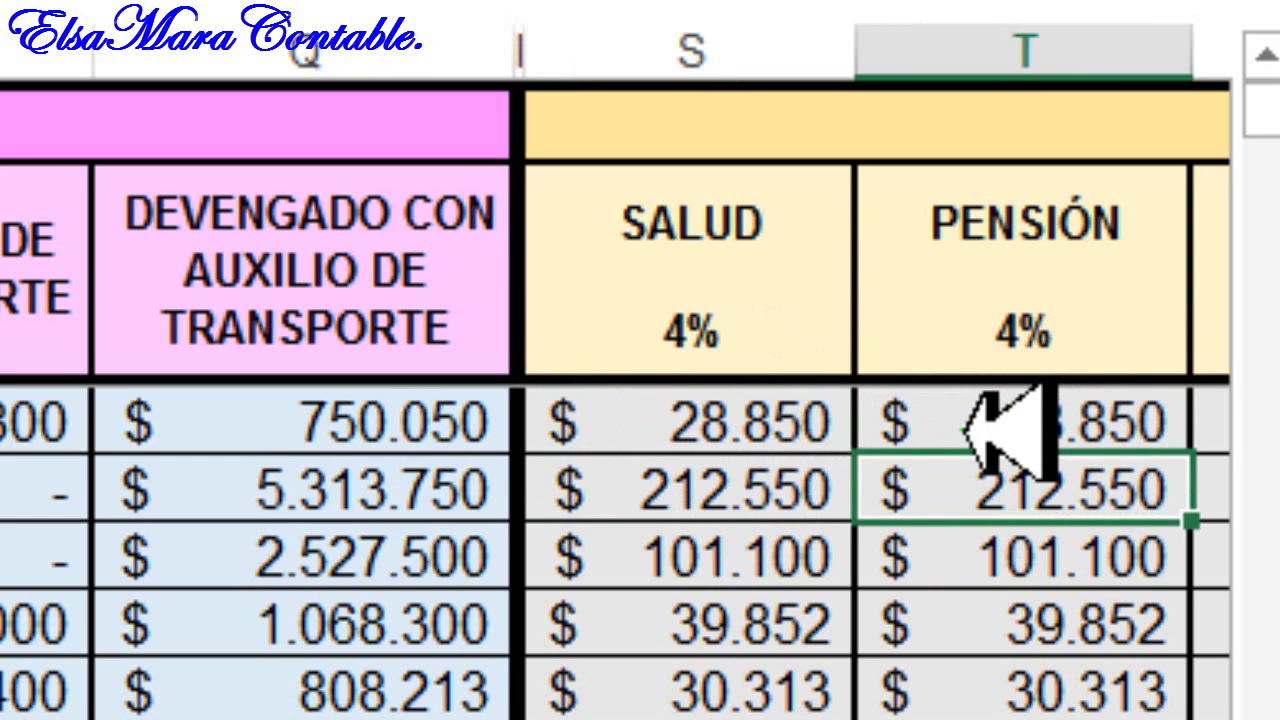
# Step: Try a higher PENSIÓN rate in T9 to recalculate the column, and undo the rate change
pyautogui.click(975, 318)
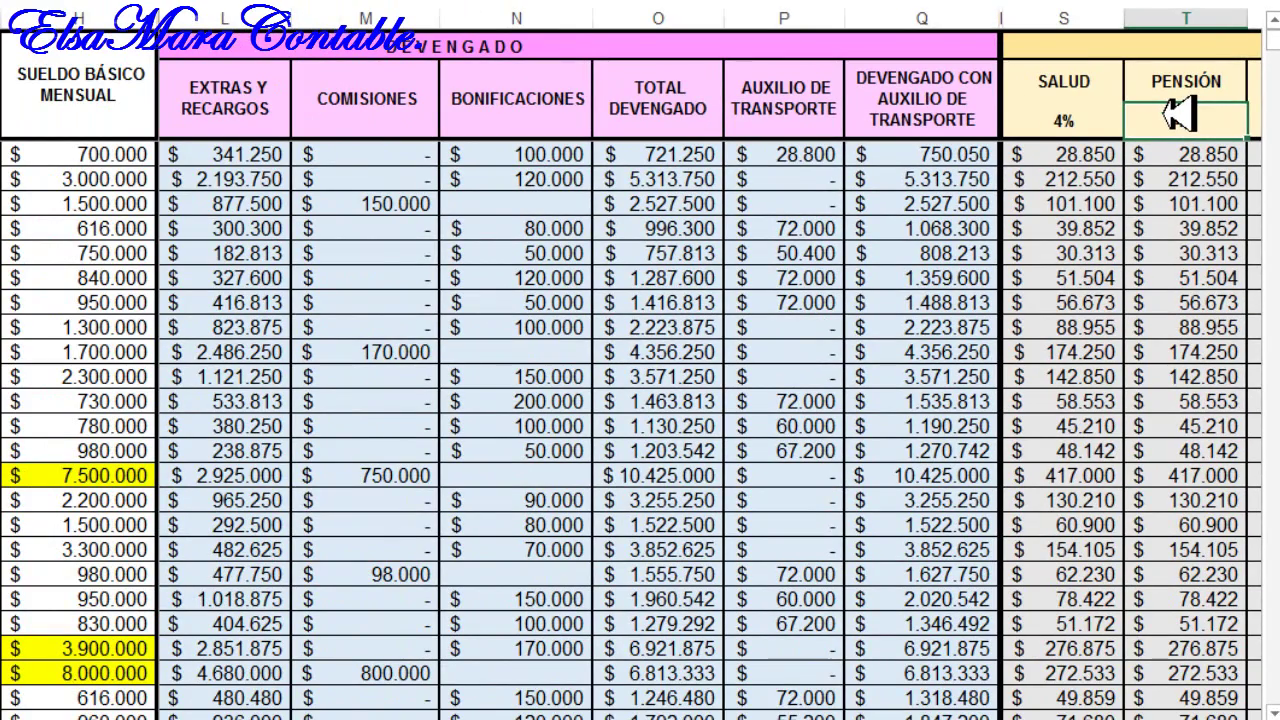
pyautogui.write('4%')
pyautogui.press('Return')
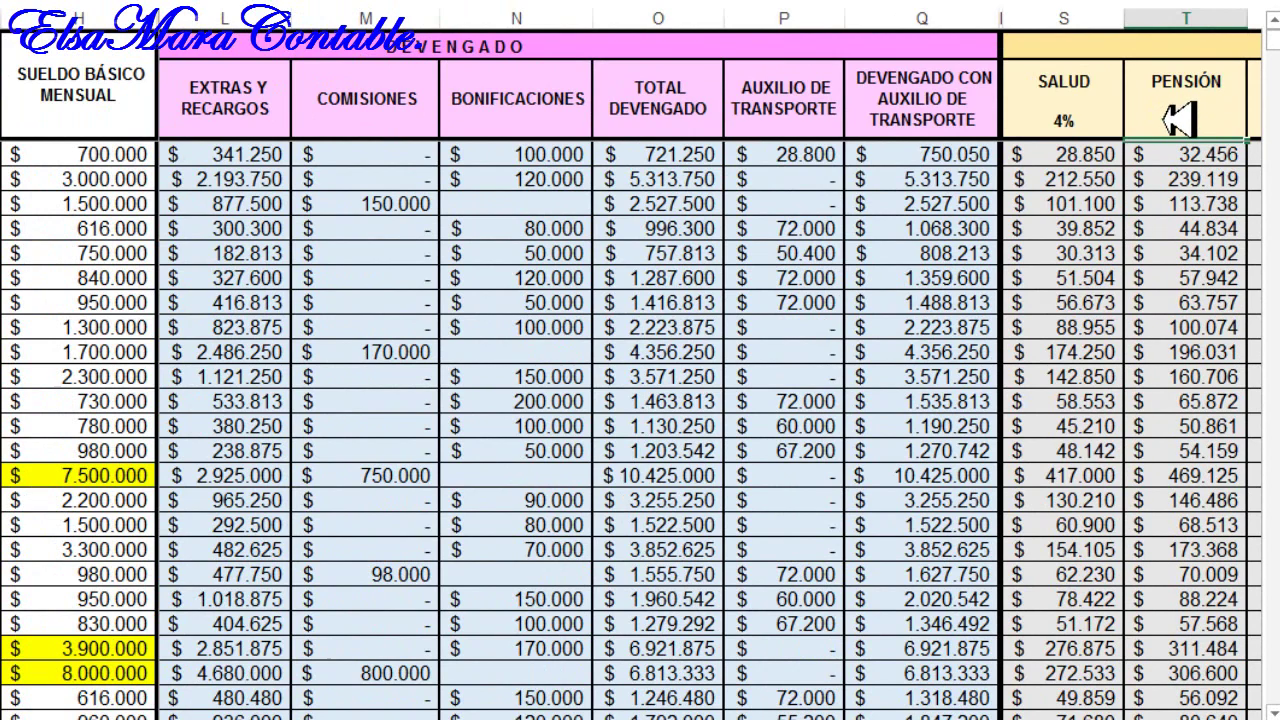
pyautogui.click(1178, 117)
pyautogui.hotkey('ctrl', 'z')
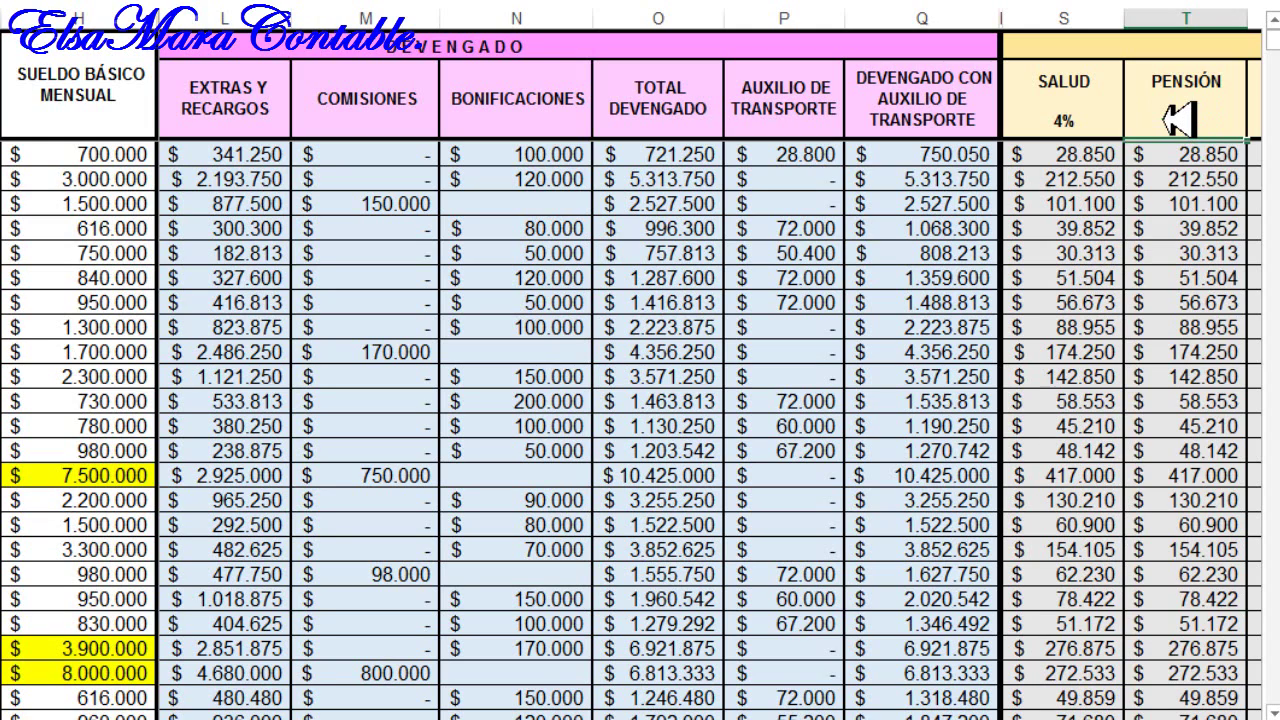
pyautogui.click(1180, 150)
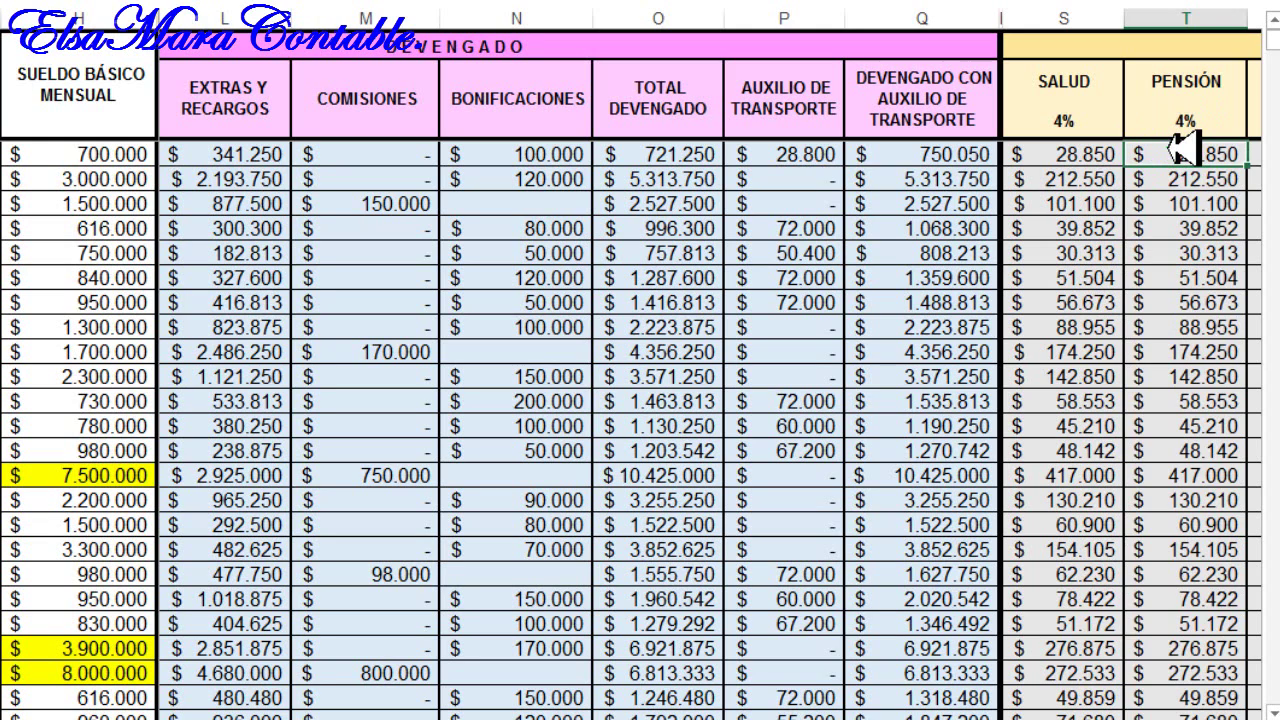
# Step: Enter =SI((O11)>2464000;(O11)*1%;0) as the FONDO DE SOLIDARIDAD formula in U11 and copy it down to row 35
pyautogui.press('Right')
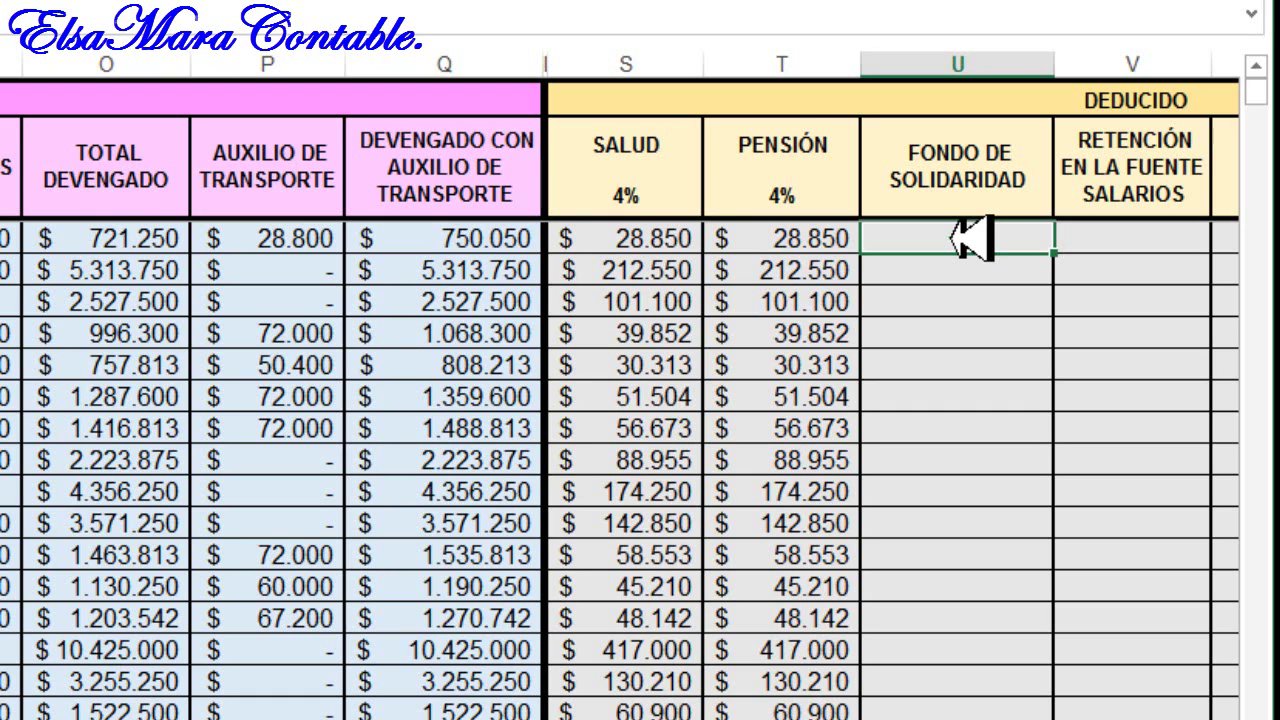
pyautogui.click(970, 238)
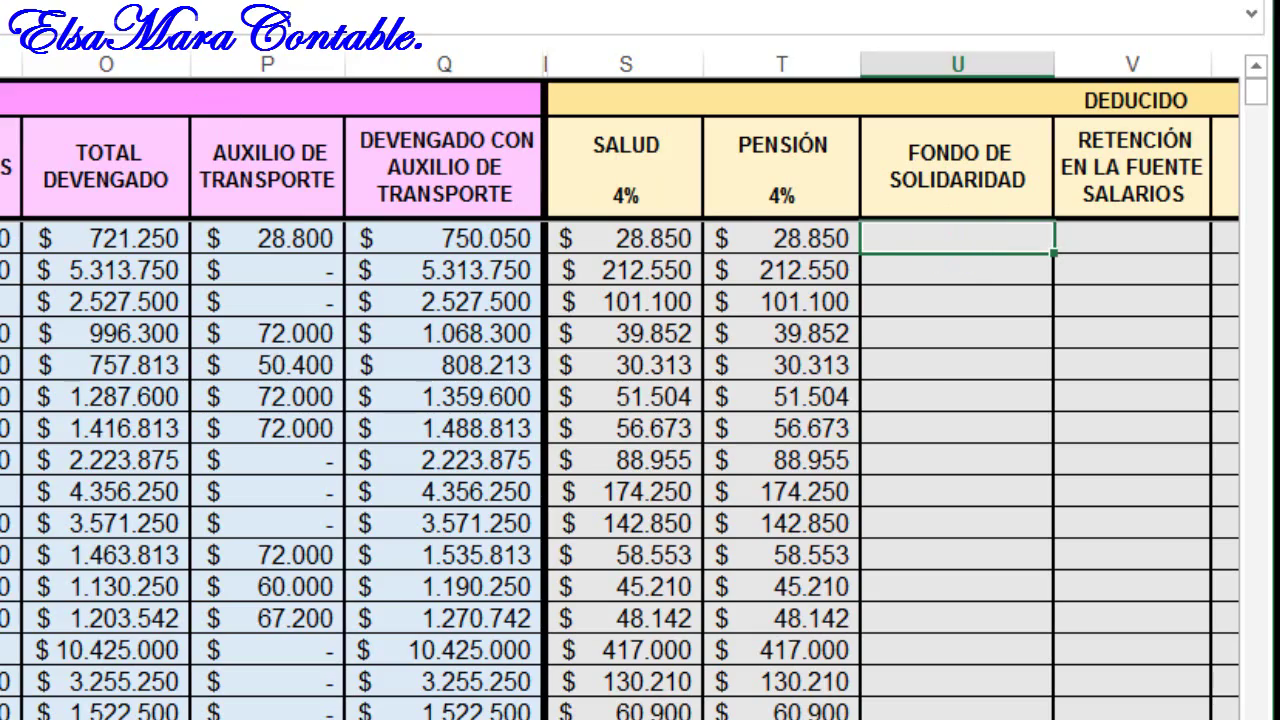
pyautogui.hotkey('ctrl', 'v')
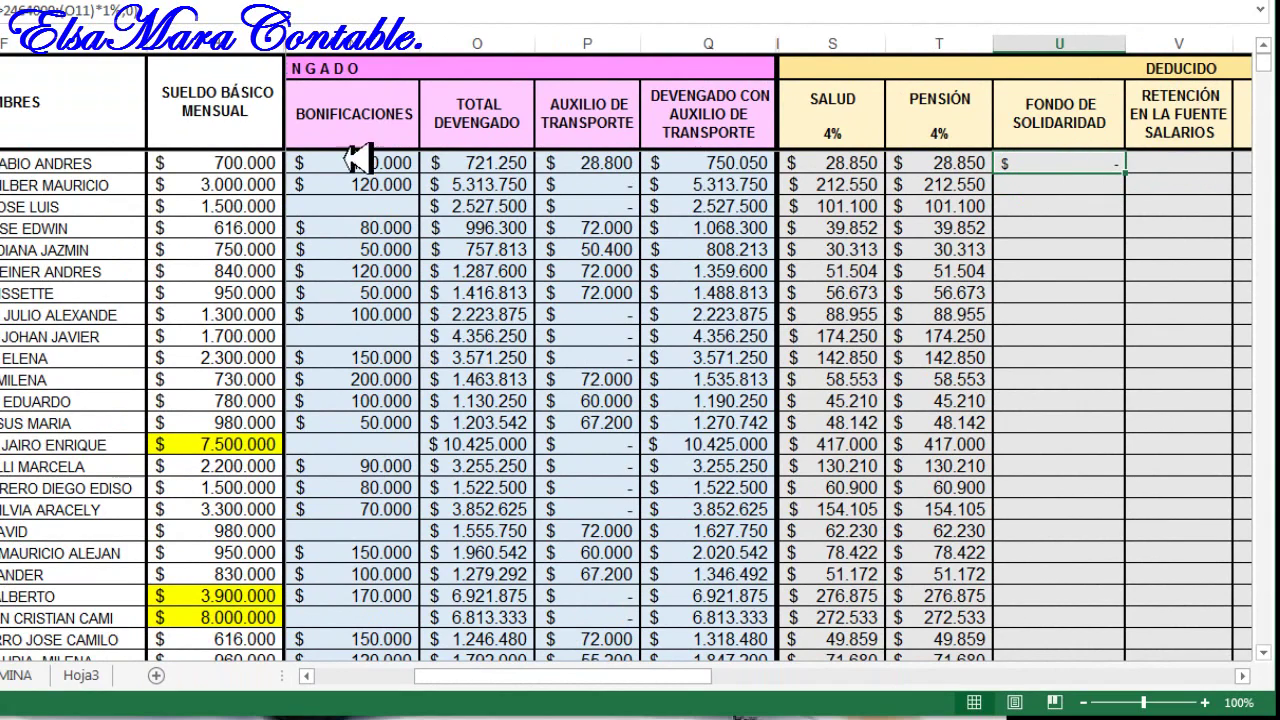
pyautogui.click(257, 163)
pyautogui.click(1057, 165)
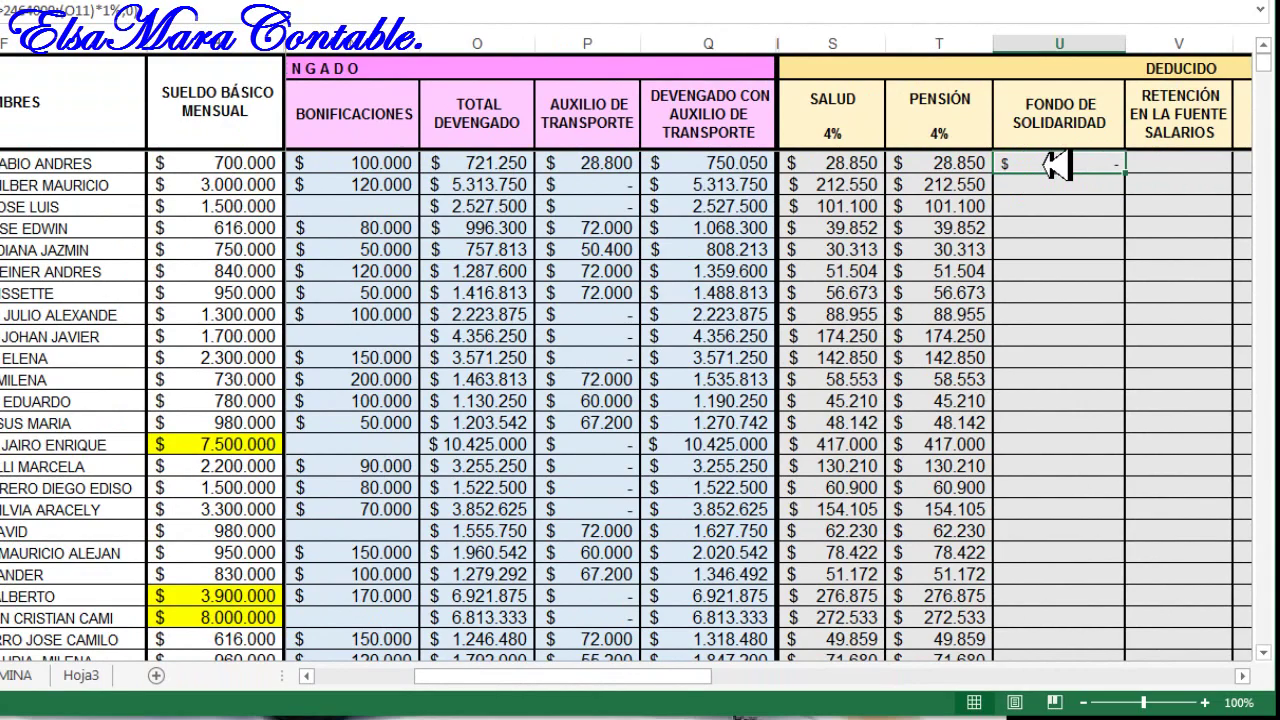
pyautogui.moveTo(1124, 172); pyautogui.dragTo(1124, 598)
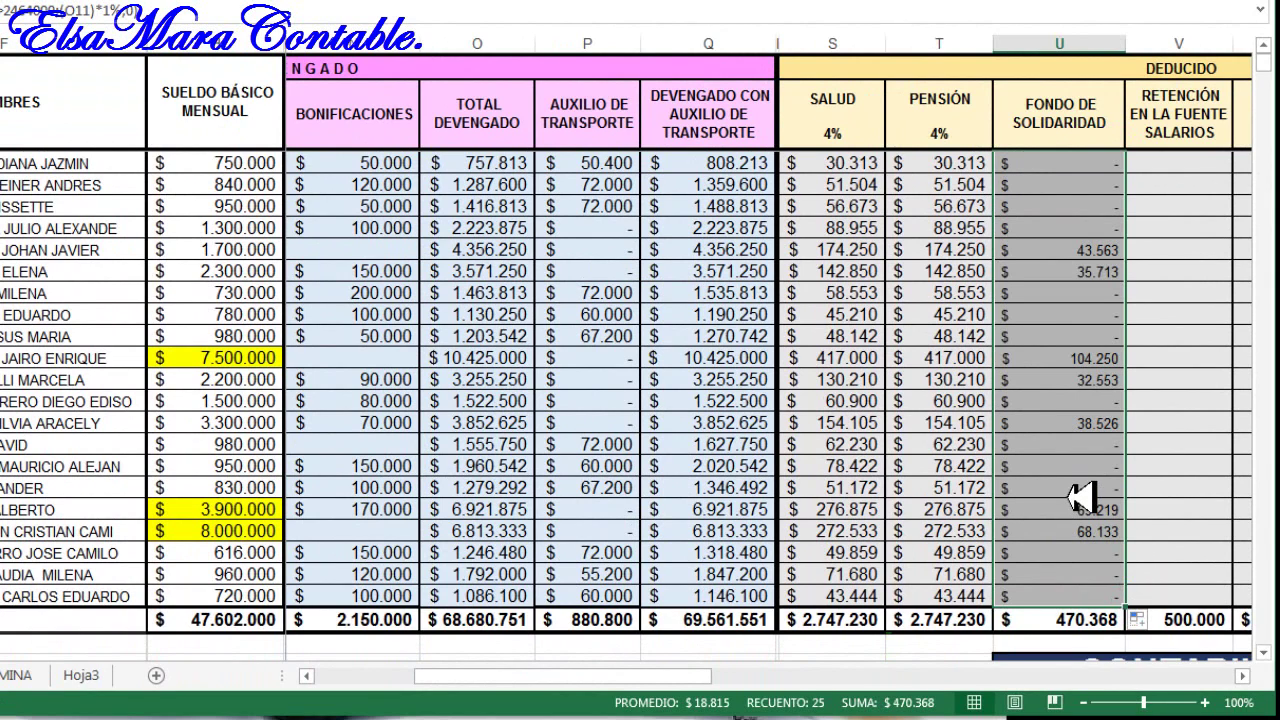
pyautogui.scroll(2, 1084, 478)
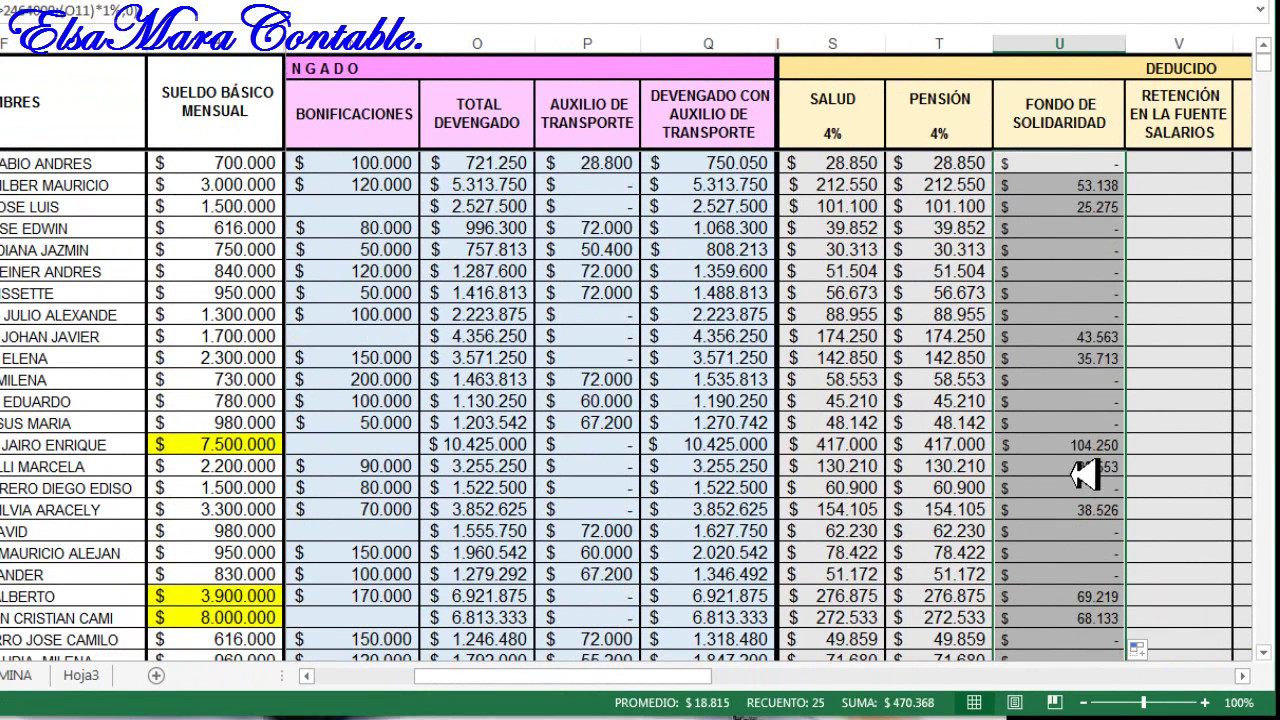
# Step: Examine the FONDO DE SOLIDARIDAD formula in U12 alongside the SUELDO BÁSICO of the employee in row 12
pyautogui.click(1089, 183)
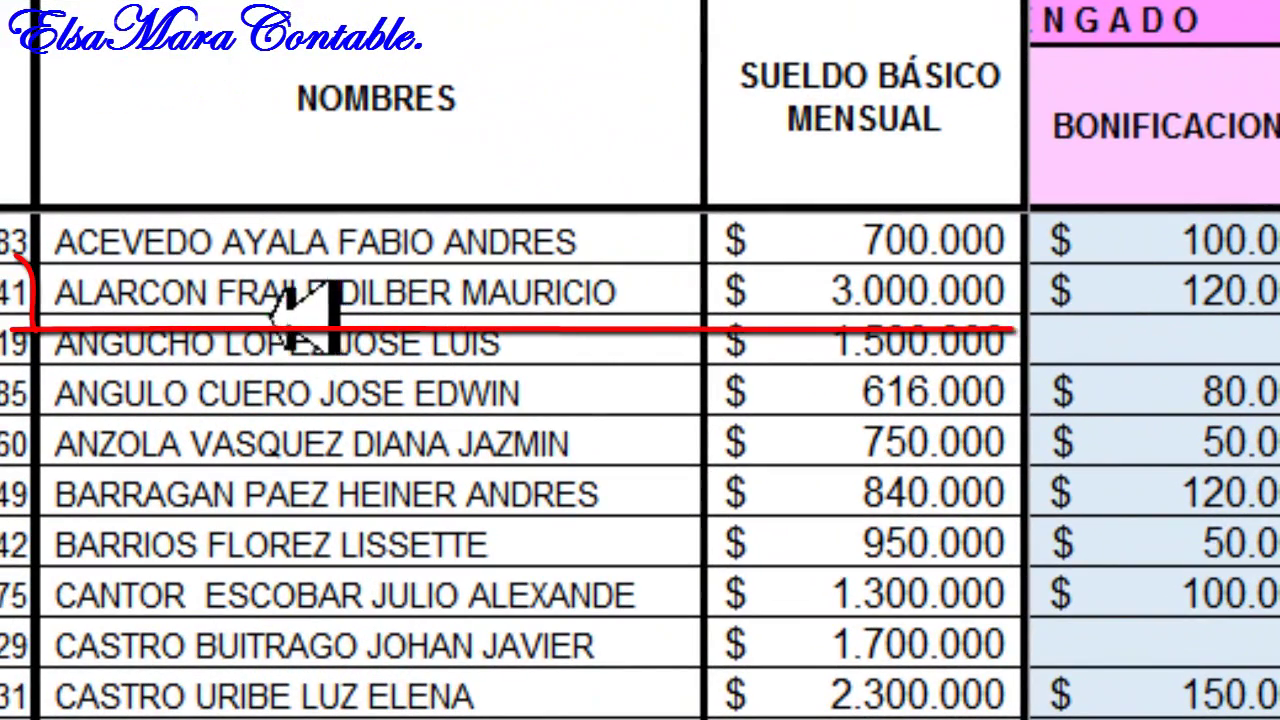
pyautogui.click(306, 283)
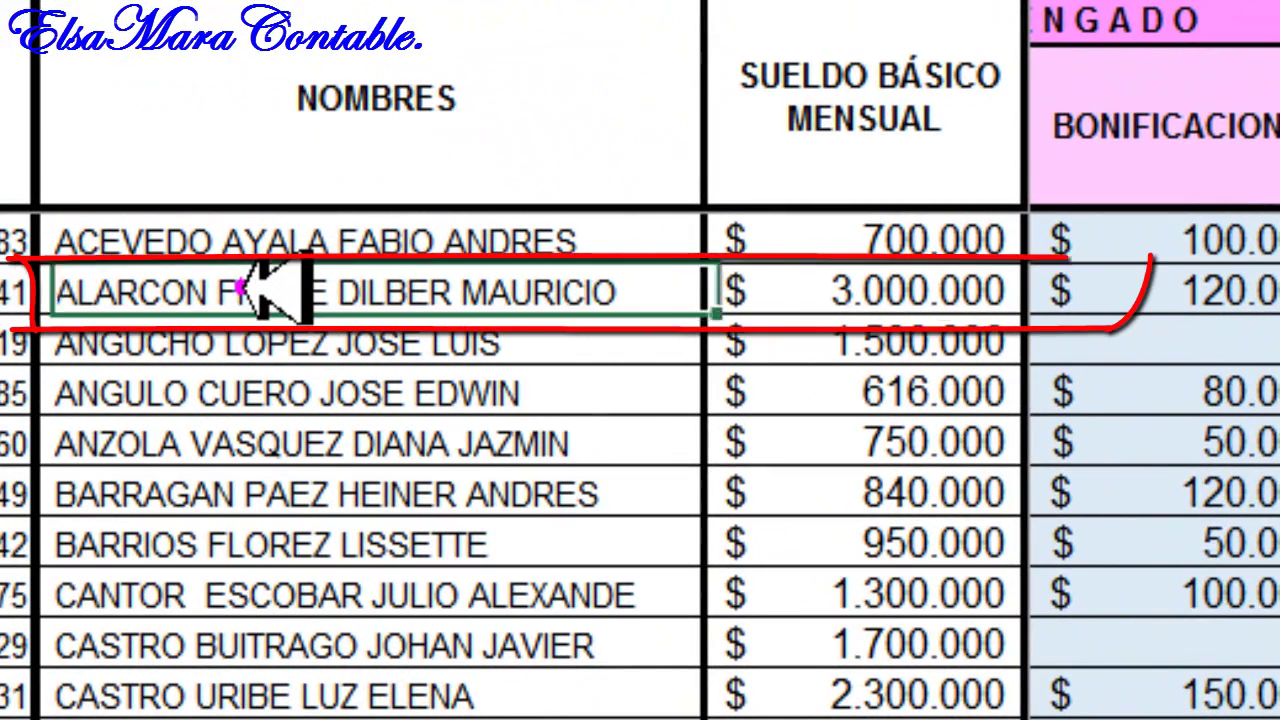
pyautogui.click(772, 293)
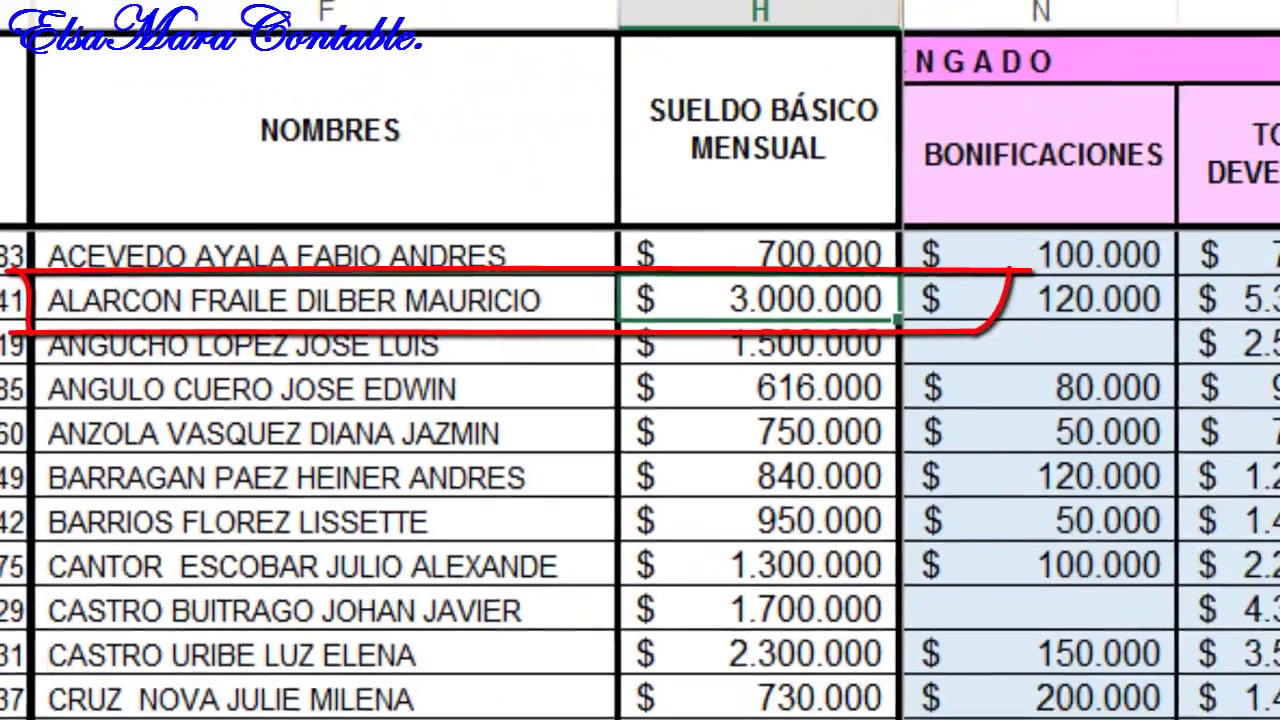
pyautogui.click(1135, 335)
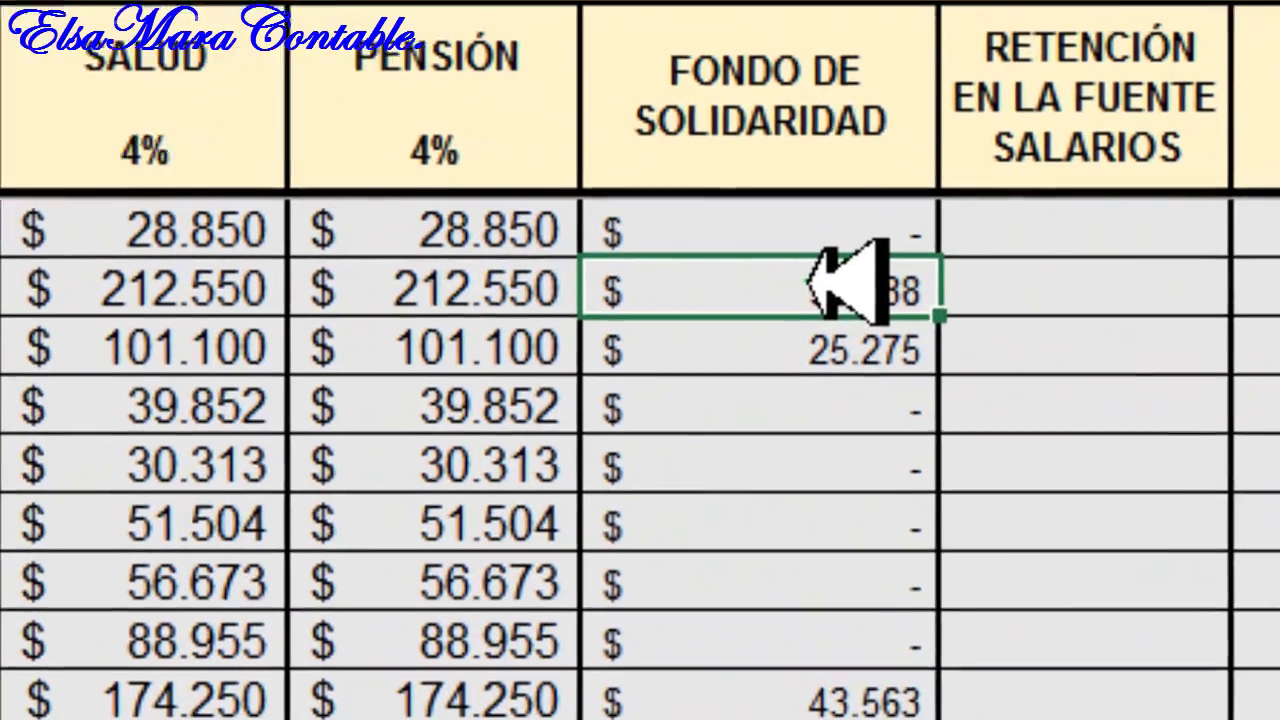
pyautogui.doubleClick(848, 280)
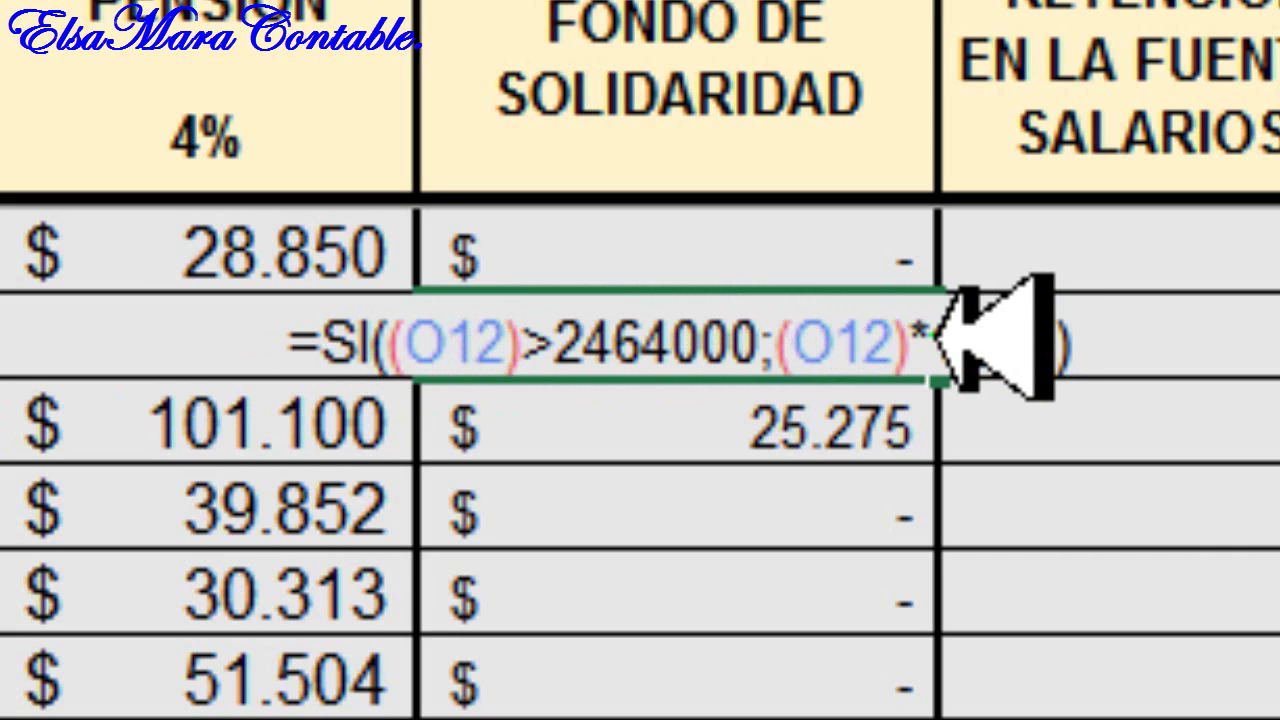
pyautogui.press('Return')
pyautogui.click(777, 337)
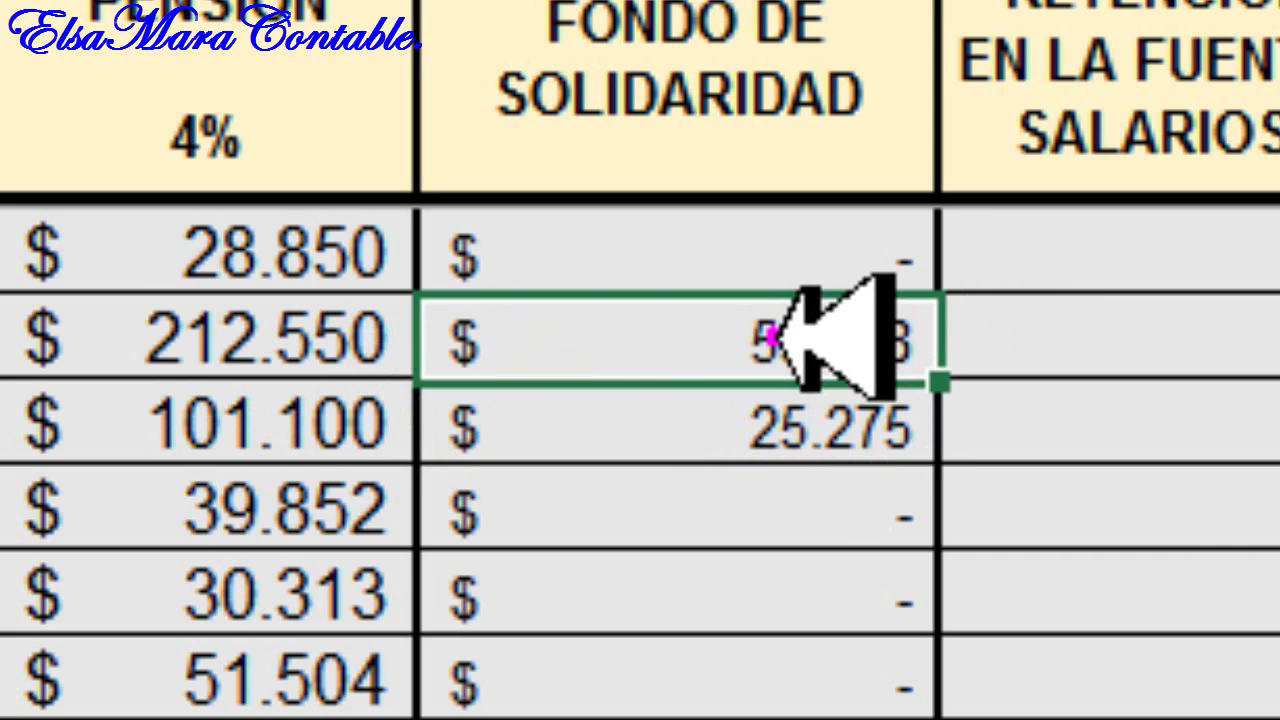
pyautogui.click(712, 410)
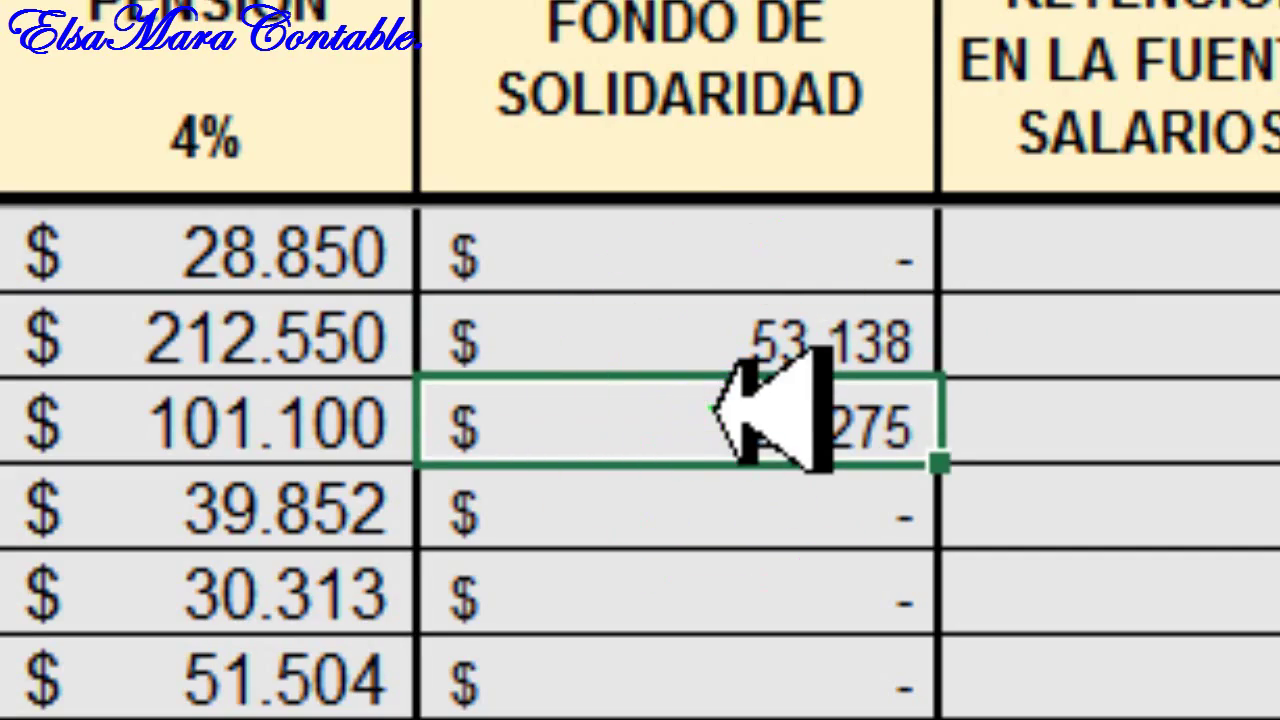
# Step: Review the FONDO DE SOLIDARIDAD amounts row by row down column U for all employees
pyautogui.press('Down')
pyautogui.press('Down')
pyautogui.press('Down')
pyautogui.press('Down')
pyautogui.press('Down')
pyautogui.press('Down')
pyautogui.press('Down')
pyautogui.press('Down')
pyautogui.press('Down')
pyautogui.press('Down')
pyautogui.press('Down')
pyautogui.press('Down')
pyautogui.press('Down')
pyautogui.press('Down')
pyautogui.press('Down')
pyautogui.press('Down')
pyautogui.press('Down')
pyautogui.press('Down')
pyautogui.press('Down')
pyautogui.press('Down')
pyautogui.press('Down')
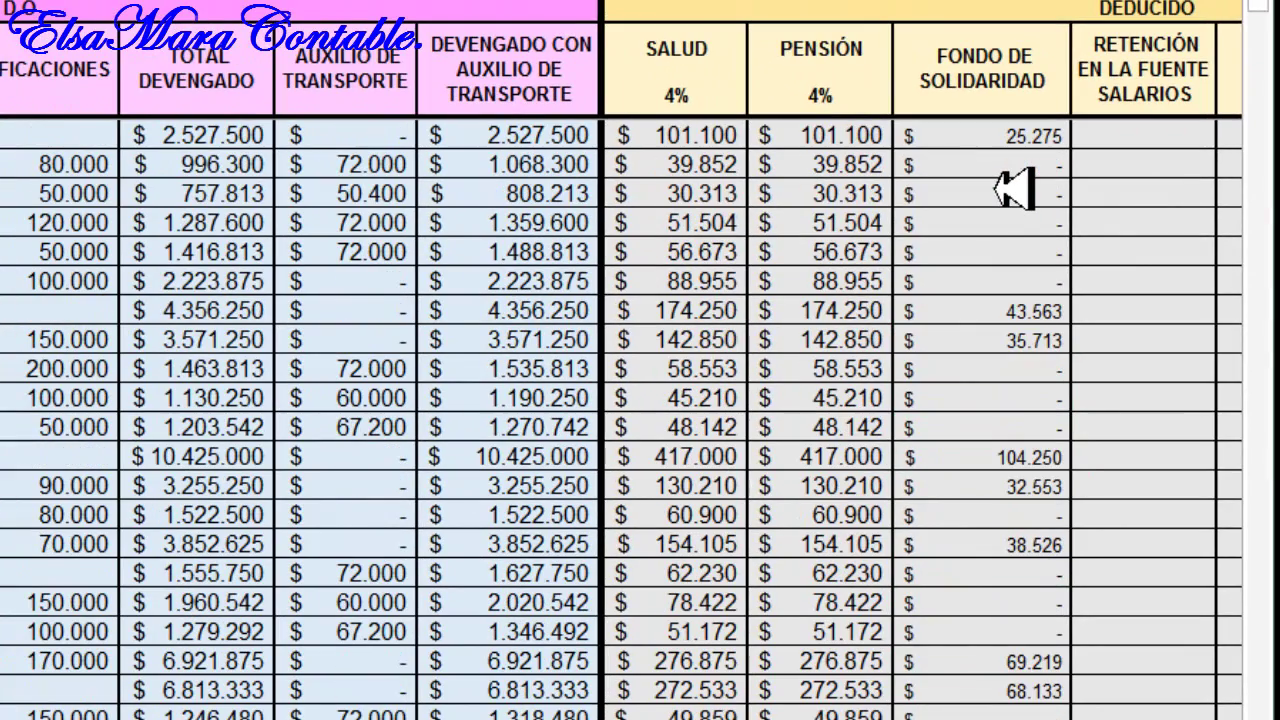
pyautogui.press('Up')
pyautogui.press('Up')
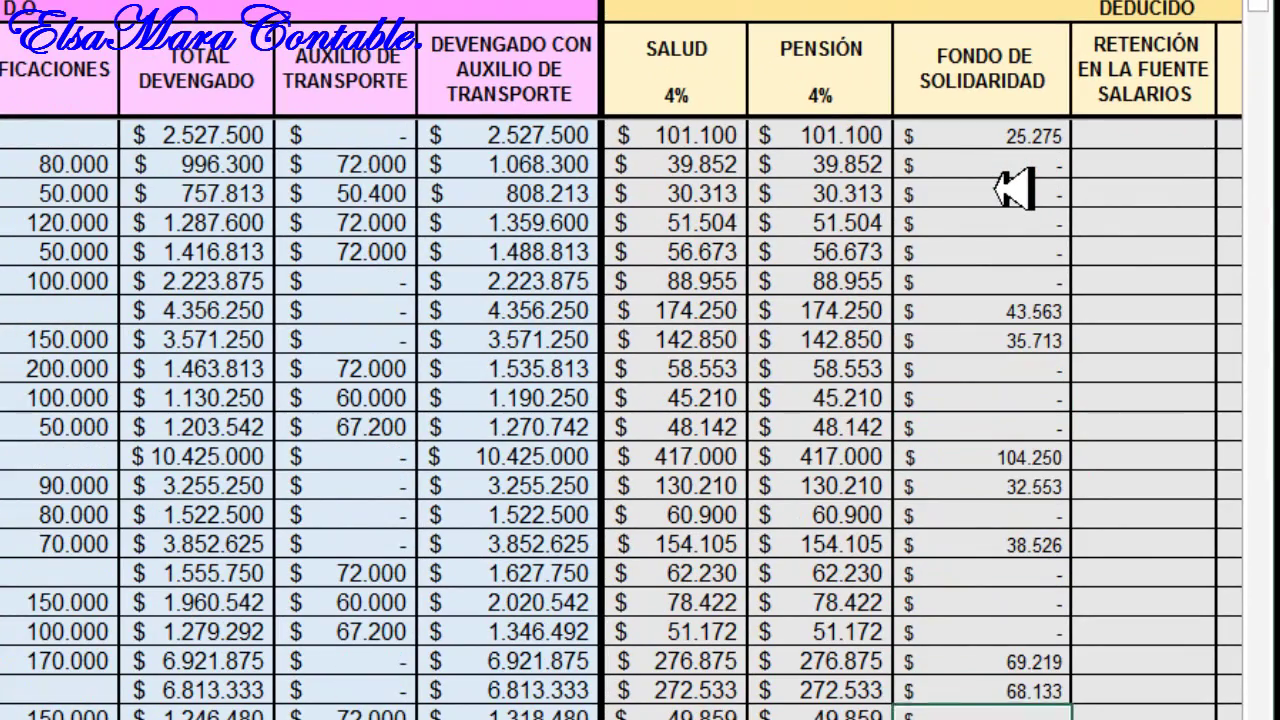
pyautogui.scroll(1, 1015, 186)
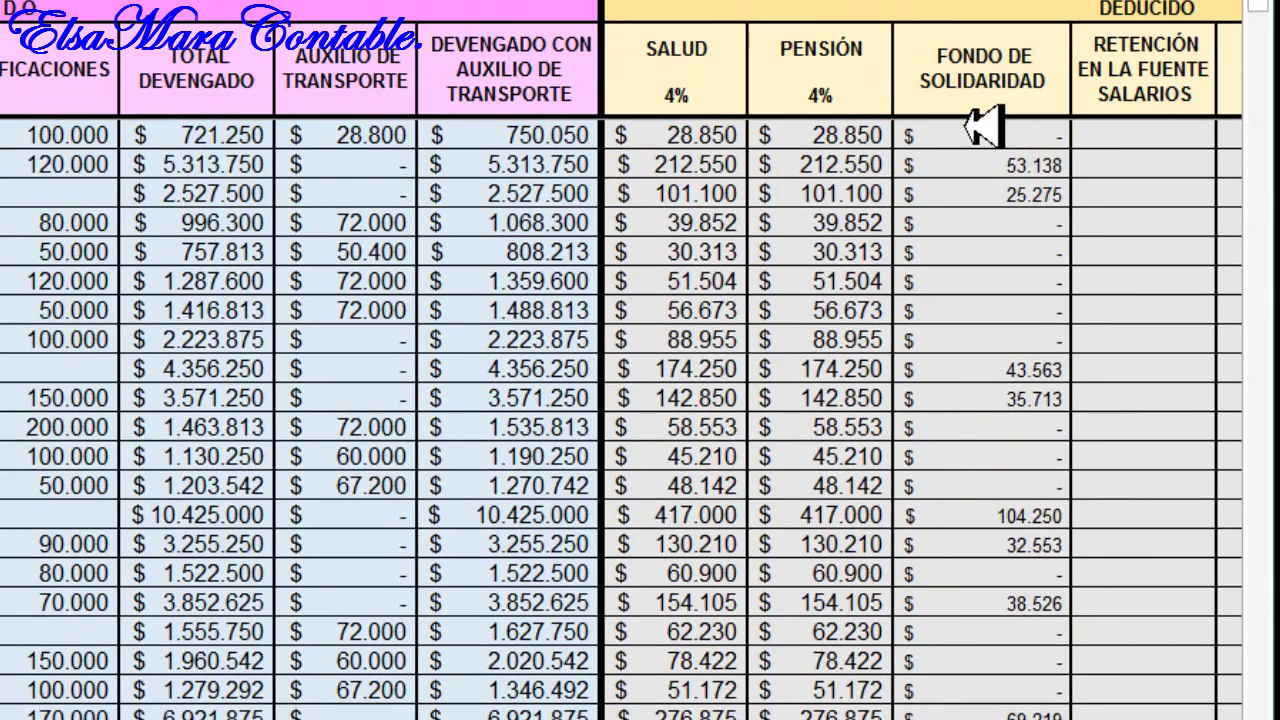
# Step: Set the font size of the FONDO DE SOLIDARIDAD amounts in U11:U35 to 12 and check the lower rows
pyautogui.moveTo(965, 135); pyautogui.dragTo(1036, 636)
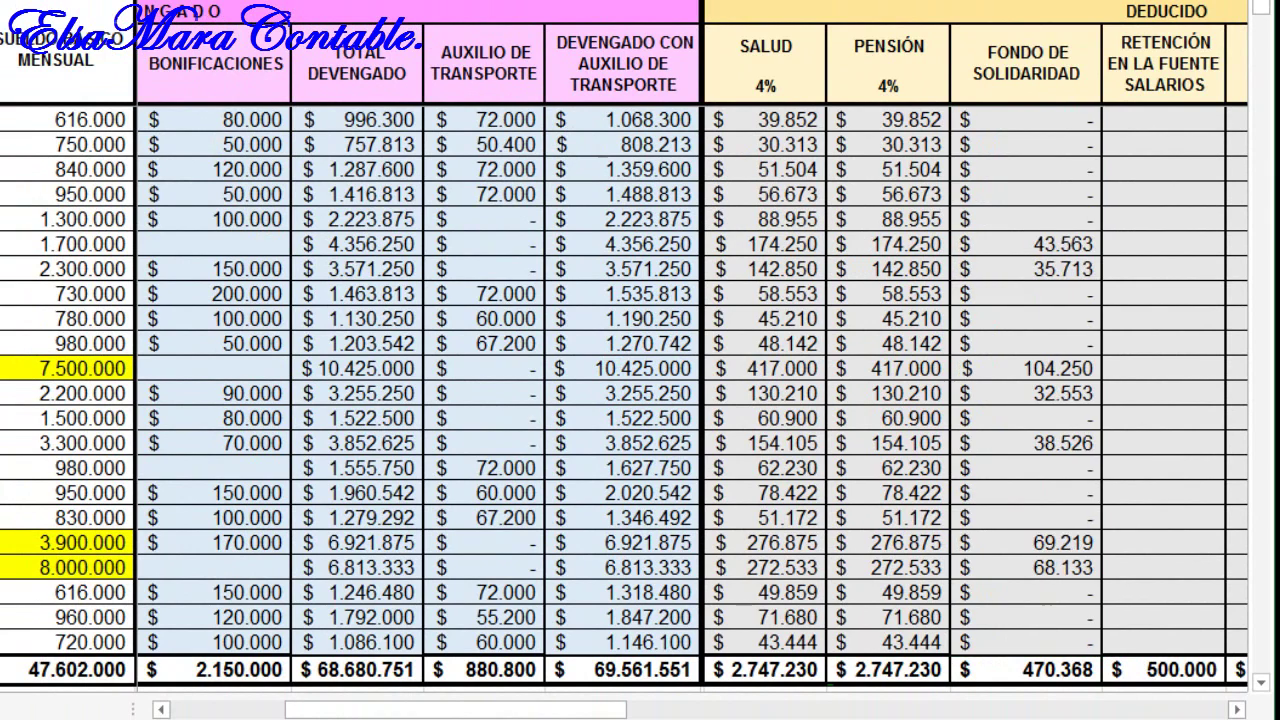
pyautogui.click(1036, 370)
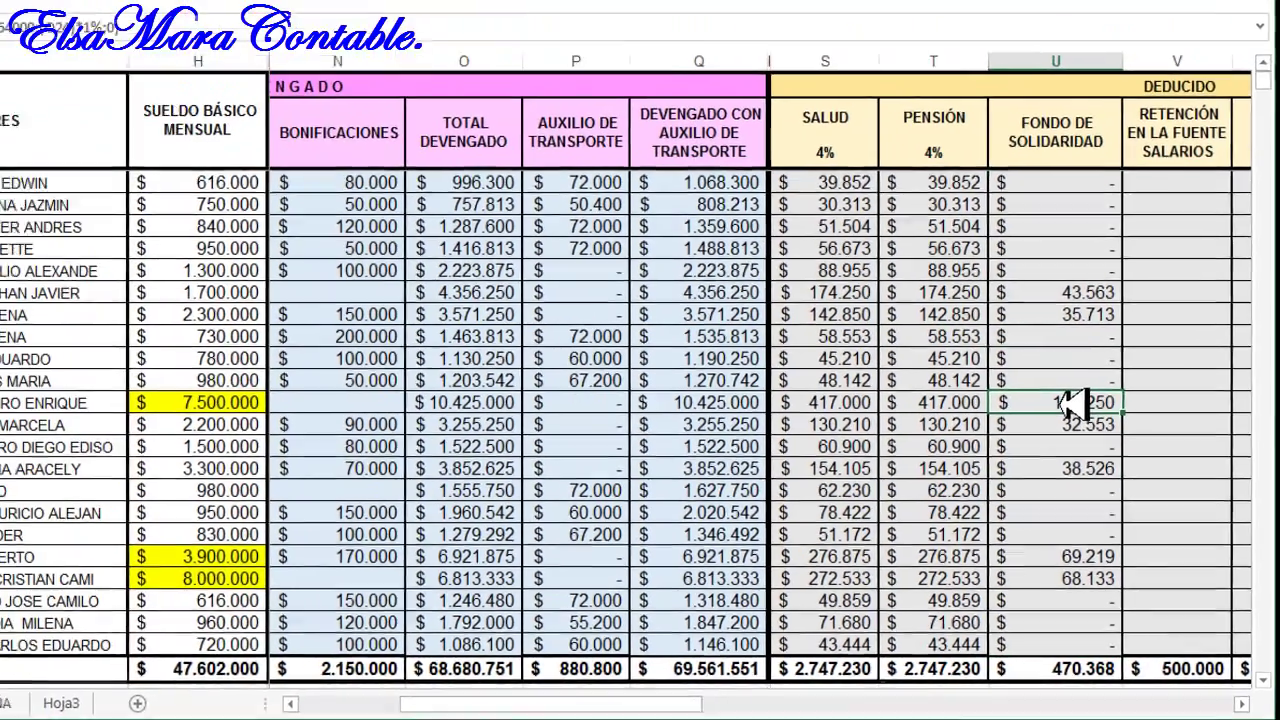
pyautogui.press('Down')
pyautogui.press('Down')
pyautogui.press('Down')
pyautogui.press('Down')
pyautogui.press('Down')
pyautogui.press('Down')
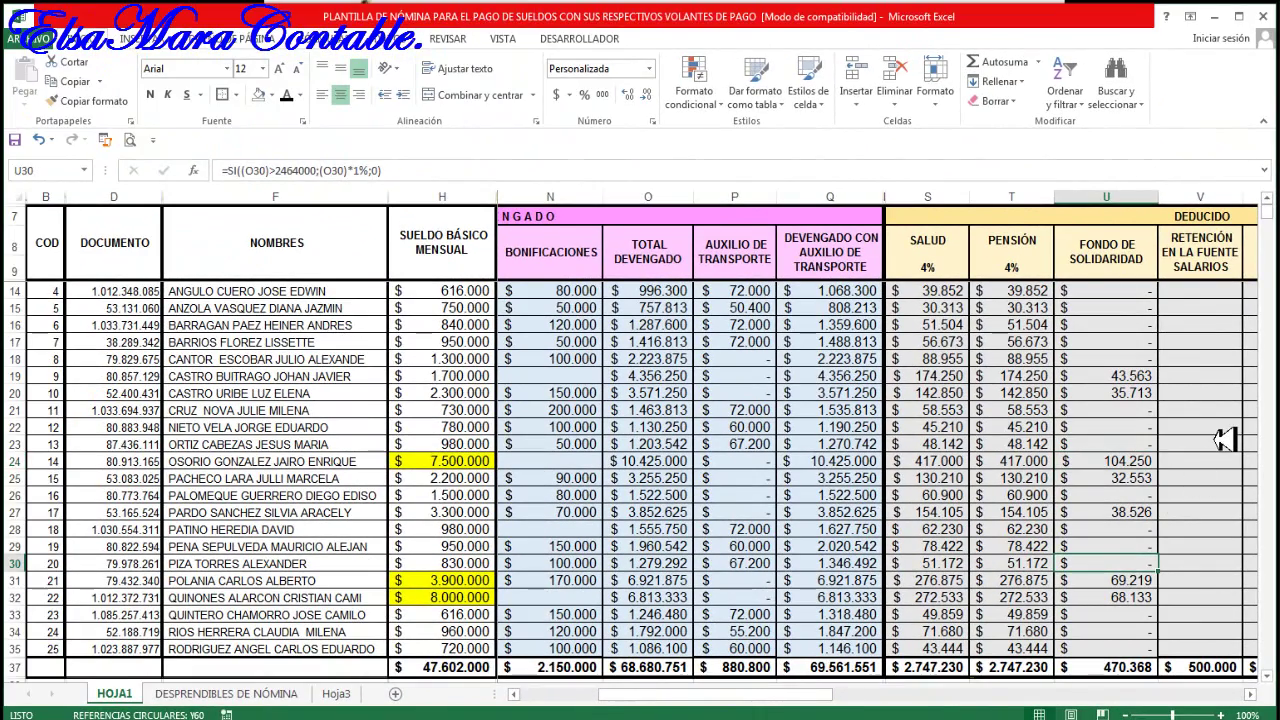
# Step: Make the hidden RETENCIÓN EN LA FUENTE SALARIOS amounts in V11:V35 readable with a black font color
pyautogui.click(1203, 290)
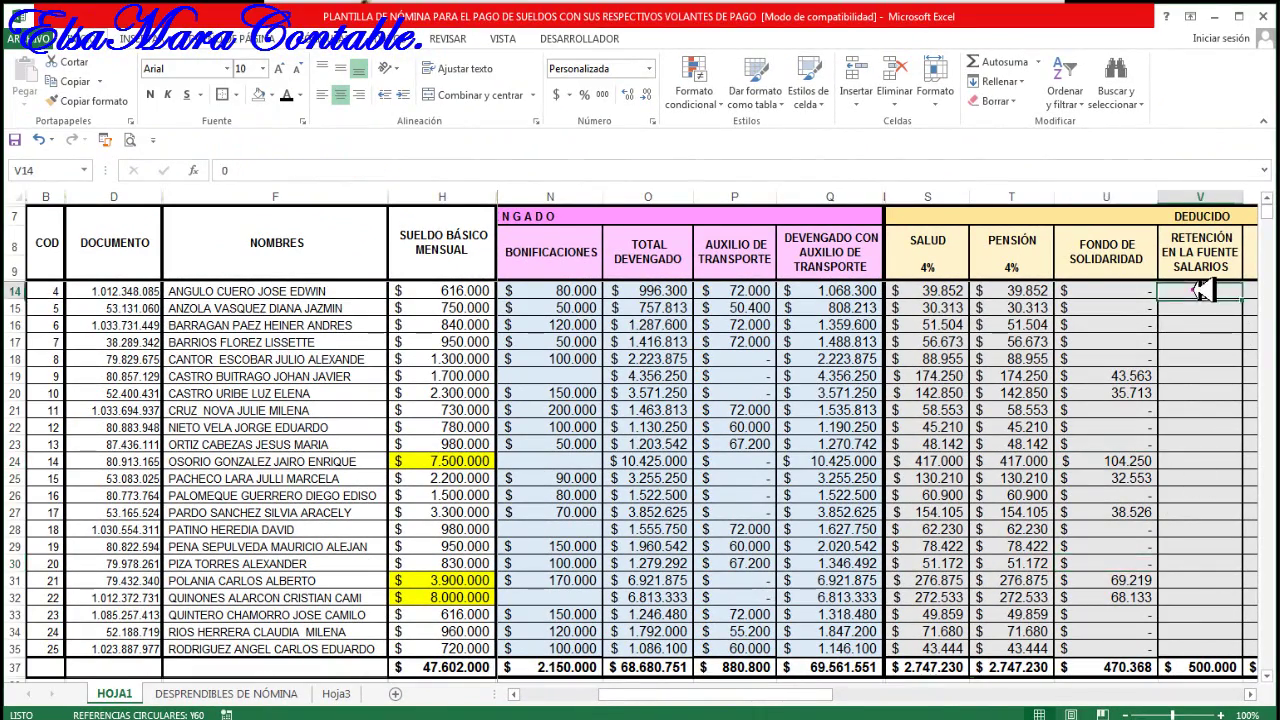
pyautogui.scroll(1, 1203, 290)
pyautogui.click(1203, 290)
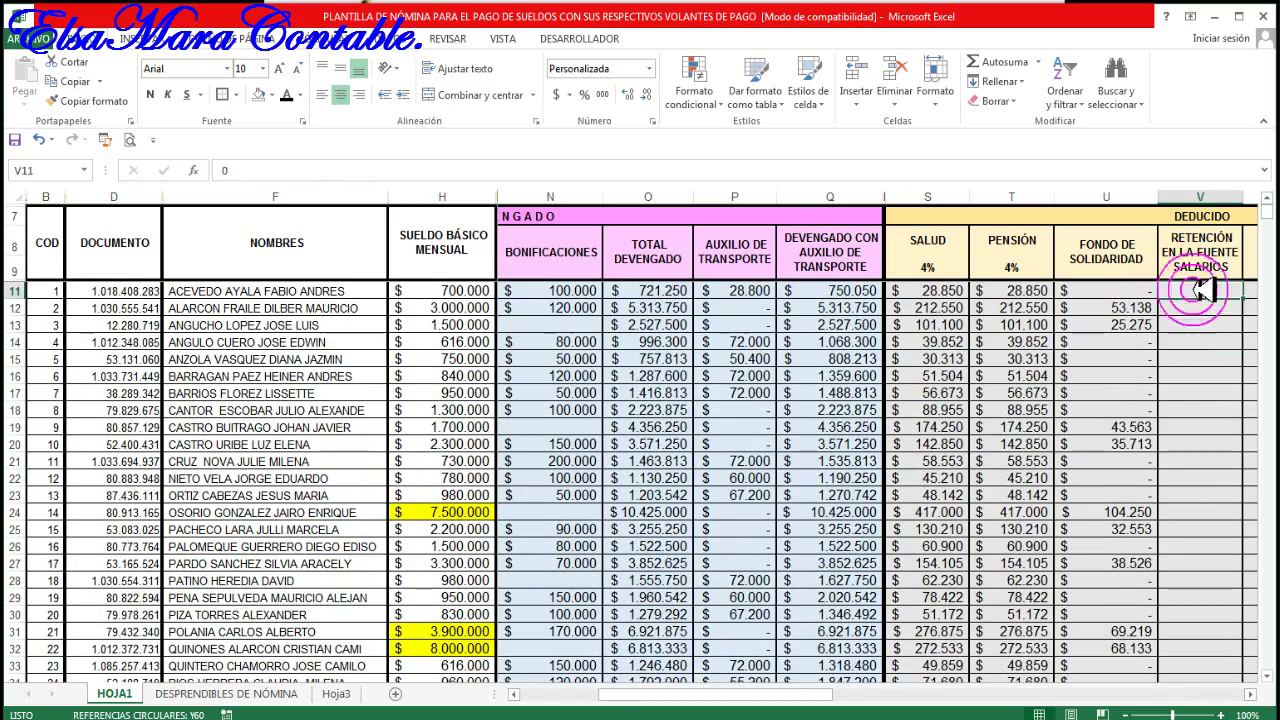
pyautogui.moveTo(1203, 290); pyautogui.dragTo(1198, 651)
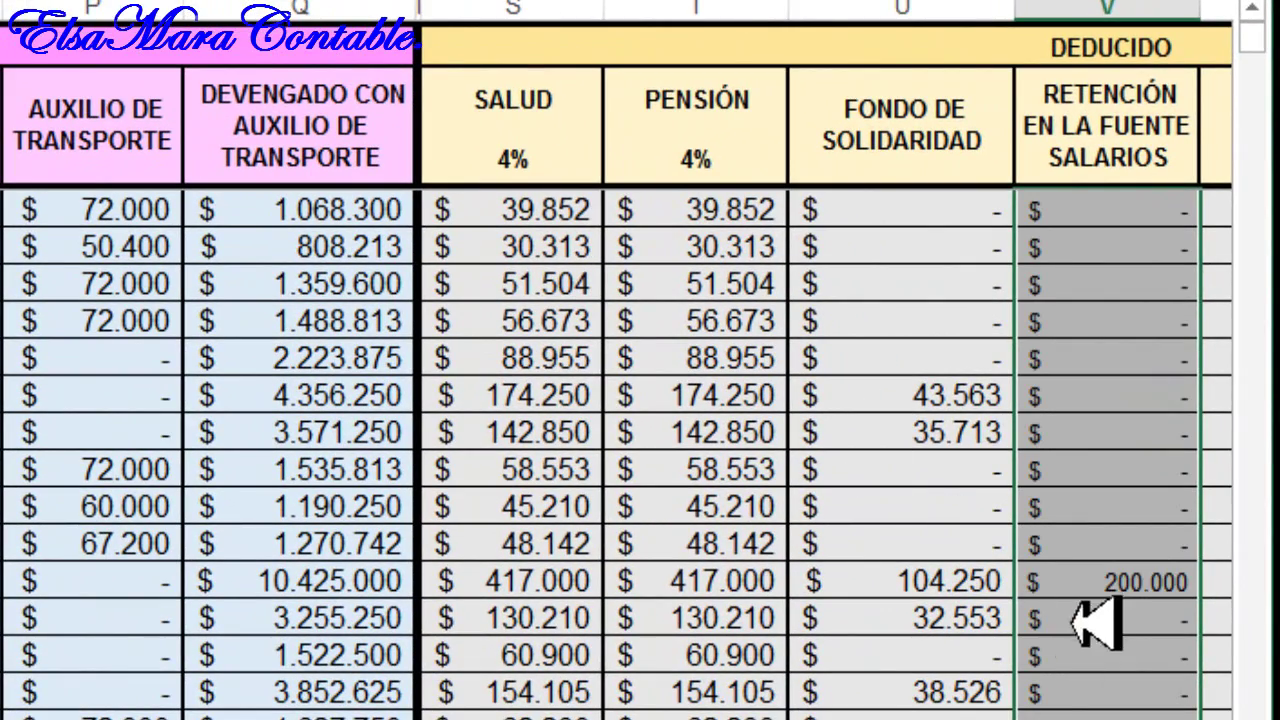
# Step: Compare the retention amount in V24 with the yellow-highlighted SUELDO BÁSICO values in H24, H31 and H32
pyautogui.click(1108, 587)
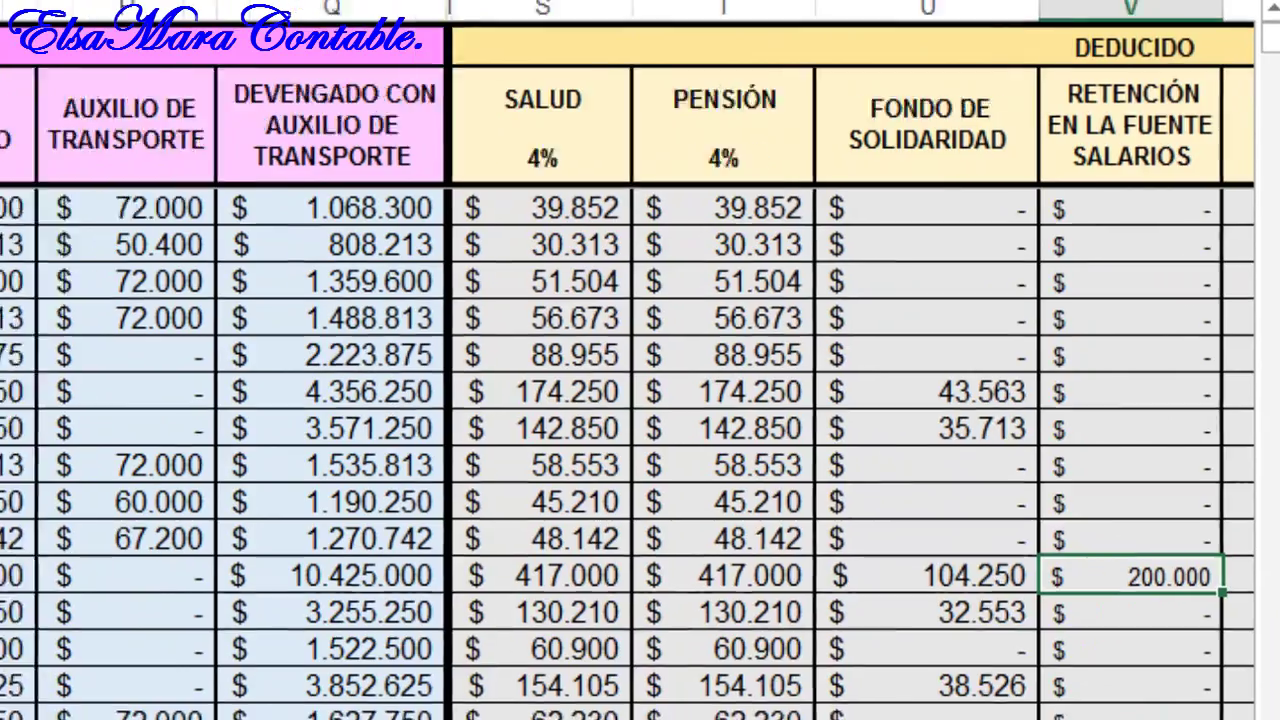
pyautogui.click(100, 494)
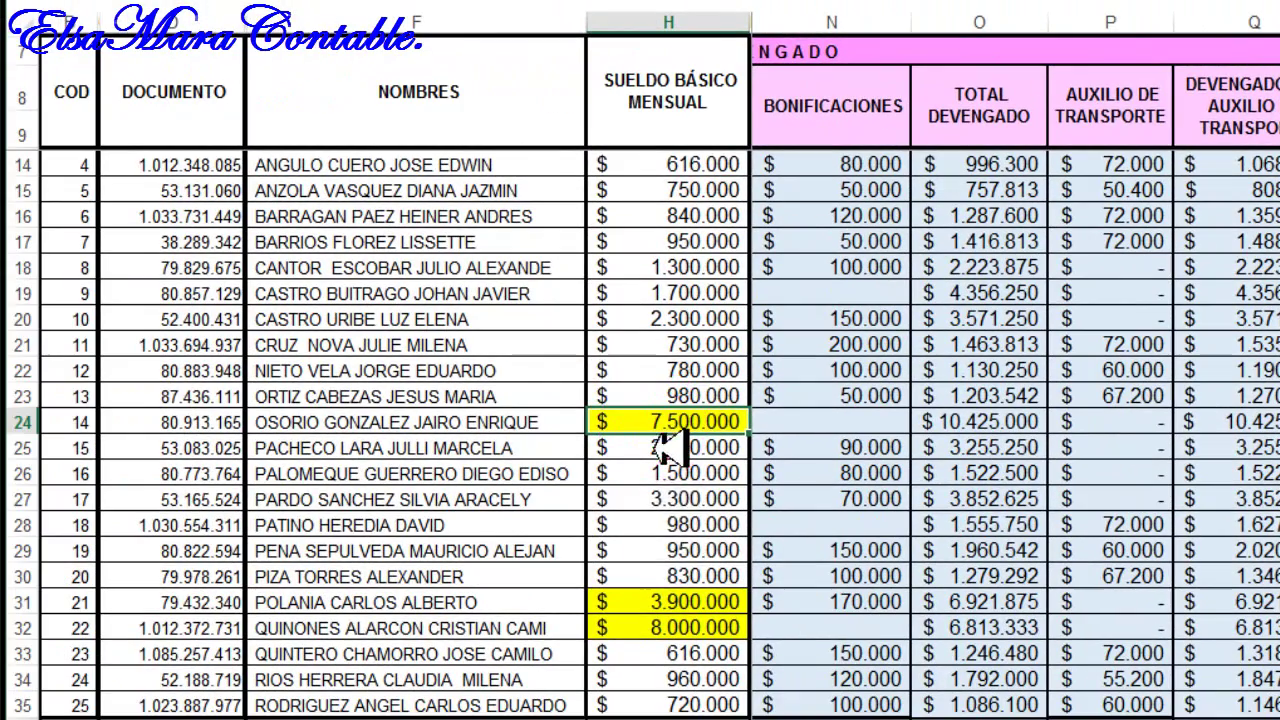
pyautogui.click(662, 600)
pyautogui.click(664, 627)
pyautogui.click(652, 604)
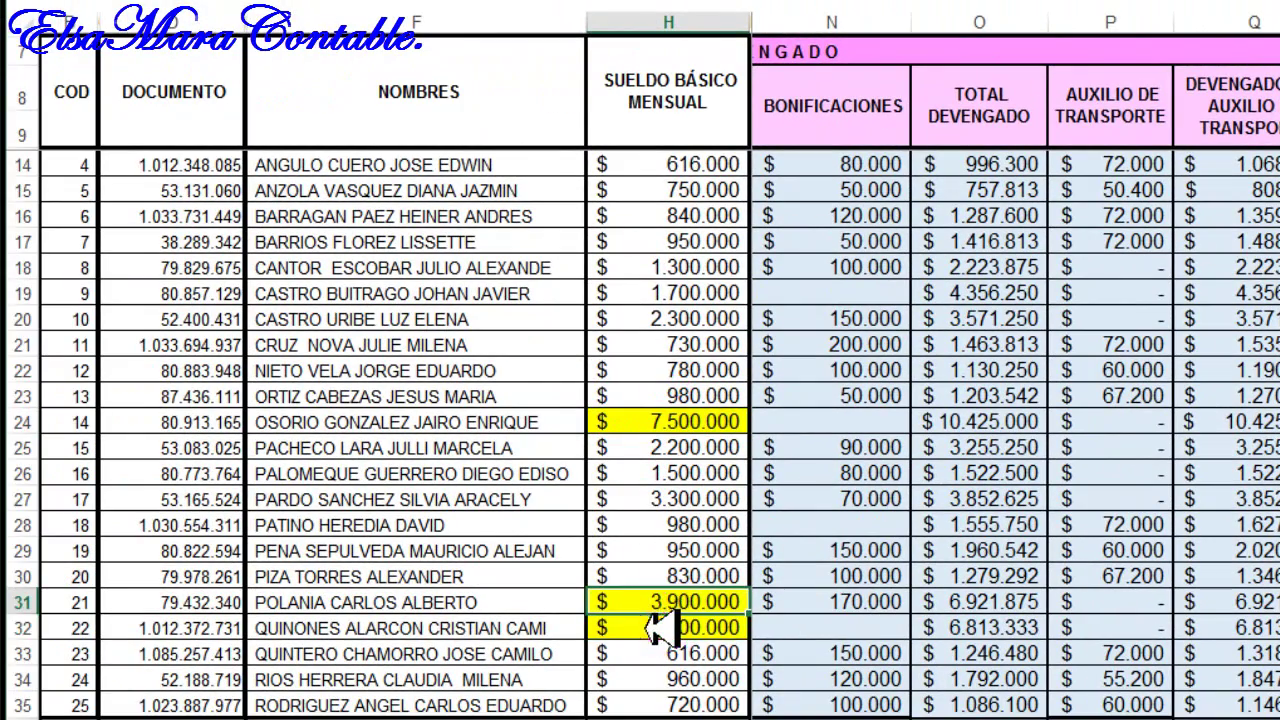
pyautogui.click(642, 627)
pyautogui.click(648, 421)
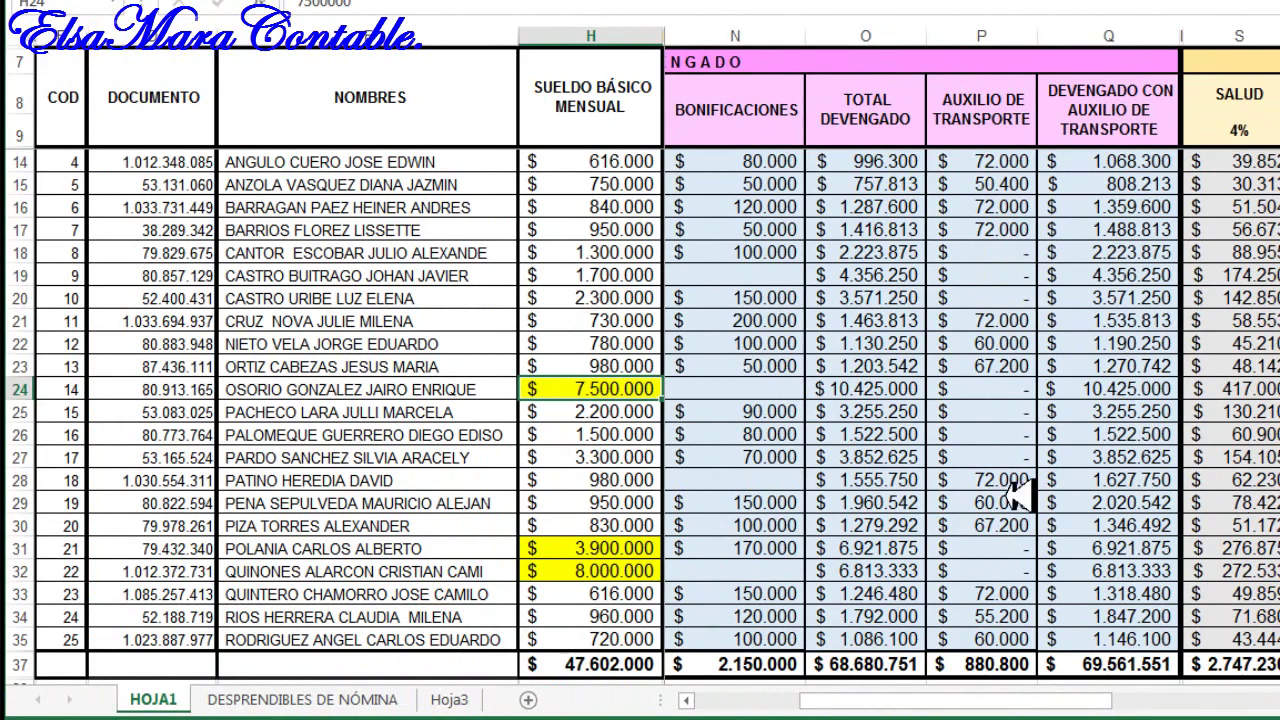
# Step: Enlarge the RETENCIÓN EN LA FUENTE SALARIOS amounts in V11:V35 to match the text size of the FONDO DE SOLIDARIDAD column
pyautogui.click(1240, 207)
pyautogui.press('Up')
pyautogui.press('Up')
pyautogui.press('Up')
pyautogui.press('Up')
pyautogui.press('Up')
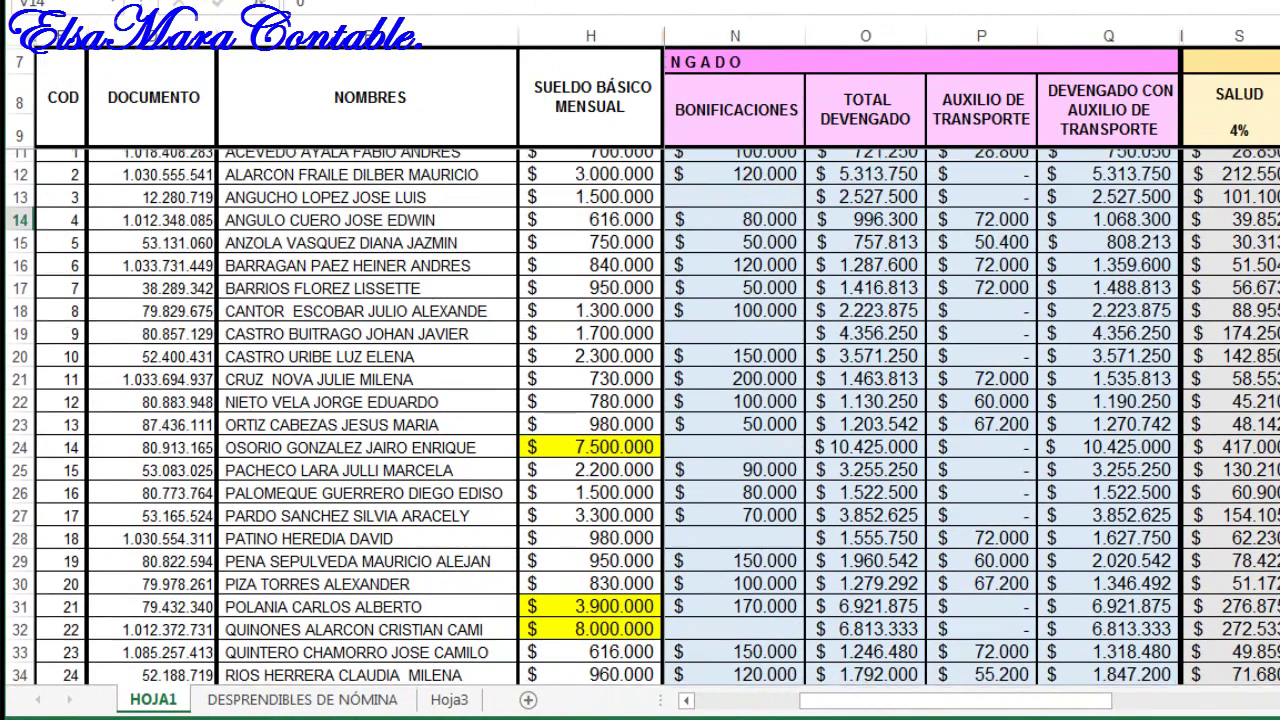
pyautogui.hotkey('ctrl', 'shift', 'Down')
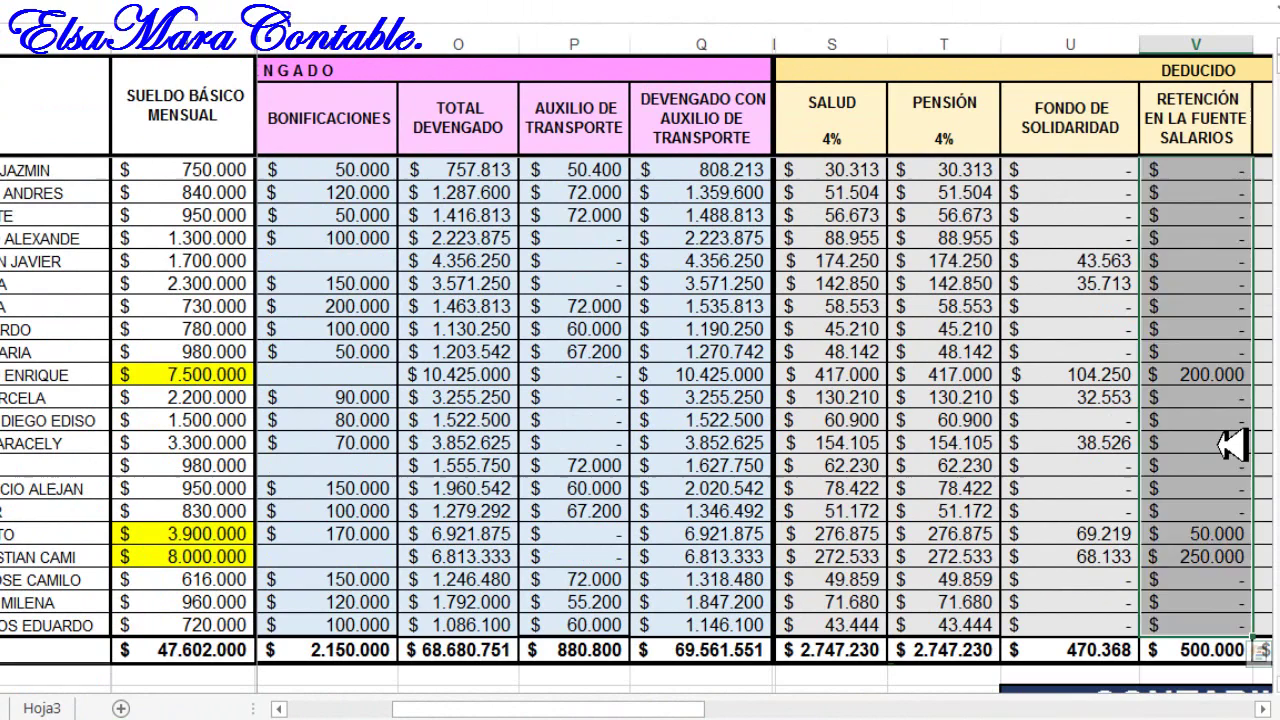
# Step: Check the retention amounts in V24, V31 and V32 against the highlighted SUELDO BÁSICO values of the same employees
pyautogui.click(1220, 443)
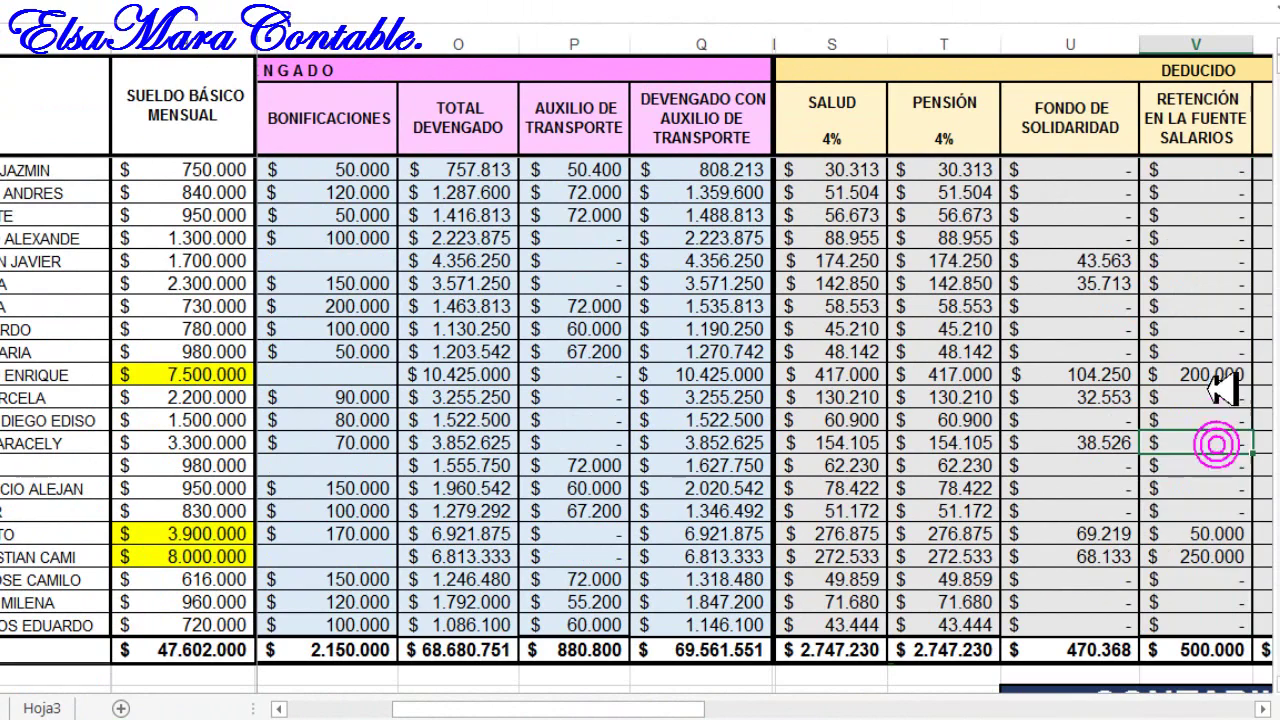
pyautogui.click(1215, 375)
pyautogui.click(1218, 550)
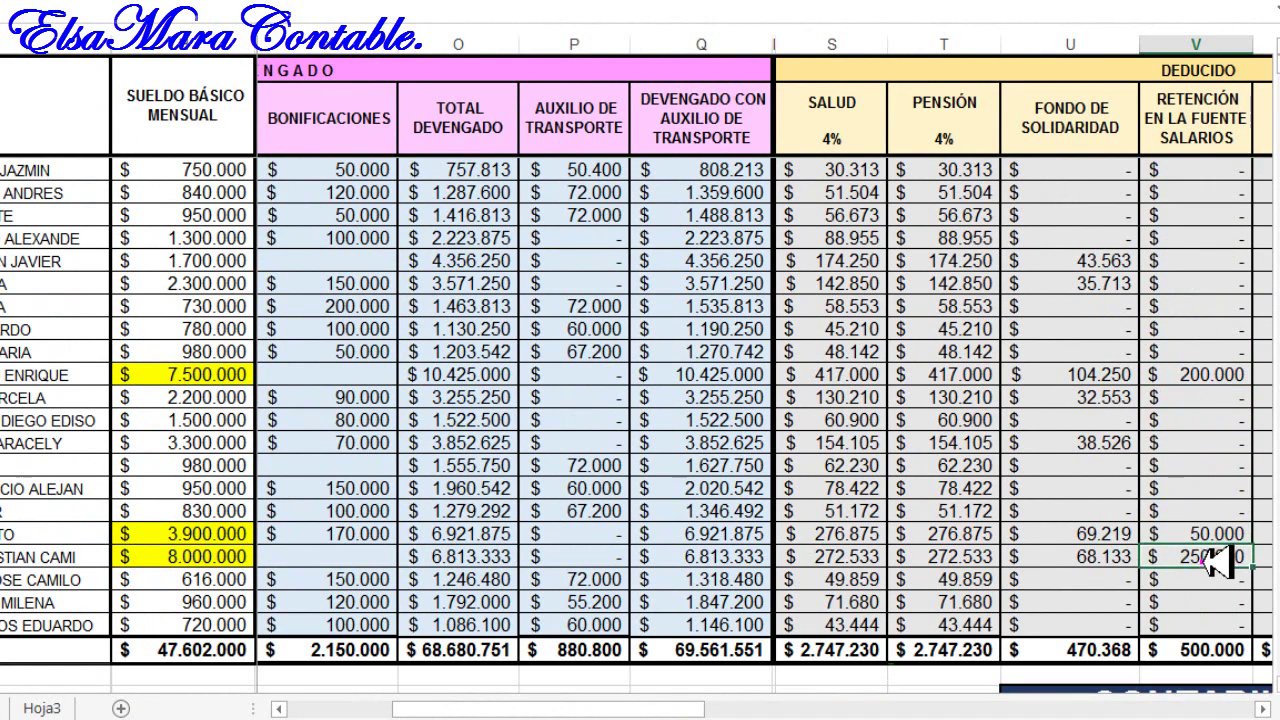
pyautogui.click(1220, 535)
pyautogui.click(1215, 557)
pyautogui.click(1216, 535)
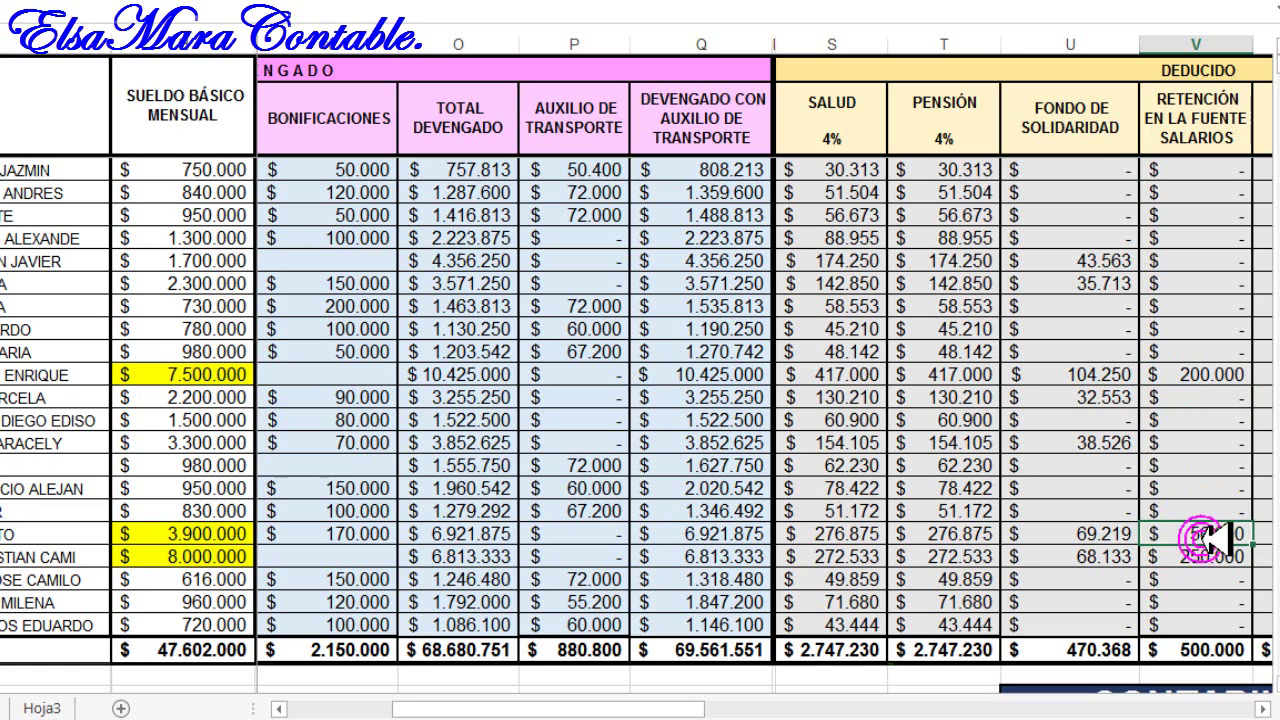
pyautogui.click(1200, 372)
pyautogui.click(1203, 535)
pyautogui.click(1209, 557)
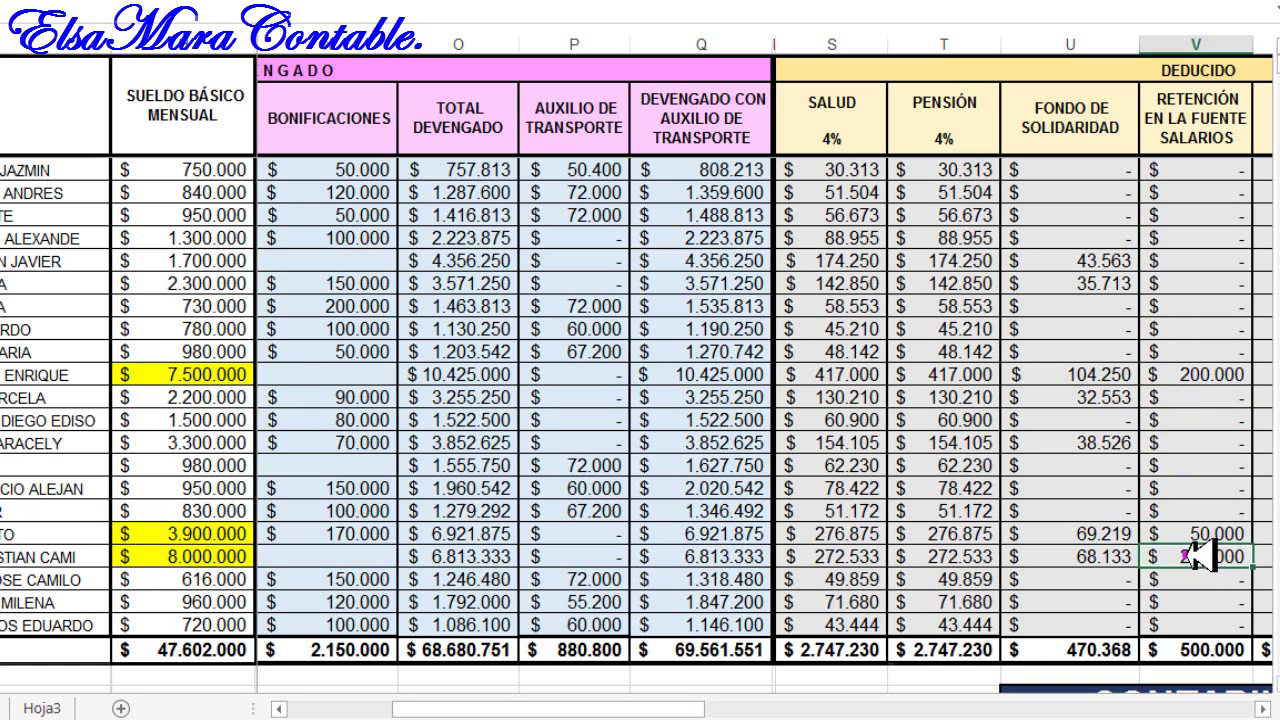
pyautogui.click(213, 556)
pyautogui.click(217, 534)
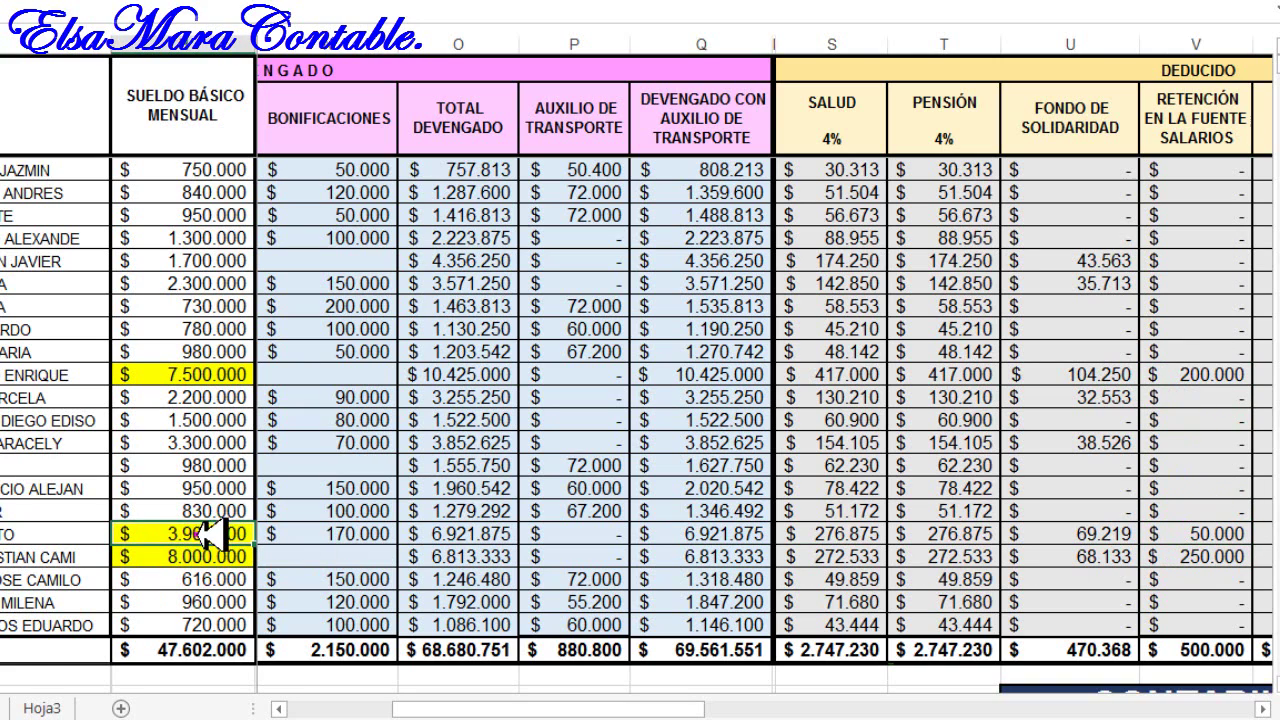
pyautogui.click(210, 374)
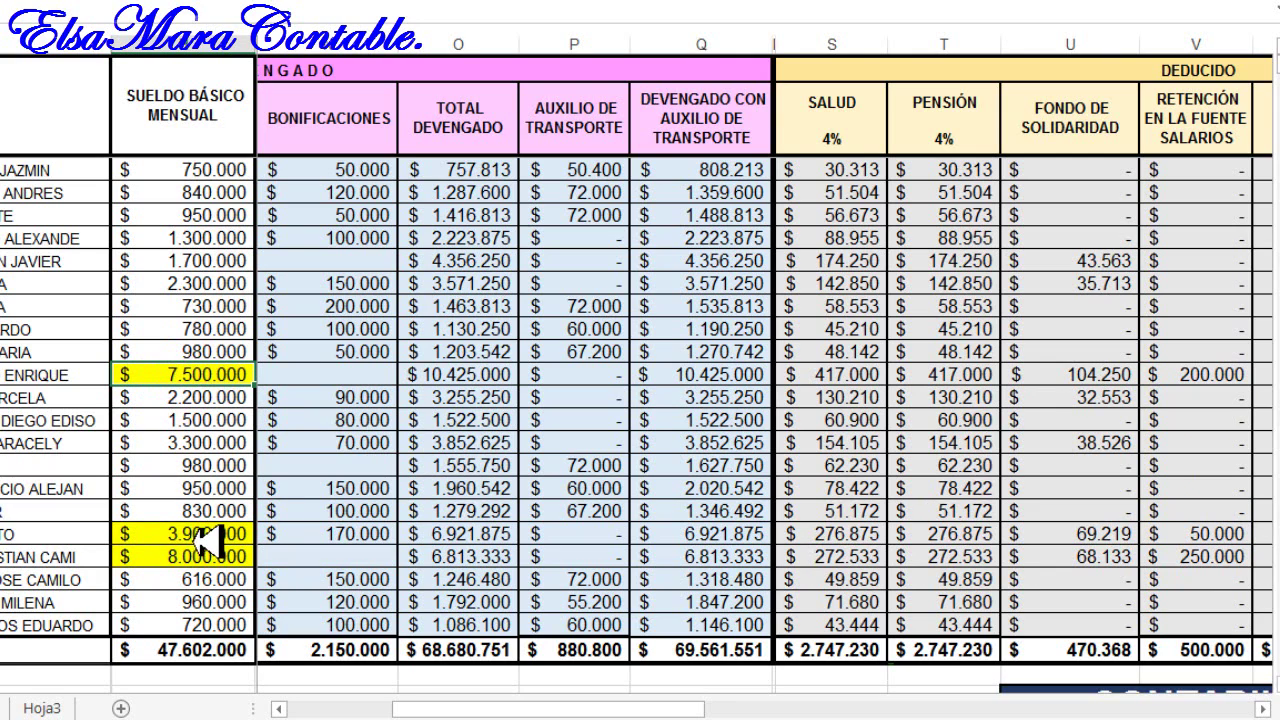
pyautogui.click(180, 556)
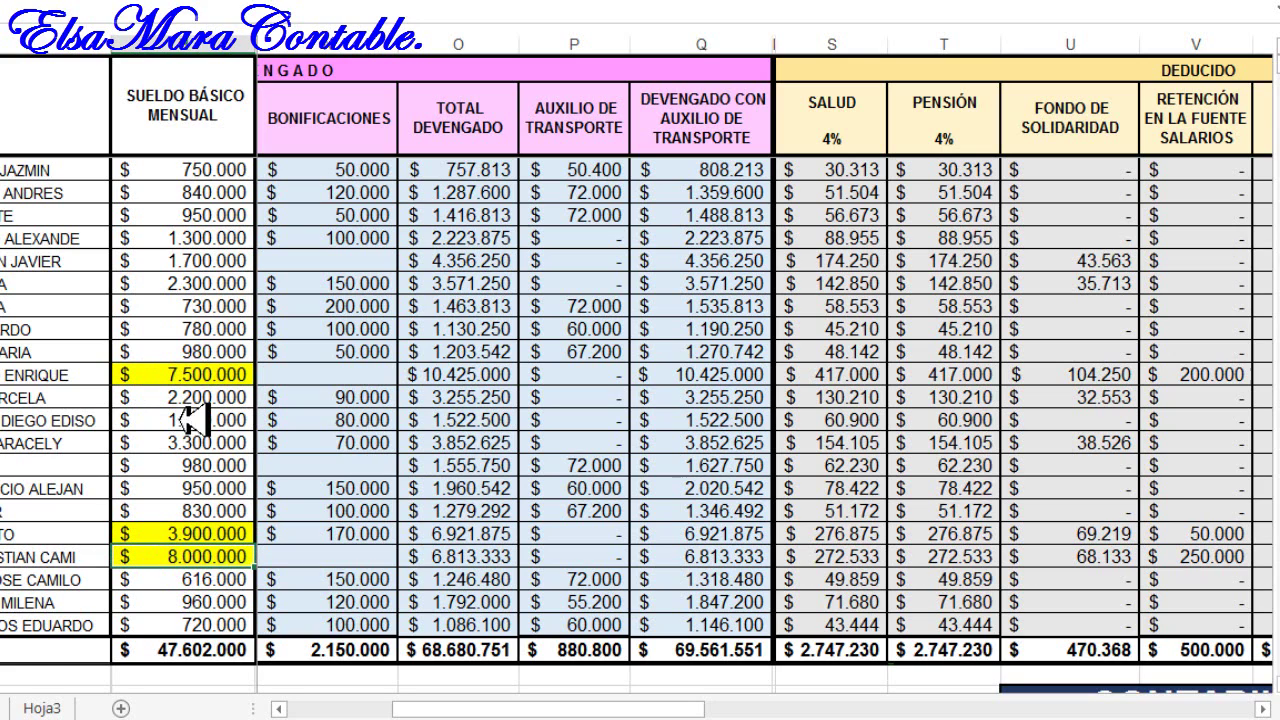
# Step: Review the highlighted SUELDO BÁSICO values in H24, H31 and H32 alongside the retention amounts within V24:V32
pyautogui.click(196, 374)
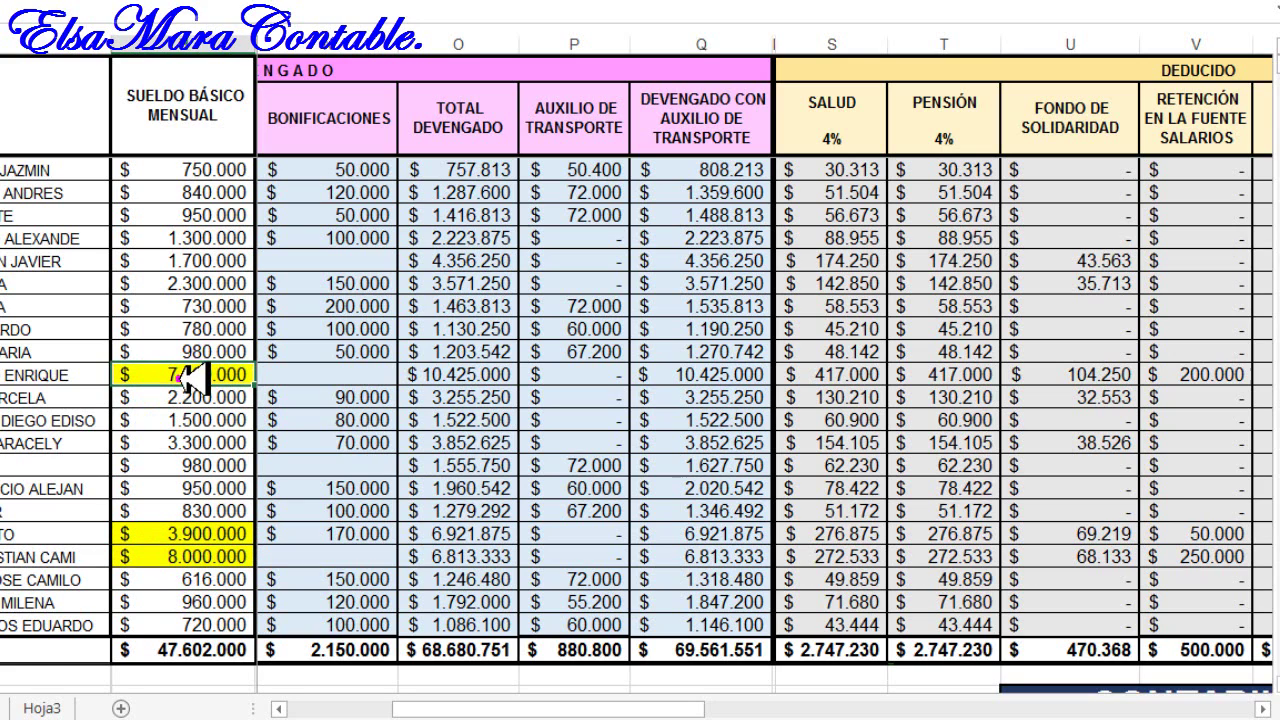
pyautogui.click(195, 533)
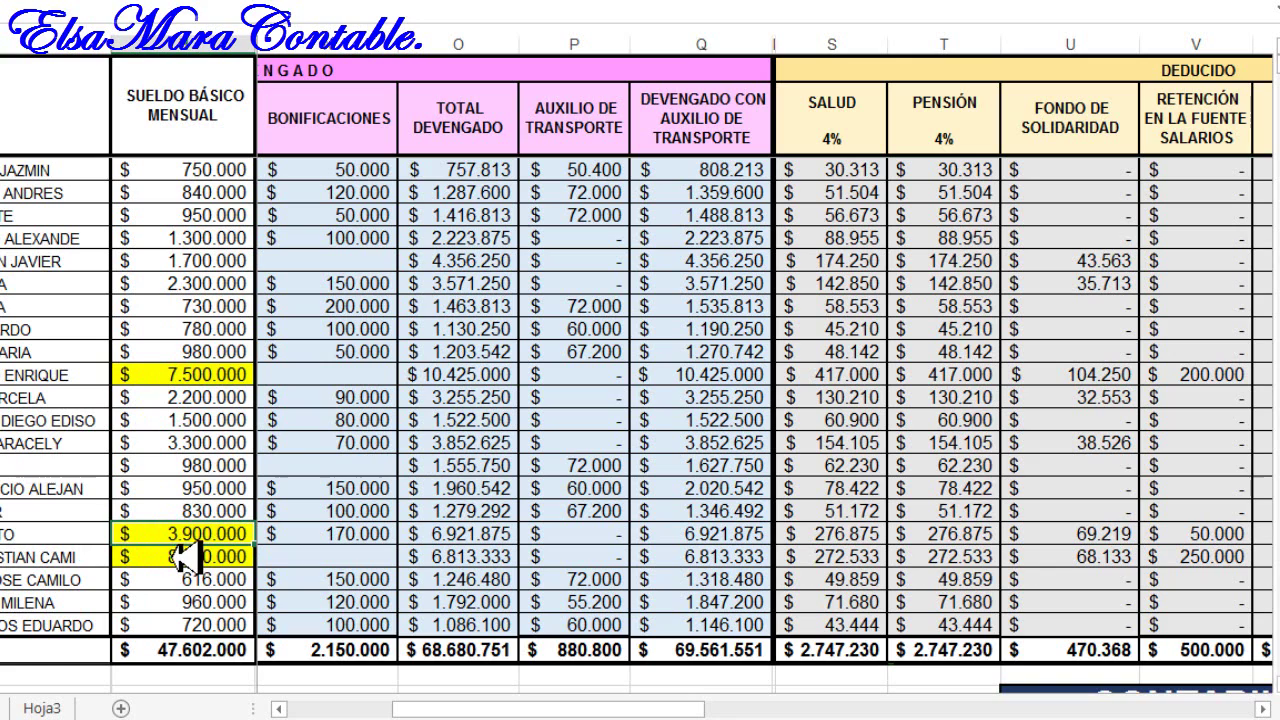
pyautogui.click(183, 556)
pyautogui.click(1200, 556)
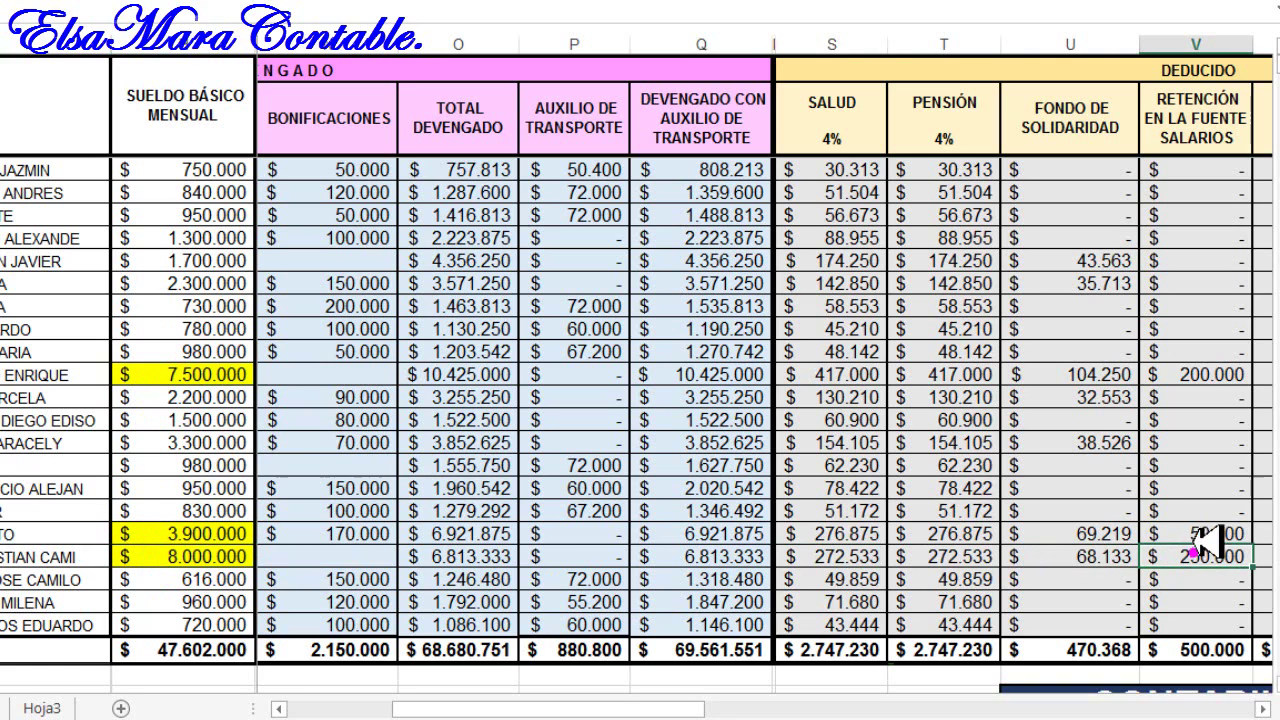
pyautogui.click(168, 534)
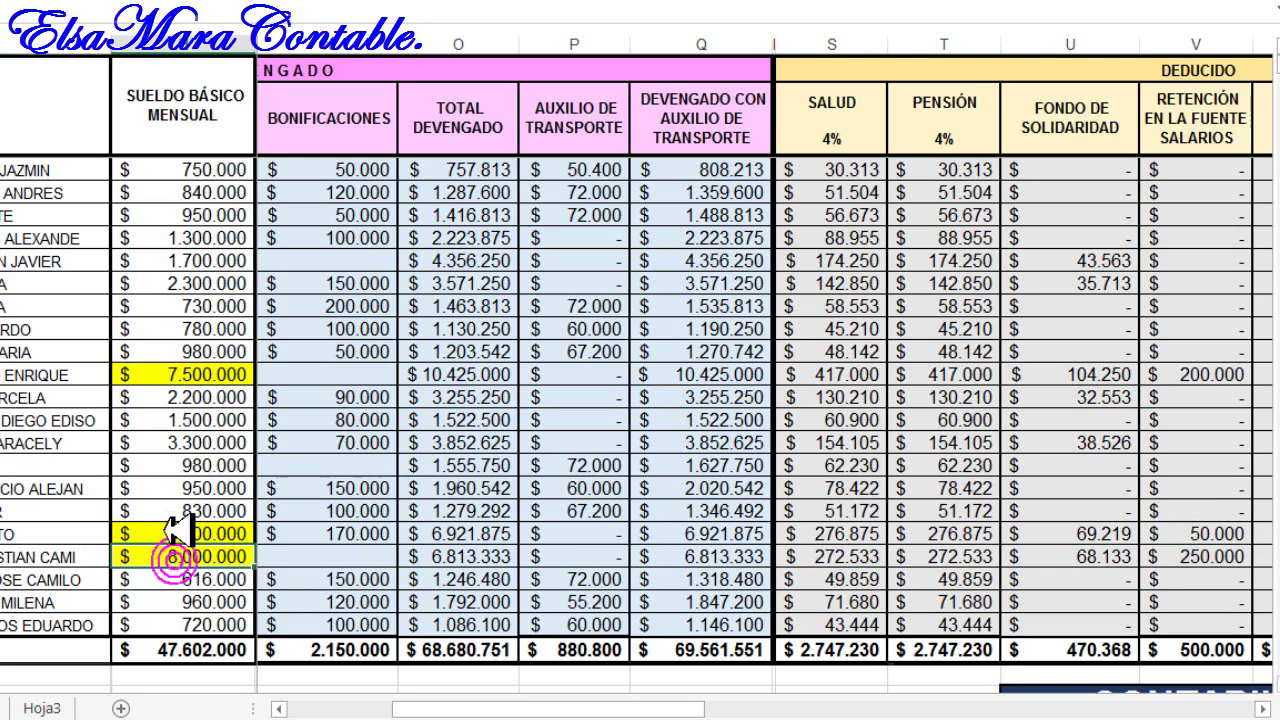
pyautogui.click(160, 378)
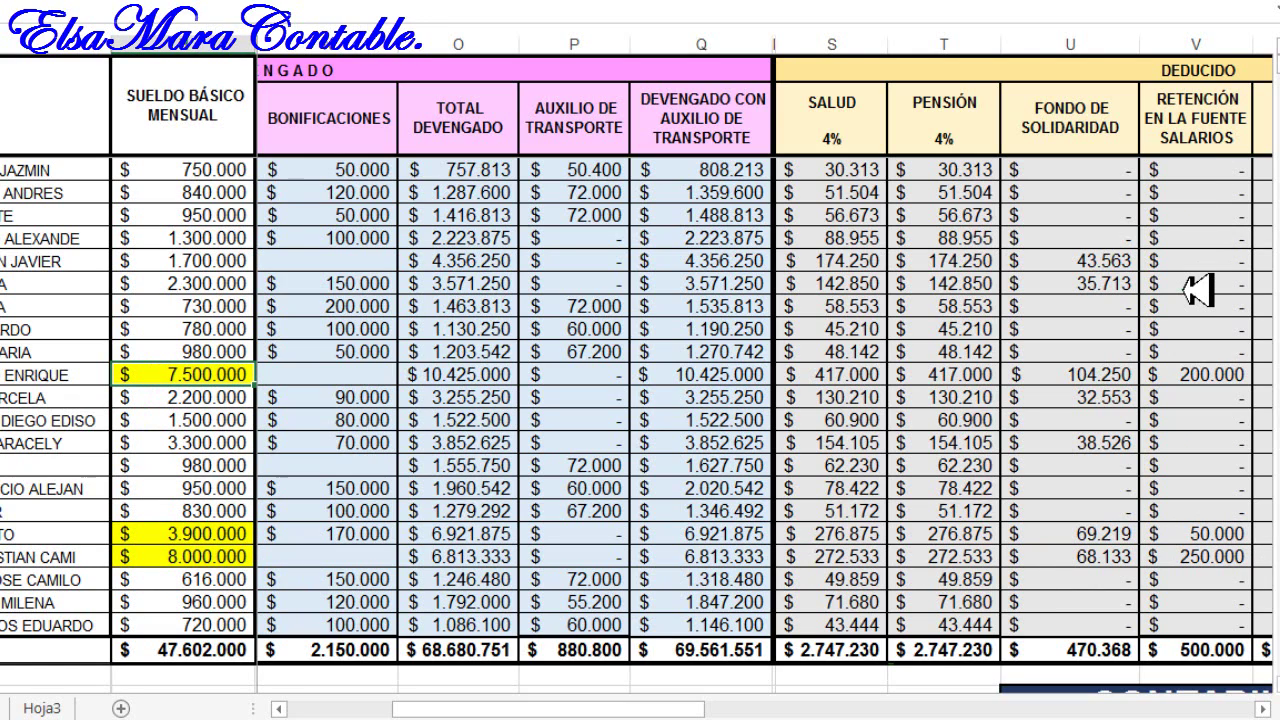
pyautogui.click(1198, 374)
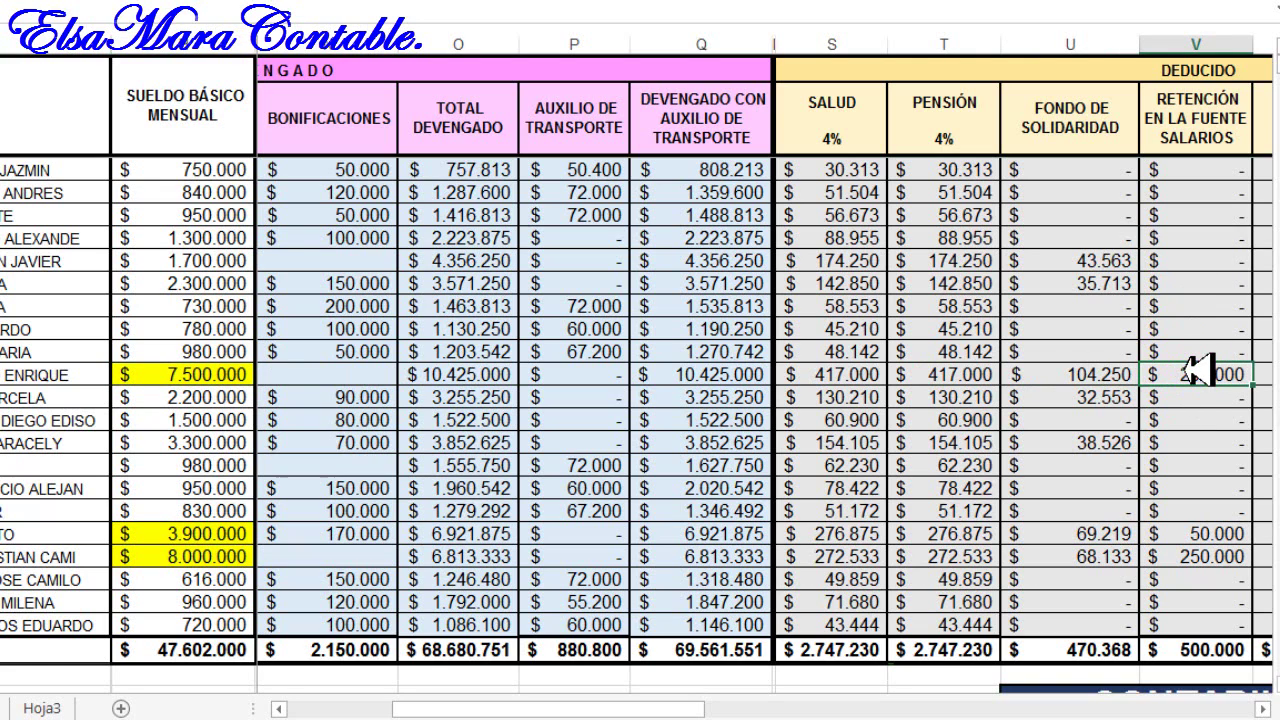
pyautogui.moveTo(1195, 372); pyautogui.dragTo(1194, 554)
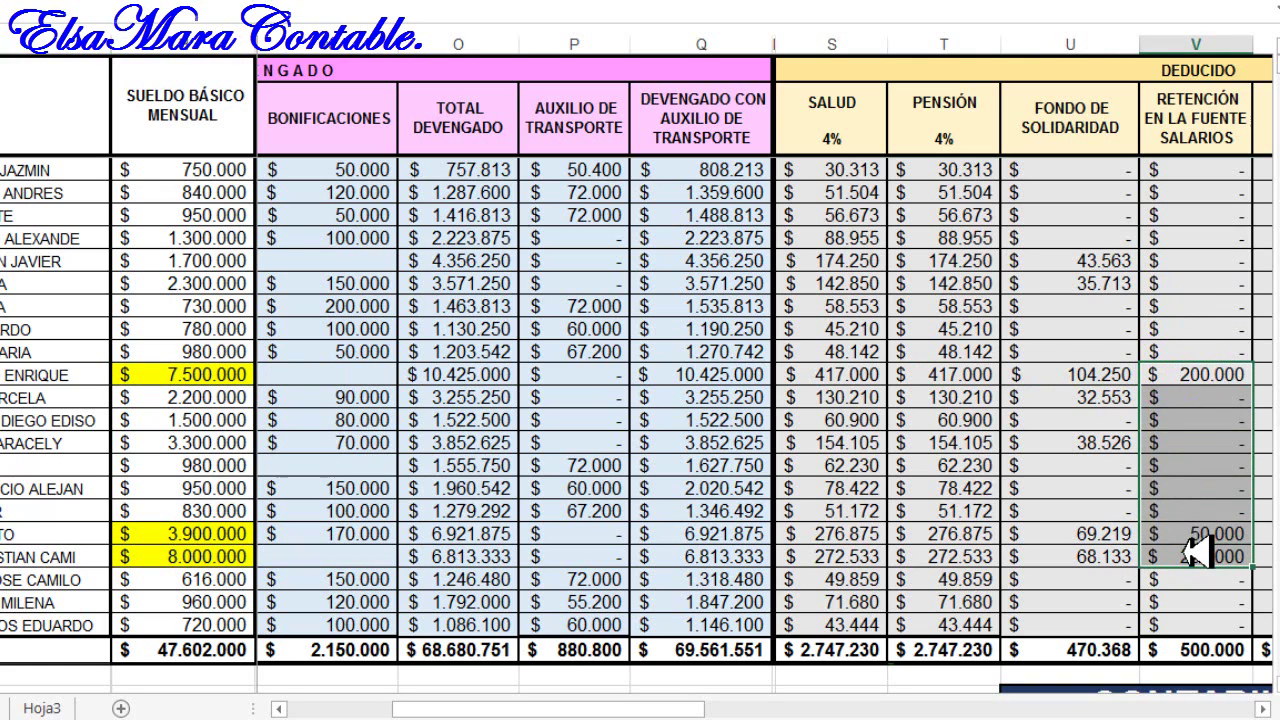
# Step: Make the hidden APORTE A SINDICATO amounts in W11:W35 readable with a black font color
pyautogui.press('Right')
pyautogui.press('Right')
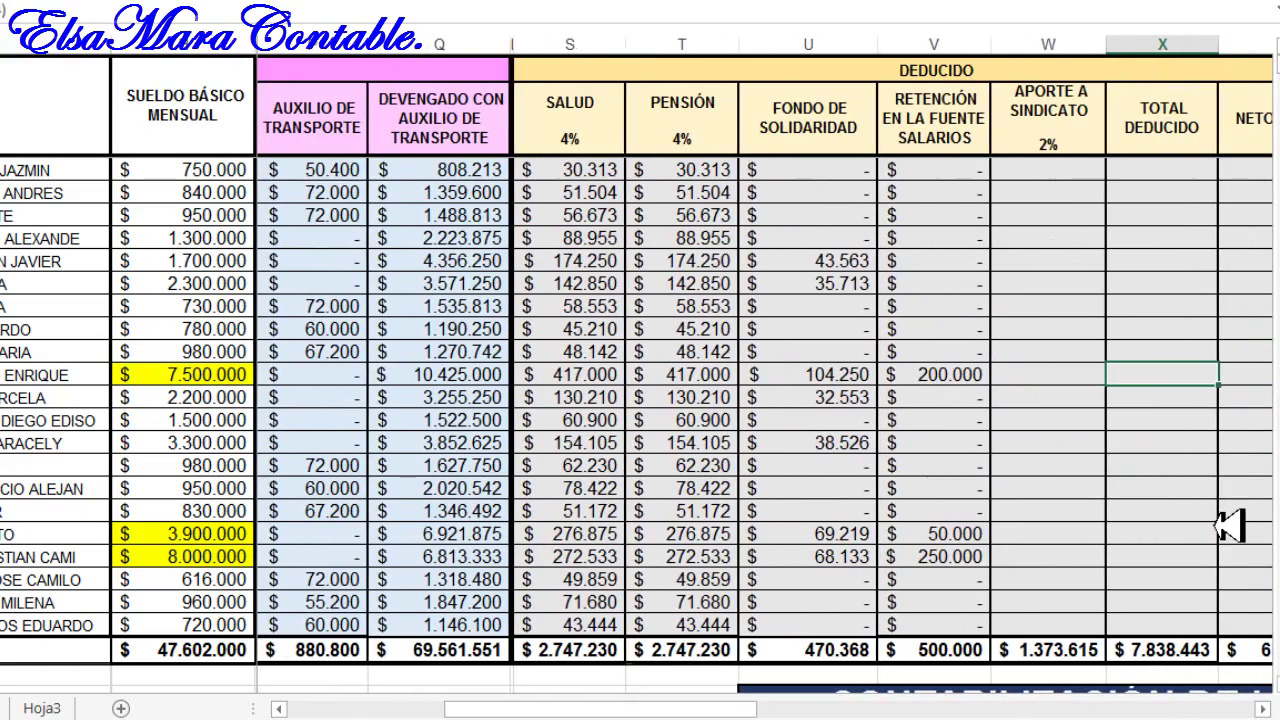
pyautogui.press('Right')
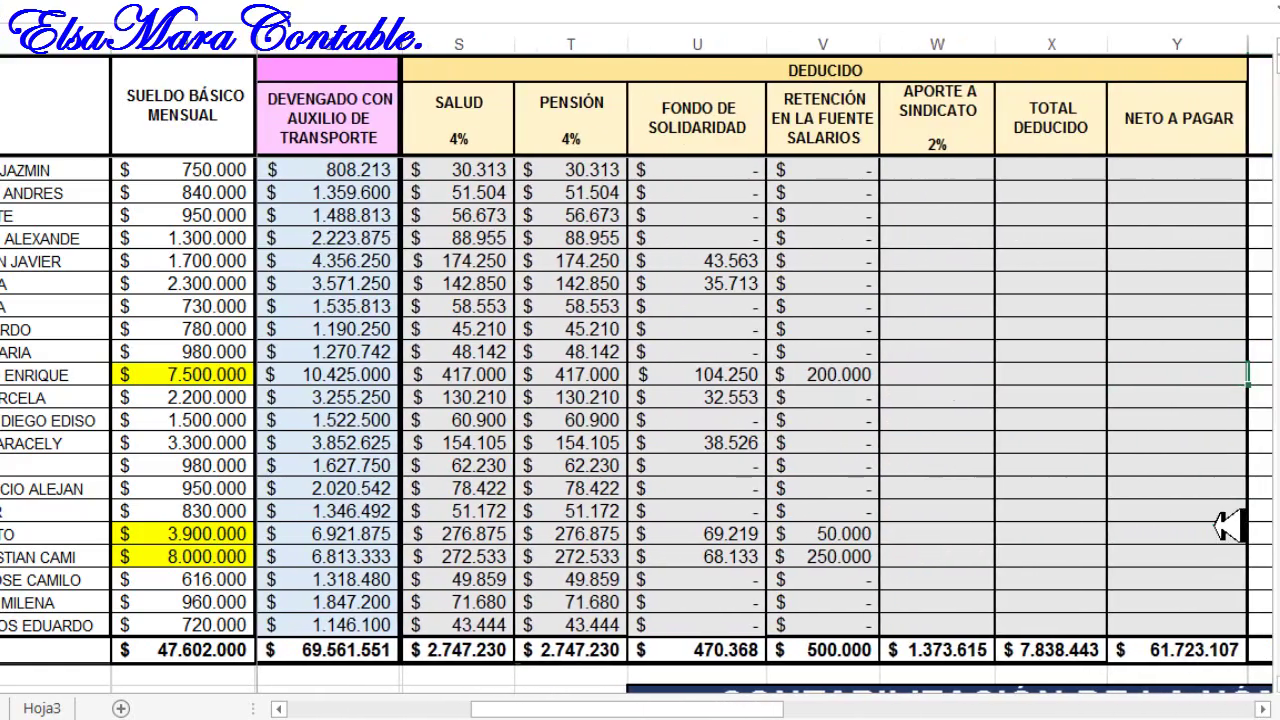
pyautogui.click(930, 490)
pyautogui.scroll(1, 930, 490)
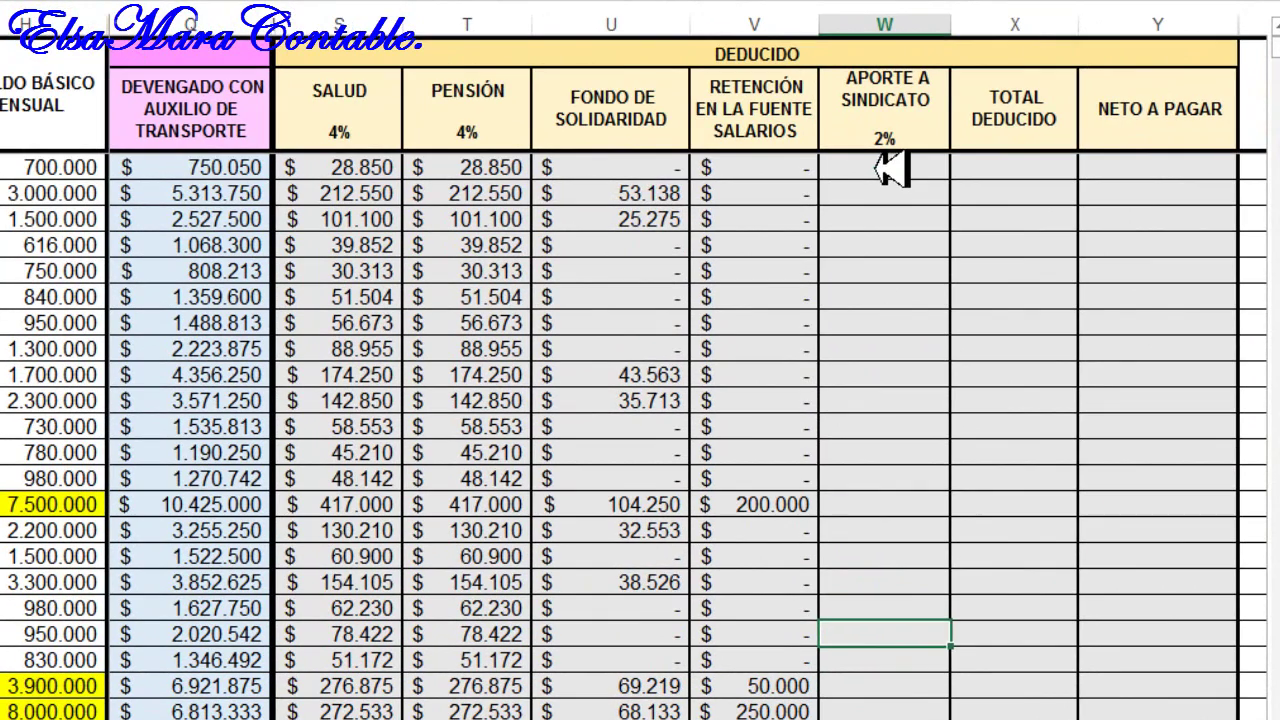
pyautogui.moveTo(920, 171); pyautogui.dragTo(929, 567)
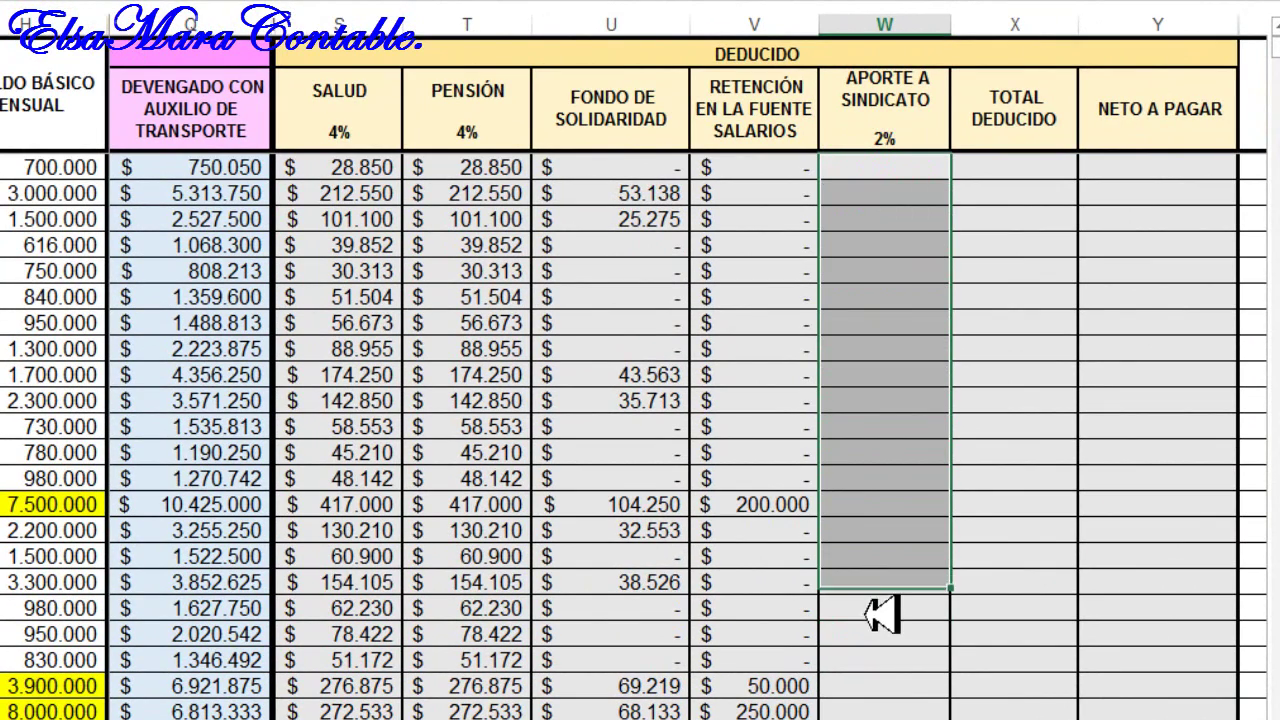
pyautogui.moveTo(882, 614); pyautogui.dragTo(896, 697)
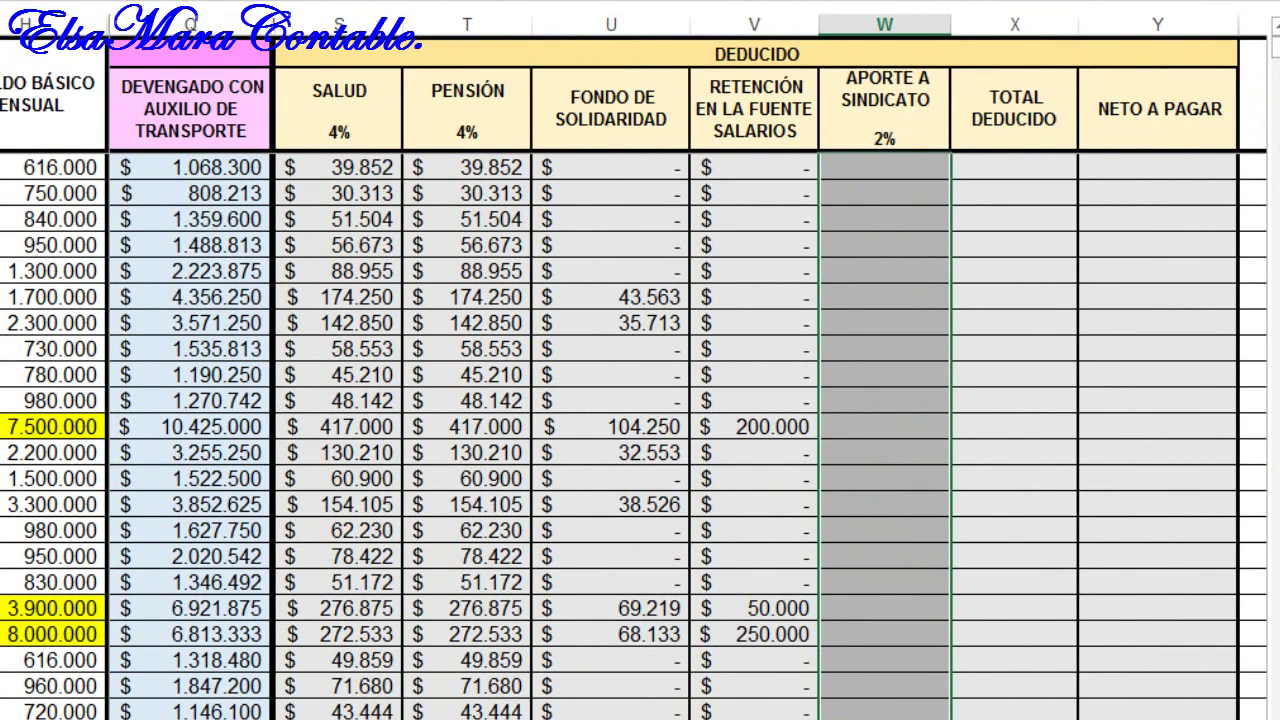
pyautogui.hotkey('ctrl', 'v')
pyautogui.click(900, 323)
pyautogui.scroll(1, 903, 323)
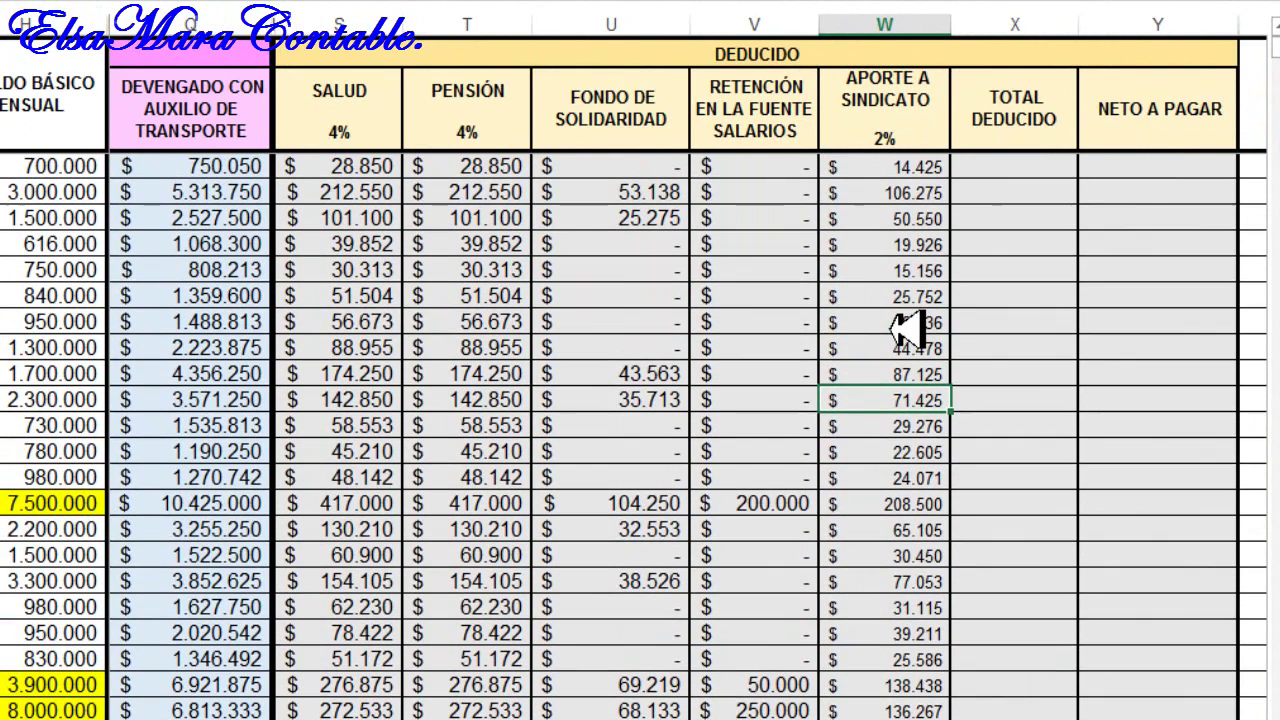
# Step: Examine the union contribution in W11 against the 2% rate in its header and the amounts further down column W
pyautogui.click(908, 166)
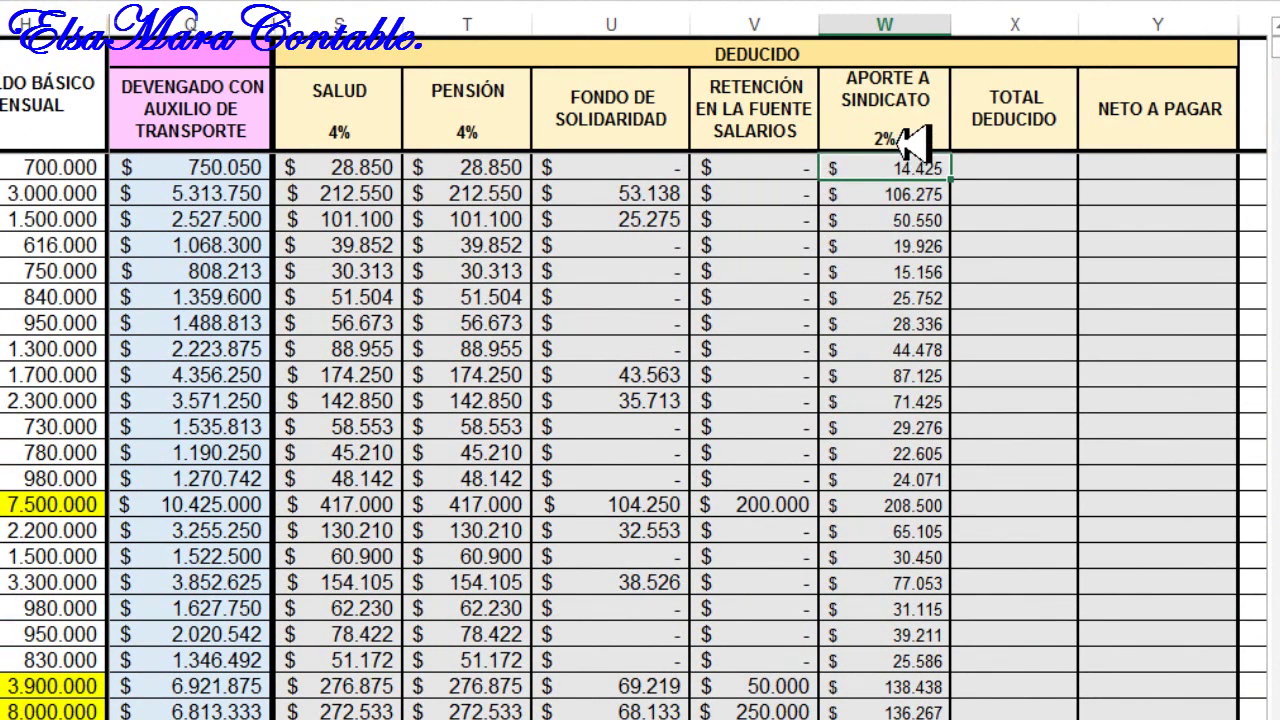
pyautogui.click(912, 135)
pyautogui.click(910, 167)
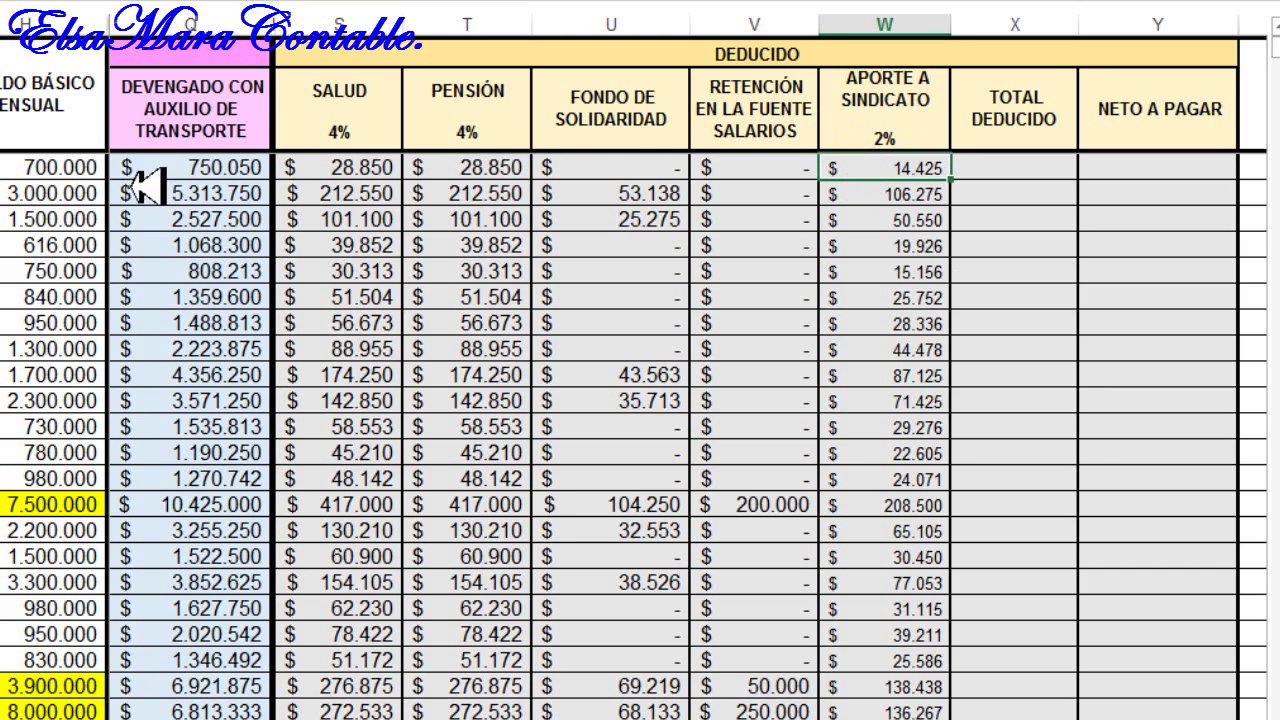
pyautogui.click(63, 167)
pyautogui.click(932, 166)
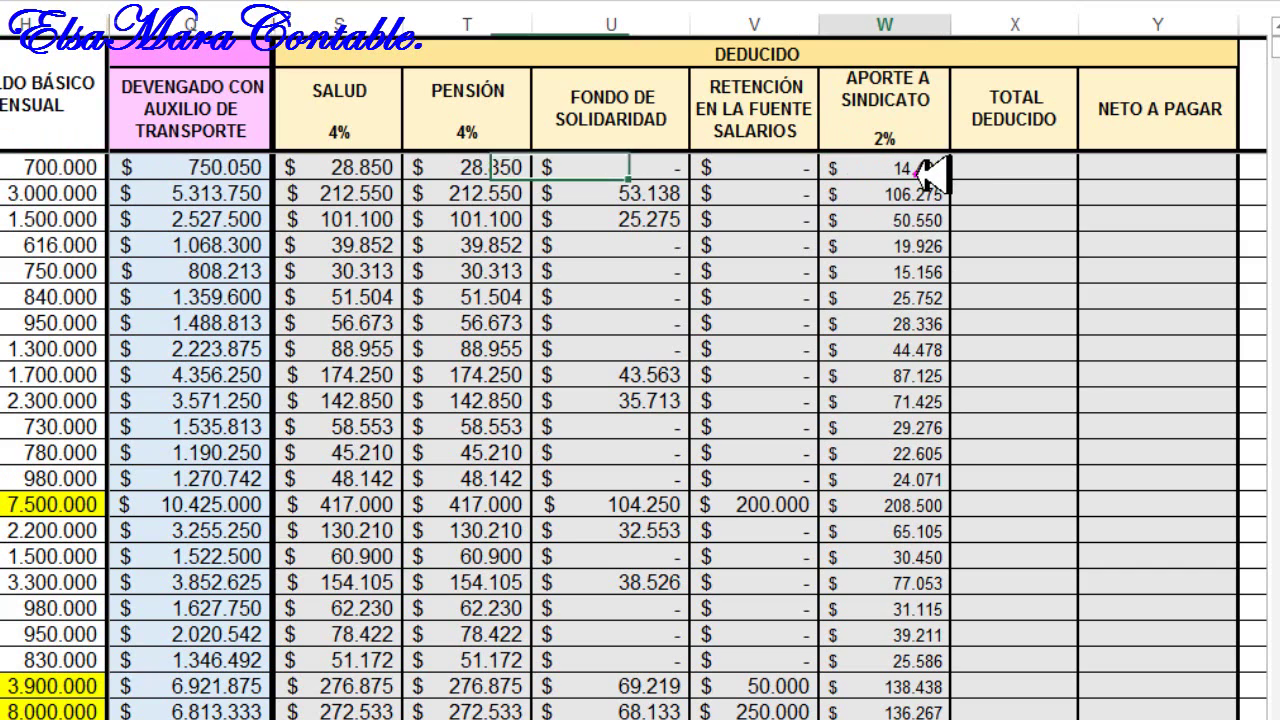
pyautogui.click(904, 140)
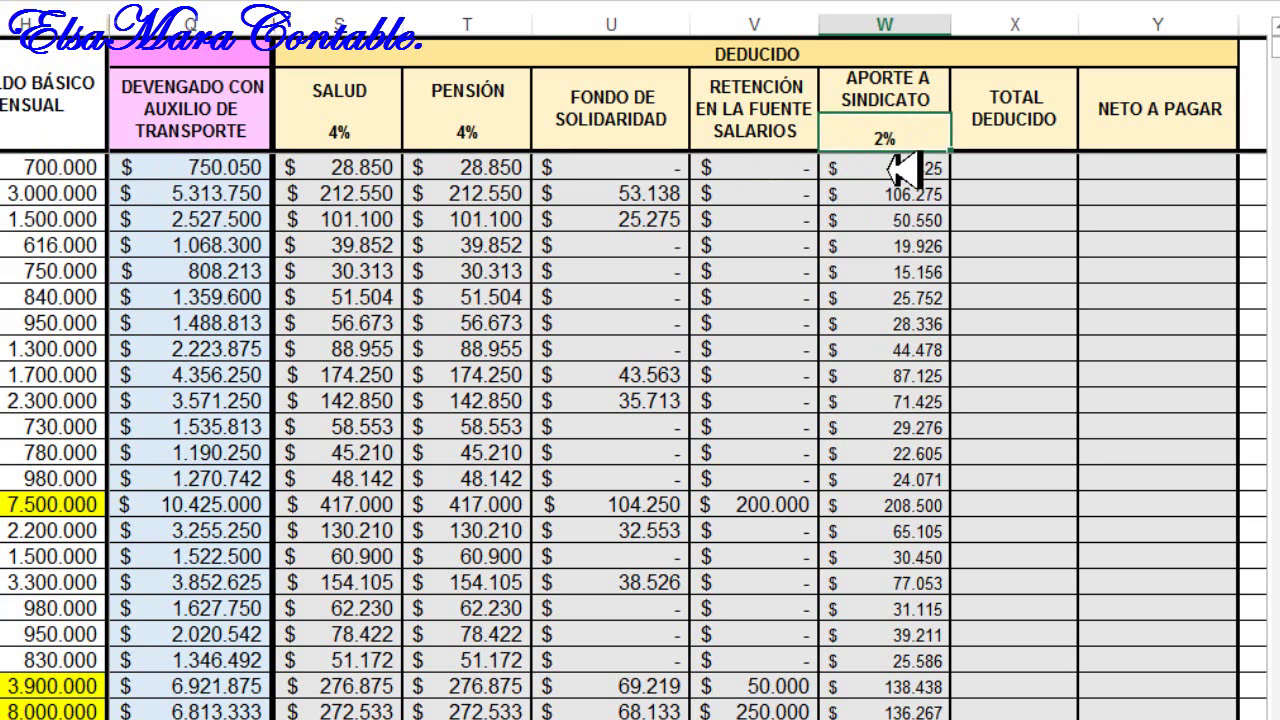
pyautogui.click(904, 168)
pyautogui.moveTo(904, 168); pyautogui.dragTo(918, 660)
pyautogui.click(893, 402)
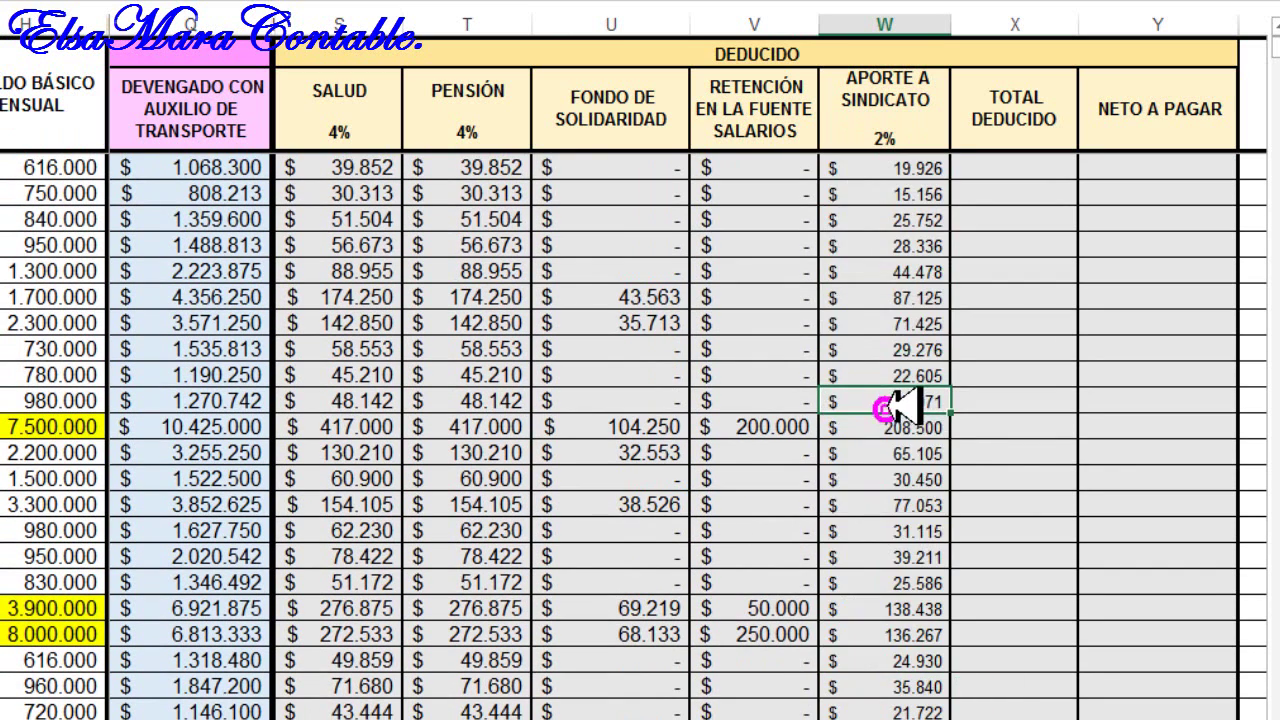
pyautogui.click(905, 170)
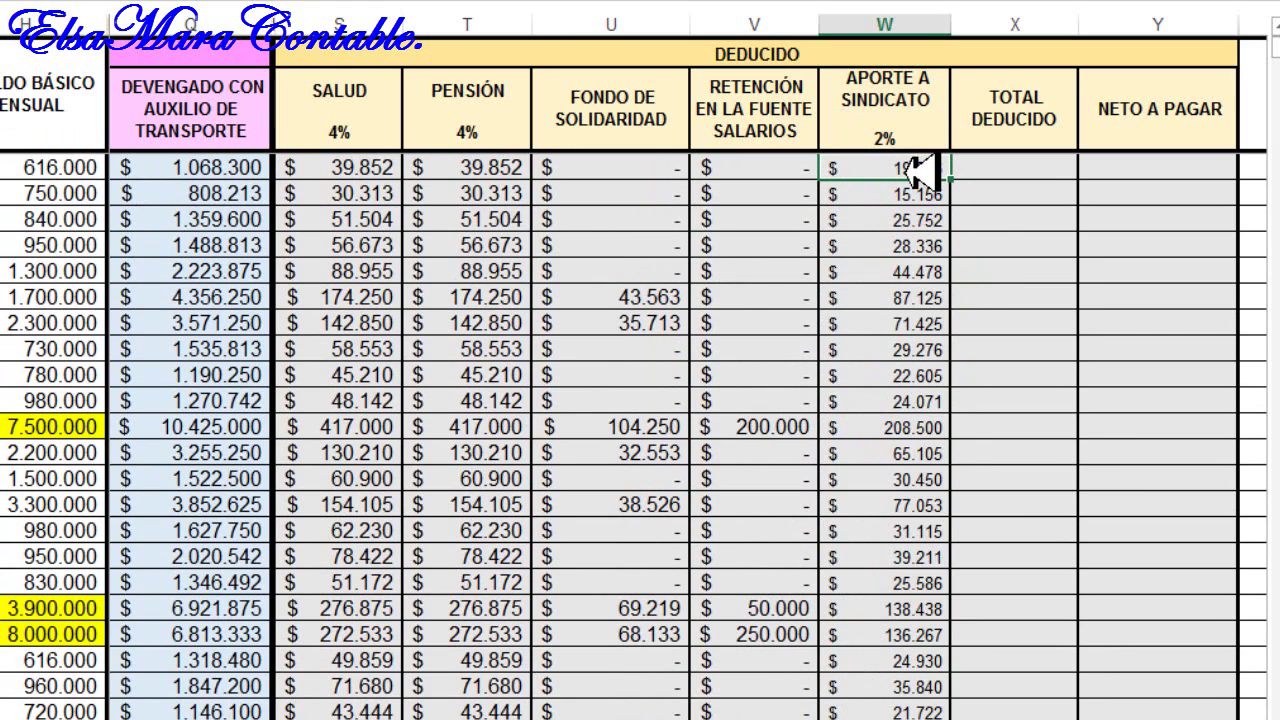
pyautogui.scroll(1, 912, 170)
pyautogui.click(905, 170)
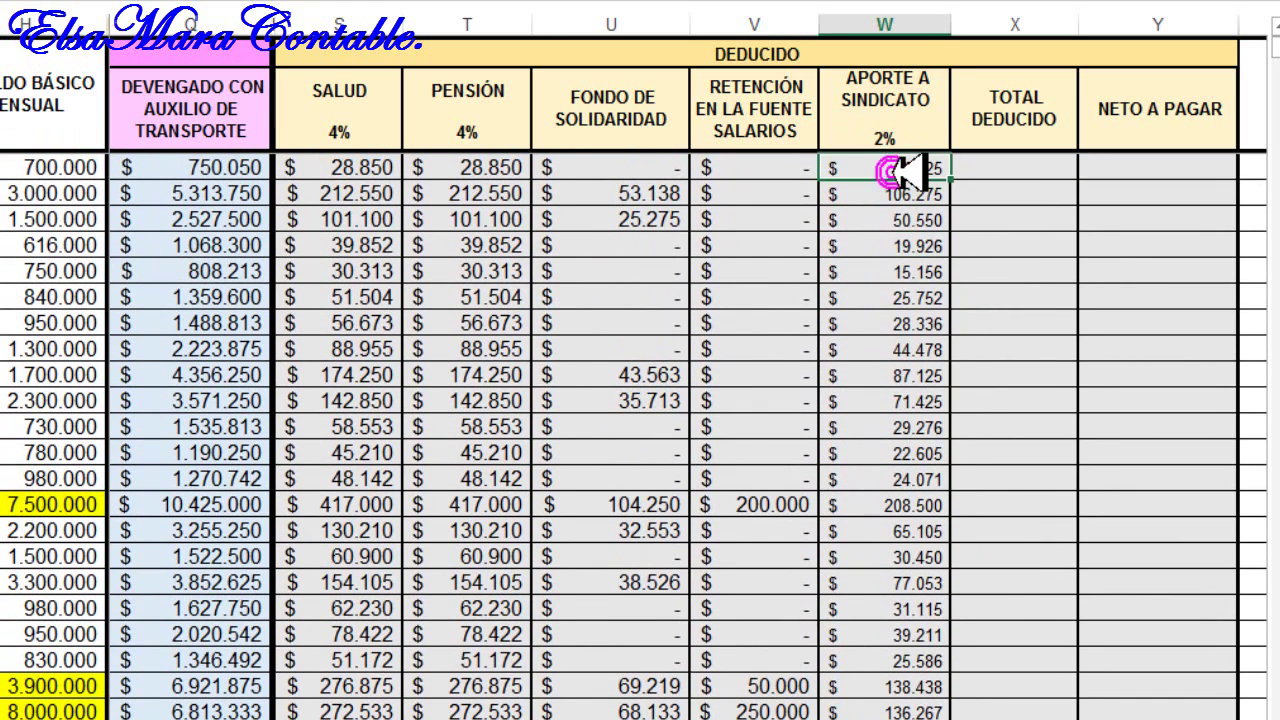
pyautogui.click(905, 132)
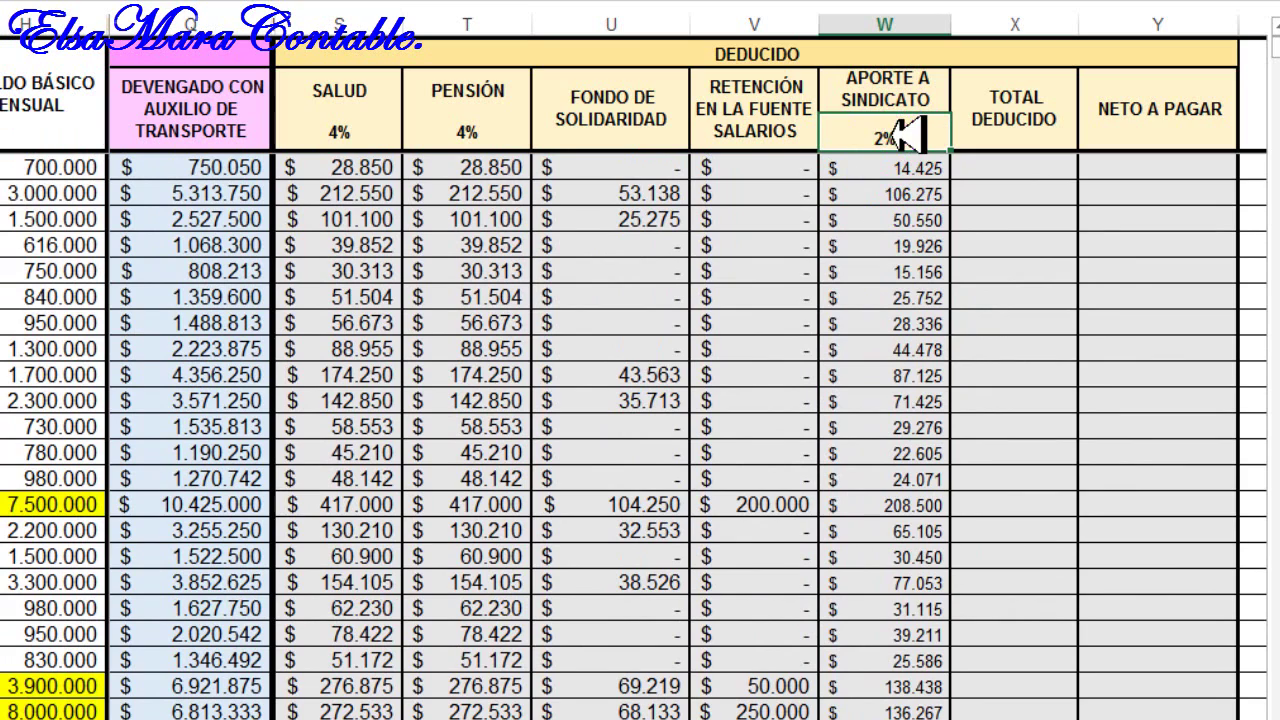
# Step: Enlarge the APORTE A SINDICATO amounts in W11:W35 to match the text size of the neighbouring deduction columns
pyautogui.click(978, 172)
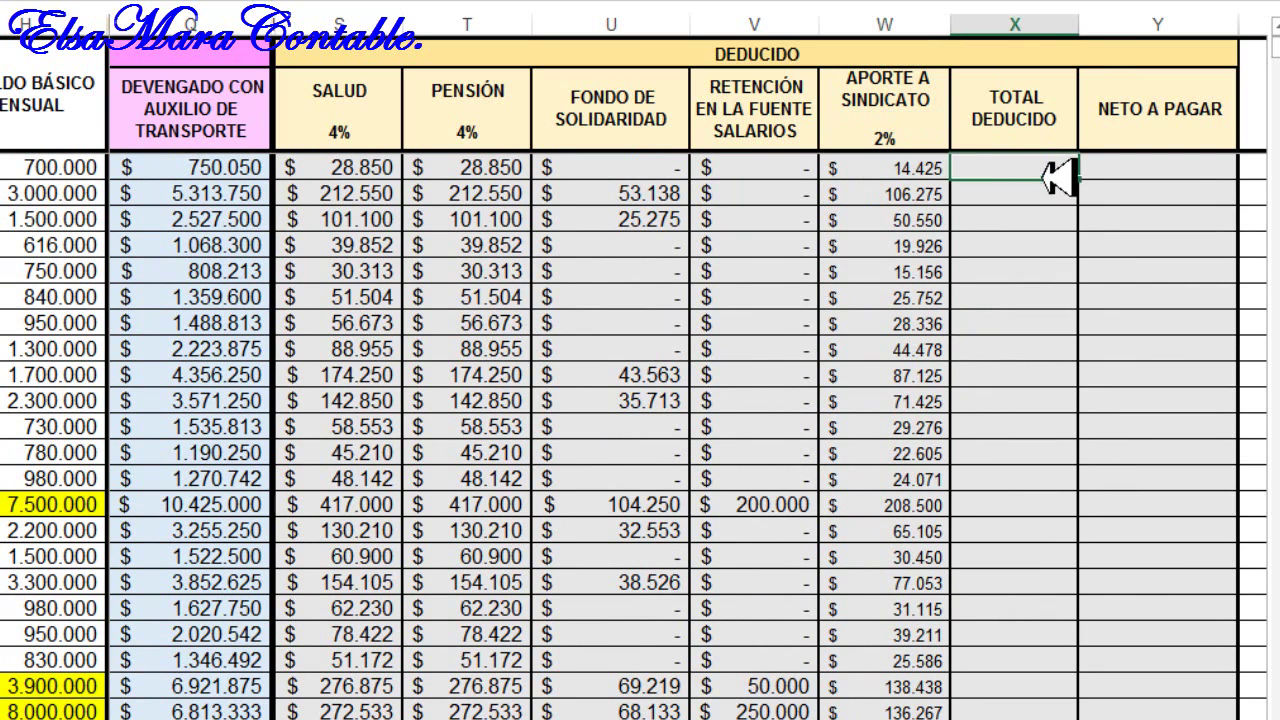
pyautogui.moveTo(905, 168); pyautogui.dragTo(894, 689)
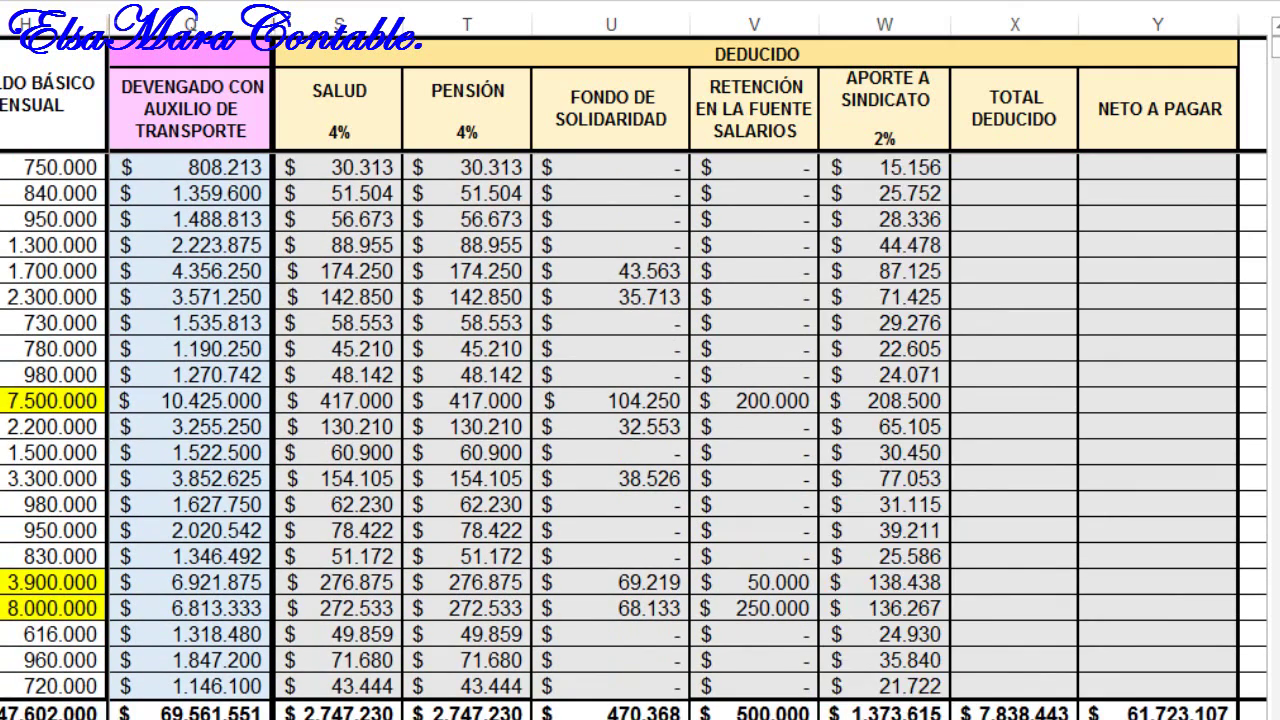
pyautogui.click(992, 341)
pyautogui.scroll(2, 1008, 341)
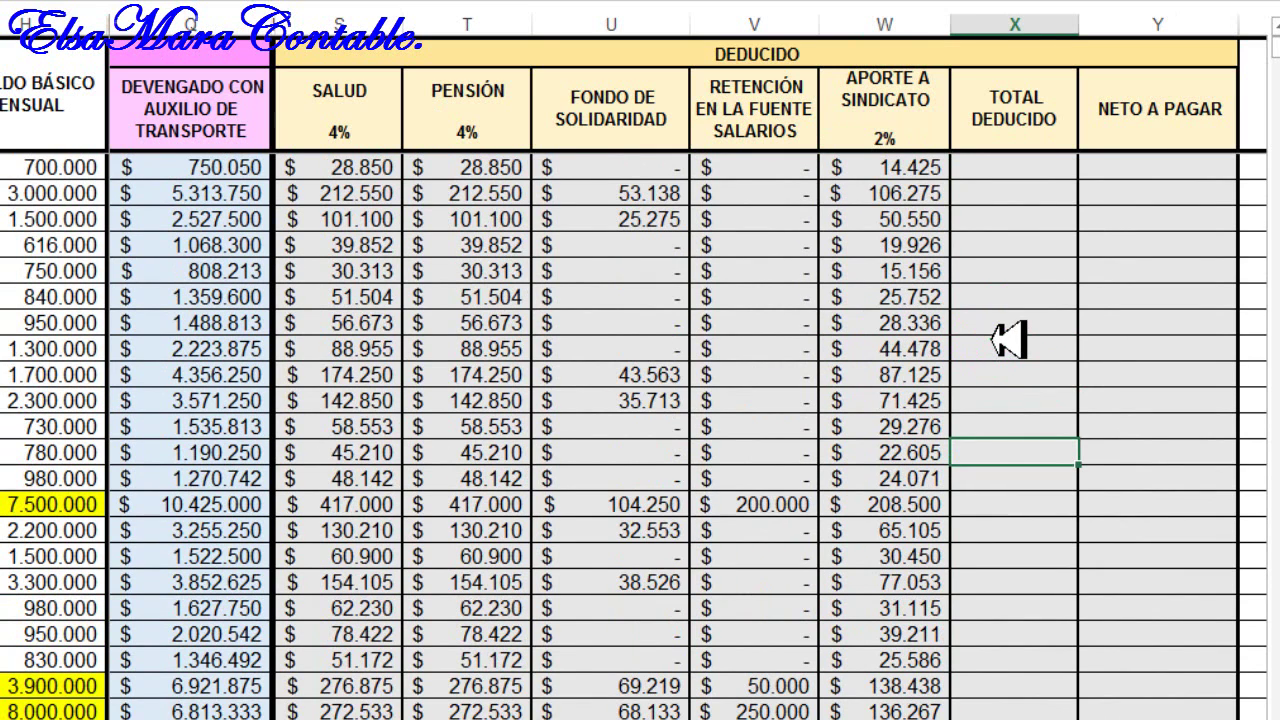
# Step: Review row 11 from TOTAL DEVENGADO across the SALUD, PENSIÓN and other deductions to the empty TOTAL DEDUCIDO and NETO A PAGAR cells
pyautogui.click(1008, 170)
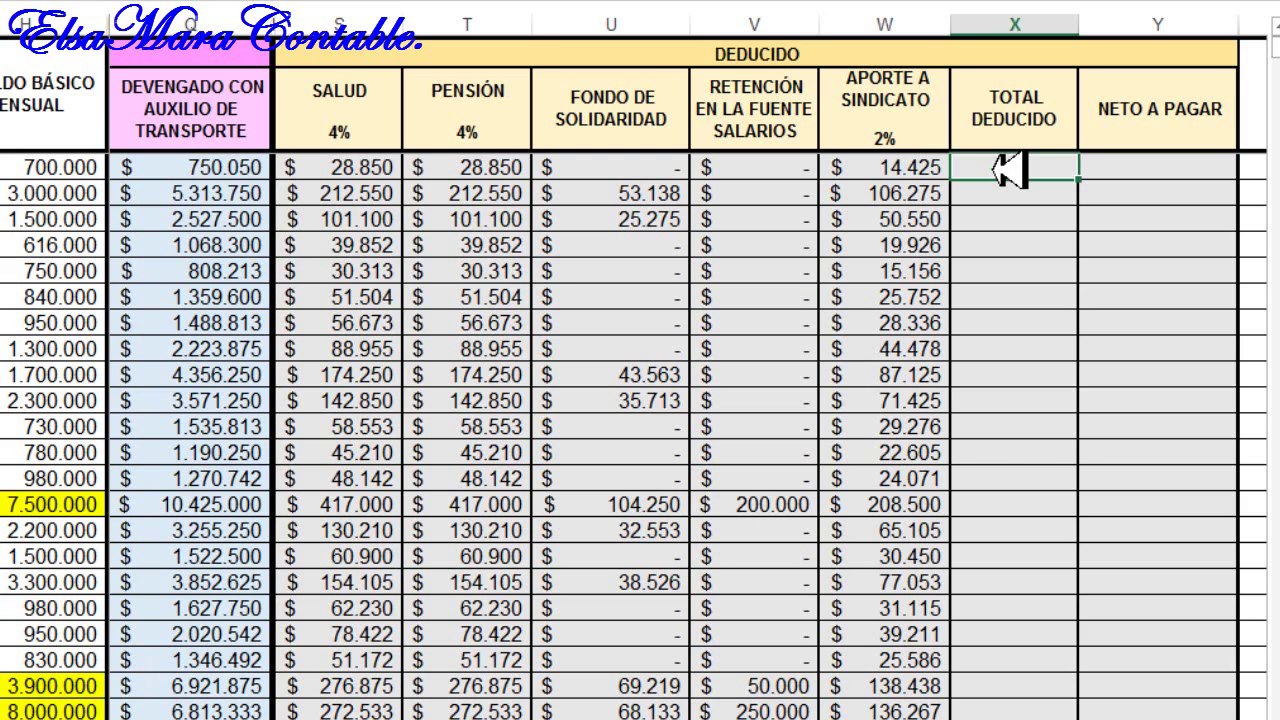
pyautogui.press('Left')
pyautogui.press('Left')
pyautogui.press('Left')
pyautogui.press('Left')
pyautogui.press('Left')
pyautogui.press('Left')
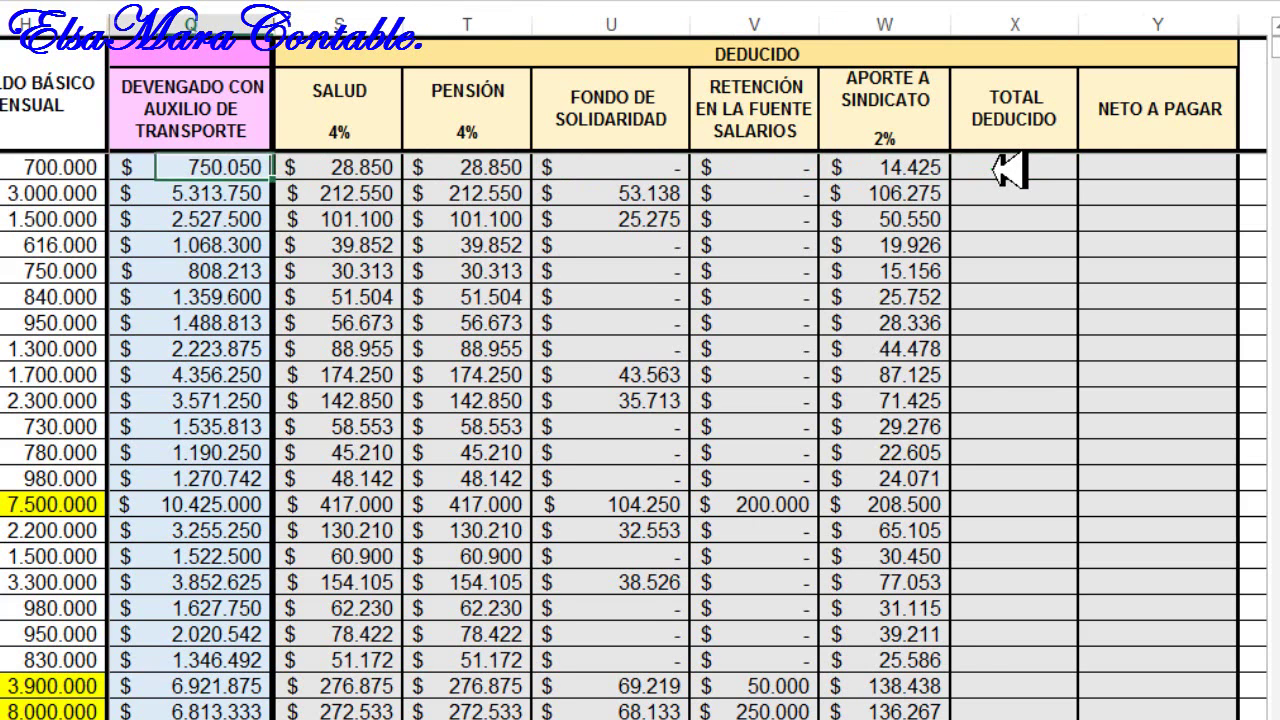
pyautogui.press('Left')
pyautogui.press('Left')
pyautogui.press('Left')
pyautogui.press('Right')
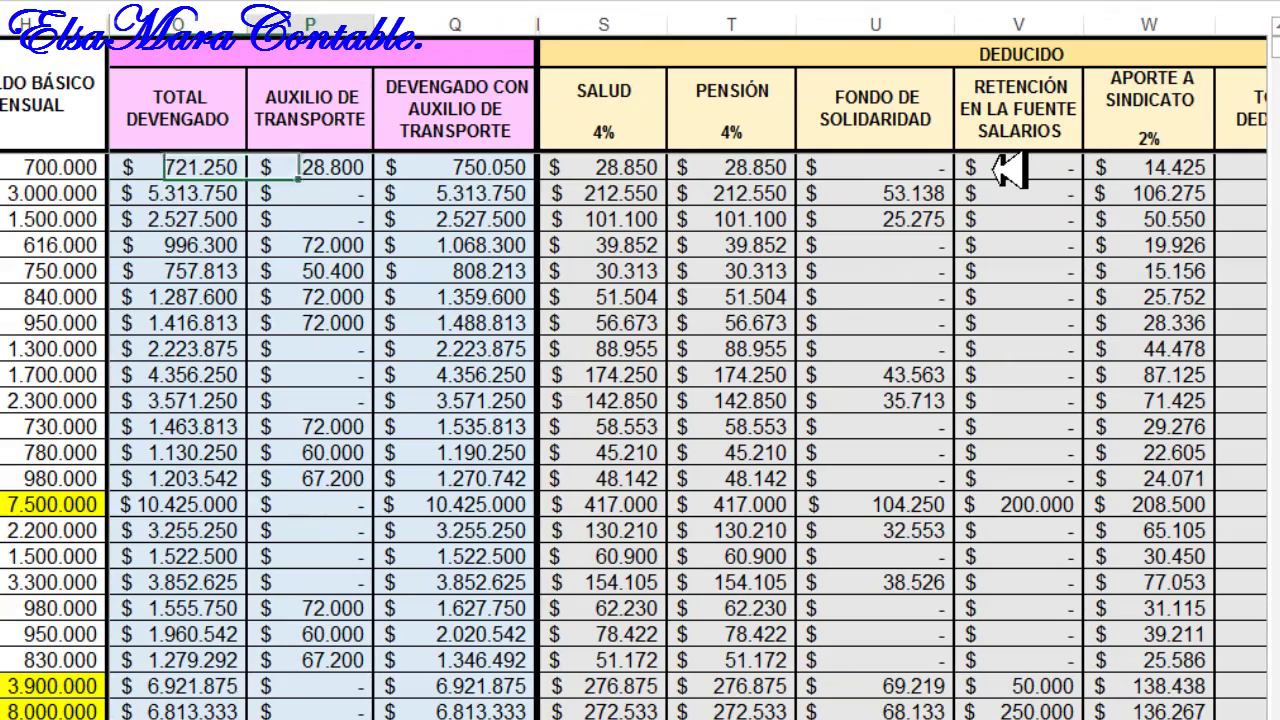
pyautogui.press('Right')
pyautogui.press('Right')
pyautogui.press('Right')
pyautogui.press('Right')
pyautogui.press('Right')
pyautogui.press('Right')
pyautogui.press('Right')
pyautogui.press('Right')
pyautogui.press('Right')
pyautogui.press('Right')
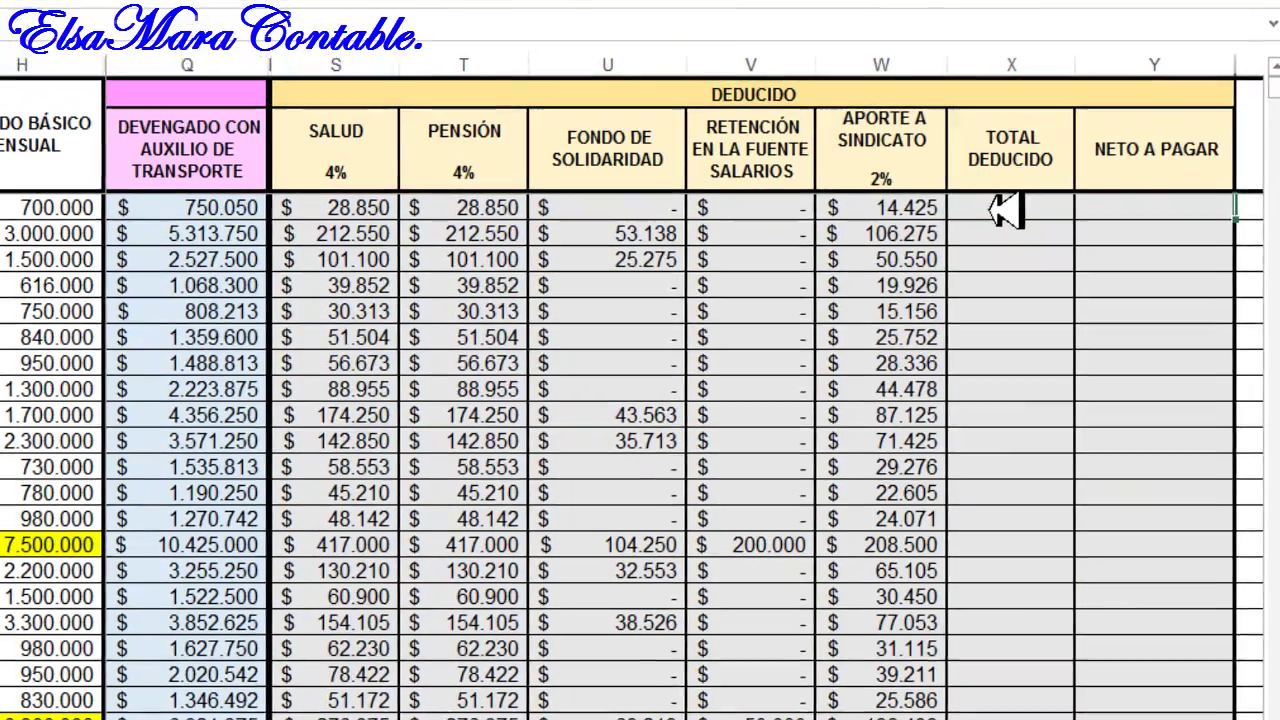
# Step: Total the first employee's deductions S11:W11 in TOTAL DEDUCIDO cell X11 with AutoSum
pyautogui.click(1008, 170)
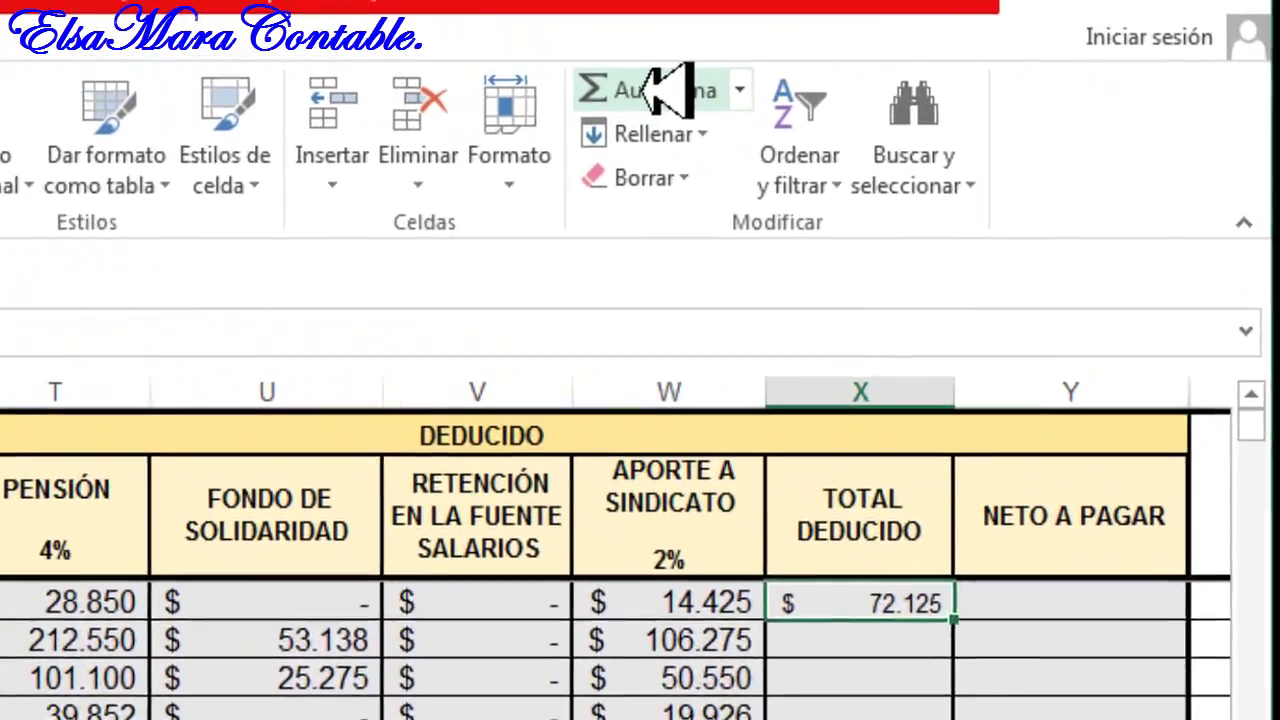
pyautogui.click(660, 90)
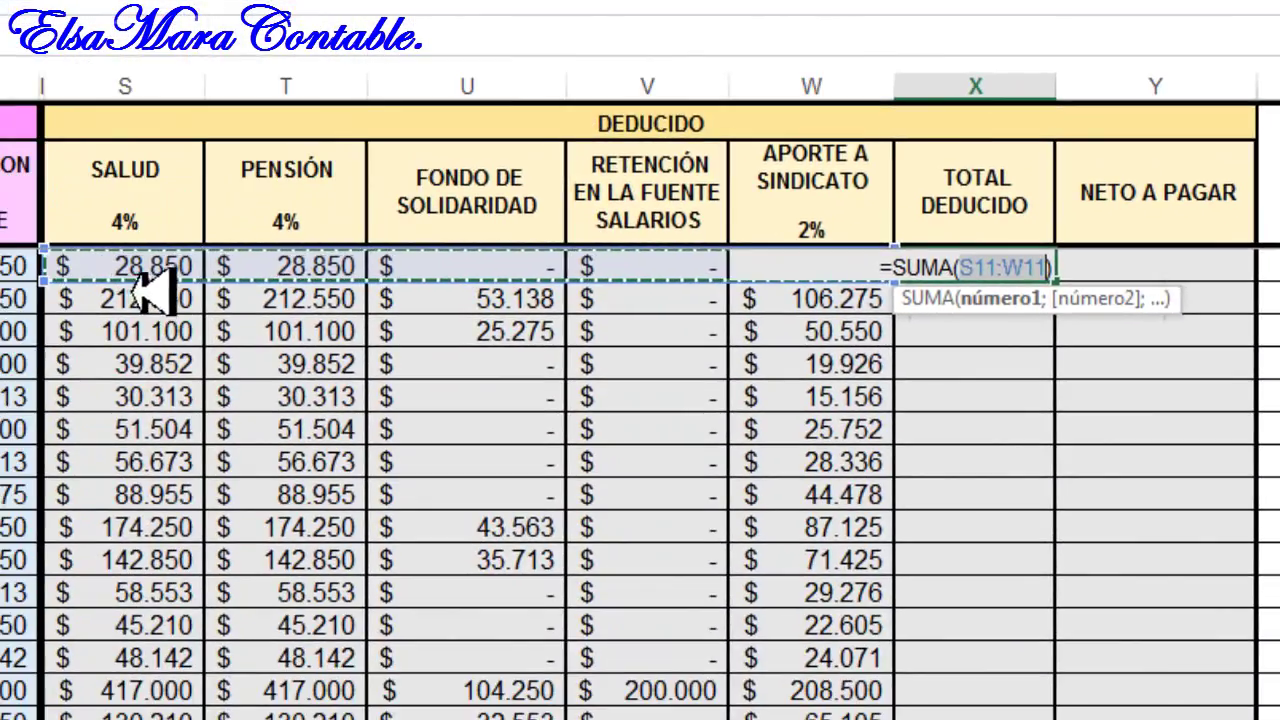
pyautogui.moveTo(125, 268); pyautogui.dragTo(766, 266)
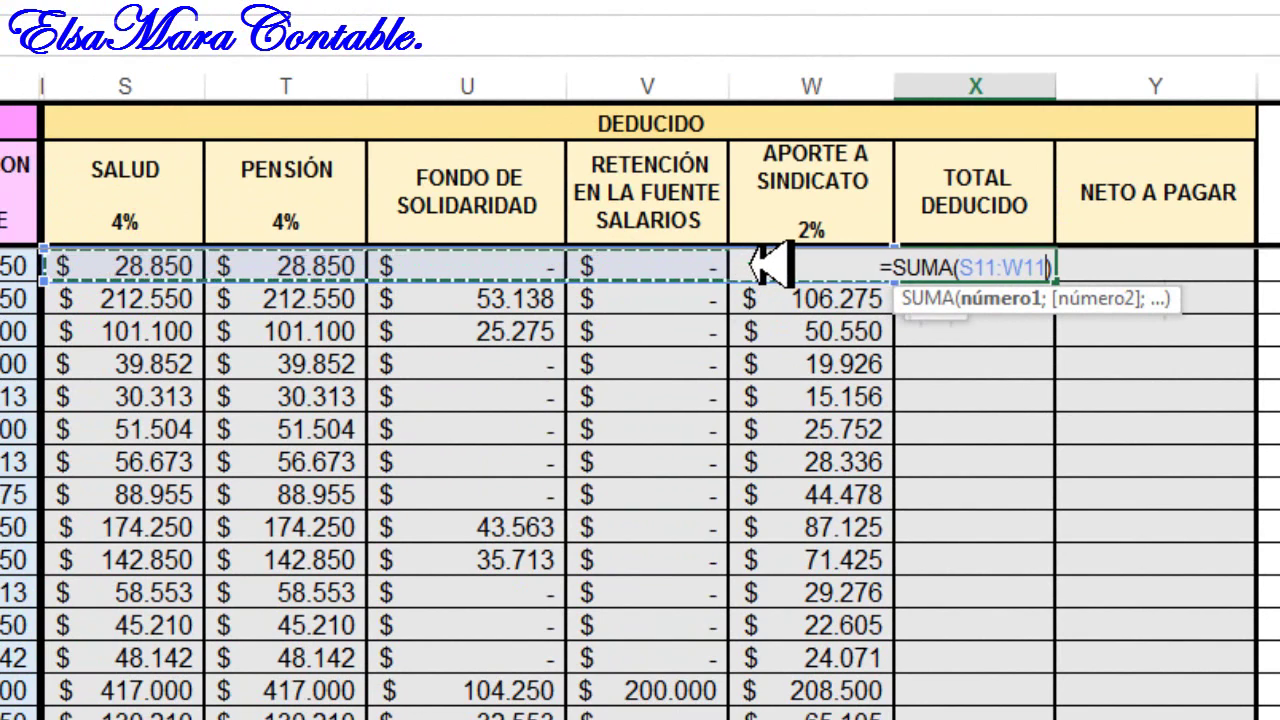
pyautogui.press('Return')
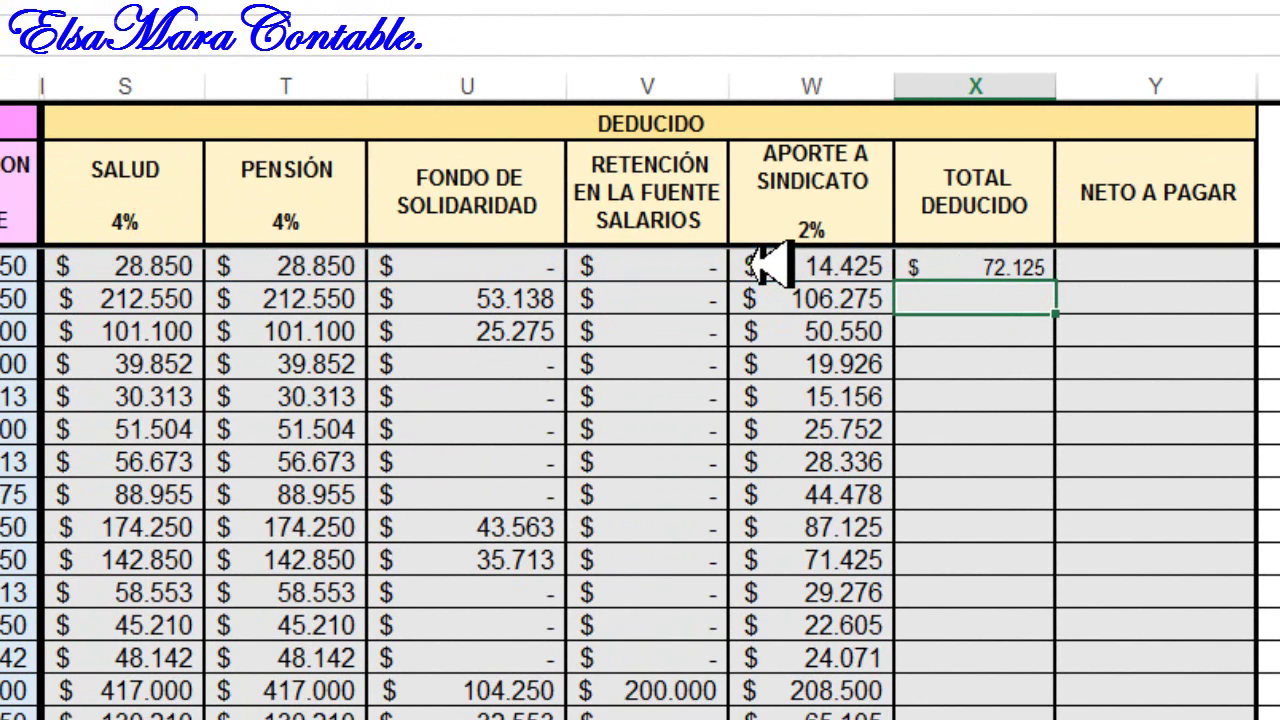
# Step: Enlarge the TOTAL DEDUCIDO amount in X11 to match the text size of the other deduction columns
pyautogui.click(940, 268)
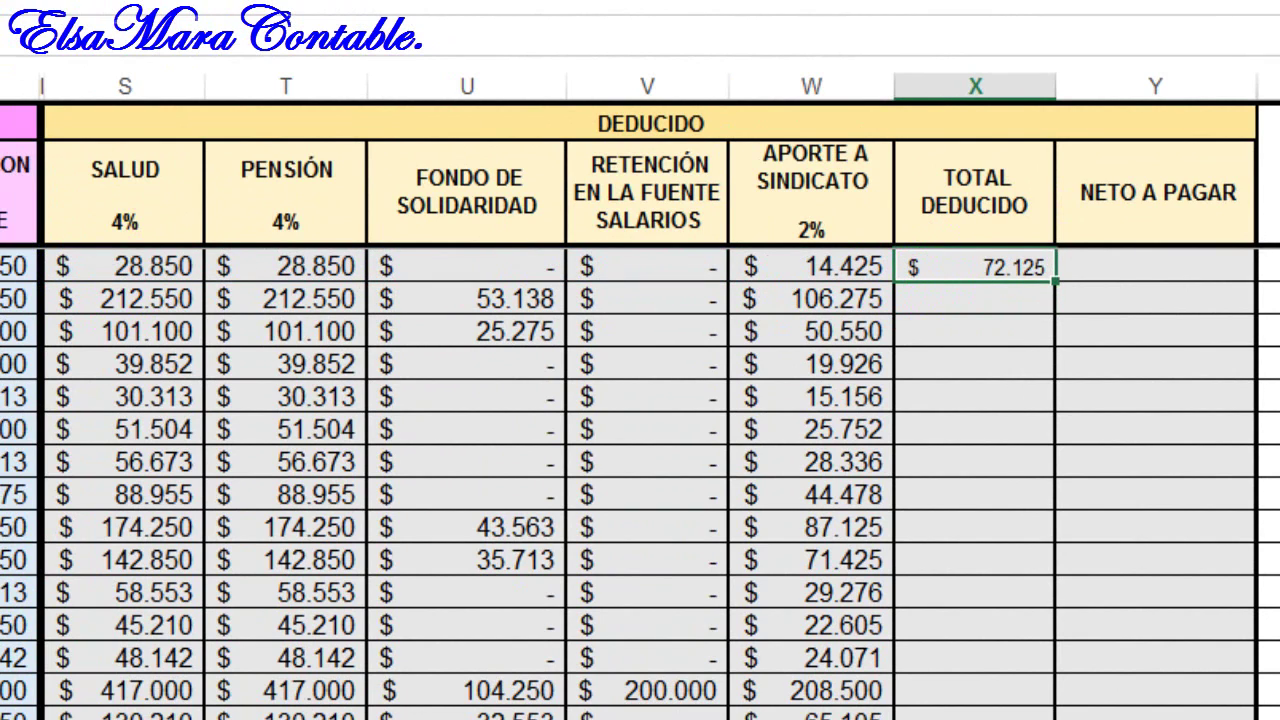
pyautogui.click(955, 520)
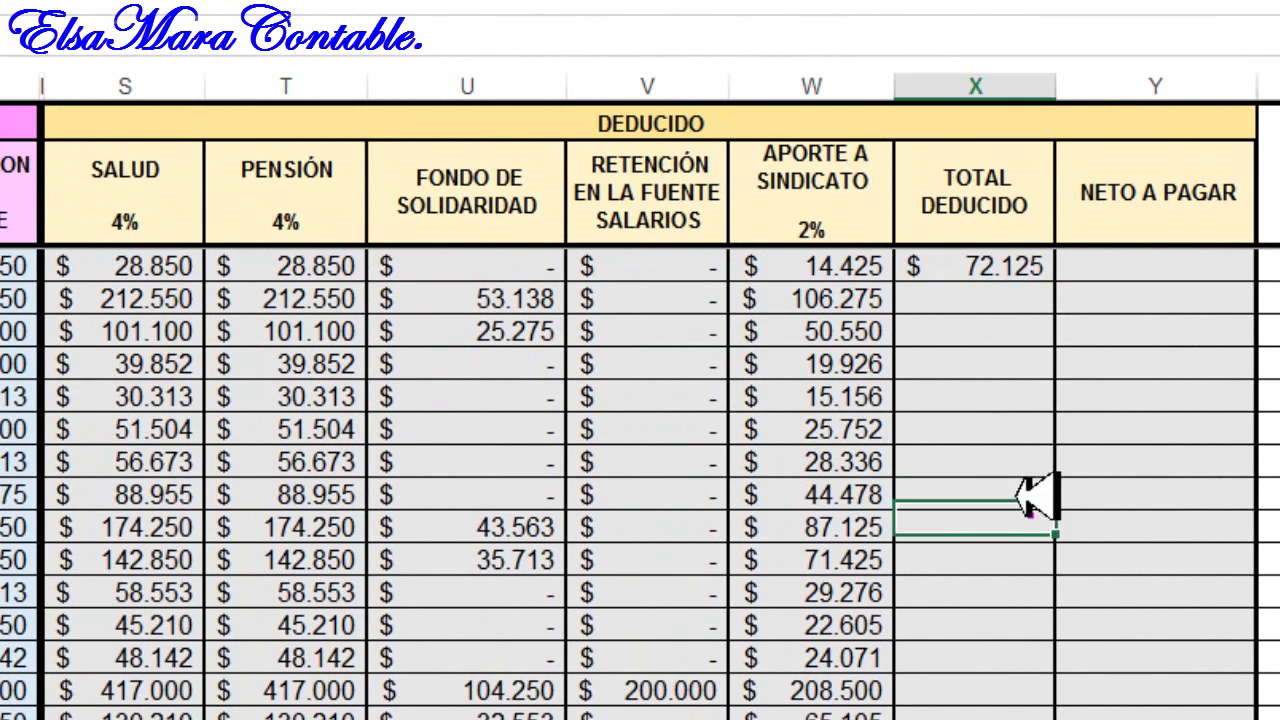
pyautogui.click(960, 267)
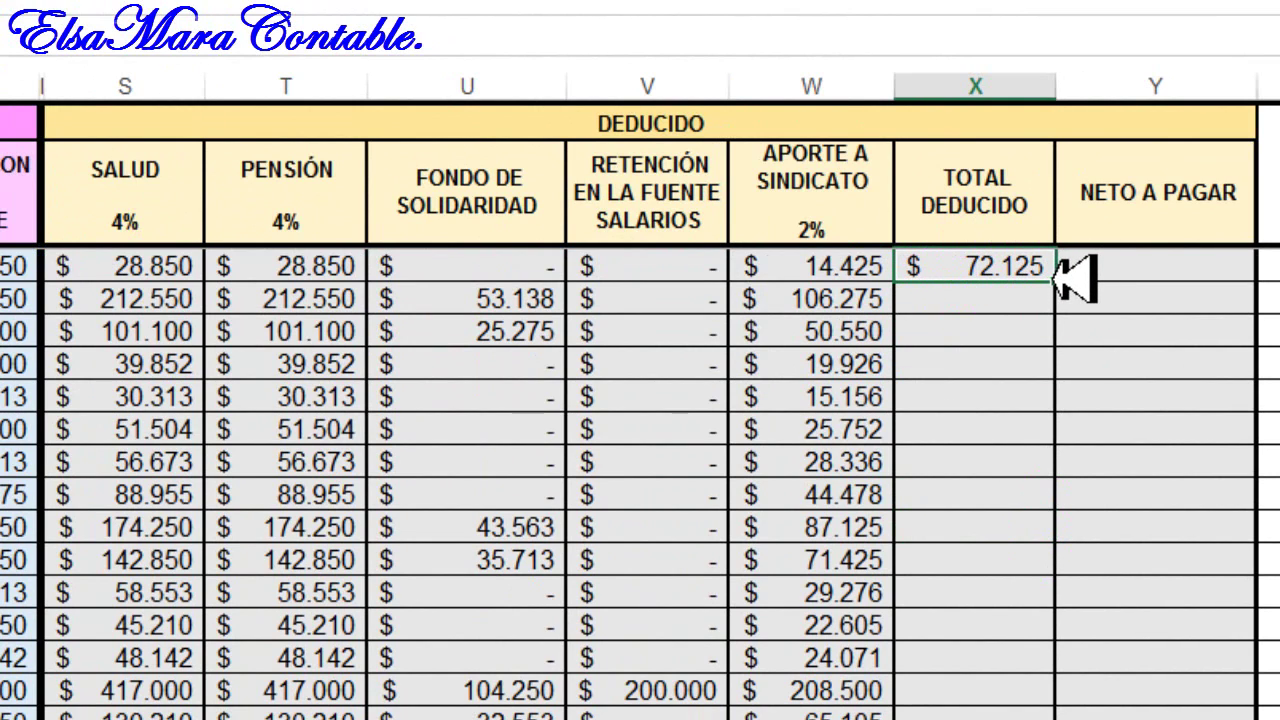
# Step: Copy the TOTAL DEDUCIDO formula from X11 down to every remaining employee row
pyautogui.moveTo(1052, 283); pyautogui.dragTo(990, 715)
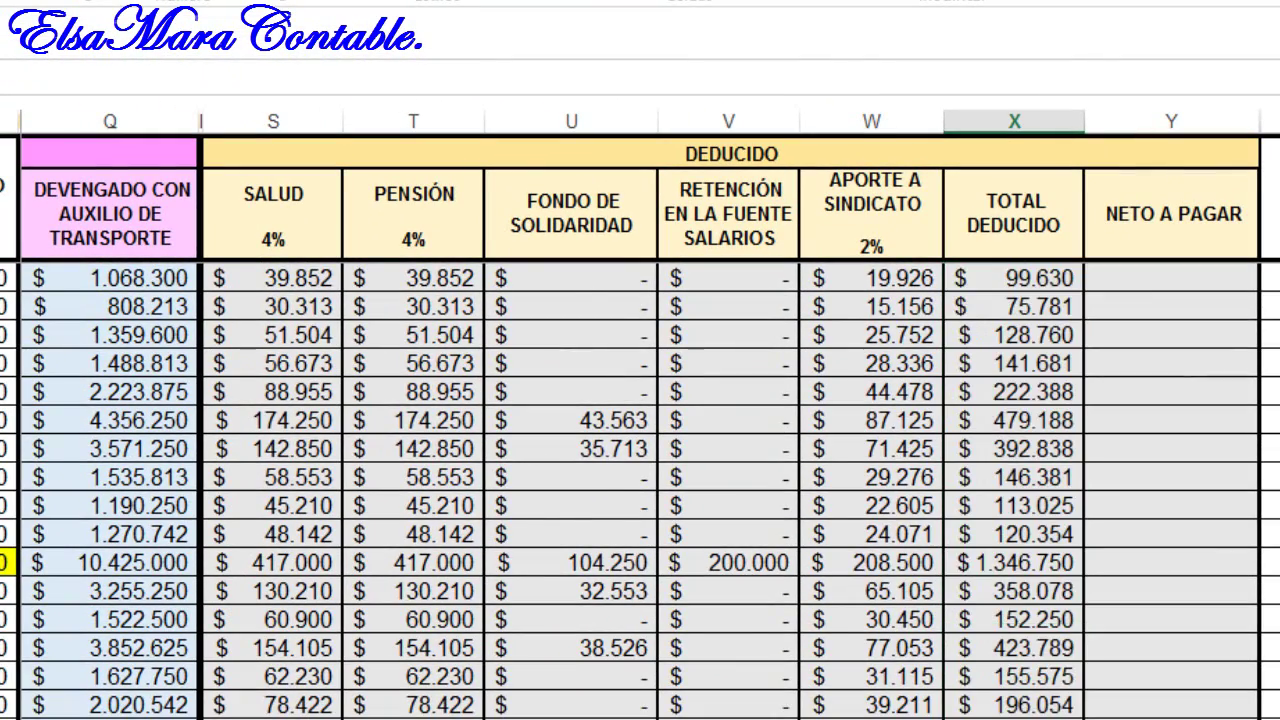
pyautogui.scroll(1, 640, 490)
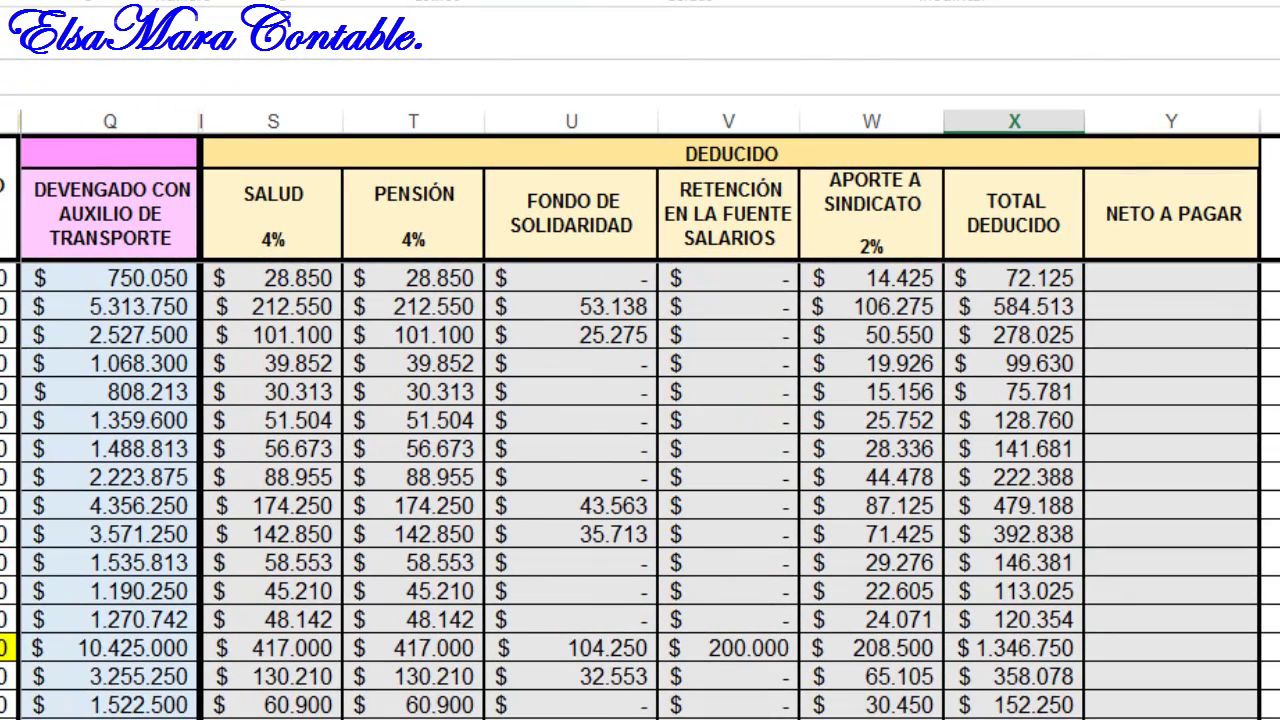
pyautogui.click(1025, 306)
pyautogui.click(1034, 278)
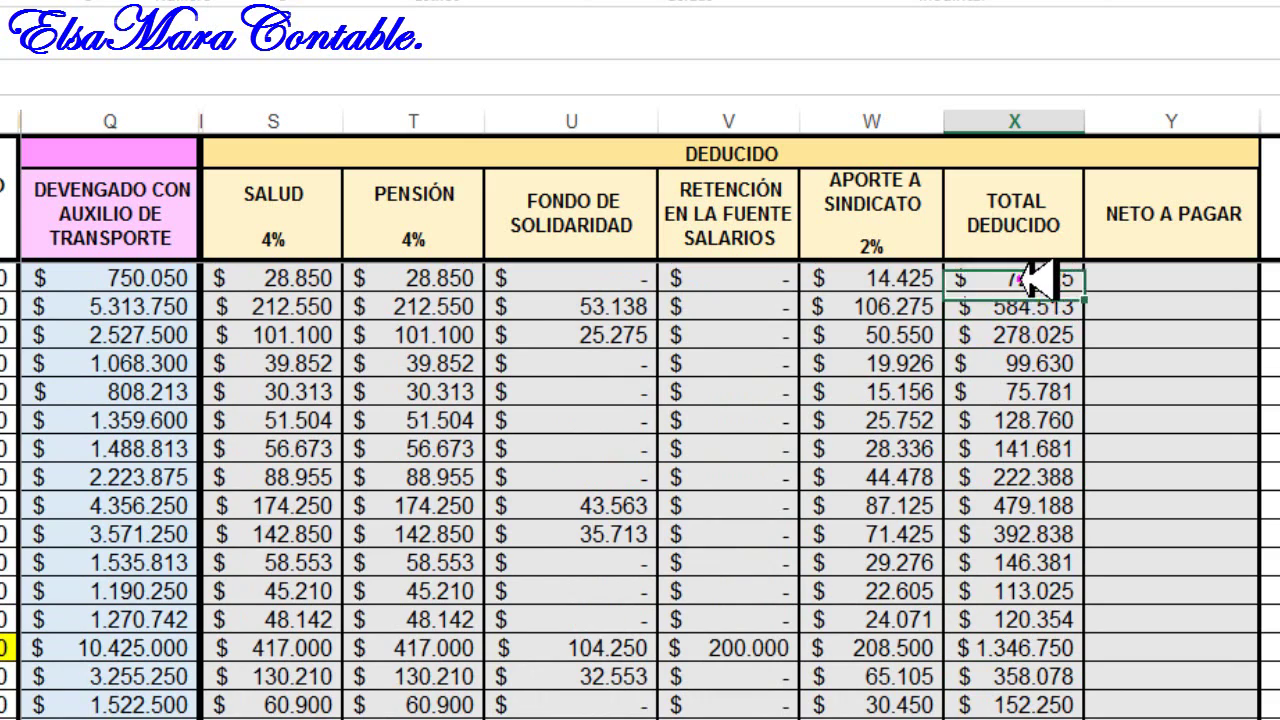
pyautogui.click(1018, 310)
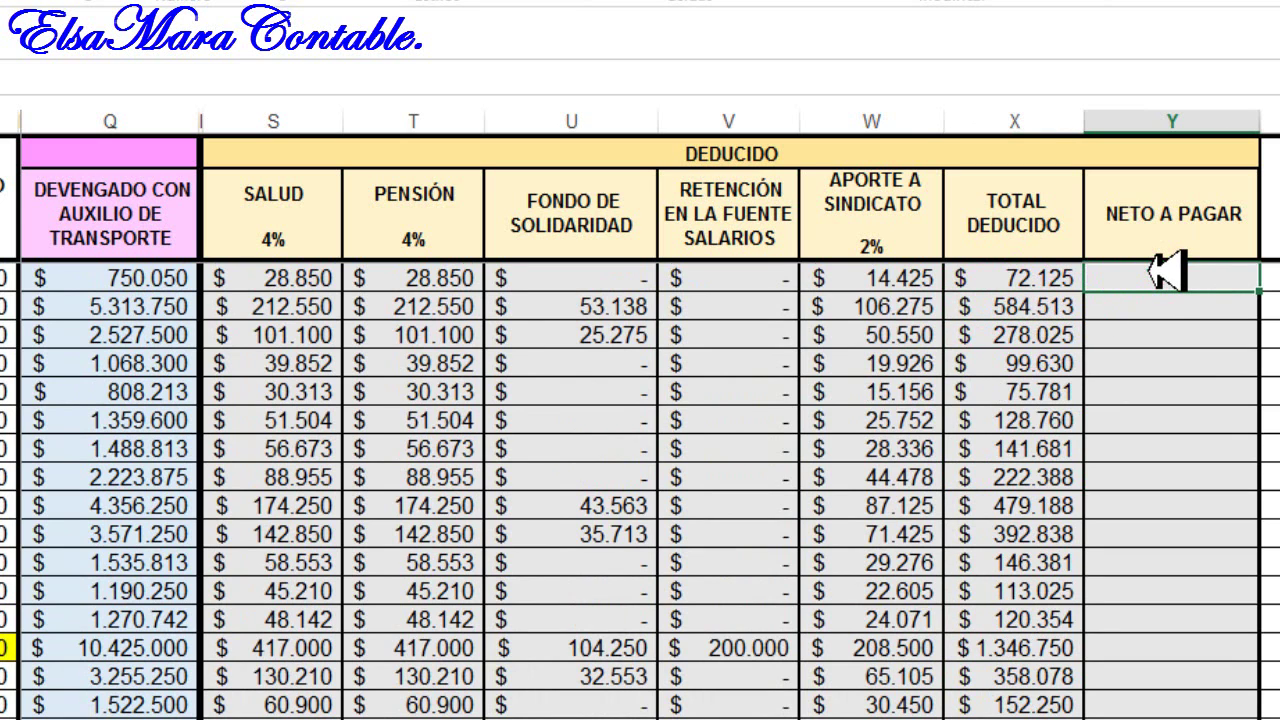
# Step: Fill NETO A PAGAR for all employees from Y11 down with the formula =+Q11-X11
pyautogui.moveTo(1165, 272); pyautogui.dragTo(1170, 718)
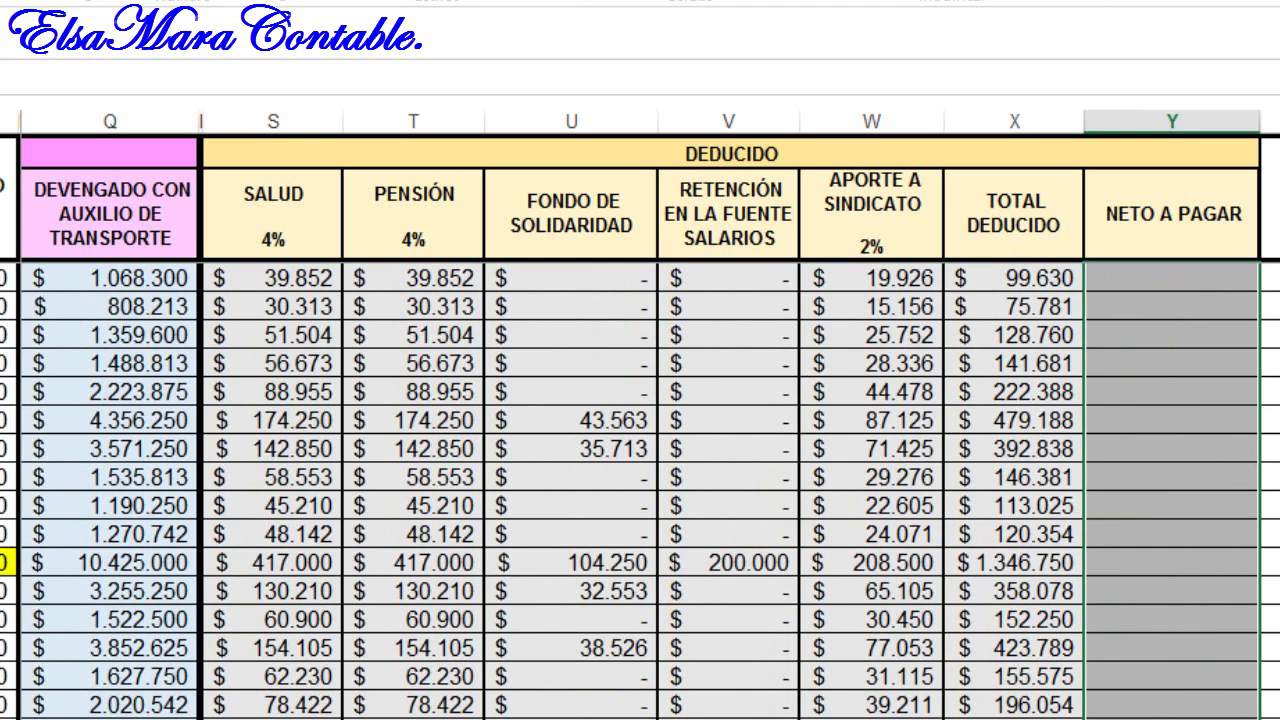
pyautogui.click(1274, 400)
pyautogui.click(4, 40)
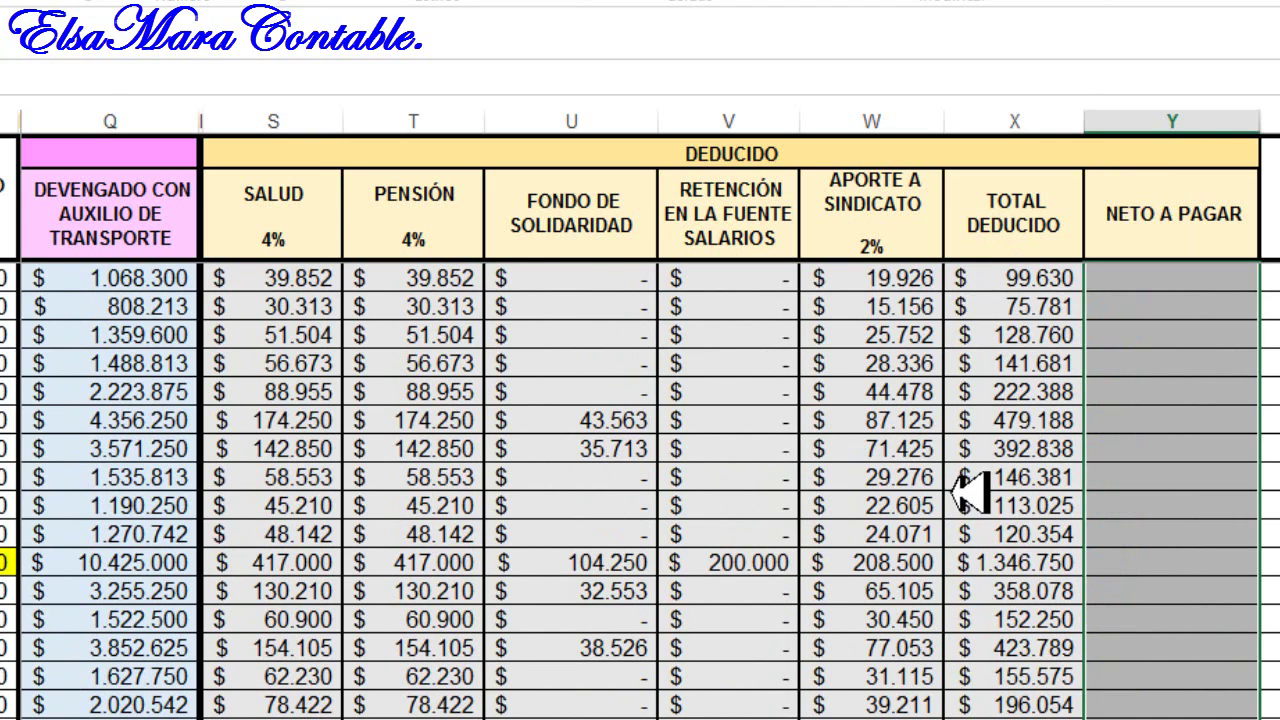
pyautogui.hotkey('ctrl', 'Return')
pyautogui.click(1240, 363)
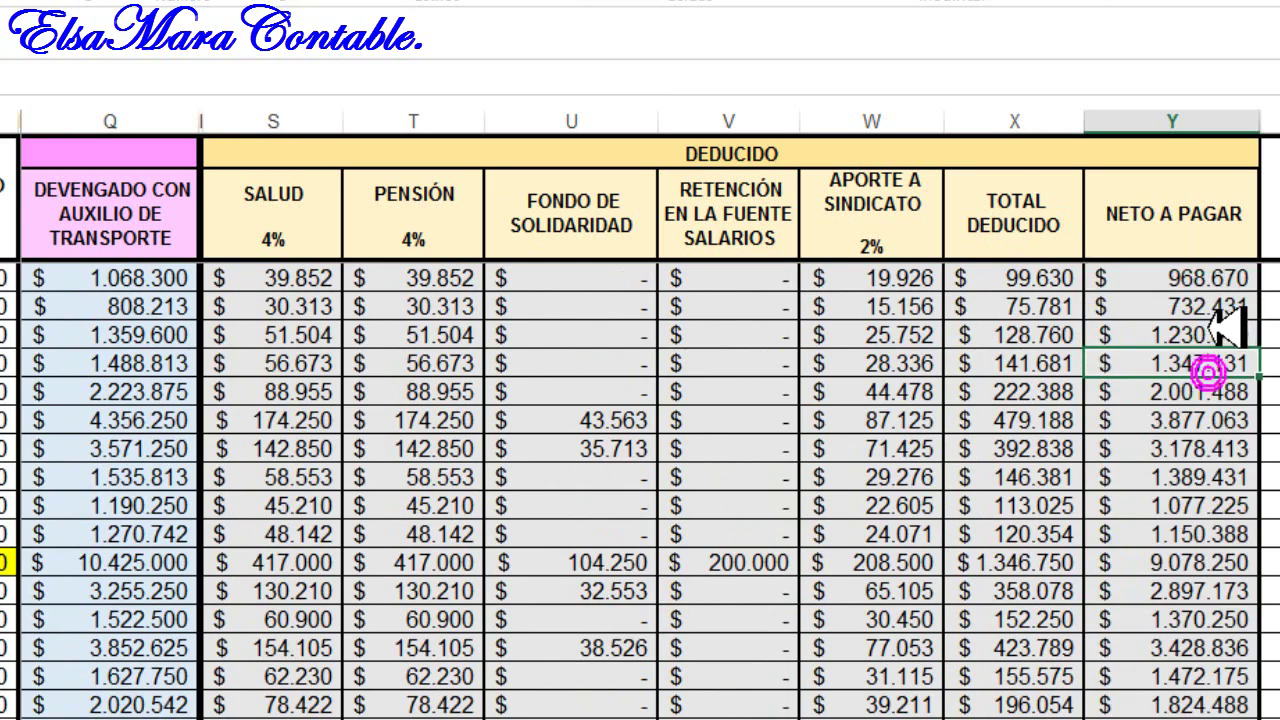
# Step: Trace the precedents of the first employee's NETO A PAGAR cell Y11 and follow the arrows to columns Q and X
pyautogui.scroll(1, 1225, 320)
pyautogui.click(1190, 281)
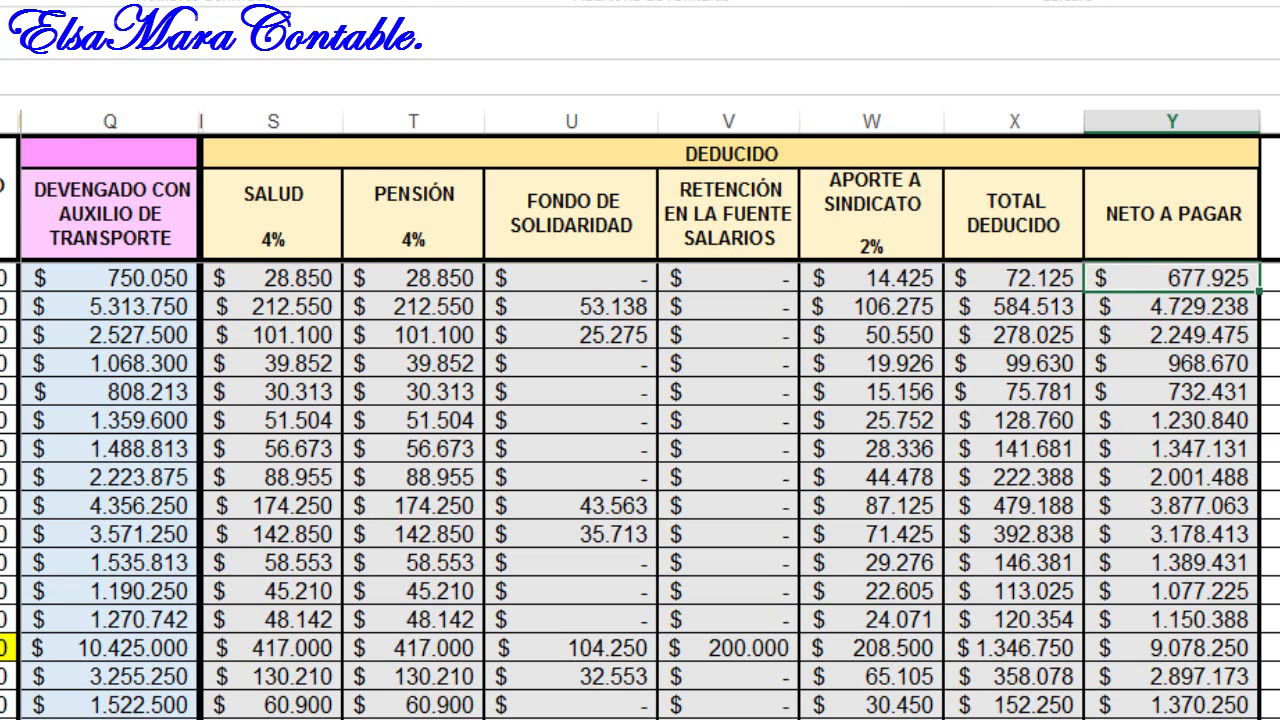
pyautogui.hotkey('alt', 'm', 'p')
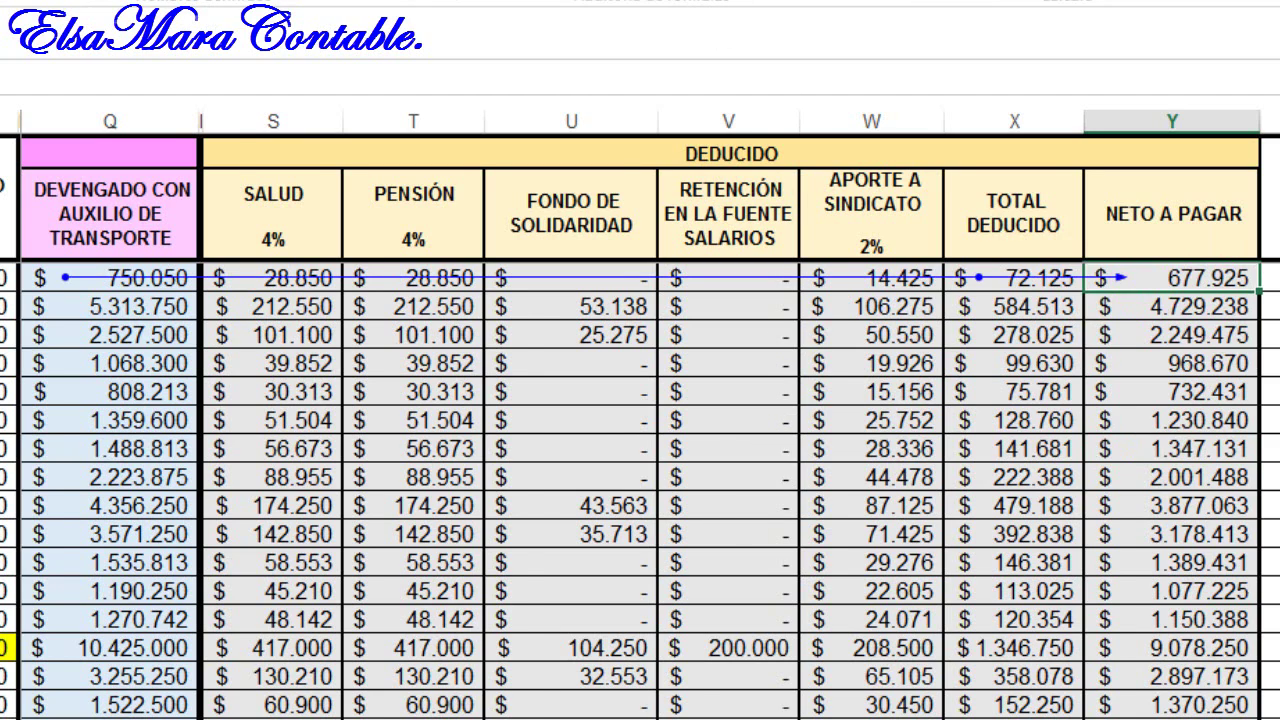
pyautogui.hscroll(-3, 640, 415)
pyautogui.hscroll(5, 640, 415)
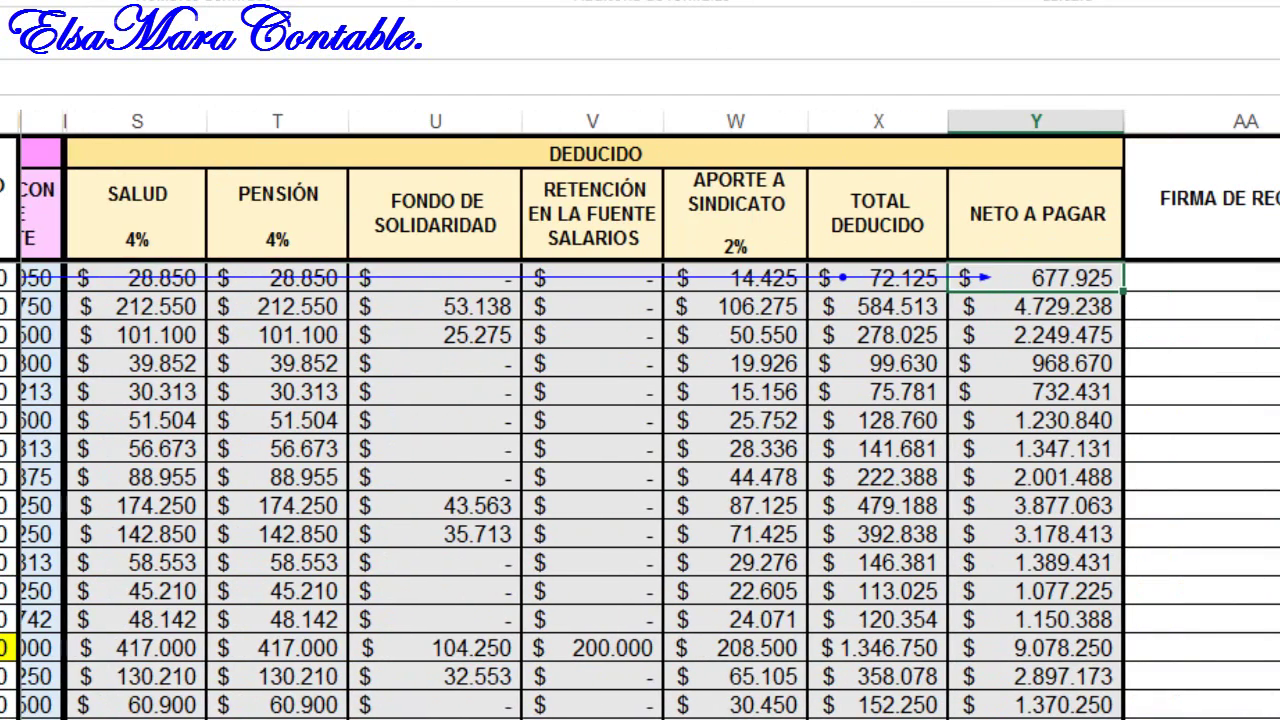
pyautogui.hscroll(-2, 640, 415)
pyautogui.hscroll(1, 171, 488)
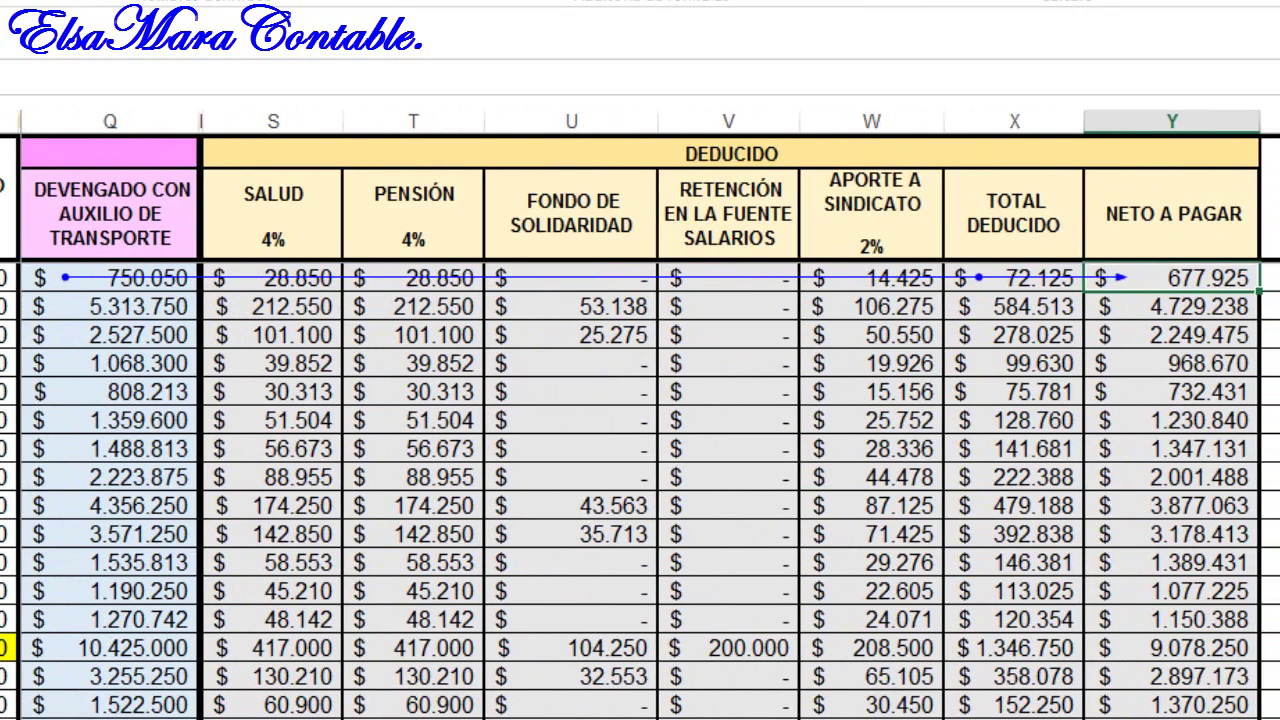
pyautogui.hscroll(-2, 450, 310)
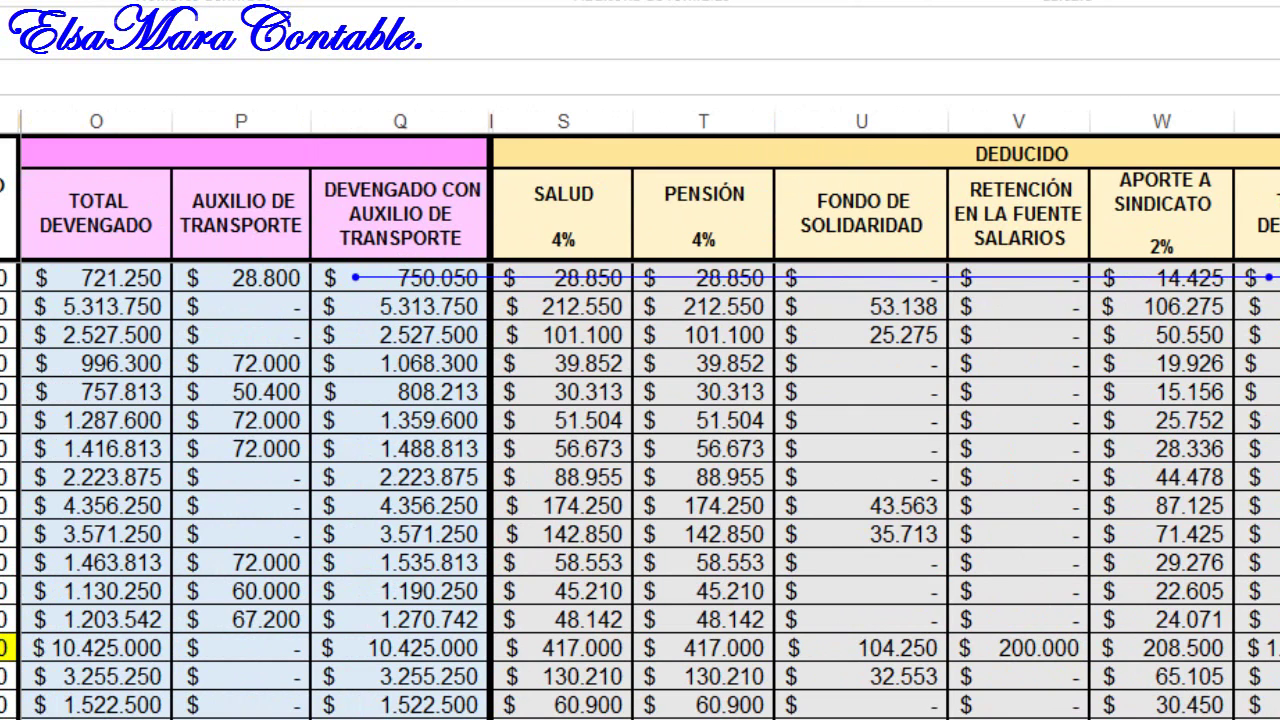
pyautogui.hscroll(4, 640, 450)
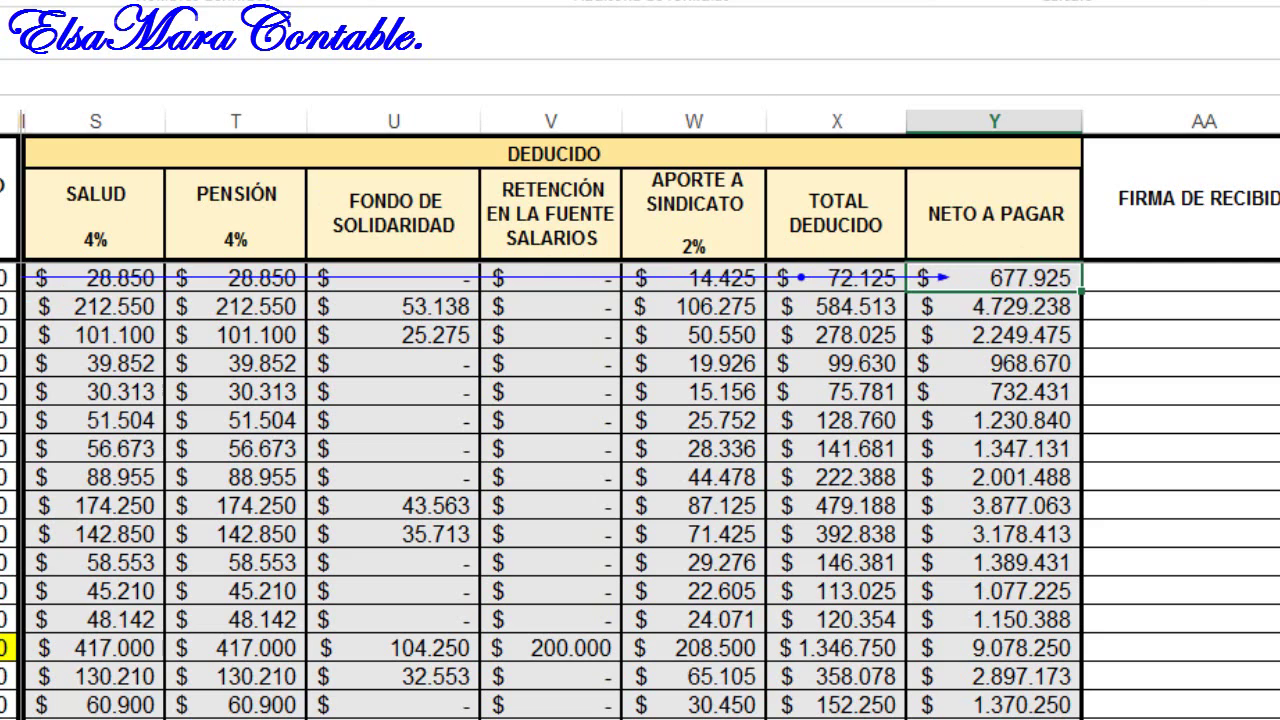
# Step: Inspect the NETO A PAGAR formula in Y11 and clear the precedent arrows
pyautogui.press('F2')
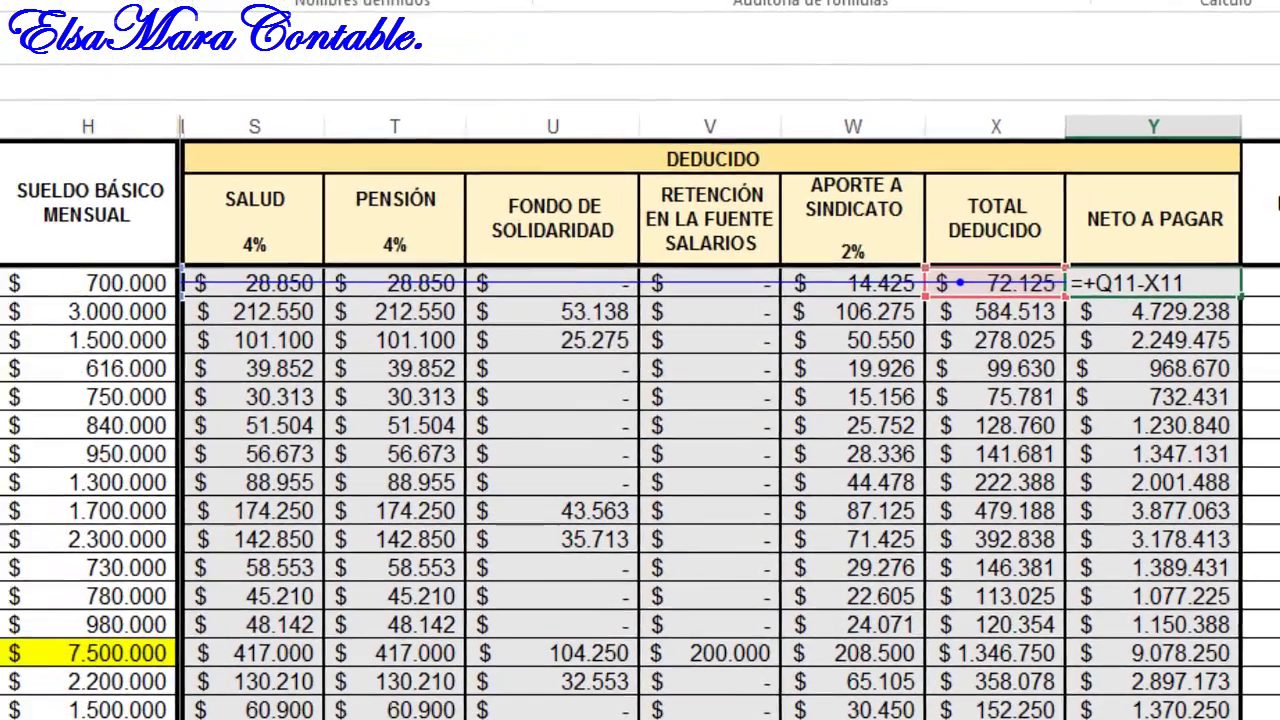
pyautogui.click(575, 329)
pyautogui.press('Escape')
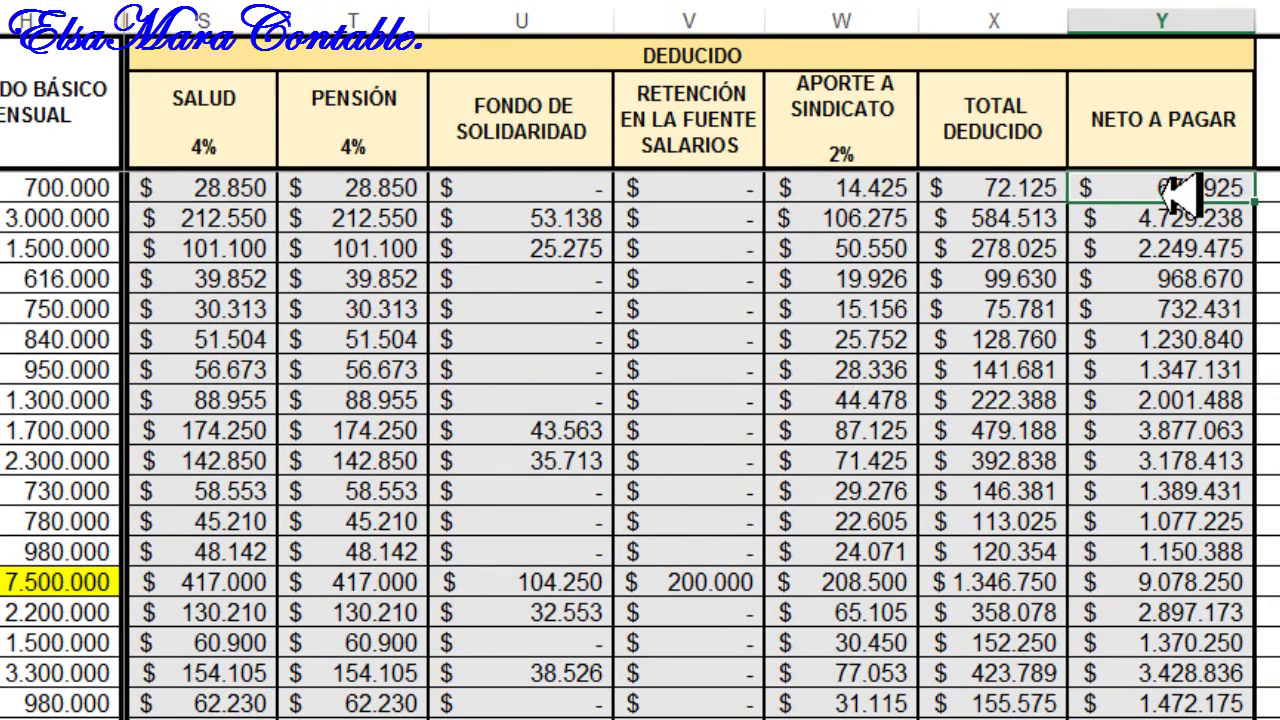
# Step: Review the NETO A PAGAR amounts in column Y from the first employee down to the last
pyautogui.press('Down')
pyautogui.press('Down')
pyautogui.press('Down')
pyautogui.press('Down')
pyautogui.press('Down')
pyautogui.press('Down')
pyautogui.press('Down')
pyautogui.press('Down')
pyautogui.press('Down')
pyautogui.press('Down')
pyautogui.press('Down')
pyautogui.press('Down')
pyautogui.press('Down')
pyautogui.press('Down')
pyautogui.press('Down')
pyautogui.press('Down')
pyautogui.press('Down')
pyautogui.press('Down')
pyautogui.press('Down')
pyautogui.press('Down')
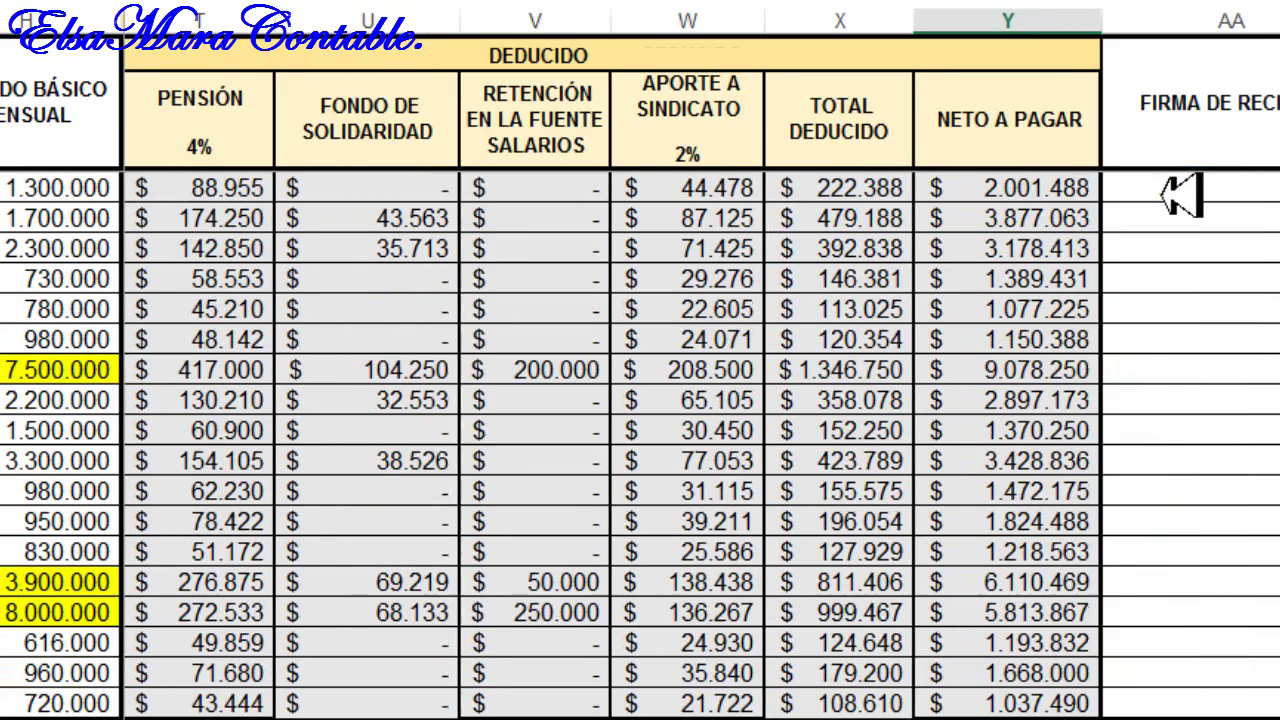
# Step: Review the overtime and surcharge columns from FIRMA DE RECIBIDO through VALOR TOTAL DE HORAS EXTRAS Y RECARGOS
pyautogui.click(1185, 312)
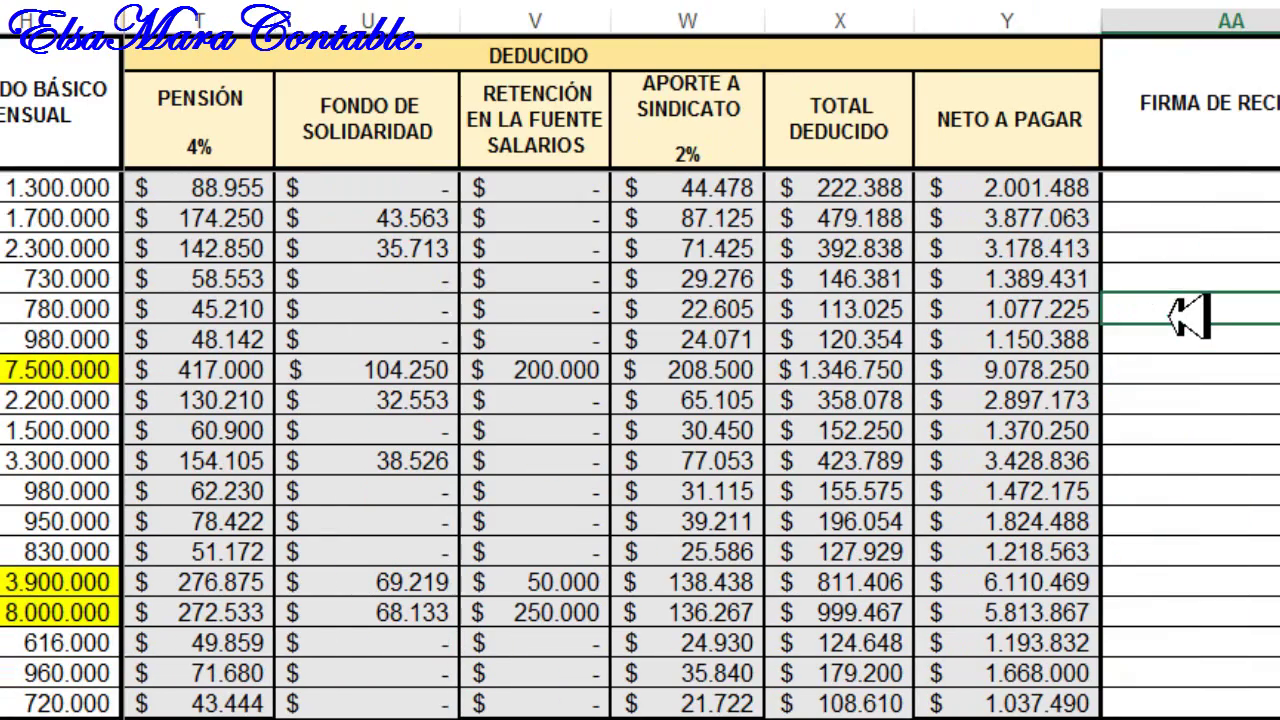
pyautogui.press('Right')
pyautogui.press('Right')
pyautogui.press('Right')
pyautogui.press('Right')
pyautogui.press('Right')
pyautogui.press('Right')
pyautogui.press('Right')
pyautogui.press('Right')
pyautogui.press('Right')
pyautogui.press('Right')
pyautogui.press('Right')
pyautogui.press('Right')
pyautogui.press('Right')
pyautogui.press('Right')
pyautogui.press('Right')
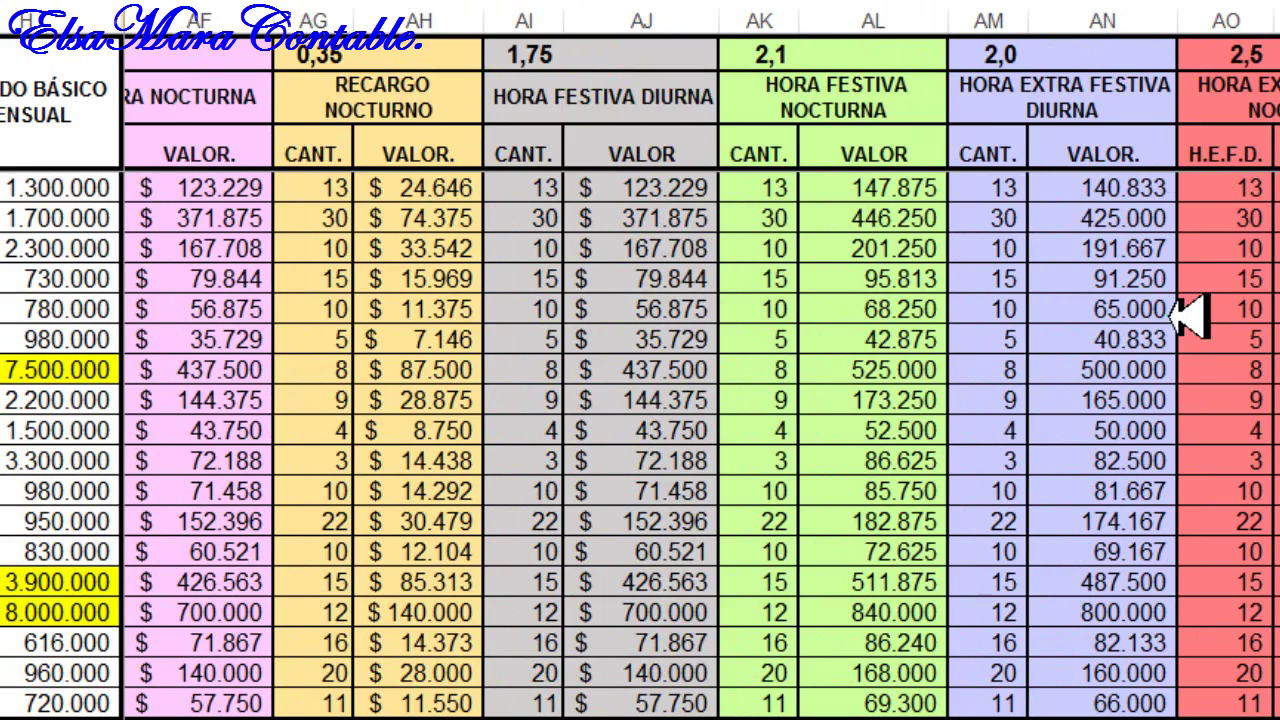
pyautogui.press('Right')
pyautogui.press('Right')
pyautogui.press('Right')
pyautogui.press('Right')
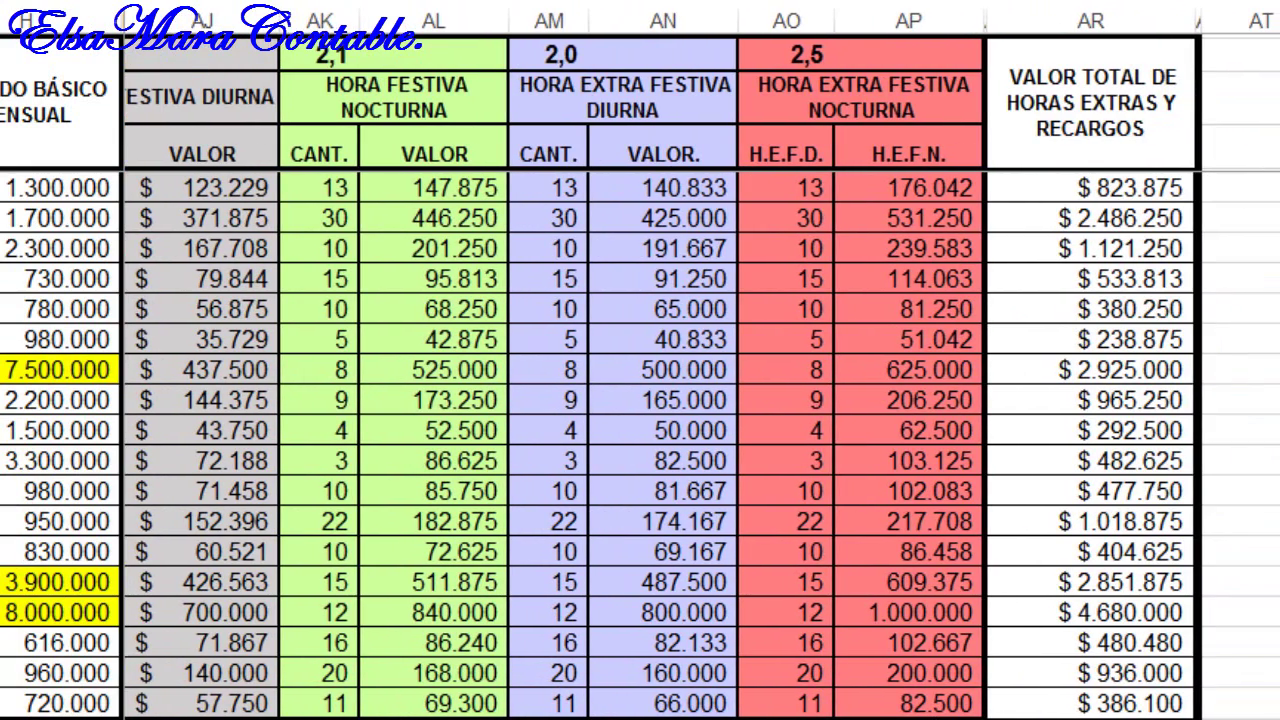
pyautogui.click(905, 708)
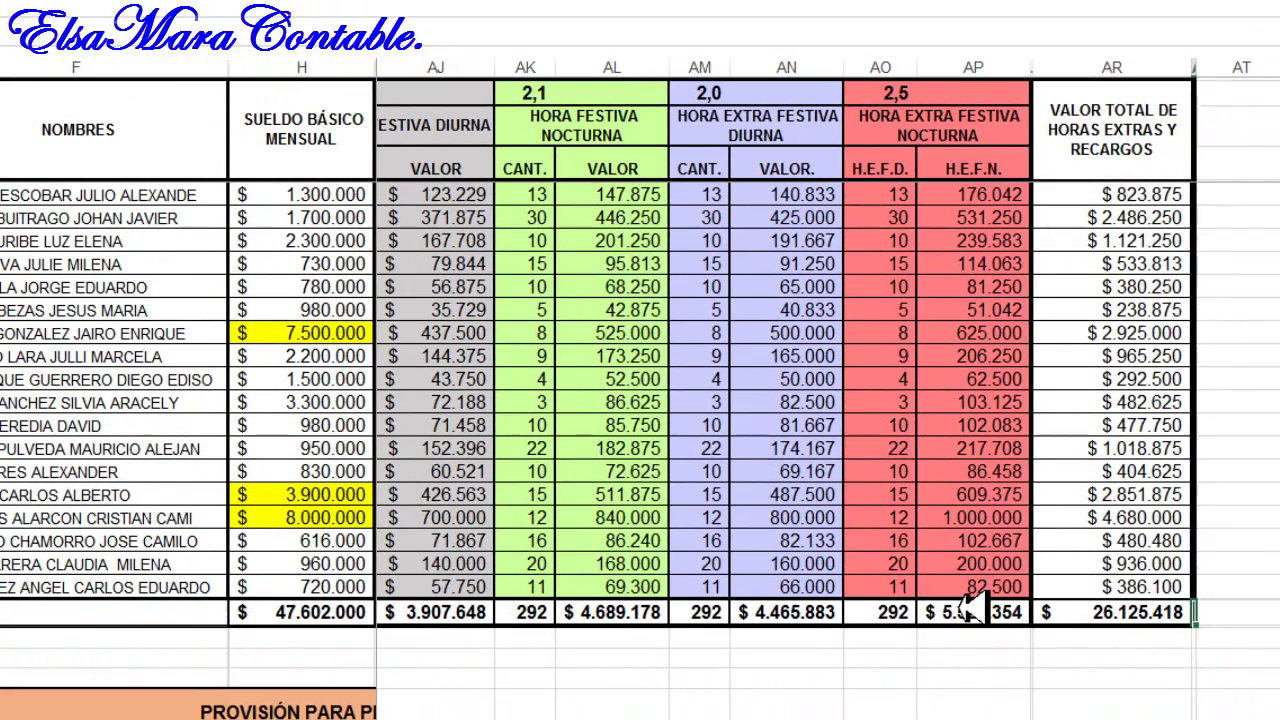
# Step: Review the totals row from the overtime total back across DEDUCIDO to the DEVENGADO columns
pyautogui.press('Right')
pyautogui.press('Left')
pyautogui.press('Left')
pyautogui.press('Left')
pyautogui.press('Left')
pyautogui.press('Left')
pyautogui.press('Left')
pyautogui.press('Left')
pyautogui.press('Left')
pyautogui.press('Left')
pyautogui.press('Left')
pyautogui.press('Left')
pyautogui.press('Left')
pyautogui.press('Left')
pyautogui.press('Left')
pyautogui.press('Left')
pyautogui.press('Left')
pyautogui.press('Left')
pyautogui.press('Left')
pyautogui.press('Left')
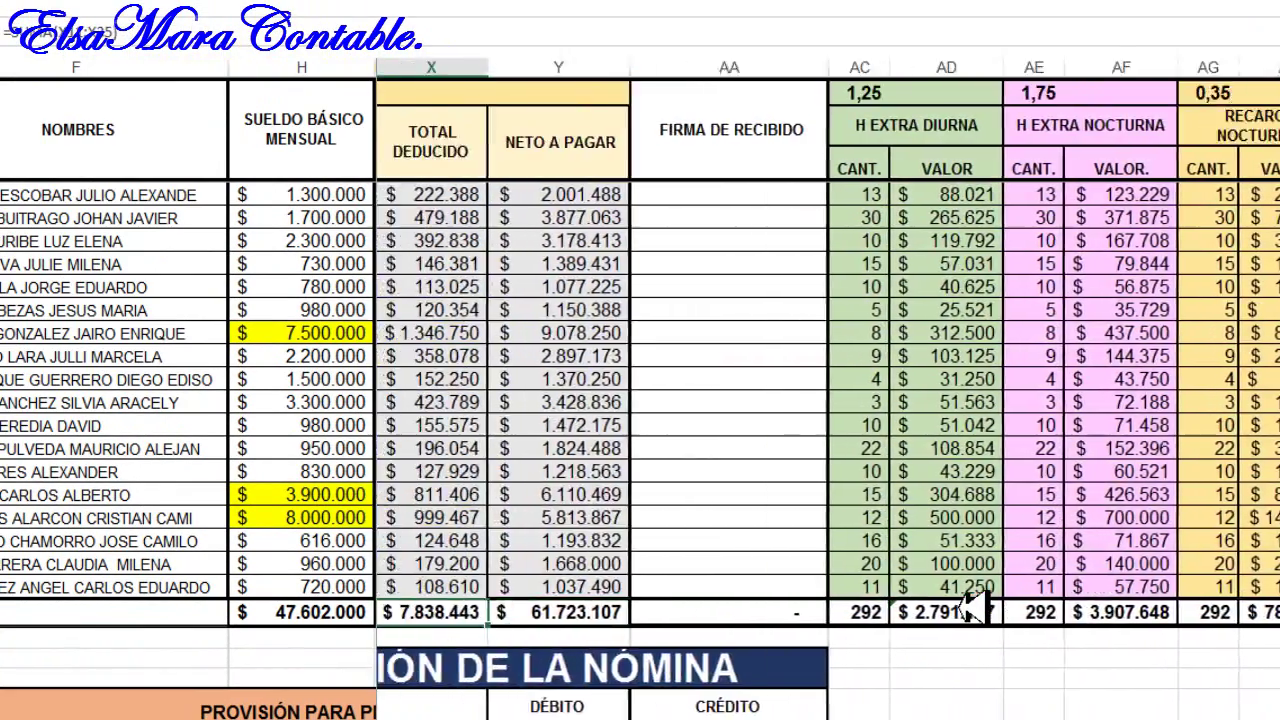
pyautogui.press('Left')
pyautogui.press('Left')
pyautogui.press('Left')
pyautogui.press('Left')
pyautogui.press('Left')
pyautogui.press('Left')
pyautogui.press('Left')
pyautogui.press('Left')
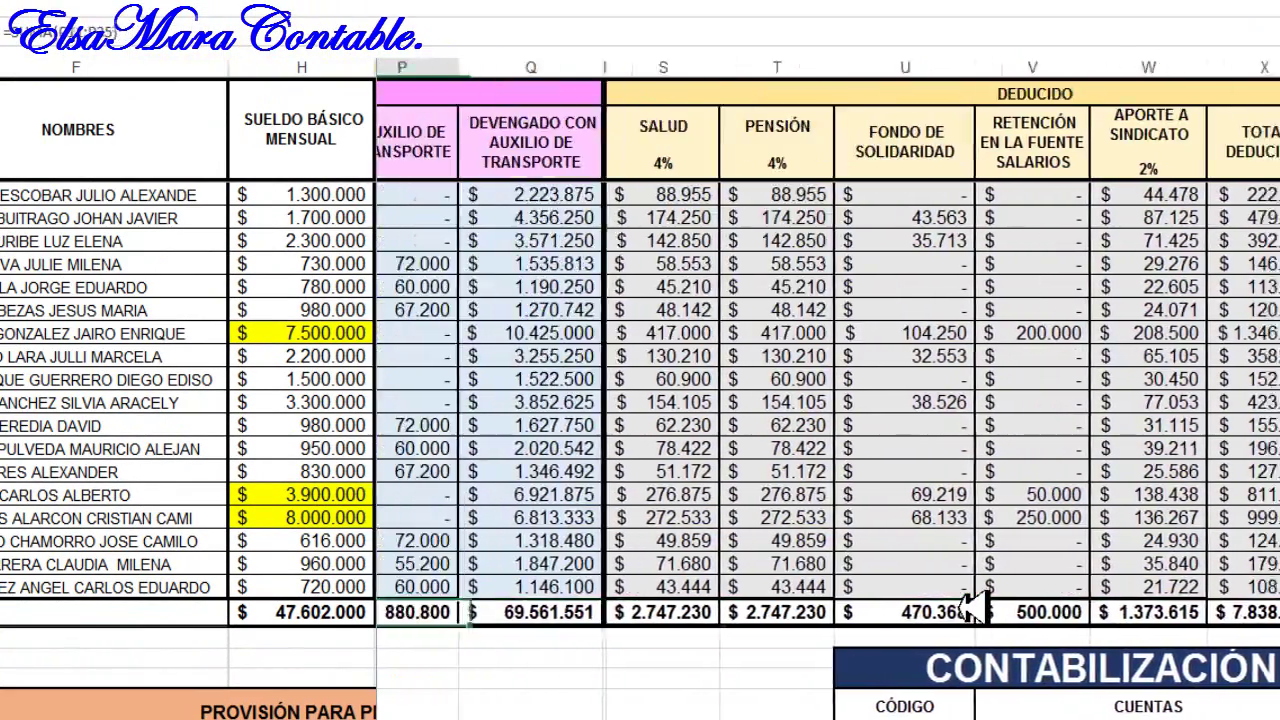
pyautogui.press('Left')
pyautogui.press('Left')
pyautogui.press('Left')
pyautogui.press('Left')
pyautogui.press('Left')
pyautogui.press('Left')
pyautogui.press('Left')
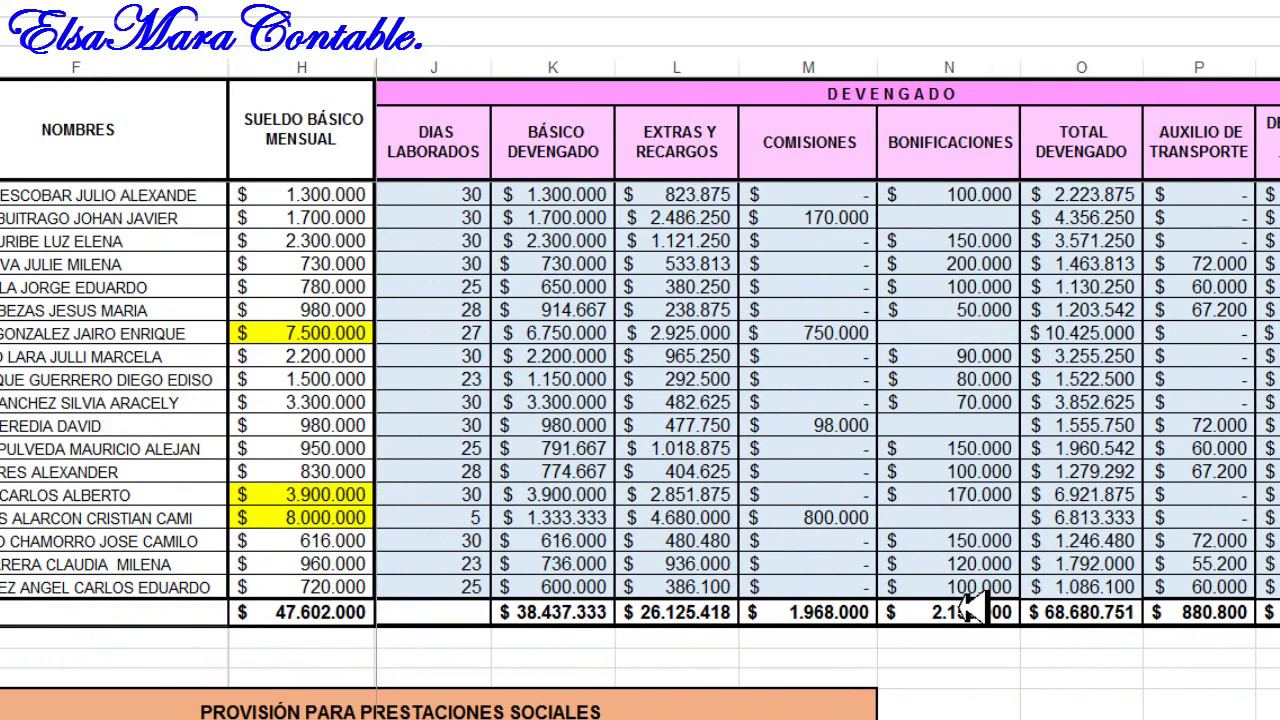
pyautogui.hotkey('ctrl', 'Up')
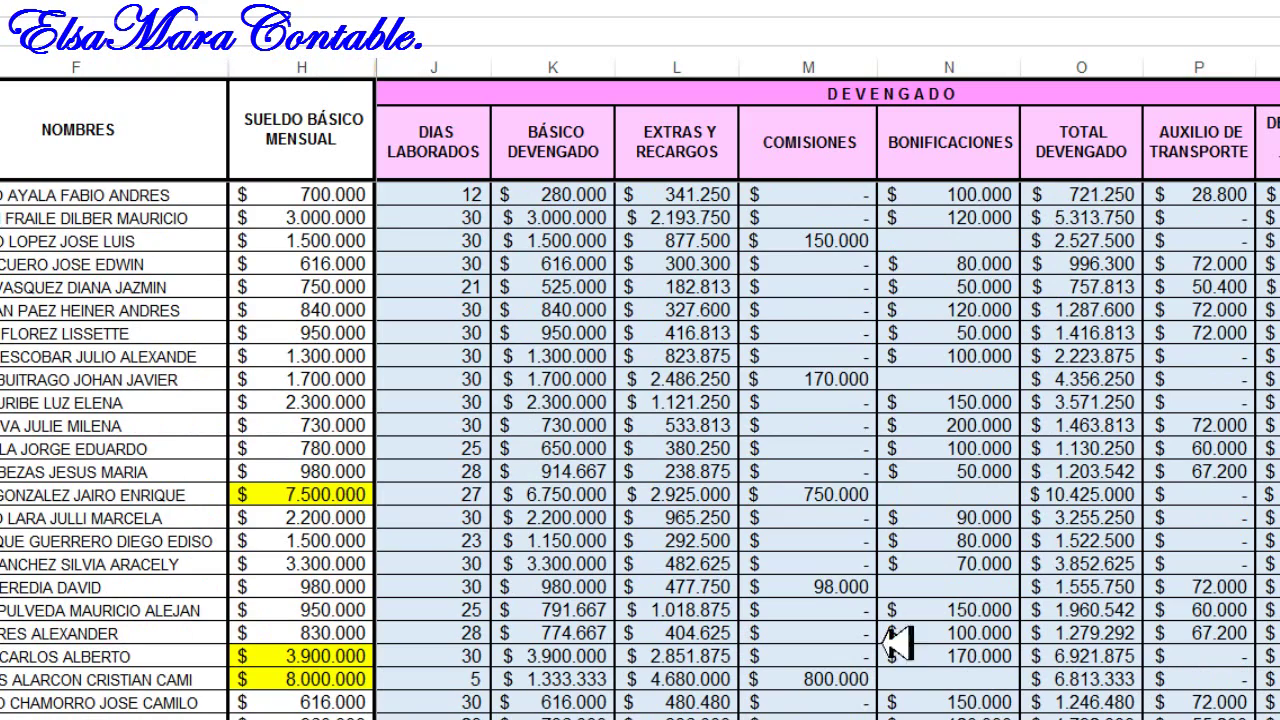
# Step: Review the fourth employee's row 14 from NOMBRES across the DEVENGADO and DEDUCIDO sections to FIRMA DE RECIBIDO
pyautogui.click(112, 264)
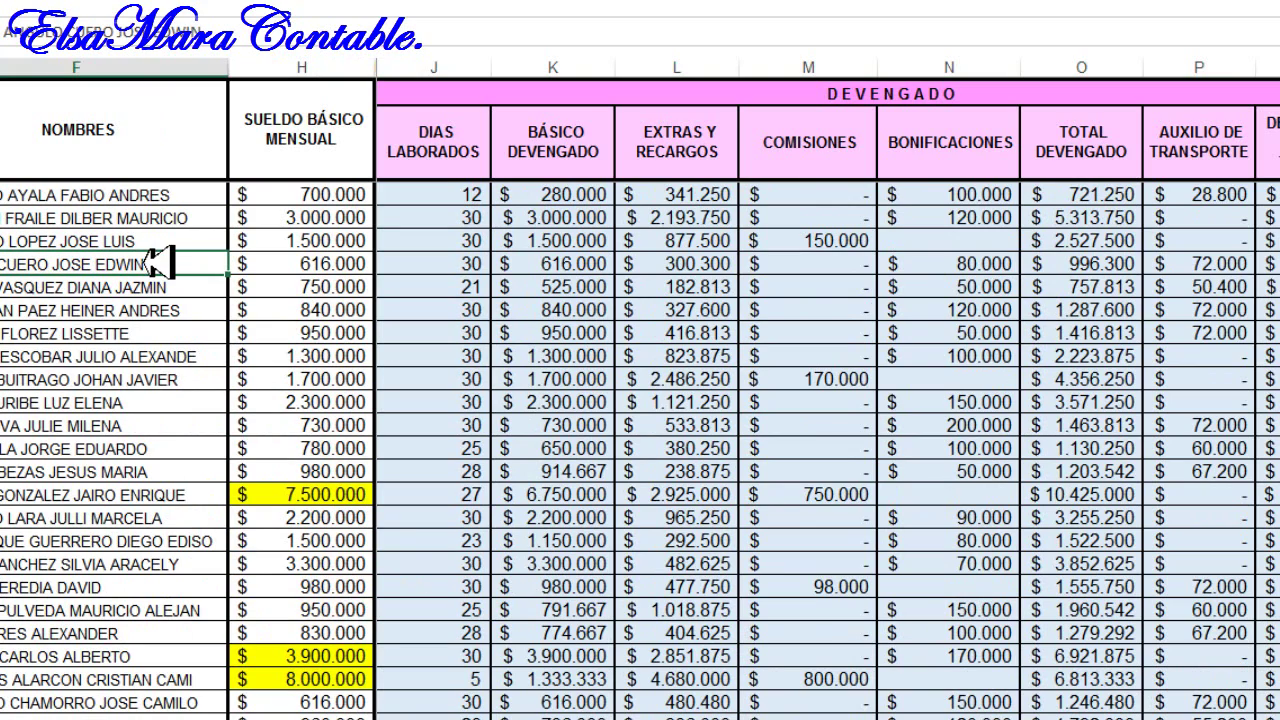
pyautogui.press('Right')
pyautogui.press('Right')
pyautogui.press('Right')
pyautogui.press('Right')
pyautogui.press('Right')
pyautogui.press('Right')
pyautogui.press('Right')
pyautogui.press('Right')
pyautogui.press('Right')
pyautogui.press('Right')
pyautogui.press('Right')
pyautogui.press('Right')
pyautogui.press('Right')
pyautogui.press('Right')
pyautogui.press('Right')
pyautogui.press('Right')
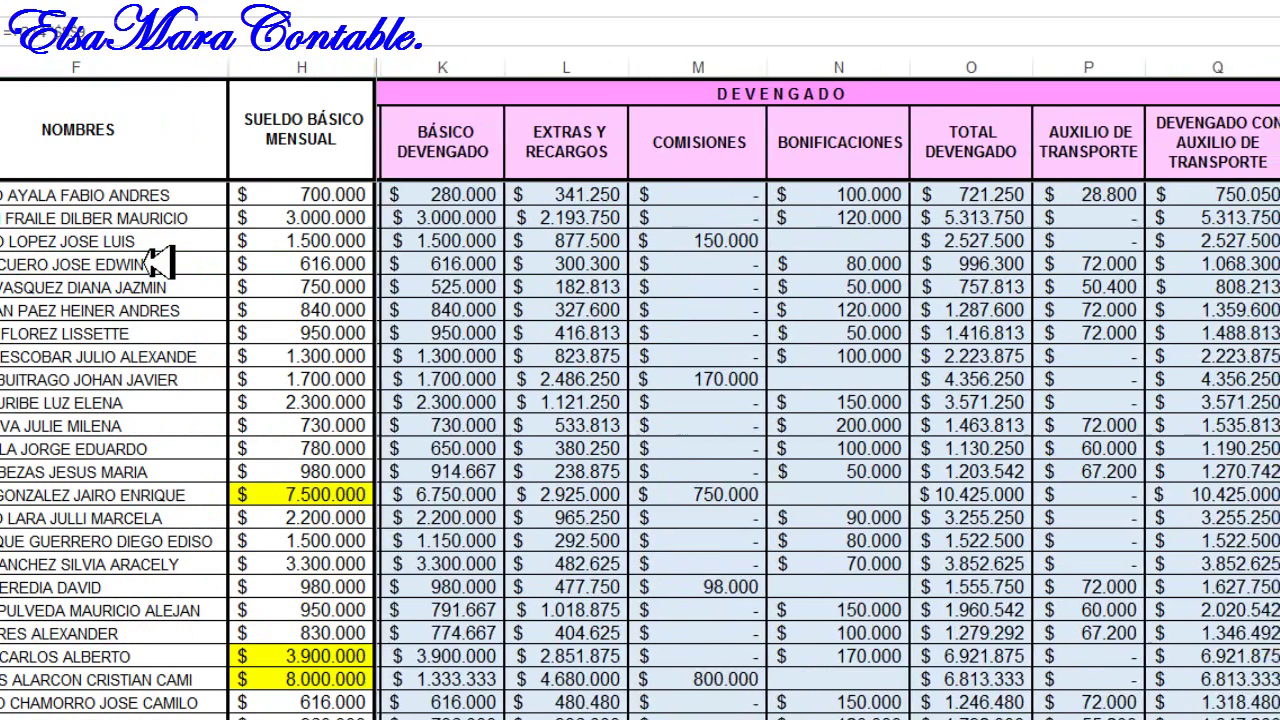
pyautogui.press('Right')
pyautogui.press('Right')
pyautogui.press('Right')
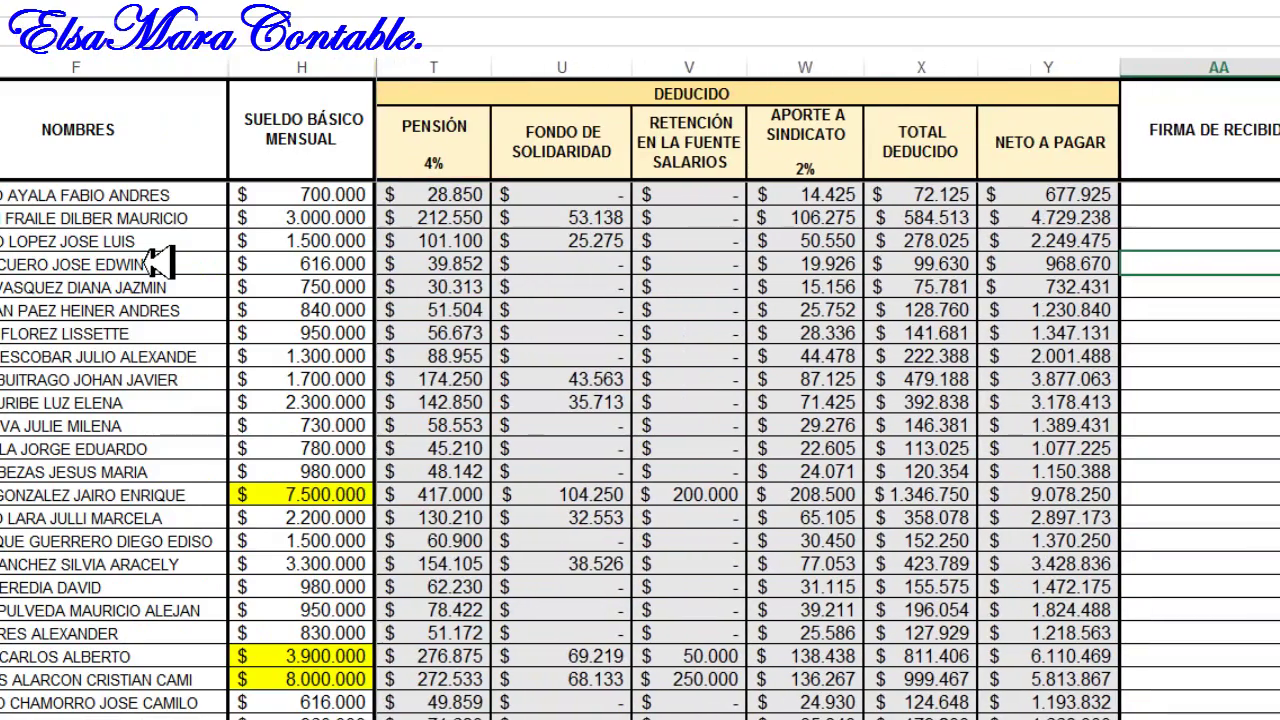
# Step: Examine row 14's overtime and surcharge quantities and values through column AP and return to the start of the row
pyautogui.press('Right')
pyautogui.press('Right')
pyautogui.press('Right')
pyautogui.press('Right')
pyautogui.press('Right')
pyautogui.press('Right')
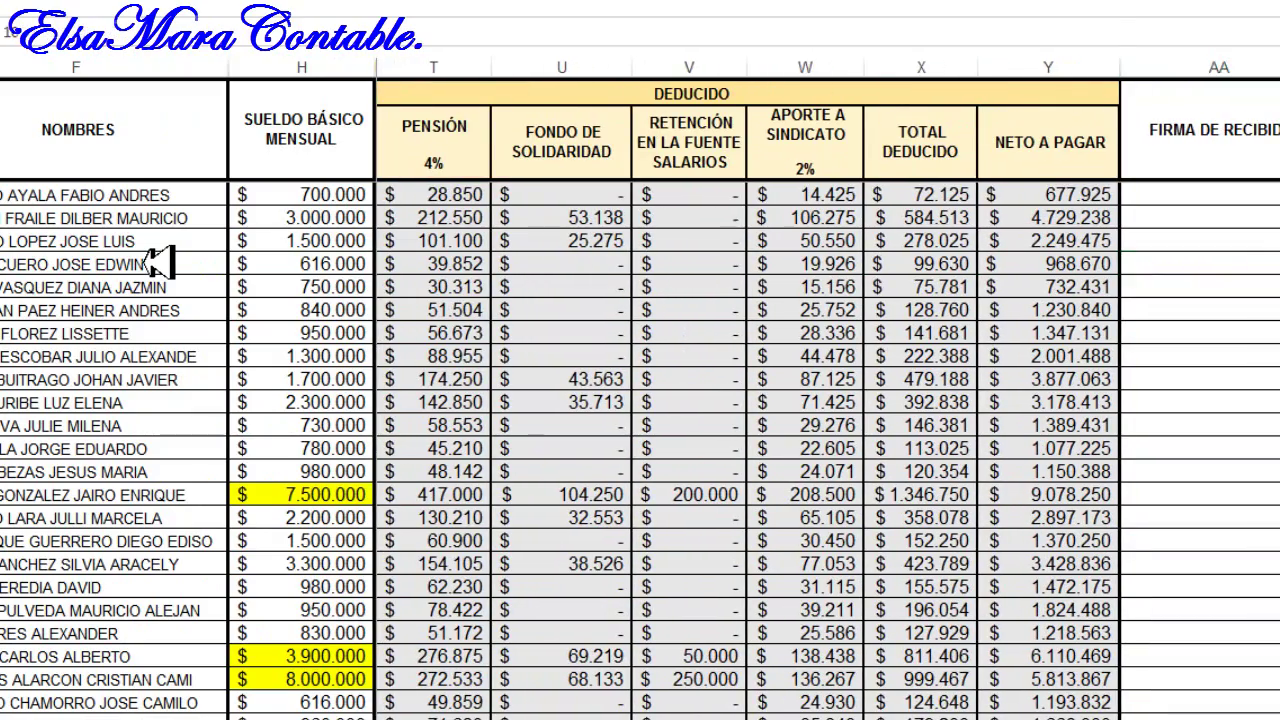
pyautogui.press('Right')
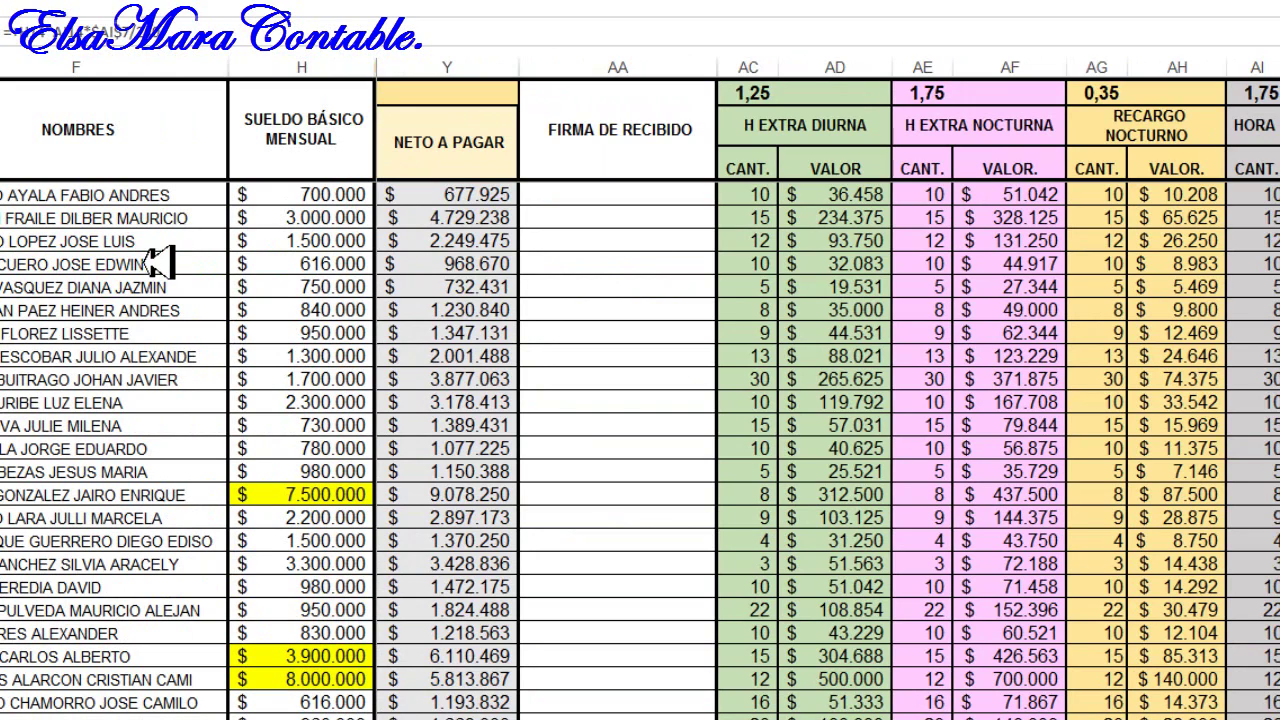
pyautogui.press('Right')
pyautogui.press('Right')
pyautogui.press('Right')
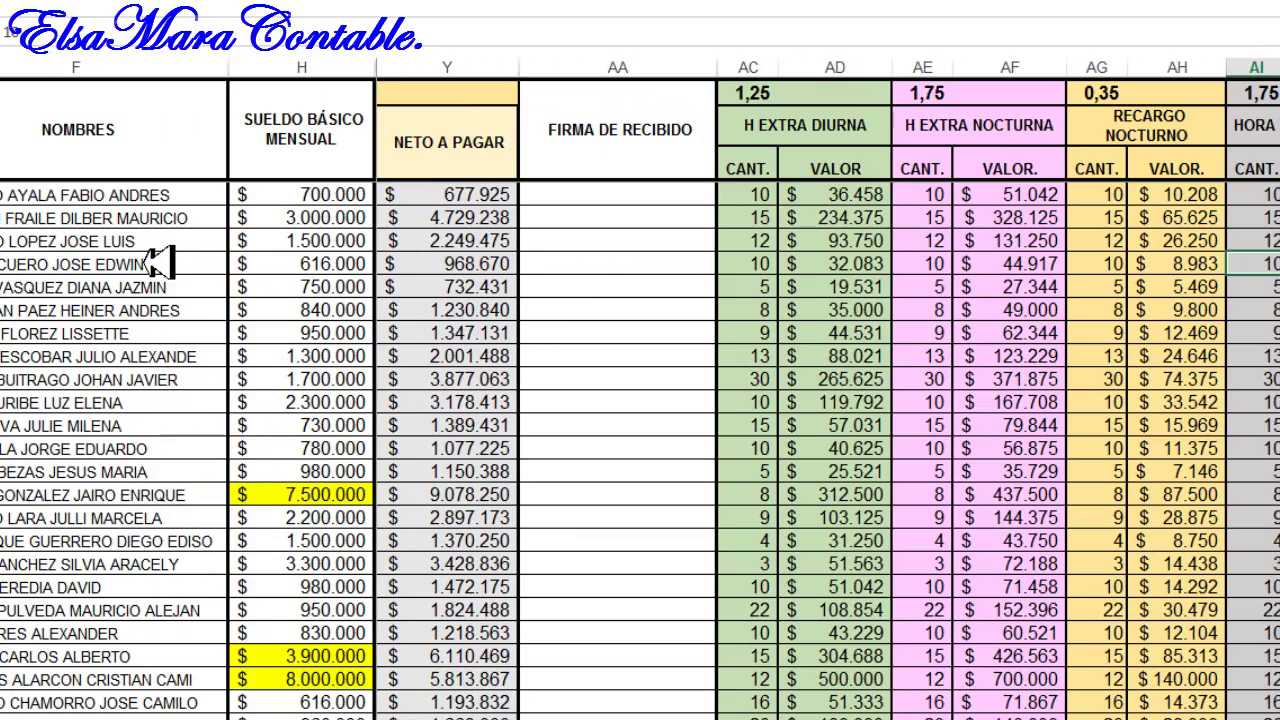
pyautogui.press('Right')
pyautogui.press('Right')
pyautogui.press('Right')
pyautogui.press('Right')
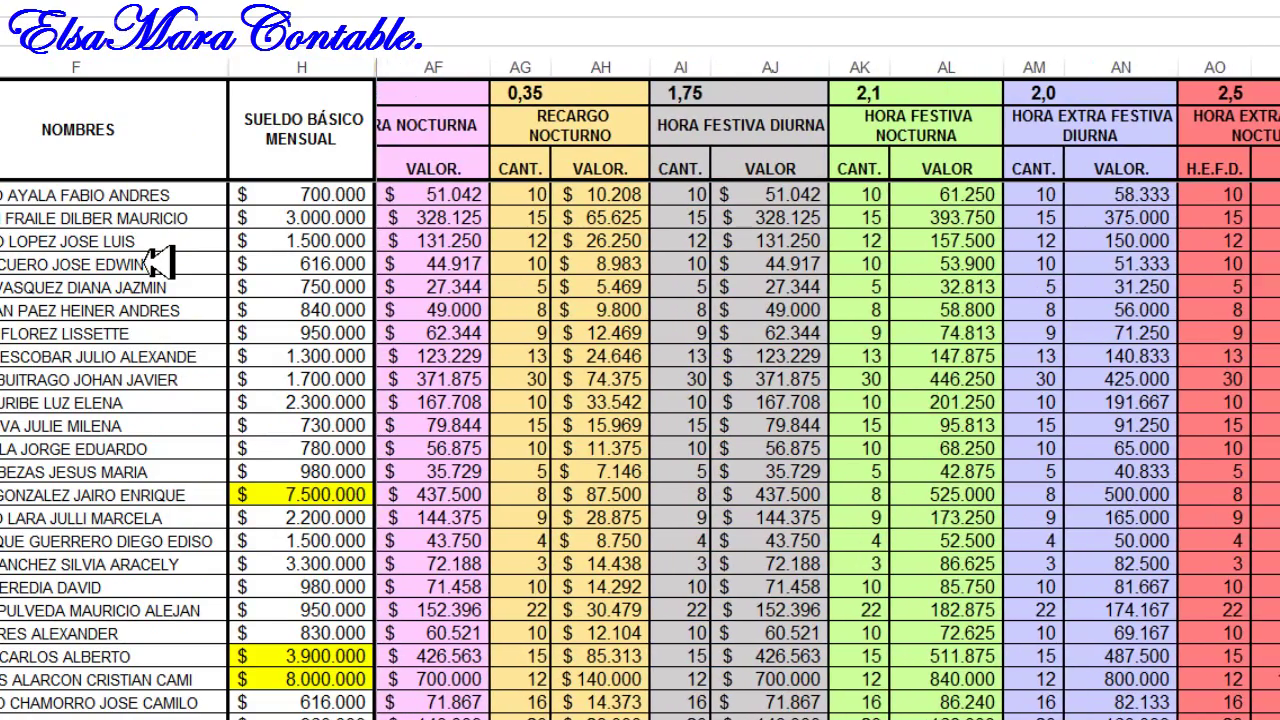
pyautogui.press('Right')
pyautogui.press('Right')
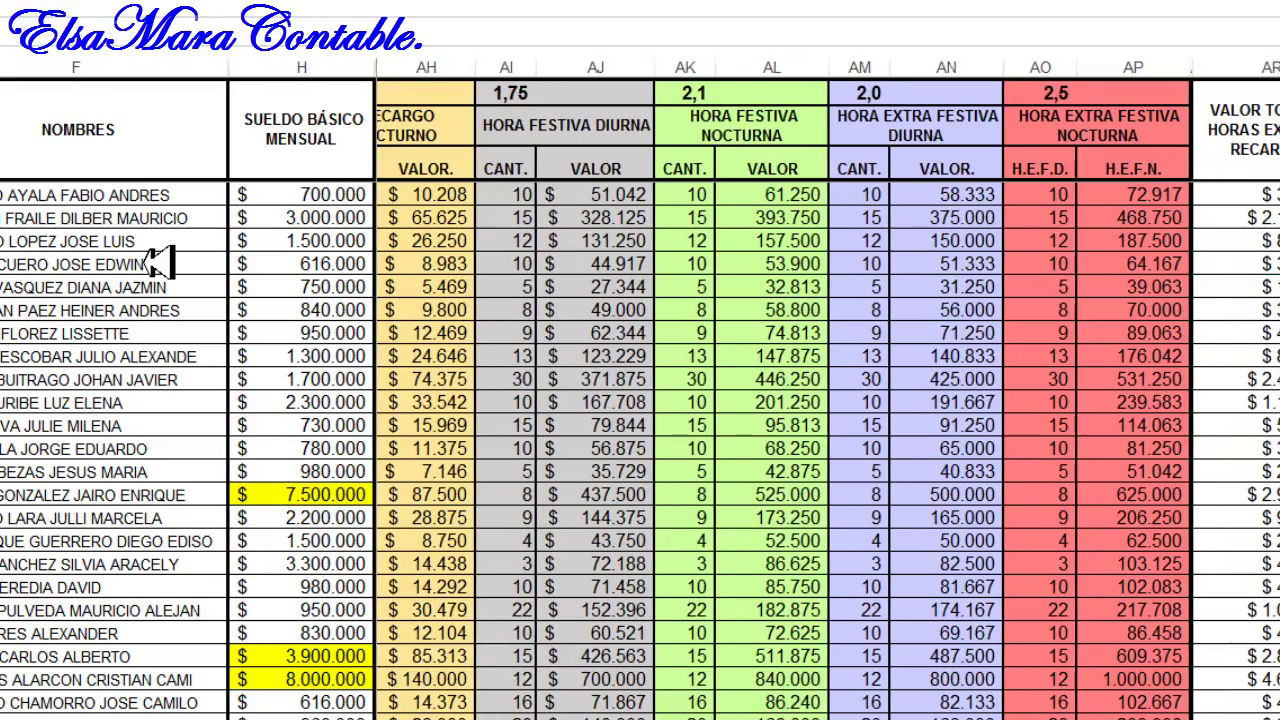
pyautogui.press('Right')
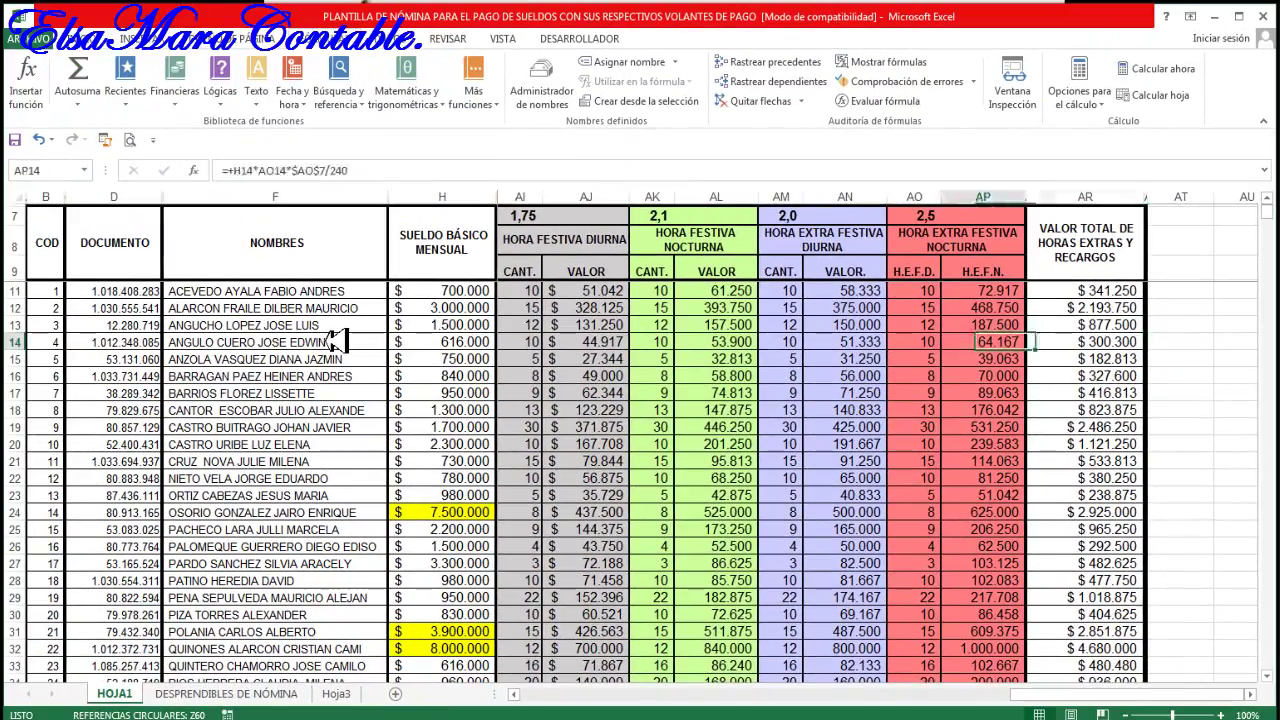
pyautogui.press('Home')
pyautogui.press('Home')
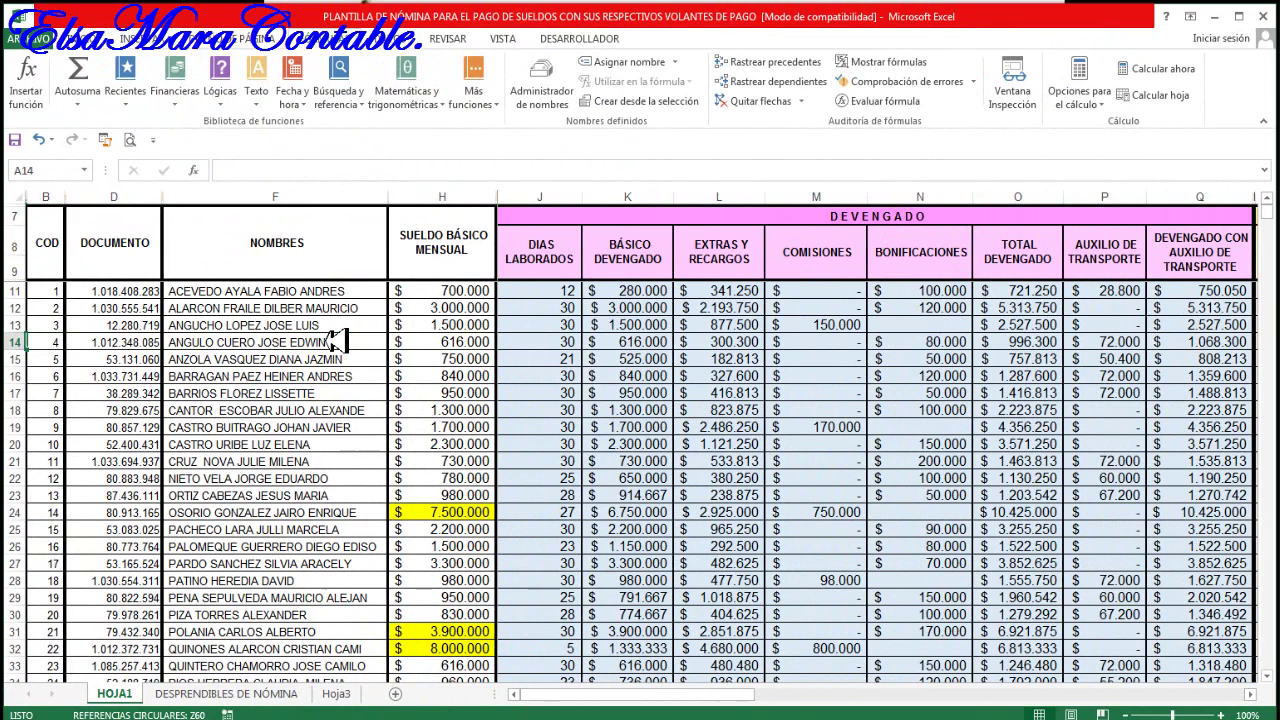
# Step: Check the DEVENGADO section from DIAS LABORADOS to EXTRAS Y RECARGOS down to the totals row
pyautogui.click(585, 410)
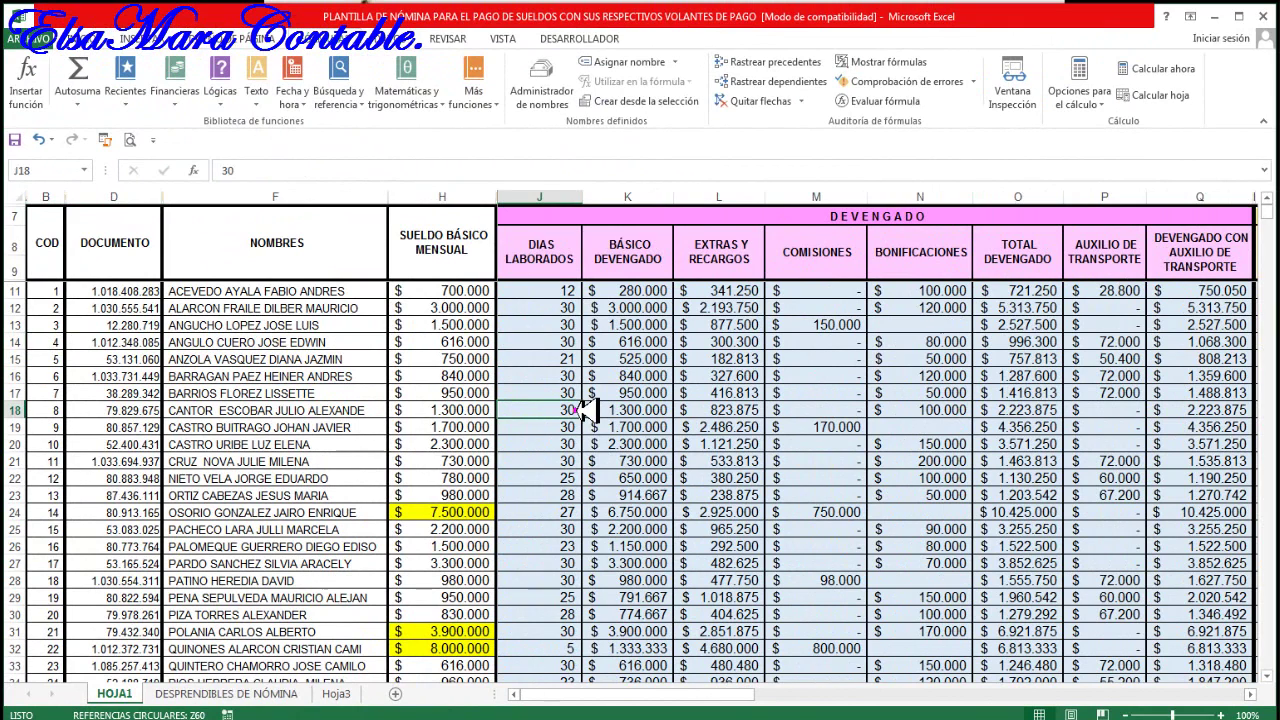
pyautogui.scroll(-4, 587, 410)
pyautogui.scroll(3, 585, 410)
pyautogui.click(750, 478)
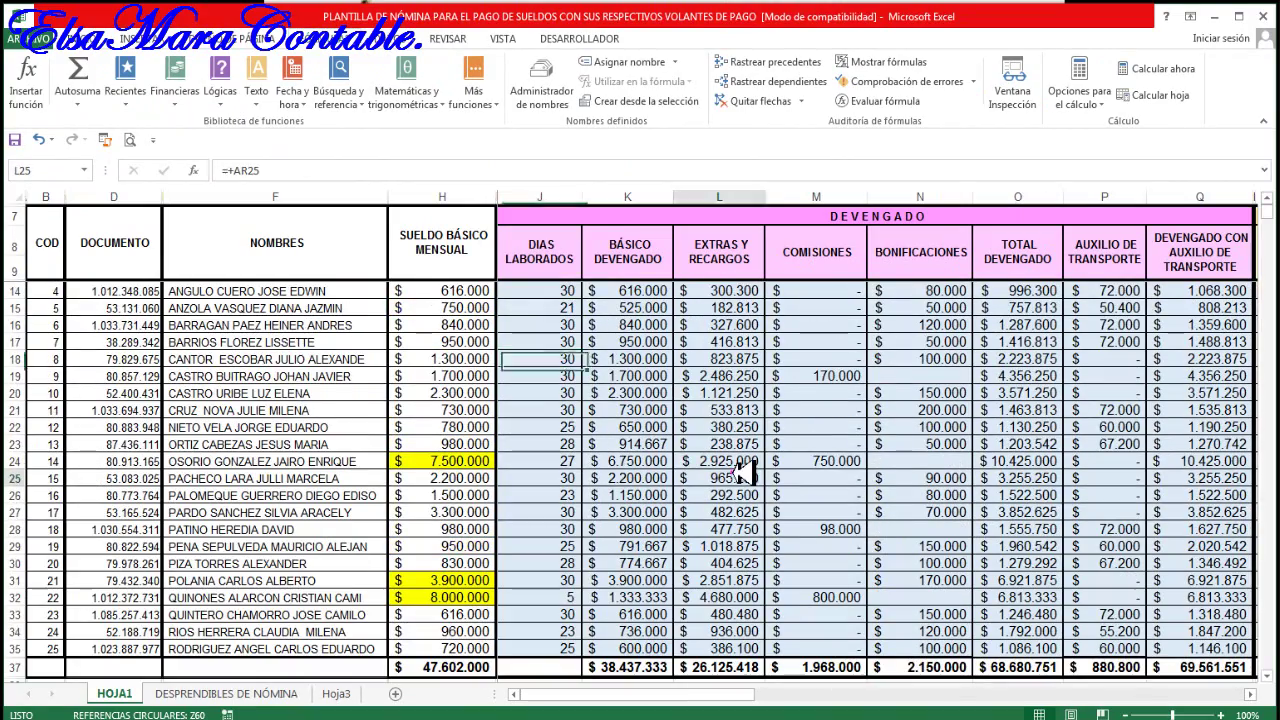
# Step: Review row 25 from EXTRAS Y RECARGOS across the deductions, NETO A PAGAR and the overtime and surcharge columns past VALOR TOTAL DE HORAS EXTRAS Y RECARGOS
pyautogui.press('Right')
pyautogui.press('Right')
pyautogui.press('Right')
pyautogui.press('Right')
pyautogui.press('Right')
pyautogui.press('Right')
pyautogui.press('Right')
pyautogui.press('Right')
pyautogui.press('Right')
pyautogui.press('Right')
pyautogui.press('Right')
pyautogui.press('Right')
pyautogui.press('Right')
pyautogui.press('Right')
pyautogui.press('Right')
pyautogui.press('Right')
pyautogui.press('Right')
pyautogui.press('Right')
pyautogui.press('Right')
pyautogui.press('Right')
pyautogui.press('Right')
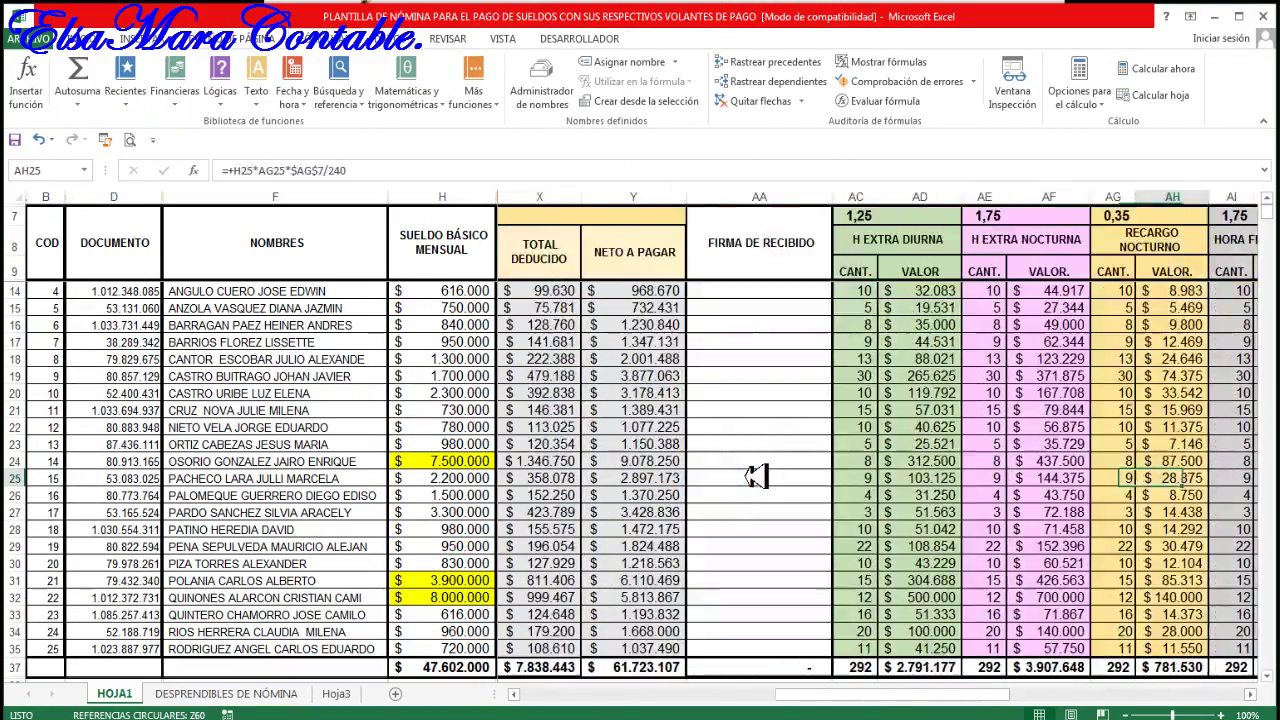
pyautogui.press('Right')
pyautogui.press('Right')
pyautogui.press('Right')
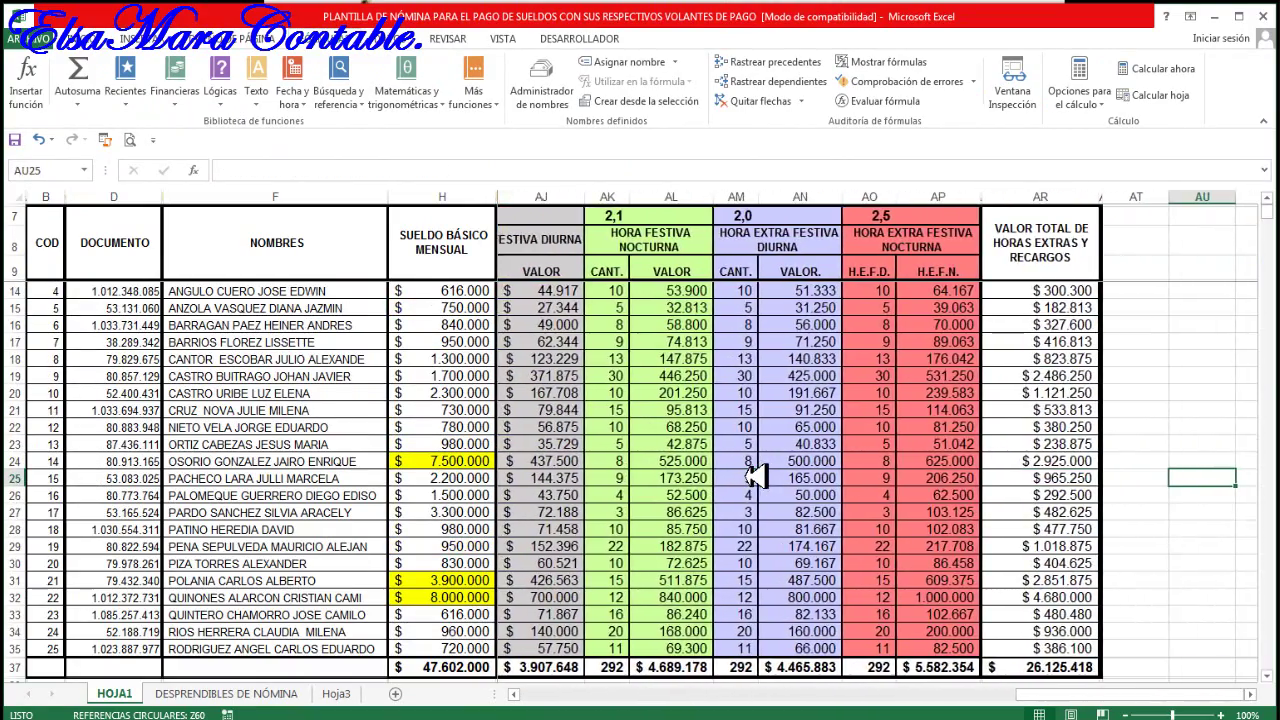
# Step: Check row 25's holiday and holiday-overtime quantities and values from the overtime total back to the HORA FESTIVA DIURNA value
pyautogui.press('Left')
pyautogui.press('Left')
pyautogui.press('Left')
pyautogui.press('Left')
pyautogui.press('Left')
pyautogui.press('Left')
pyautogui.press('Left')
pyautogui.press('Left')
pyautogui.press('Left')
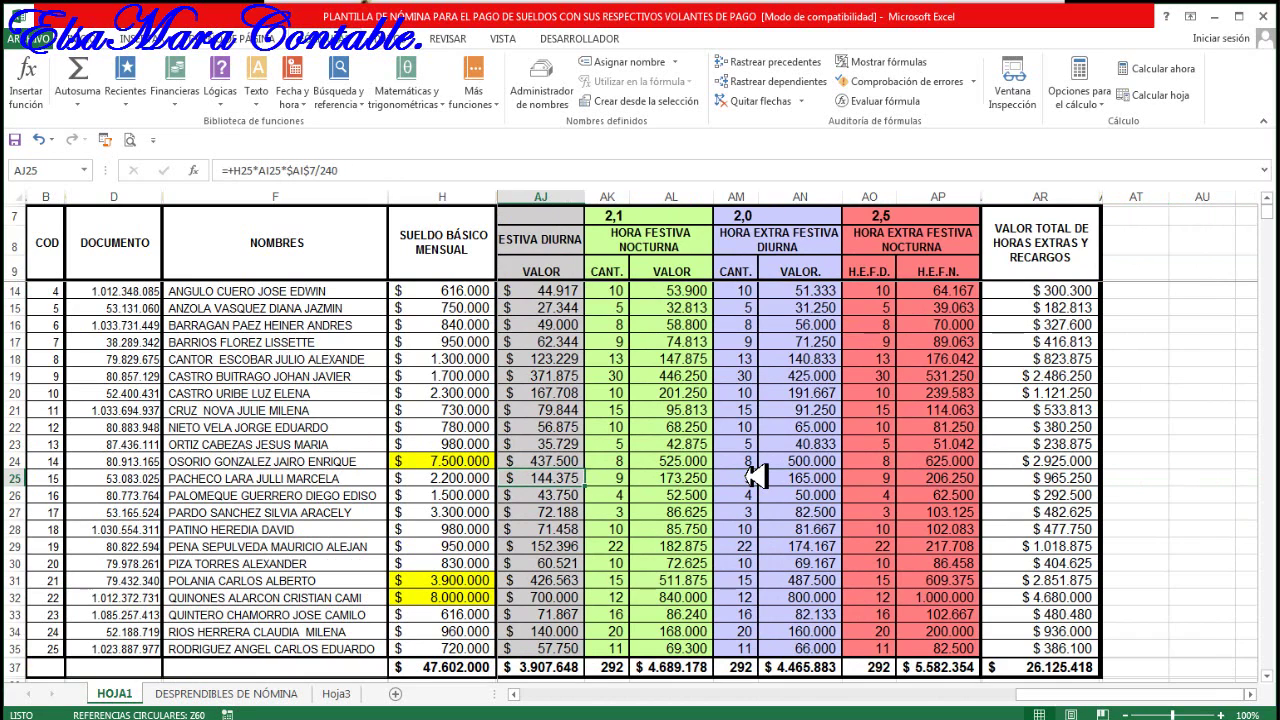